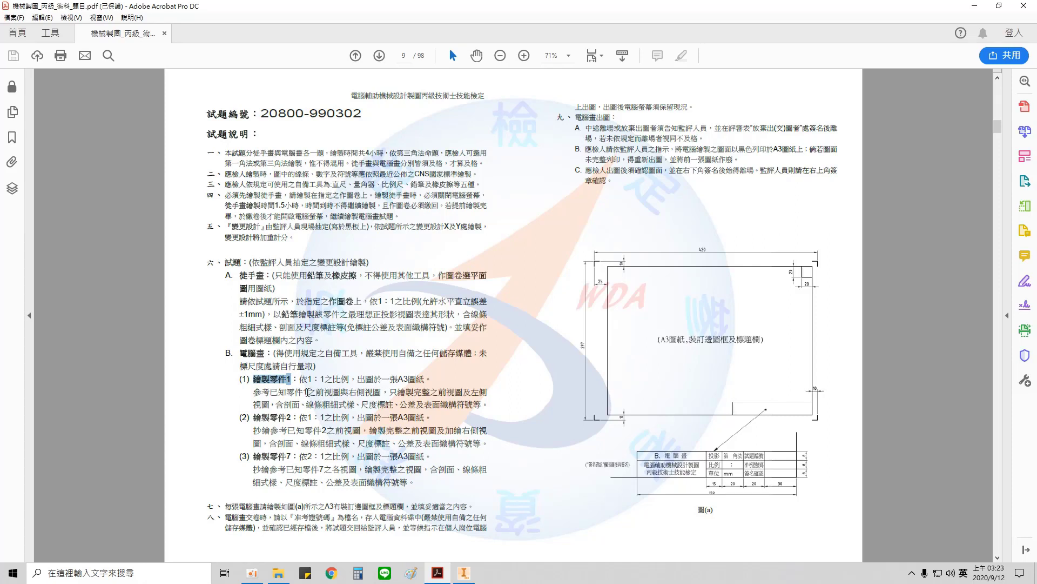
- Examine the exam PDF's view requirements for part 1 and the front and right side views given on page 36
left_click_drag(315, 392, 352, 390)
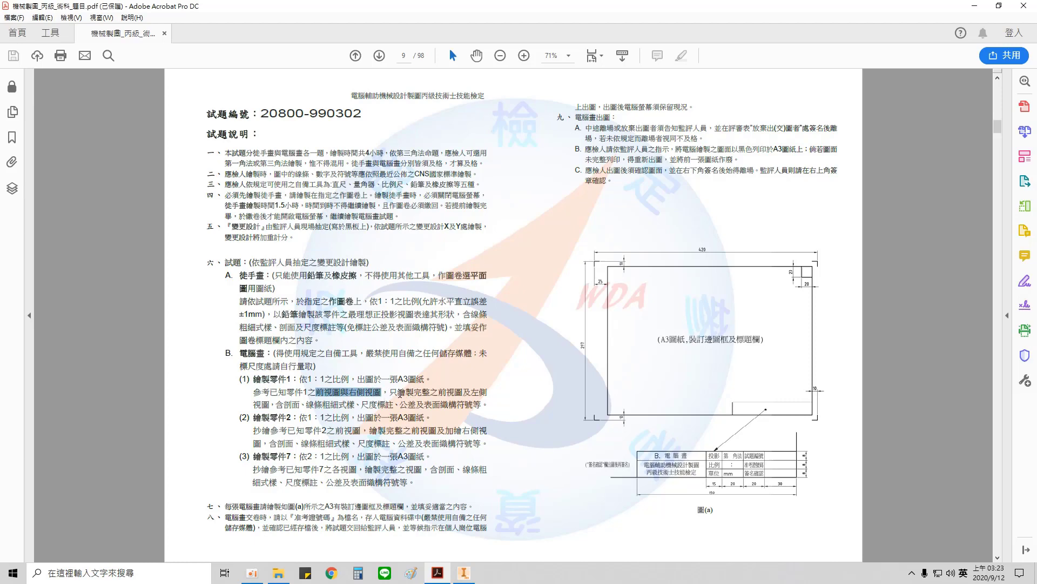
left_click_drag(437, 393, 273, 404)
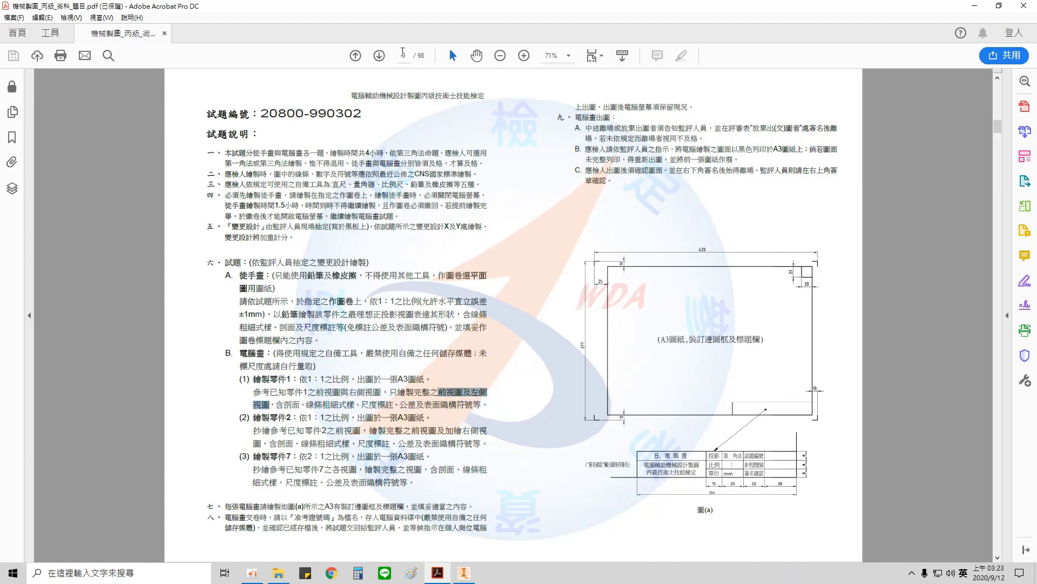
key("Return")
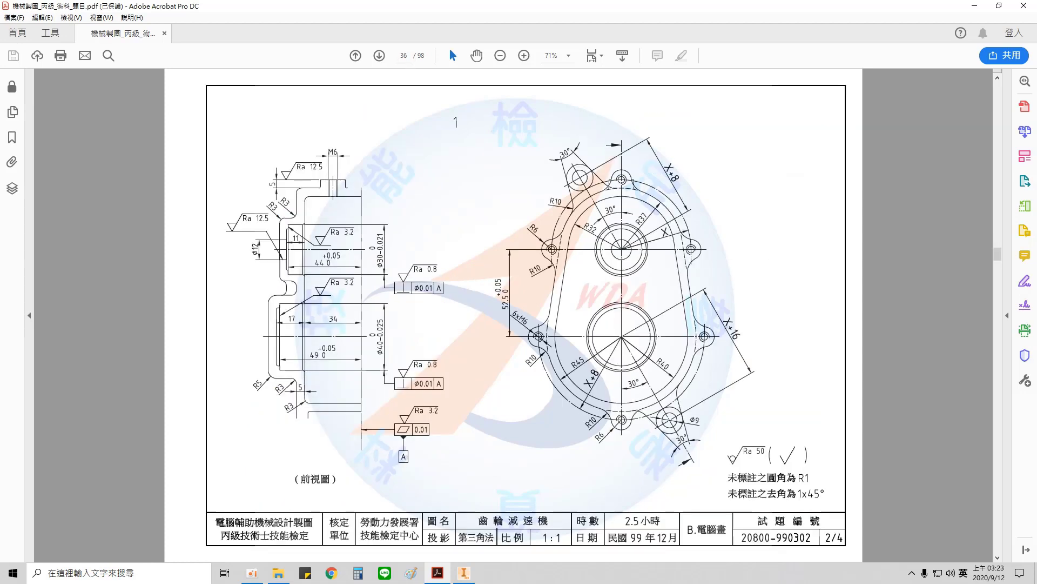
mouse_move(232, 125)
left_mouse_down()
mouse_move(508, 278)
mouse_move(714, 487)
left_mouse_up()
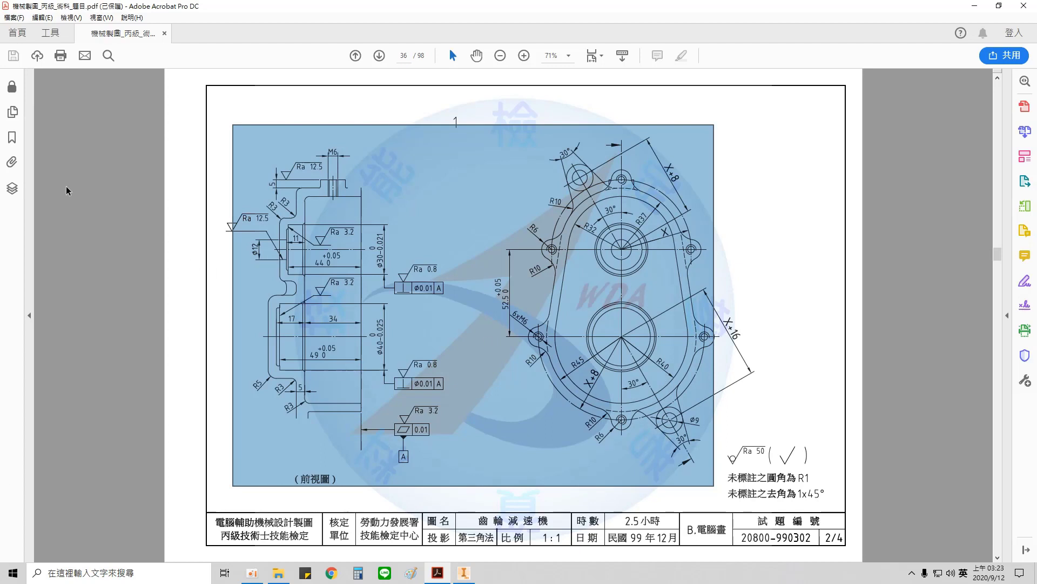
left_click_drag(48, 134, 215, 483)
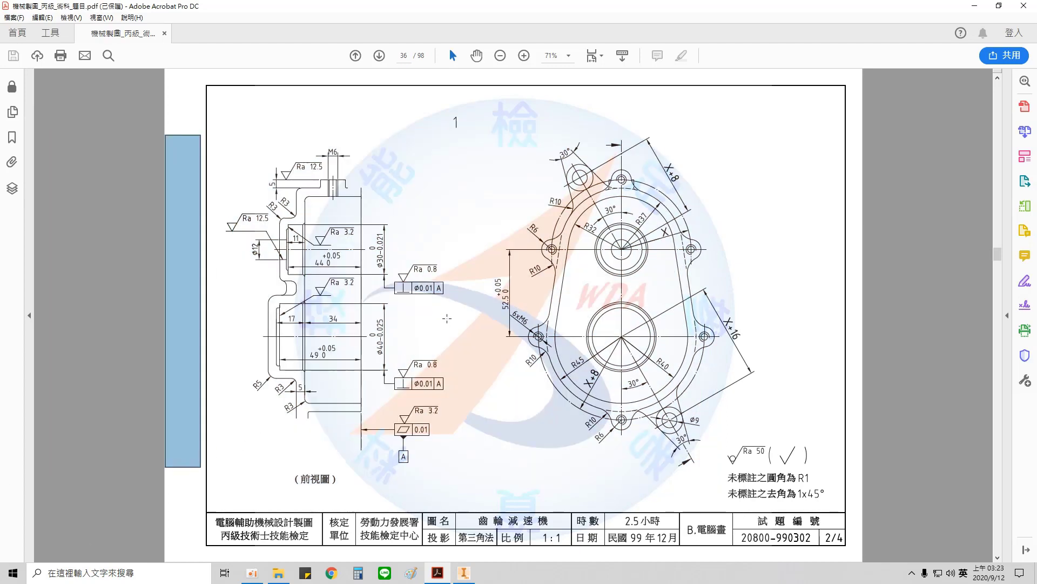
left_click_drag(493, 128, 732, 477)
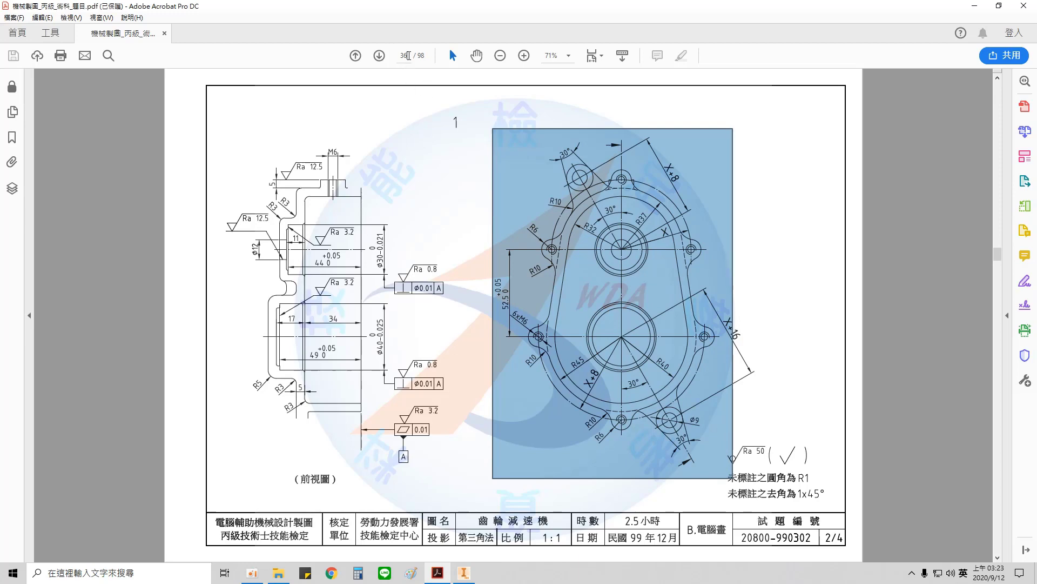
- Switch to Inventor, place a base view of 302-1.ipt at 1:1 scale and position it in the sheet's right half
left_click(464, 572)
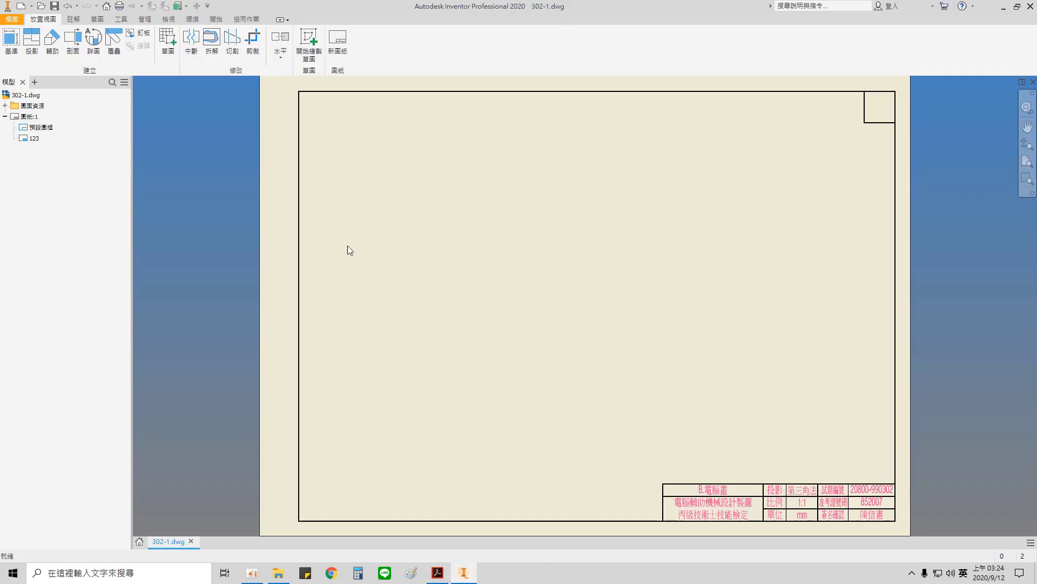
left_click(20, 52)
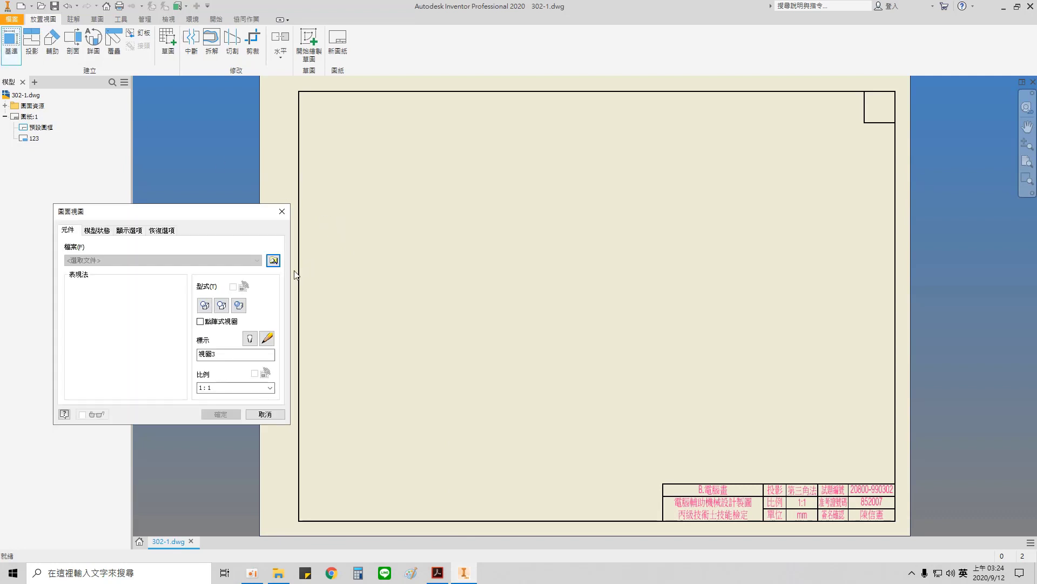
left_click(273, 260)
left_click(416, 186)
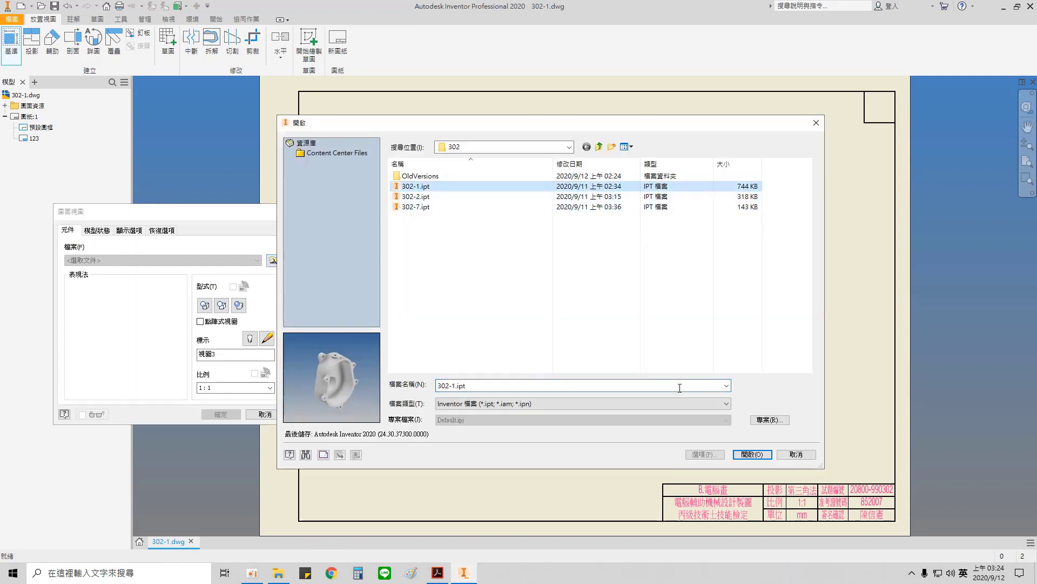
left_click(752, 453)
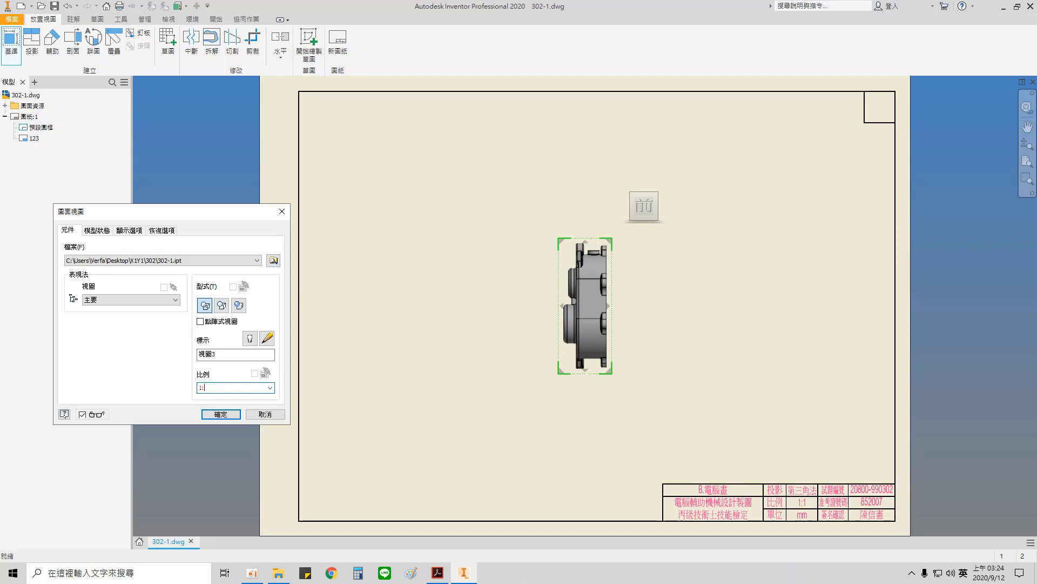
left_click(221, 414)
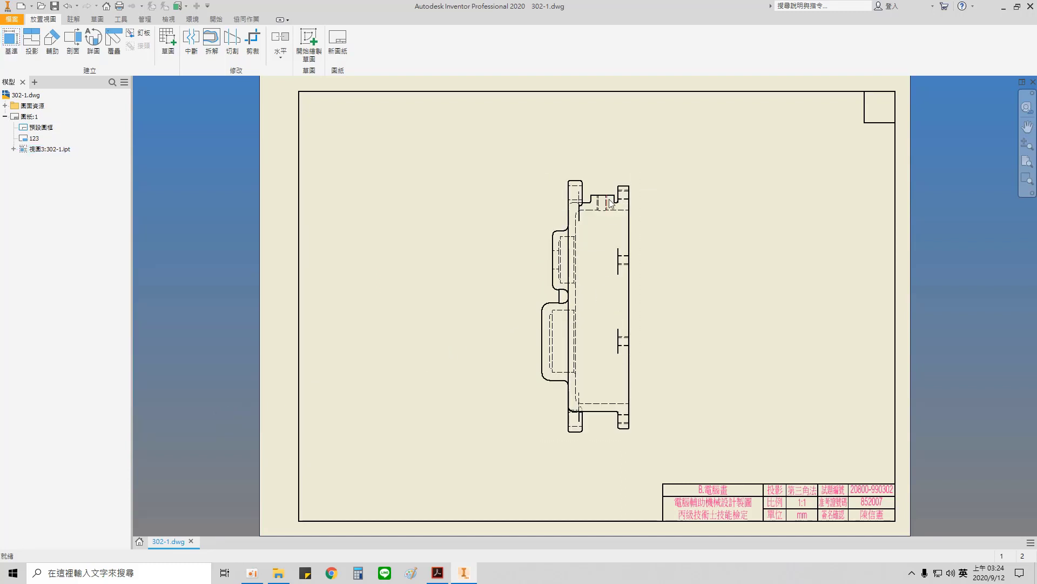
left_click_drag(758, 173, 754, 161)
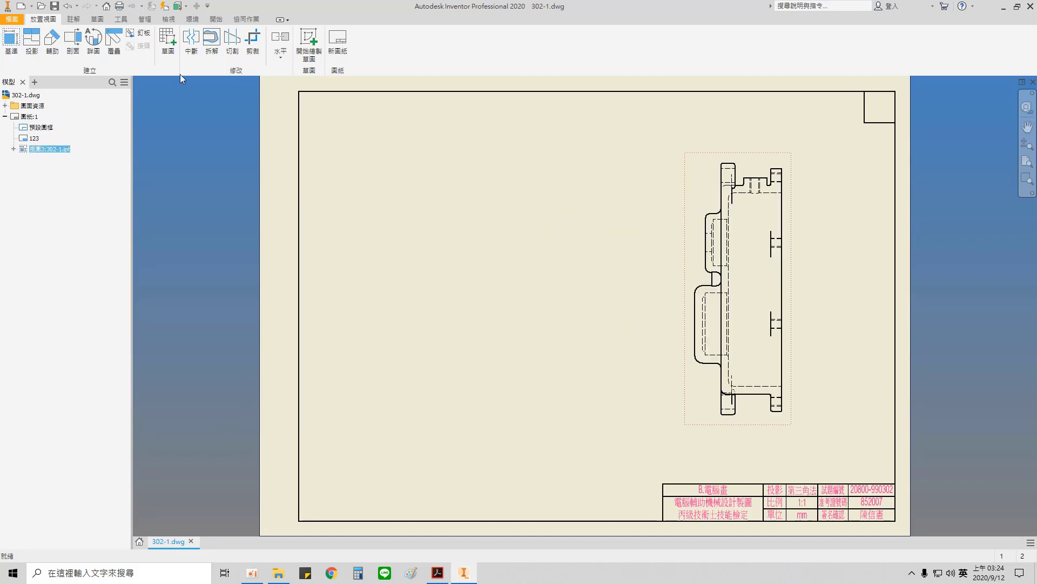
- Project the left side view into the sheet's left half and move the base view beyond the sheet's right edge
left_click(34, 44)
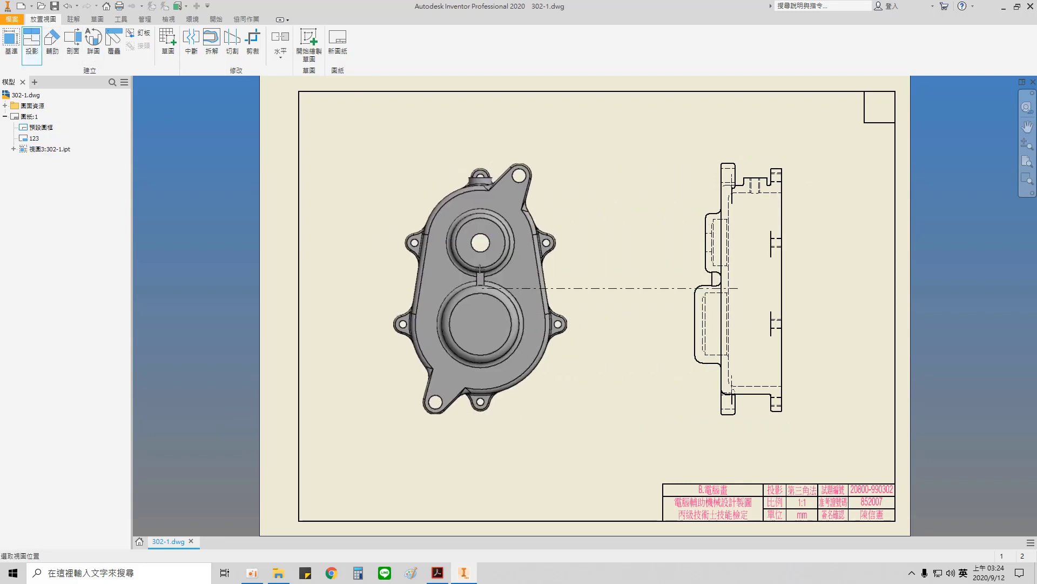
left_click(489, 271)
right_click(597, 187)
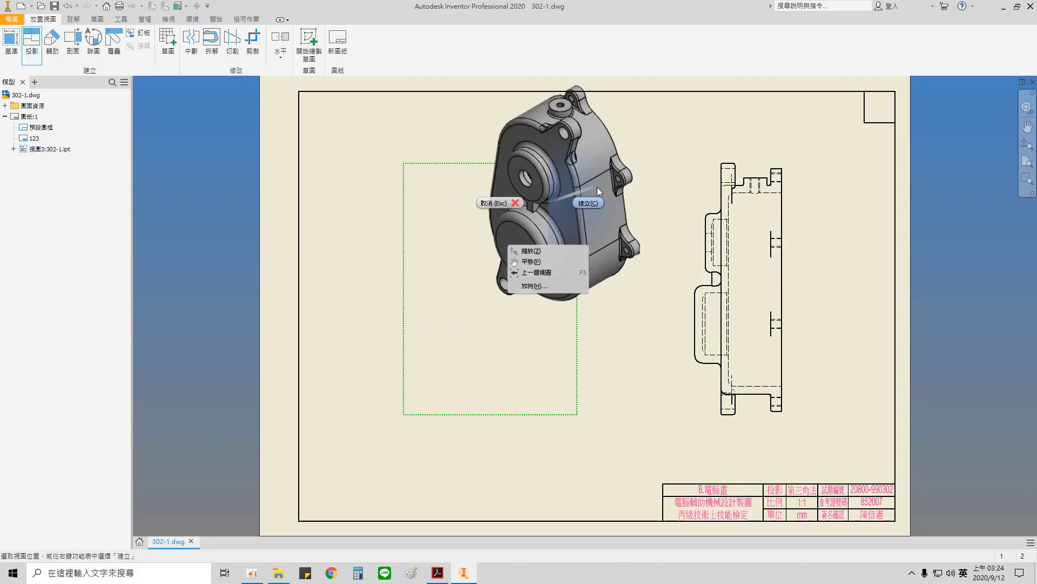
left_click(595, 200)
left_click_drag(759, 159, 998, 154)
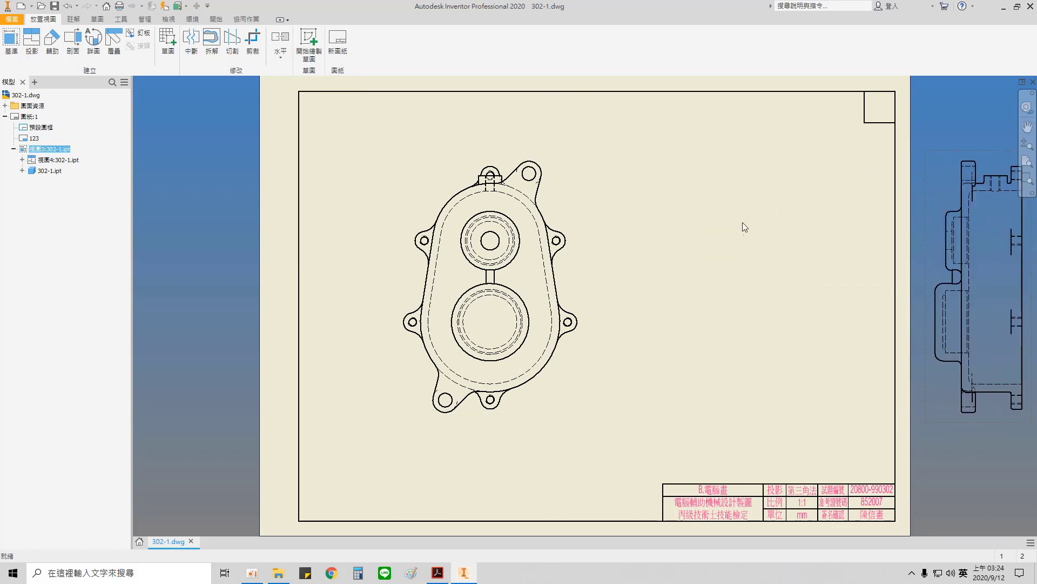
left_click_drag(523, 177, 509, 176)
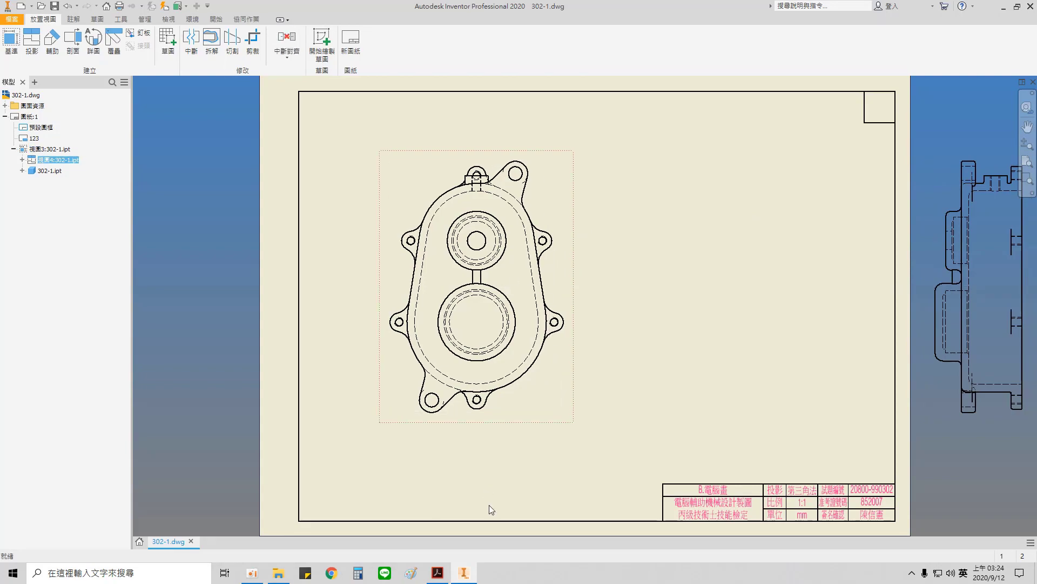
- Switch to Acrobat to check the cutting line on the exam drawing's right side view, and return to Inventor
left_click(441, 577)
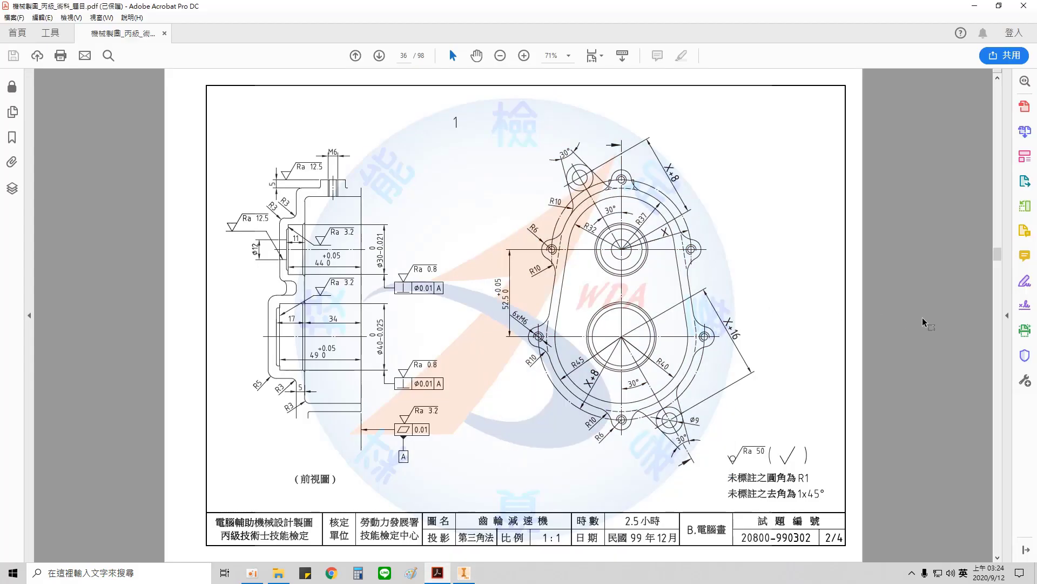
left_click_drag(611, 130, 632, 338)
left_click_drag(709, 467, 666, 446)
left_click(944, 436)
key("alt+Tab")
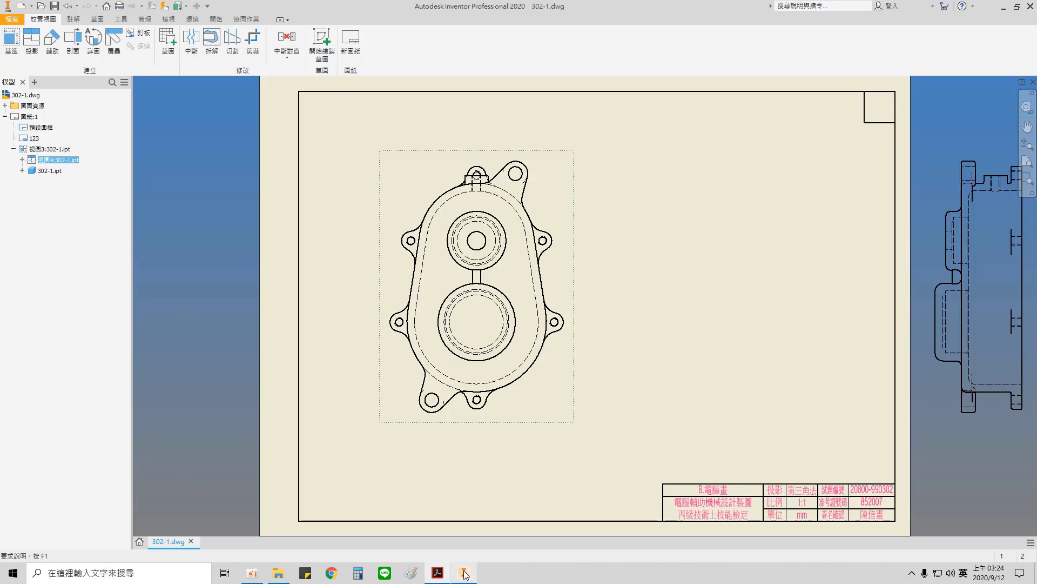
left_click(469, 134)
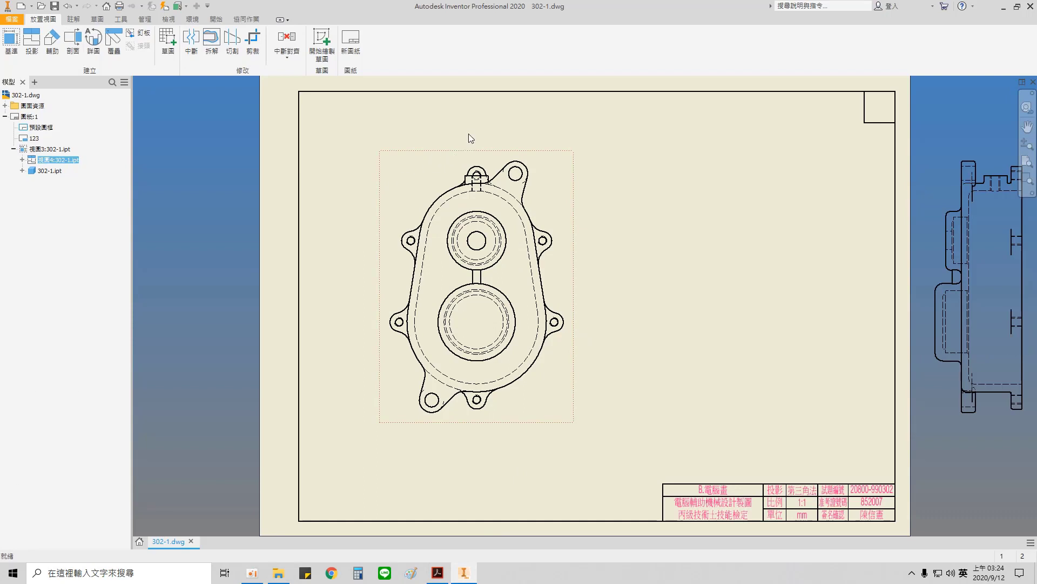
- Draw a section line on the side view, vertically through both bore centres and angled from the lower centre through the lower-left lug hole
left_click(73, 41)
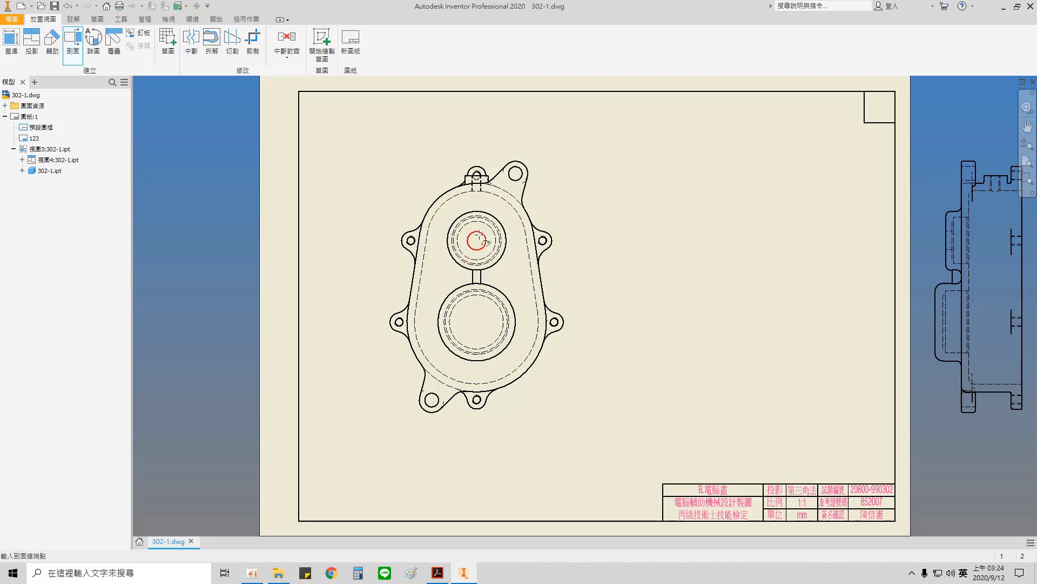
scroll(481, 240, "up", 5)
middle_click_drag(470, 222, 457, 291)
scroll(458, 291, "down", 1)
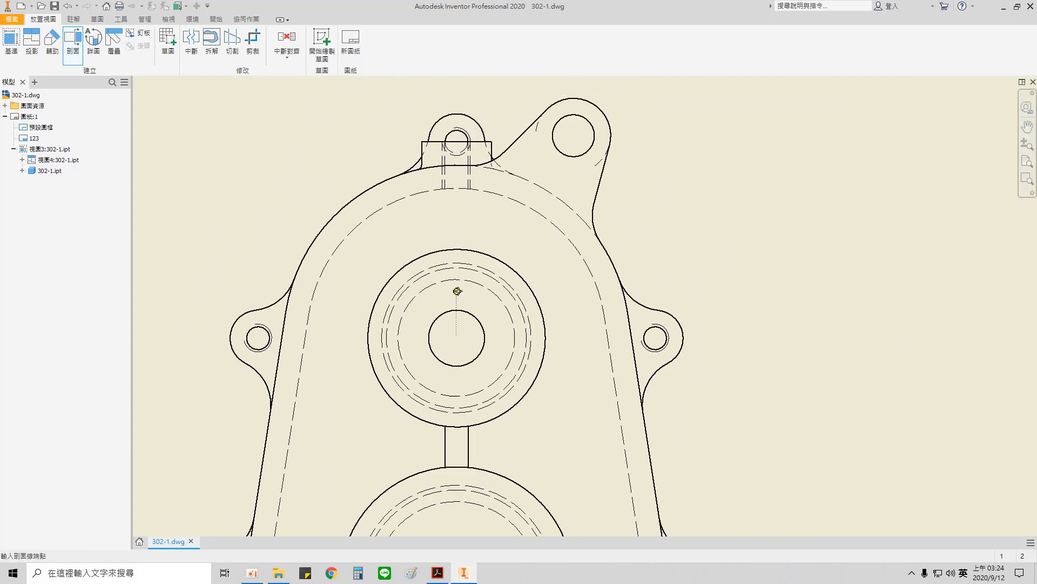
middle_click_drag(463, 101, 458, 156)
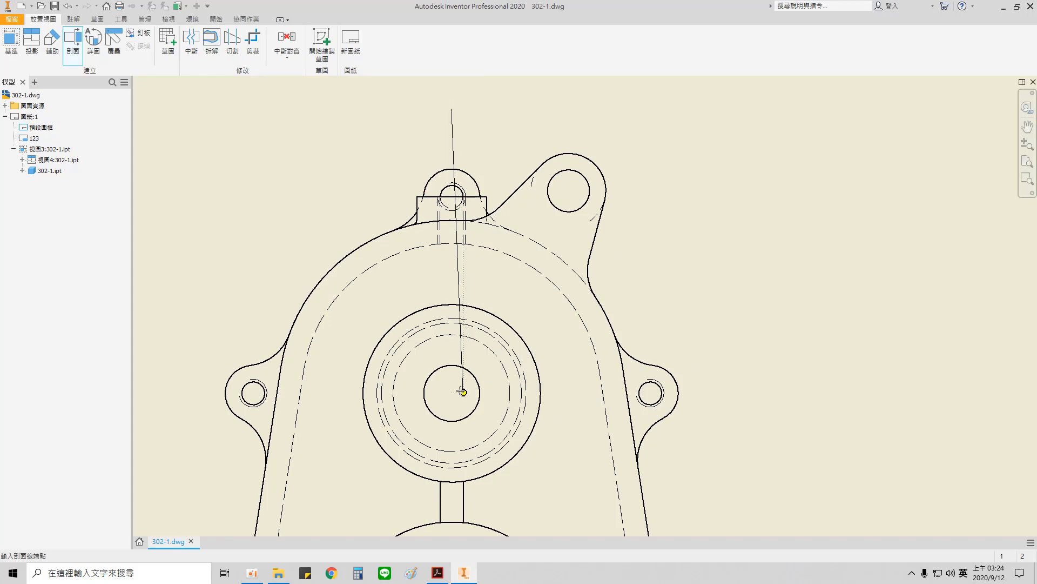
scroll(463, 382, "down", 2)
left_click(463, 366)
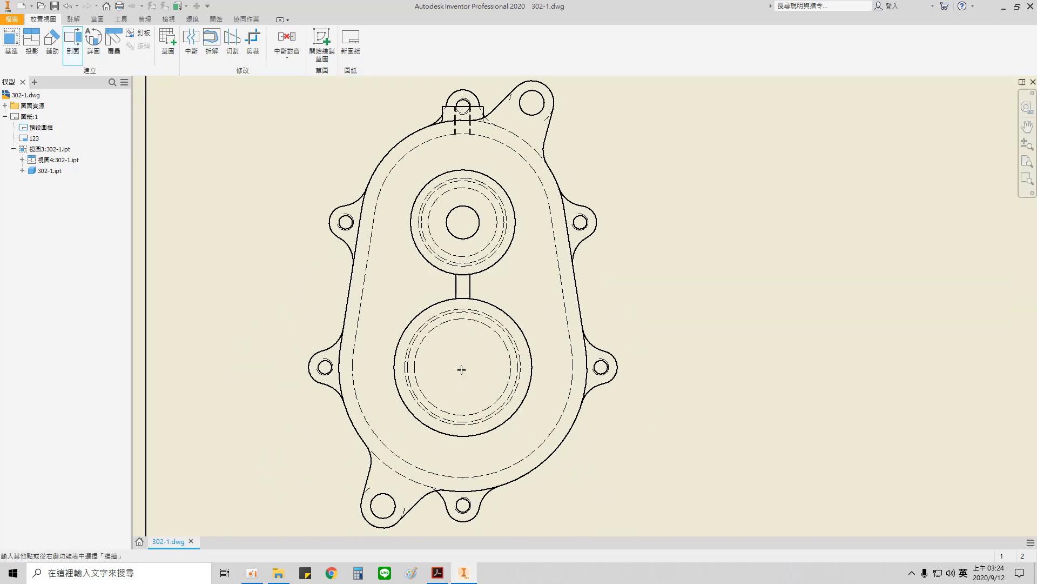
mouse_move(434, 424)
middle_mouse_down()
mouse_move(494, 314)
mouse_move(509, 263)
middle_mouse_up()
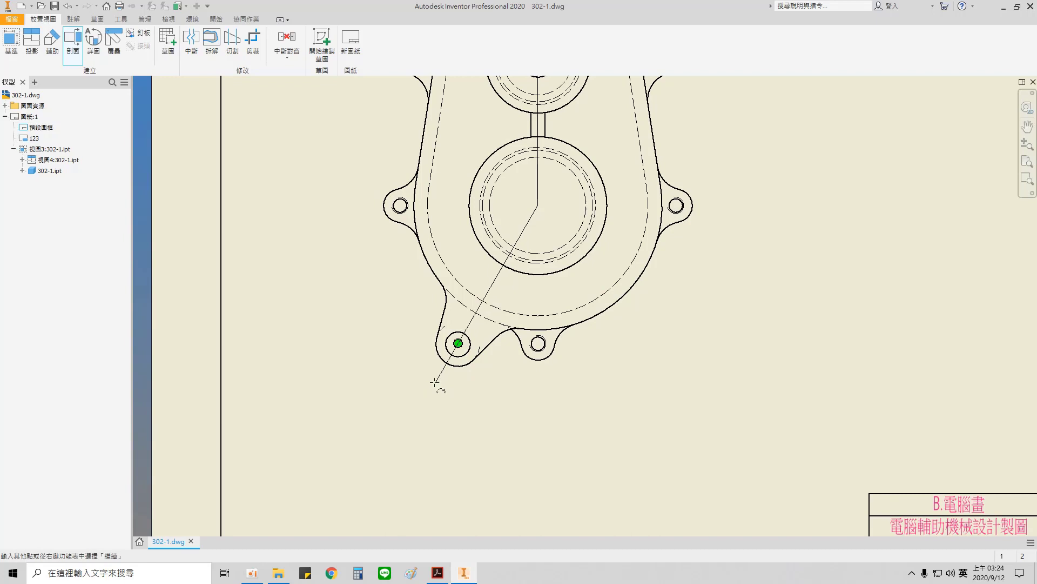
left_click(435, 382)
right_click(597, 372)
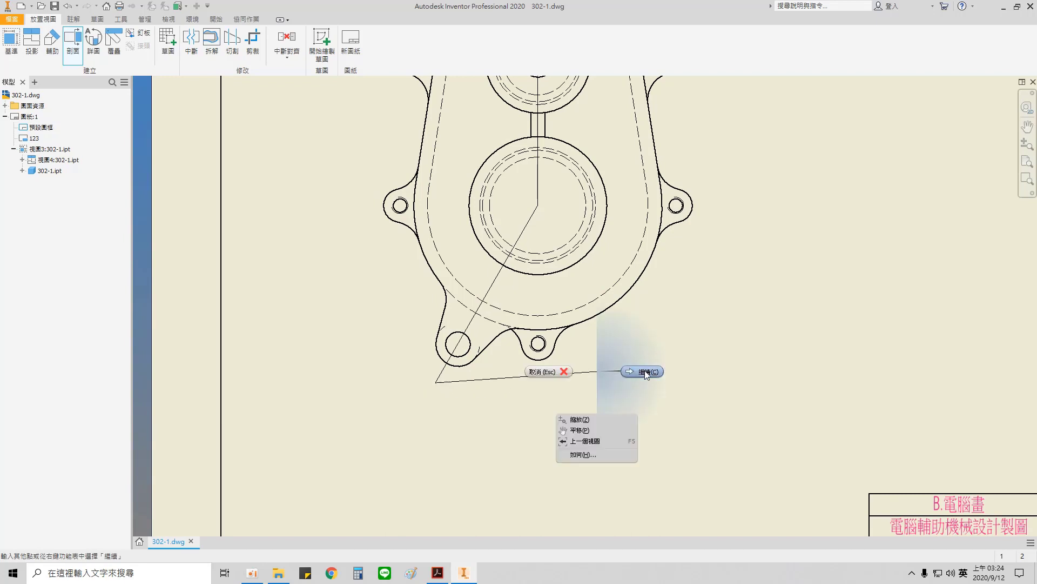
left_click(645, 371)
- Place the aligned full-depth section view A at 1:1 scale to the right of the side view
scroll(707, 289, "up", 3)
middle_click_drag(716, 254, 497, 371)
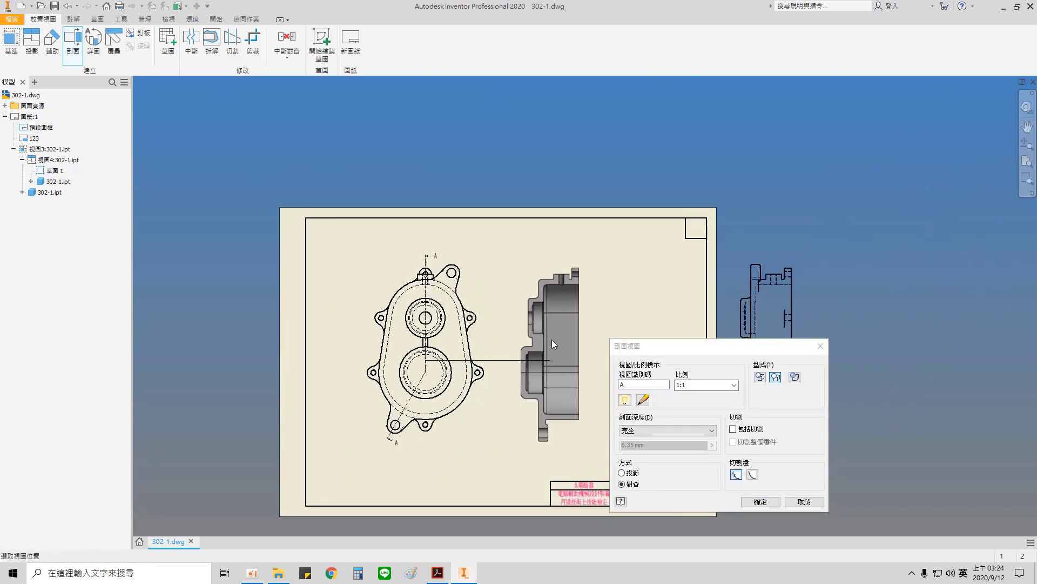
scroll(580, 335, "down", 3)
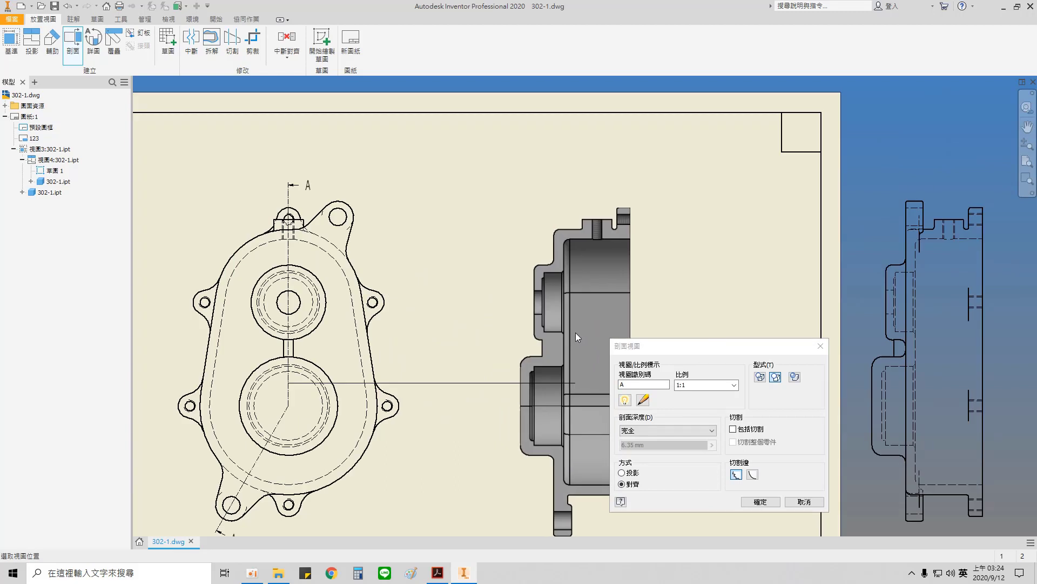
left_click(576, 332)
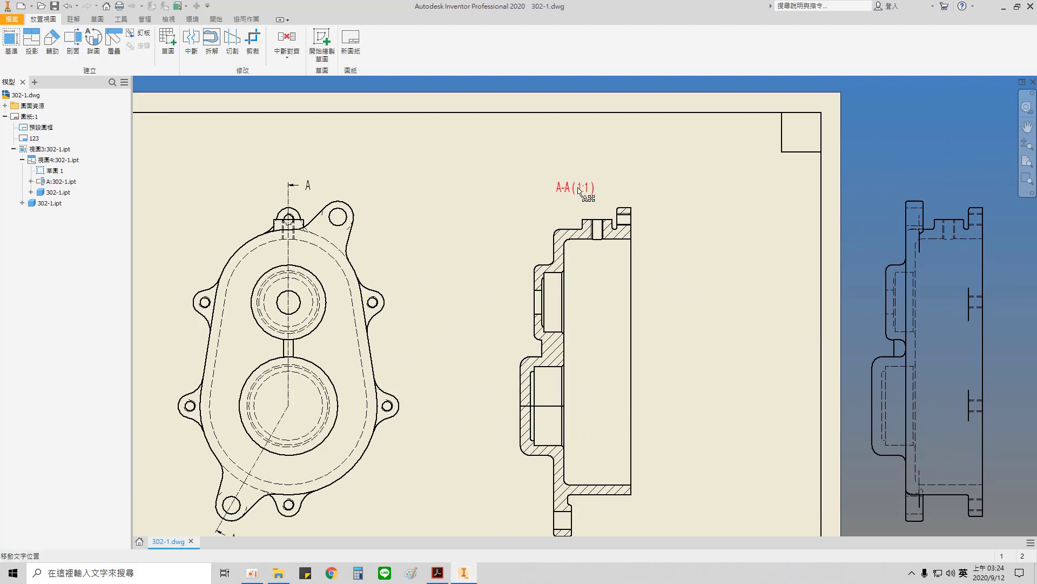
- Move the A-A (1:1) section label and the cutting line's A letters outside the sheet
left_click_drag(574, 189, 897, 152)
left_click_drag(307, 185, 887, 170)
middle_click_drag(403, 376, 467, 278)
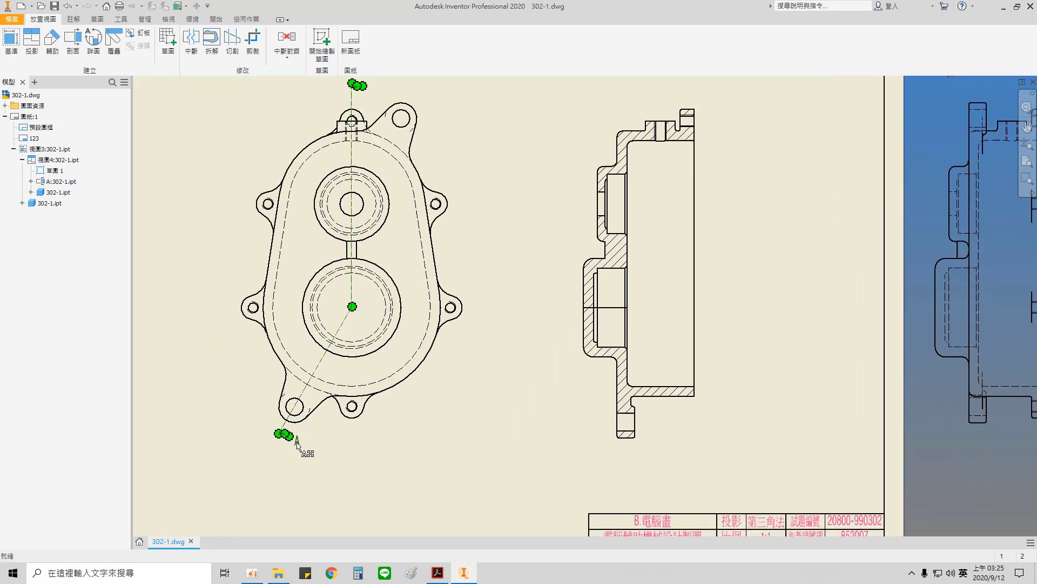
- Turn off the visibility of the dashed hidden circles inside the upper and lower round bosses in the side view
scroll(460, 293, "up", 3)
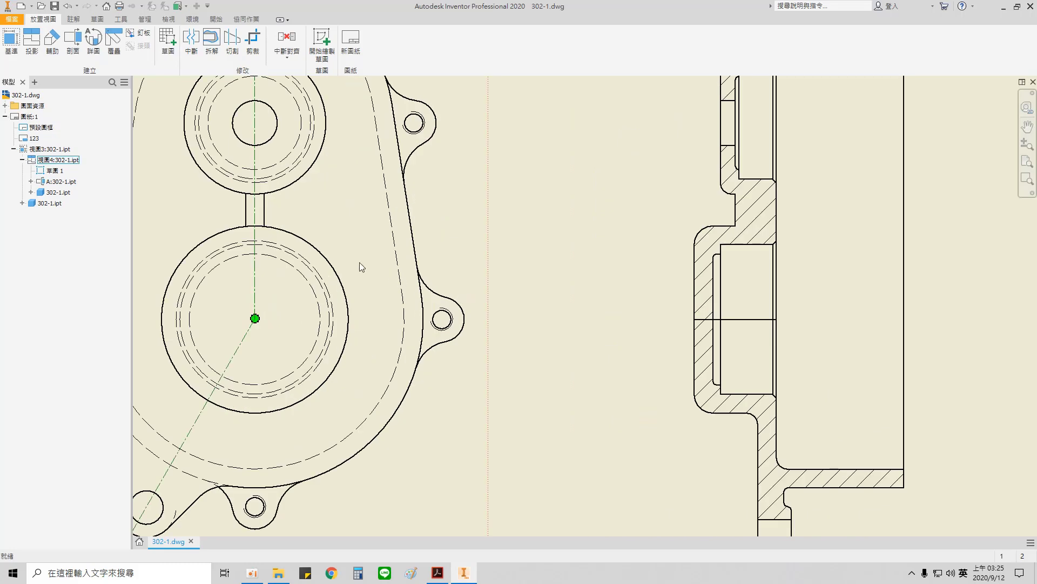
middle_click_drag(302, 196, 559, 322)
scroll(532, 256, "up", 3)
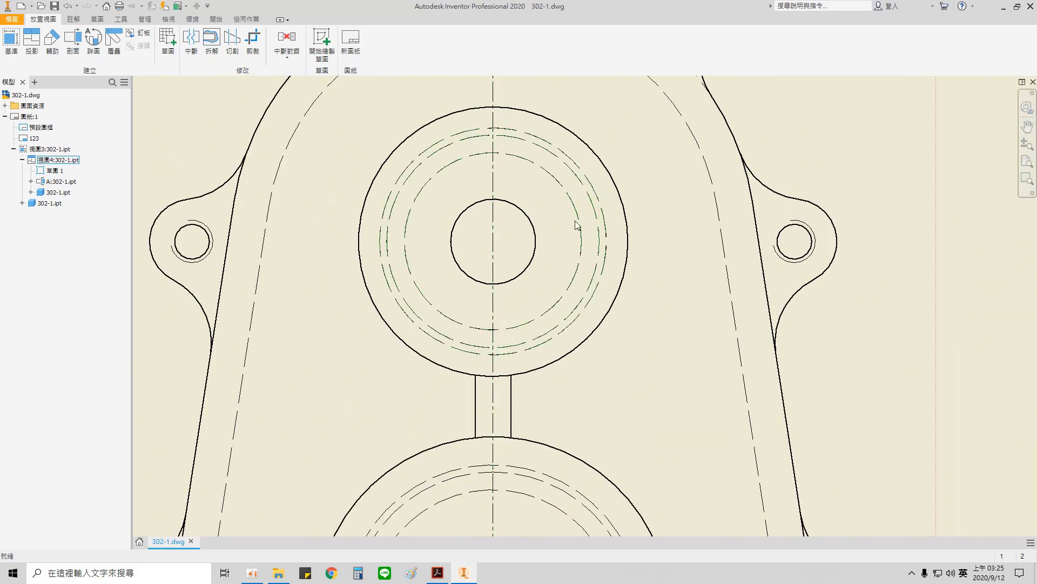
right_click(578, 212)
left_click(599, 243)
middle_click_drag(607, 499, 612, 332)
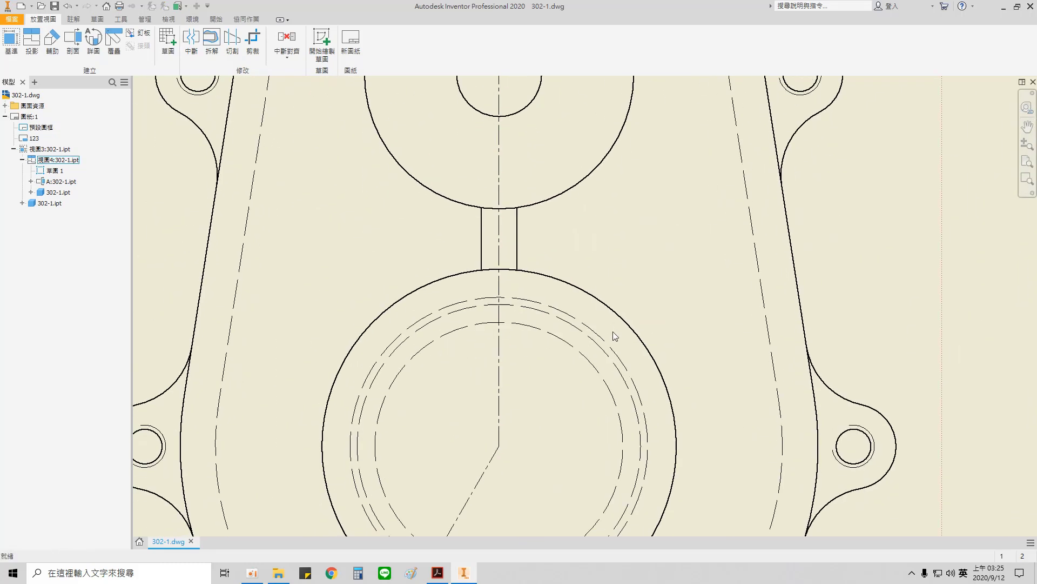
right_click(587, 361)
left_click(611, 394)
- Turn off the visibility of the four dashed vertical hole lines below the top lug in the side view
scroll(609, 281, "down", 2)
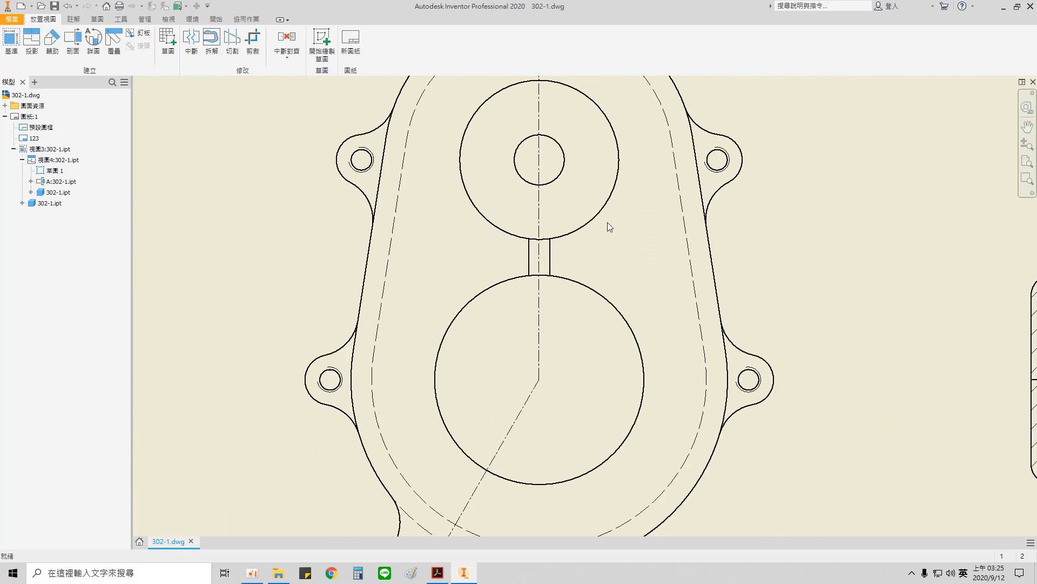
middle_click_drag(608, 222, 507, 337)
scroll(490, 238, "up", 2)
scroll(499, 264, "up", 3)
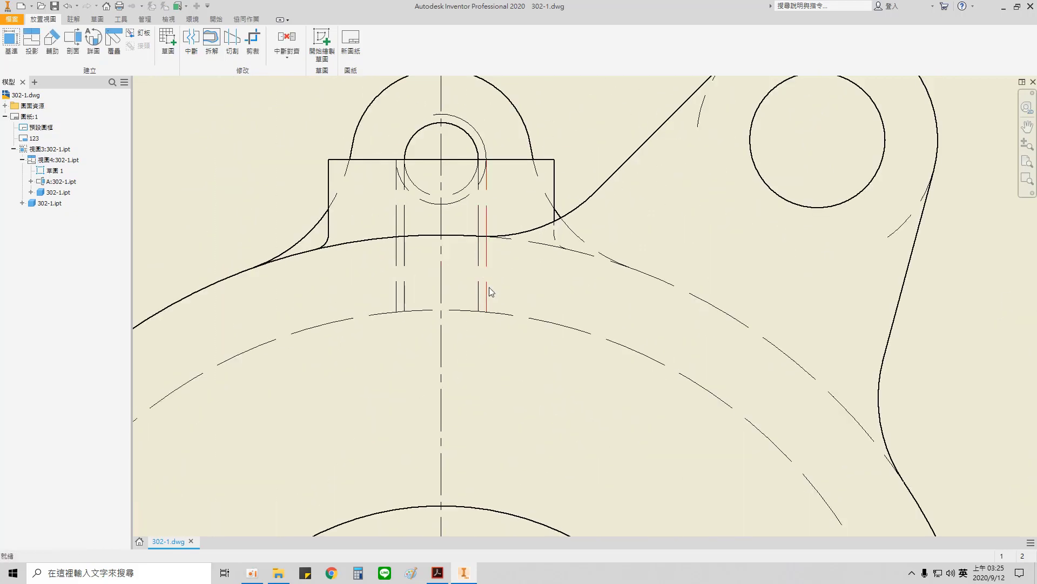
left_click(487, 288)
left_click(478, 299, "ctrl")
right_click(477, 294)
left_click(498, 324)
left_click(404, 291)
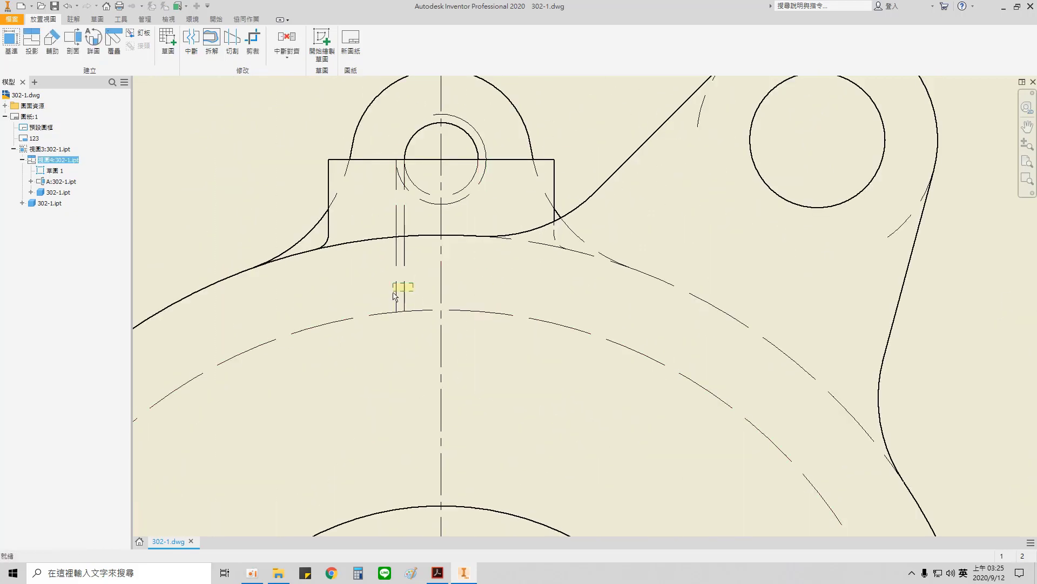
left_click(397, 295, "ctrl")
right_click(397, 295)
left_click(439, 325)
scroll(447, 321, "down", 2)
scroll(536, 385, "down", 3)
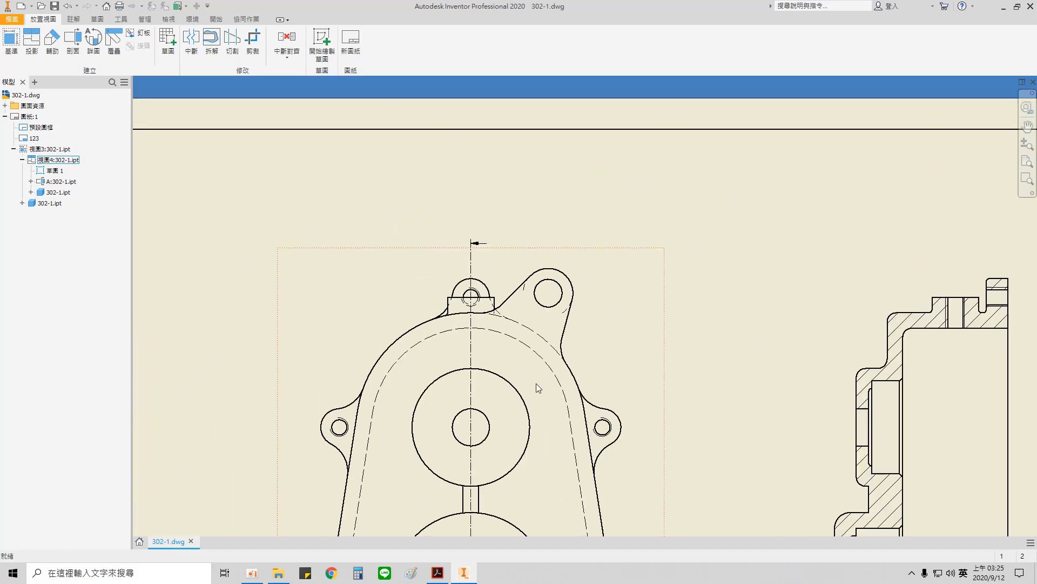
scroll(507, 268, "up", 1)
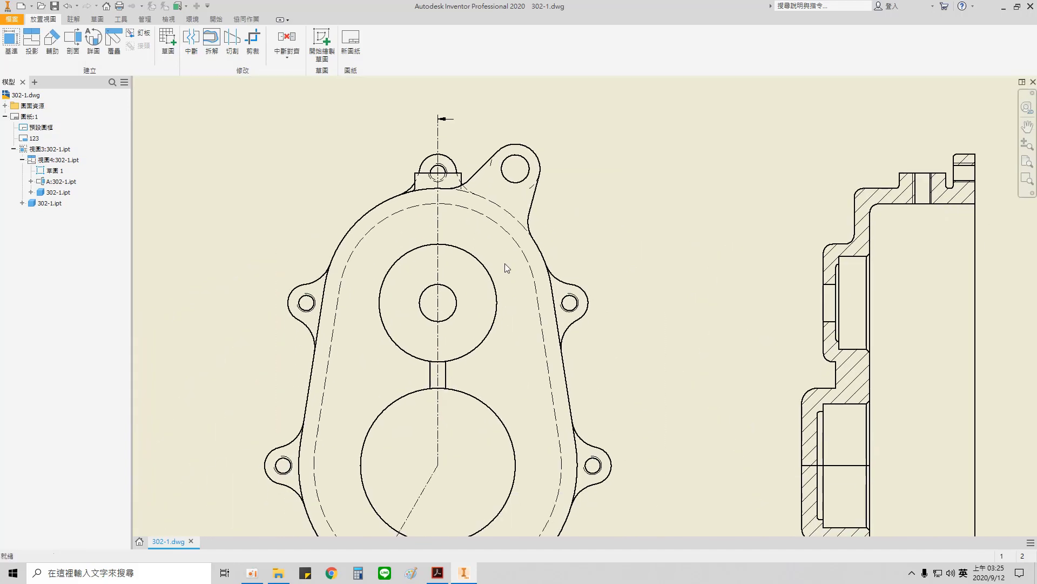
- Add centre marks to the upper and lower round bosses in the side view
left_click(74, 19)
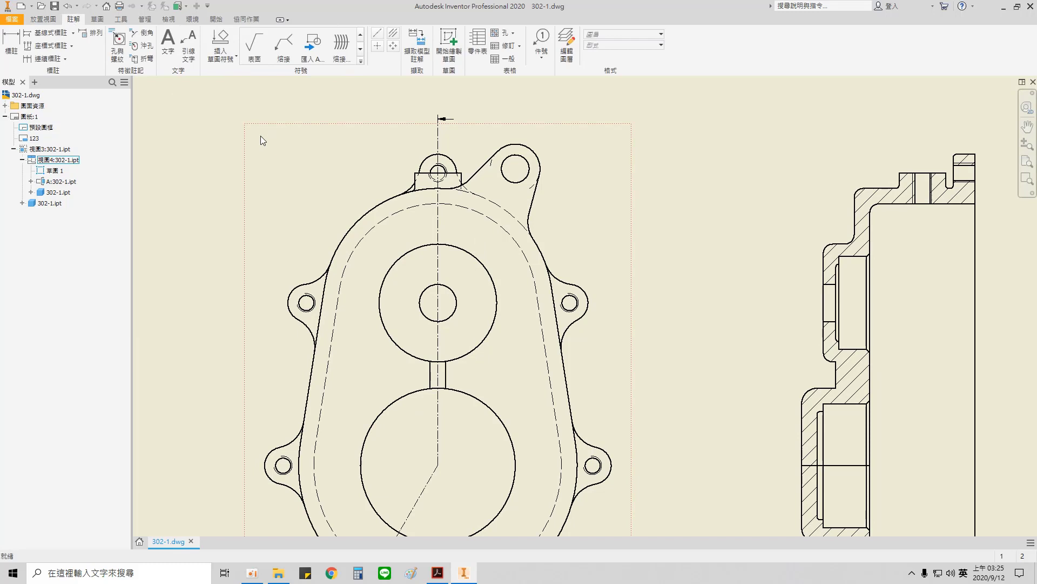
left_click(378, 46)
left_click(492, 284)
middle_click_drag(500, 348, 508, 272)
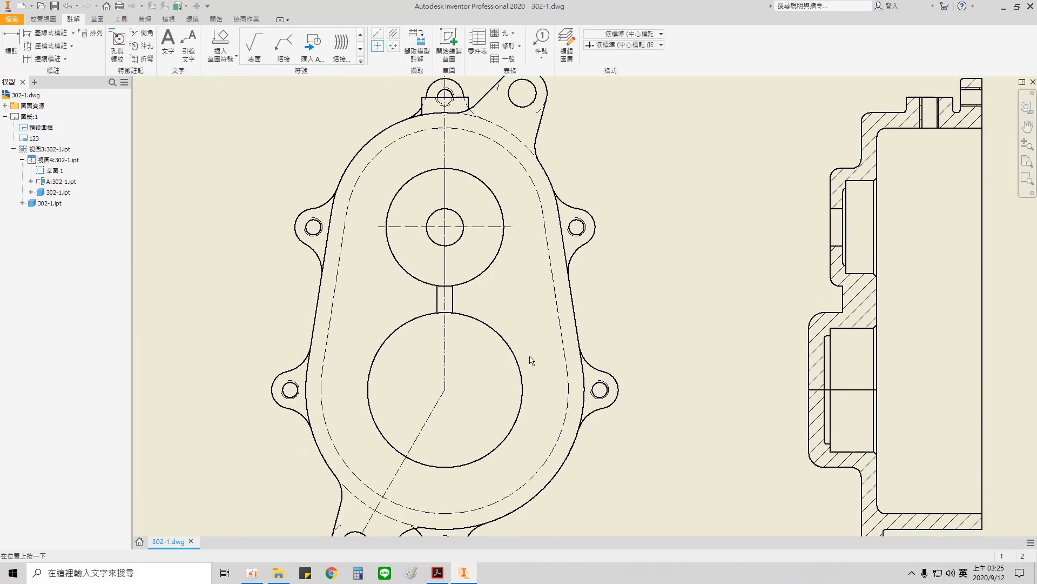
left_click(517, 358)
key("Escape")
- Extend both bosses' horizontal centre mark lines past the side lugs and the lower boss's vertical line past the bottom lug
left_click_drag(511, 227, 607, 227)
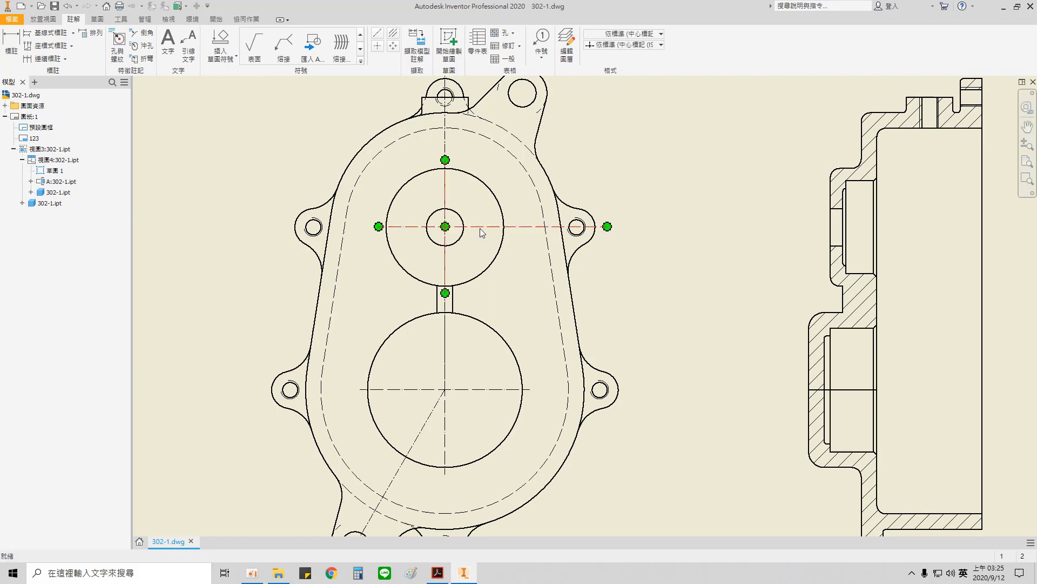
left_click_drag(378, 226, 284, 227)
middle_click_drag(443, 478, 451, 419)
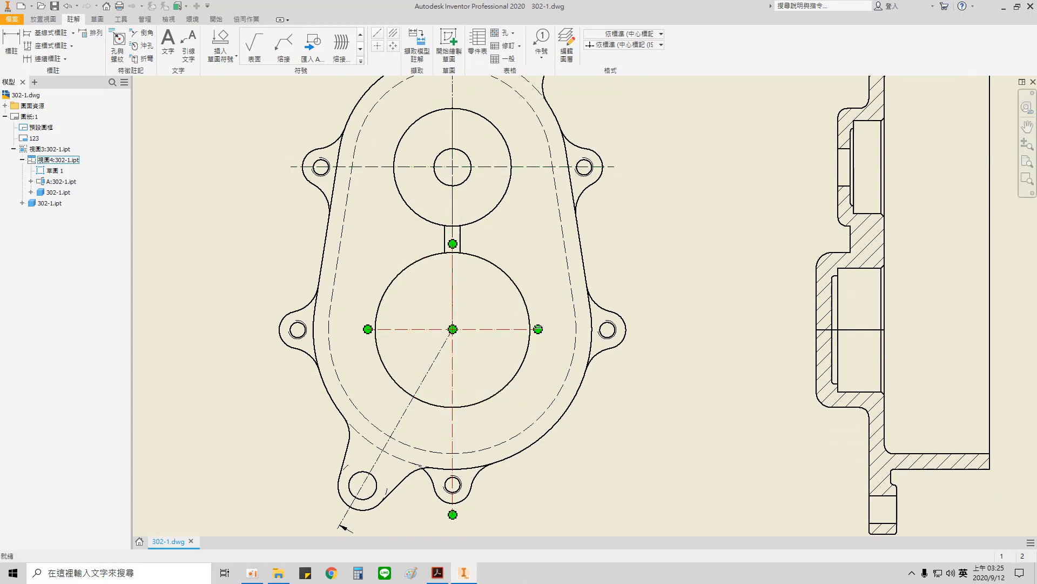
left_click_drag(538, 329, 629, 329)
left_click_drag(368, 329, 265, 329)
- Add bisector centrelines to the horizontal top lug hole and the vertical top boss hole in the section view
middle_click_drag(641, 287, 477, 332)
scroll(500, 319, "up", 2)
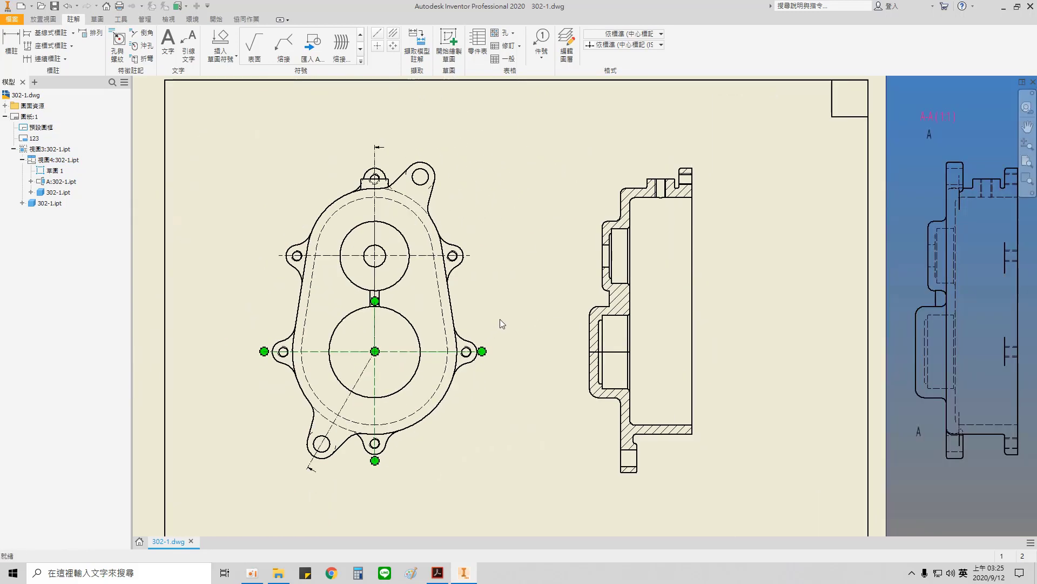
middle_click_drag(592, 277, 453, 278)
scroll(459, 241, "down", 3)
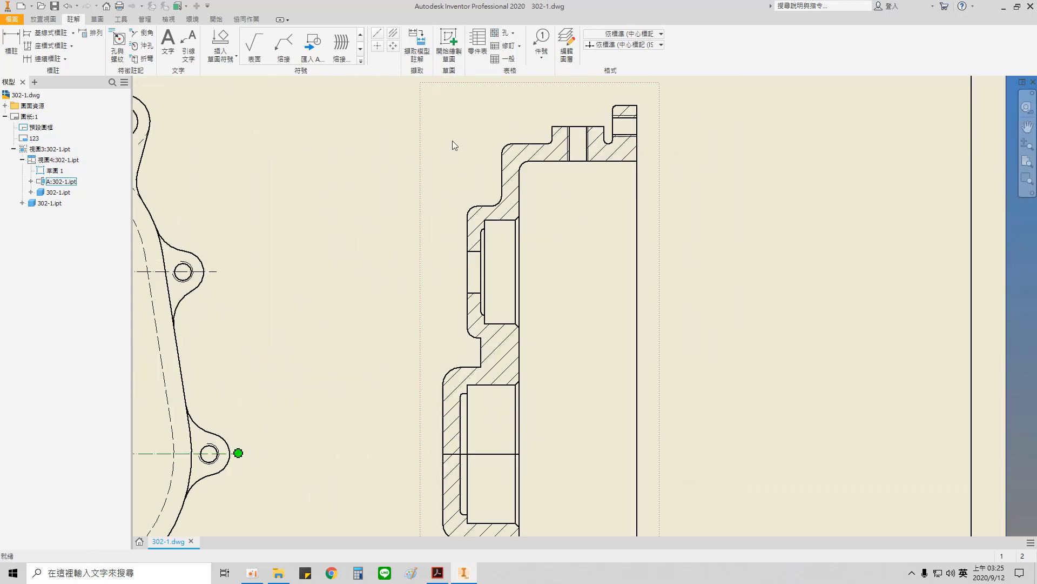
left_click(394, 37)
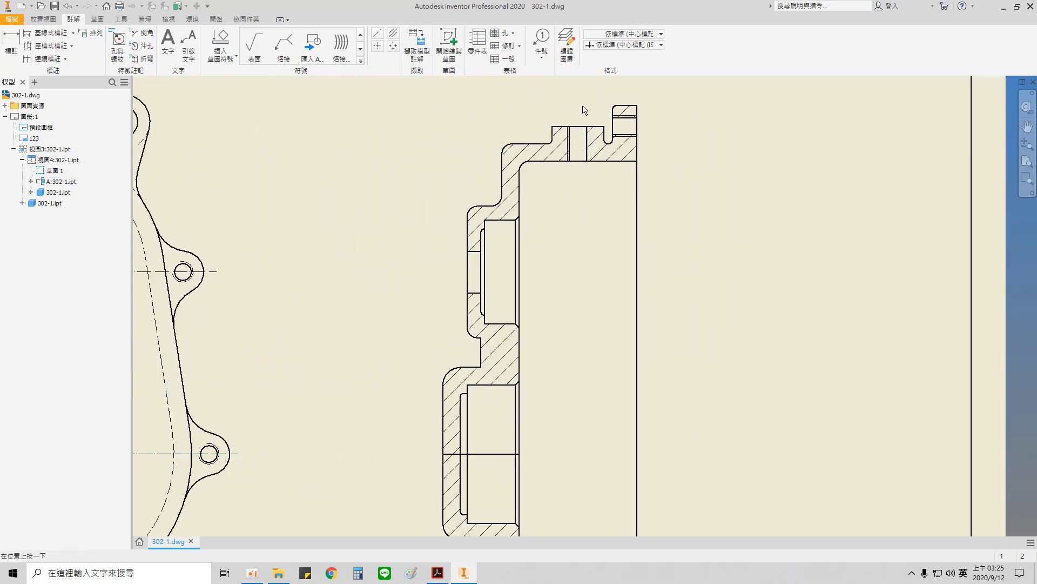
left_click(621, 115)
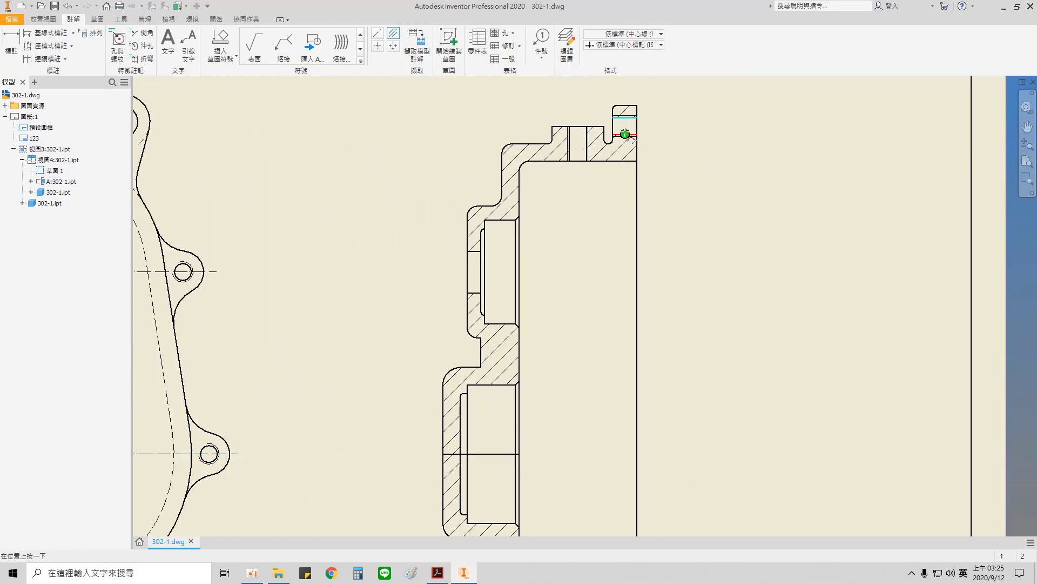
left_click(587, 141)
left_click(569, 142)
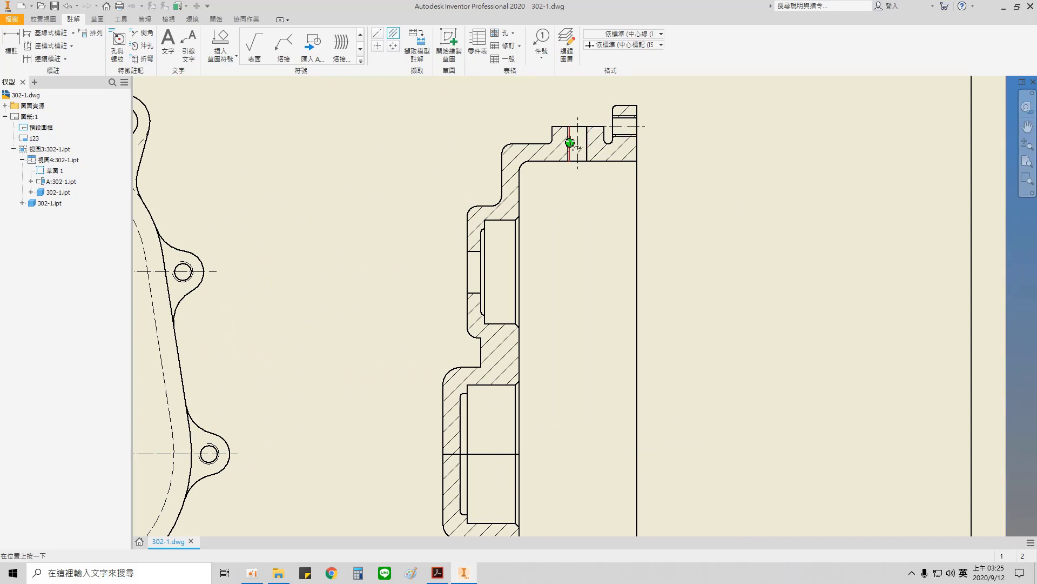
- Add bisector centrelines to the upper bore, lower bore and bottom lug hole in the section view
left_click(498, 220)
left_click(500, 323)
scroll(534, 407, "down", 3)
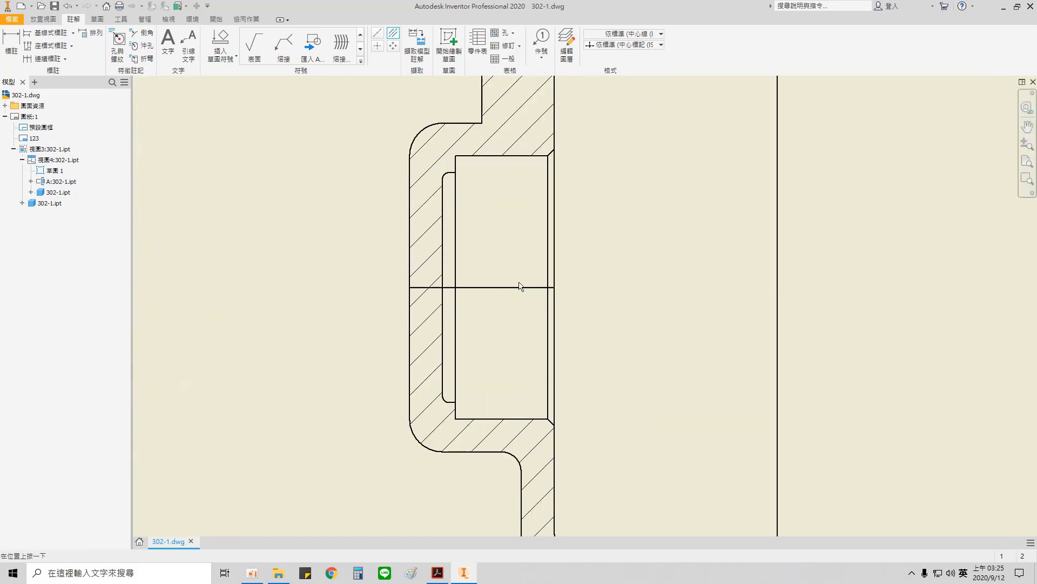
left_click(503, 418)
middle_click_drag(594, 422, 599, 287)
middle_click_drag(564, 466, 563, 413)
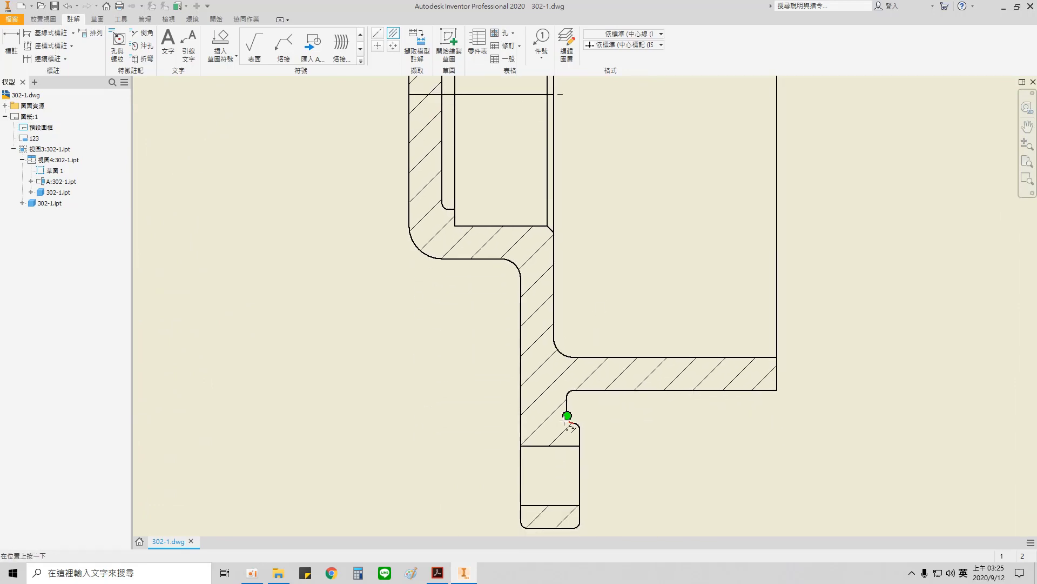
left_click(551, 446)
left_click(551, 504)
middle_click_drag(605, 296, 593, 457)
key("Escape")
- Turn off the visibility of the solid horizontal line across the middle of the lower bore in the section view
left_click_drag(381, 247, 547, 268)
right_click(521, 262)
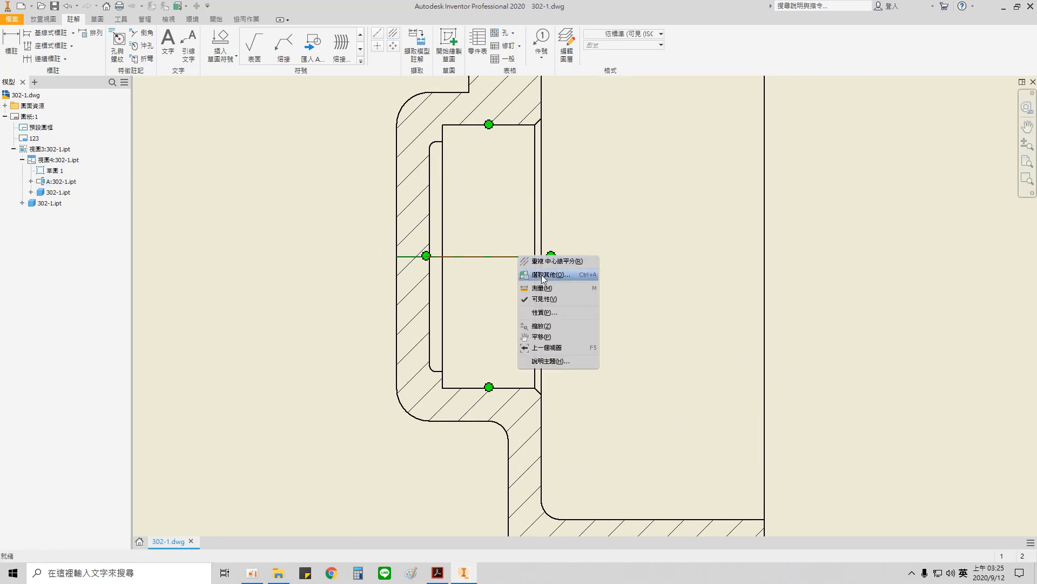
left_click(543, 297)
- Extend the lower and upper bore centrelines past the outer faces of their bosses in the section view
left_click_drag(425, 256, 388, 258)
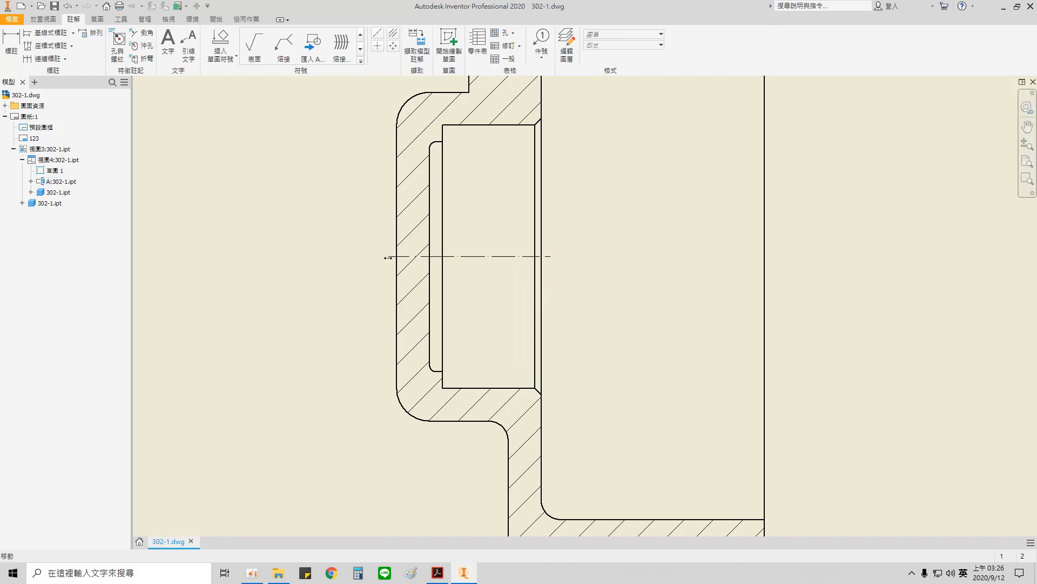
scroll(494, 291, "up", 5)
middle_click_drag(283, 228, 499, 329)
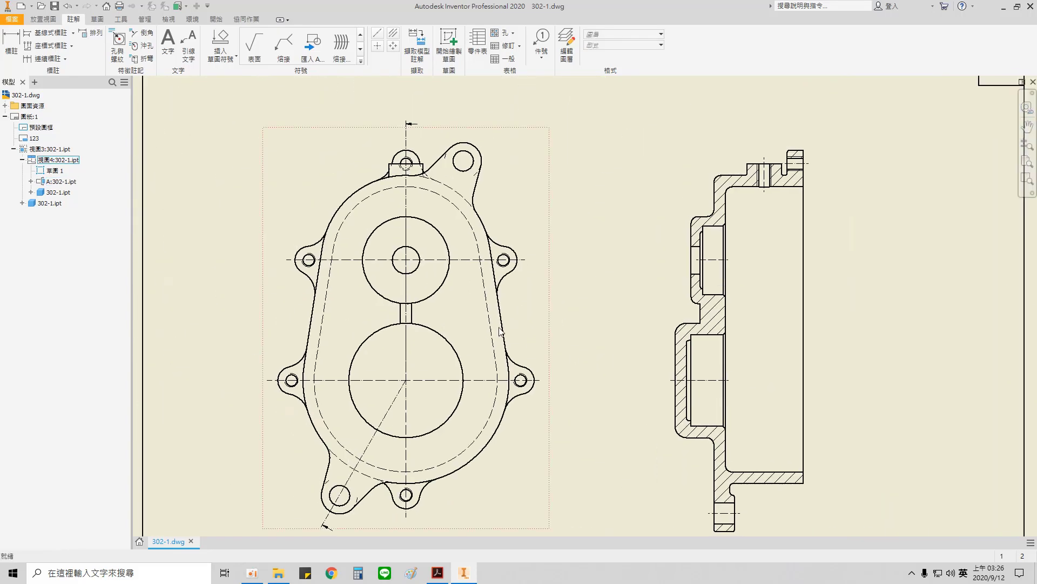
left_click_drag(697, 259, 683, 259)
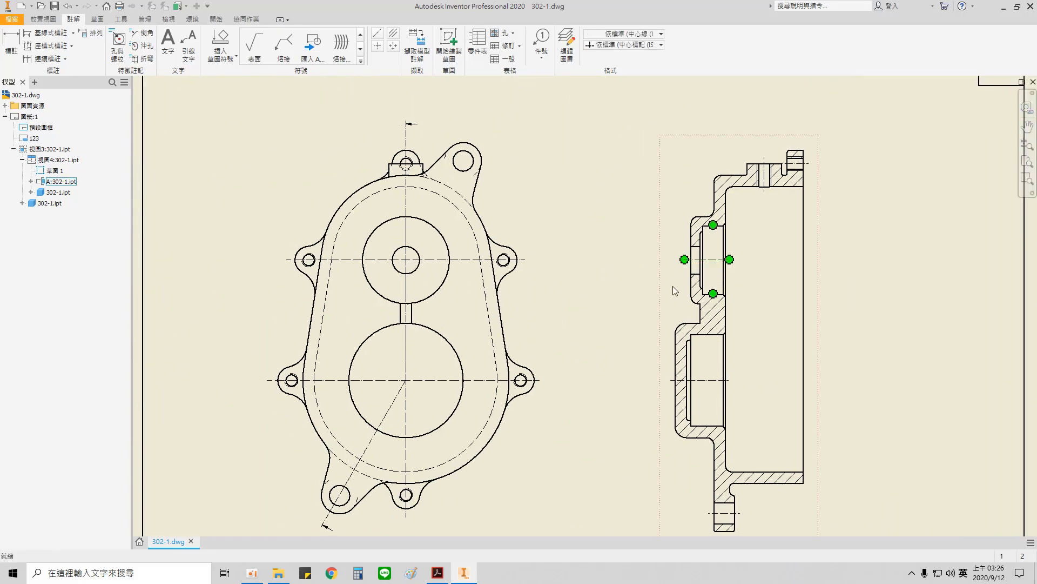
- Create a centred pattern about the lower bore centre through the left, bottom and right threaded lug holes in the side view
scroll(484, 269, "down", 3)
scroll(453, 274, "down", 4)
scroll(448, 277, "up", 4)
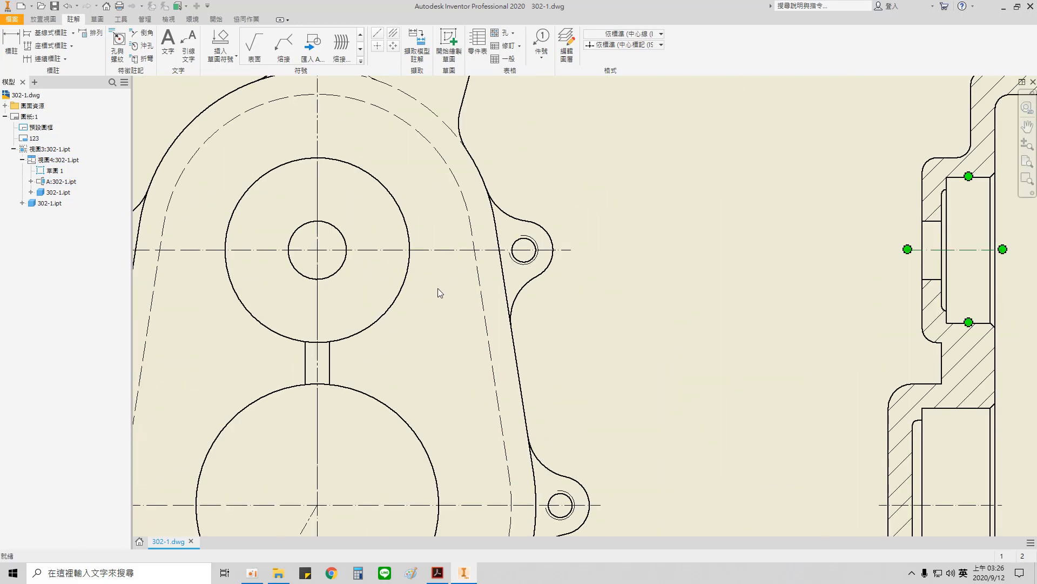
mouse_move(438, 288)
middle_mouse_down()
mouse_move(541, 281)
mouse_move(529, 180)
middle_mouse_up()
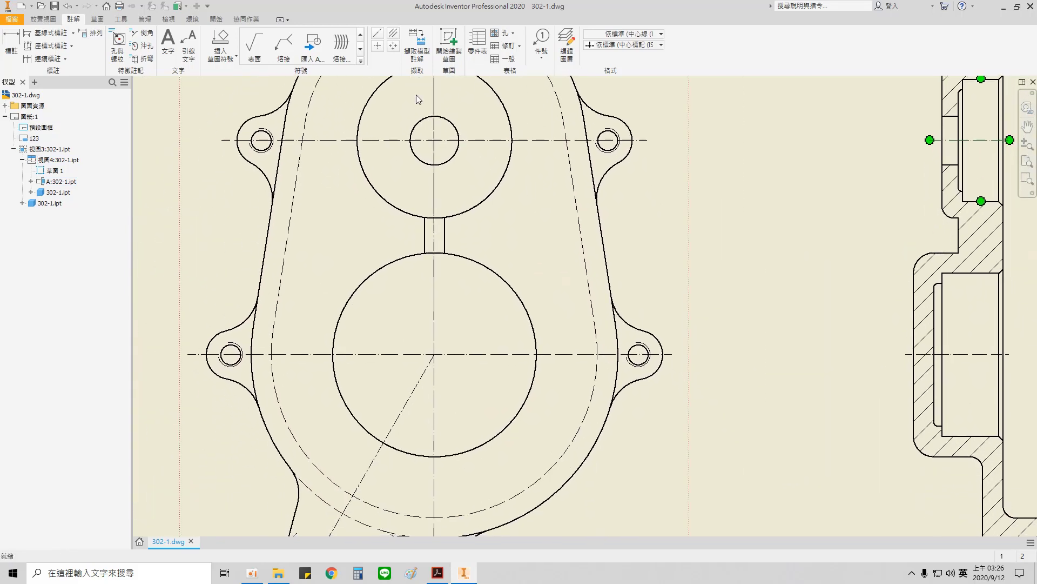
left_click(395, 46)
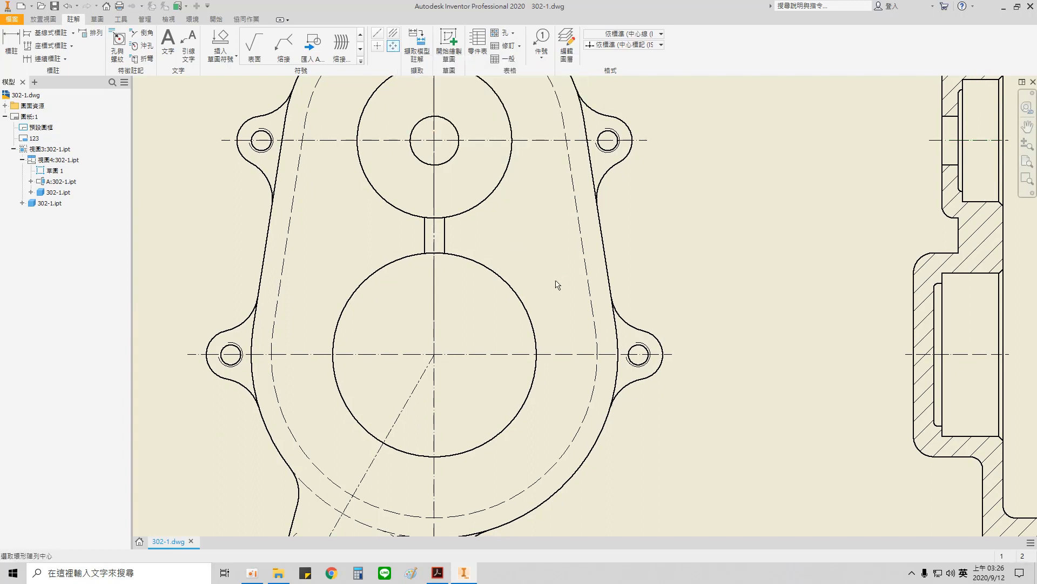
middle_click_drag(557, 285, 582, 186)
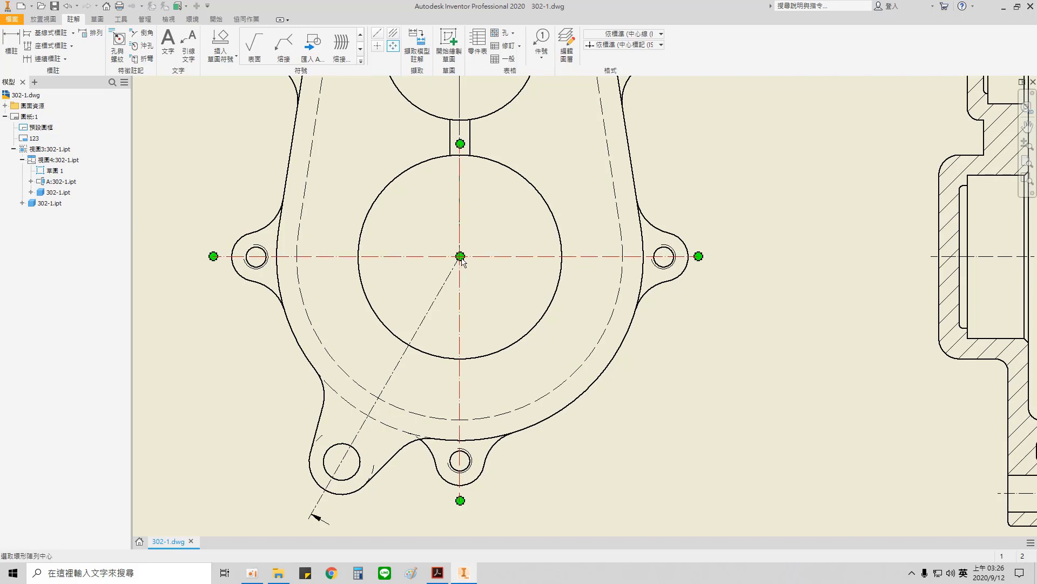
left_click(460, 256)
left_click(256, 247)
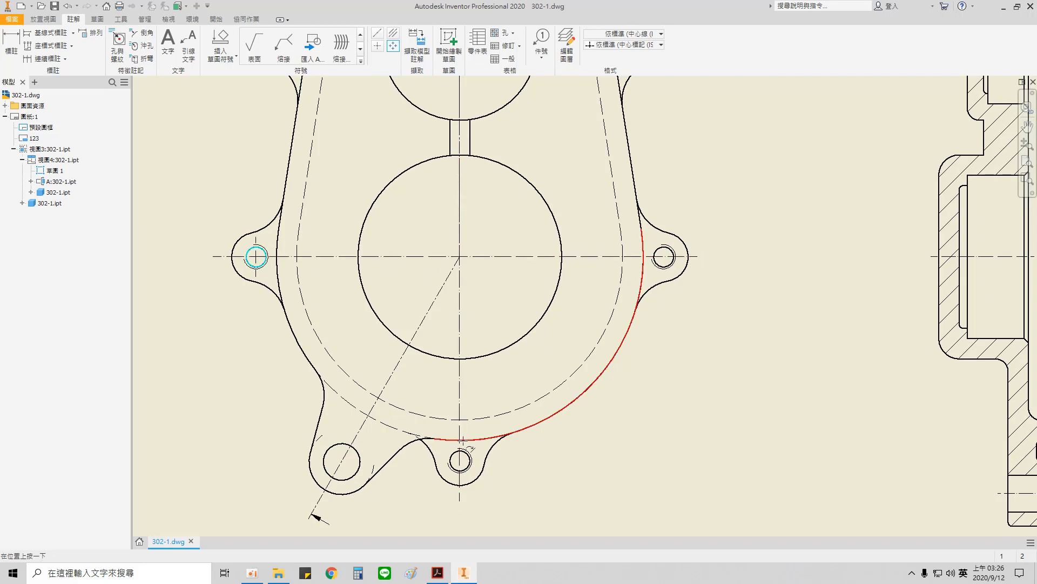
left_click(462, 460)
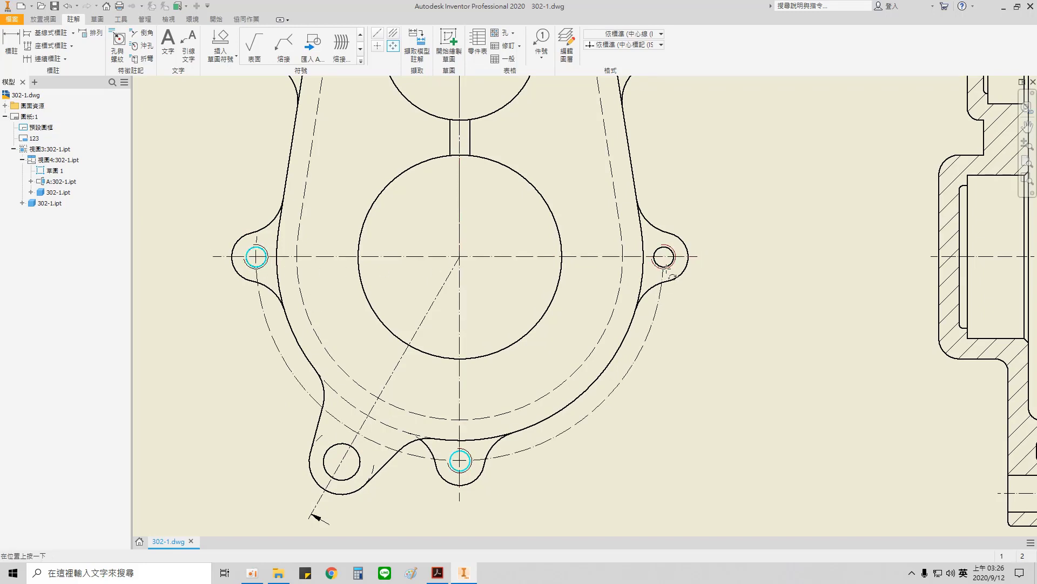
left_click(666, 262)
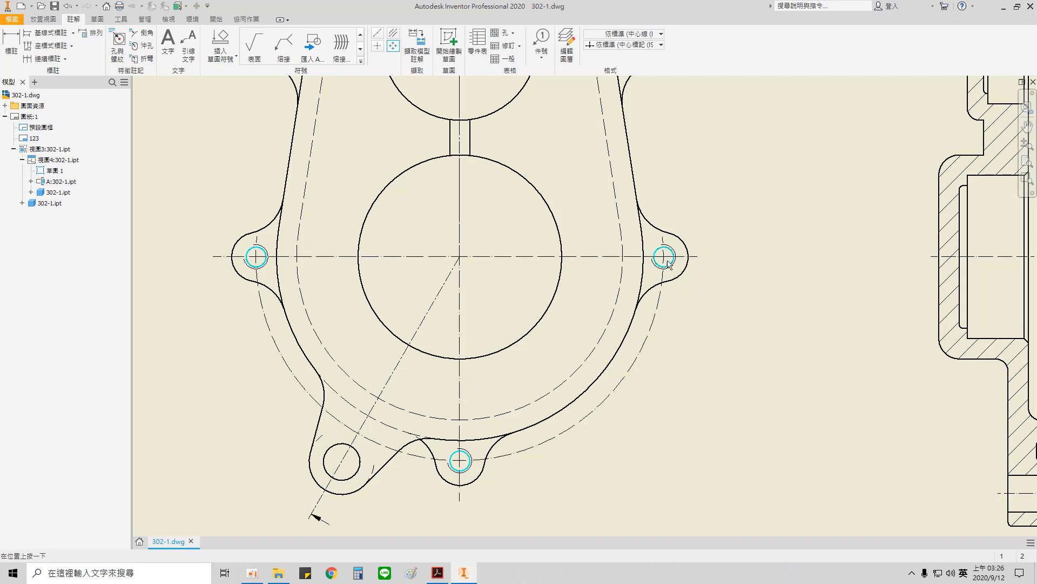
right_click(690, 200)
left_click(728, 195)
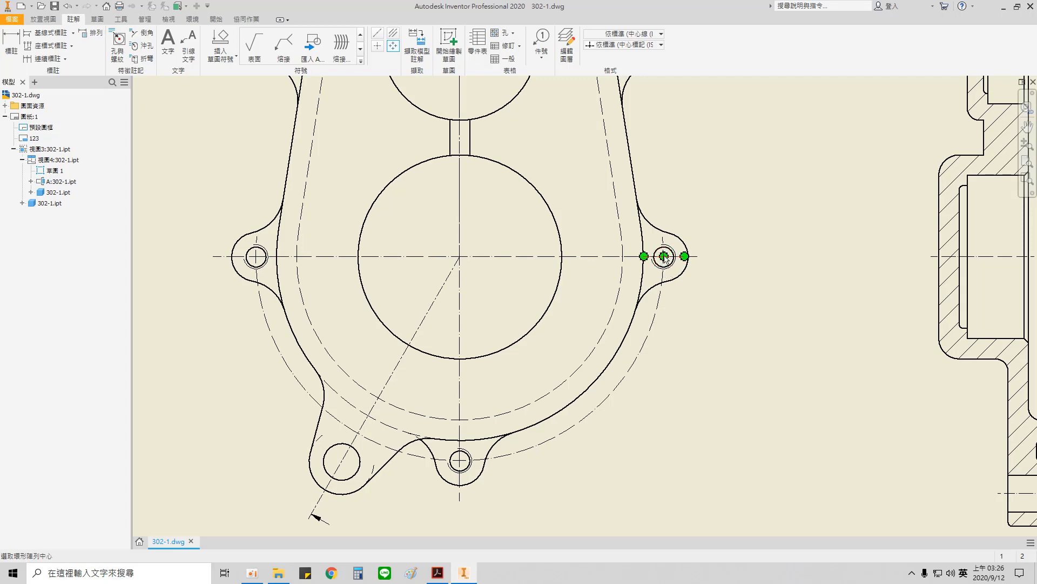
middle_click_drag(476, 185, 482, 401)
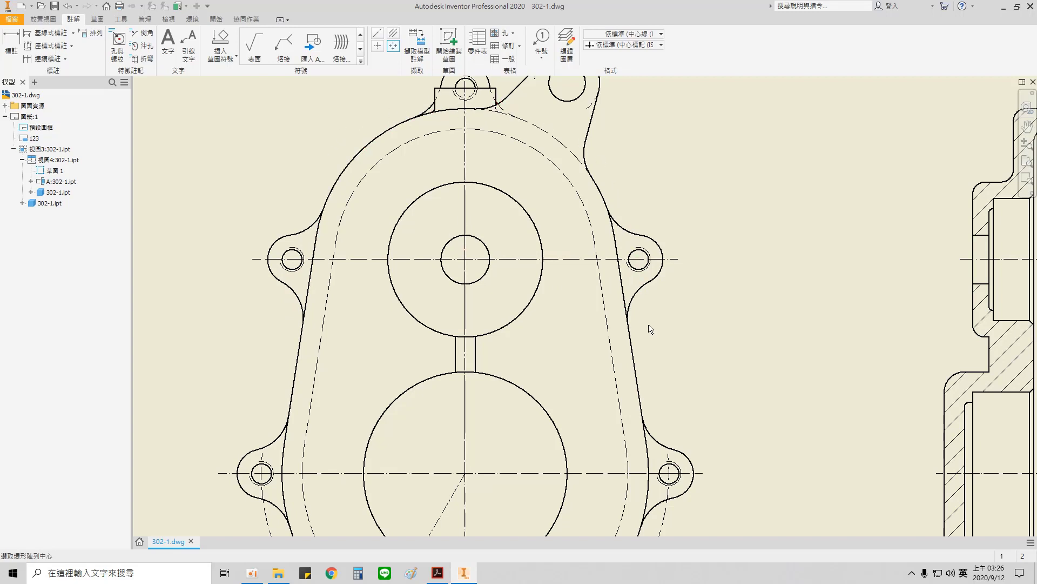
left_click(393, 48)
middle_click_drag(552, 152, 538, 192)
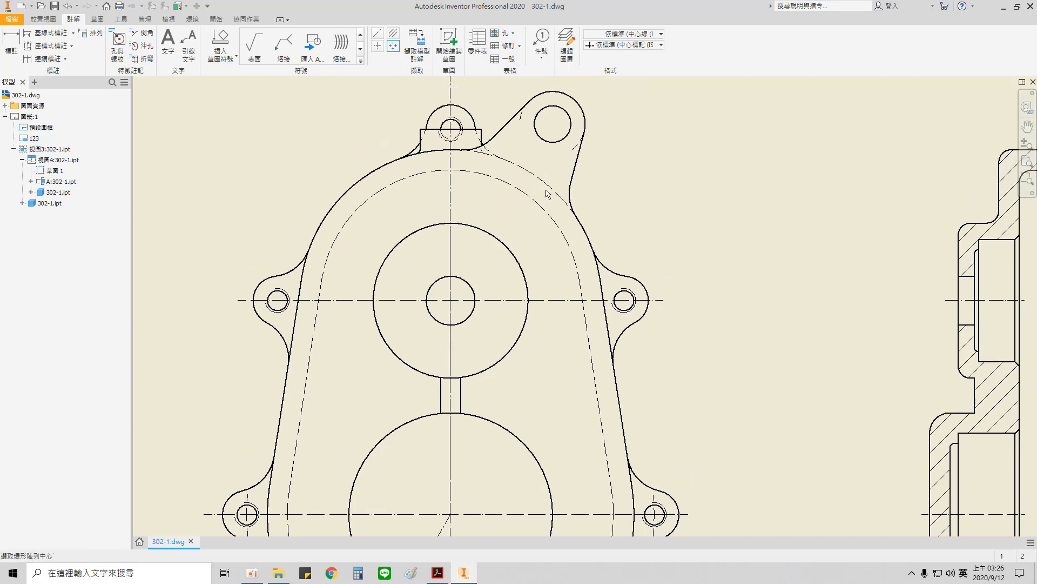
- Start a sketch on the side view and project the housing's outer top arcs and both slanted side edges
left_click(451, 41)
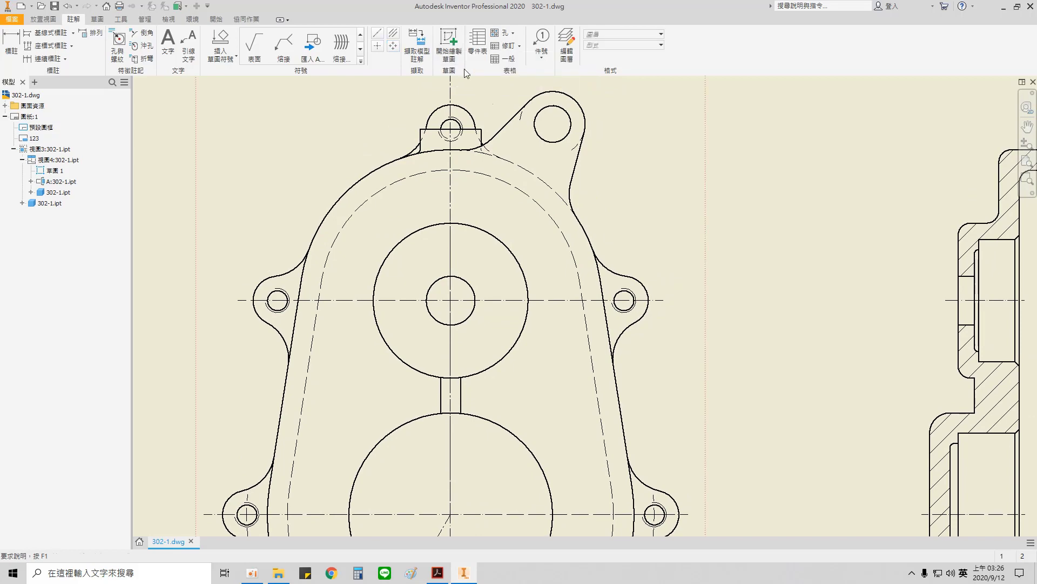
scroll(437, 221, "up", 3)
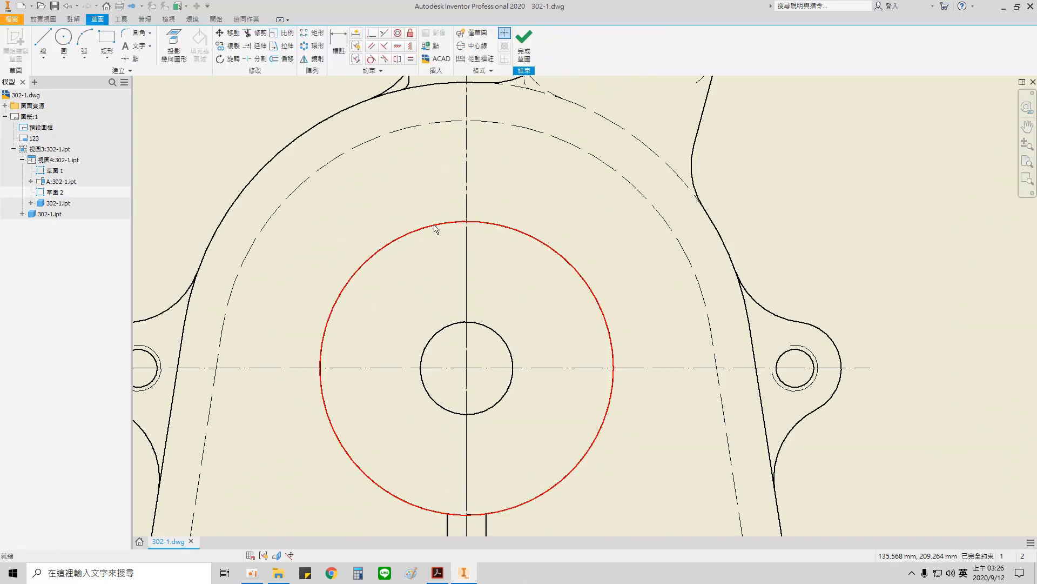
scroll(440, 221, "down", 2)
left_click(165, 43)
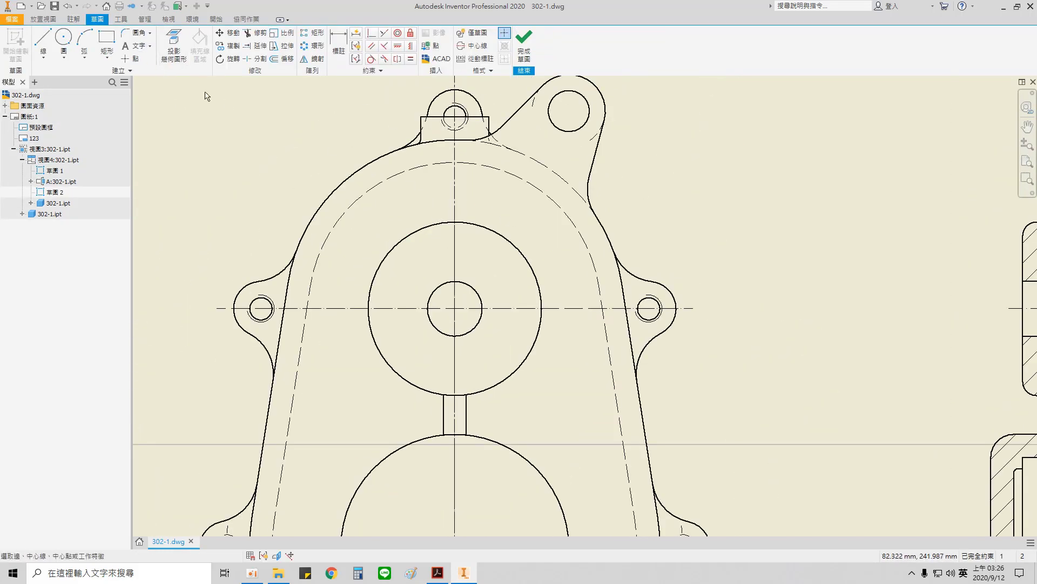
left_click(287, 311)
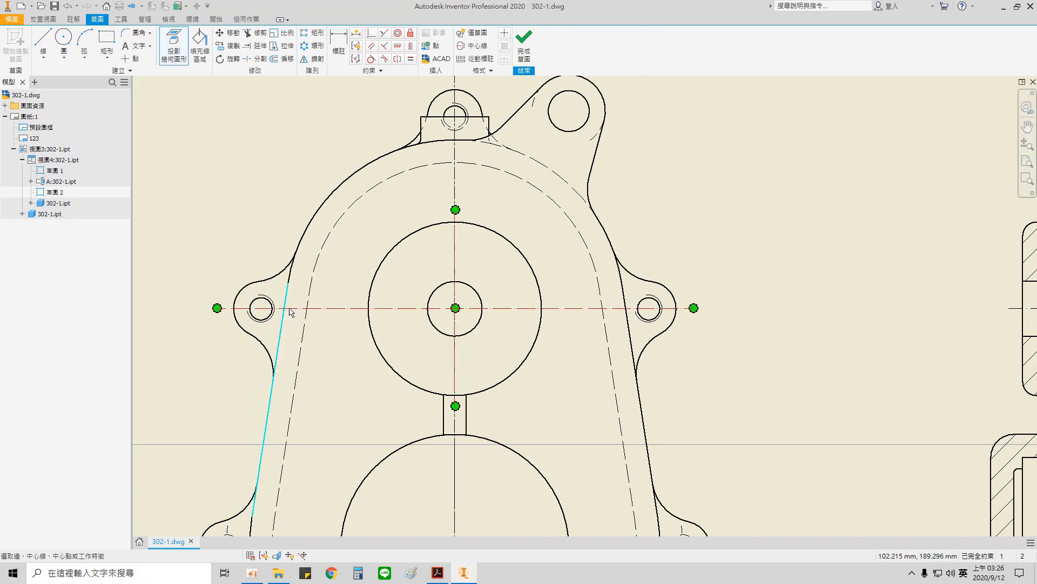
left_click(291, 279)
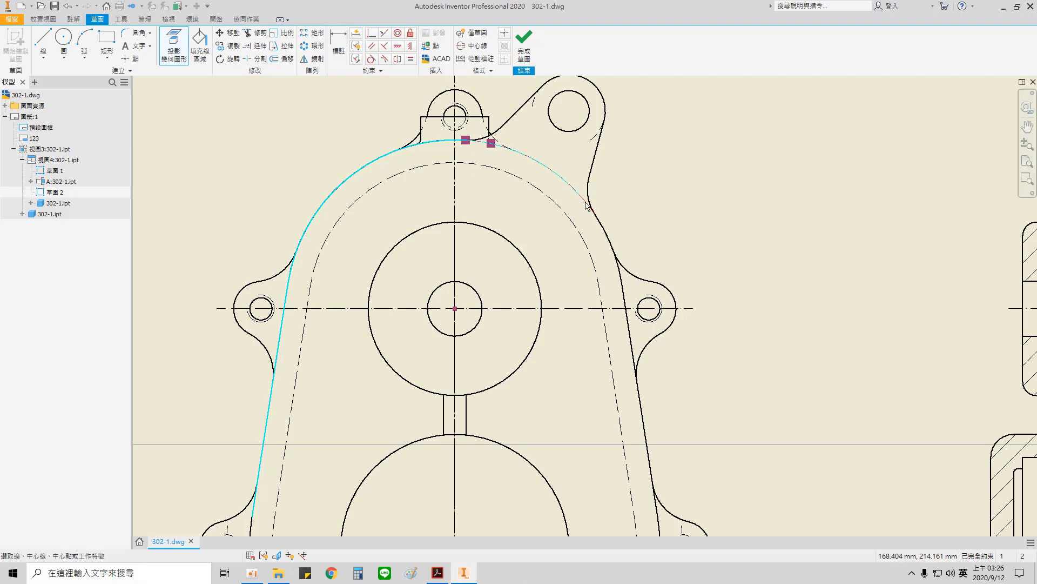
left_click(606, 235)
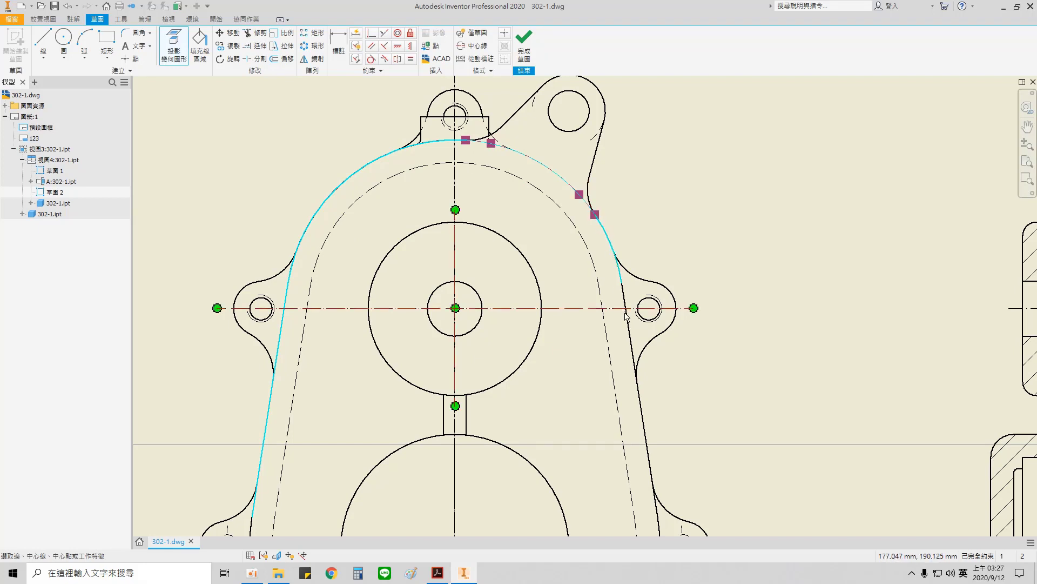
left_click(626, 307)
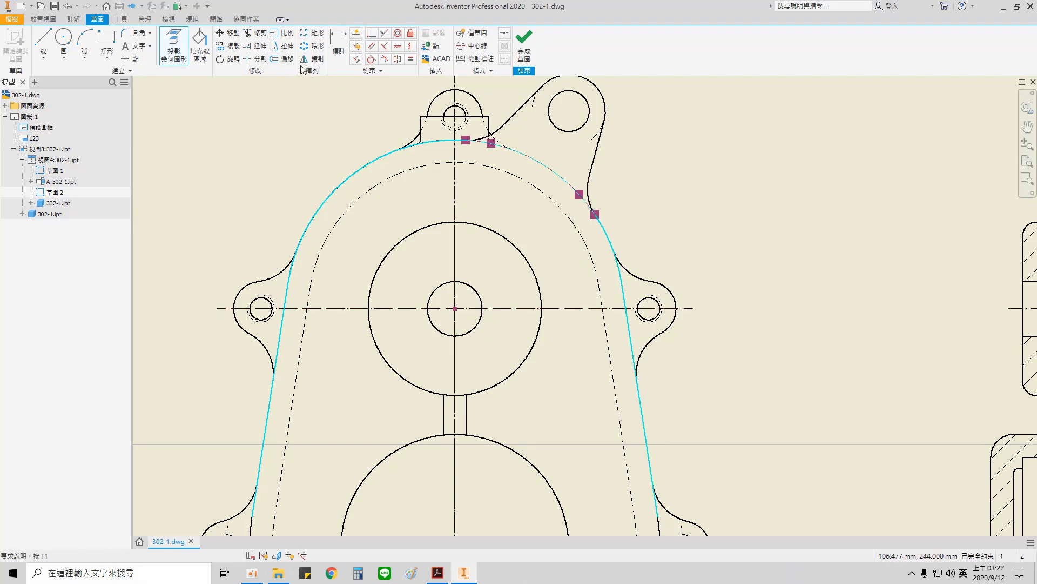
- Offset the projected housing outline outward by 5 mm so it runs through the upper lug holes
left_click(282, 59)
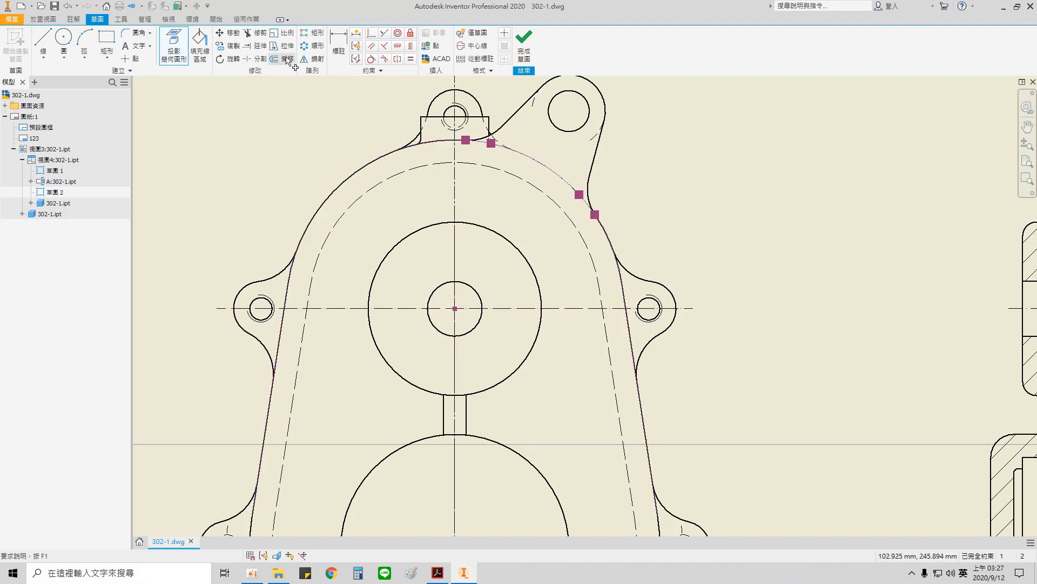
left_click(549, 173)
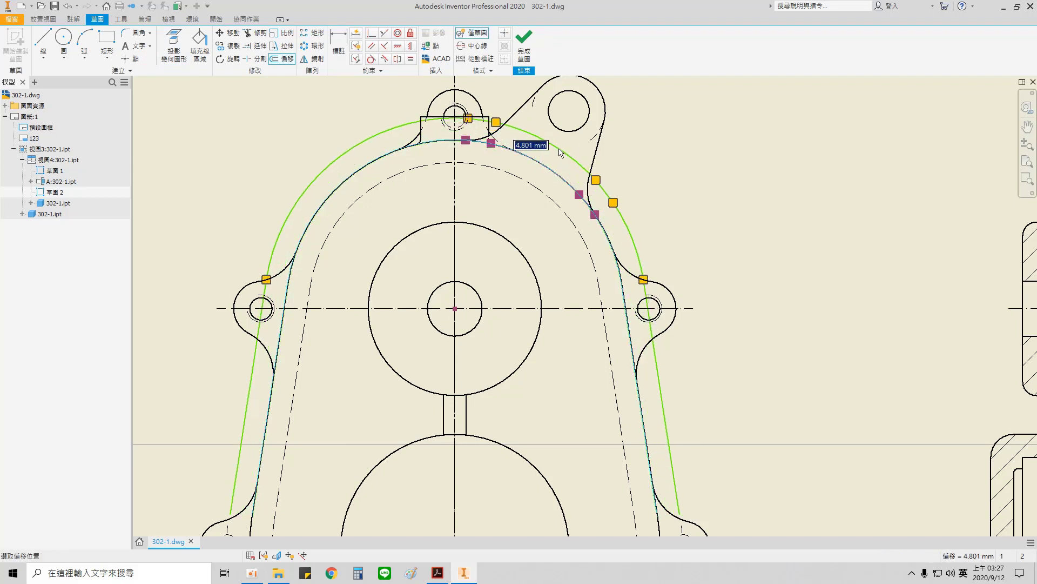
type("5")
key("Return")
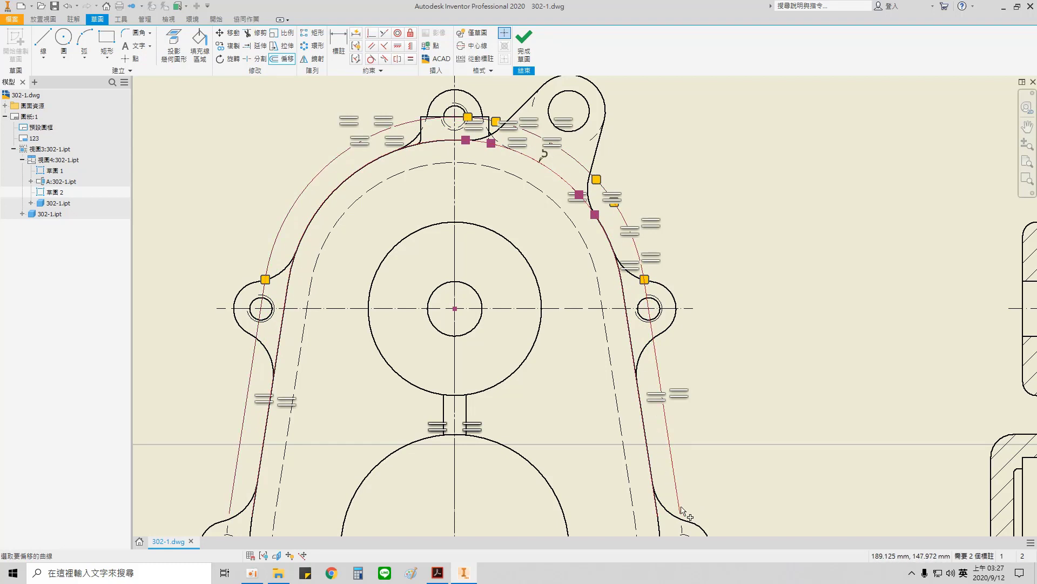
- Shorten both straight ends of the offset curve to just below the upper side lug holes and finish the sketch
left_click_drag(680, 515, 652, 332)
middle_click_drag(710, 492, 706, 419)
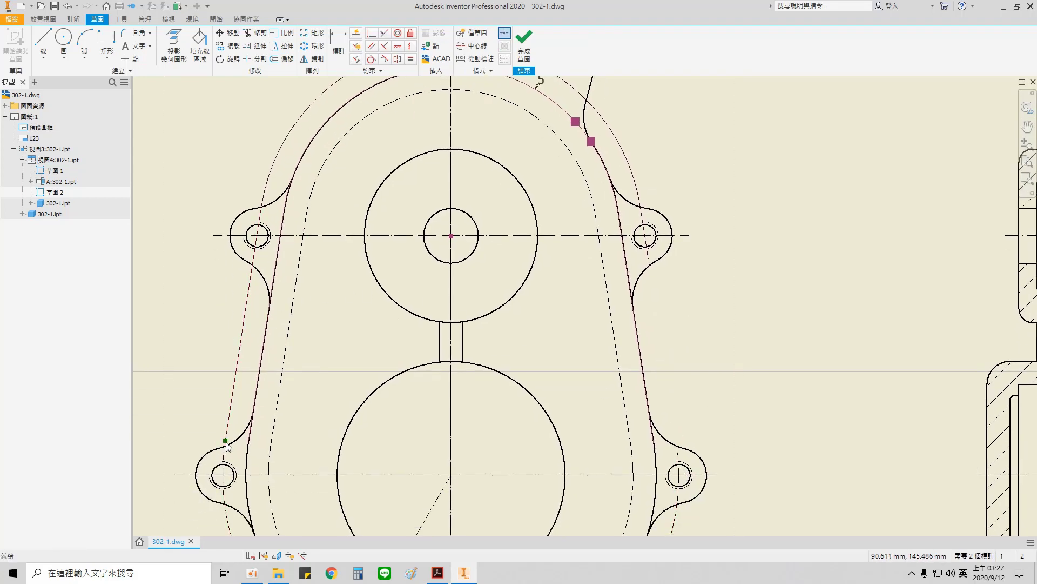
left_click_drag(226, 440, 253, 258)
left_click(523, 51)
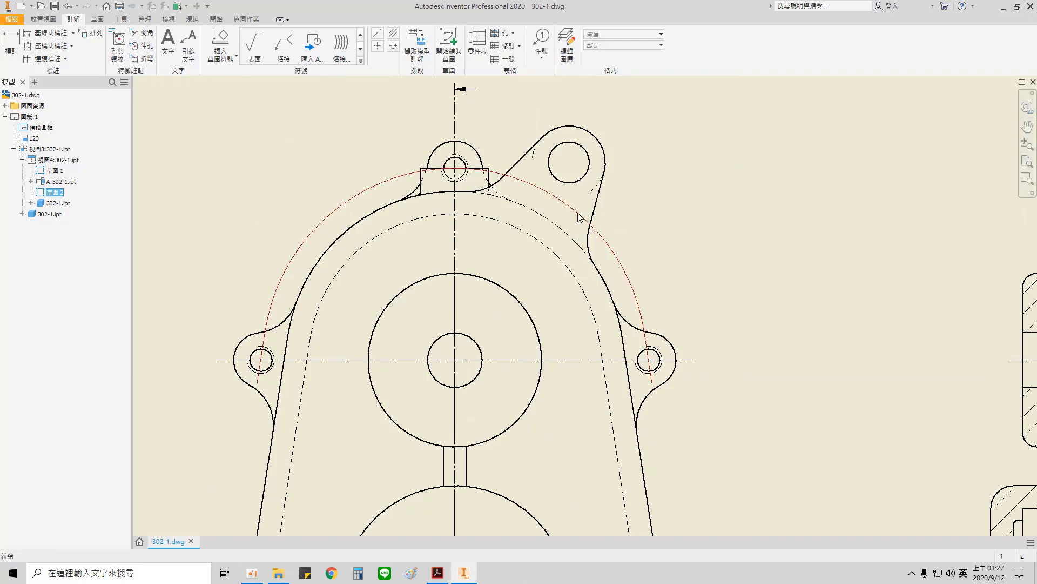
- Set the line type of the offset lug-hole curve to the dash-dotted 點長虛線
right_click(579, 217)
left_click(611, 293)
left_click(220, 136)
left_click(179, 161)
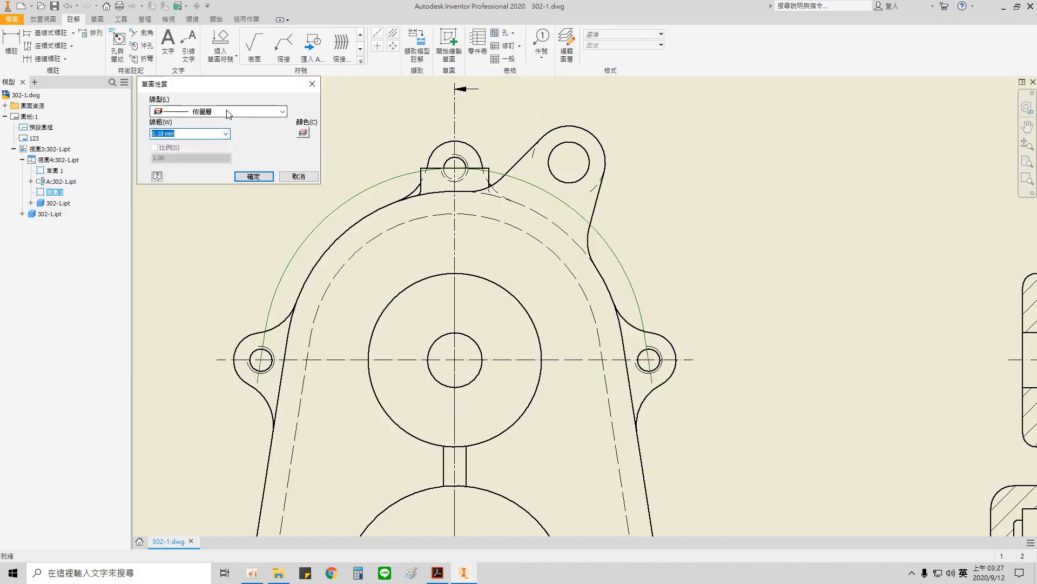
left_click(225, 110)
left_click(215, 157)
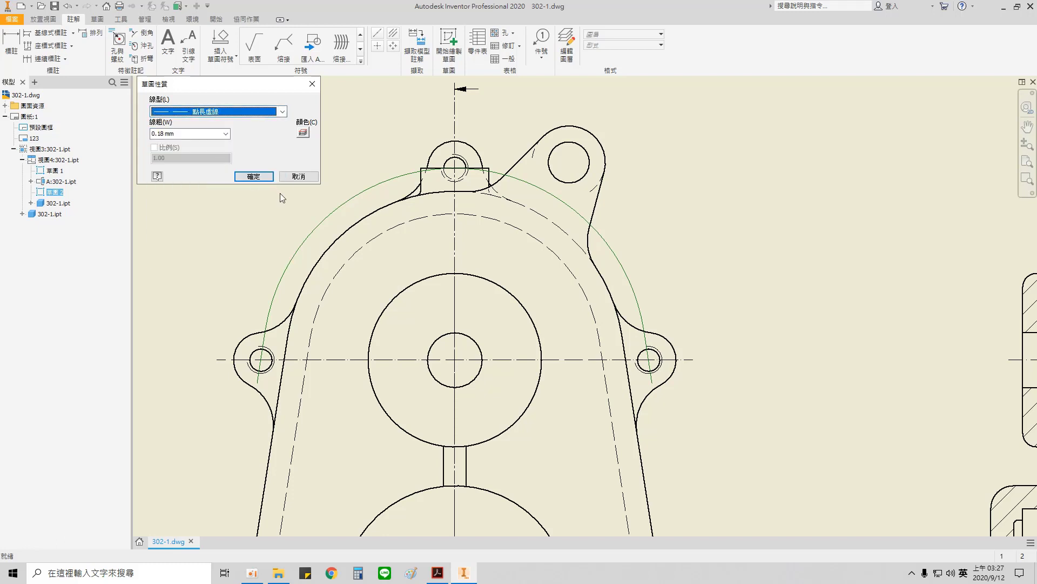
left_click(268, 177)
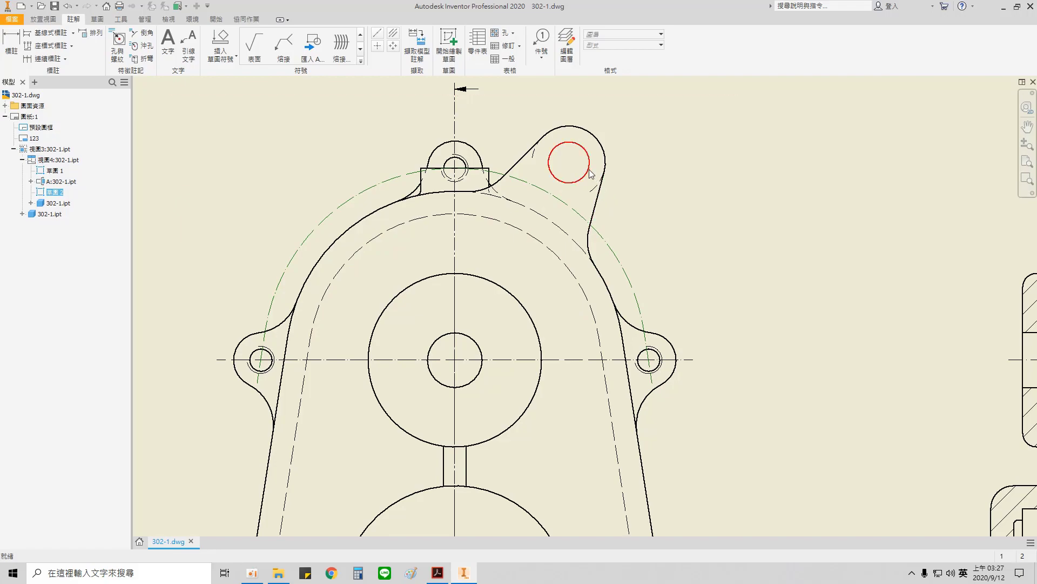
- Switch to the exam PDF in Acrobat and check how the ear hole's centrelines are oriented, then return to Inventor
left_click(438, 572)
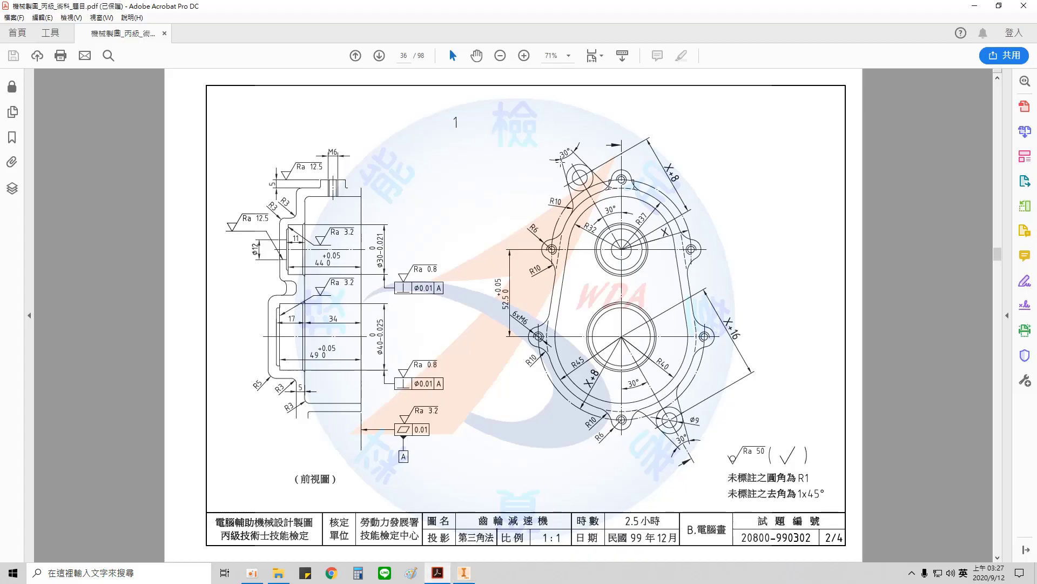
left_click_drag(559, 162, 604, 196)
left_click(463, 572)
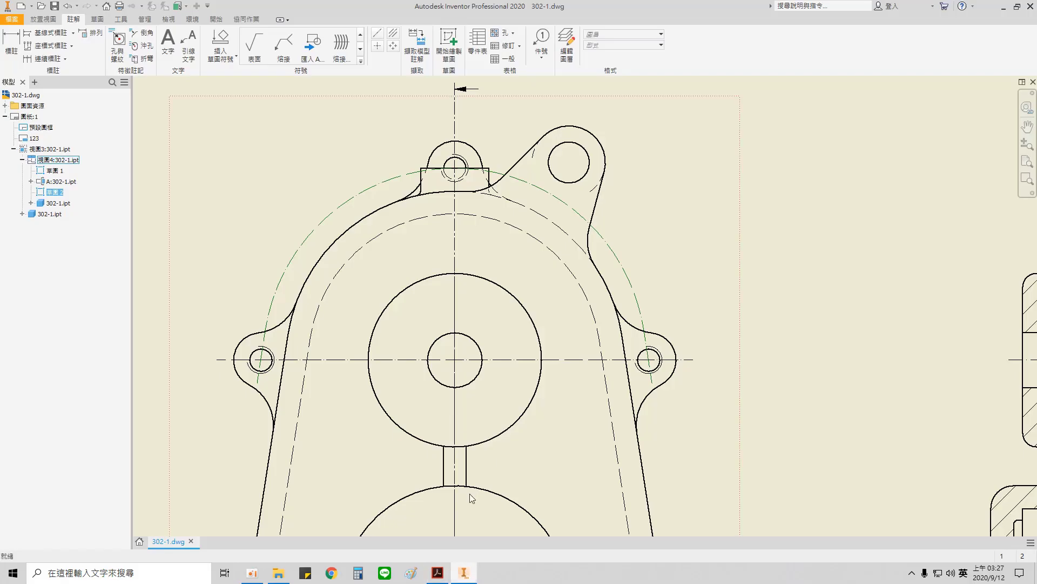
- Try a standard centre mark on the upper ear hole in the side view and delete it
left_click(381, 44)
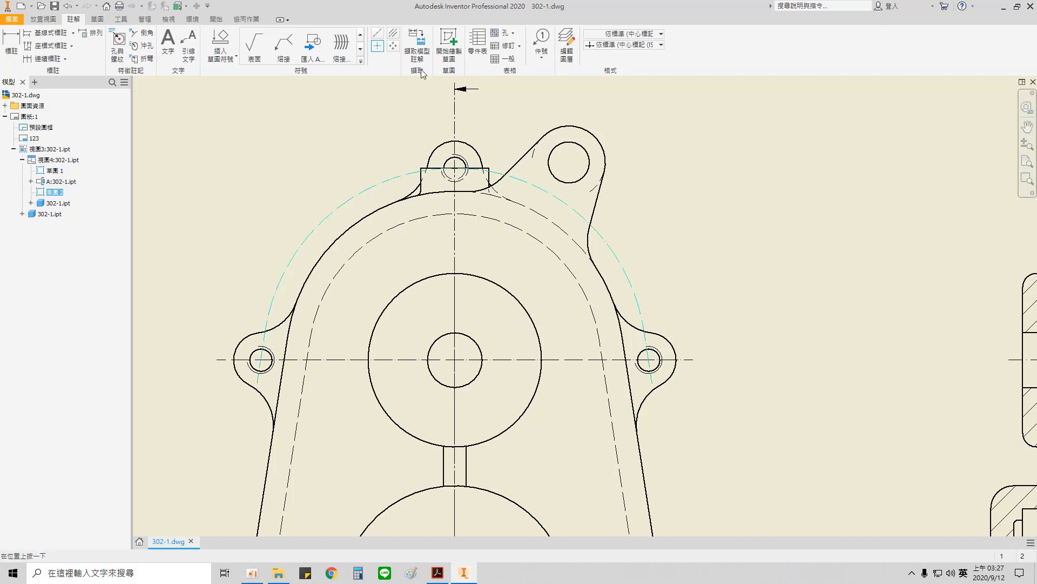
left_click(581, 146)
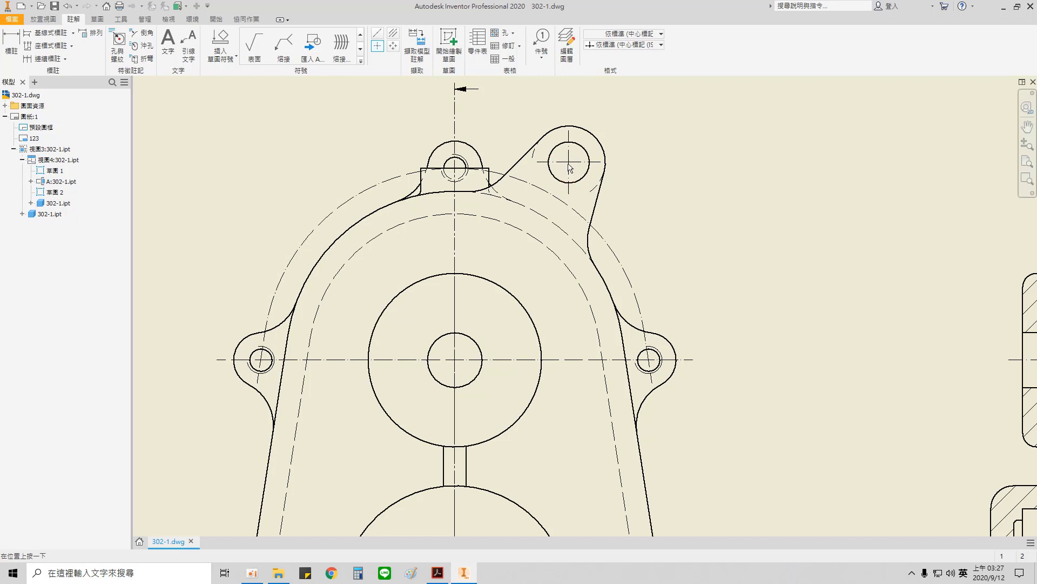
key("Escape")
left_click(591, 191)
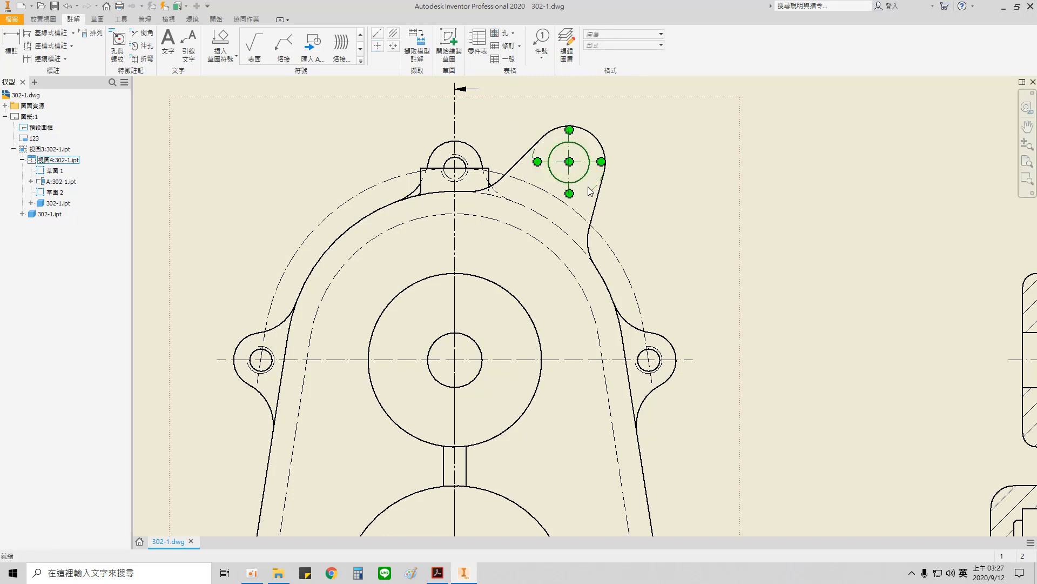
key("Delete")
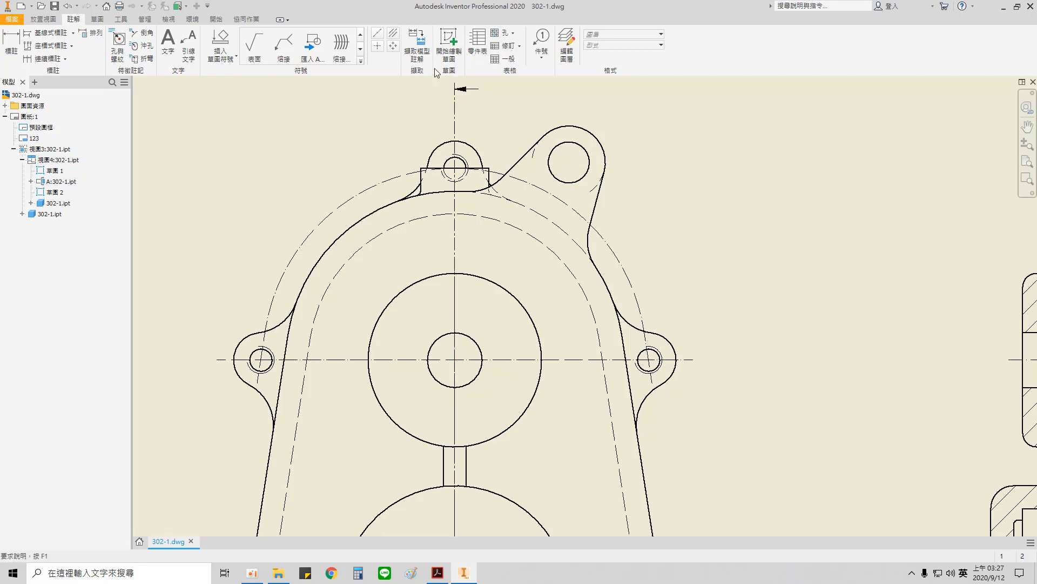
- Start a new sketch on the side view and project the upper ear hole's circle
left_click(448, 52)
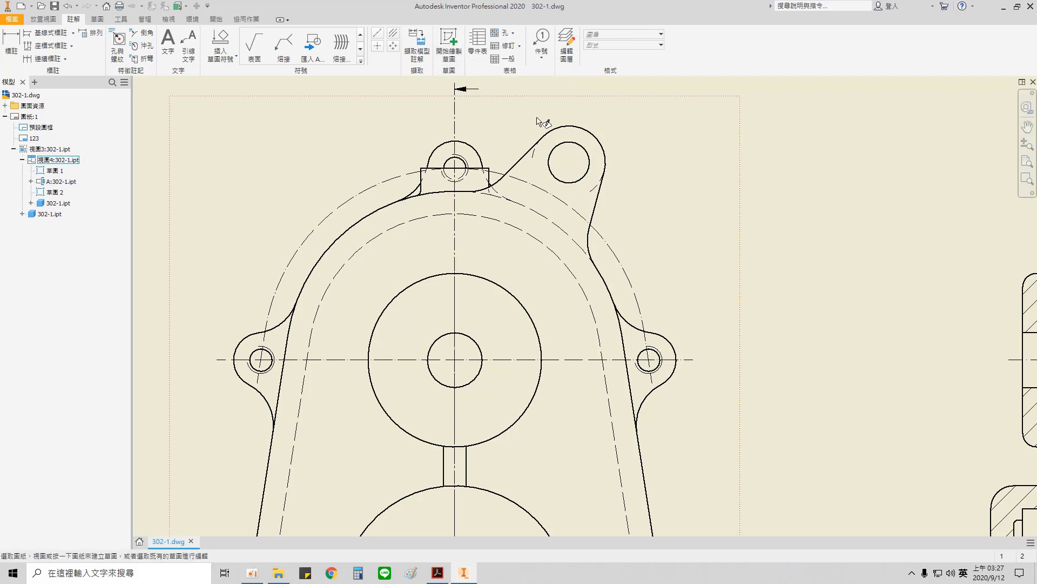
left_click(562, 115)
scroll(568, 150, "down", 3)
scroll(573, 167, "up", 3)
middle_click_drag(572, 187, 487, 202)
left_click(174, 46)
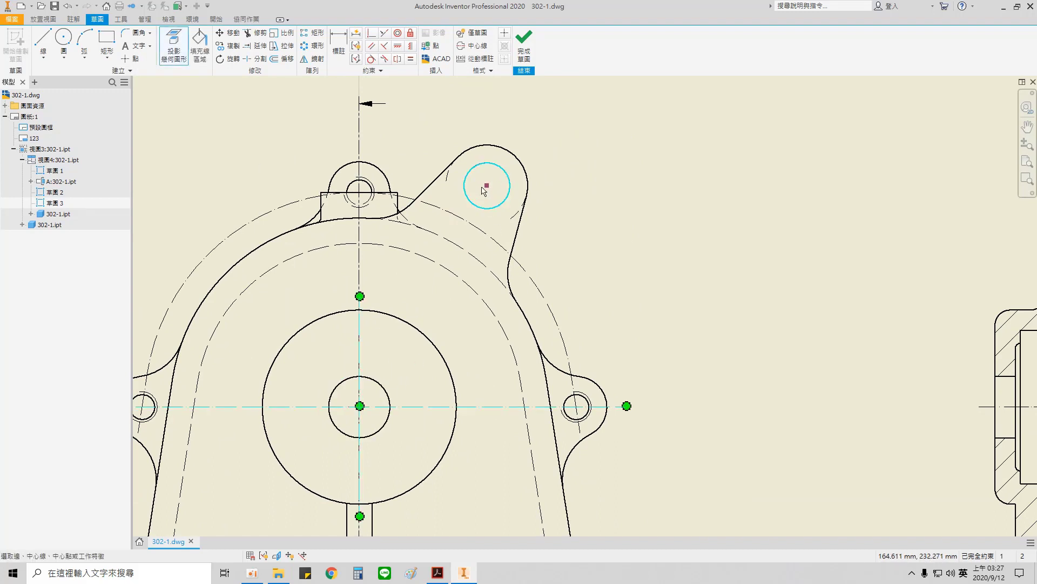
- Draw a line from the upper bore centre past the upper ear and constrain it coincident with the ear hole's centre
left_click(43, 44)
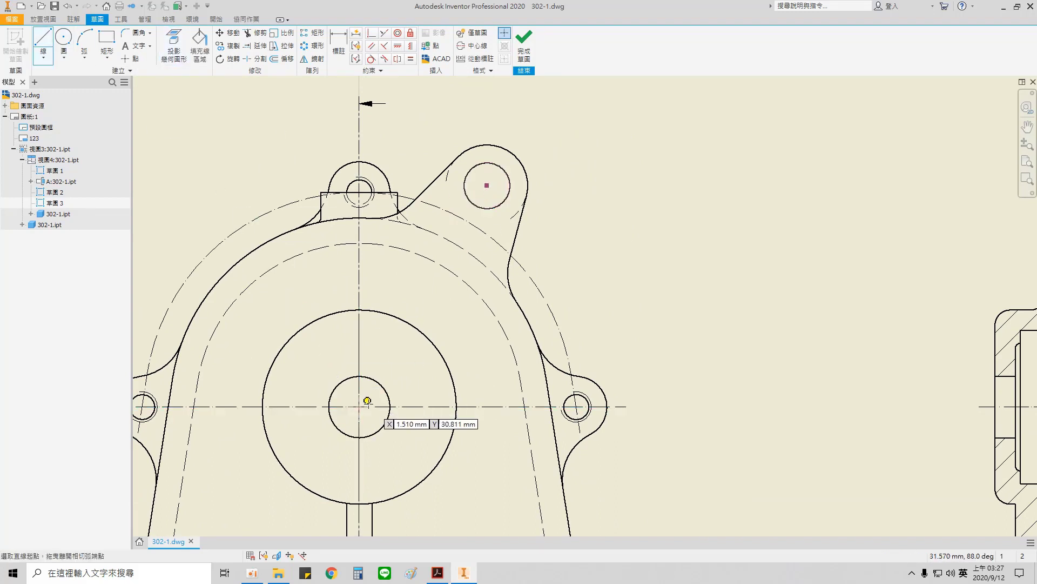
left_click(359, 407)
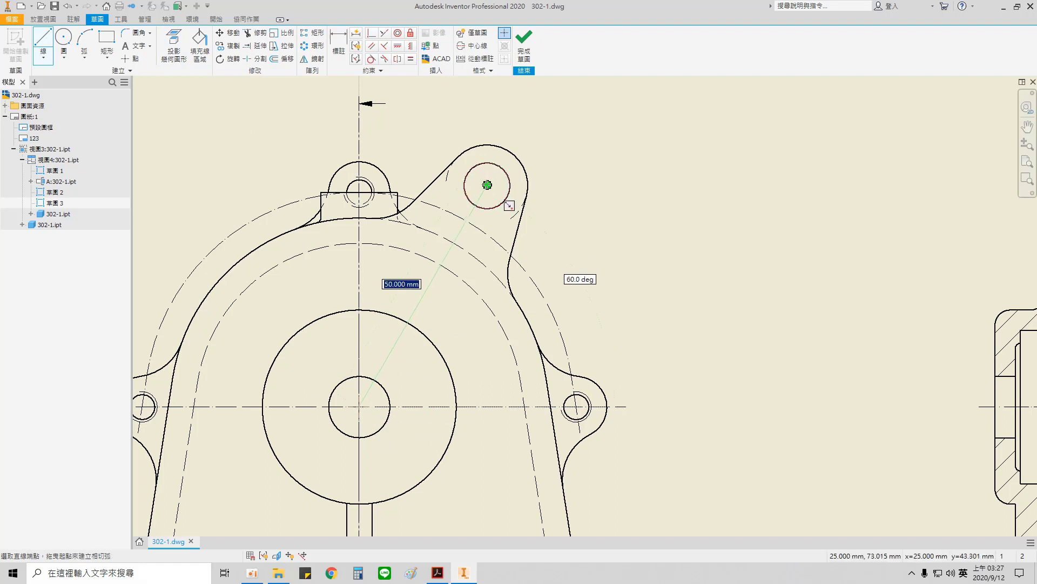
left_click(515, 127)
scroll(541, 162, "up", 3)
key("Escape")
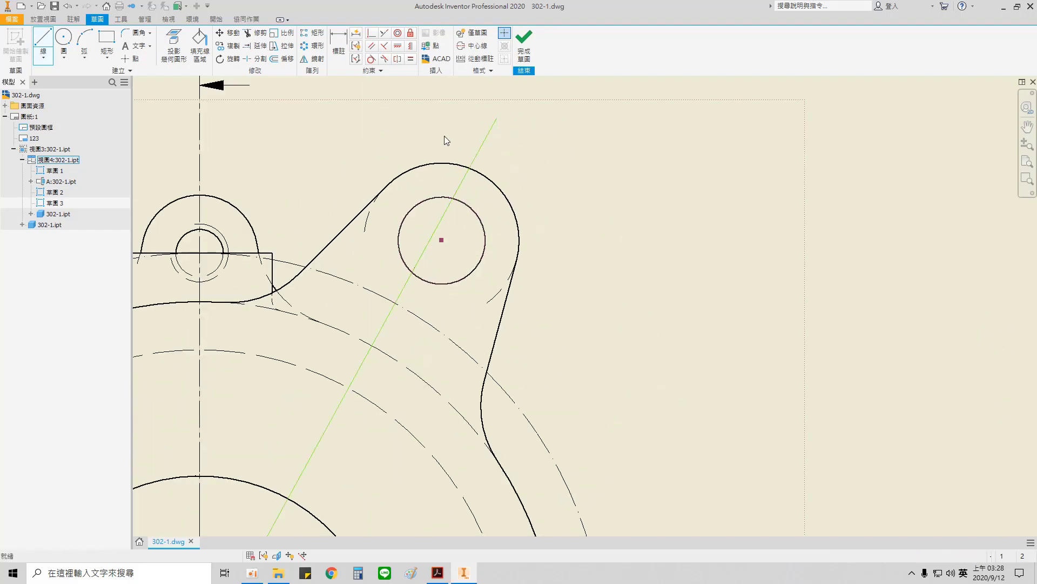
left_click(371, 33)
left_click(433, 237)
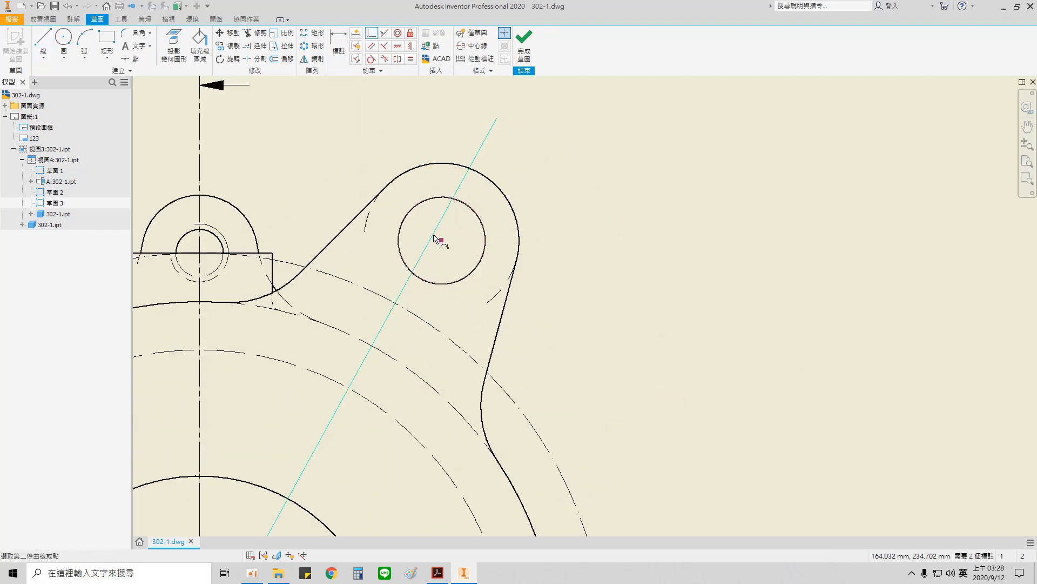
left_click(441, 240)
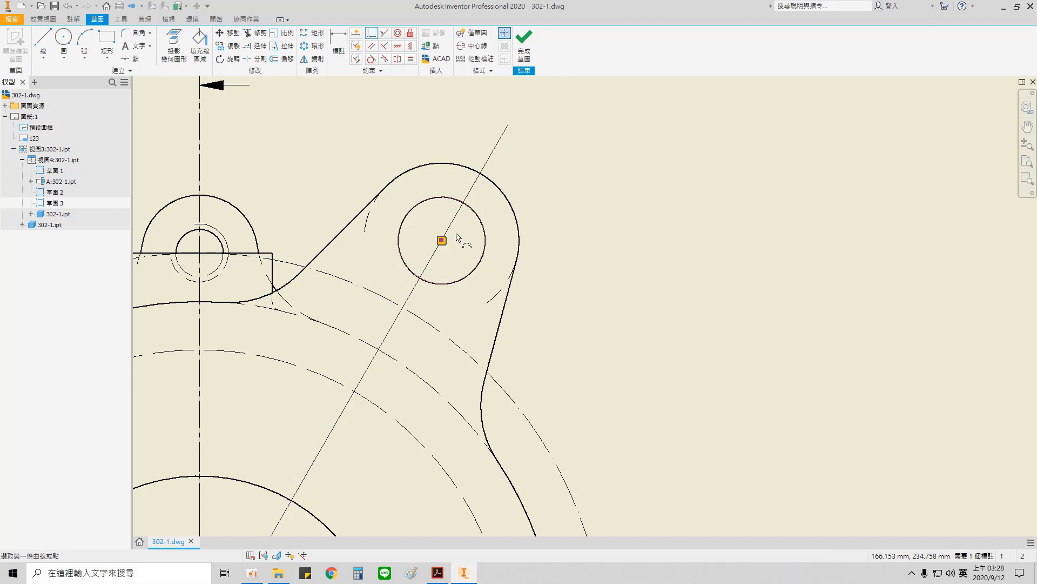
left_click(371, 34)
- Draw a short cross line over the upper ear hole, perpendicular to the slanted line, with its midpoint on the hole centre
left_click(43, 39)
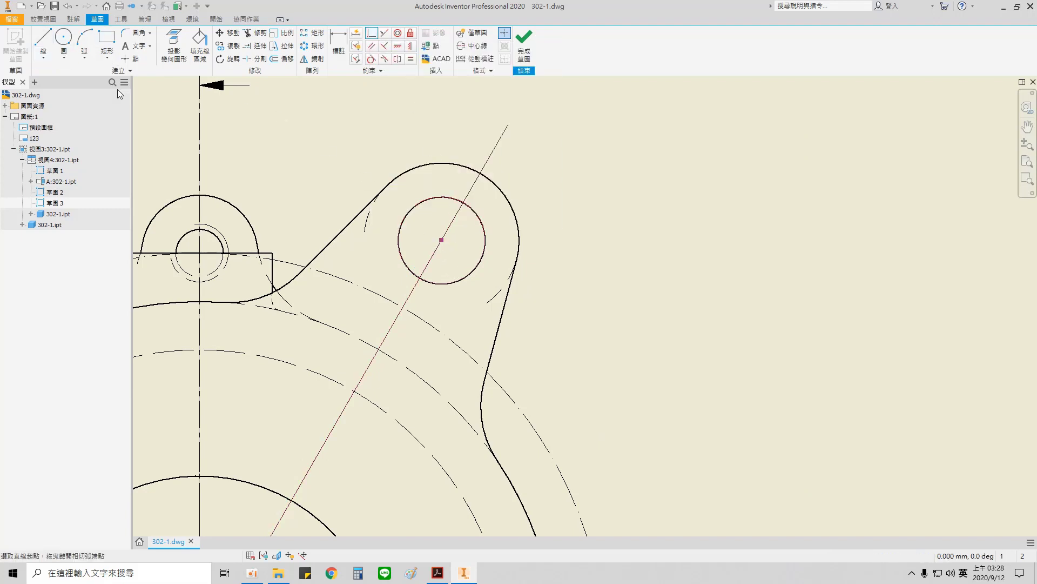
left_click(337, 216)
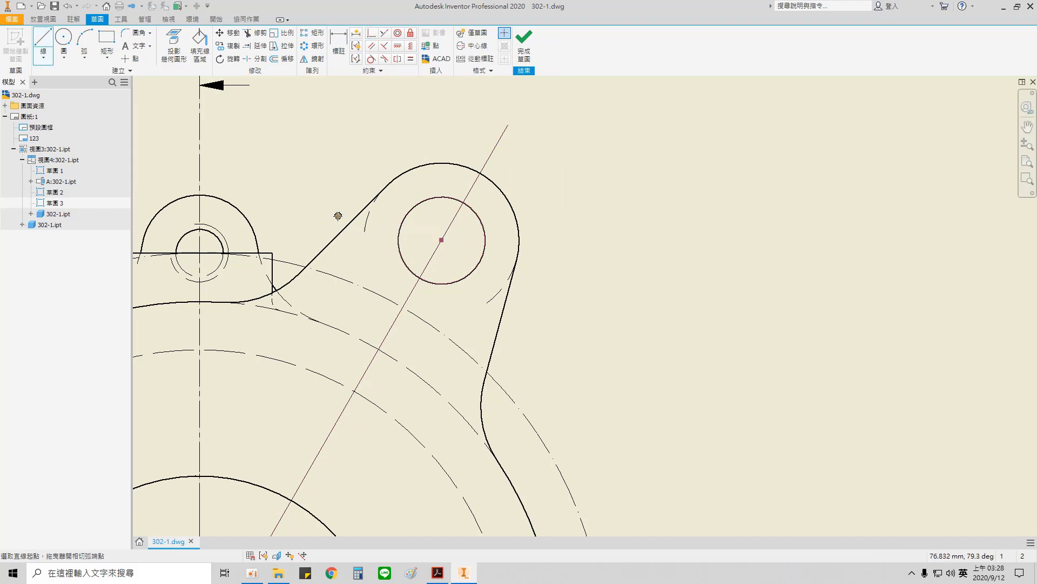
left_click(525, 319)
left_click(384, 45)
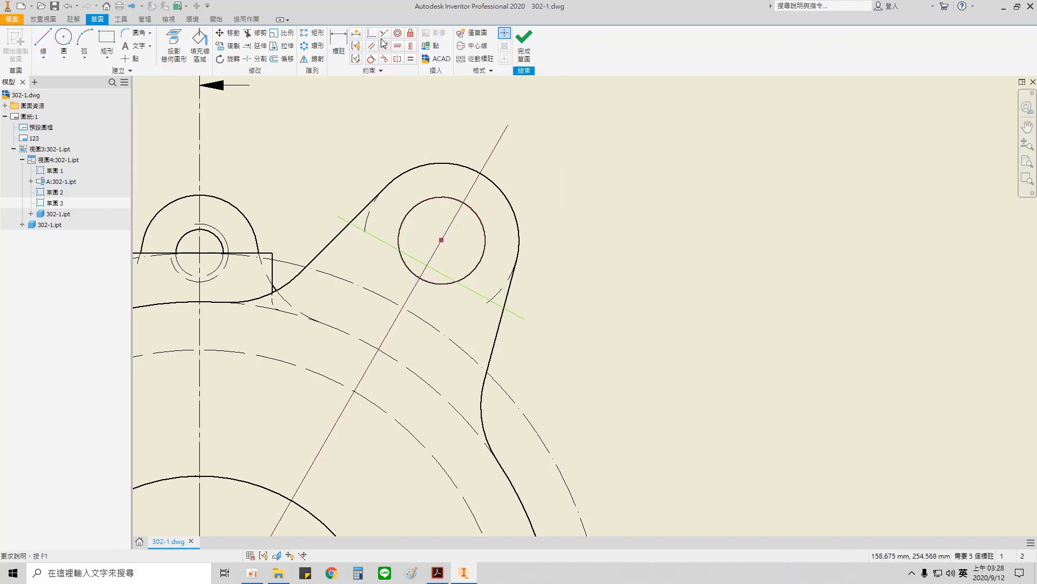
left_click(424, 276)
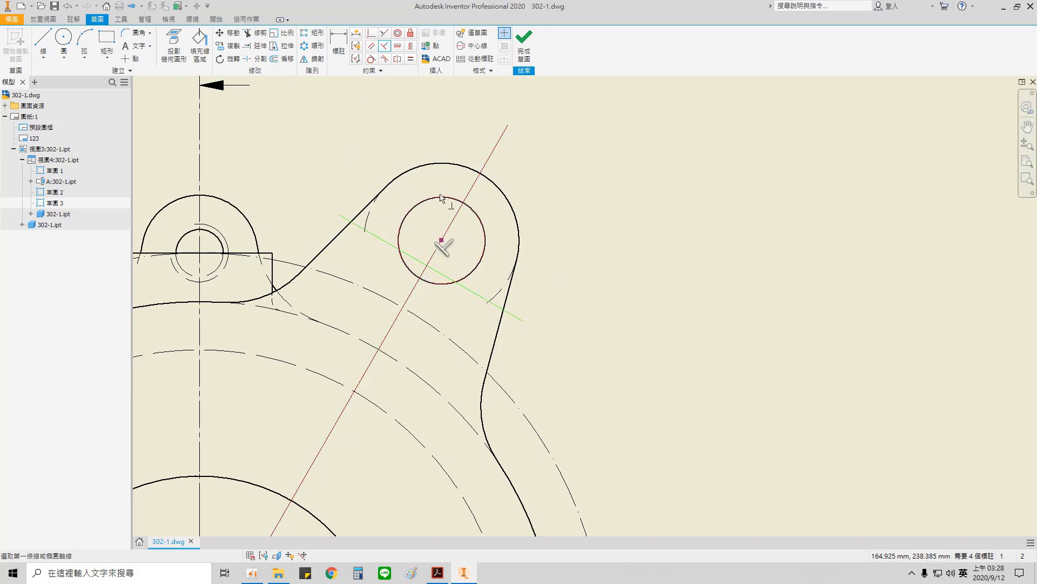
left_click(374, 33)
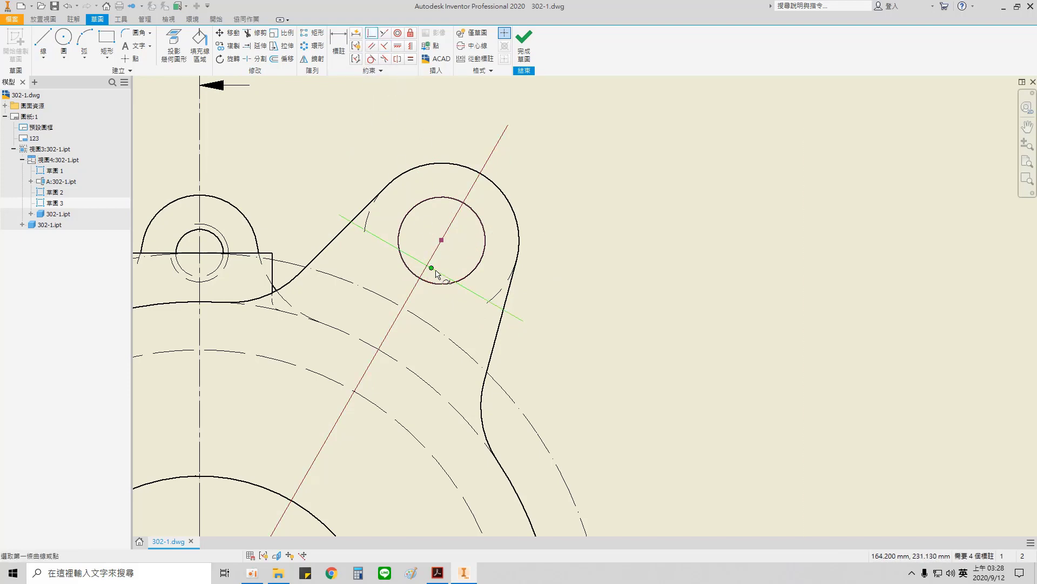
scroll(446, 251, "down", 2)
scroll(445, 248, "down", 2)
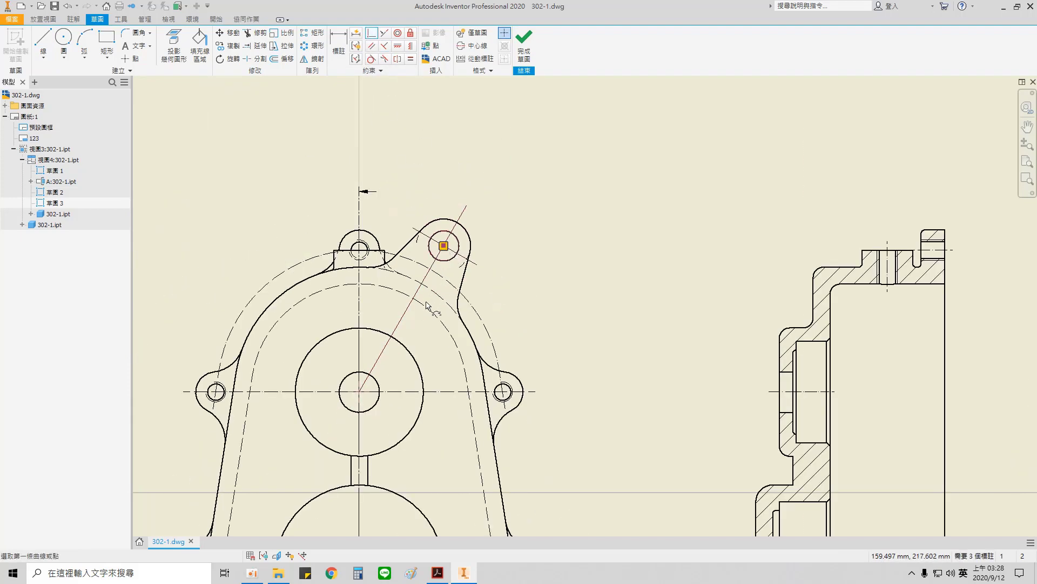
- Project the lower ear hole's circle and draw a line from the lower bore centre past the lower ear
middle_click_drag(388, 357, 580, 88)
scroll(480, 287, "up", 3)
middle_click_drag(488, 334, 428, 164)
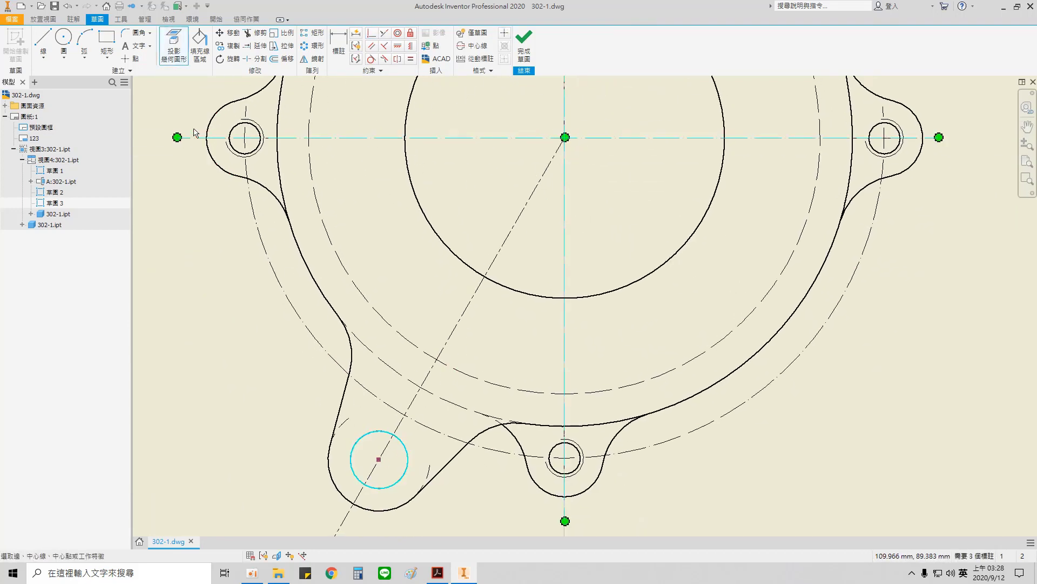
left_click(42, 42)
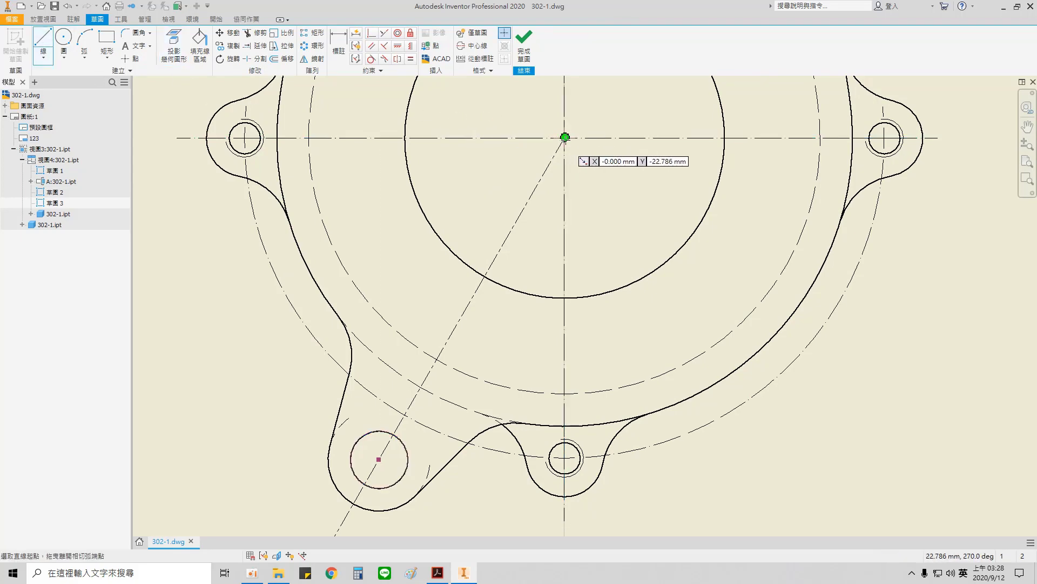
left_click(566, 137)
middle_click_drag(487, 256, 549, 123)
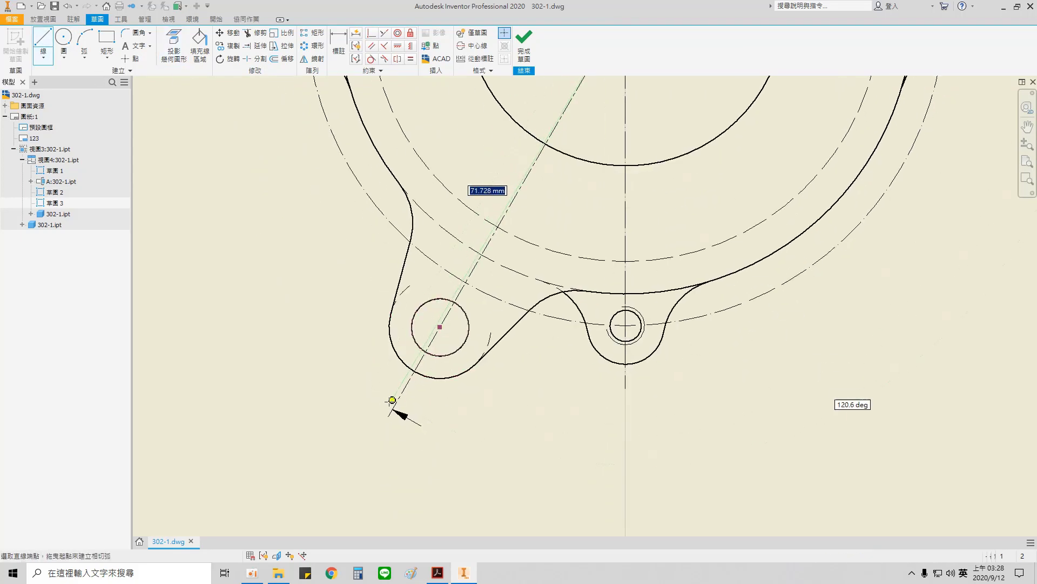
left_click(393, 400)
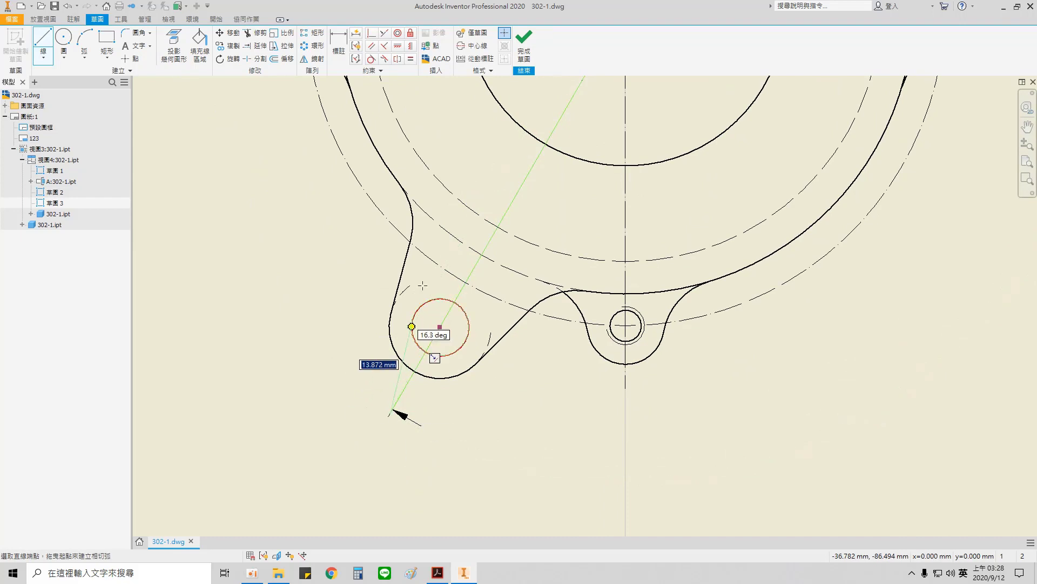
- Draw a short cross line over the lower ear hole and constrain it perpendicular to the slanted line
left_click(44, 40)
scroll(391, 291, "down", 3)
left_click(377, 286)
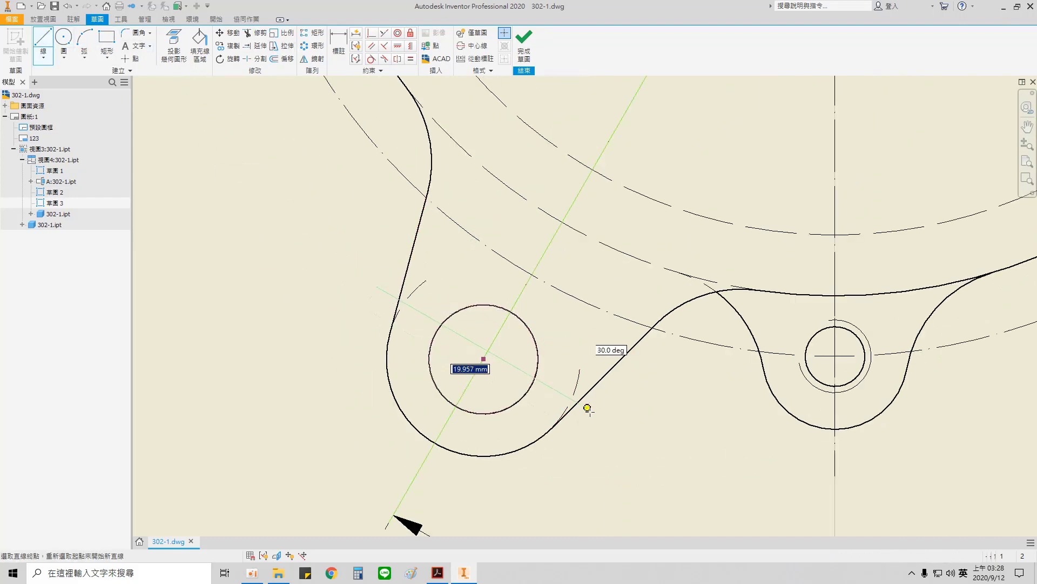
left_click(611, 421)
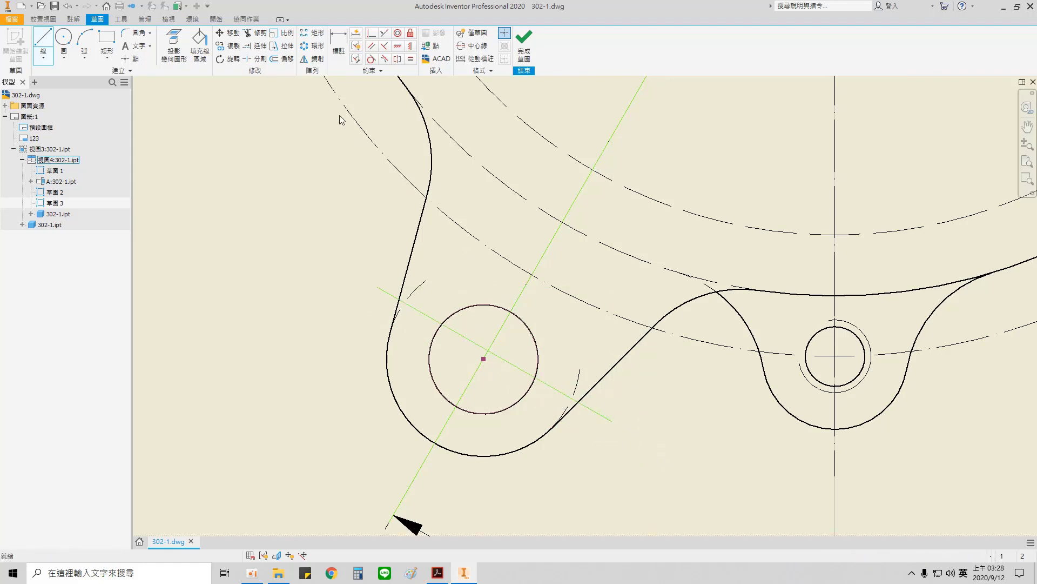
left_click(384, 45)
left_click(505, 361)
left_click(492, 349)
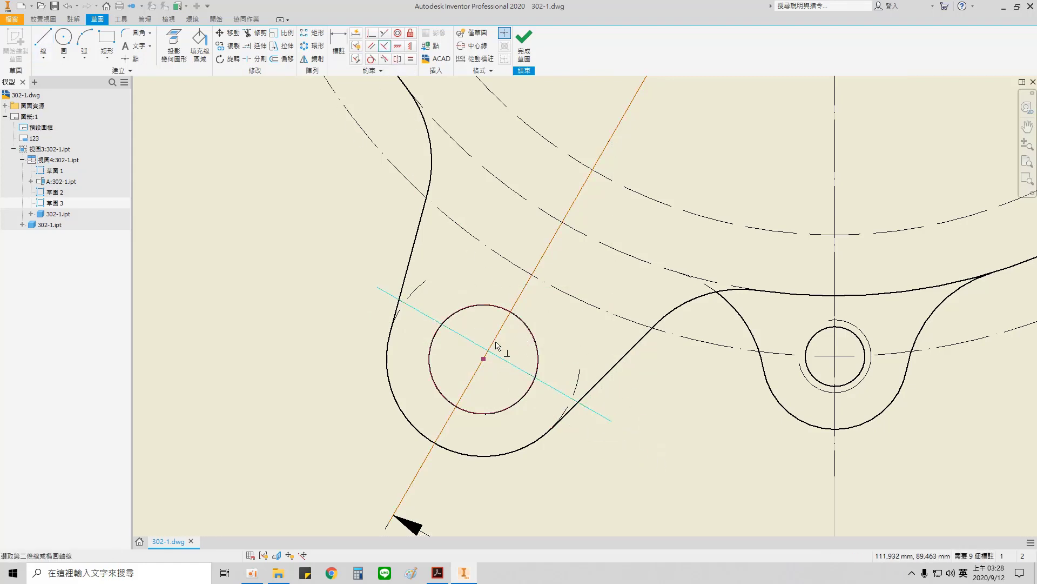
scroll(491, 375, "down", 2)
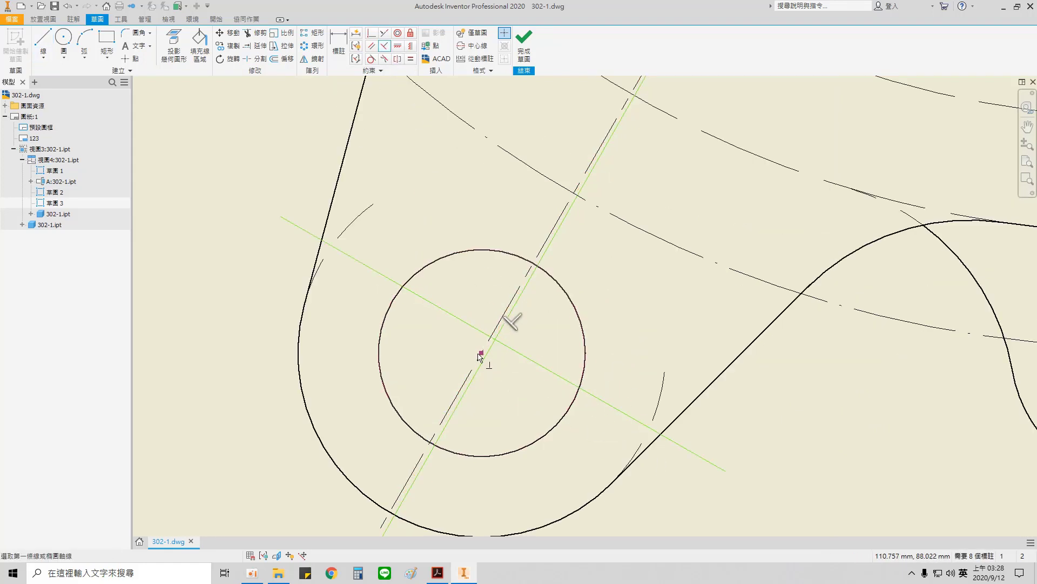
- Constrain the slanted line and the cross line to pass through the lower ear hole's centre, and finish the sketch
left_click(373, 34)
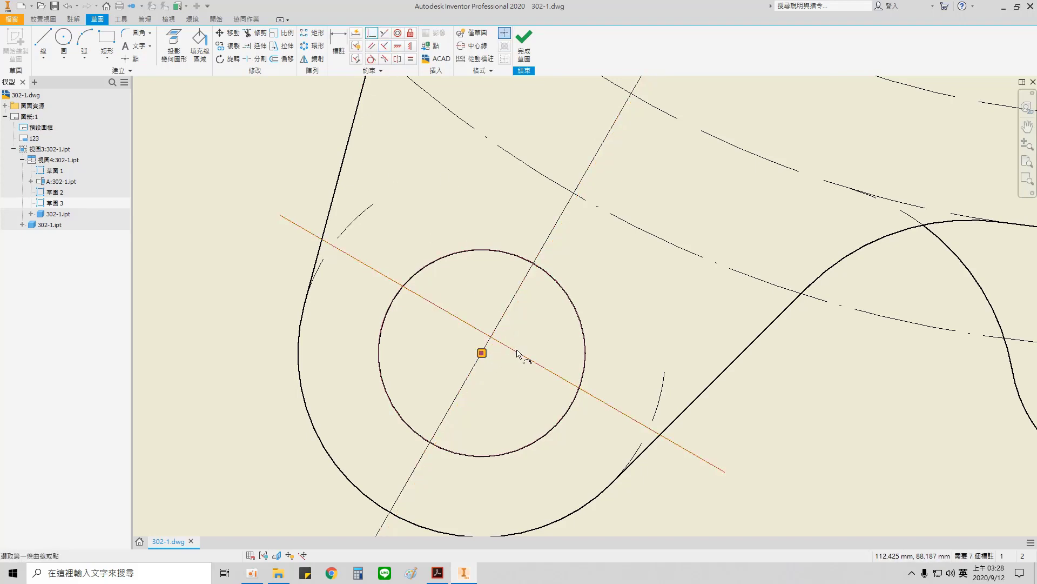
left_click(522, 354)
left_click(487, 358)
scroll(488, 358, "down", 3)
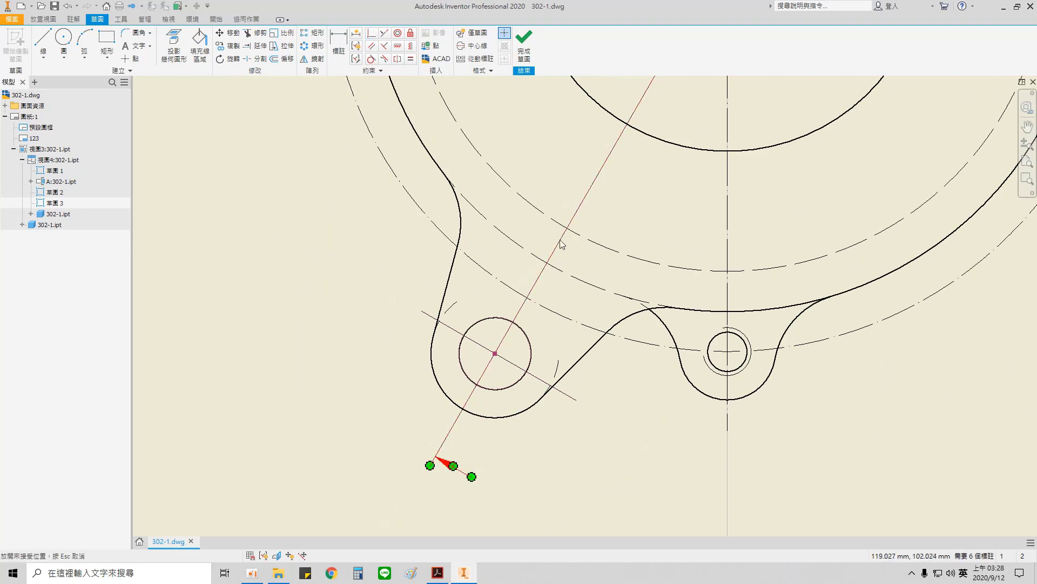
left_click(524, 43)
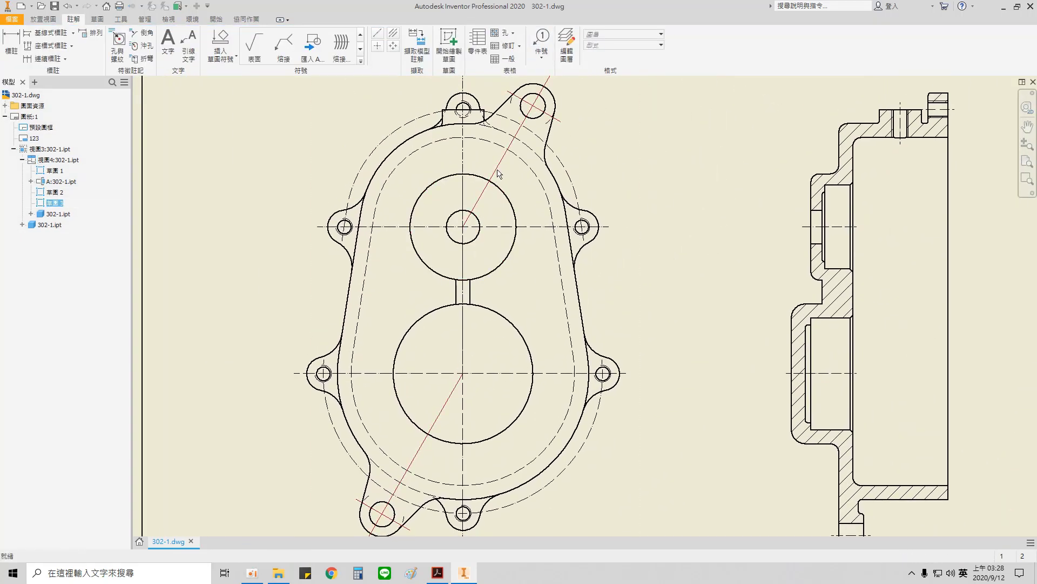
- Set the ear-hole centreline sketch's line type to 點長虛線 with a 0.18 mm line weight
right_click(498, 172)
left_click(529, 247)
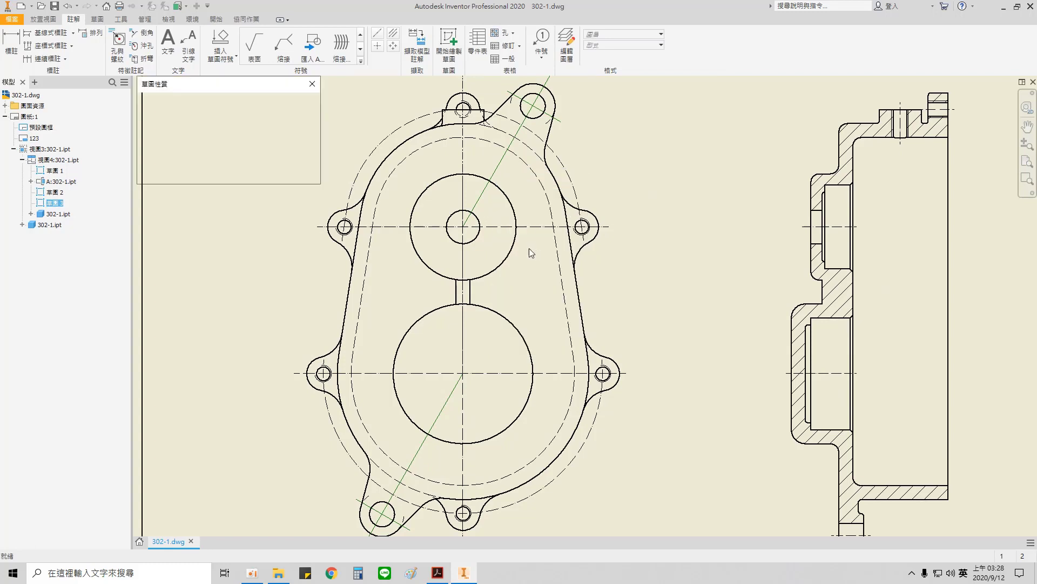
left_click(226, 134)
left_click(229, 138)
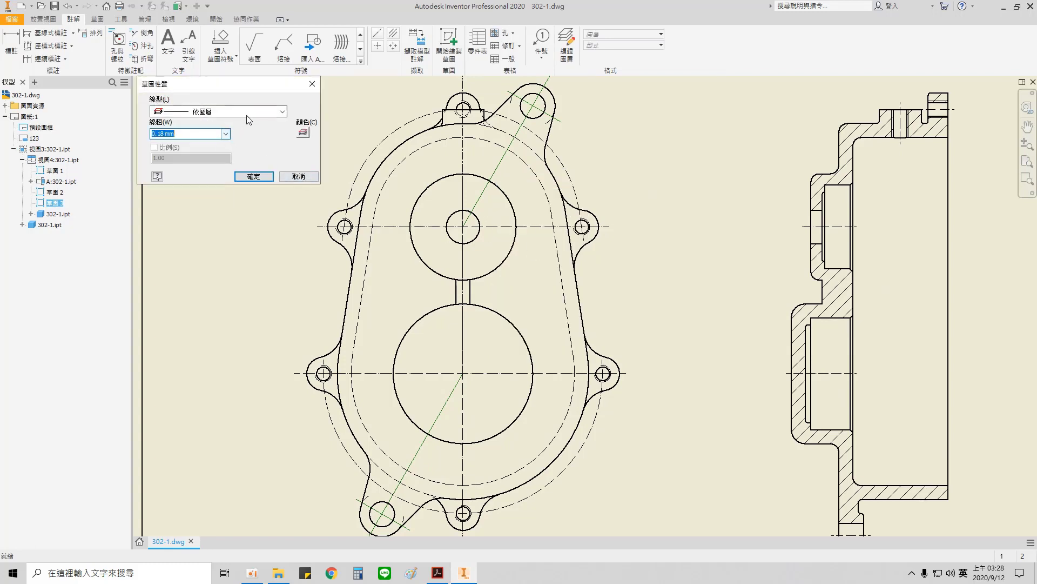
left_click(247, 113)
left_click(228, 157)
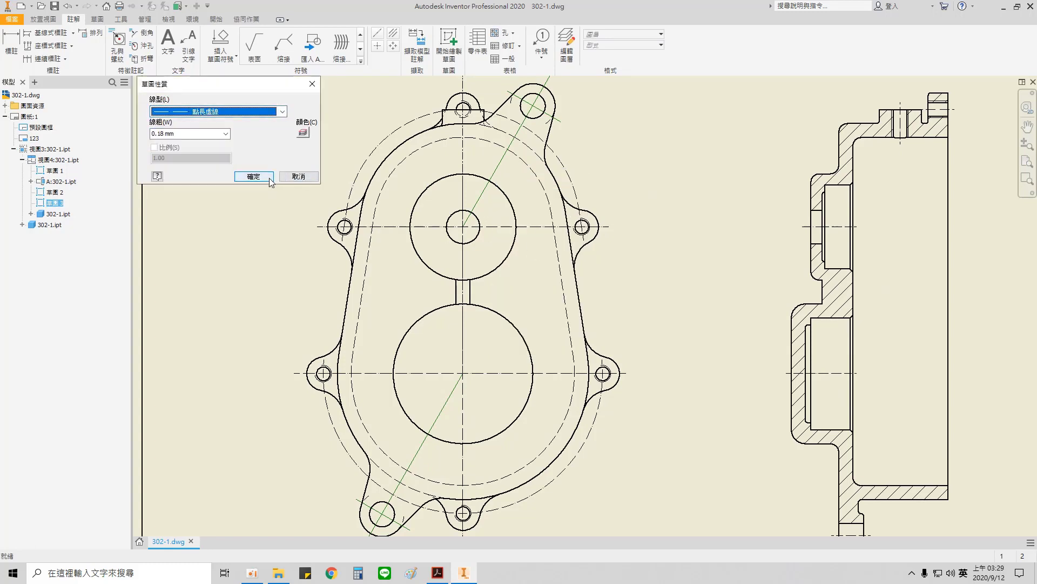
left_click(266, 178)
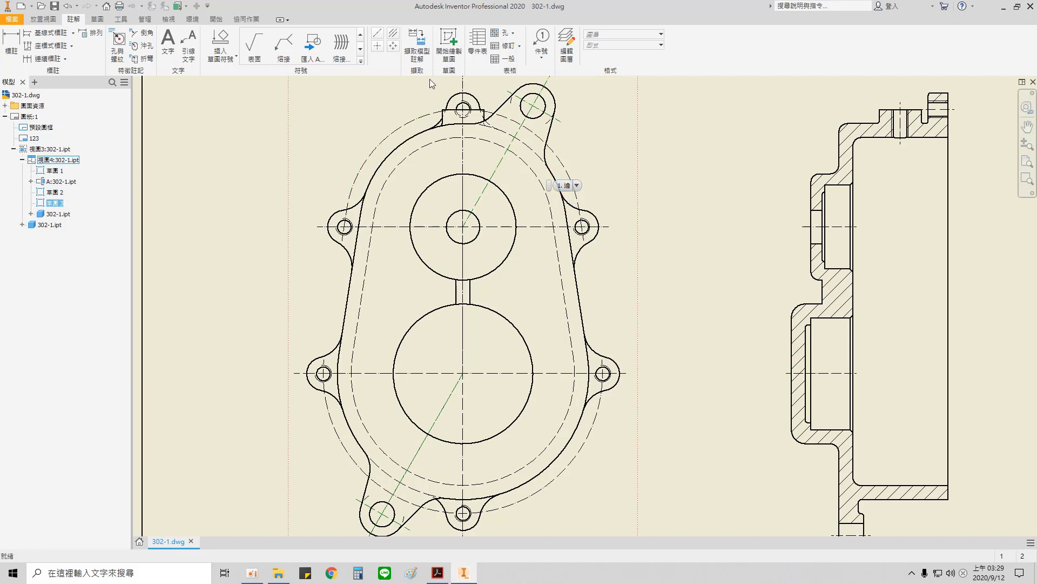
- Add an angular dimension between the two straight sides of the upper ear, placed above the ear
left_click(10, 50)
scroll(447, 234, "up", 4)
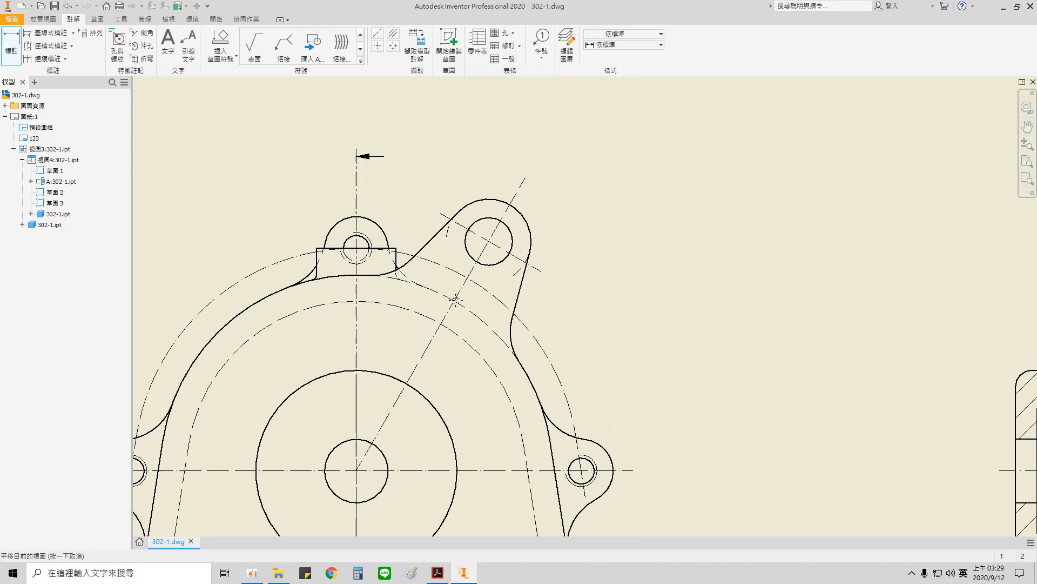
left_click(446, 232)
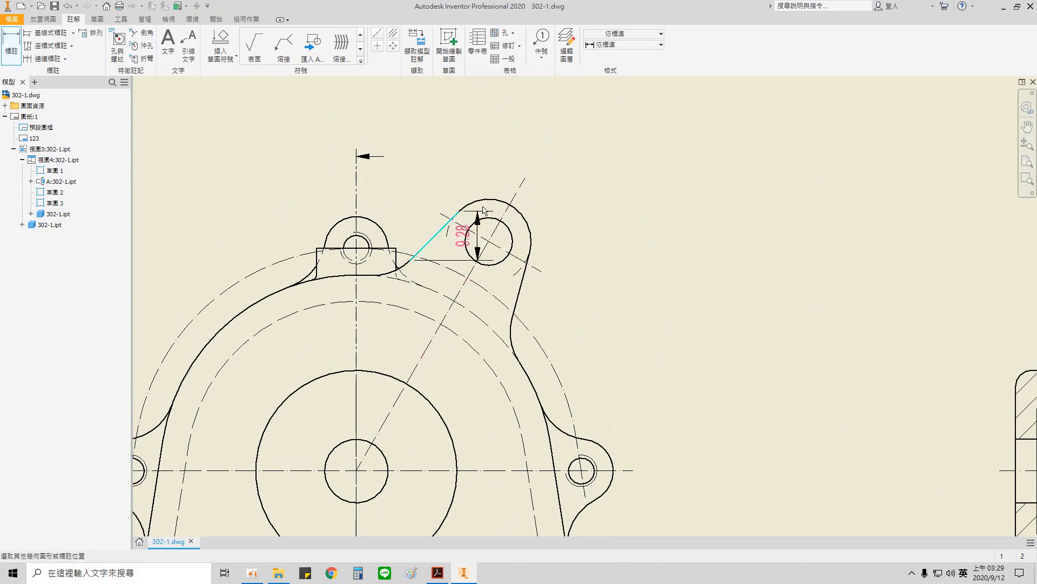
left_click(521, 286)
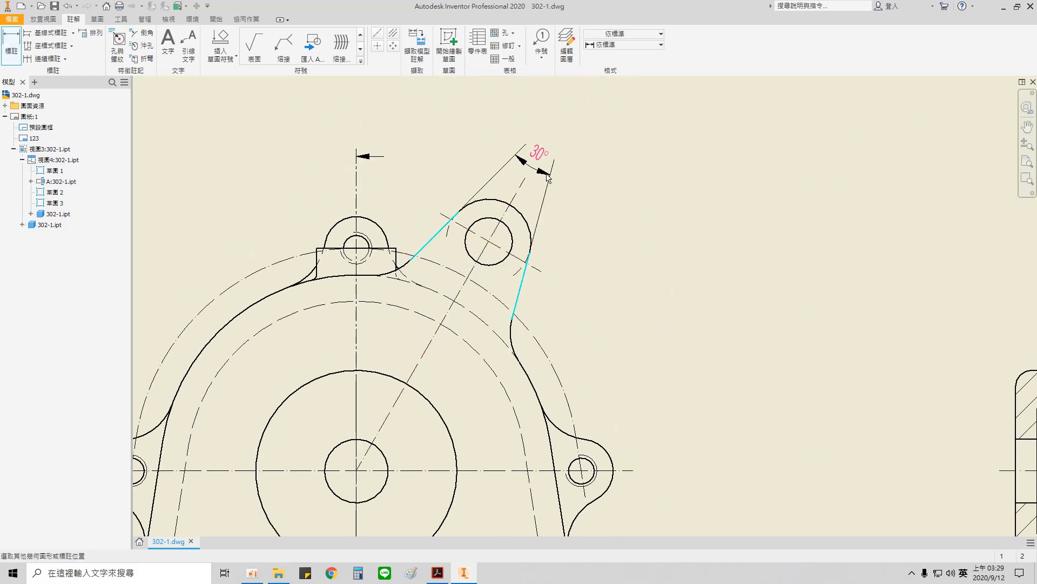
left_click(547, 178)
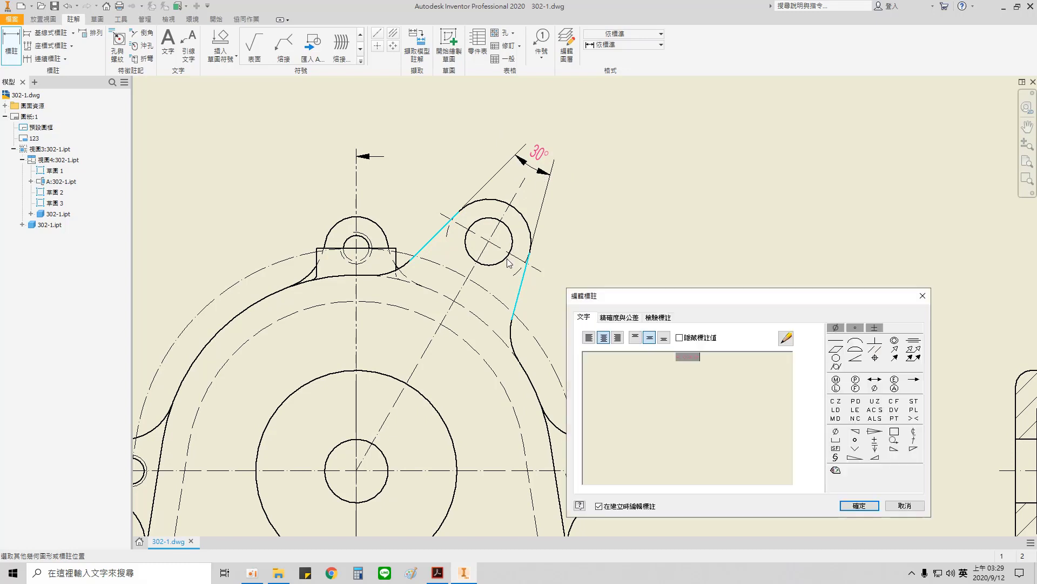
left_click(859, 506)
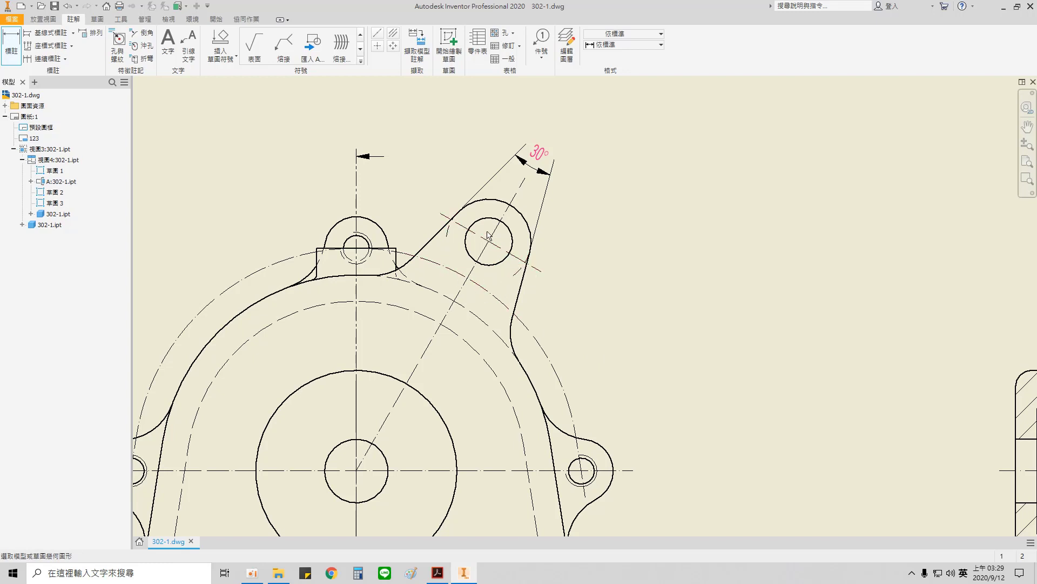
- Start a new sketch on the side view and project the upper ear's hole circle and outer arc
left_click(459, 55)
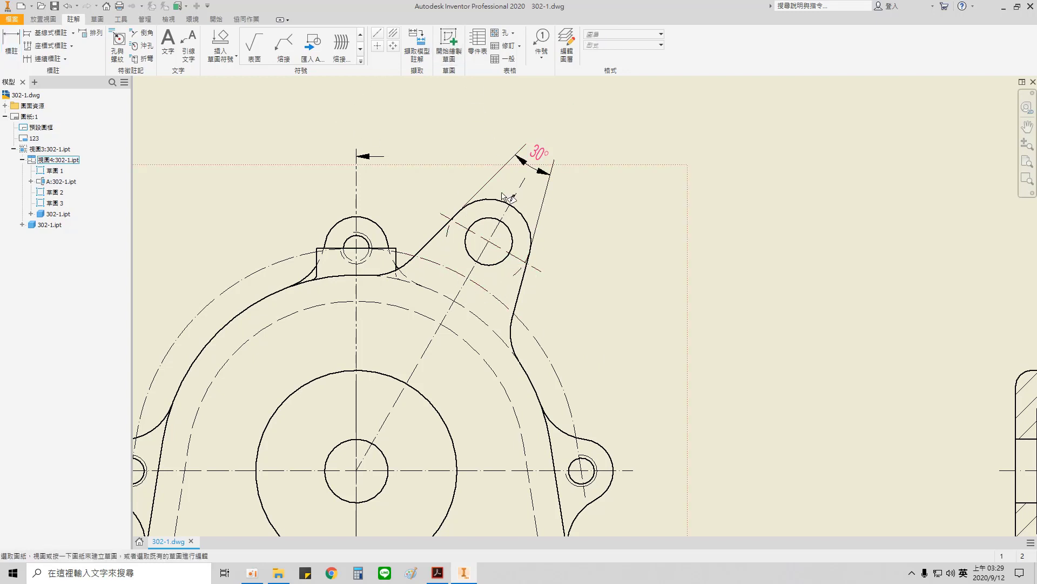
left_click(503, 197)
scroll(495, 261, "down", 4)
left_click(63, 36)
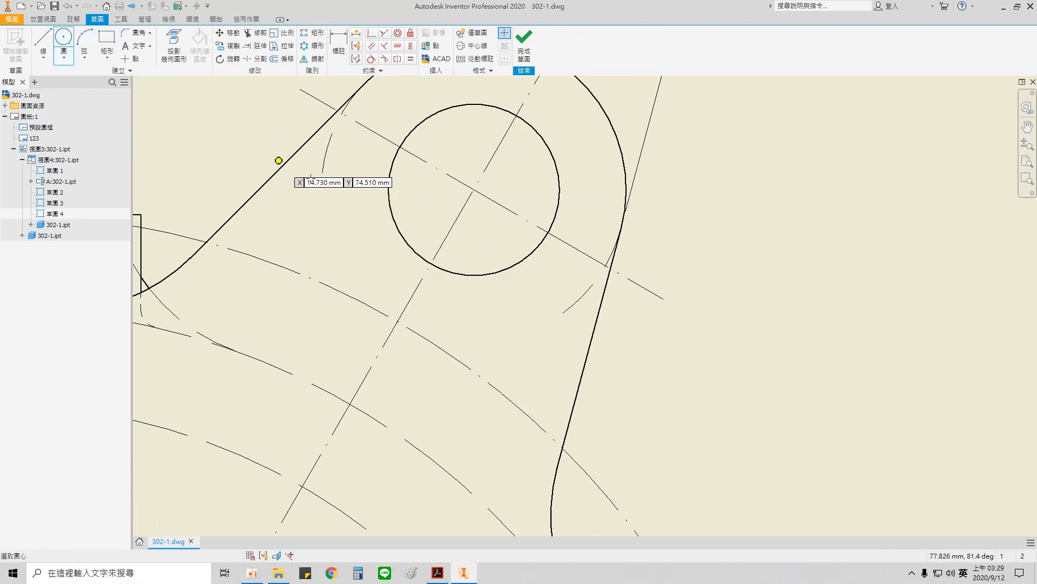
scroll(319, 178, "up", 3)
key("Escape")
left_click(164, 40)
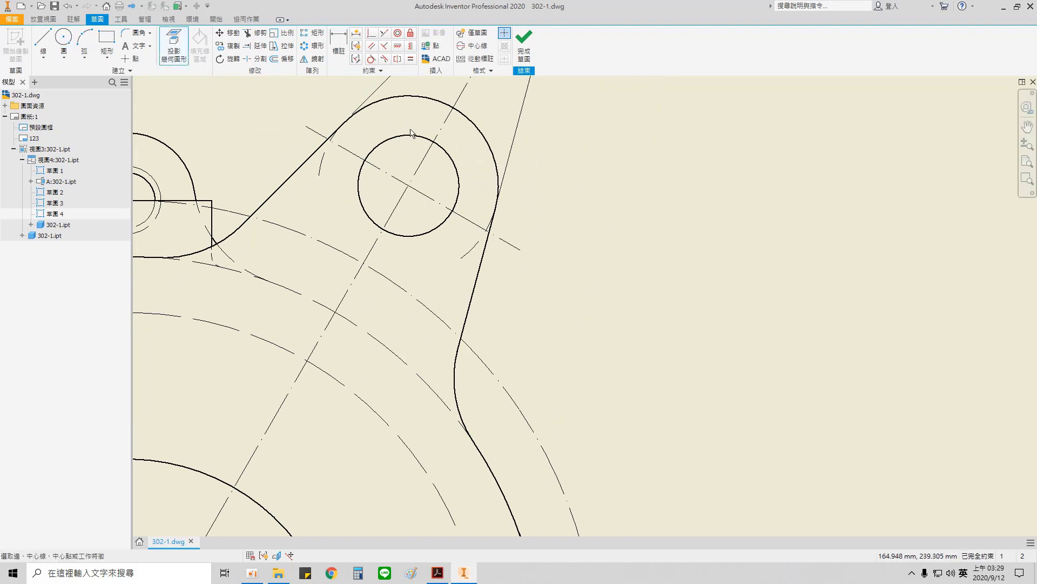
left_click(373, 150)
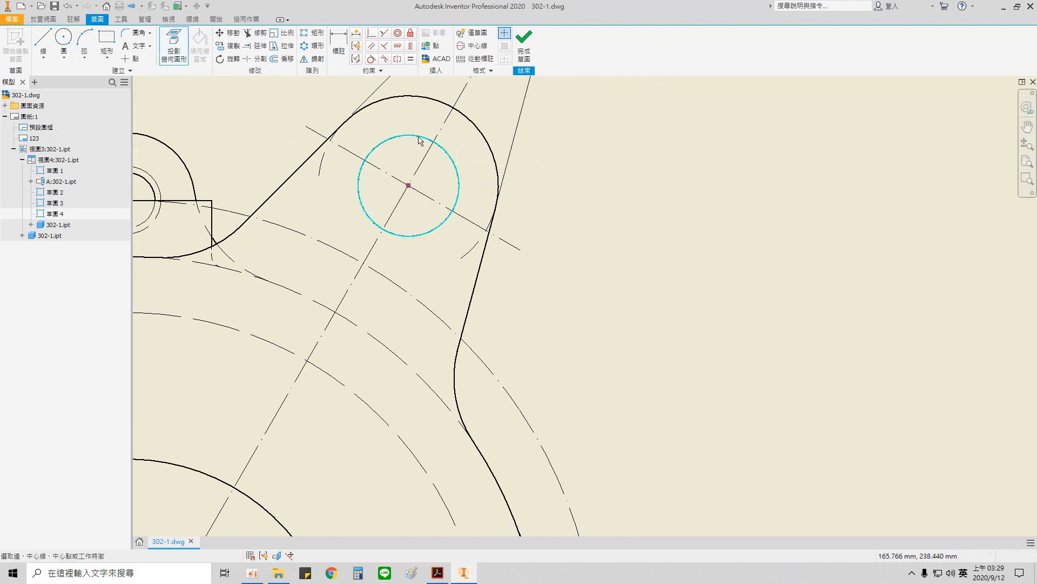
left_click(405, 101)
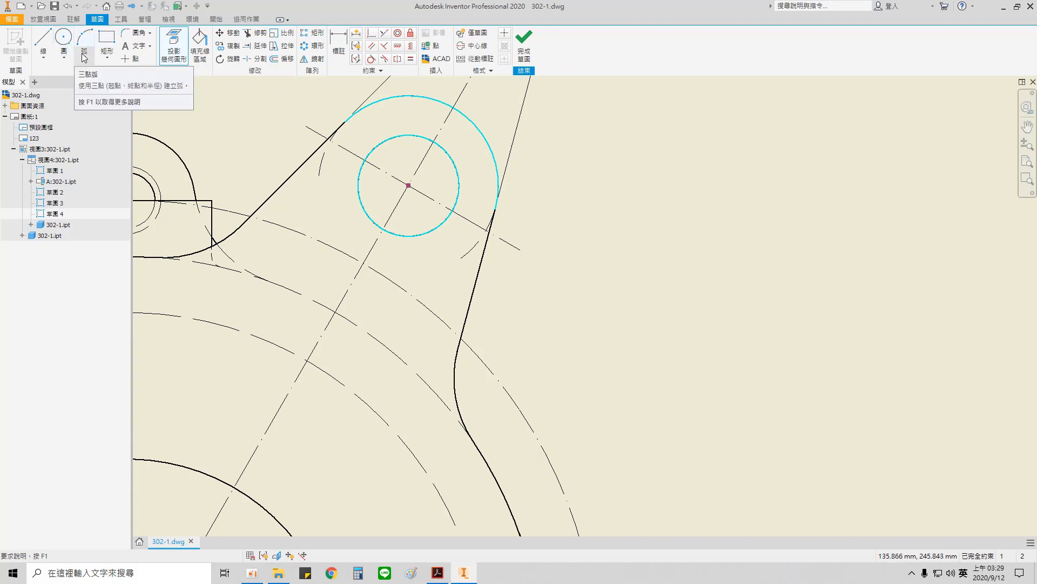
- Draw a centre-point arc about the upper ear hole's centre, joining the outer arc's two ends around the inner side
left_click(85, 58)
left_click(102, 126)
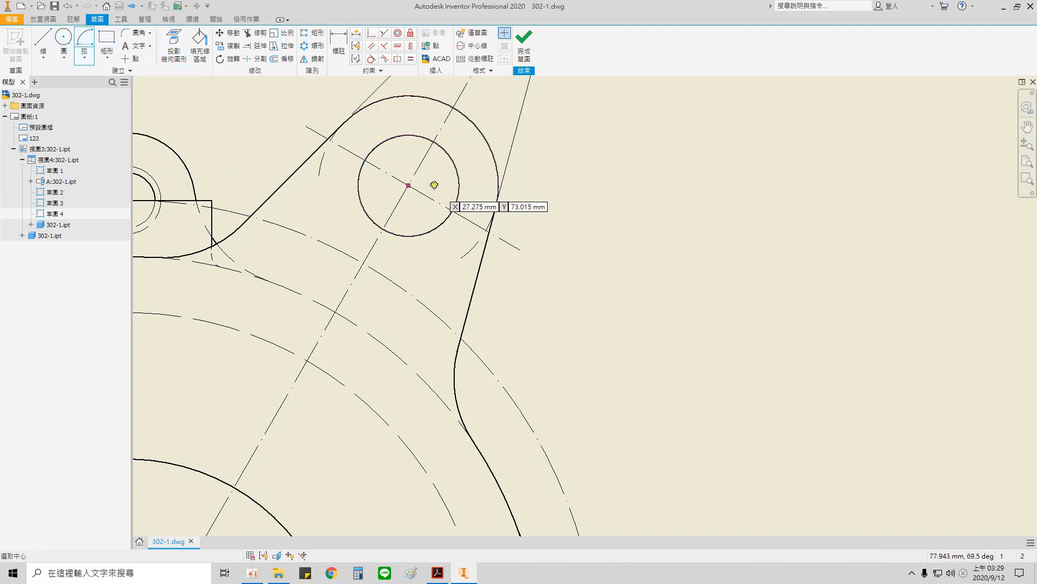
left_click(408, 185)
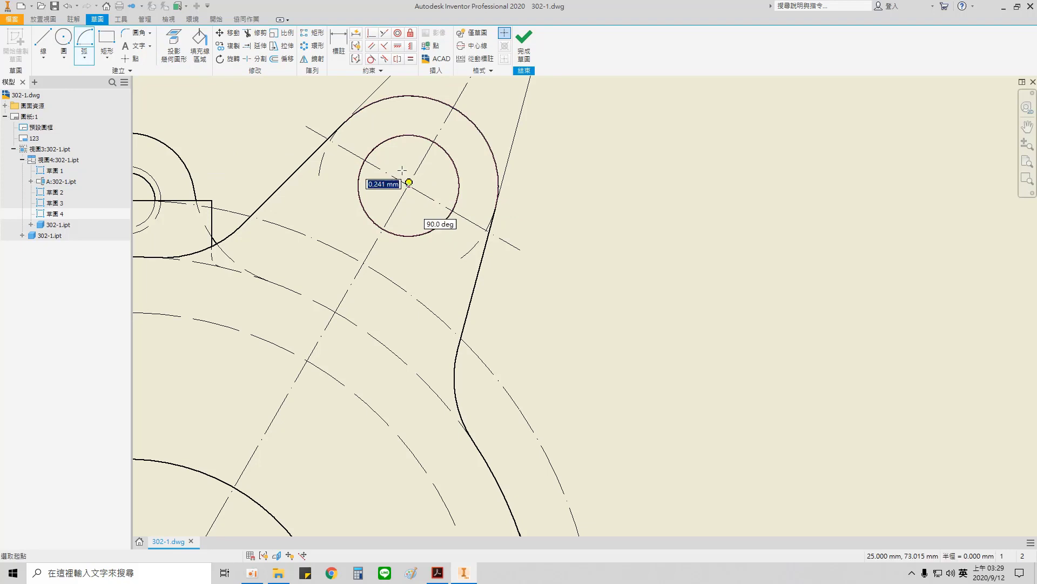
left_click(346, 120)
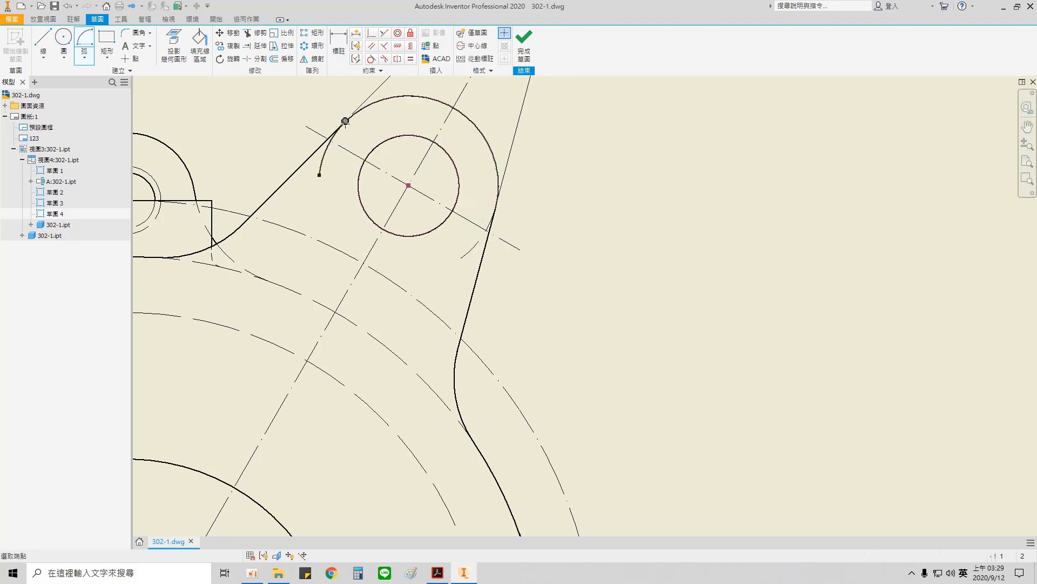
left_click(495, 210)
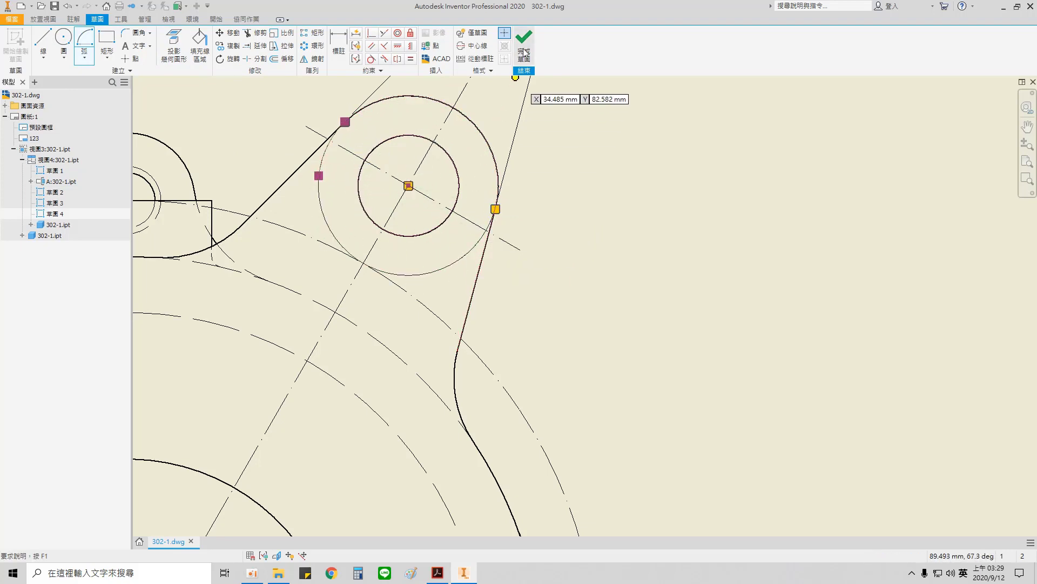
- Project the lower ear's hole circle and outer arc into the sketch
scroll(410, 267, "down", 3)
mouse_move(388, 356)
middle_mouse_down()
mouse_move(553, 241)
mouse_move(644, 141)
middle_mouse_up()
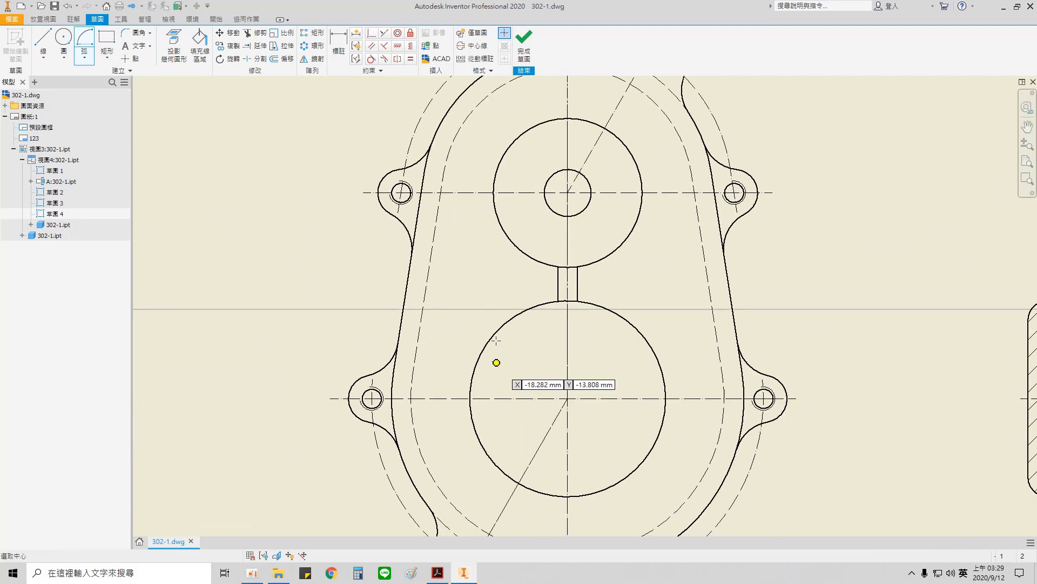
middle_click_drag(495, 362, 505, 130)
scroll(461, 357, "up", 5)
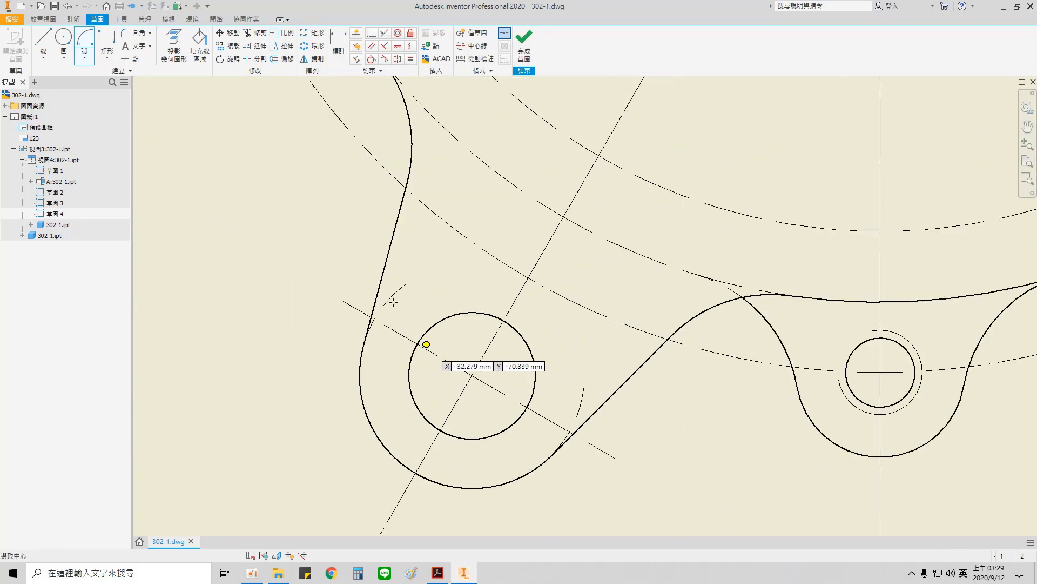
left_click(181, 44)
left_click(416, 405)
left_click(380, 437)
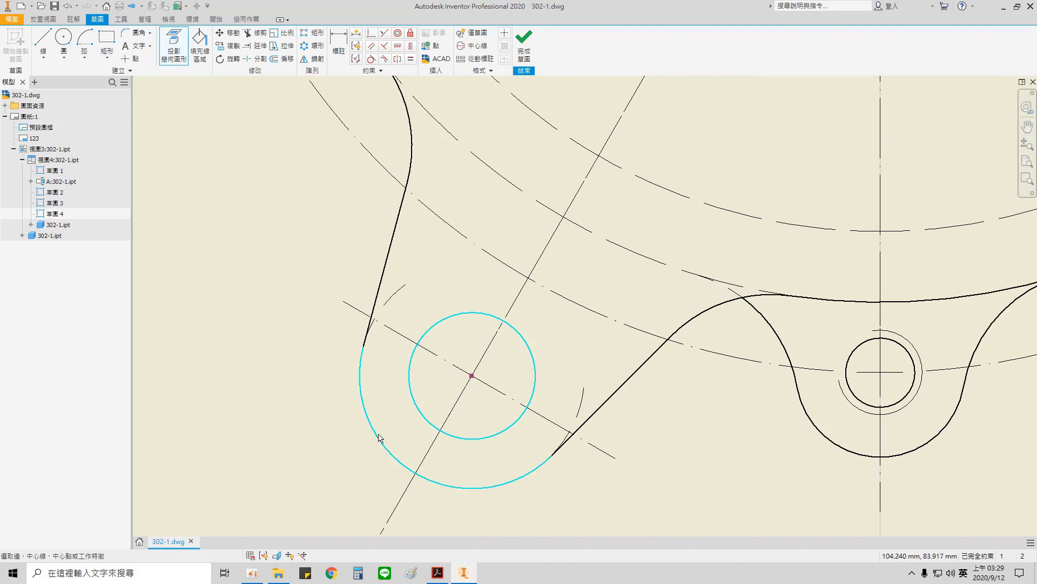
- Draw a centre-point arc about the lower ear hole's centre, joining the outer arc's two ends around the inner side, and finish the sketch
left_click(85, 57)
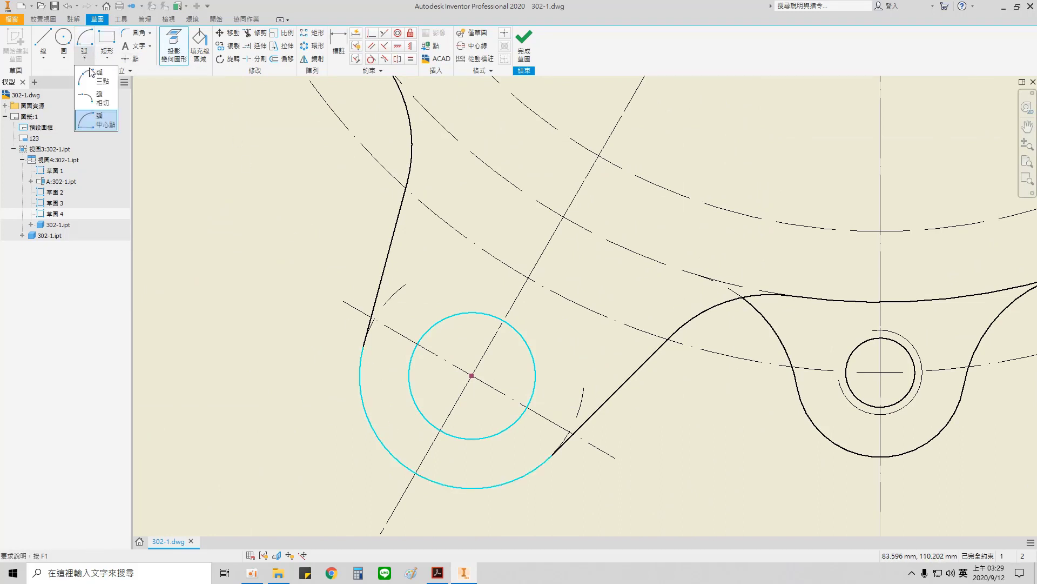
left_click(106, 124)
left_click(472, 375)
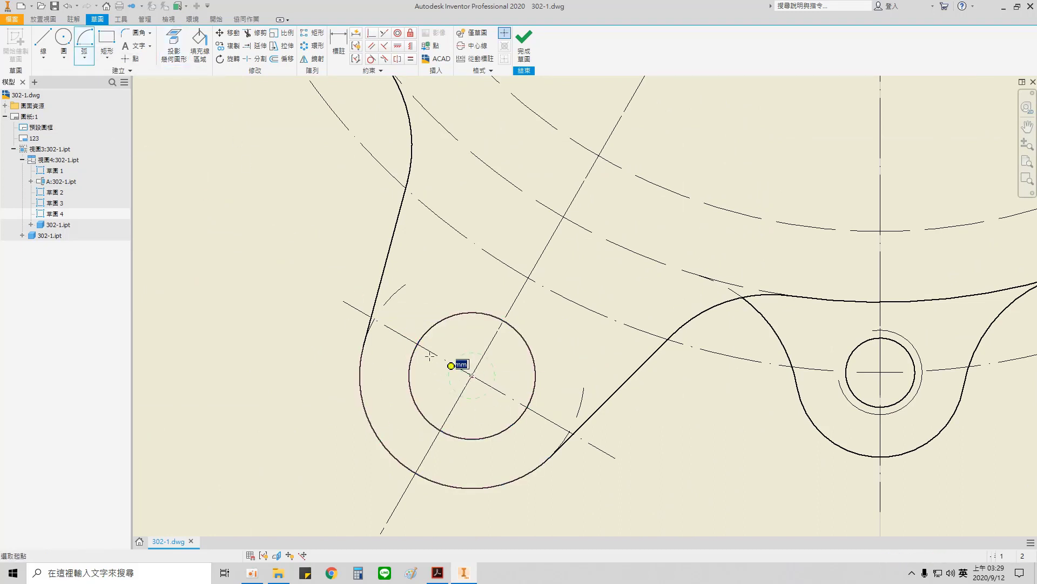
left_click(363, 346)
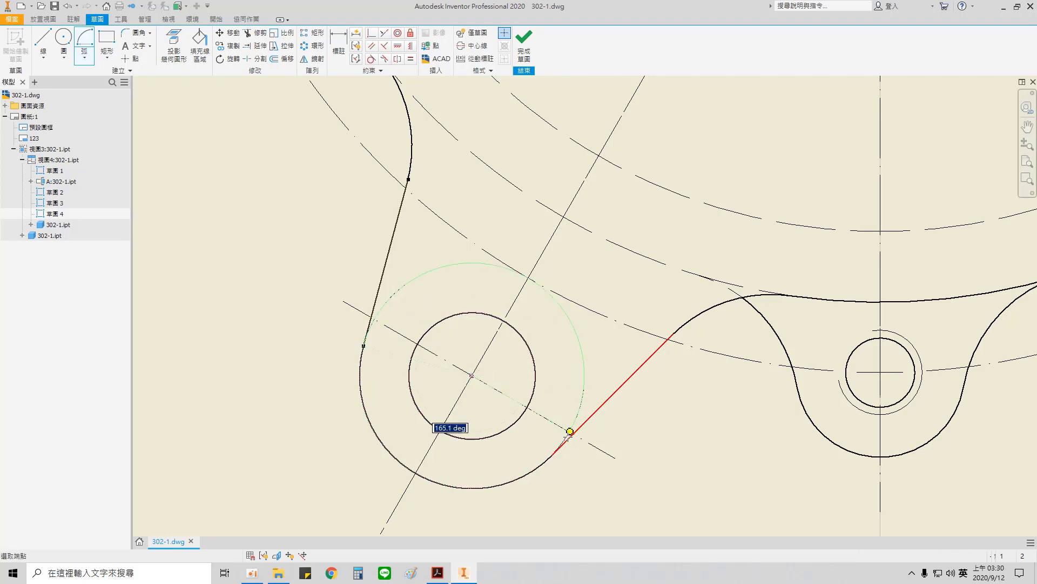
left_click(551, 455)
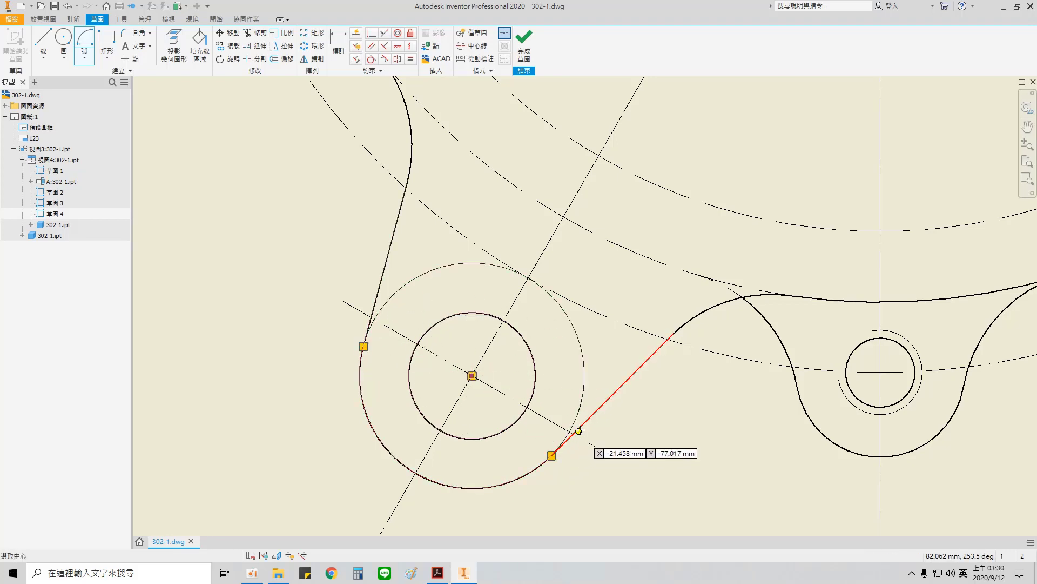
left_click(518, 42)
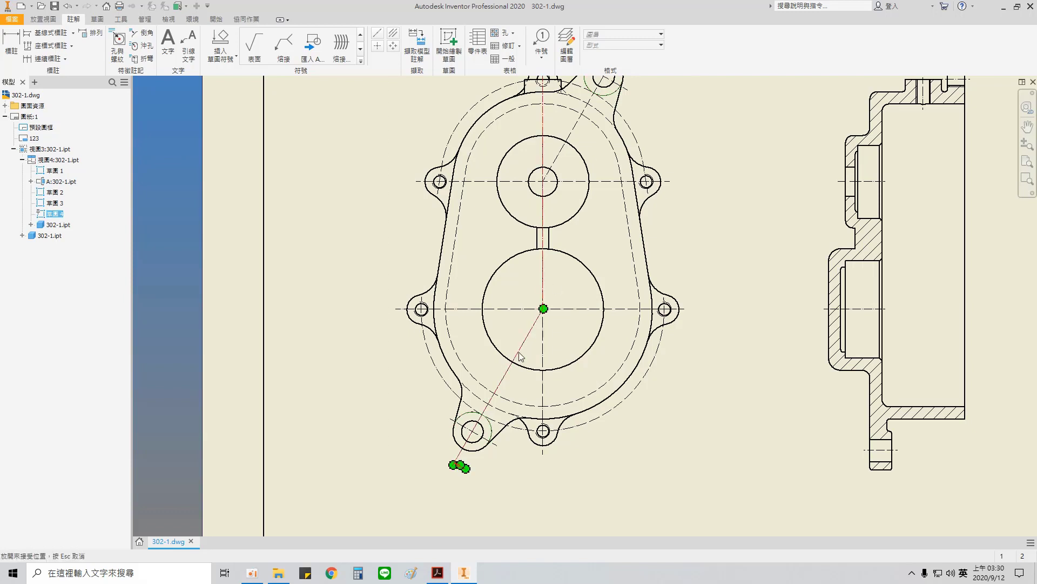
- Set the sketched ear arcs to the dashed line type (虛線) with a 0.35 mm line weight
right_click(611, 97)
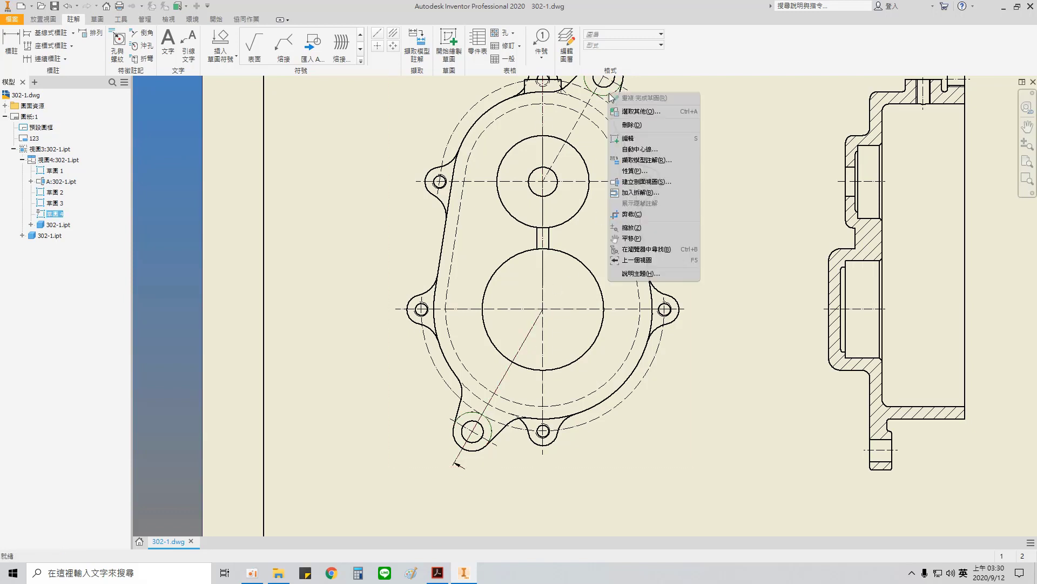
left_click(635, 171)
left_click(227, 133)
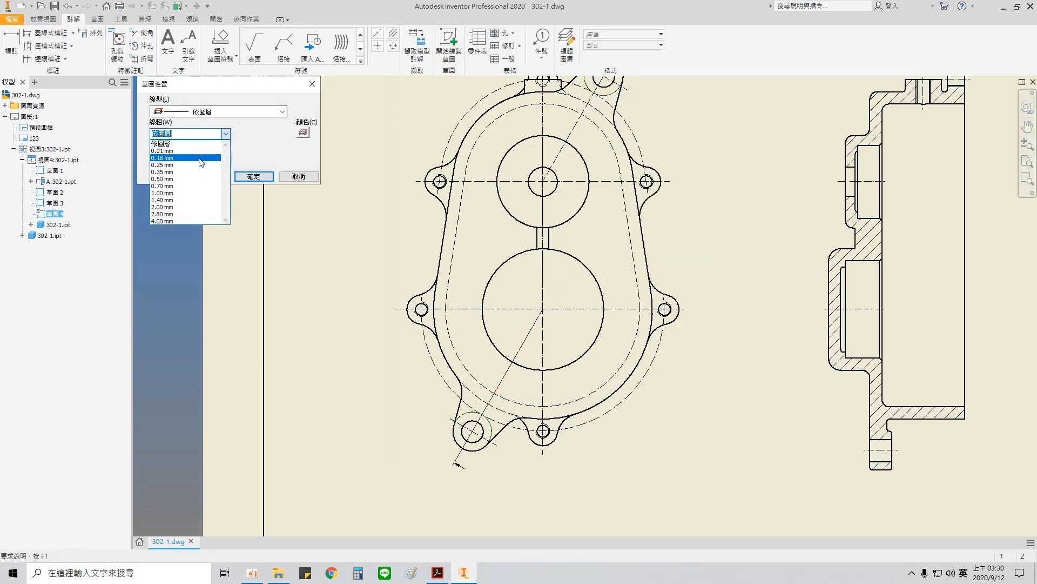
left_click(216, 172)
left_click(227, 111)
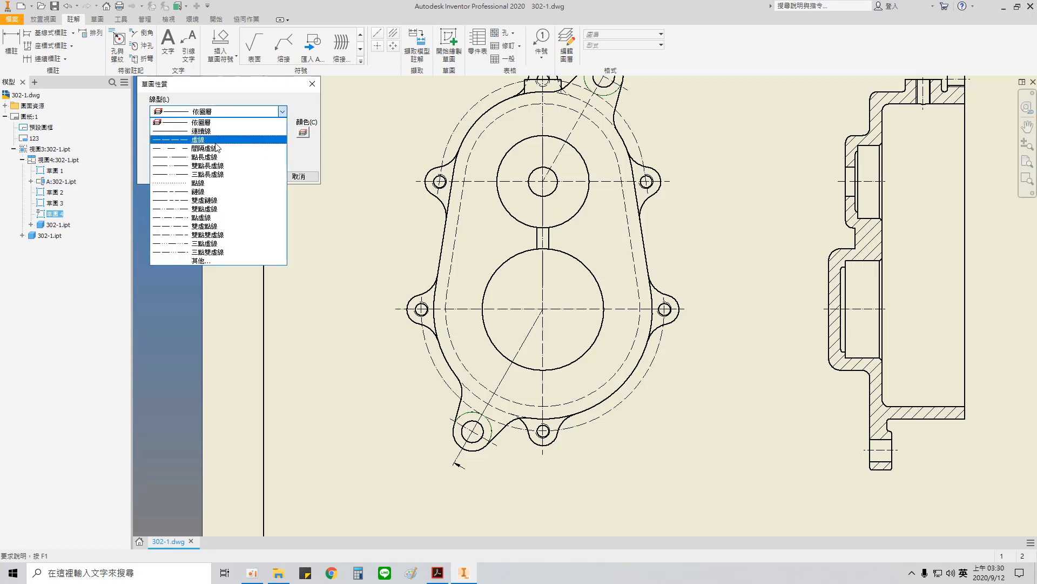
left_click(216, 142)
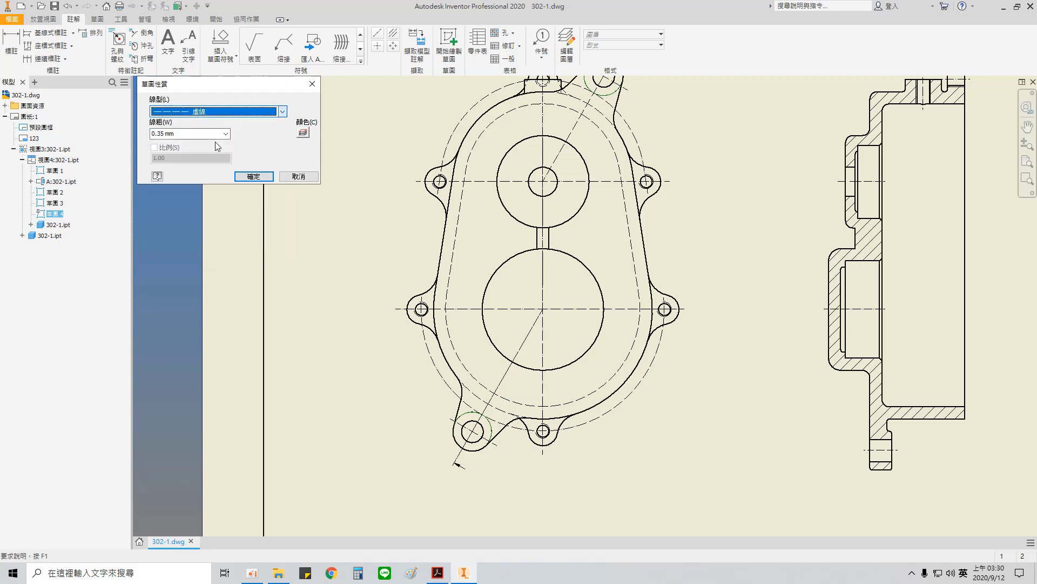
left_click(263, 176)
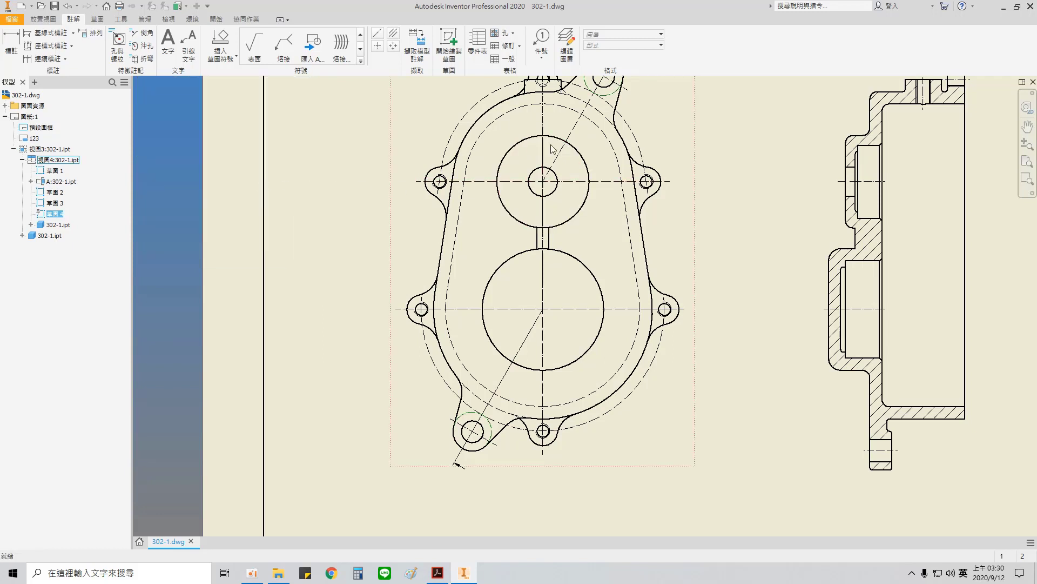
- Add a radius dimension to the upper dashed inner wall arc, with its text inside the arc
scroll(582, 128, "up", 3)
middle_click_drag(582, 128, 528, 239)
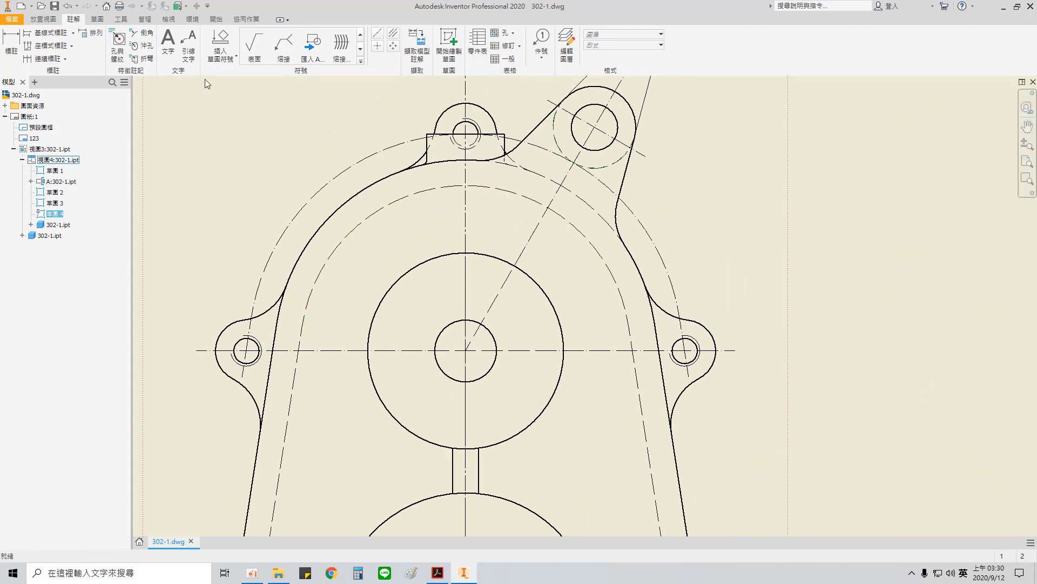
key("d")
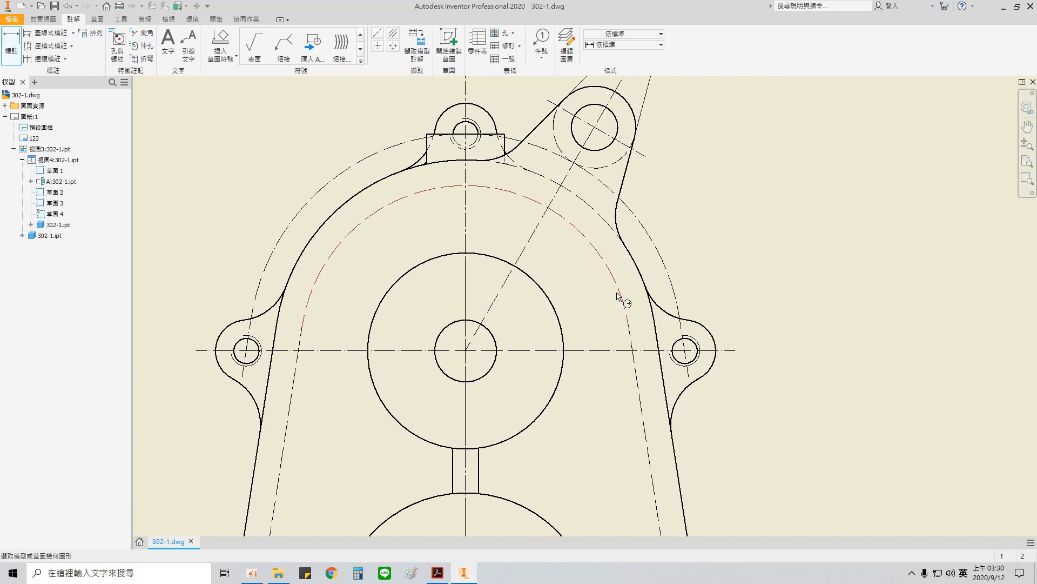
left_click(620, 295)
left_click(593, 294)
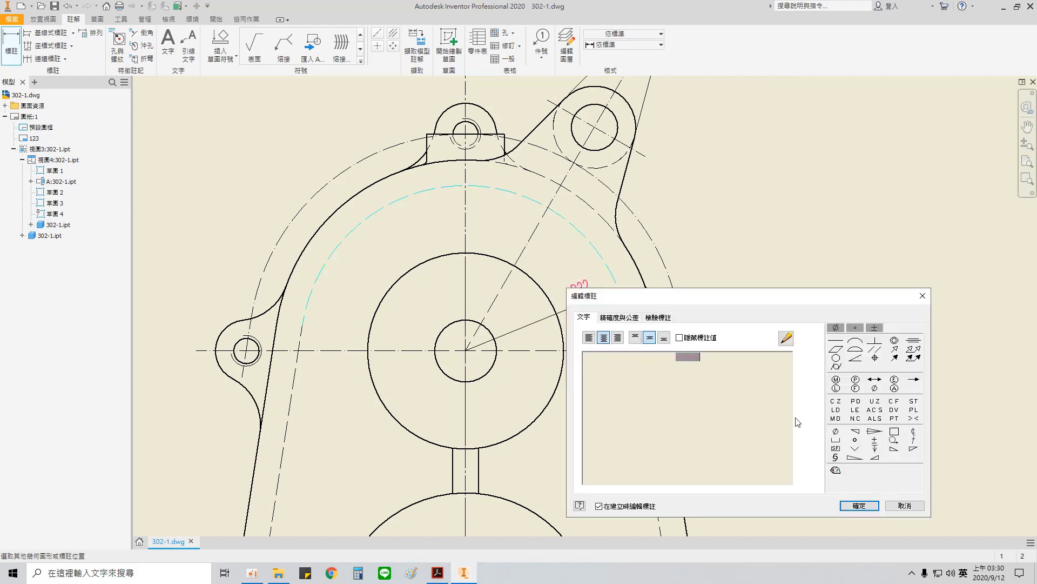
left_click(859, 506)
- Add radius dimensions to the dashed outer wall arc beside the upper ear and to the upper hole-pitch arc
left_click(595, 216)
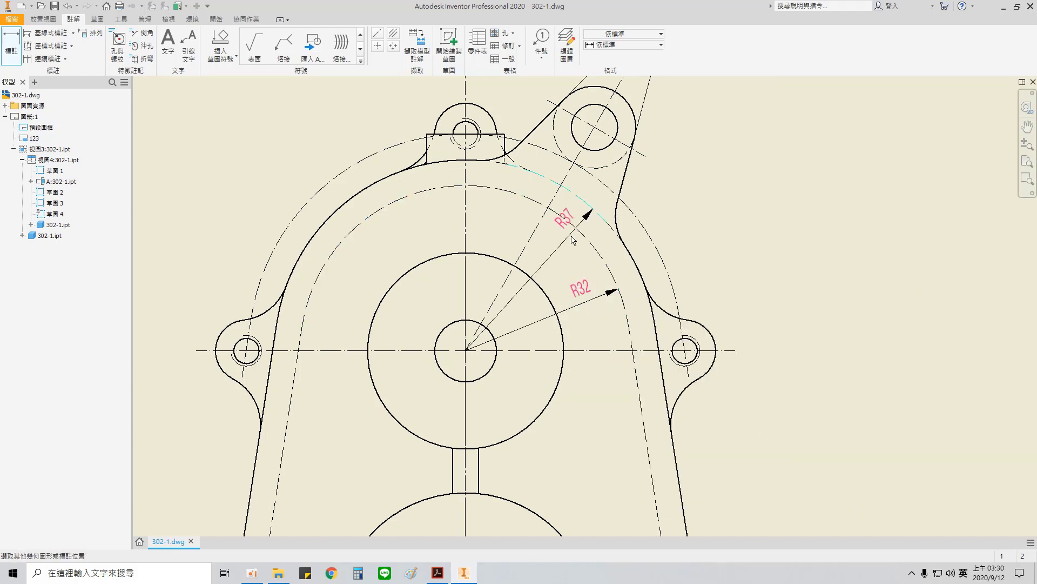
left_click(629, 349)
left_click(858, 509)
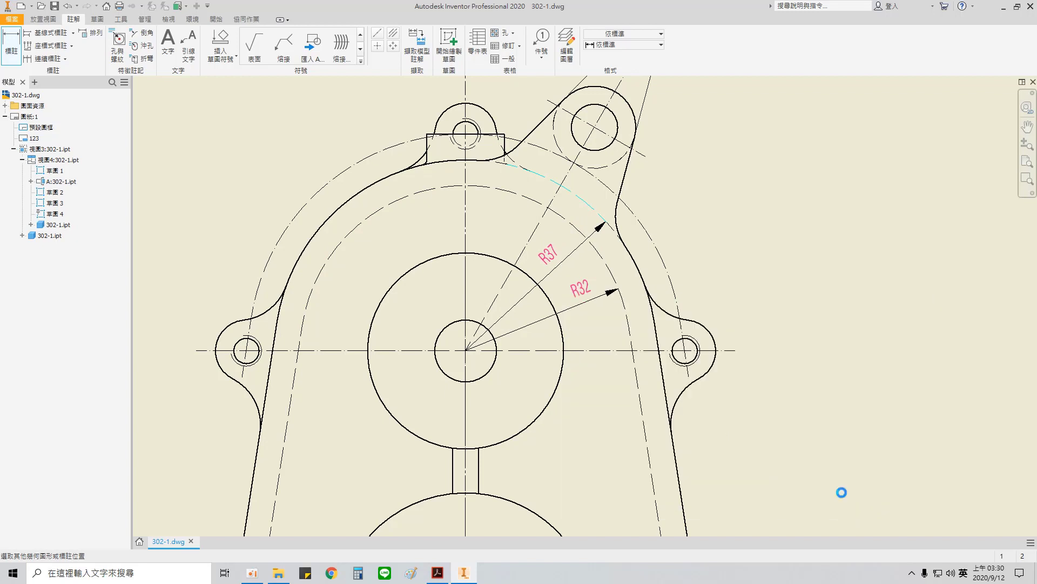
left_click(308, 201)
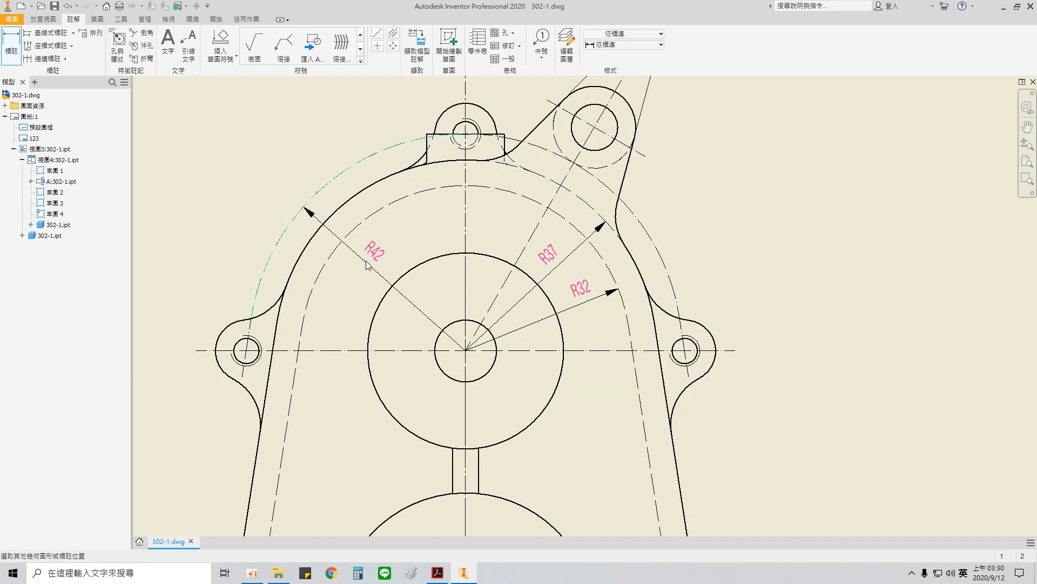
left_click(368, 264)
left_click(859, 506)
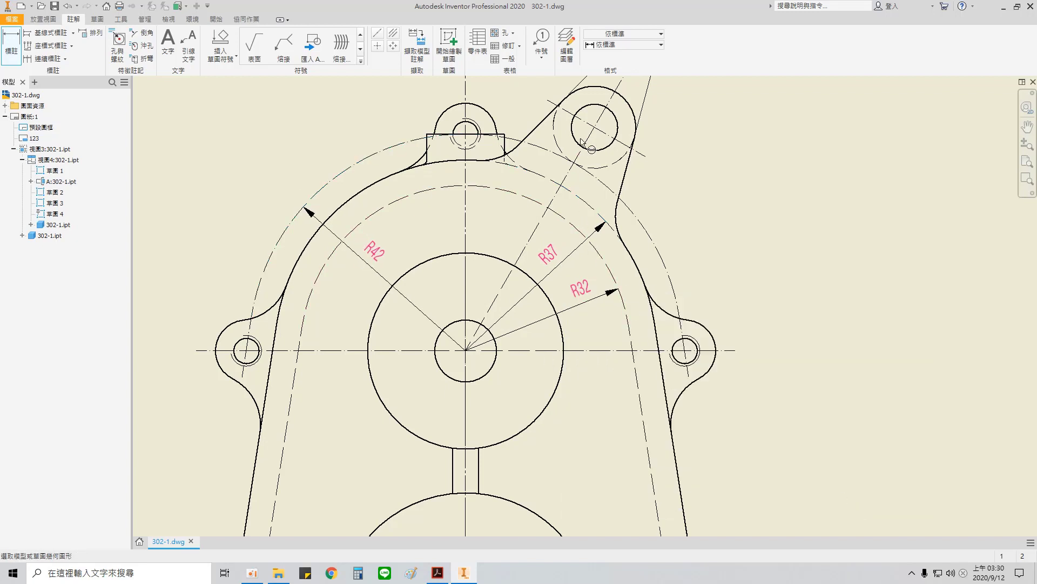
- Add an aligned dimension from the upper bore centre to the upper ear hole's centre and move it outside the outline, away from the ear
left_click(595, 128)
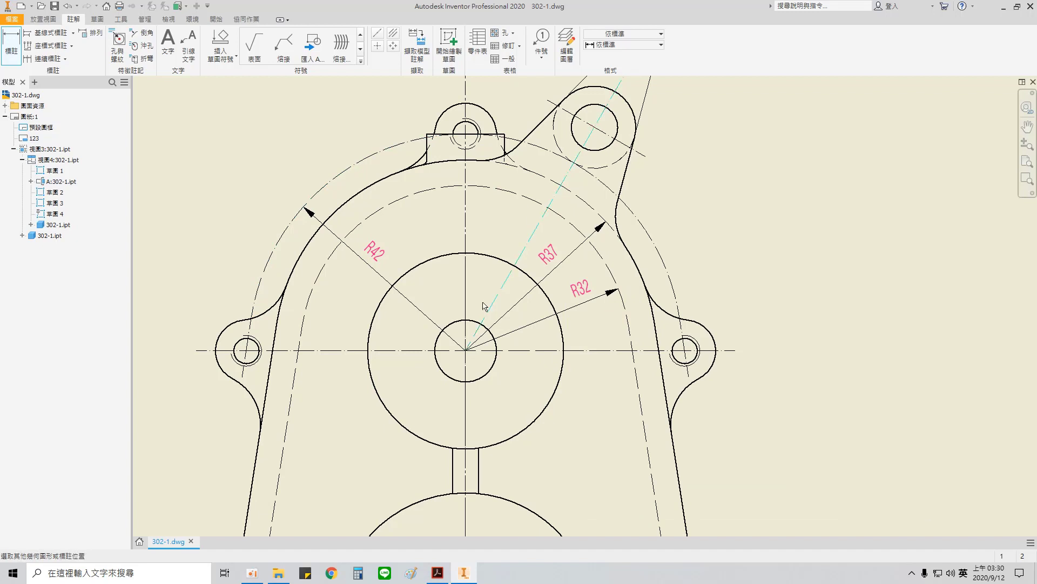
left_click(466, 350)
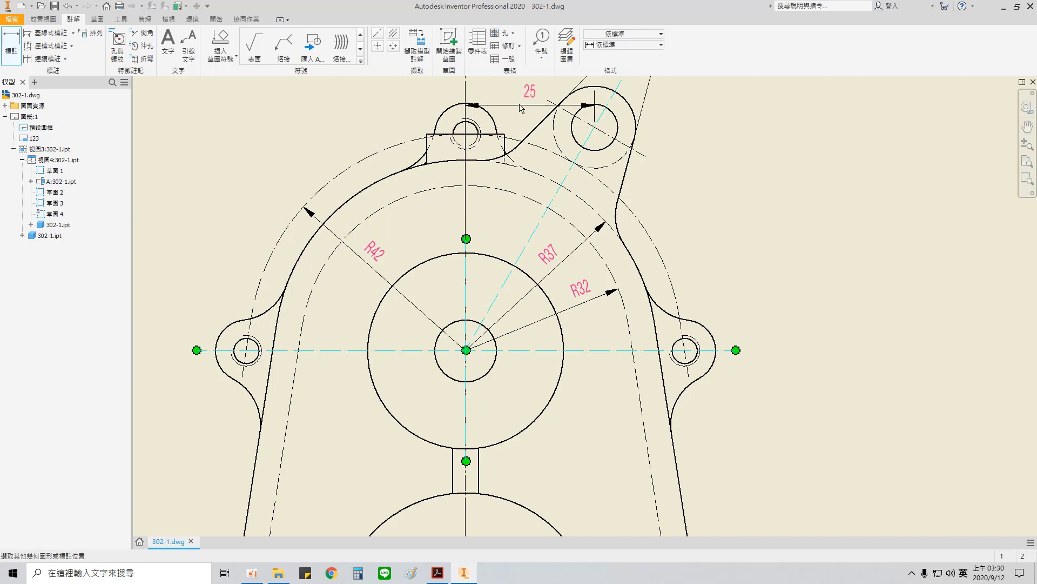
middle_click_drag(516, 116, 522, 197)
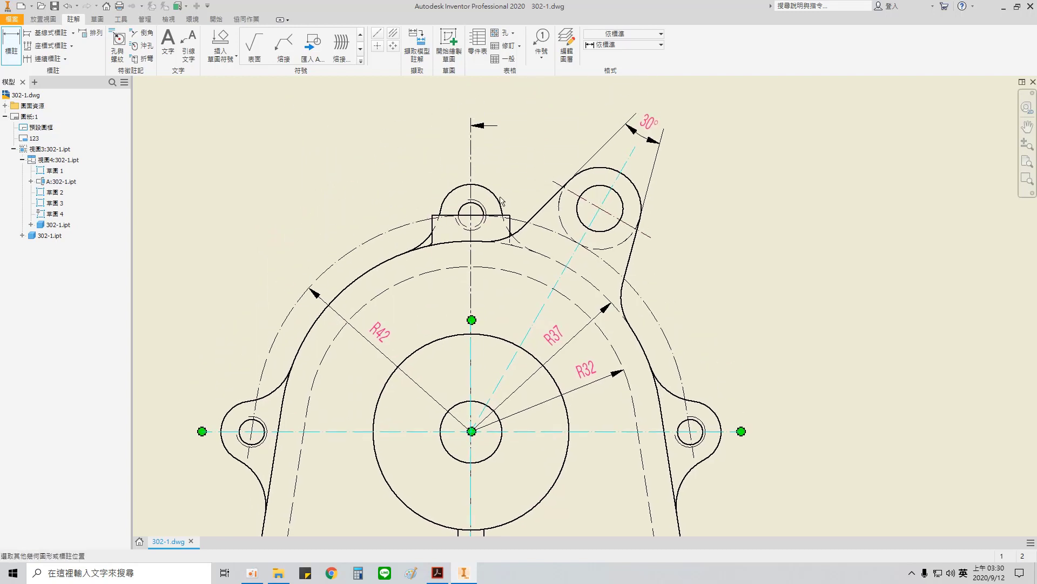
left_click(561, 312)
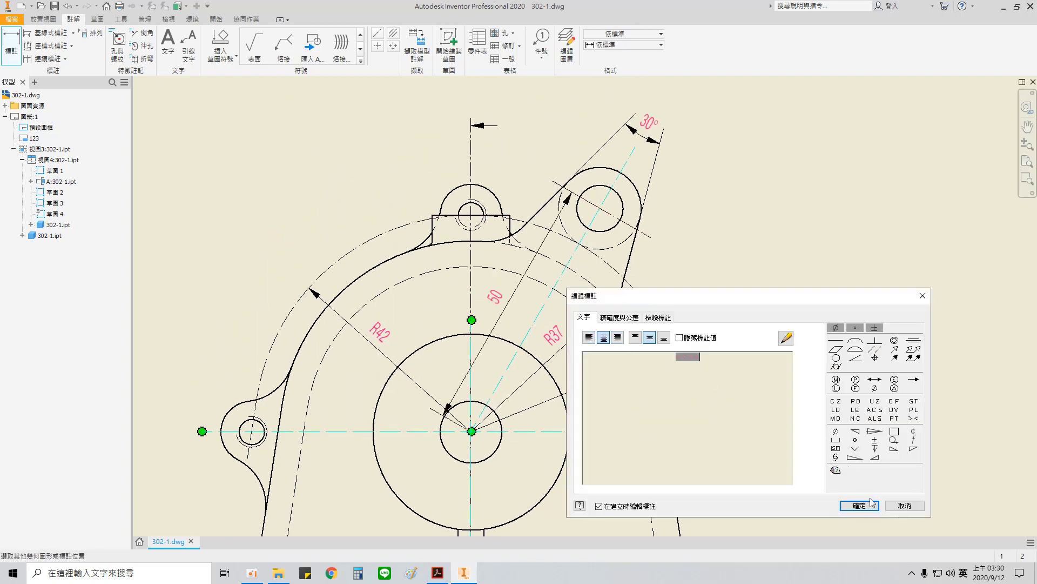
left_click(859, 506)
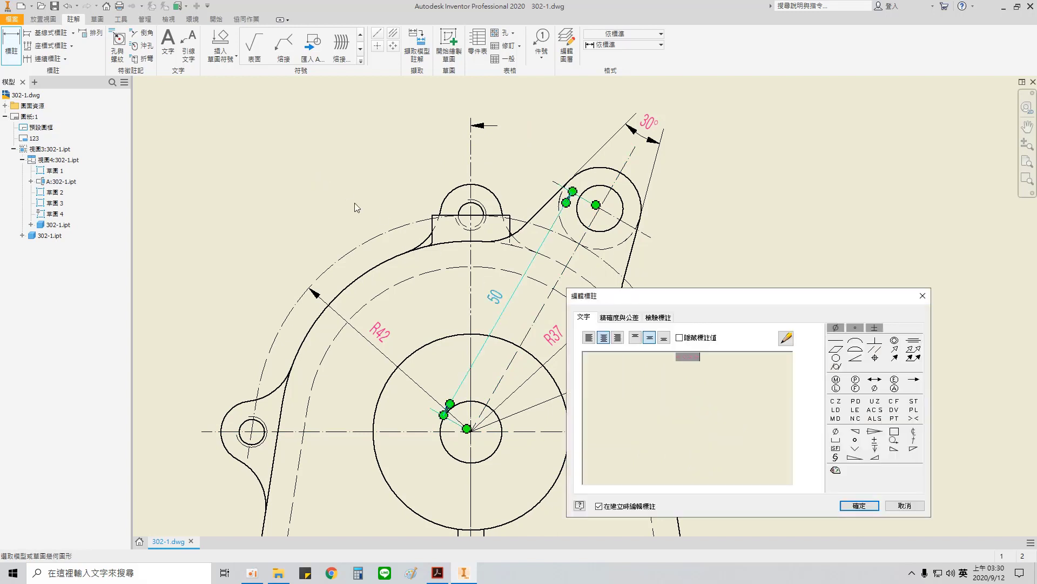
key("Escape")
key("Escape")
left_click_drag(509, 300, 326, 194)
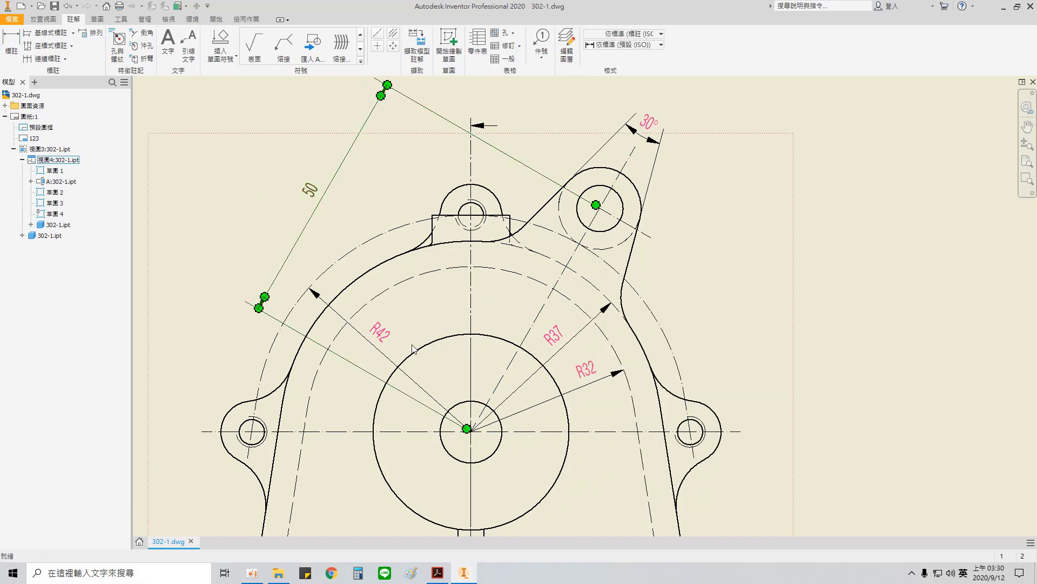
- Add a radius dimension to the dashed inner wall arc around the large lower bore
middle_click_drag(369, 319, 374, 241)
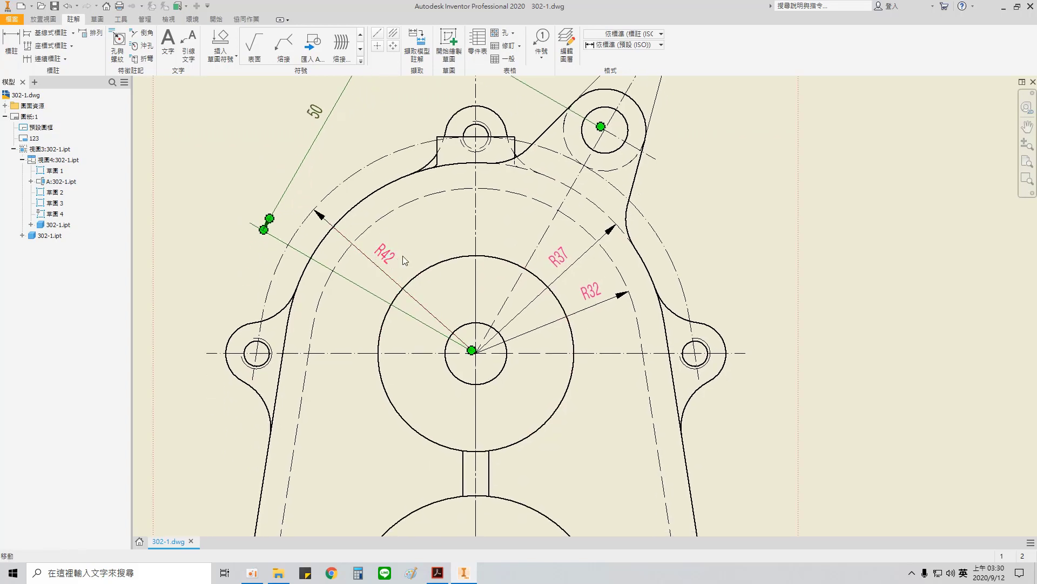
middle_click_drag(432, 363, 469, 199)
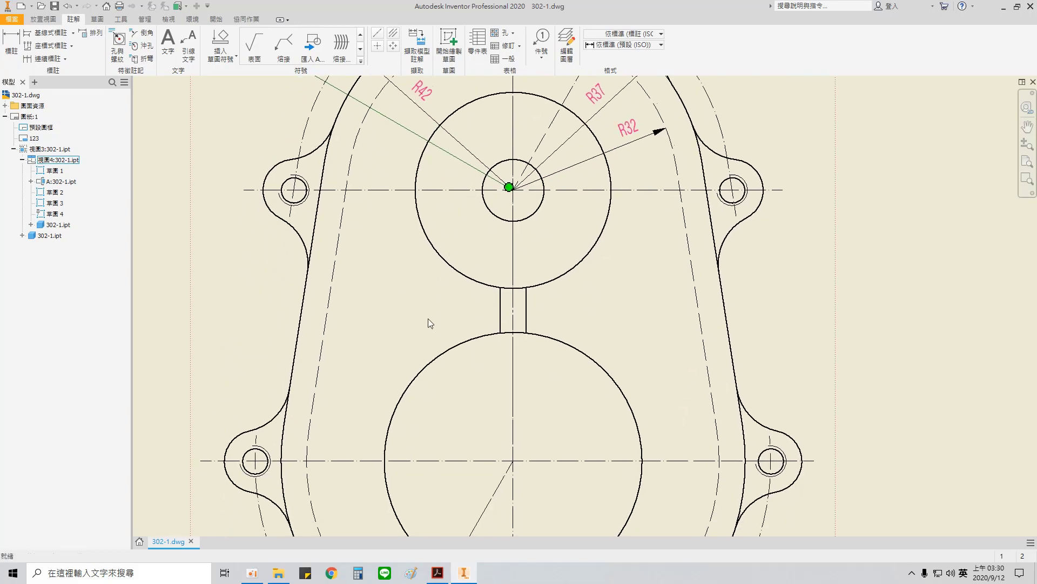
middle_click_drag(428, 318, 439, 162)
middle_click_drag(476, 277, 459, 134)
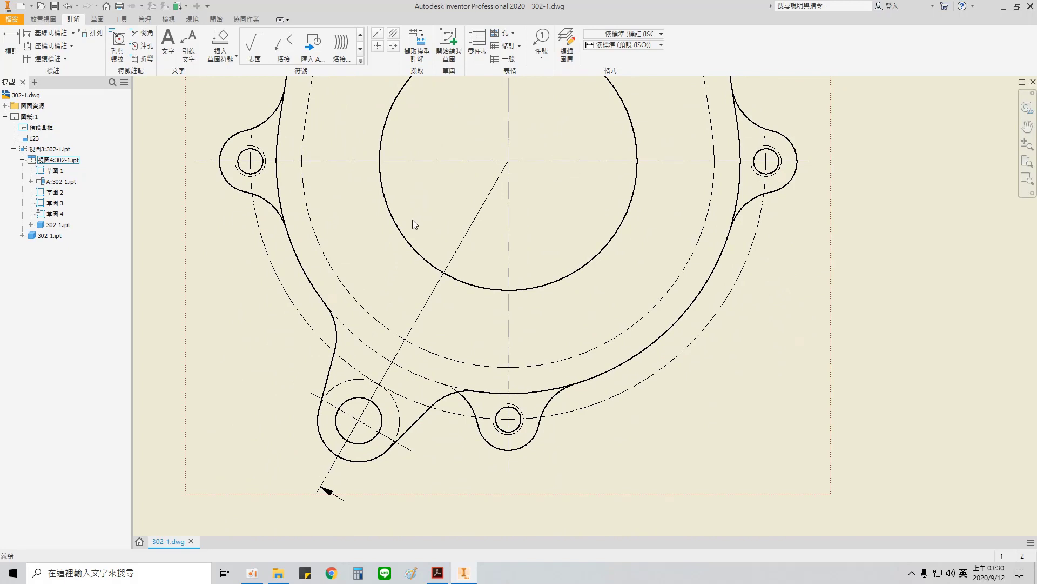
key("d")
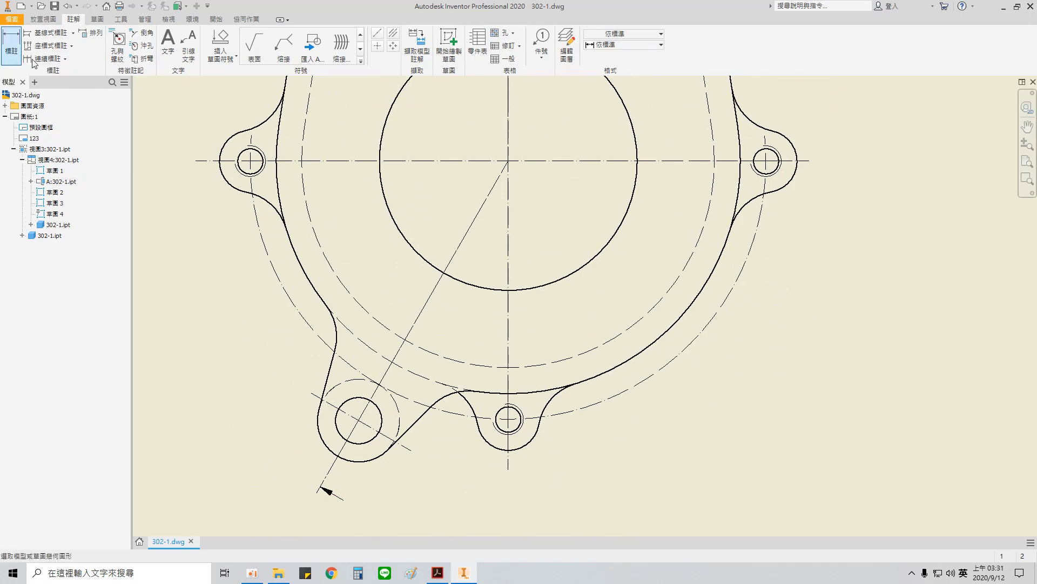
left_click(344, 287)
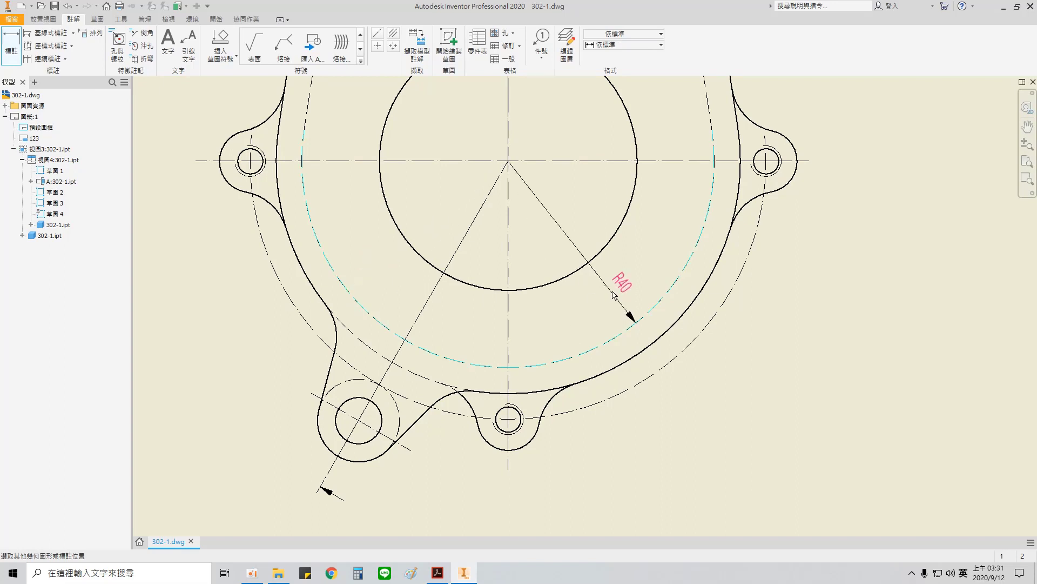
left_click(658, 229)
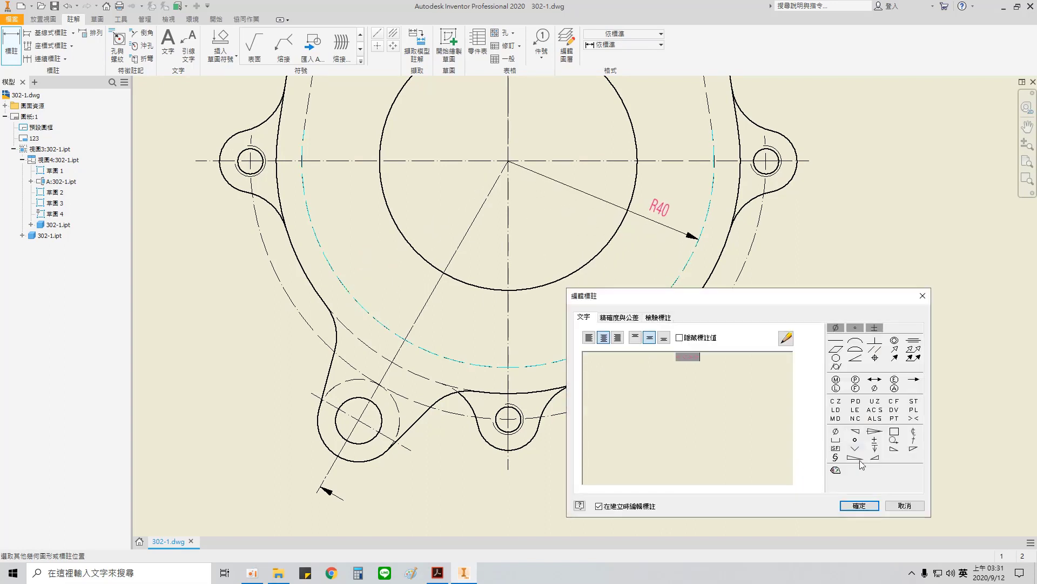
left_click(859, 505)
- Switch to Acrobat to check the side view's radius dimensions on the reference drawing, and return to Inventor
left_click(438, 572)
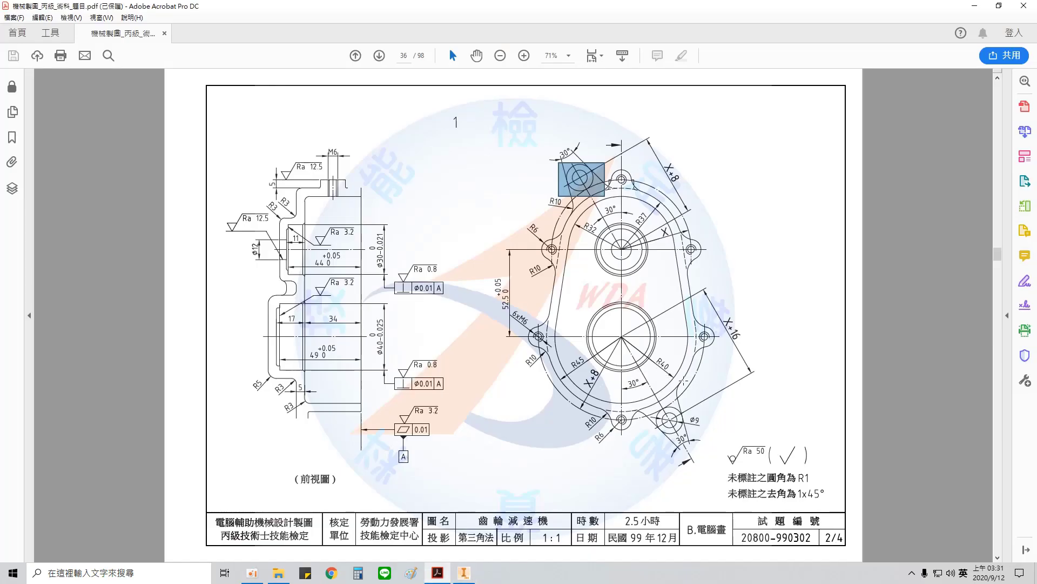
left_click(464, 573)
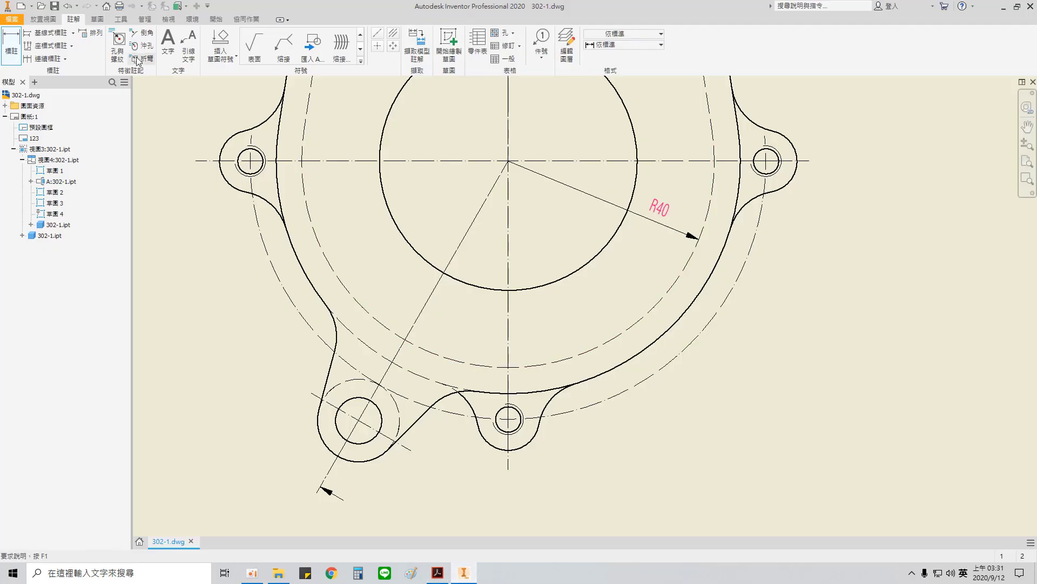
left_click(20, 53)
left_click(509, 161)
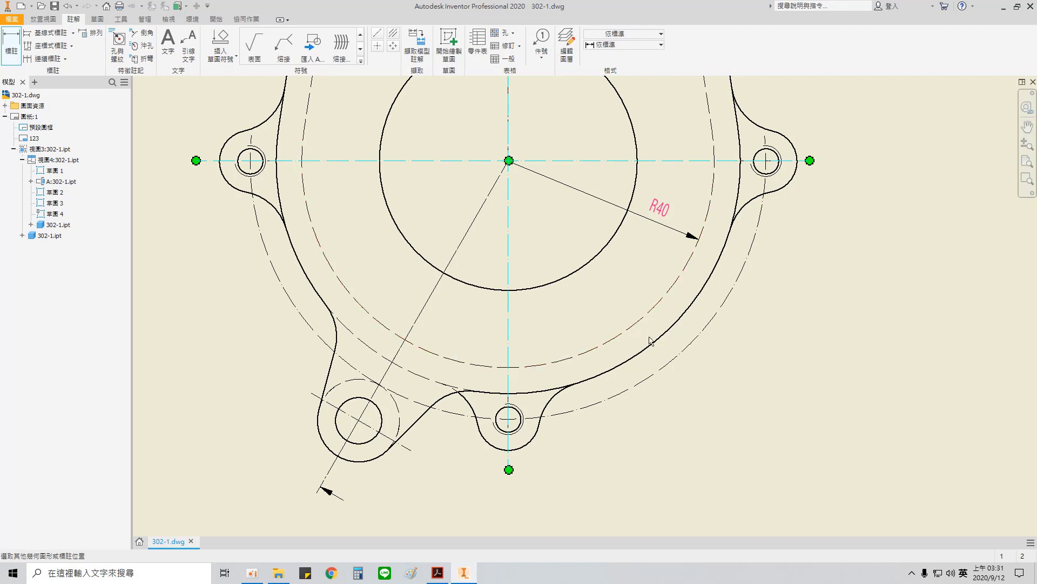
key("Escape")
key("Escape")
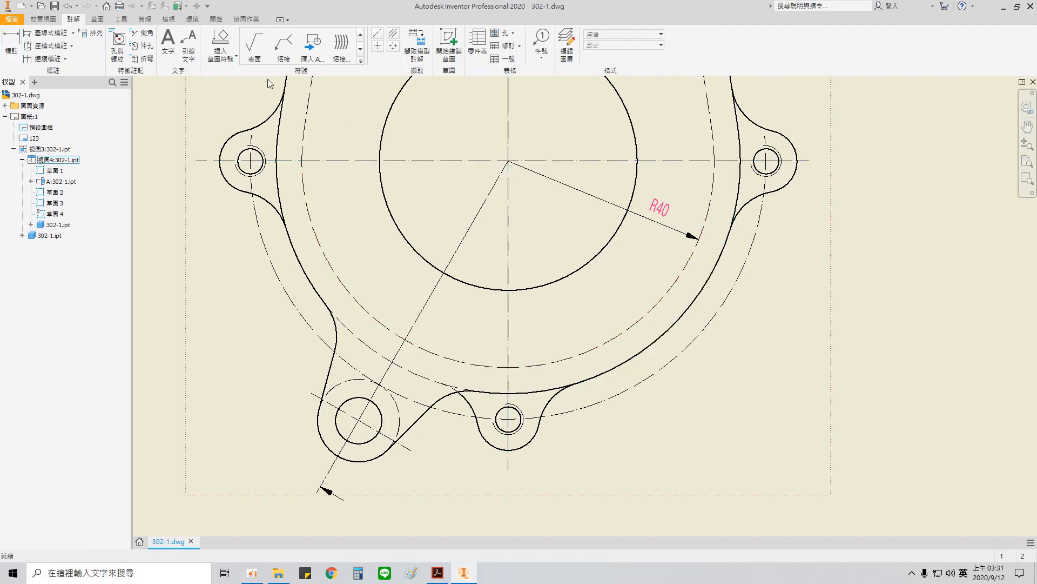
- Add radius dimensions to the solid outer wall arc and to the hole-pitch arc around the large lower bore
key("d")
left_click(508, 161)
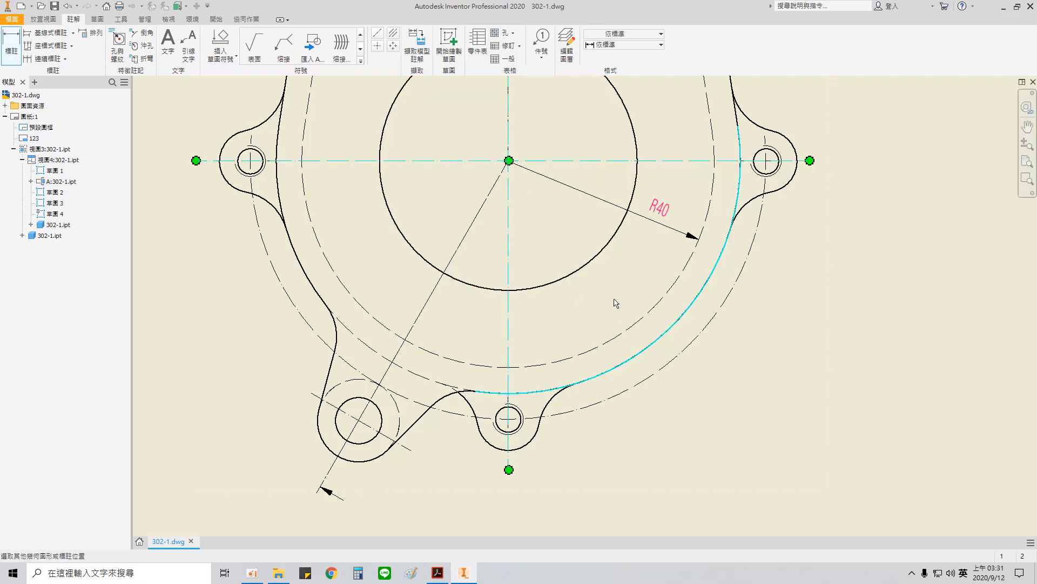
left_click(643, 348)
left_click(606, 305)
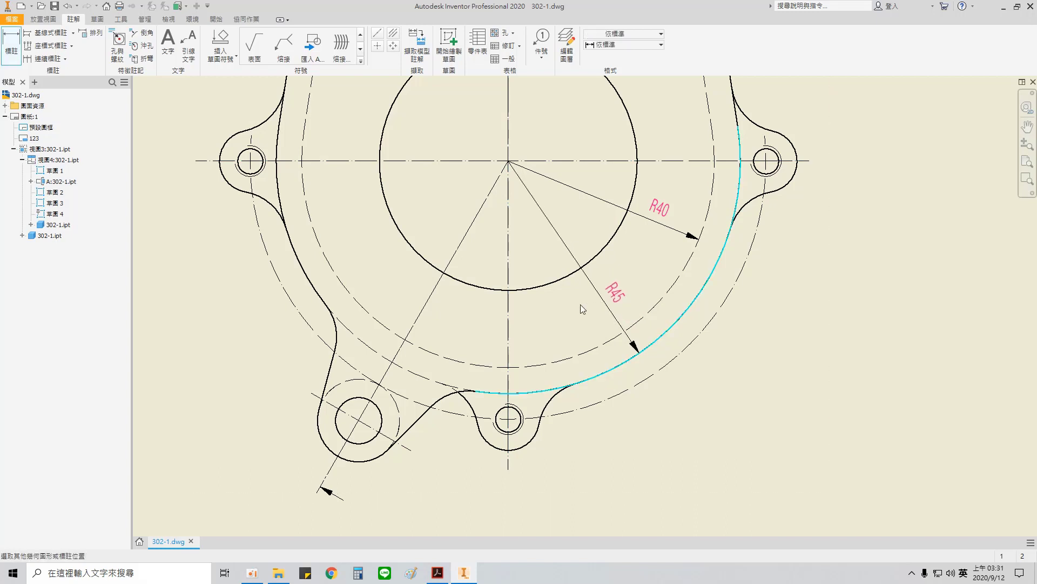
left_click(859, 507)
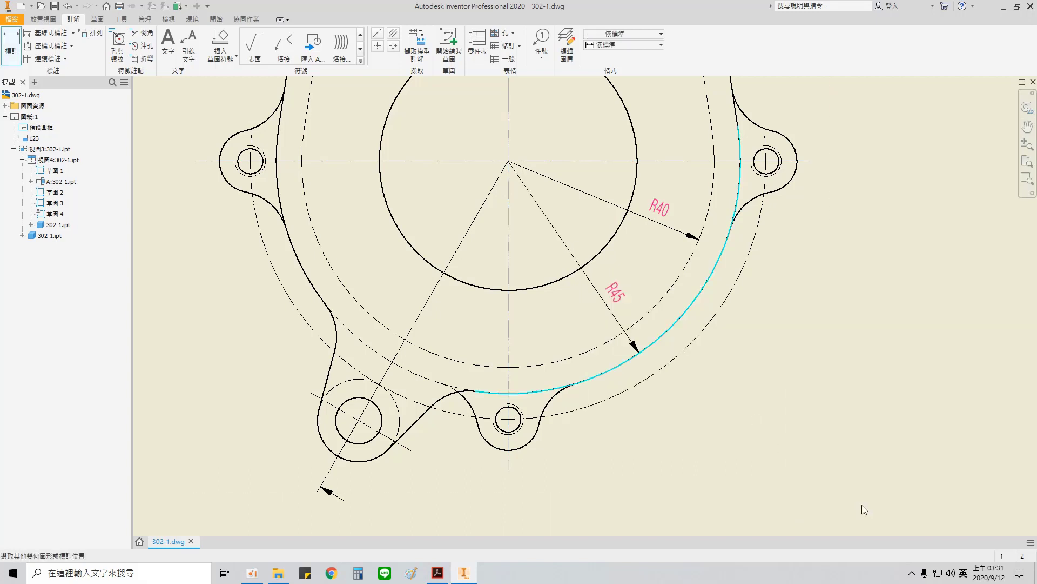
left_click(272, 268)
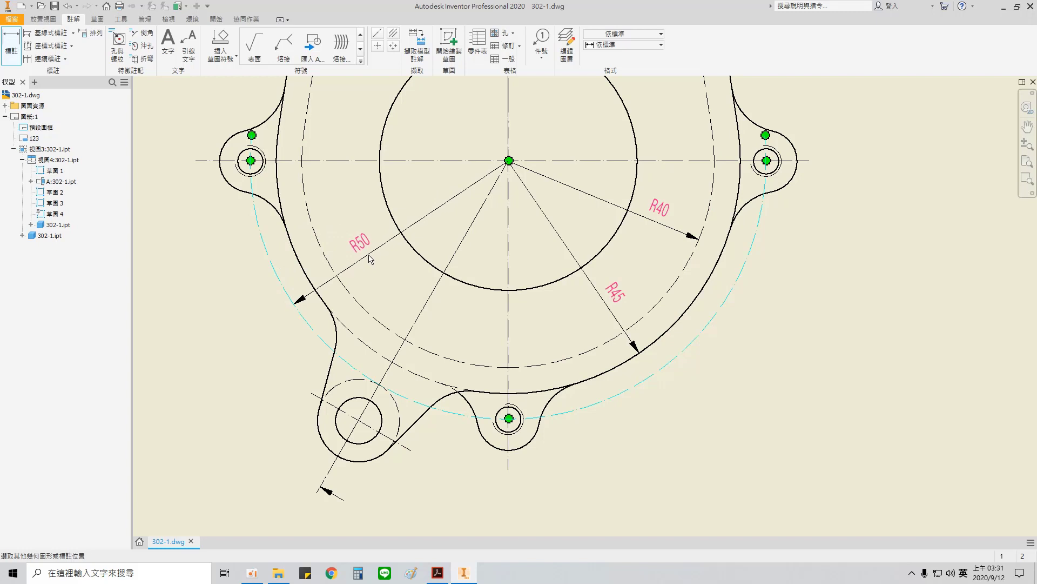
left_click(867, 507)
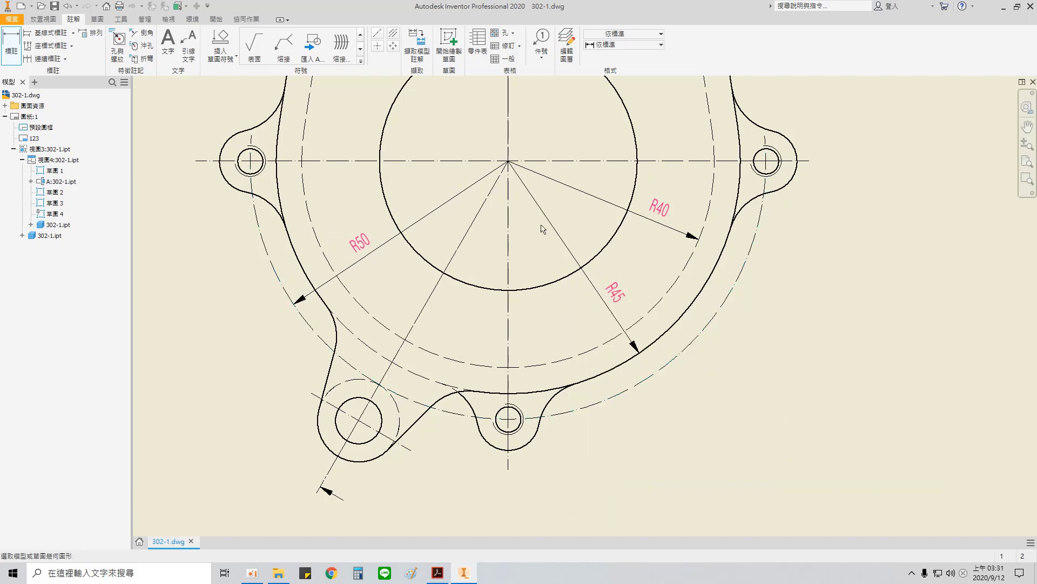
- Add an aligned dimension from the large lower bore's centre to the lower ear hole's centre and move it outside the outline, away from the ear
left_click(366, 421)
left_click(695, 429)
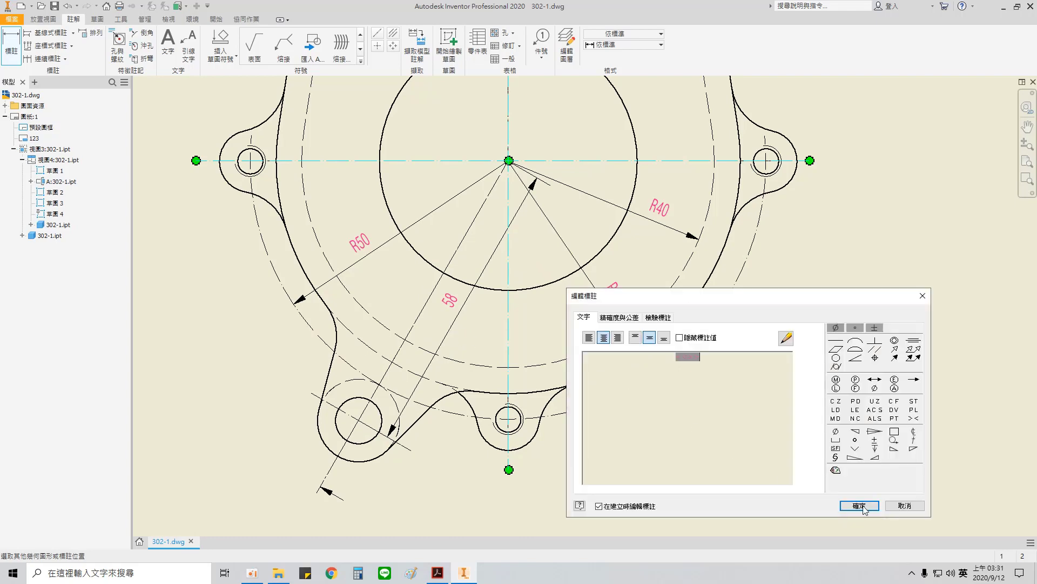
left_click(855, 440)
left_click_drag(468, 320, 707, 416)
scroll(706, 416, "down", 3)
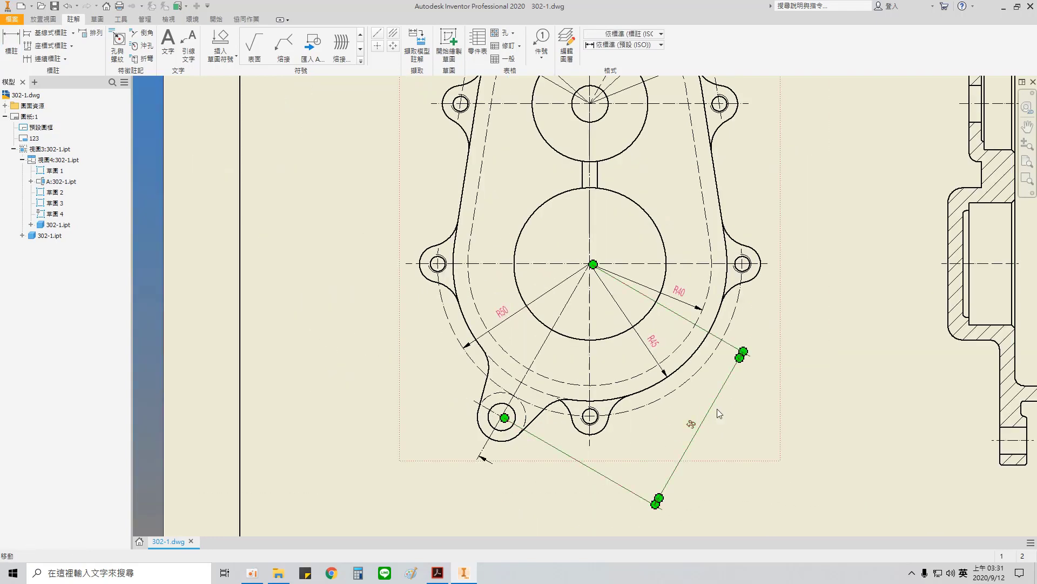
middle_click_drag(753, 400, 641, 398)
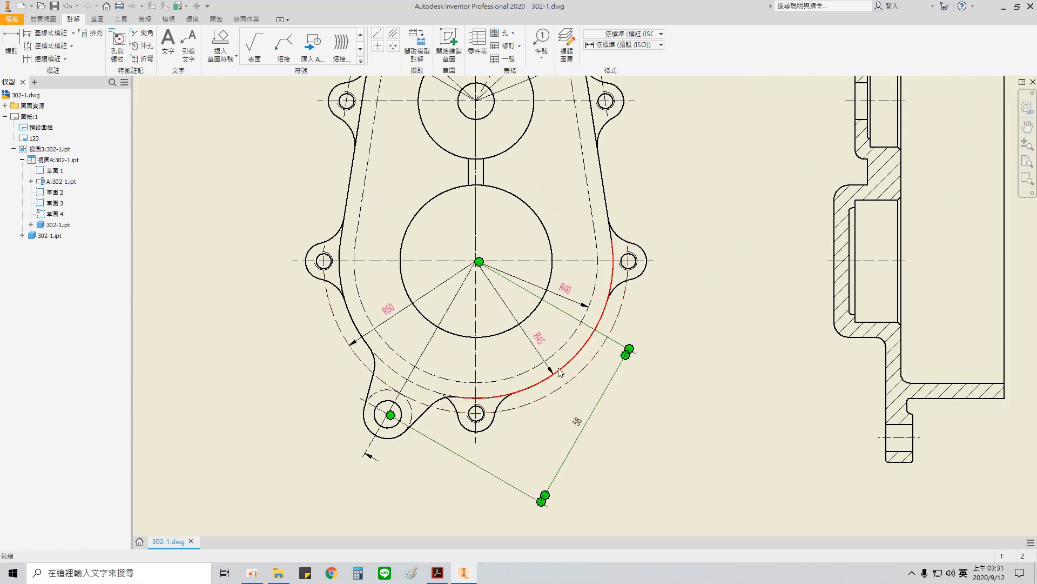
scroll(537, 349, "up", 3)
scroll(322, 260, "down", 2)
middle_click_drag(323, 259, 438, 317)
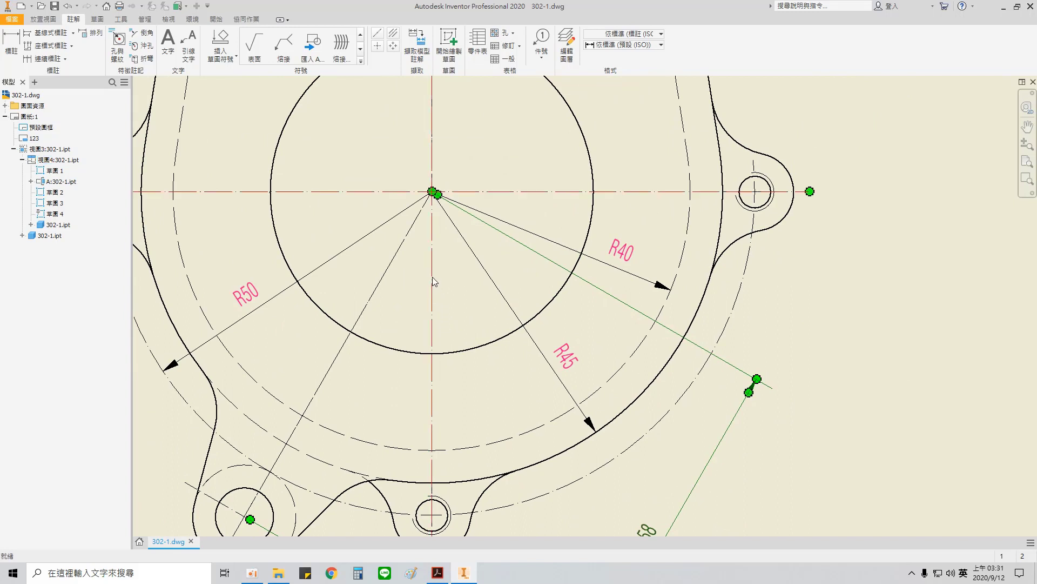
left_click(12, 45)
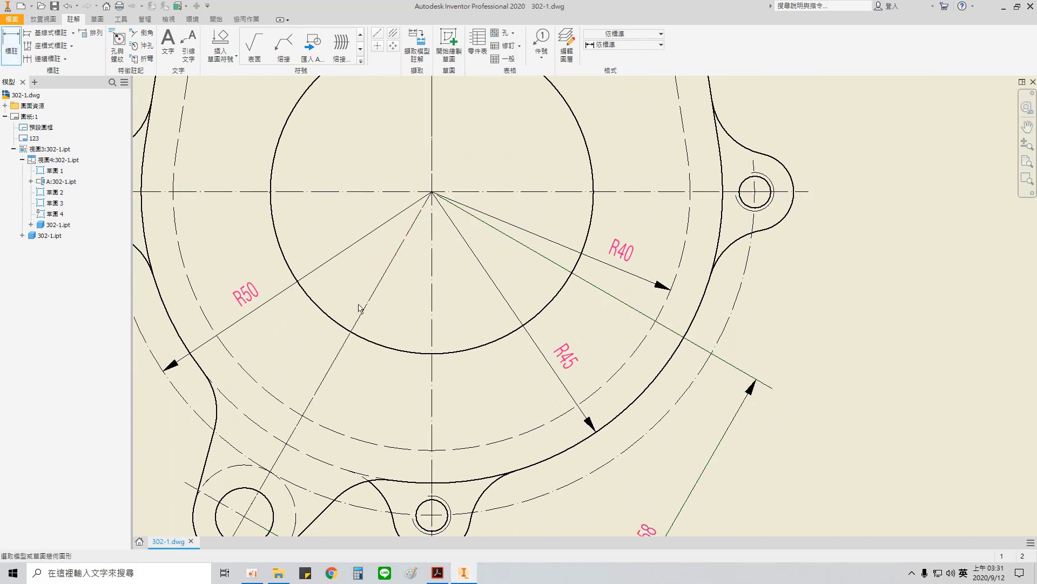
scroll(377, 297, "up", 3)
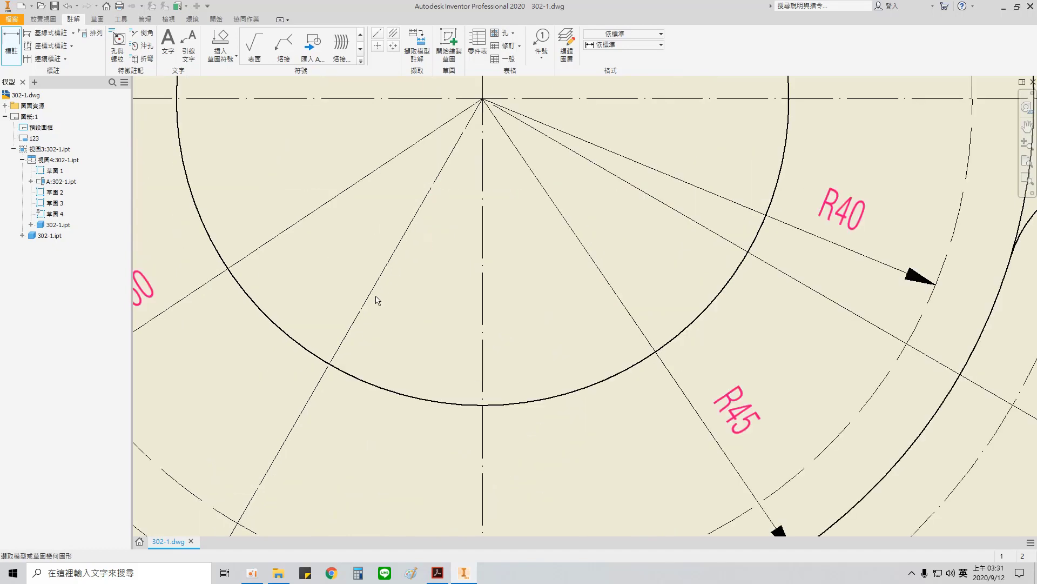
scroll(381, 290, "down", 2)
scroll(381, 290, "down", 2)
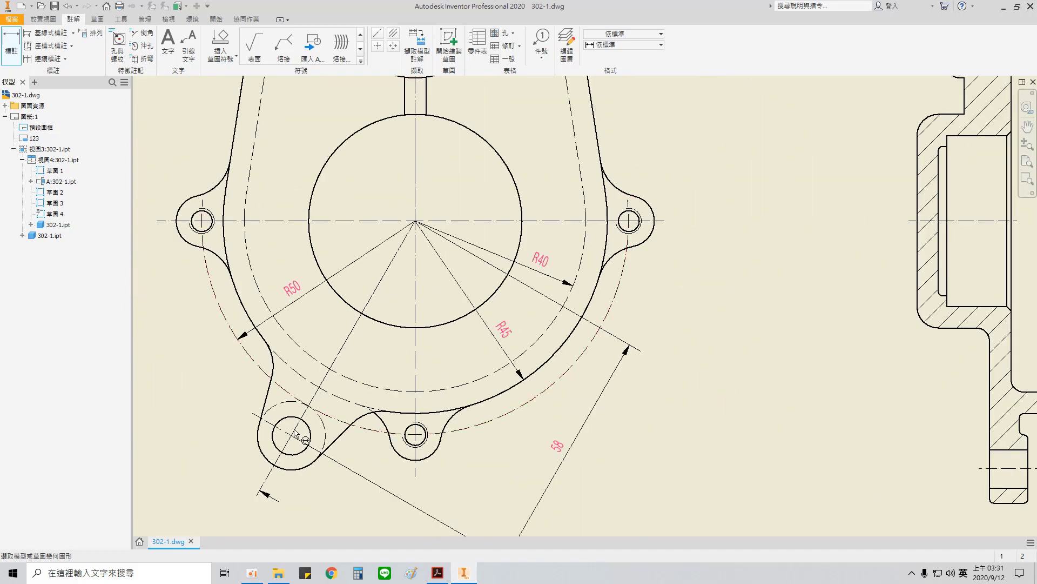
left_click(309, 407)
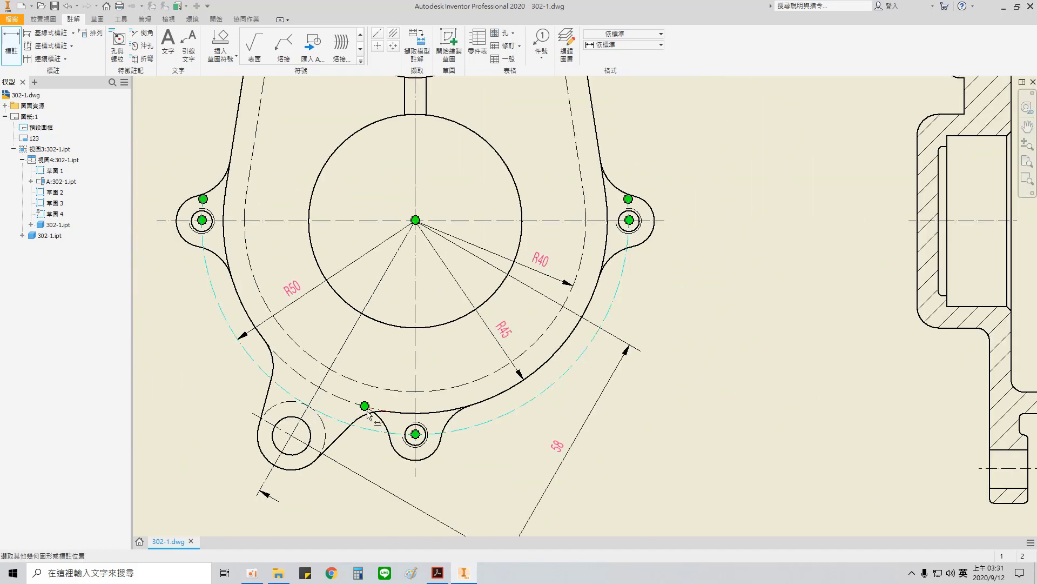
left_click(416, 434)
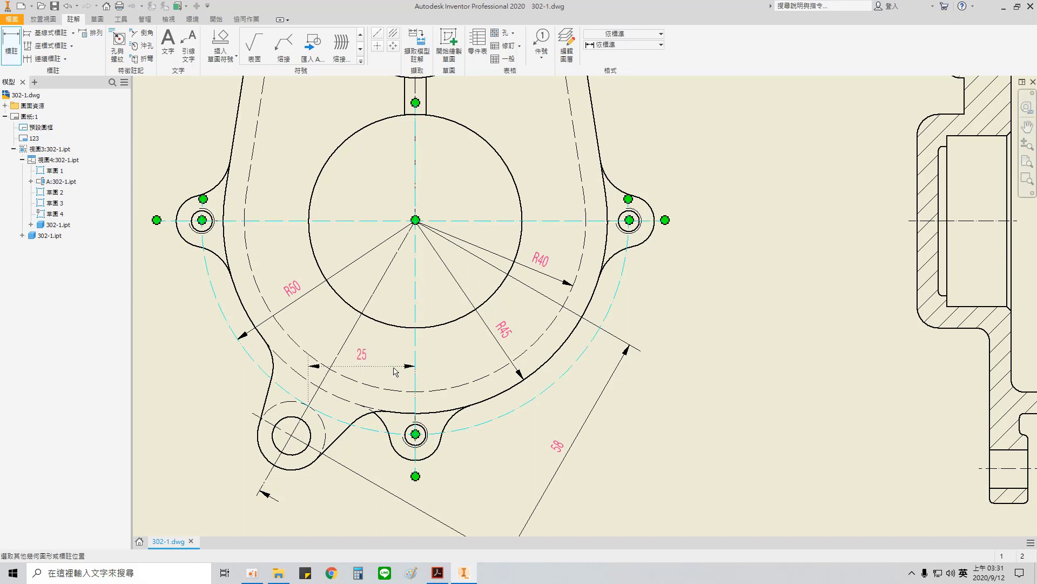
key("Escape")
scroll(412, 315, "up", 3)
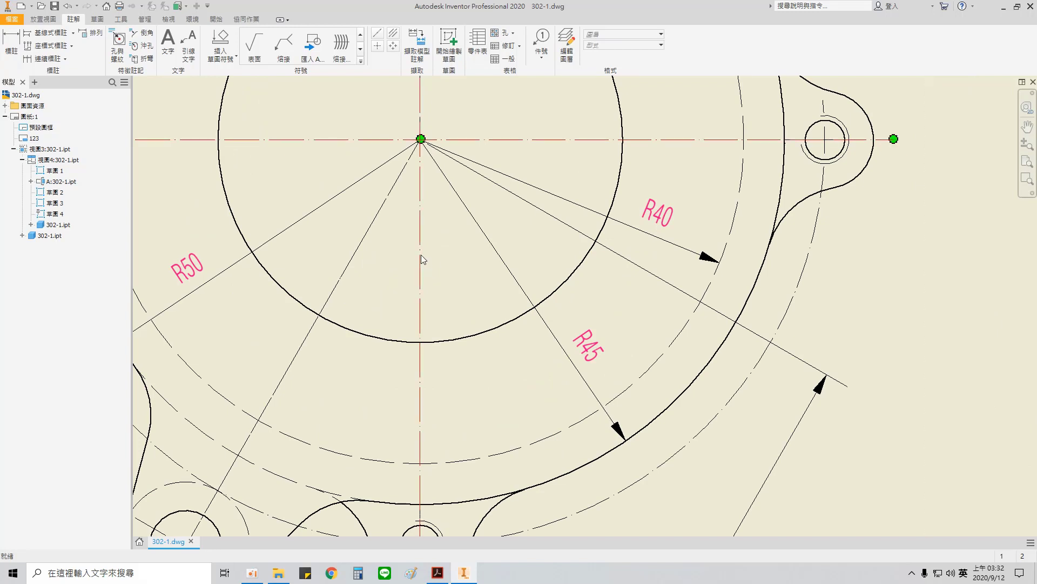
scroll(426, 264, "down", 2)
mouse_move(423, 264)
left_mouse_down()
mouse_move(266, 364)
mouse_move(286, 430)
left_mouse_up()
left_click_drag(256, 483, 255, 484)
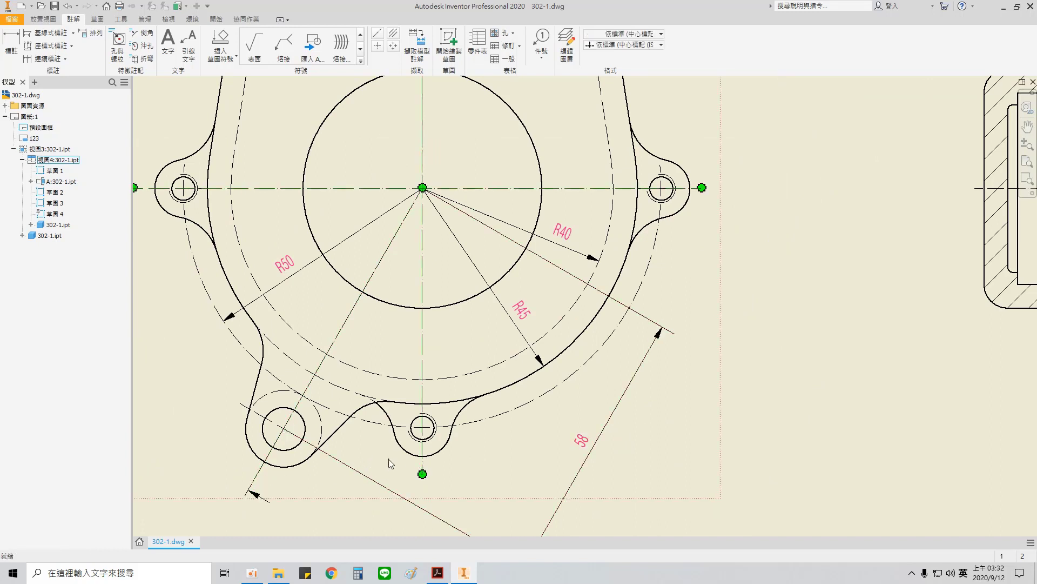
middle_click_drag(388, 458, 421, 339)
key("d")
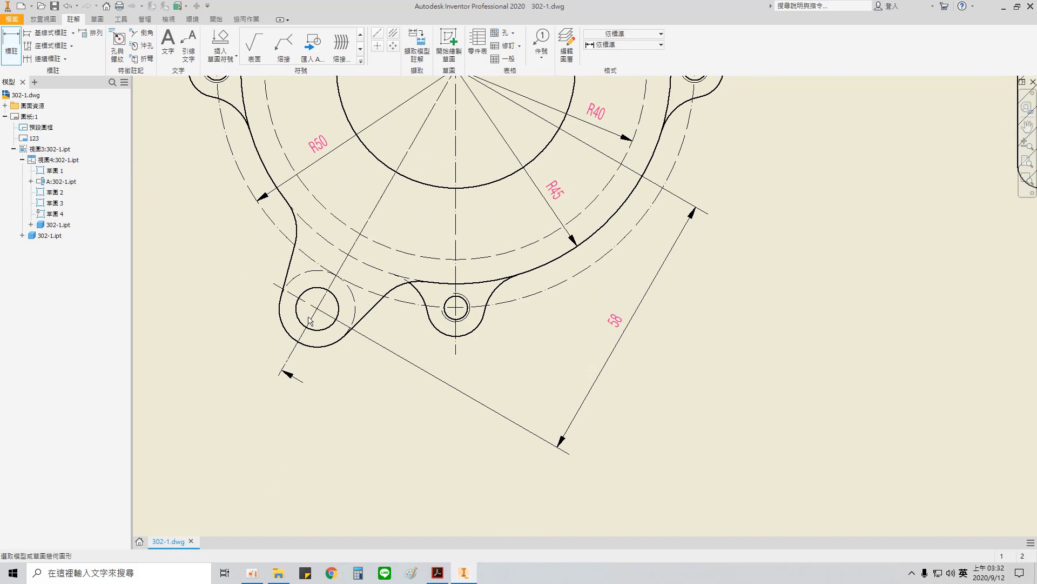
left_click(279, 375)
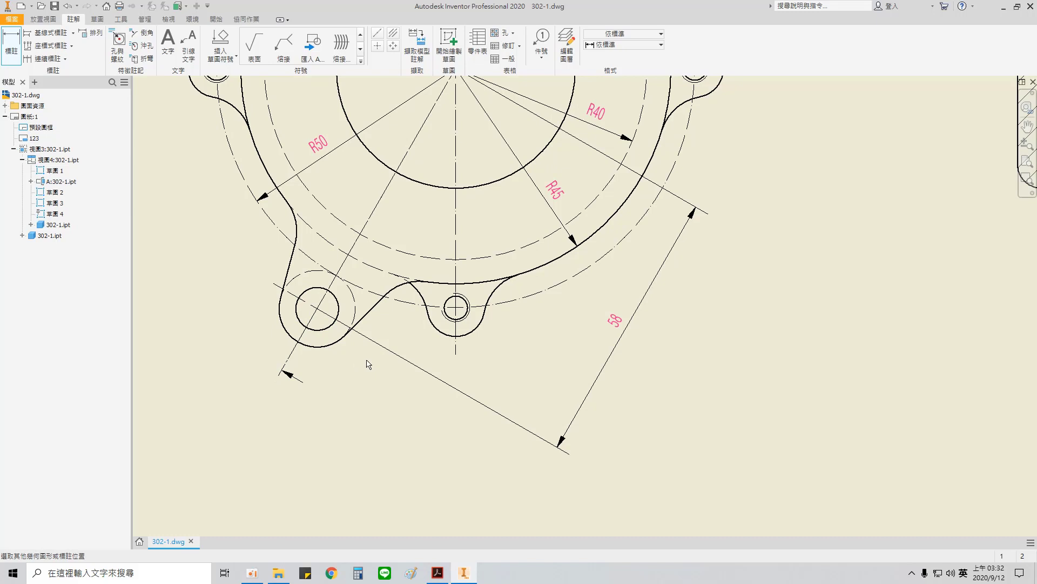
left_click(455, 353)
key("Escape")
middle_click_drag(387, 264, 341, 342)
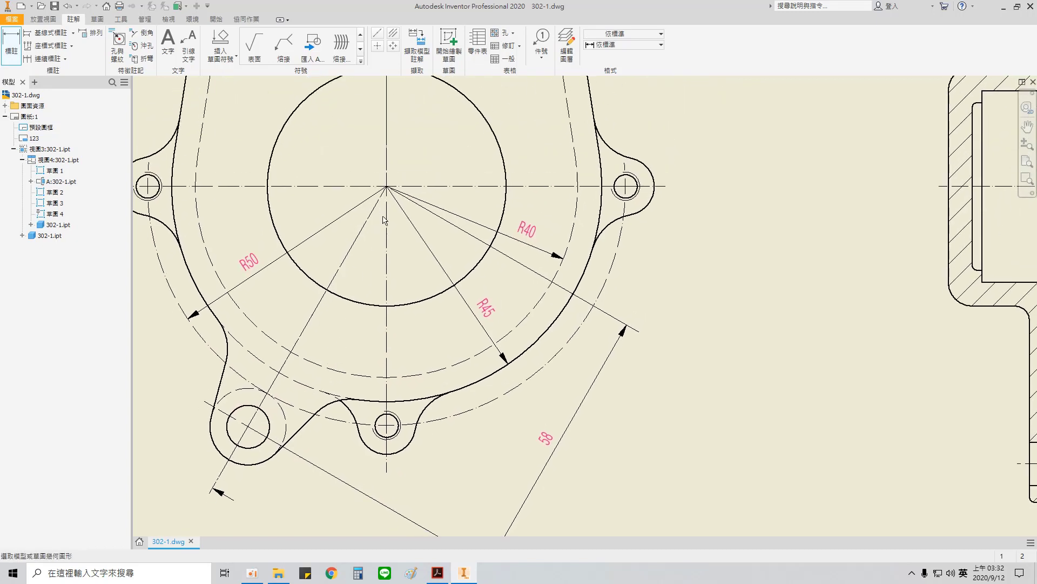
scroll(365, 236, "up", 3)
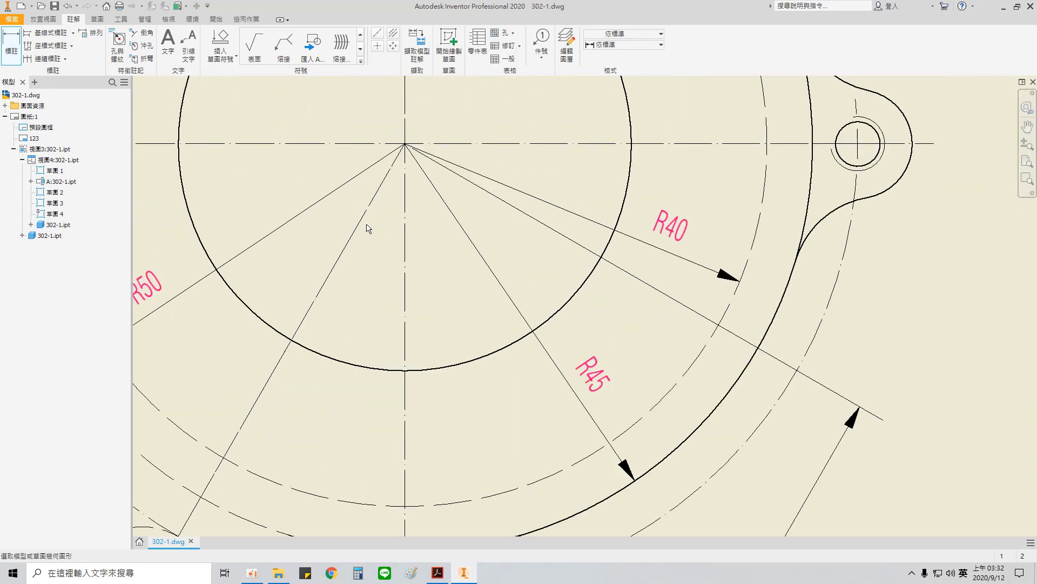
- Start a sketch on the side view and project the hole-pitch arc with its centre at the large lower bore
left_click(452, 51)
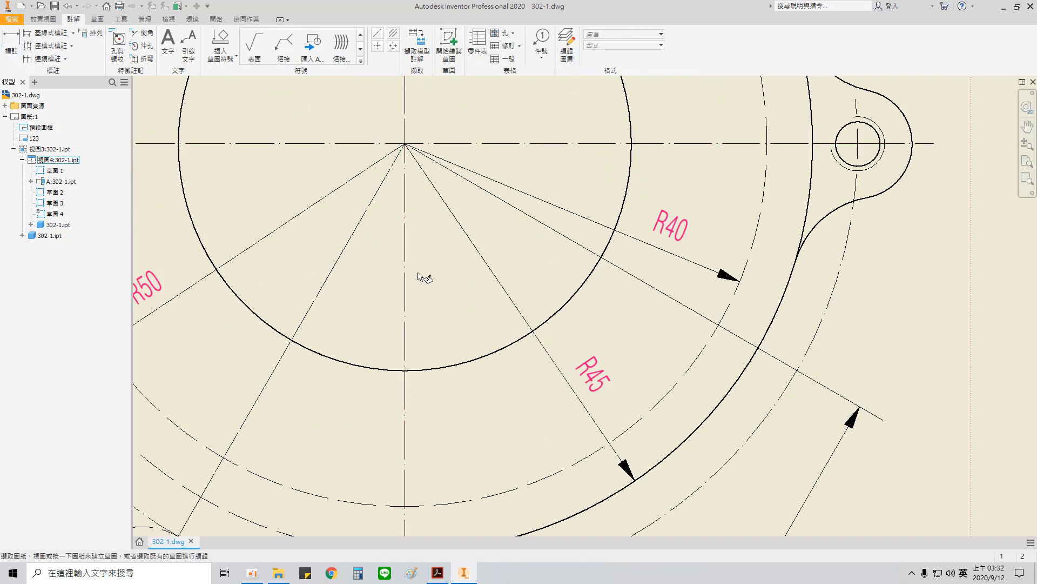
left_click(428, 274)
scroll(430, 296, "up", 3)
scroll(433, 286, "down", 5)
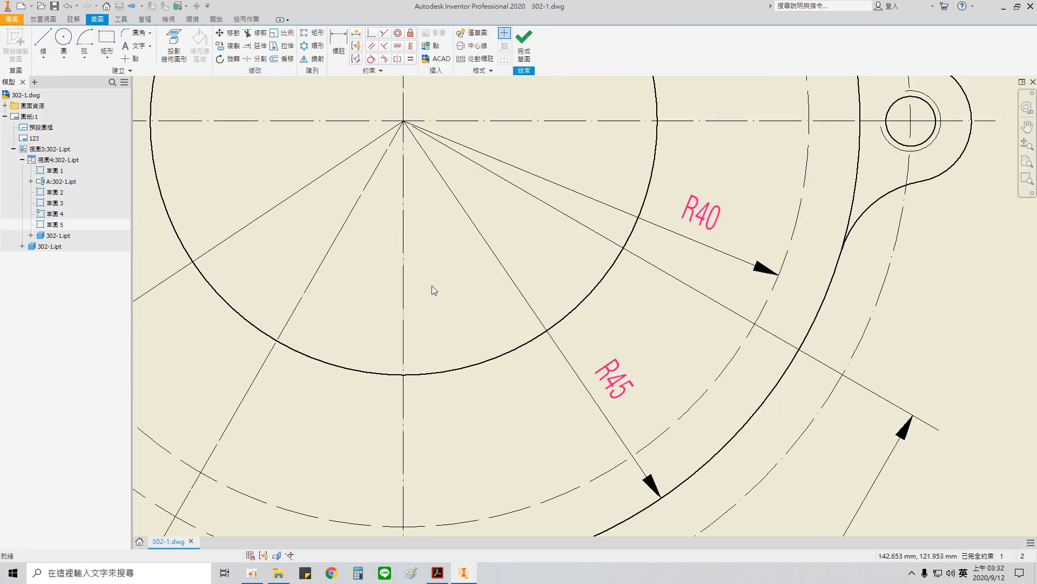
middle_click_drag(444, 278, 479, 243)
left_click(43, 39)
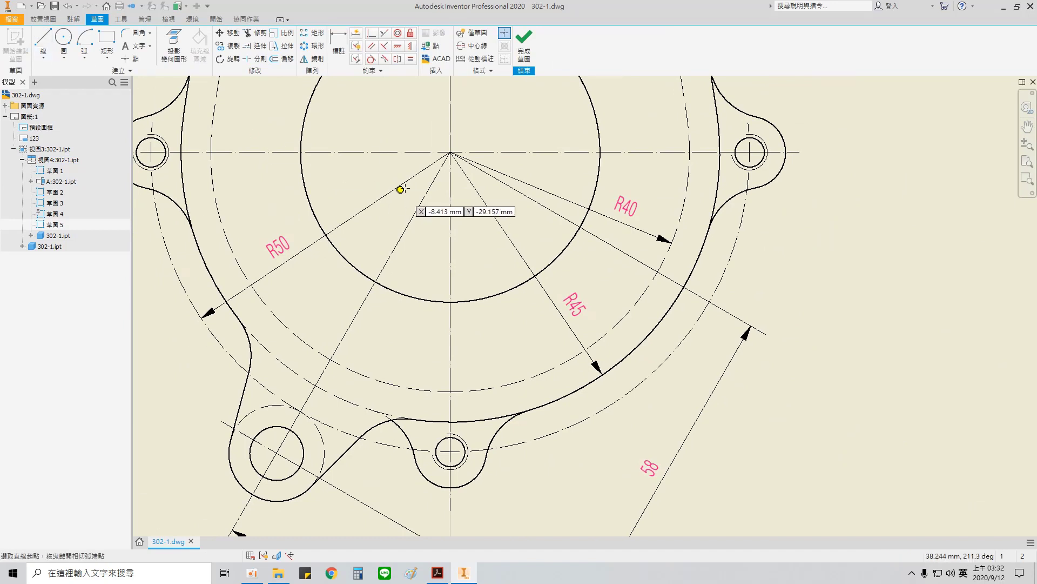
scroll(450, 152, "up", 3)
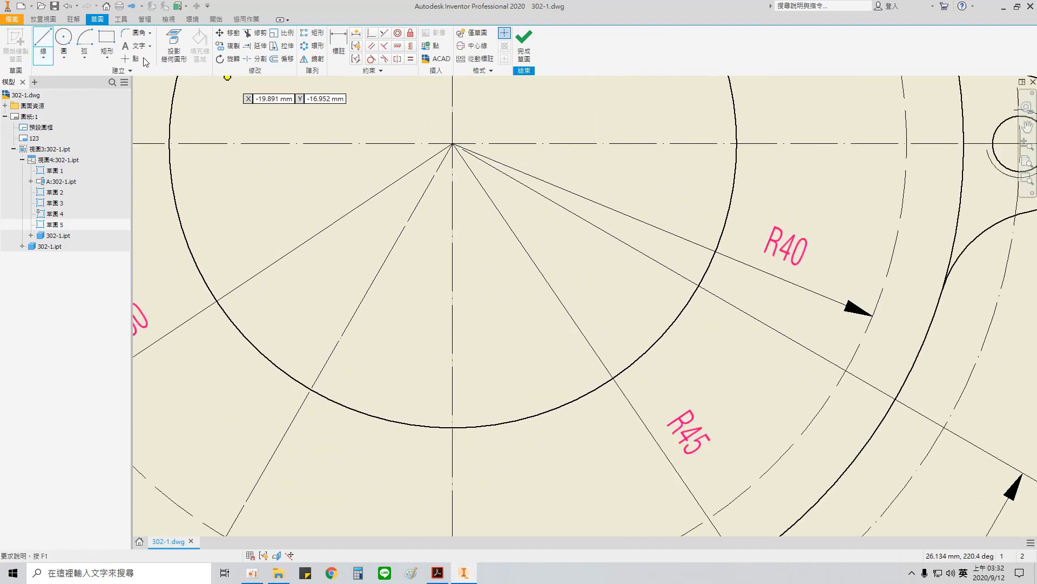
key("p")
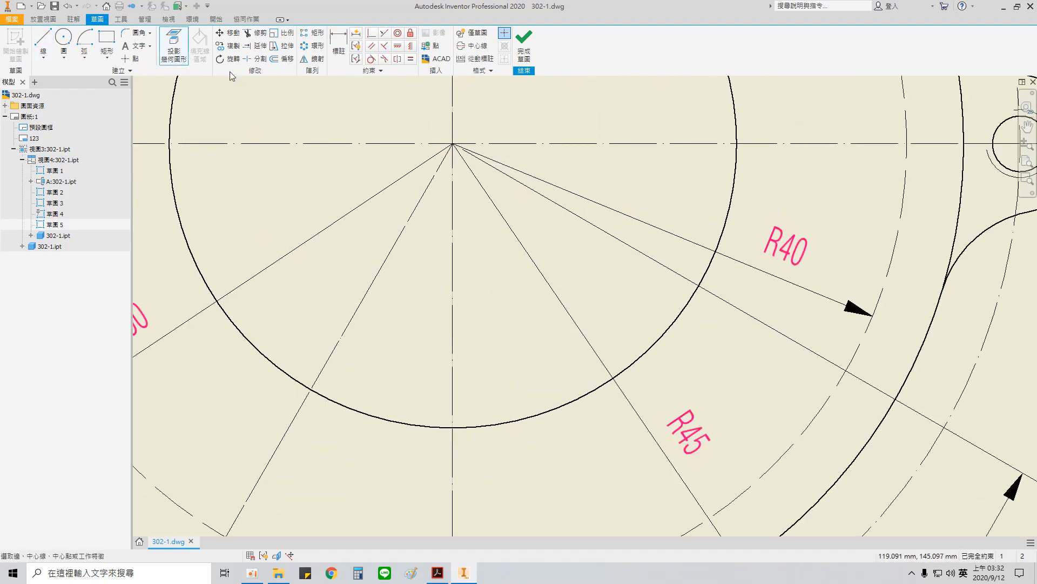
left_click(454, 143)
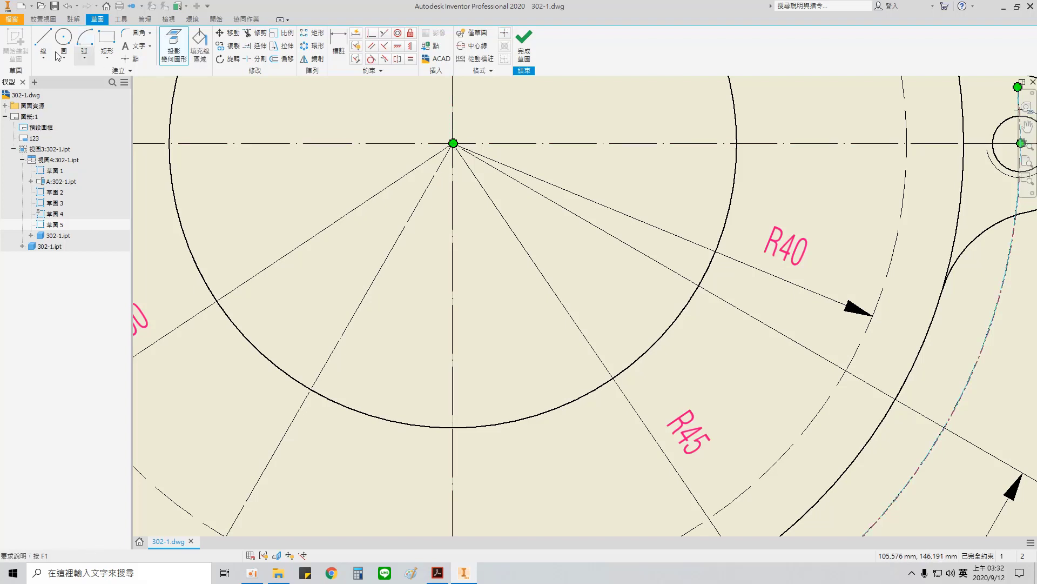
- Sketch a line from the large lower bore's centre to the lower ear hole's centre and finish the sketch
key("l")
left_click(452, 144)
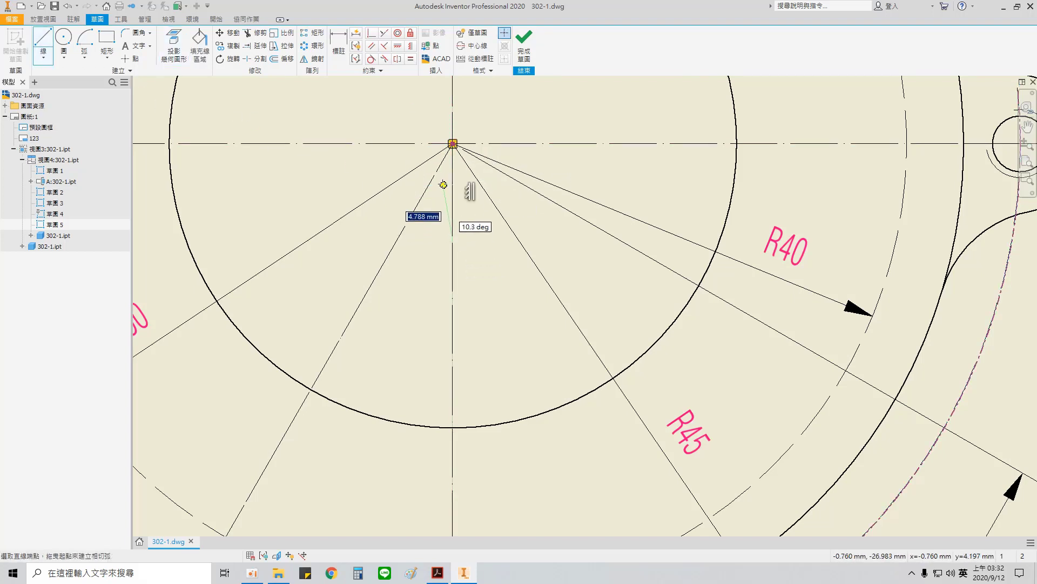
key("Escape")
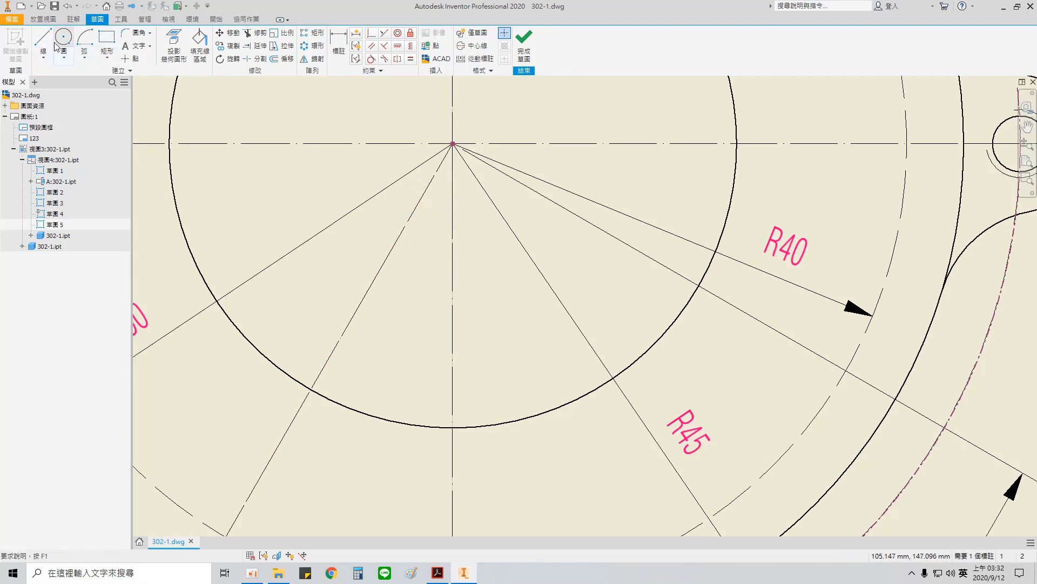
left_click(452, 144)
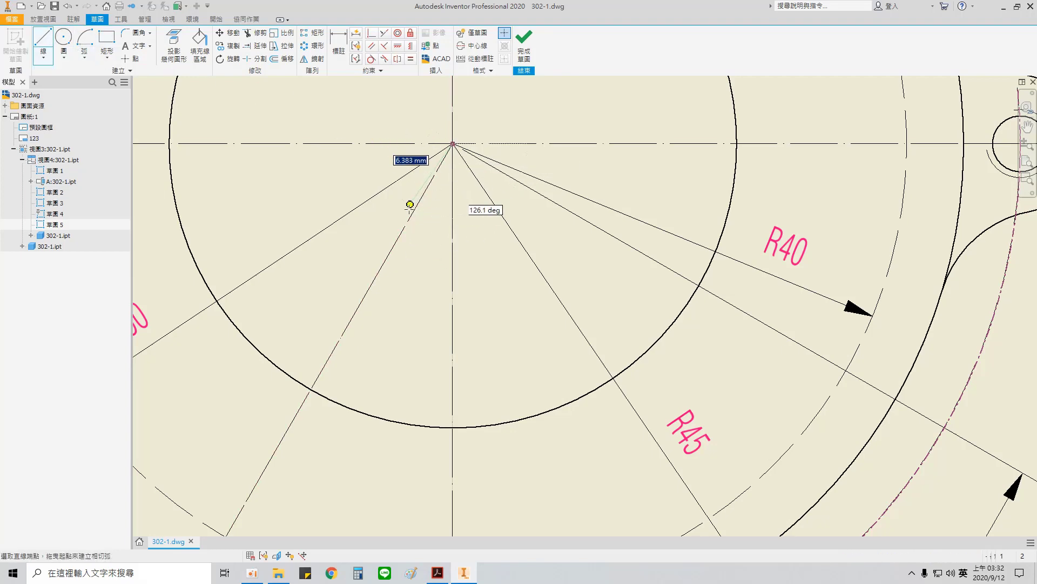
scroll(403, 255, "up", 4)
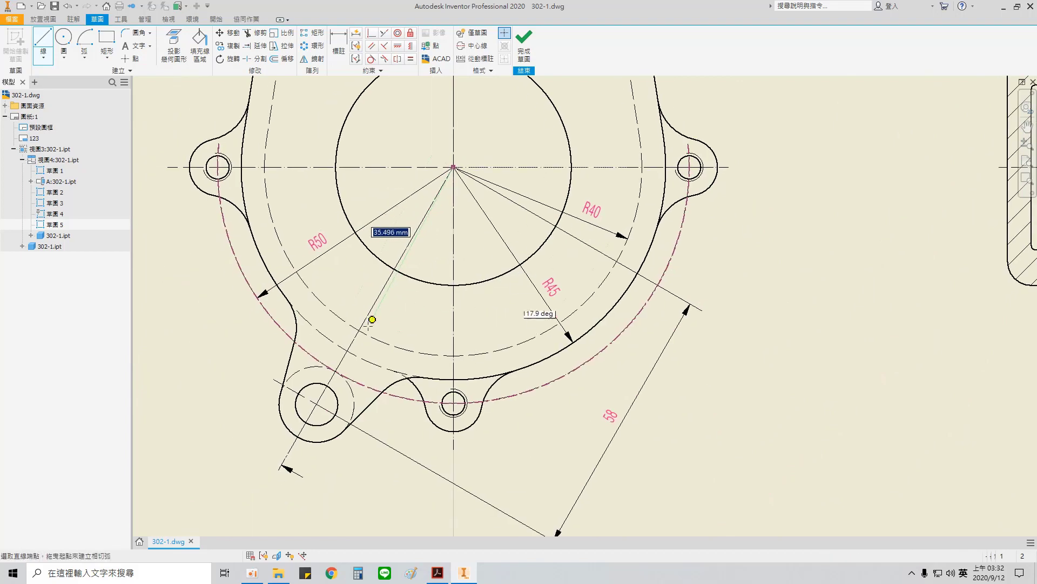
left_click(316, 405)
key("Escape")
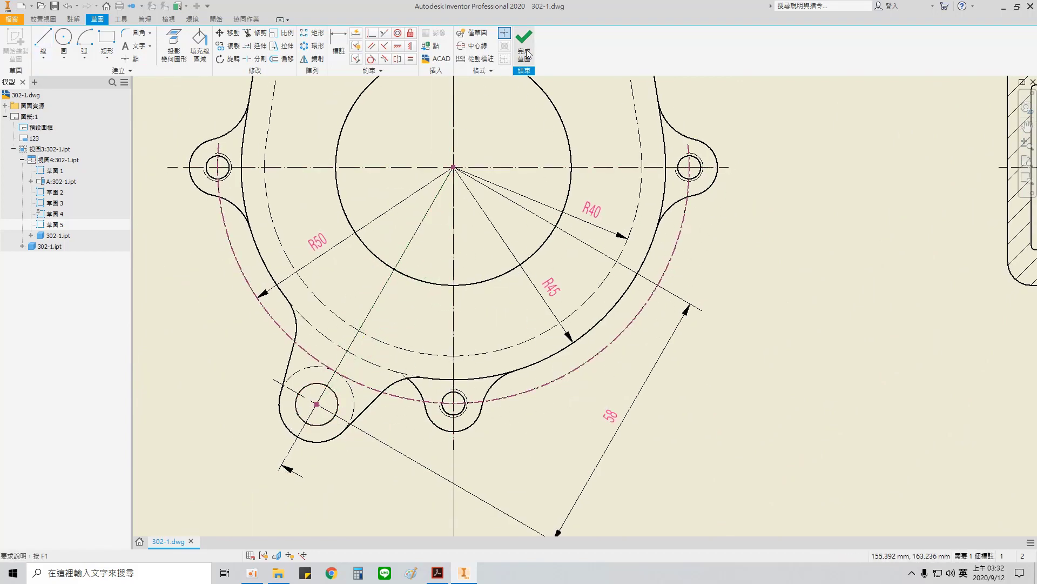
left_click(524, 43)
- Add an angular dimension between the lower ear's line and the vertical centreline, placed inside the large lower bore
left_click(12, 46)
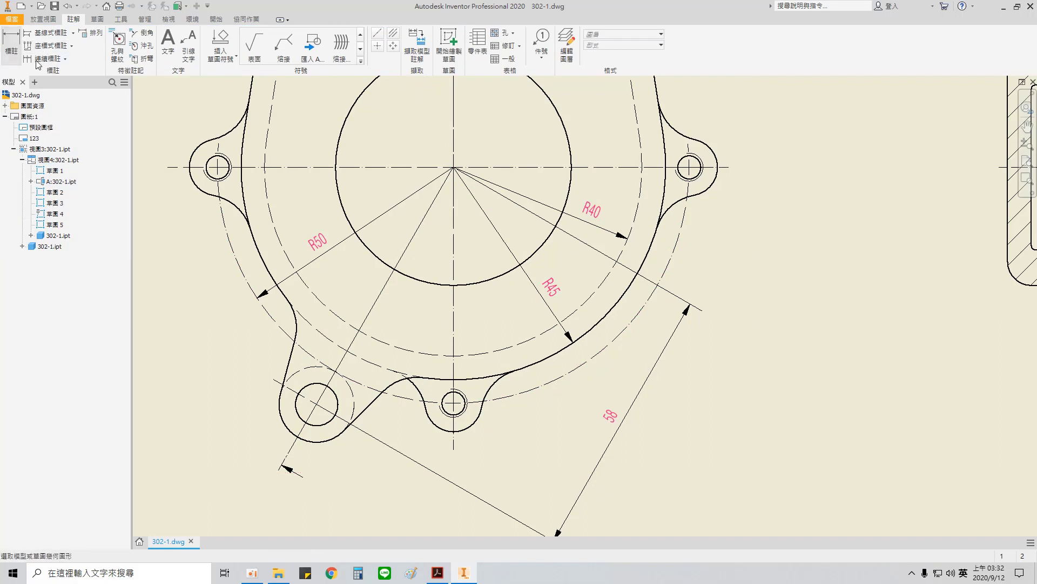
left_click(454, 194)
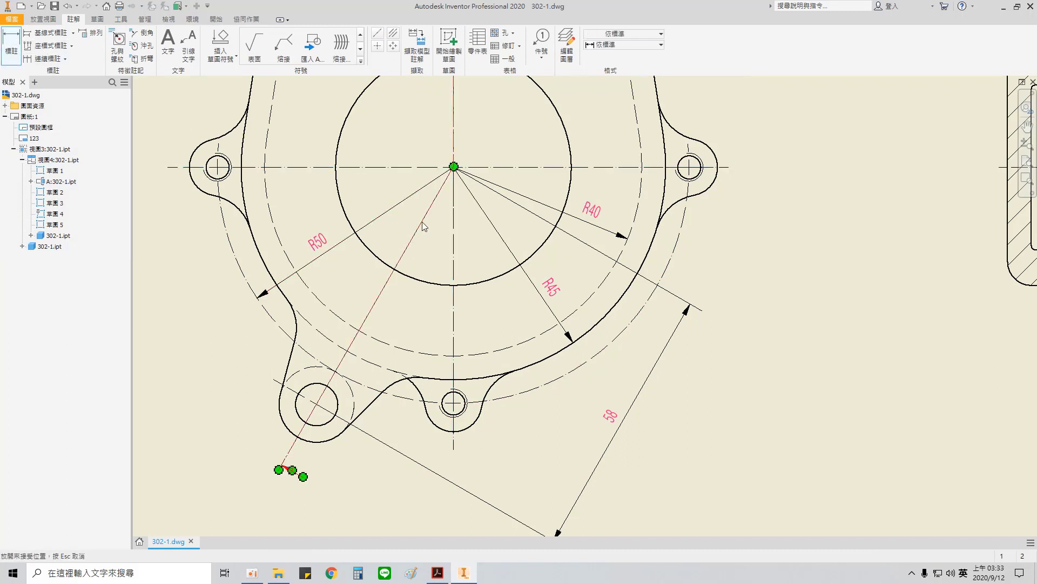
key("Escape")
left_click(414, 239)
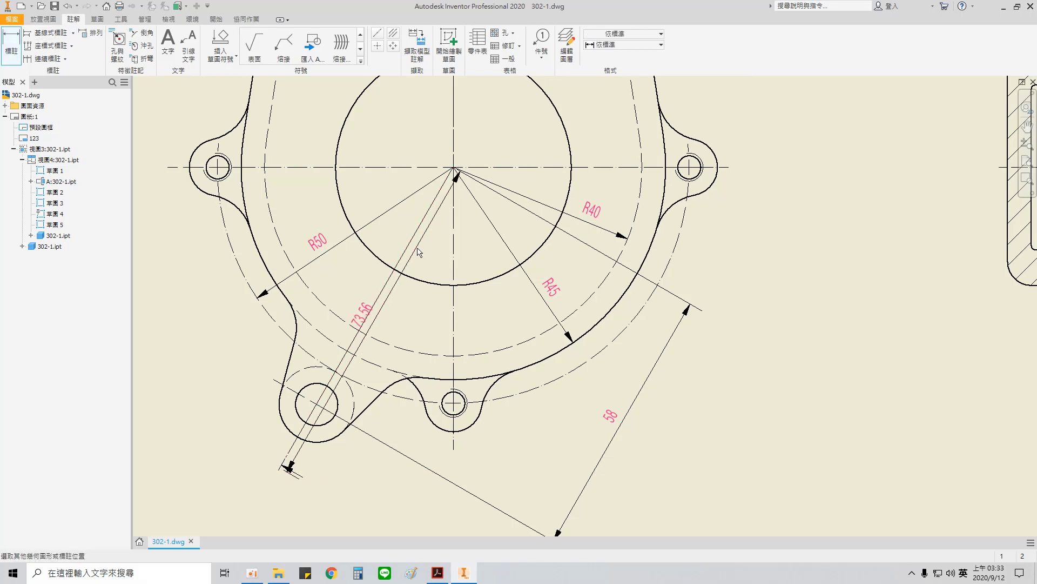
left_click(454, 238)
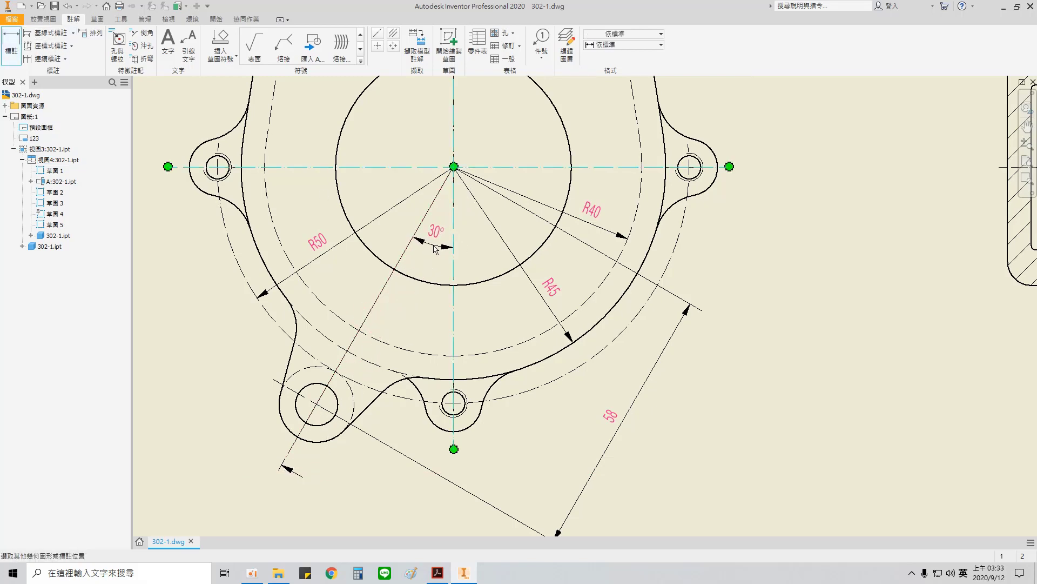
scroll(430, 245, "up", 3)
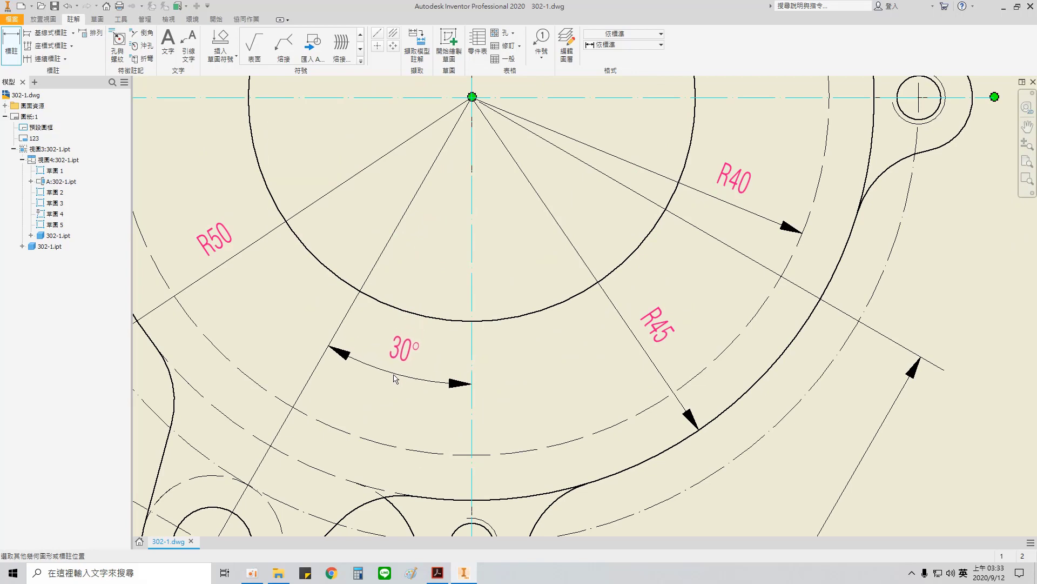
left_click(454, 300)
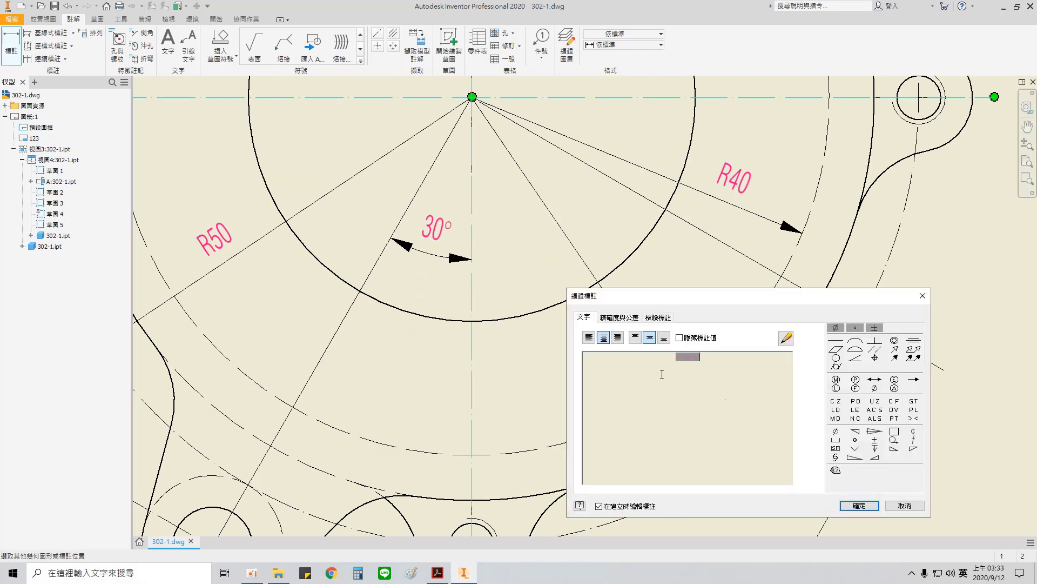
left_click(859, 505)
- Check the reference drawing and add an angular dimension between the vertical centreline and the upper ear's centreline, placed above the small bore's boss
scroll(621, 348, "down", 3)
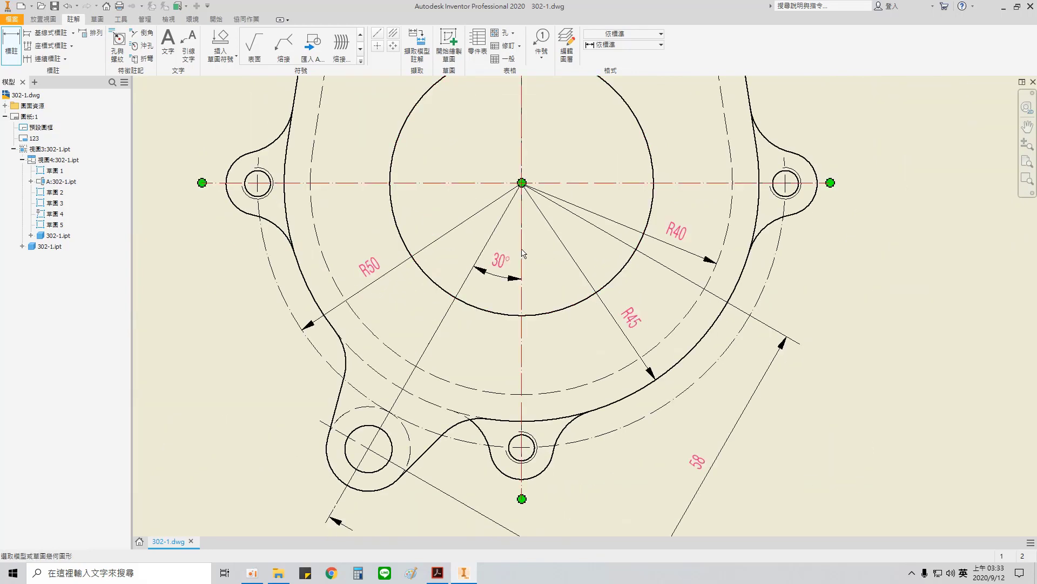
middle_click_drag(488, 274, 328, 397)
middle_click_drag(470, 108, 438, 316)
middle_click_drag(469, 267, 515, 405)
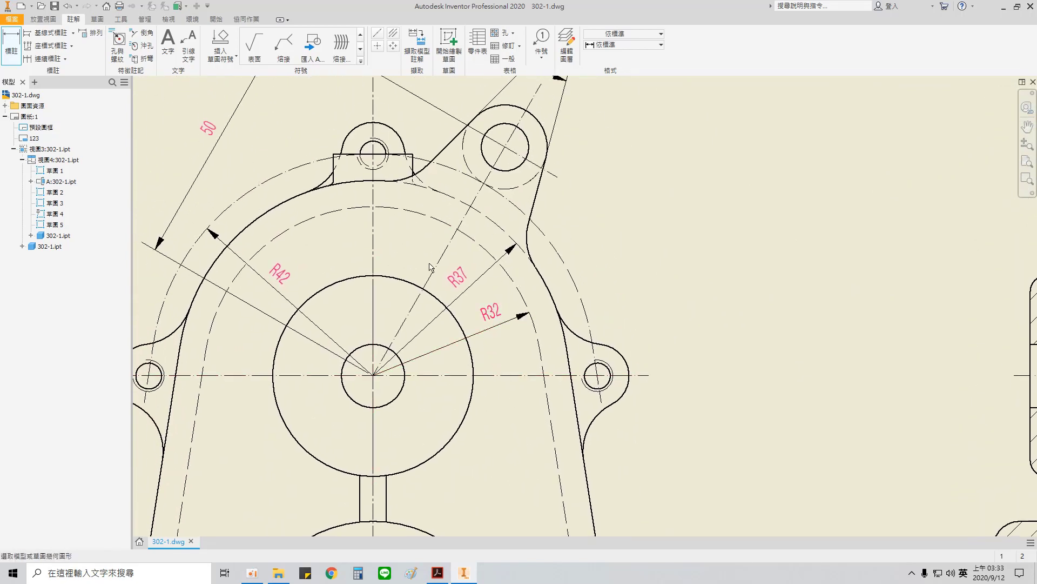
scroll(435, 267, "down", 4)
middle_click_drag(422, 369, 492, 219)
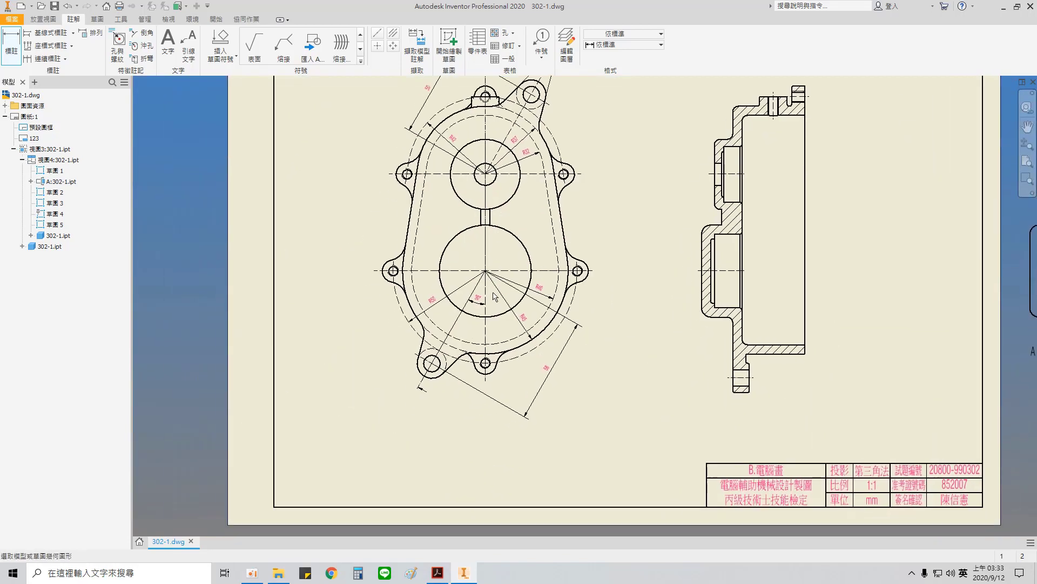
left_click(438, 572)
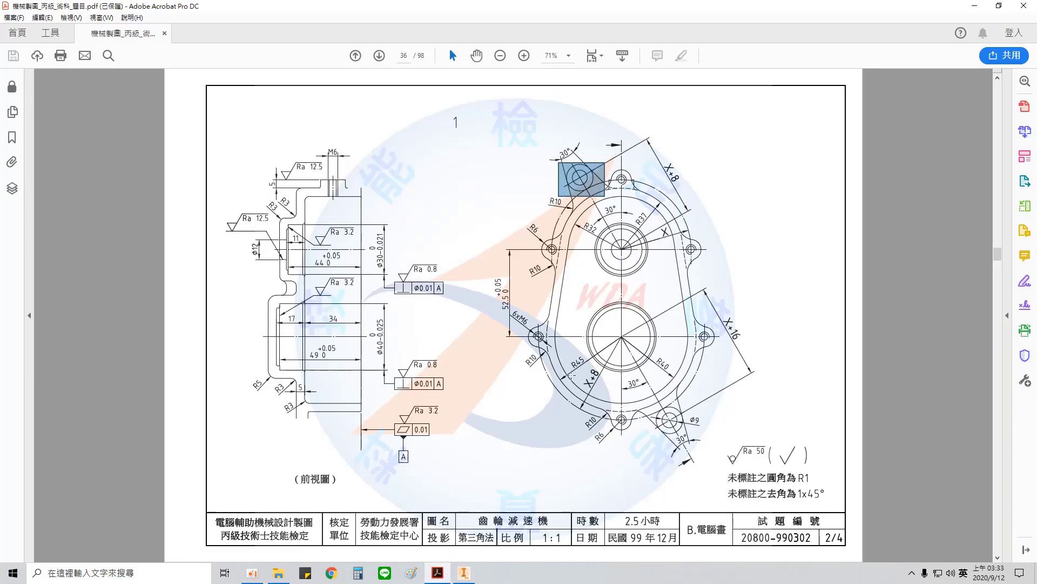
left_click(463, 572)
scroll(507, 170, "up", 5)
scroll(506, 170, "down", 4)
scroll(485, 336, "up", 3)
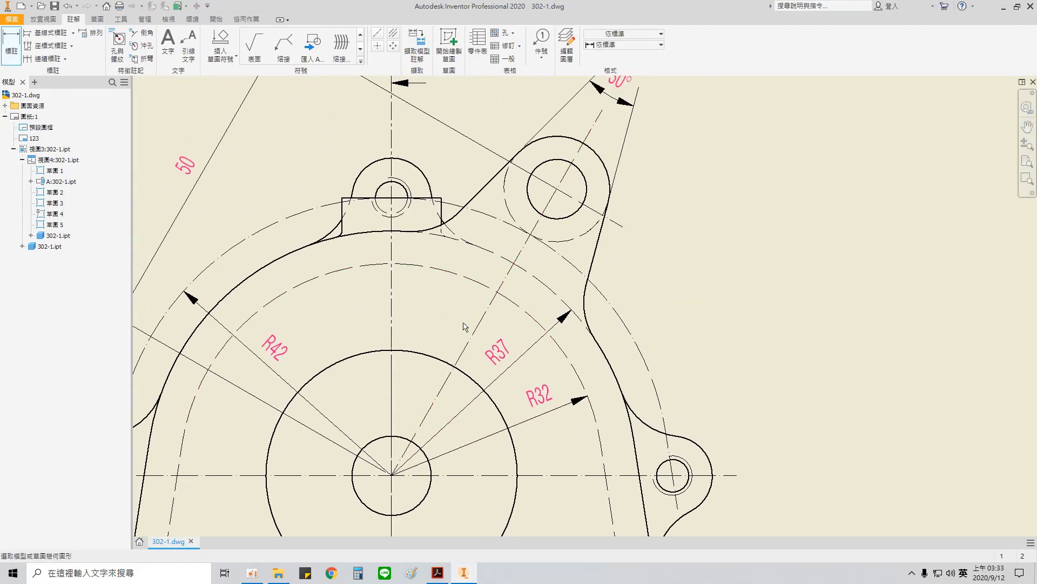
left_click(478, 333)
left_click(392, 323)
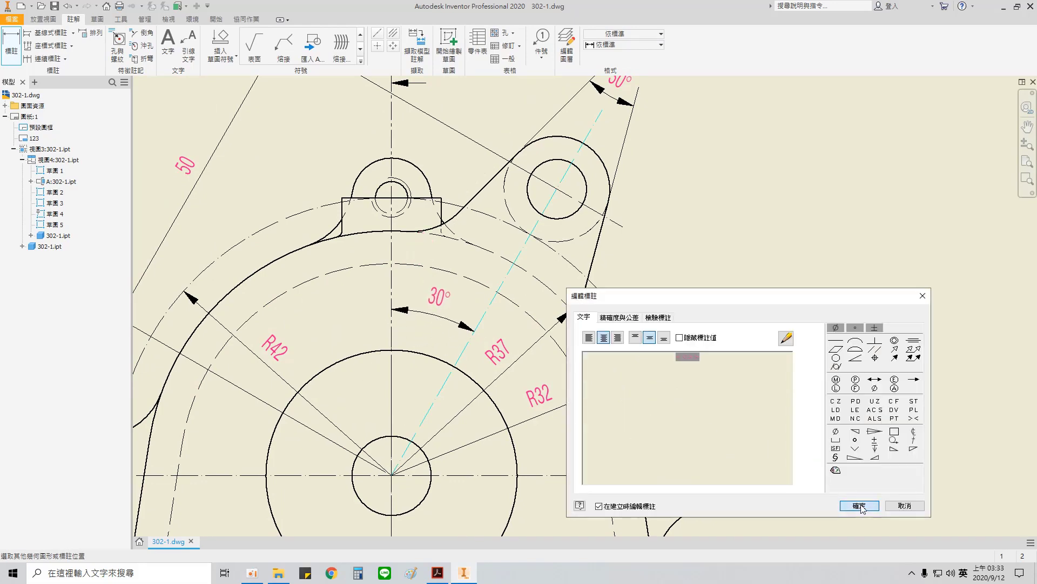
left_click(861, 508)
mouse_move(463, 436)
middle_mouse_down()
mouse_move(500, 277)
mouse_move(491, 265)
middle_mouse_up()
scroll(463, 421, "down", 3)
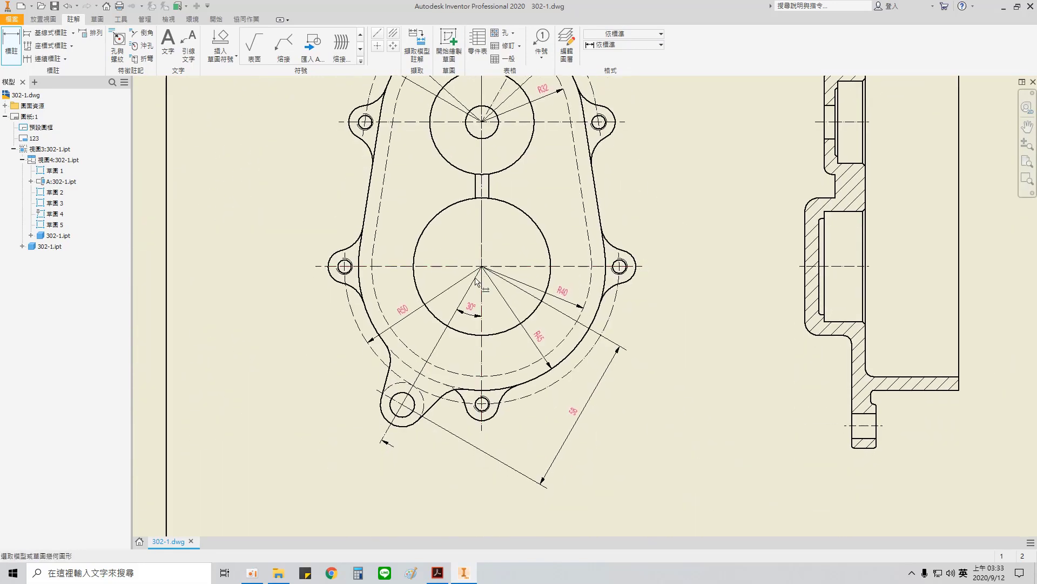
scroll(430, 405, "up", 5)
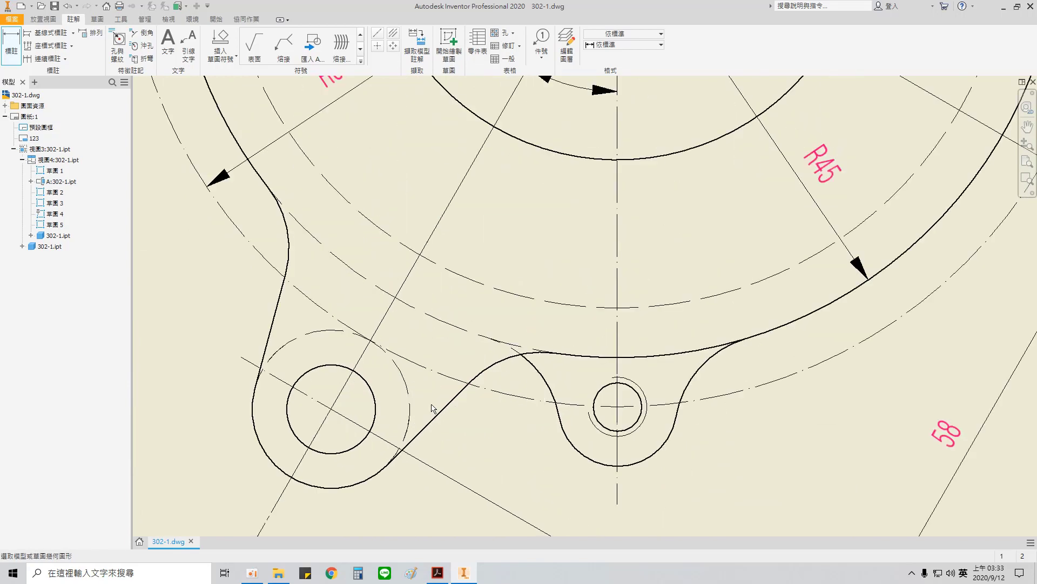
left_click(439, 410)
left_click(270, 335)
middle_click_drag(284, 379, 333, 309)
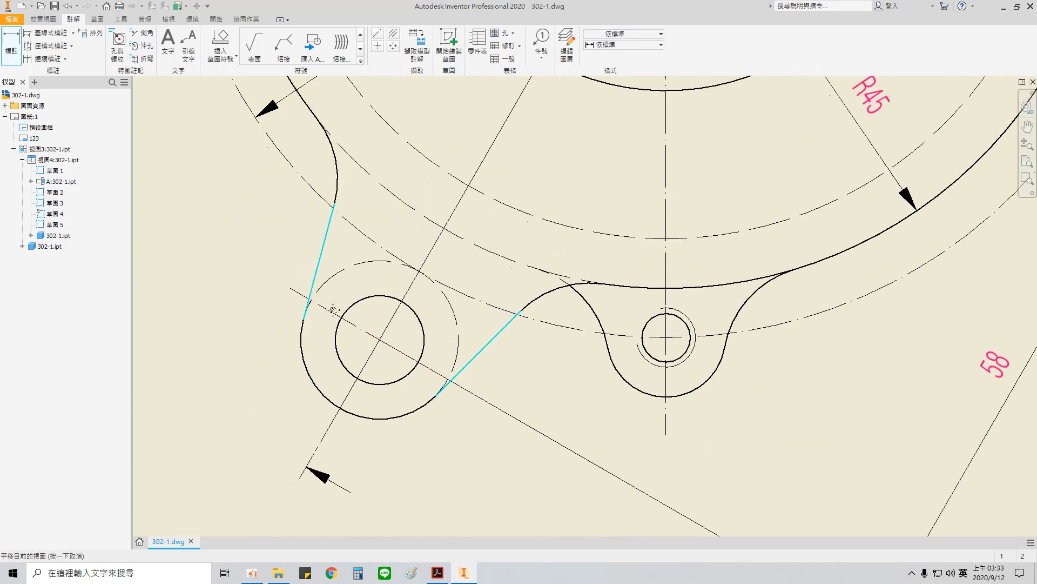
key("Escape")
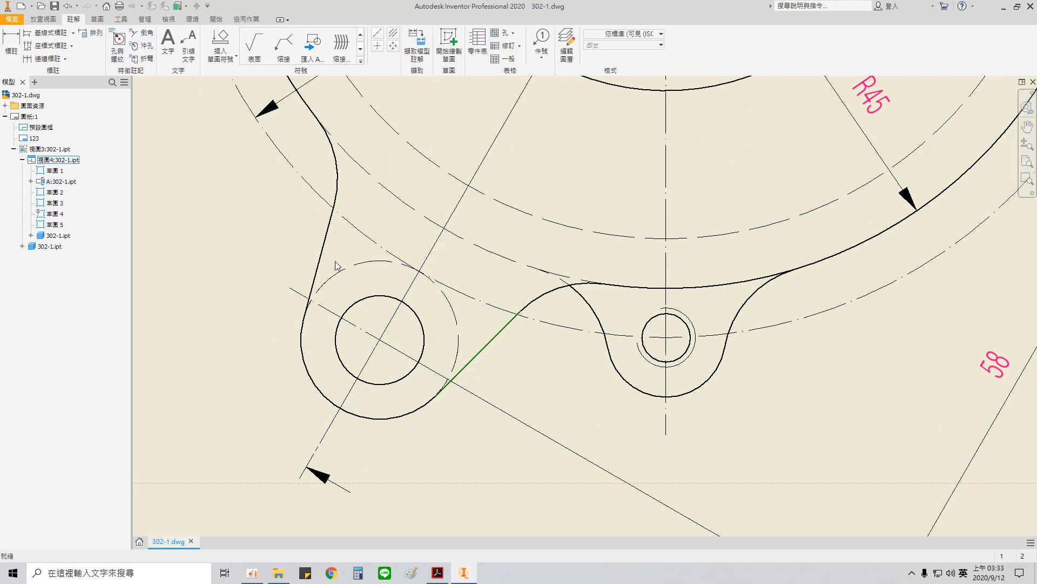
- Add an angular dimension between the lower ear's two straight edges, placed inside the housing outline
key("d")
left_click(496, 335)
left_click(324, 248)
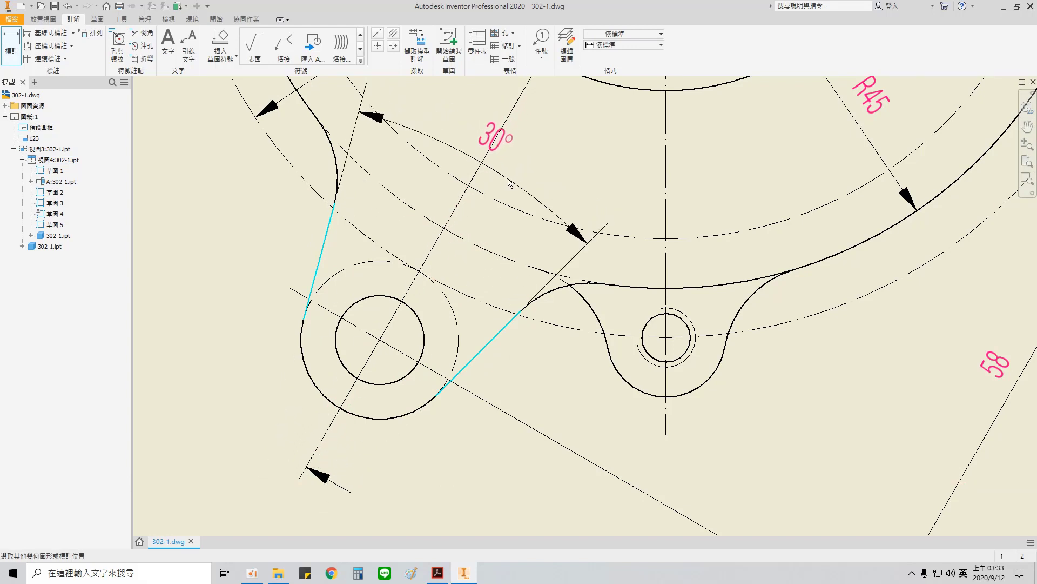
left_click(510, 183)
left_click(860, 505)
scroll(528, 243, "down", 3)
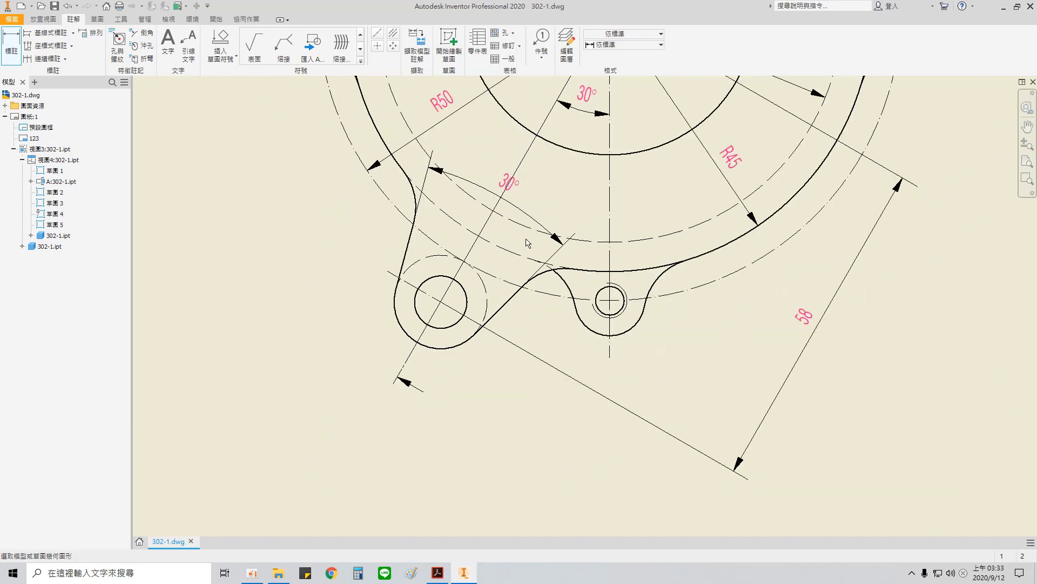
left_click(395, 381)
- Open the part model 302-1.ipt from the side view and switch to it
middle_click_drag(623, 229, 380, 480)
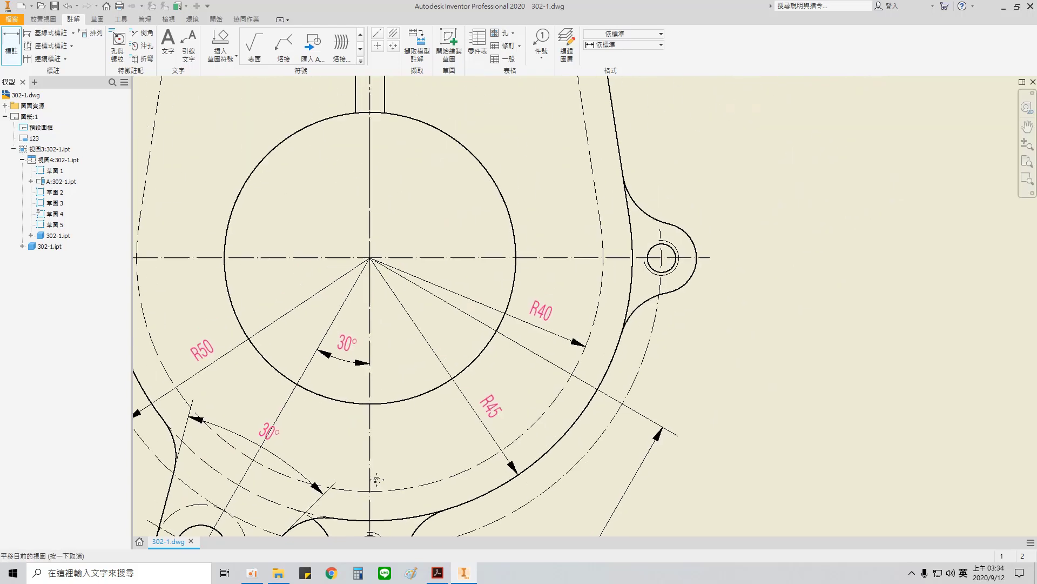
middle_click_drag(466, 231, 508, 376)
scroll(456, 244, "down", 3)
scroll(453, 241, "up", 2)
scroll(488, 242, "up", 3)
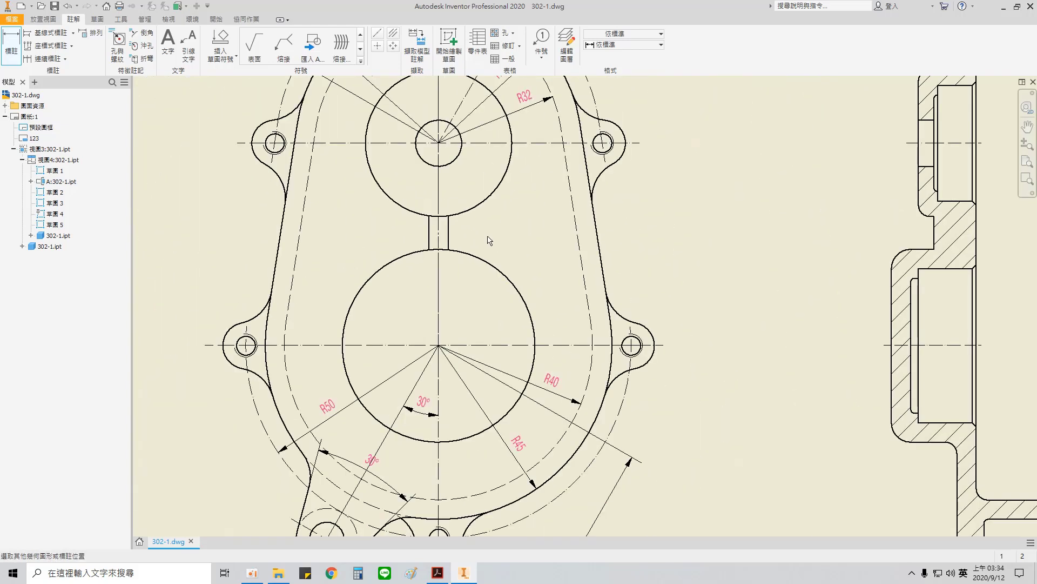
middle_click_drag(488, 242, 402, 363)
scroll(528, 174, "up", 2)
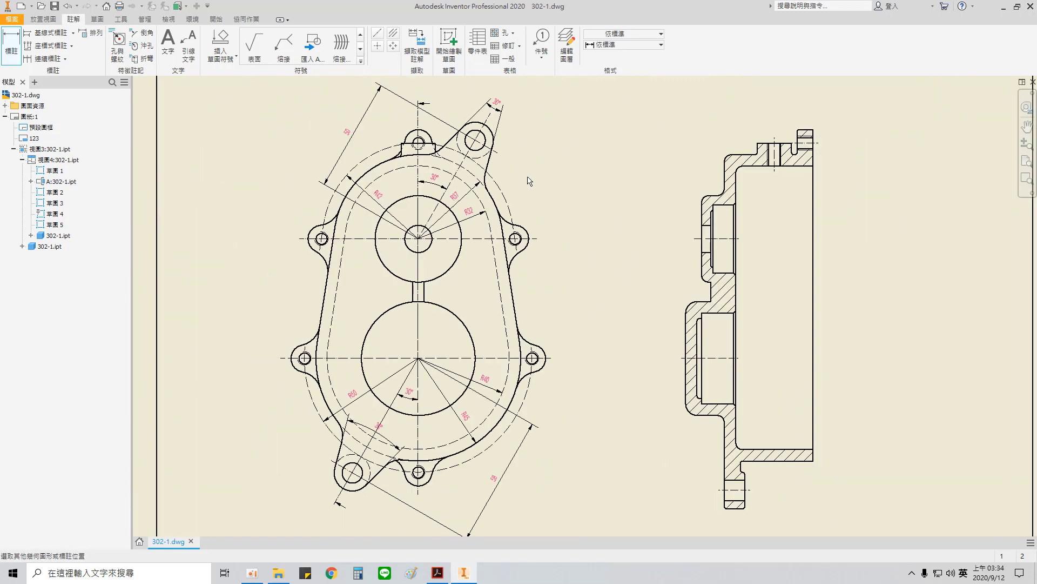
key("Escape")
right_click(525, 142)
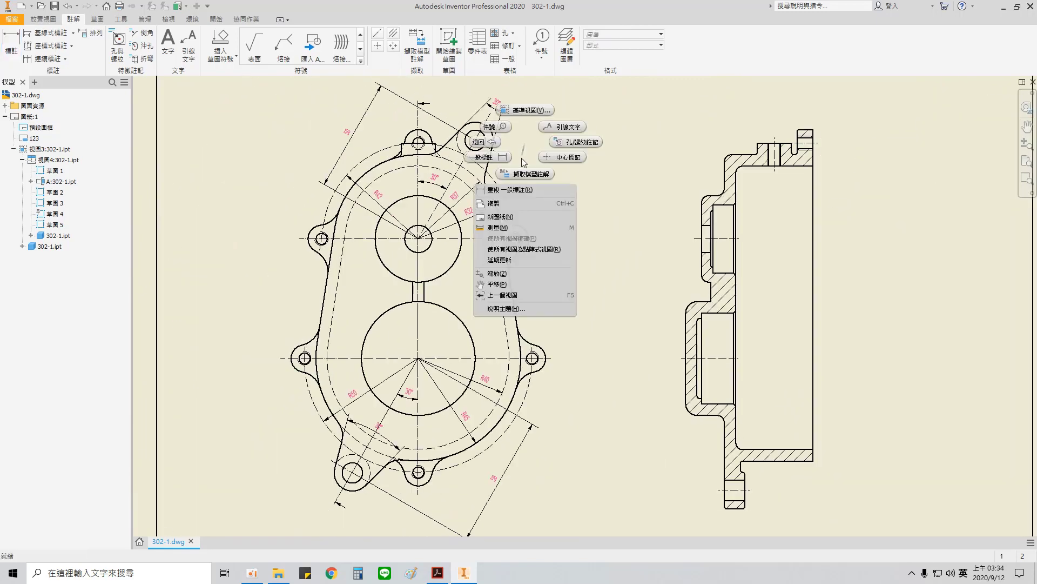
key("Escape")
right_click(528, 170)
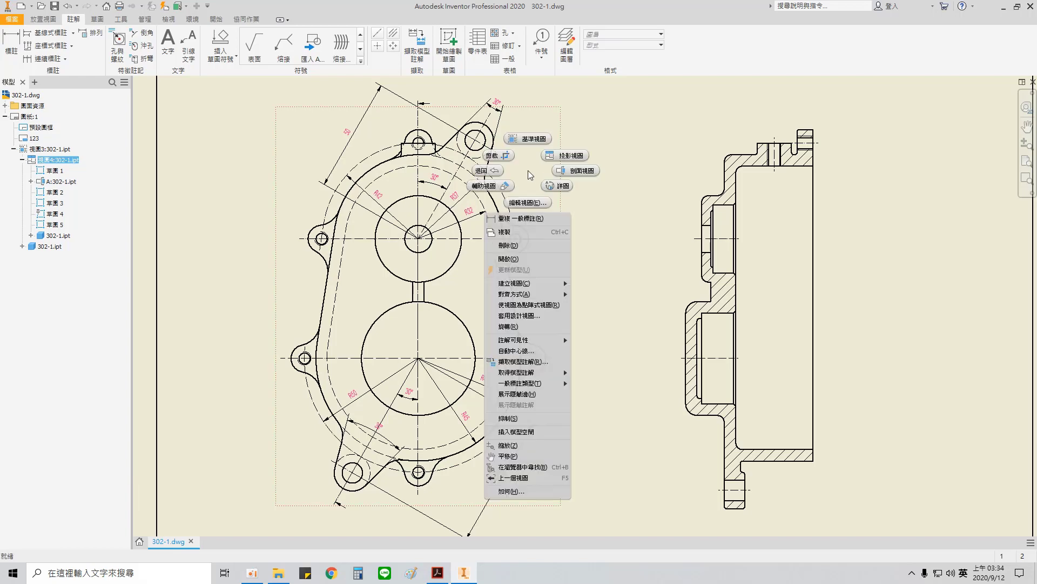
left_click(522, 260)
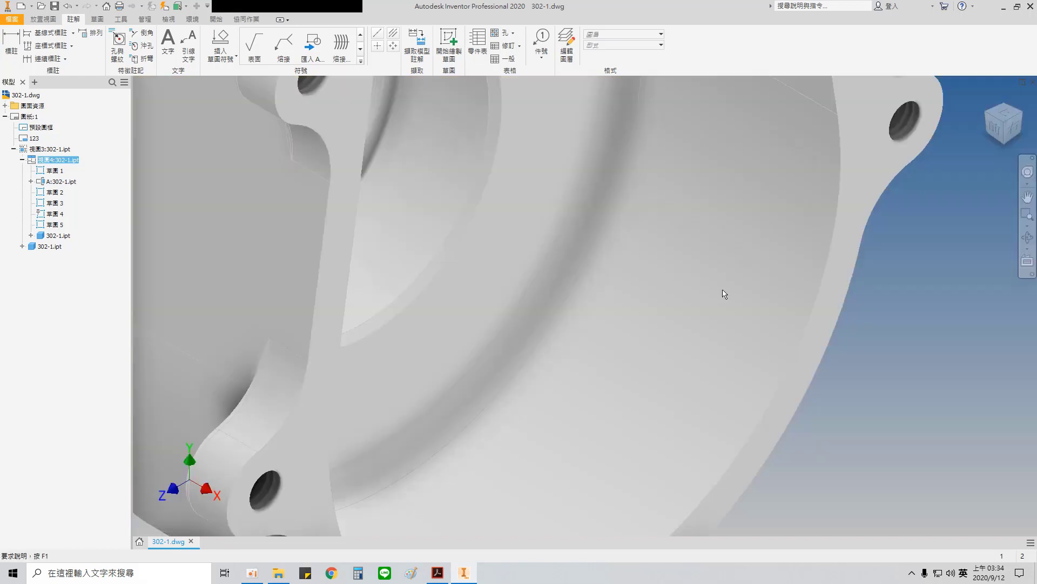
key("ctrl+Tab")
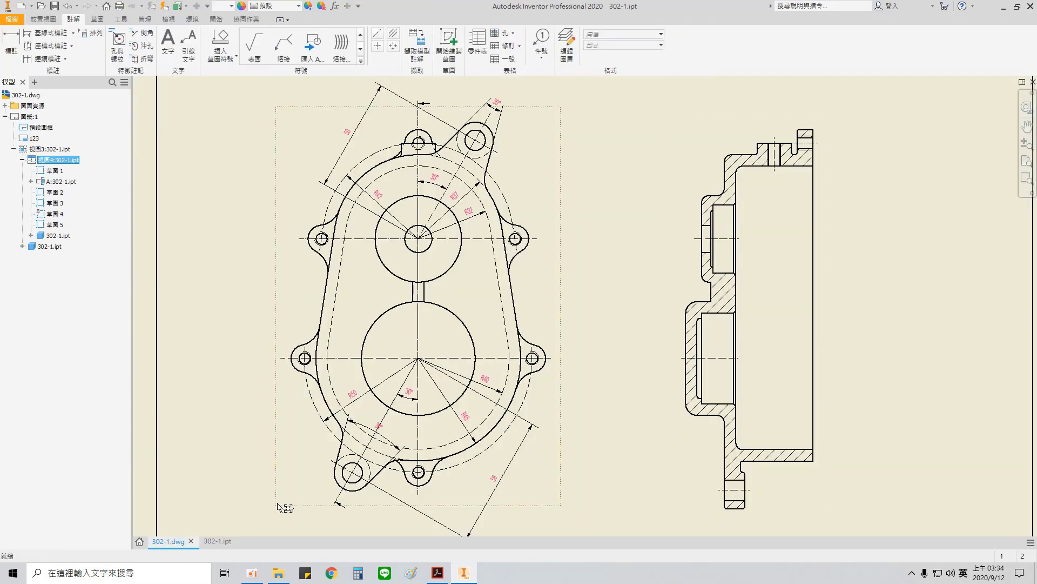
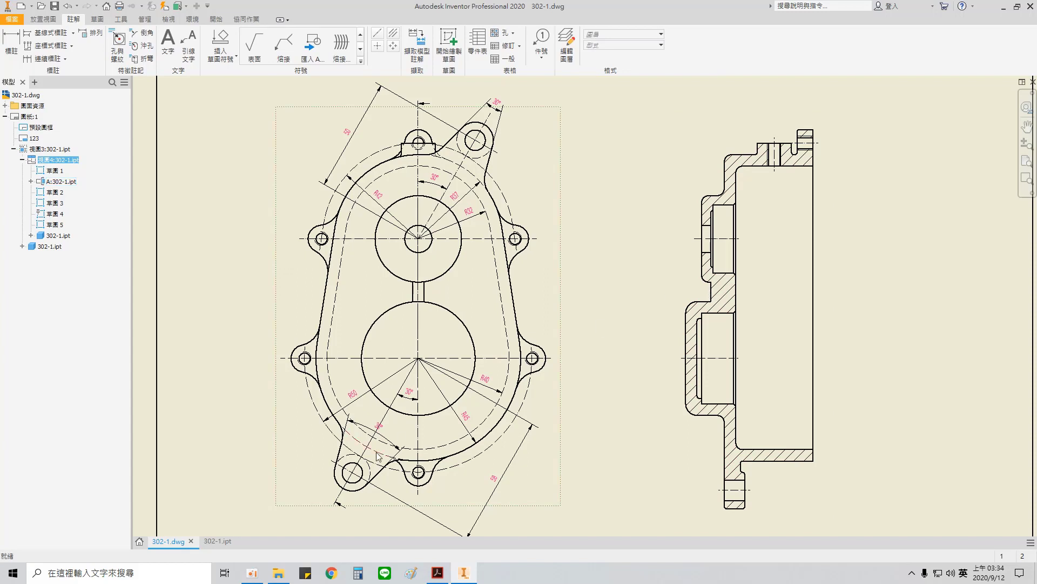
left_click(217, 541)
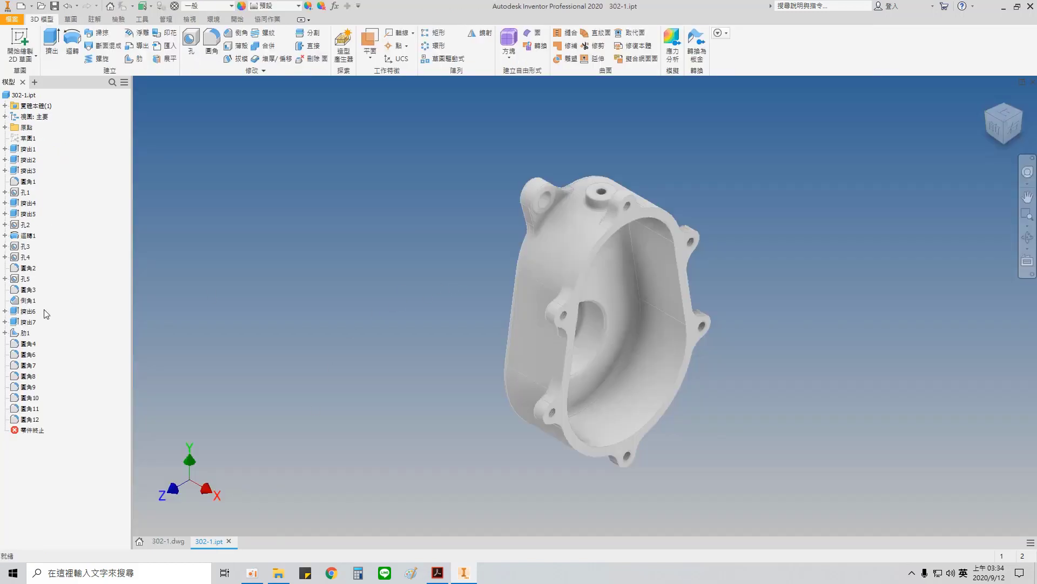
- Suppress the rib feature between the two bosses and return to the drawing 302-1.dwg
middle_click_drag(453, 356, 537, 347, "shift")
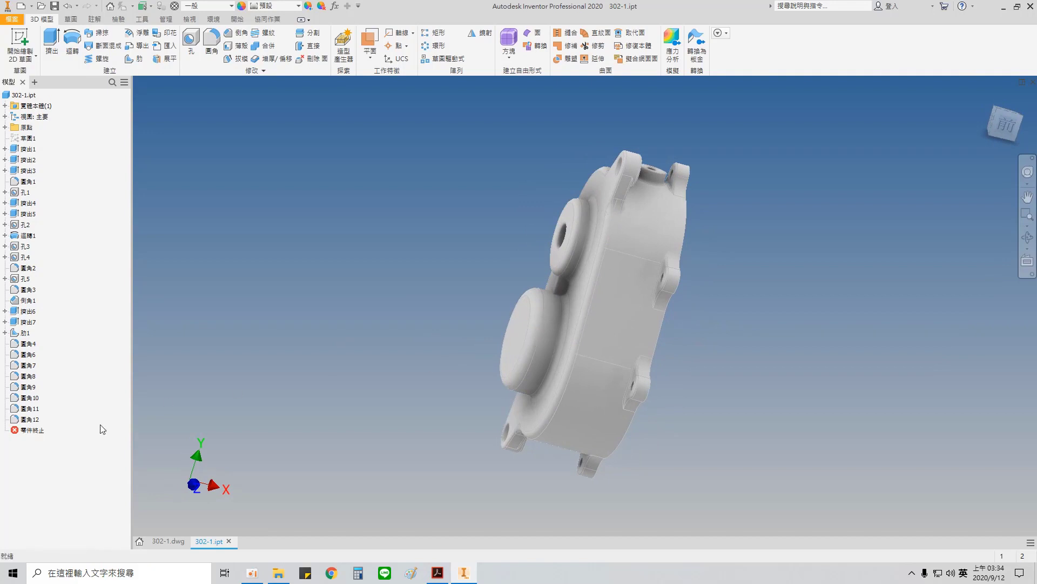
left_click(28, 335)
right_click(28, 335)
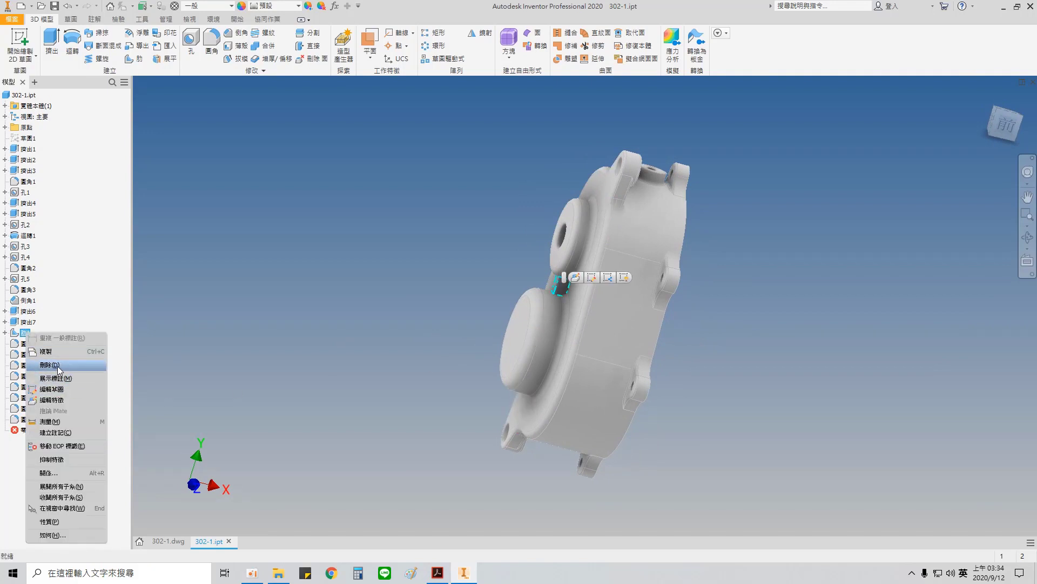
left_click(68, 462)
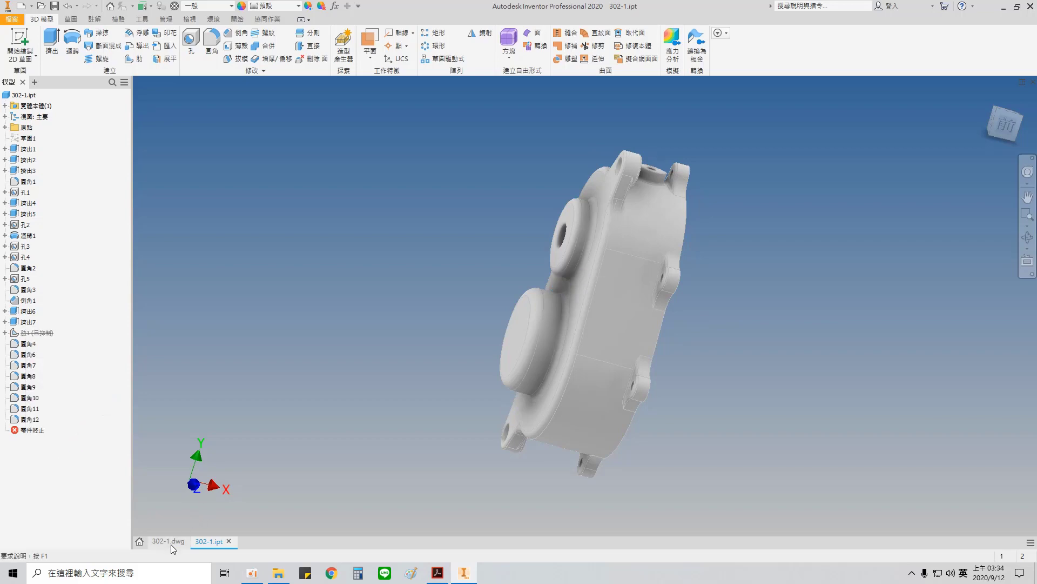
left_click(170, 543)
- Start a sketch on the side view and project the vertical centreline between the two bosses
scroll(443, 299, "up", 2)
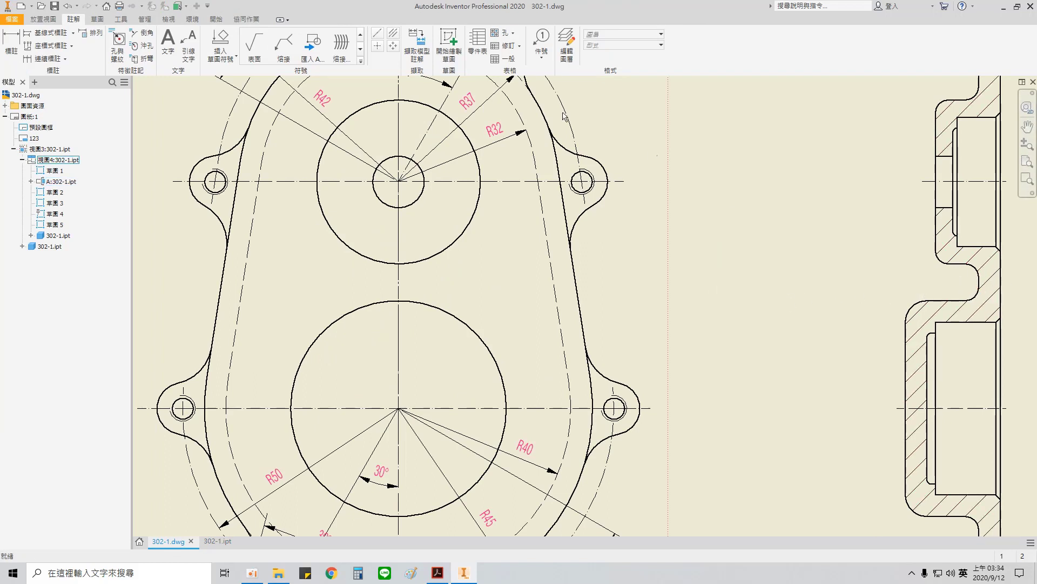
left_click(449, 46)
left_click(423, 297)
middle_click_drag(403, 270, 538, 262)
scroll(538, 261, "up", 5)
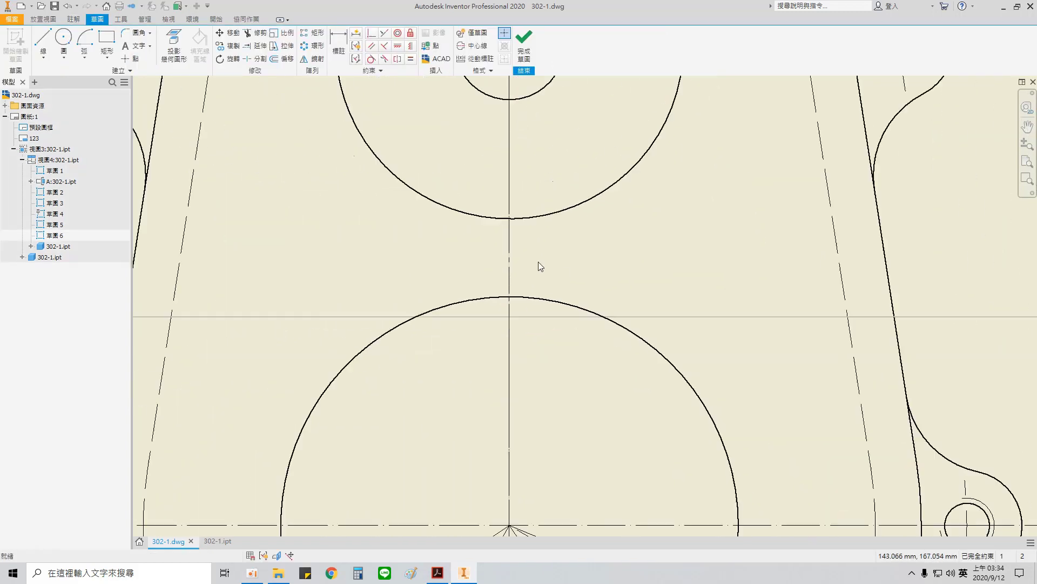
scroll(544, 252, "down", 4)
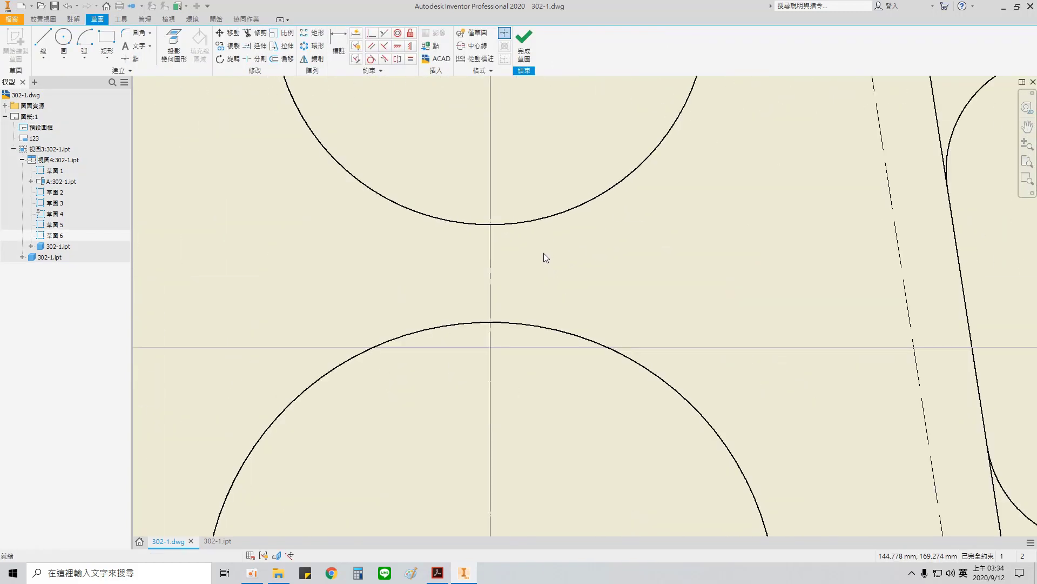
left_click_drag(490, 250, 494, 274)
left_click(174, 45)
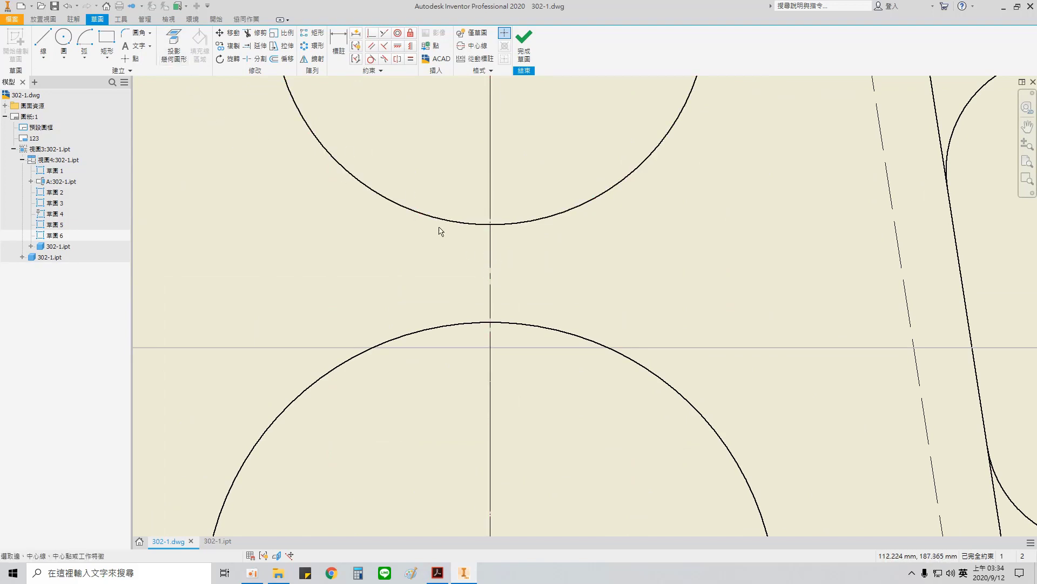
left_click(491, 253)
- Draw two vertical lines, one on each side of the centreline, connecting the upper boss circle to the lower boss circle
left_click(43, 44)
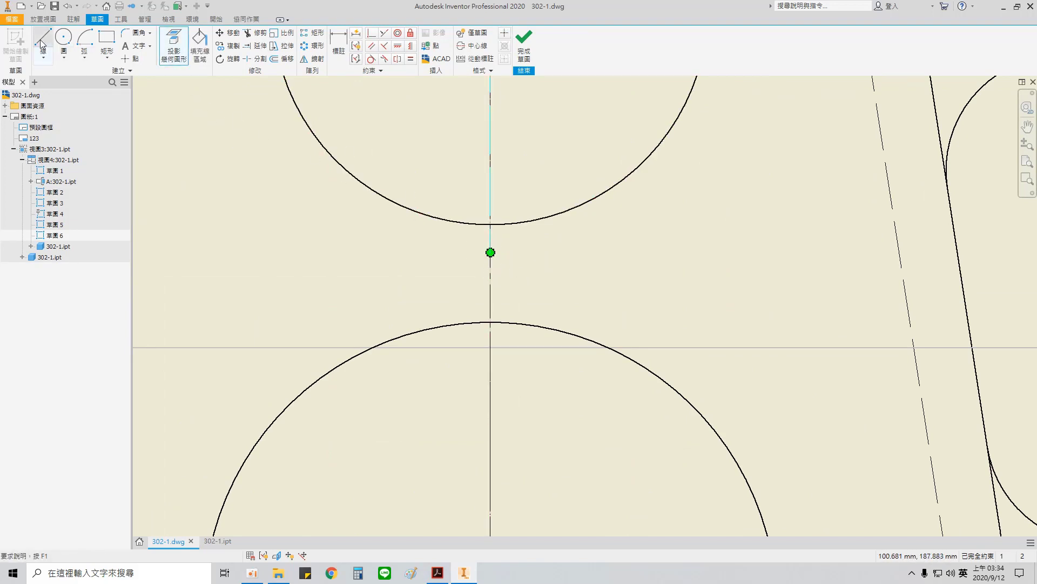
left_click(448, 219)
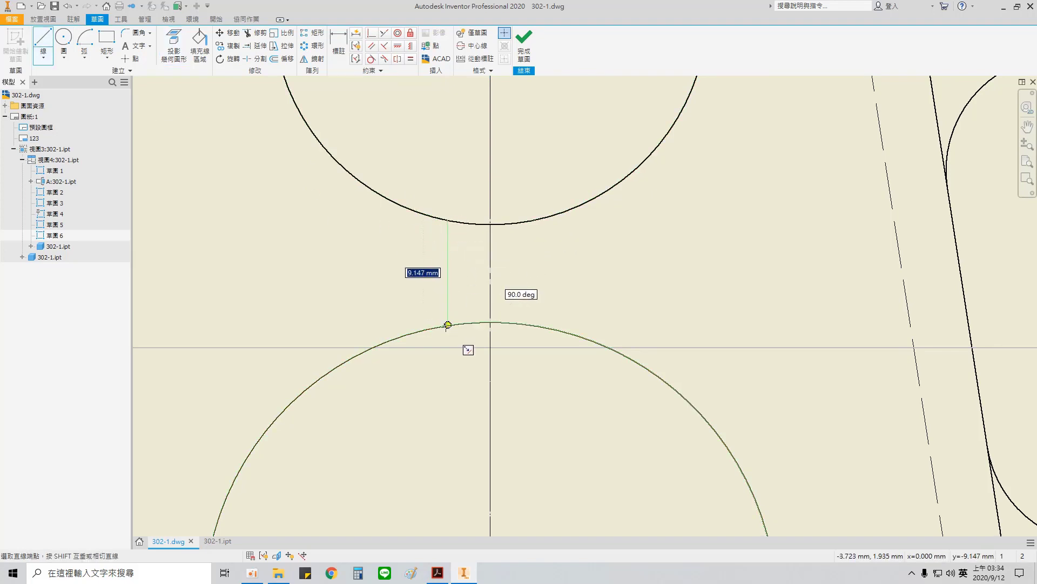
double_click(448, 325)
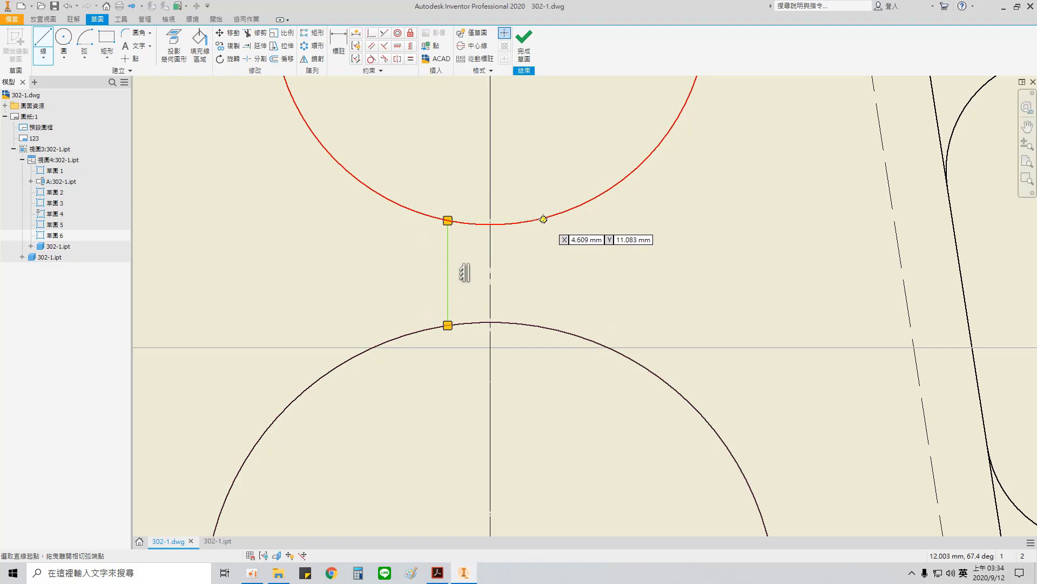
left_click(545, 216)
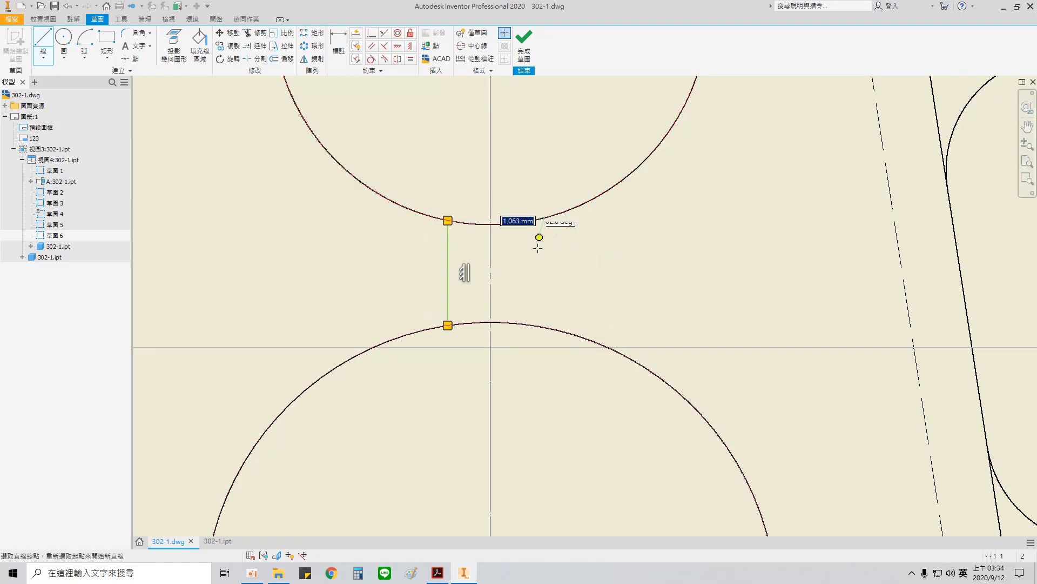
left_click(544, 326)
key("Escape")
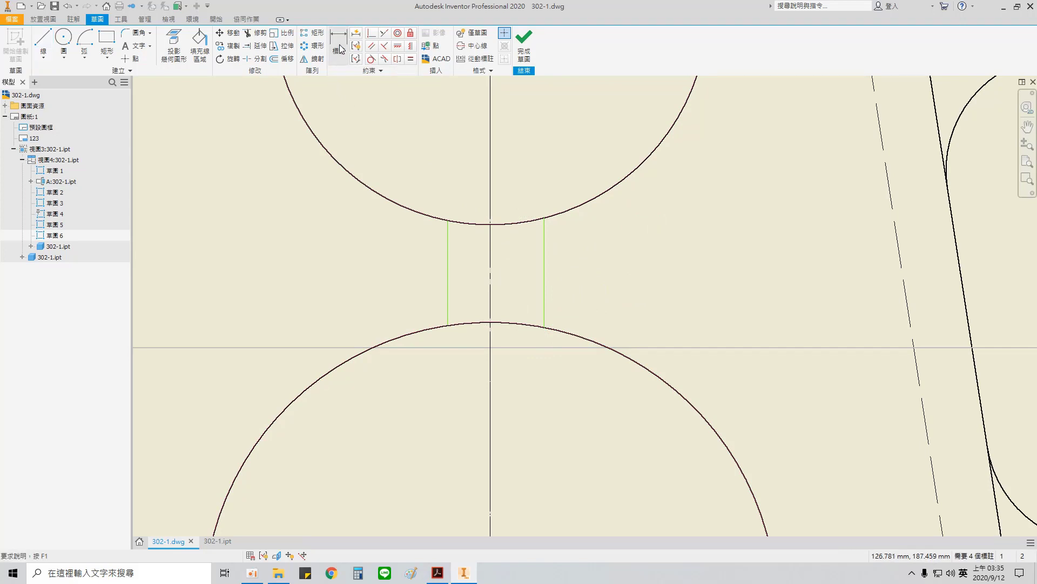
left_click(341, 49)
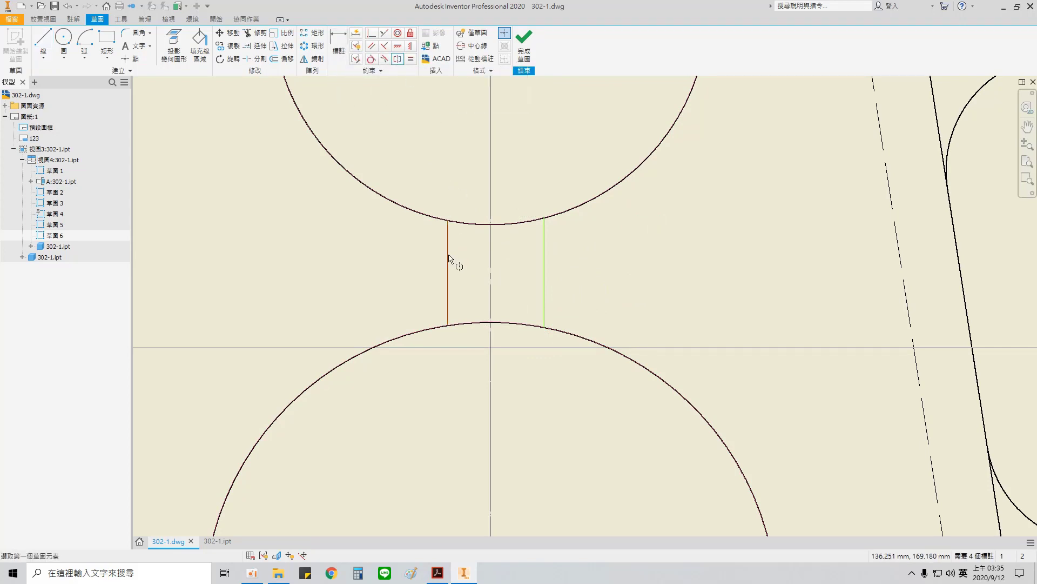
left_click(448, 258)
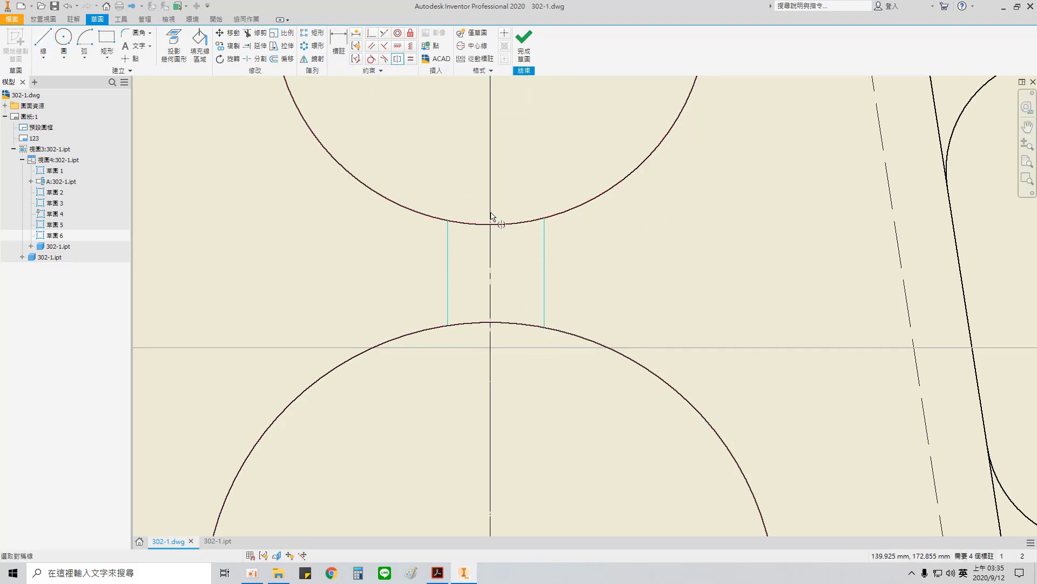
key("Escape")
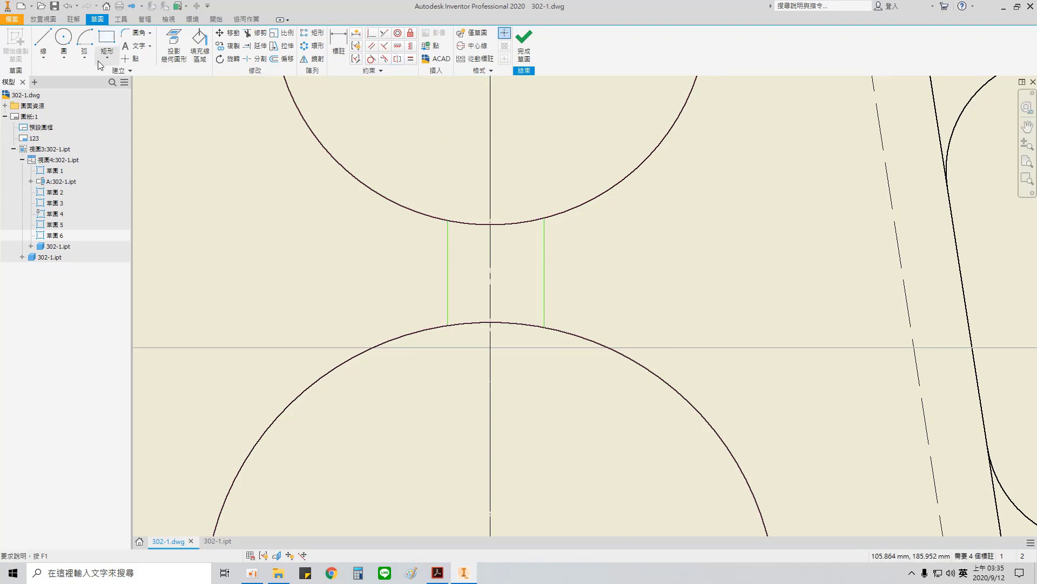
- Draw a vertical line from the small bore's centre down to the top of the lower boss circle
left_click(43, 42)
scroll(451, 185, "up", 3)
middle_click_drag(472, 138, 478, 186)
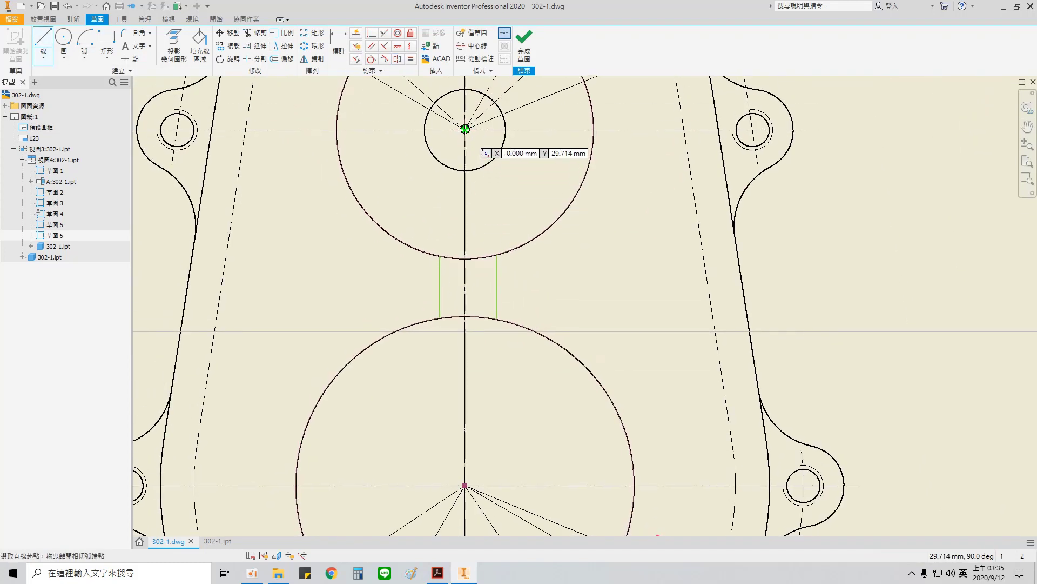
left_click(465, 130)
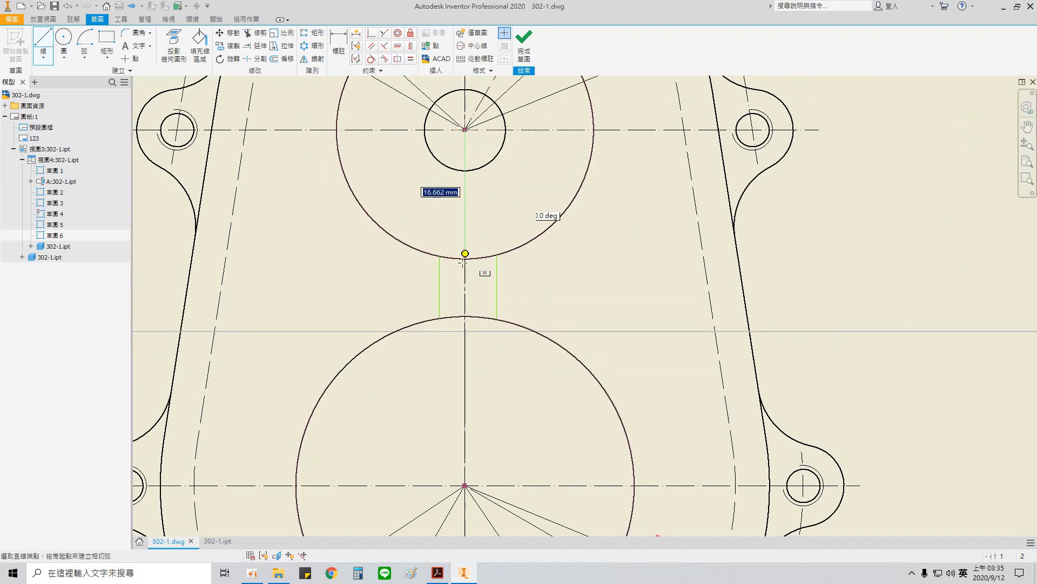
left_click(465, 317)
key("Escape")
- Apply a symmetric constraint to the two outer vertical lines about the central vertical line
scroll(480, 294, "down", 4)
left_click(341, 57)
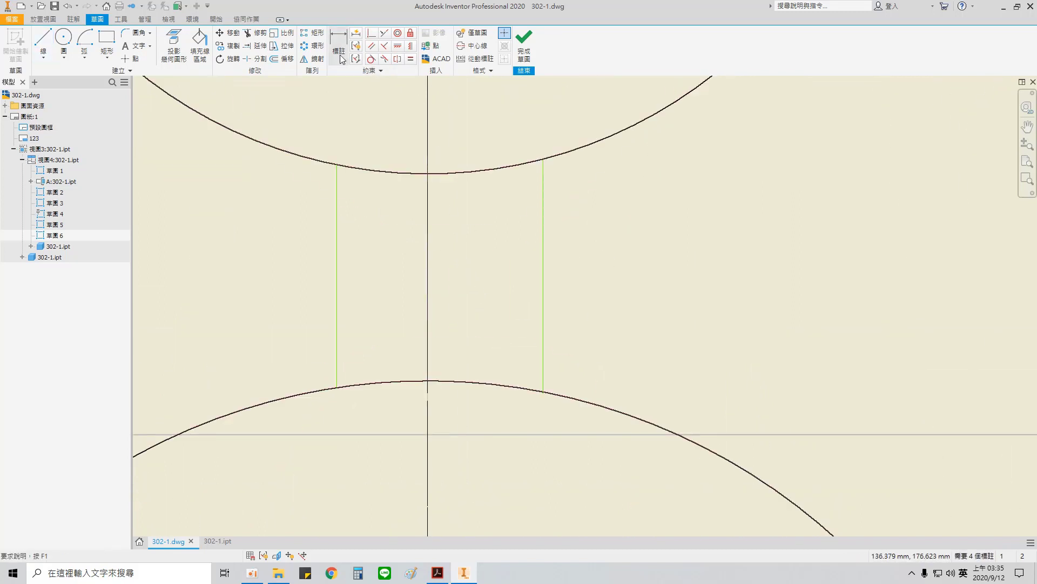
left_click(399, 58)
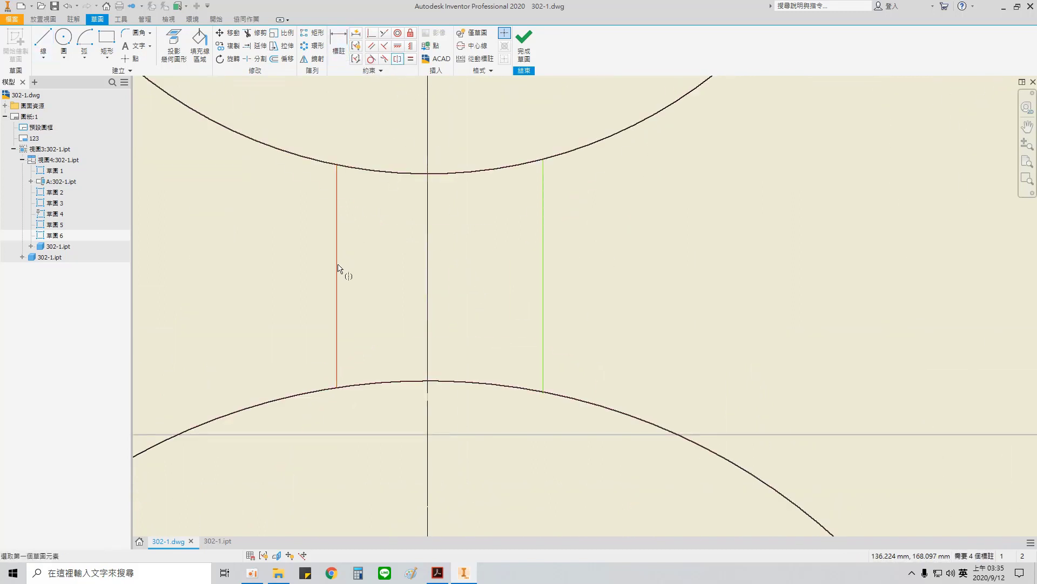
left_click(338, 273)
left_click(543, 302)
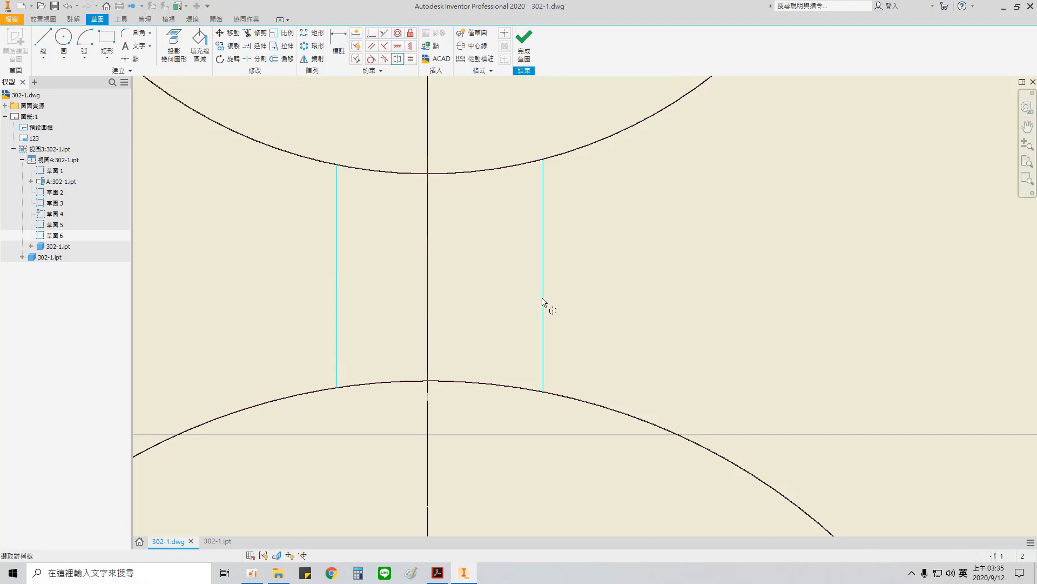
left_click(428, 303)
- Dimension the spacing between the two outer vertical lines and set it to 5 mm
left_click(339, 46)
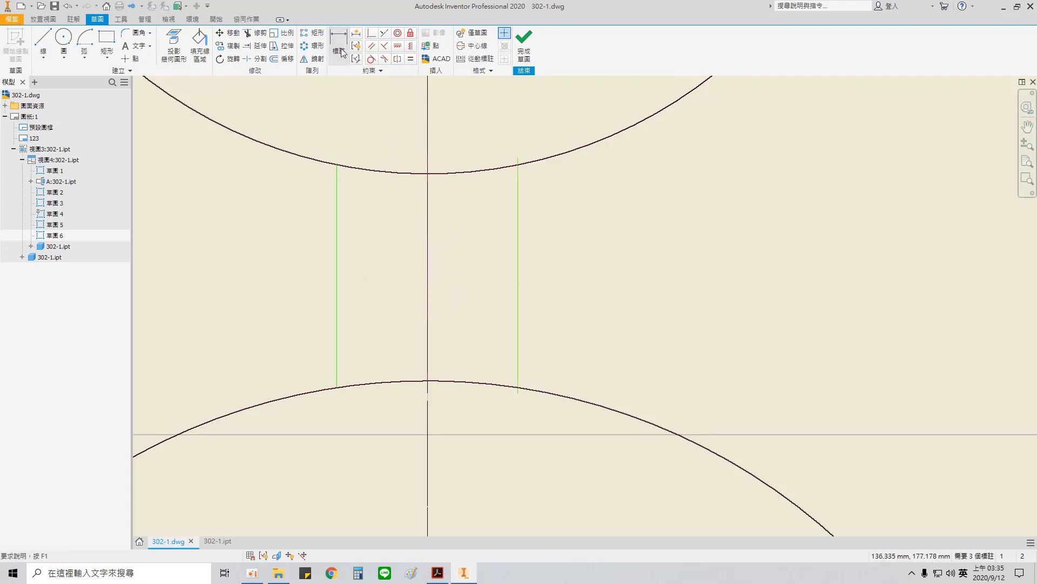
left_click(338, 262)
left_click(521, 293)
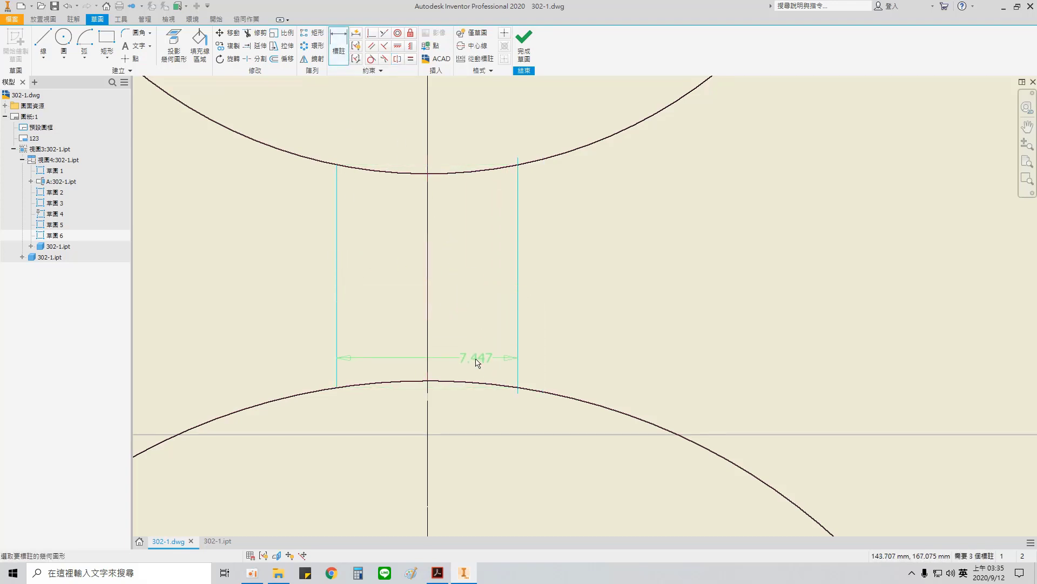
middle_click_drag(475, 354, 521, 277)
left_click(509, 404)
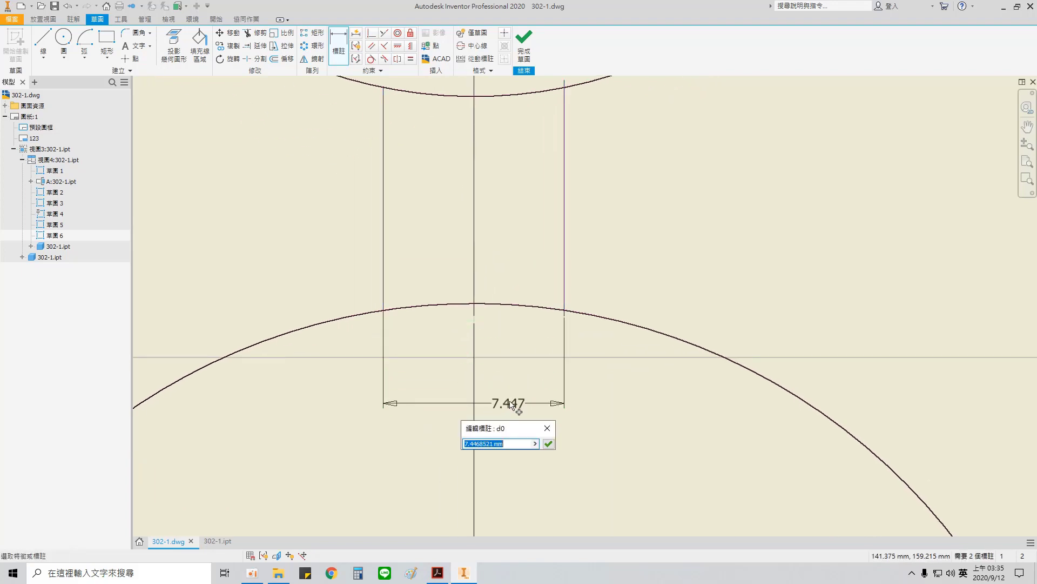
type("5")
key("Return")
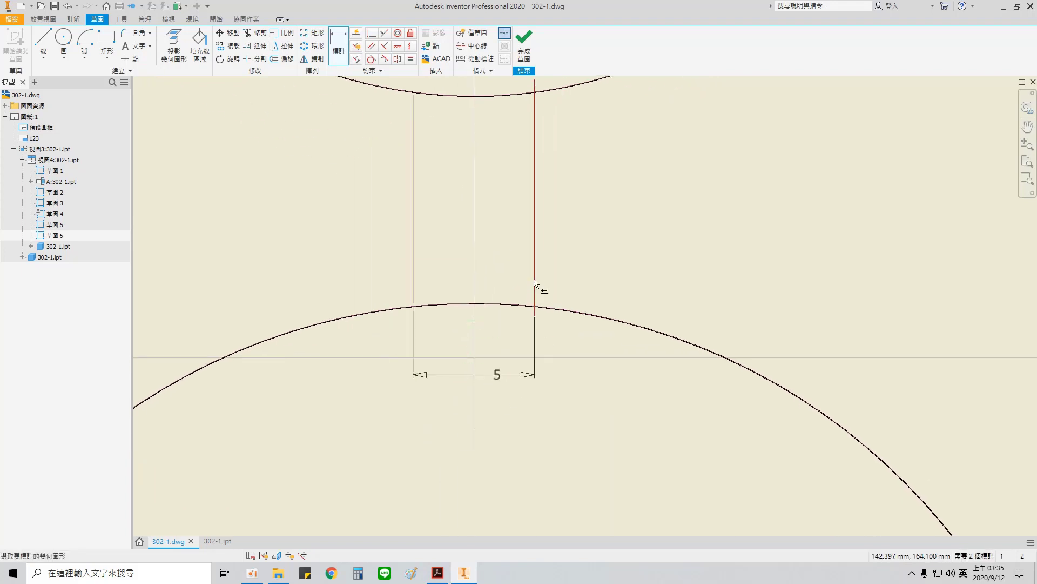
middle_click_drag(542, 229, 537, 281)
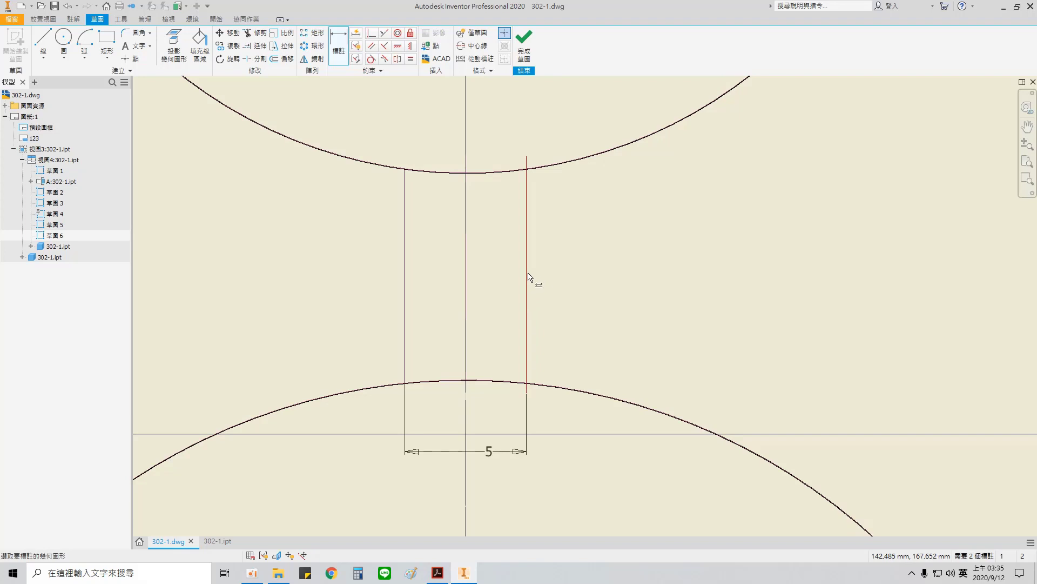
key("Escape")
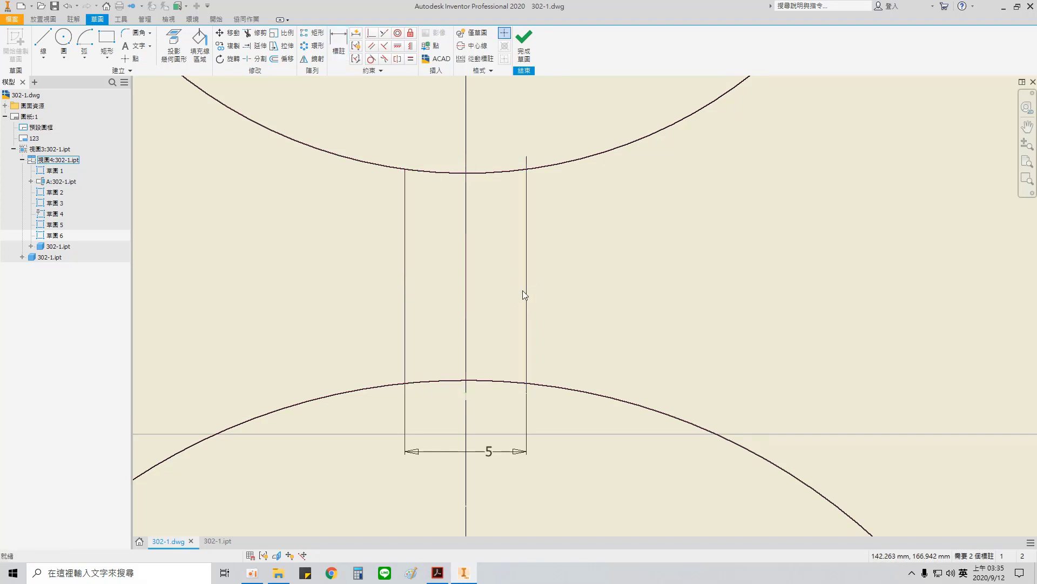
- Give both outer vertical lines a continuous line type and a heavier line weight
left_click(524, 290)
left_click(406, 298, "ctrl")
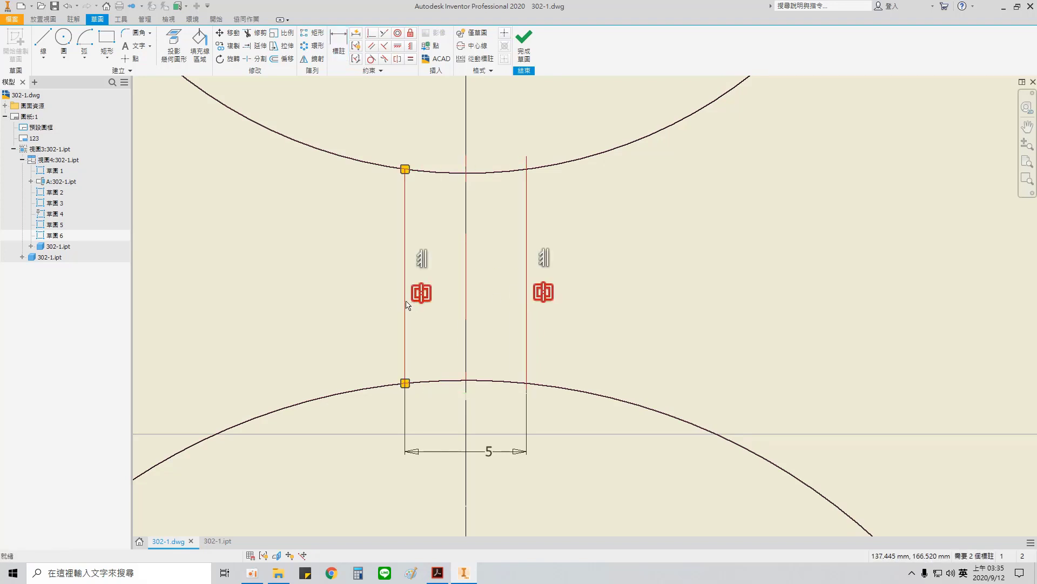
right_click(405, 298)
left_click(443, 313)
left_click(222, 133)
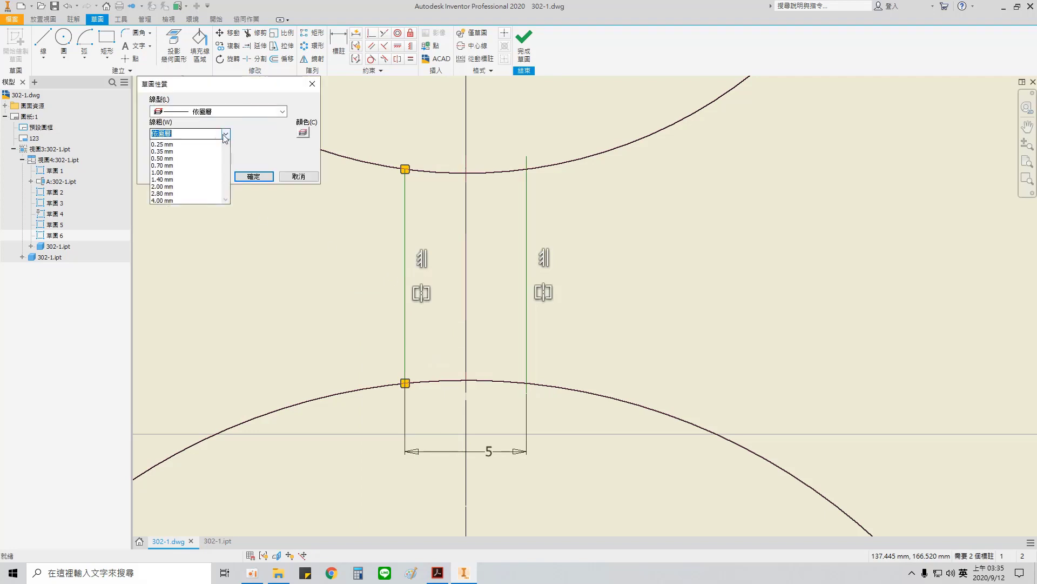
left_click(216, 174)
left_click(230, 112)
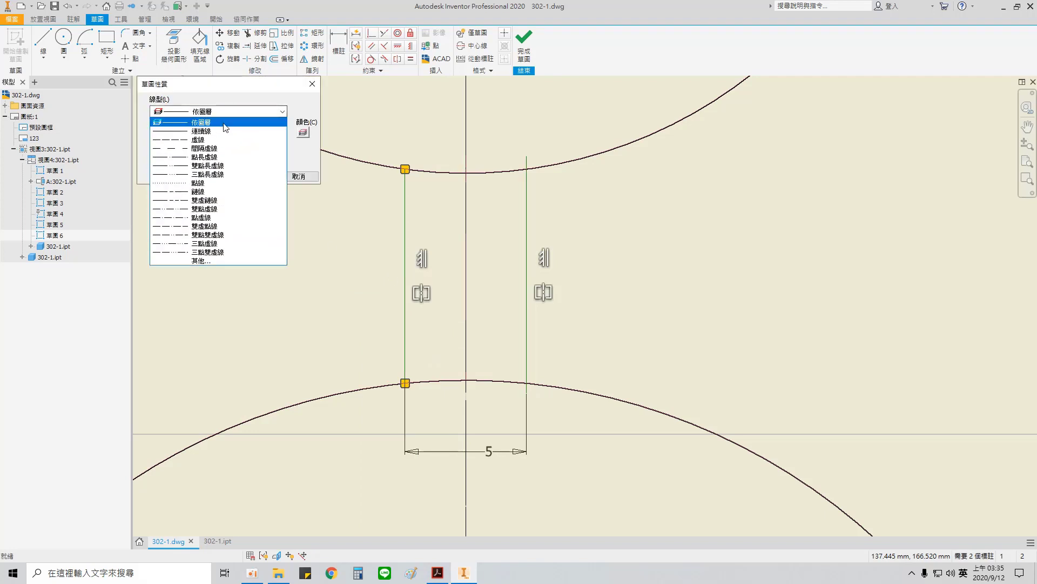
left_click(220, 131)
left_click(263, 176)
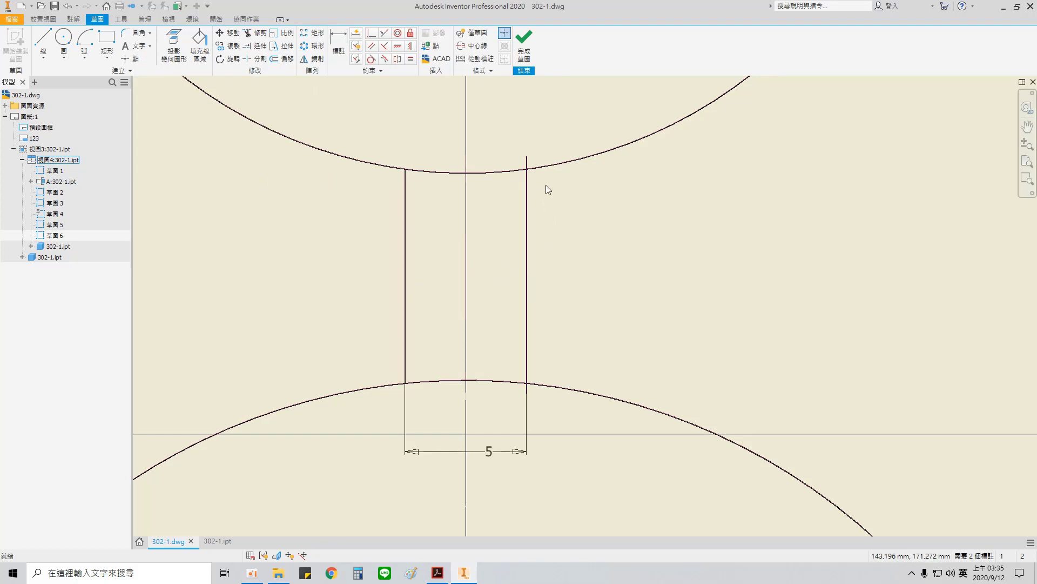
- Trim the ends of the right vertical line that extend past the two boss circles
left_click(255, 33)
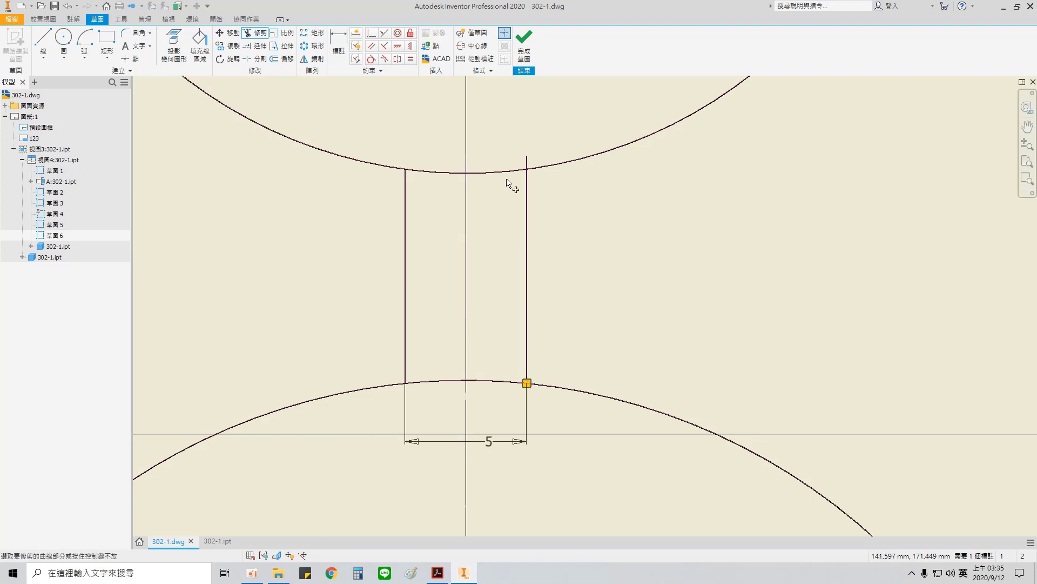
left_click(527, 163)
key("Escape")
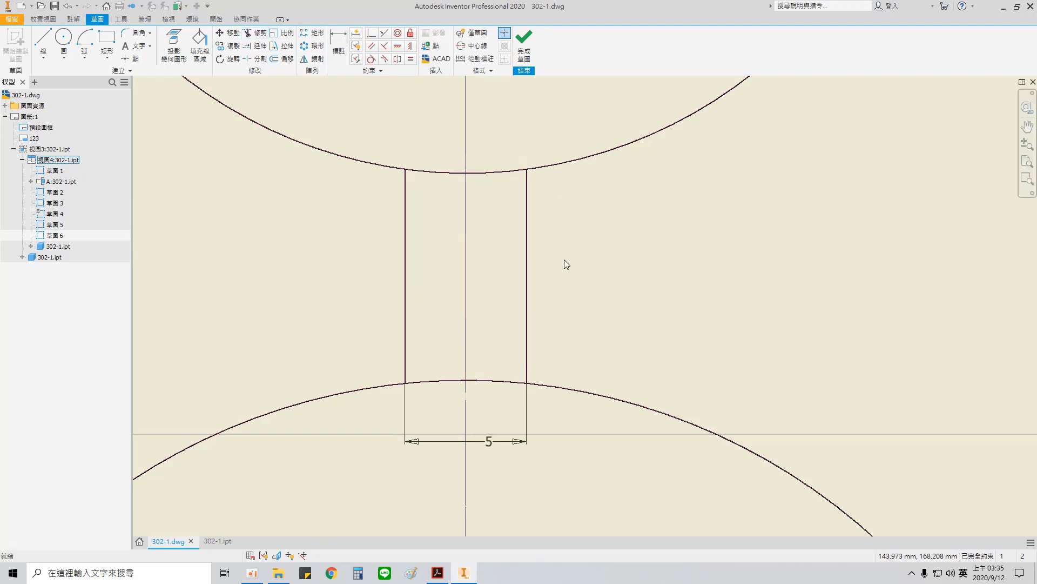
- Draw a circle 6 mm in diameter centred just right of the right vertical line, near the upper boss circle
scroll(561, 258, "up", 3)
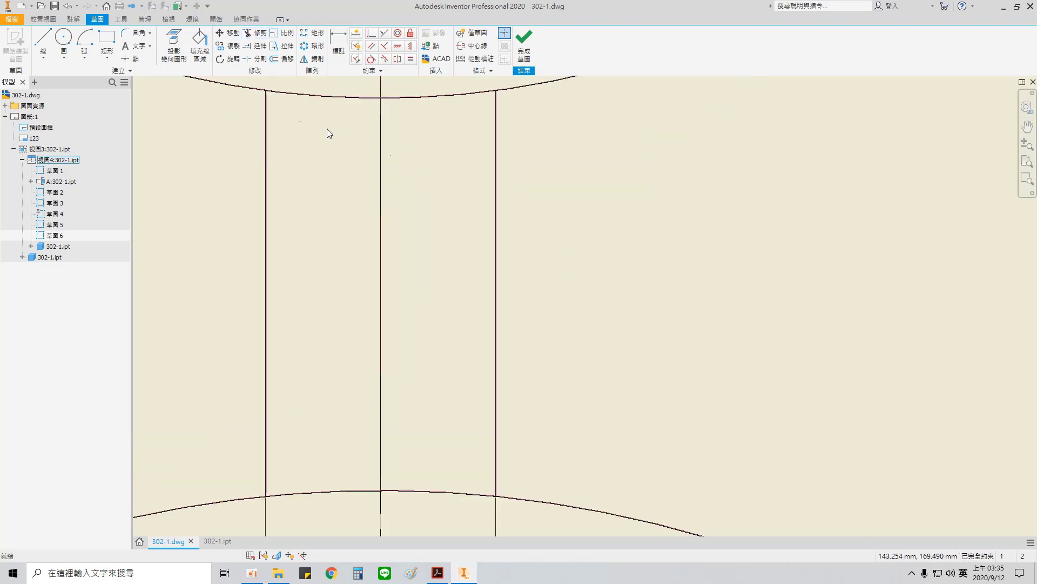
left_click(71, 52)
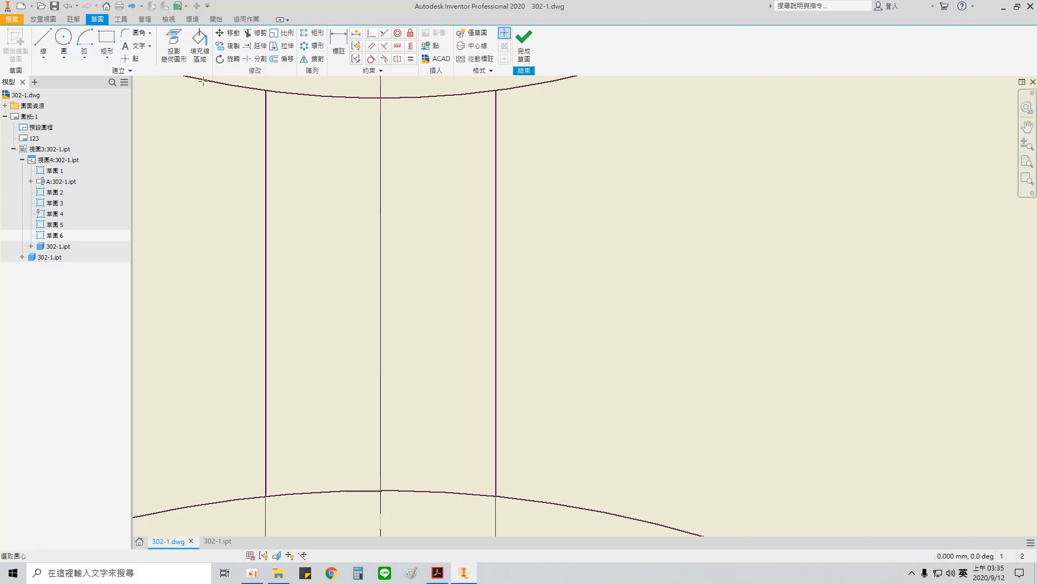
scroll(563, 138, "down", 3)
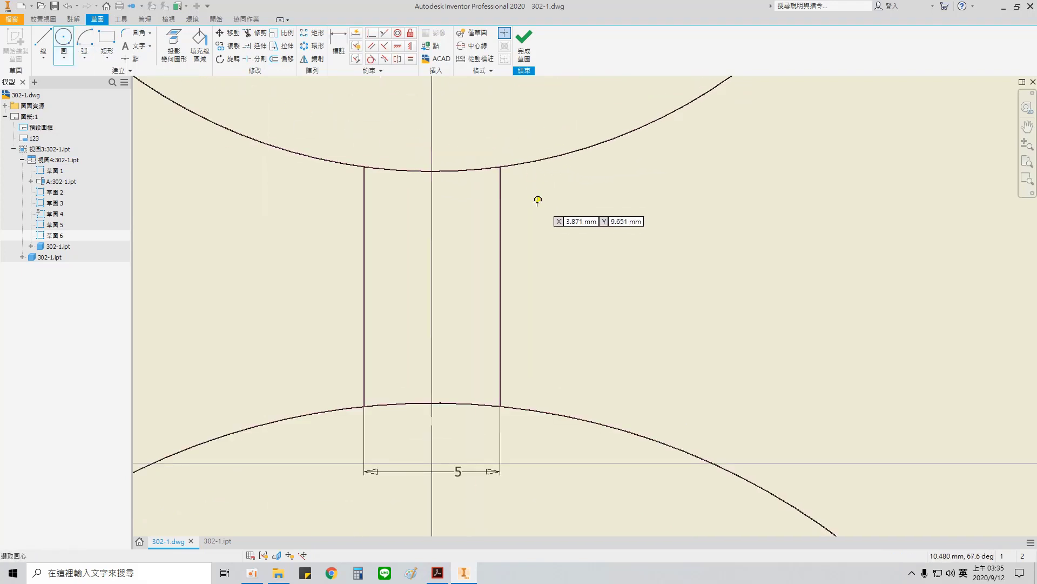
left_click(538, 215)
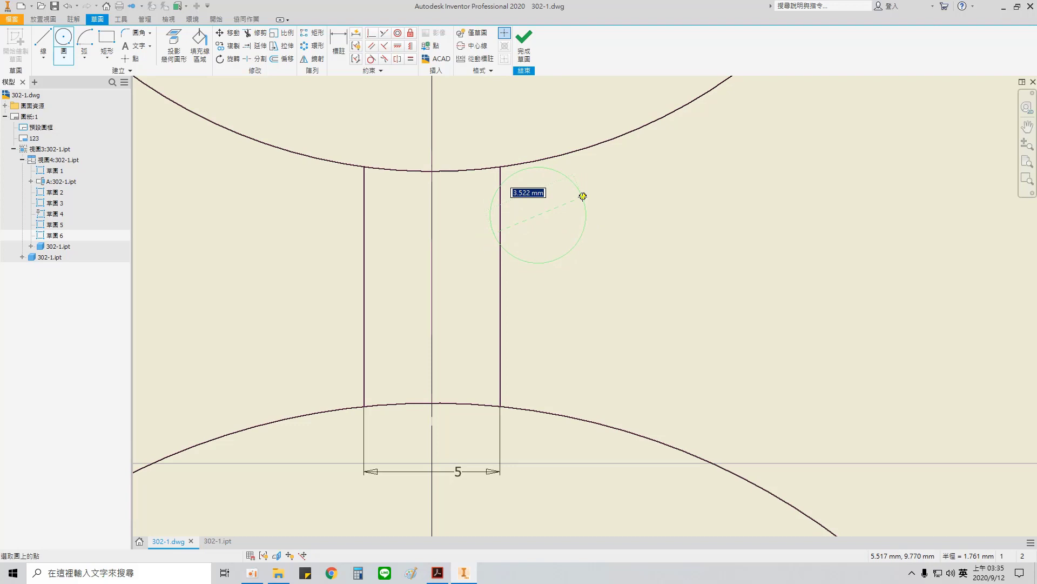
type("3")
key("BackSpace")
type("6")
key("Return")
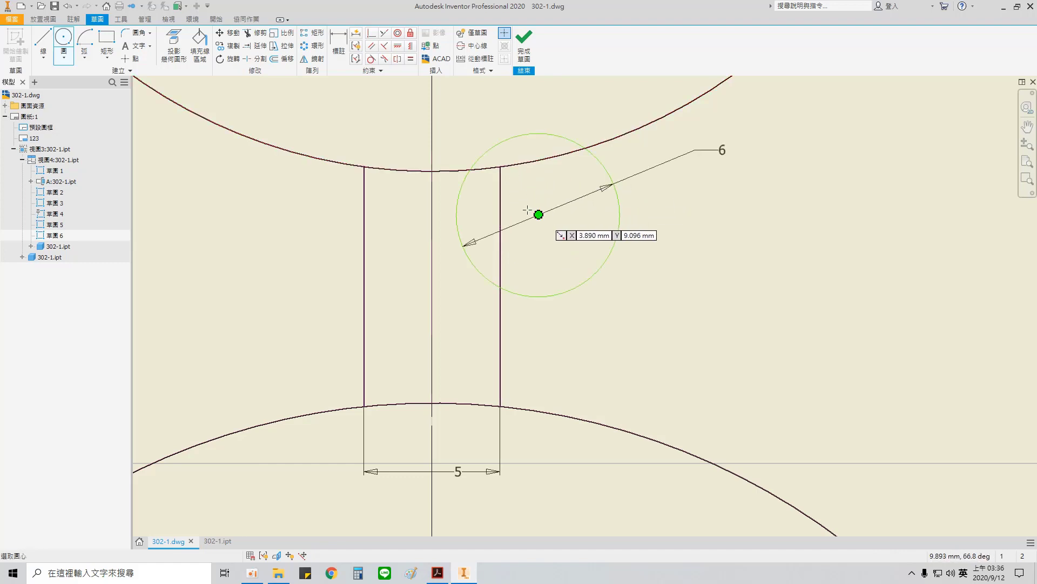
- Draw a second circle 6 mm in diameter just right of the right vertical line, near the lower boss circle
left_click(64, 37)
left_click(544, 366)
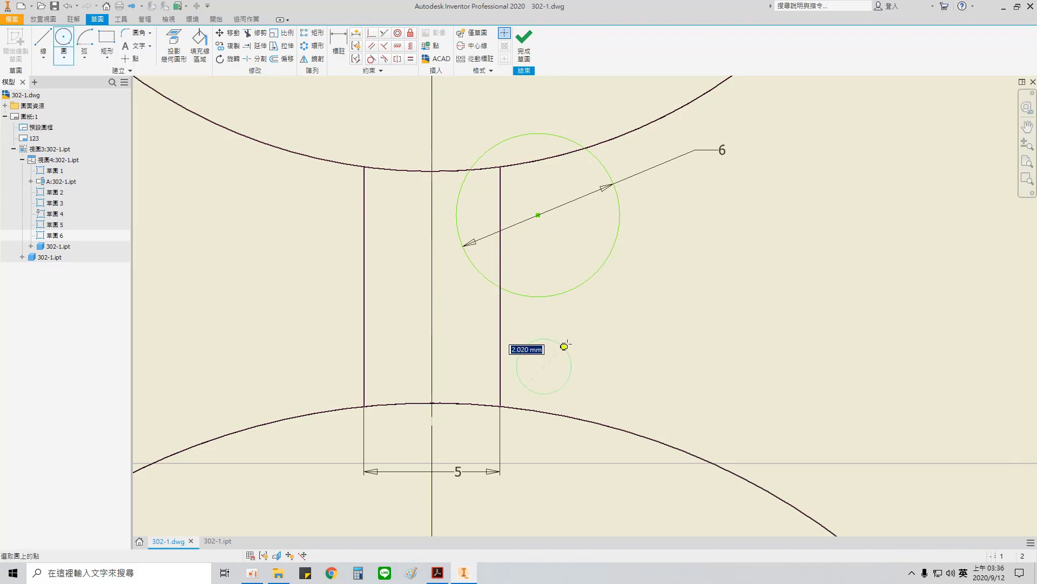
type("6")
key("Return")
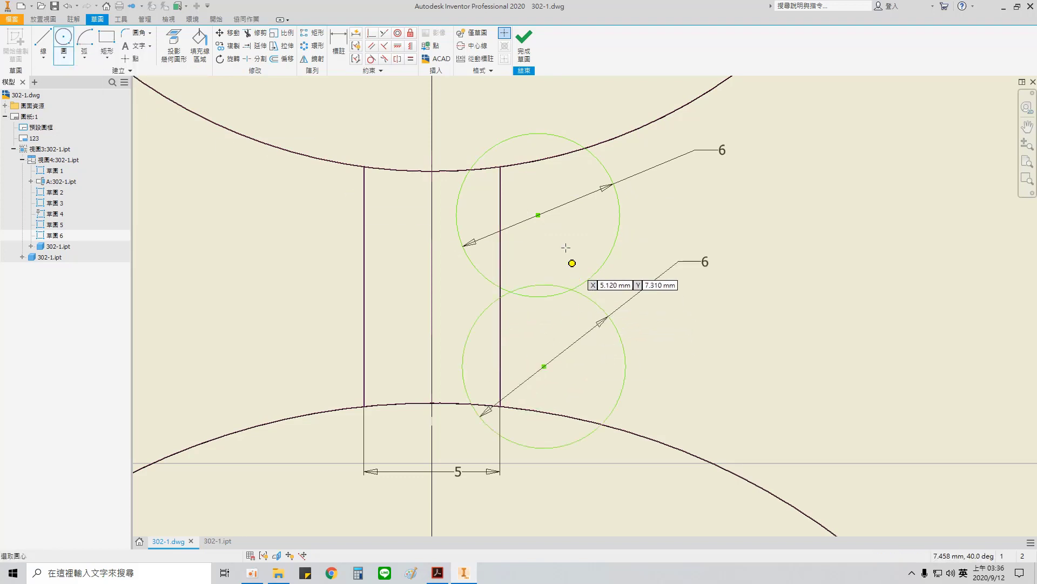
- Make the upper 6 mm circle tangent to the upper boss circle and to the right vertical line
left_click(372, 60)
left_click(545, 135)
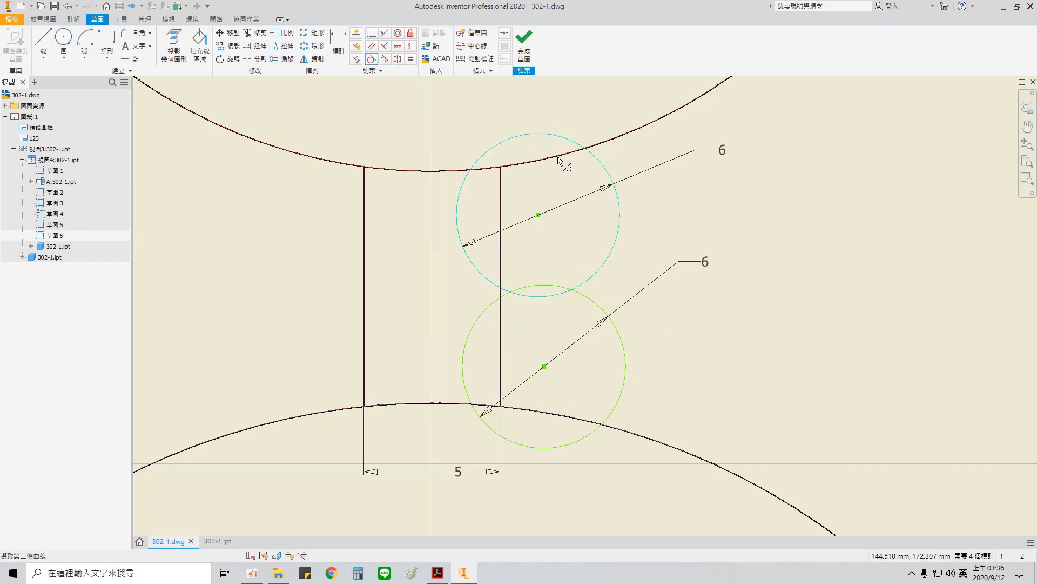
left_click(558, 156)
left_click(470, 212)
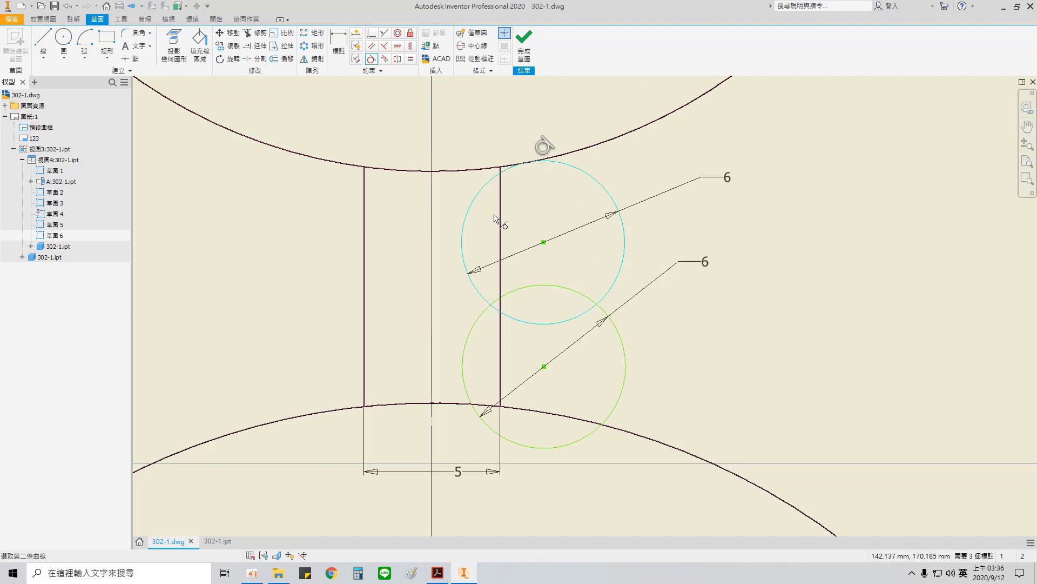
left_click(499, 216)
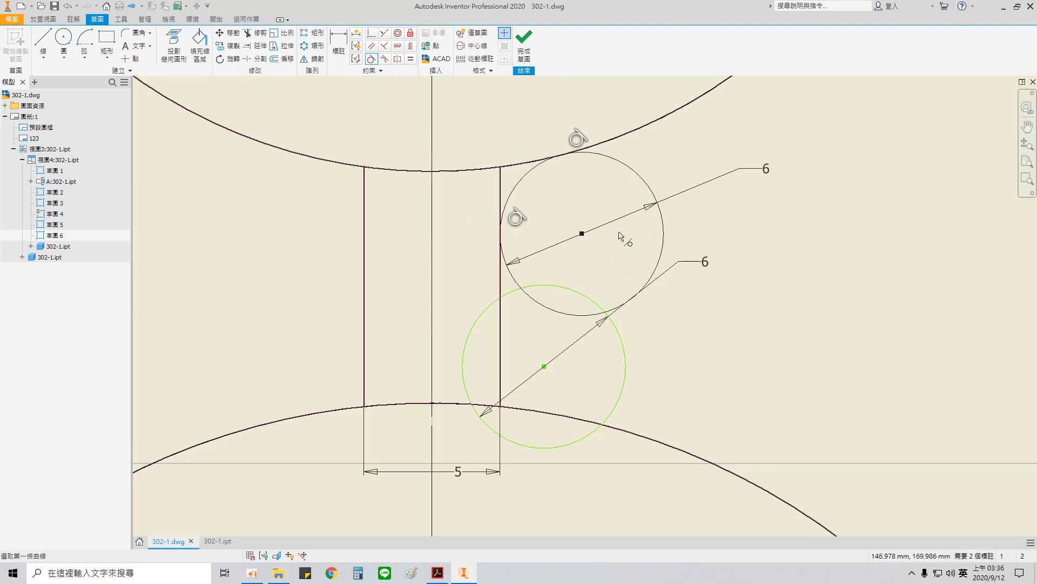
- Make the lower 6 mm circle tangent to the right vertical line and to the lower boss circle
left_click(500, 358)
left_click(573, 447)
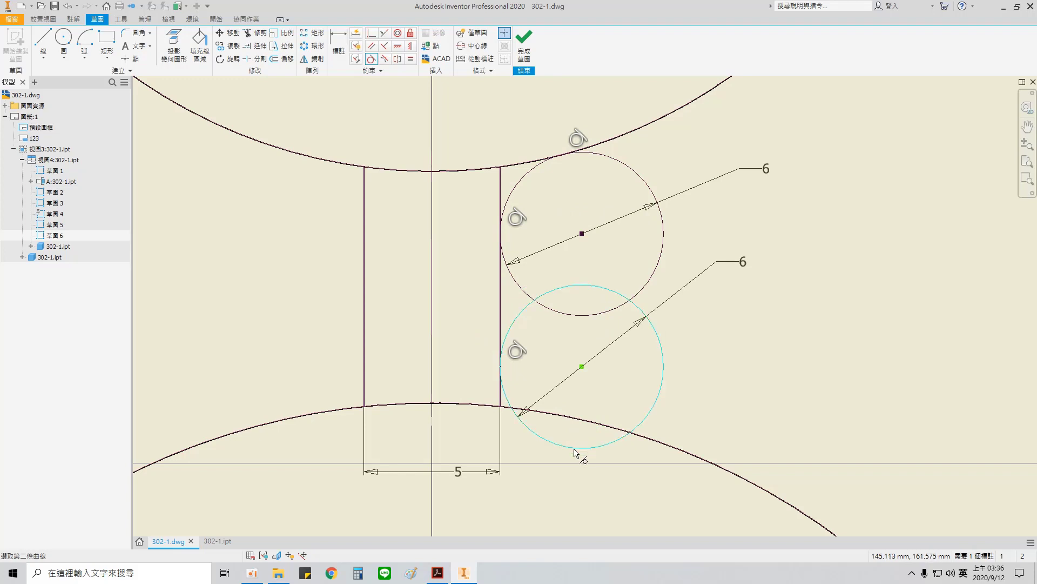
left_click(593, 426)
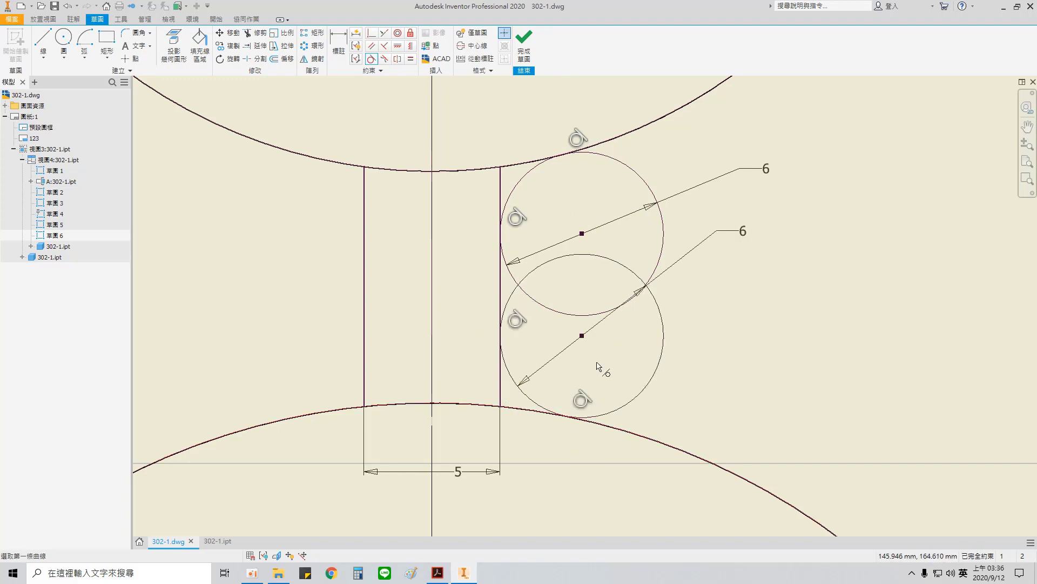
- Trim both 6 mm circles down to the fillet arcs between the right vertical line and the boss circles
left_click(253, 33)
left_click_drag(617, 261, 676, 417)
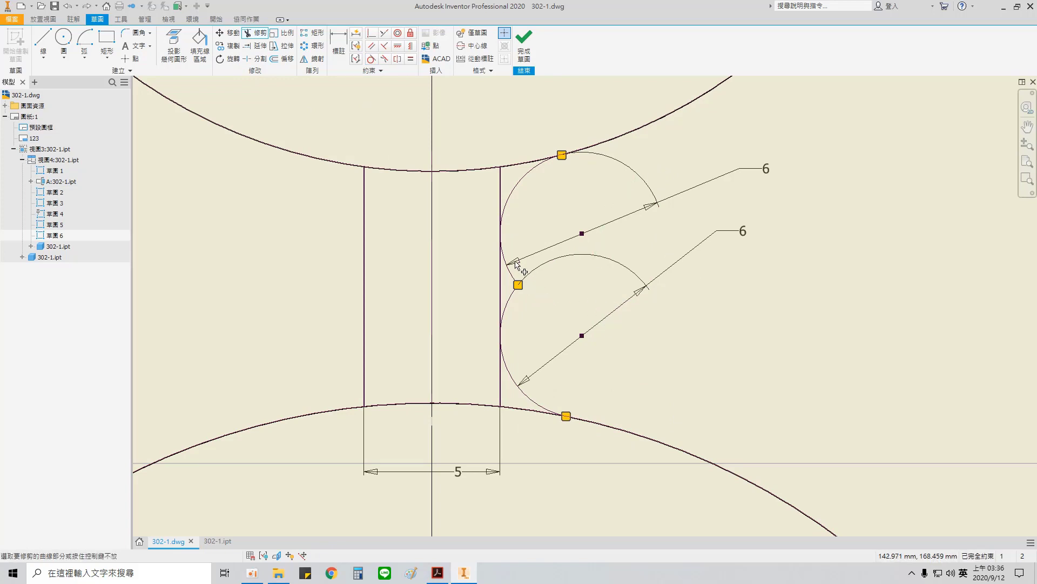
mouse_move(516, 262)
left_mouse_down()
mouse_move(513, 321)
mouse_move(518, 298)
left_mouse_up()
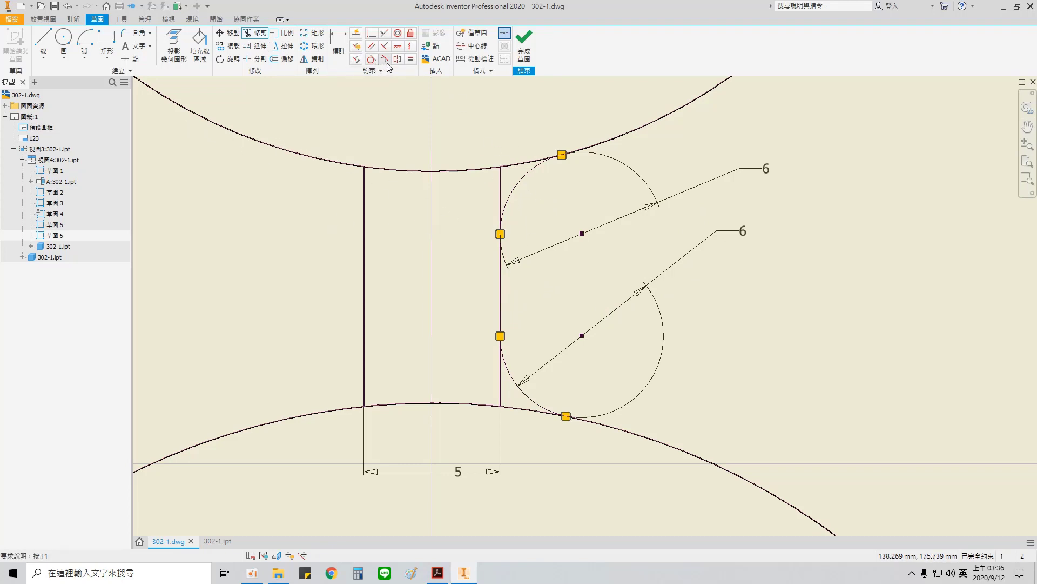
- Mirror the upper and lower fillet arcs about the vertical centre line to the rib's left side
left_click(312, 59)
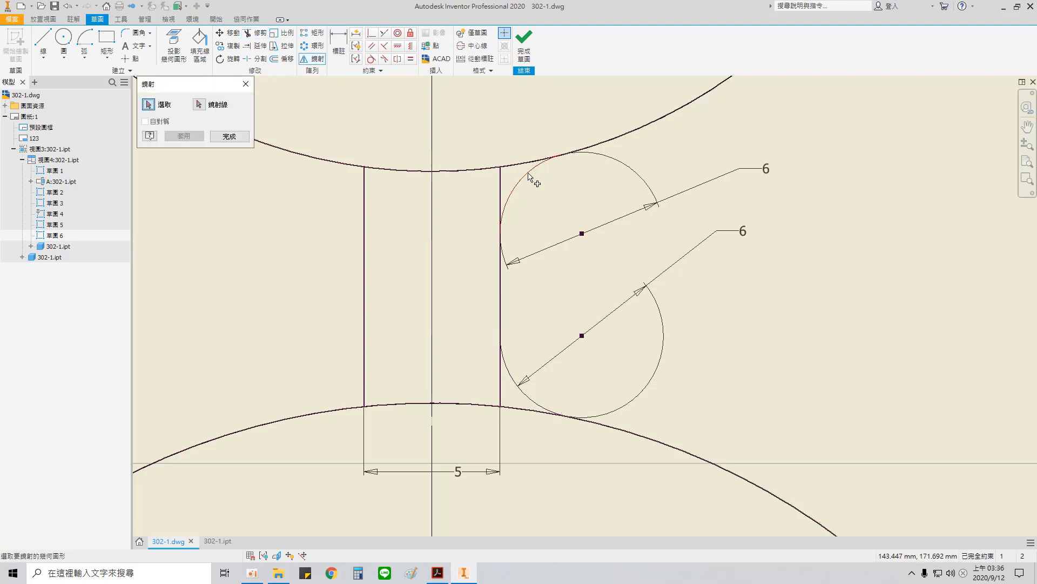
left_click(528, 174)
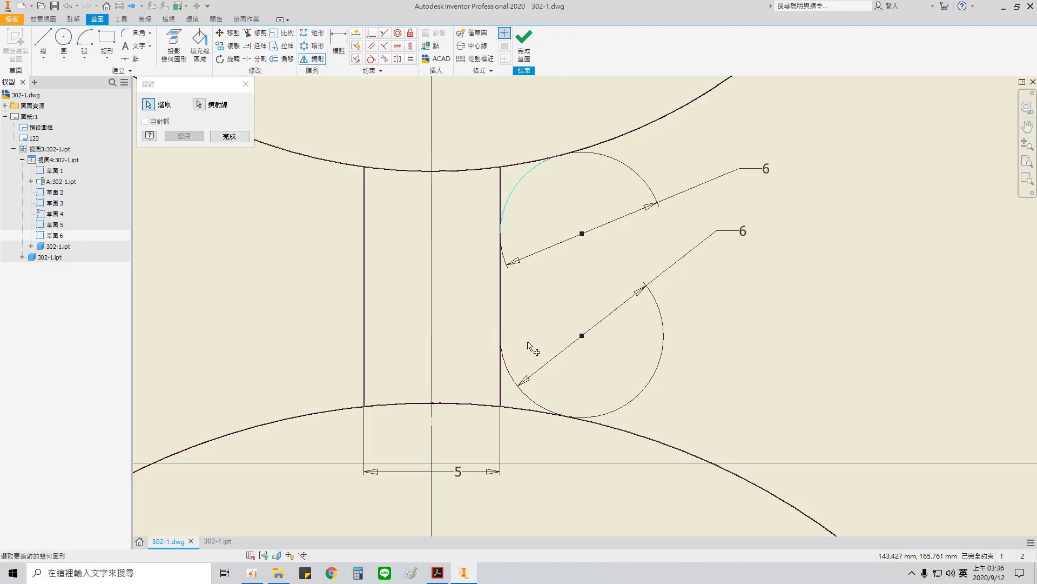
left_click(199, 104)
left_click(435, 265)
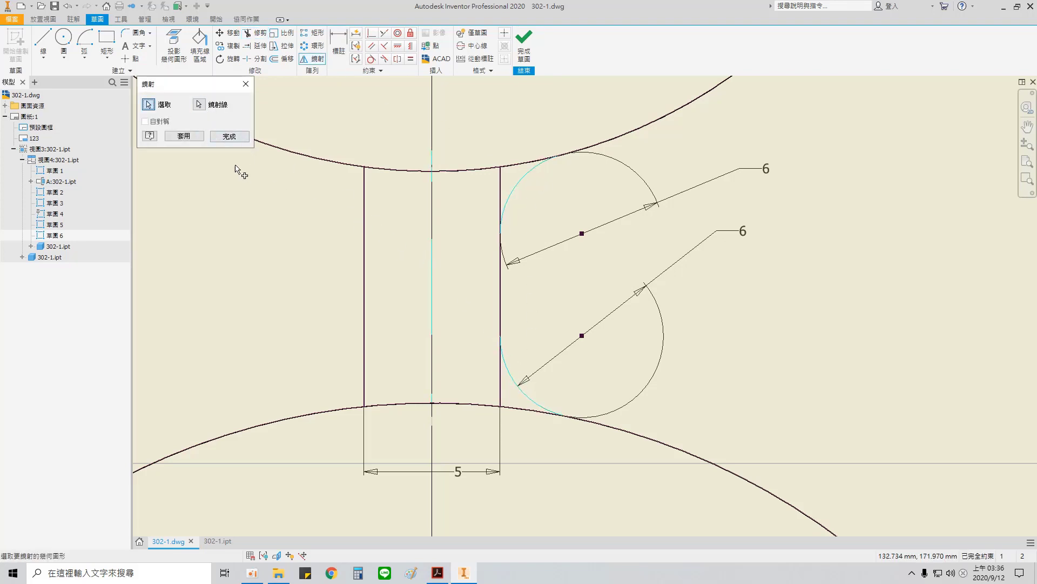
left_click(230, 137)
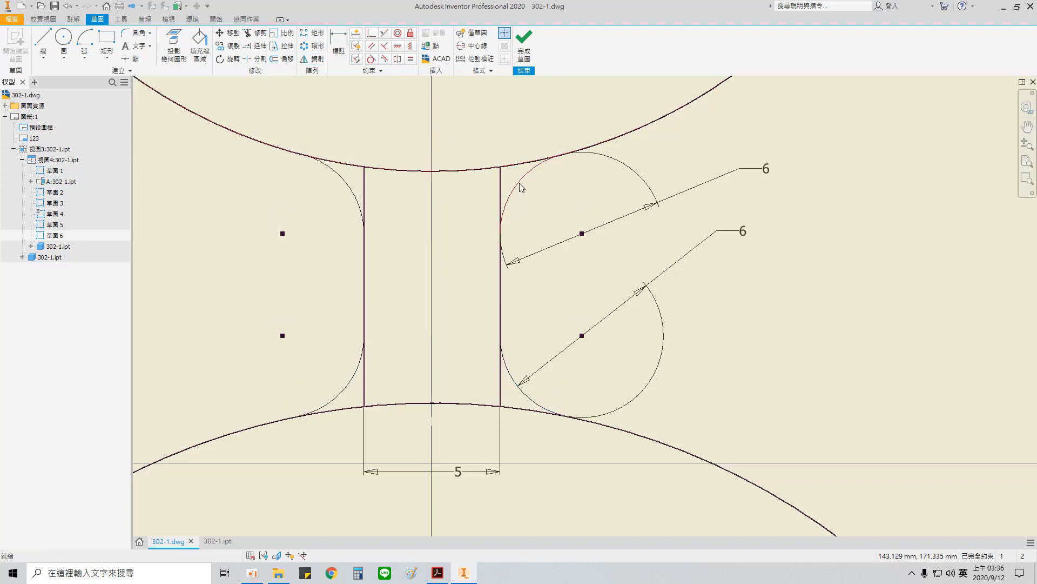
- Finish the sketch and set its properties to a continuous line type with a 0.50 mm line weight
left_click(523, 40)
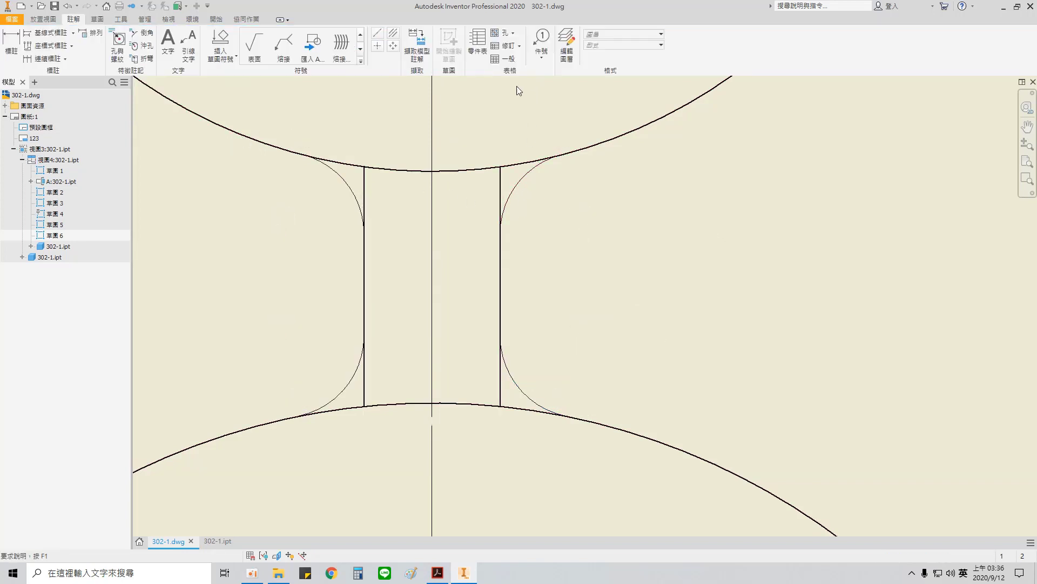
right_click(520, 182)
left_click(555, 257)
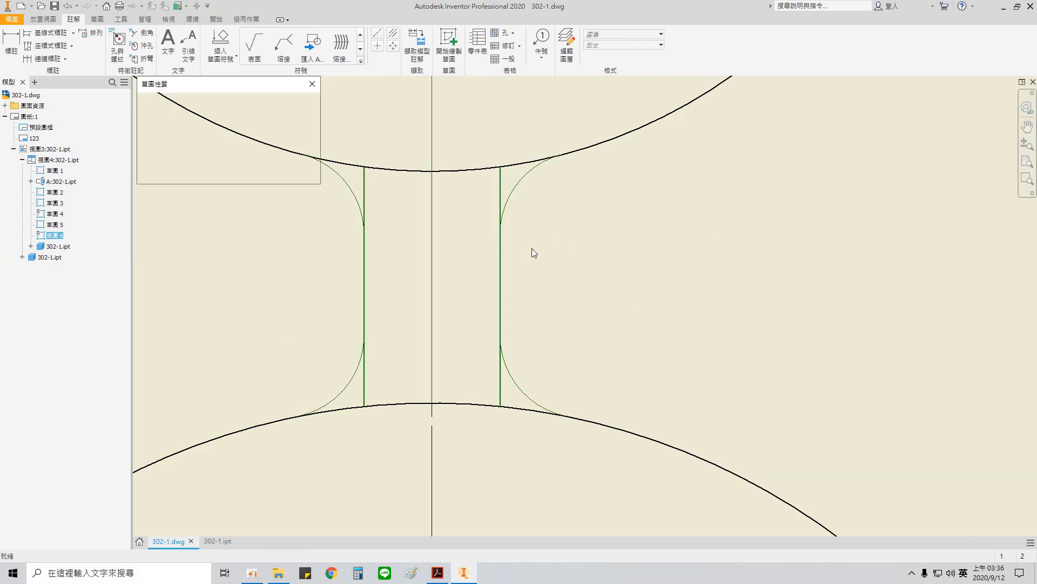
left_click(225, 134)
left_click(183, 178)
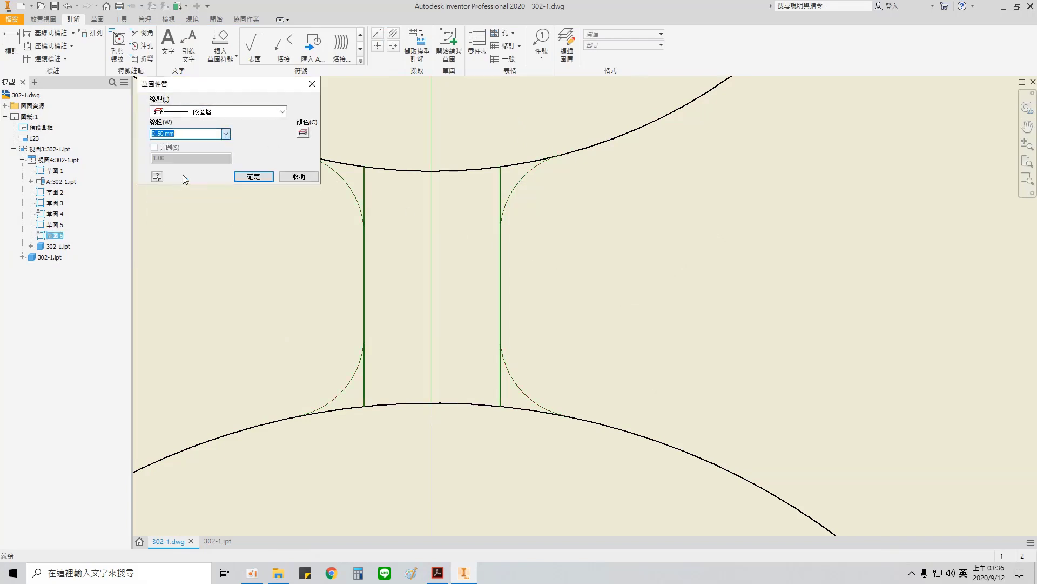
left_click(216, 111)
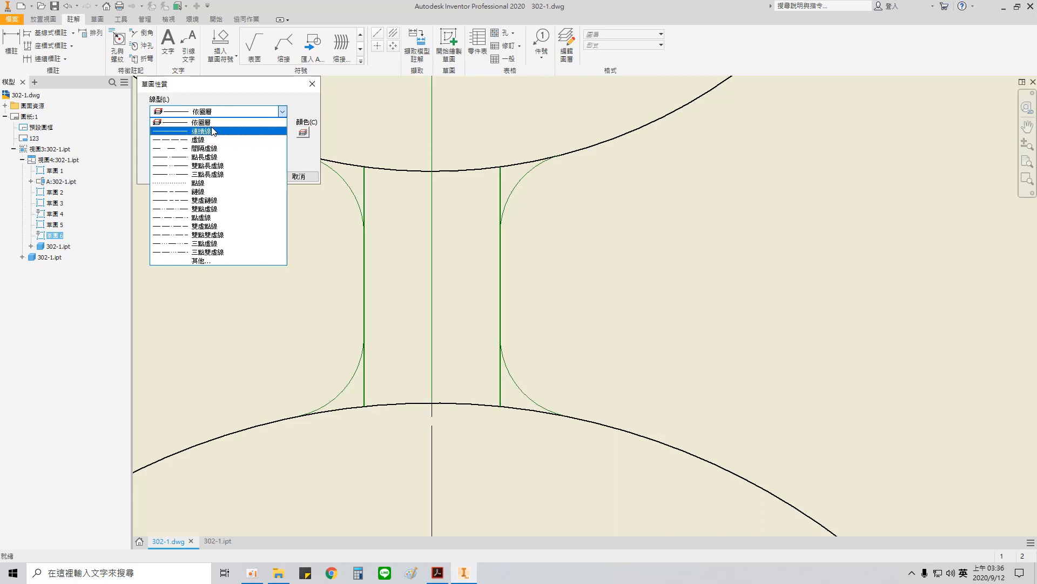
left_click(211, 133)
left_click(262, 177)
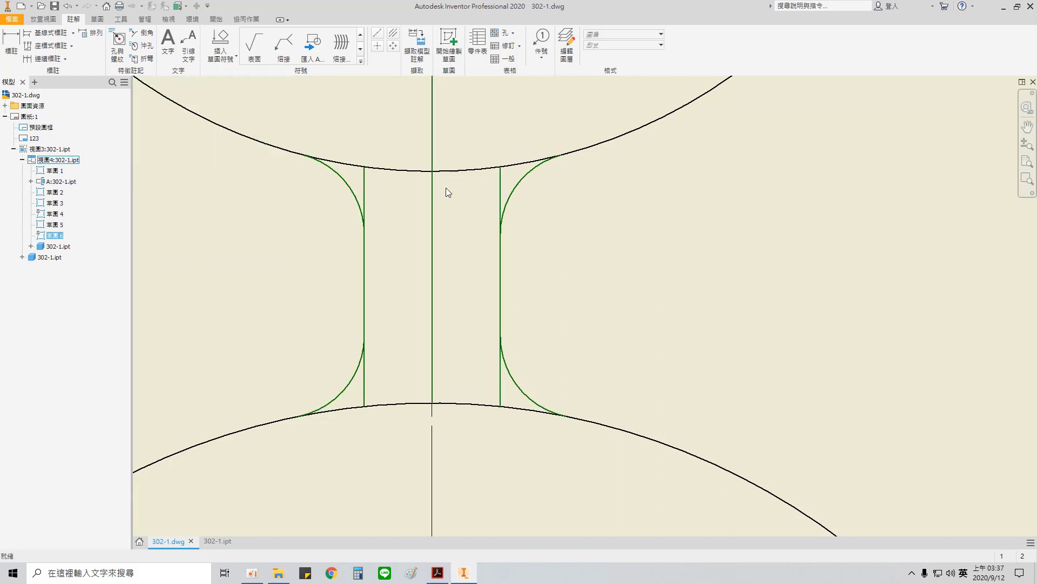
- Reopen the rib sketch, trim the upper and lower ends of both vertical lines beyond the fillet arcs, and finish the sketch
double_click(513, 192)
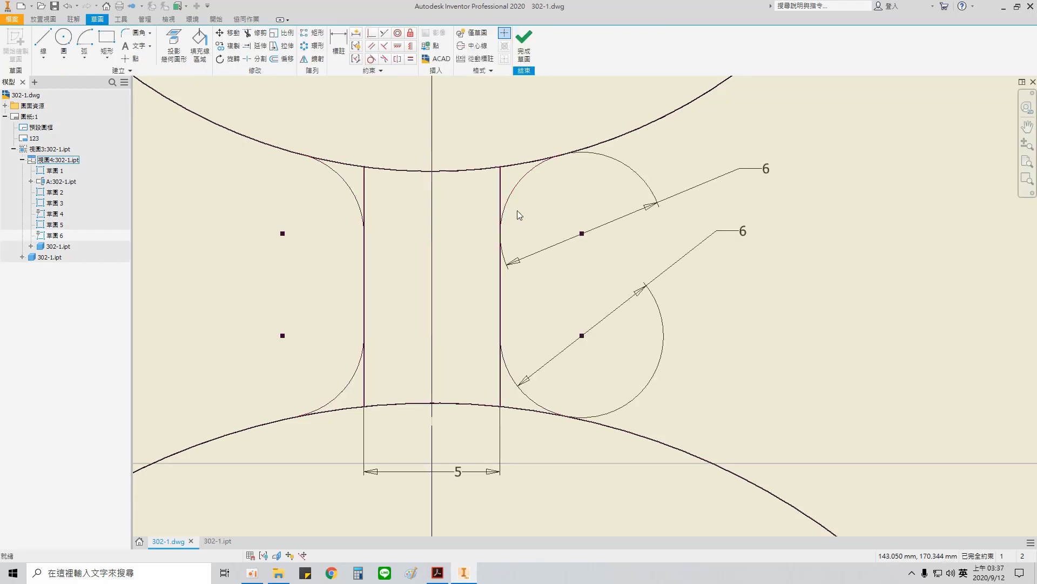
scroll(517, 209, "down", 3)
left_click(247, 32)
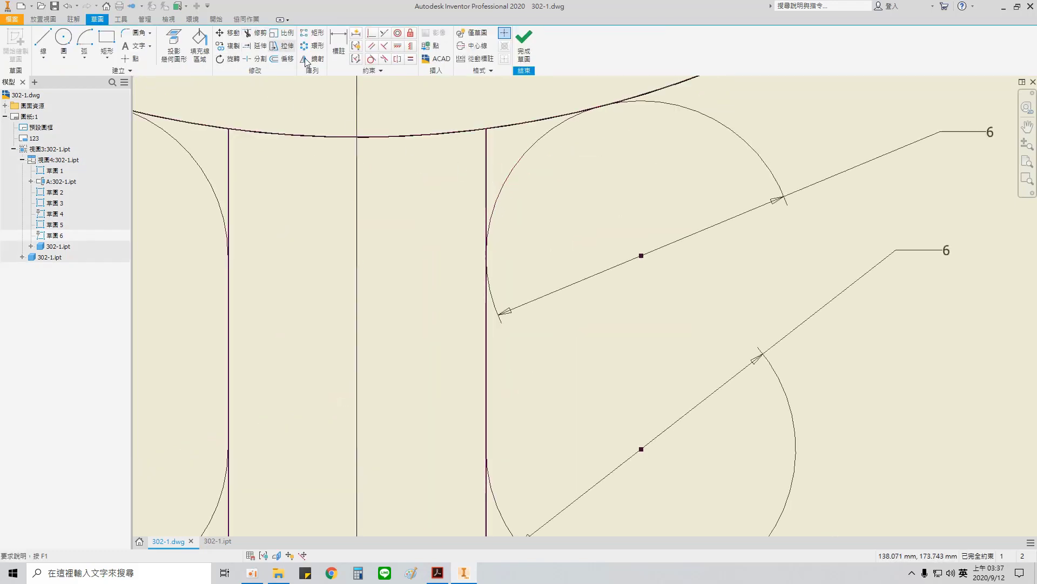
left_click(485, 165)
left_click(229, 165)
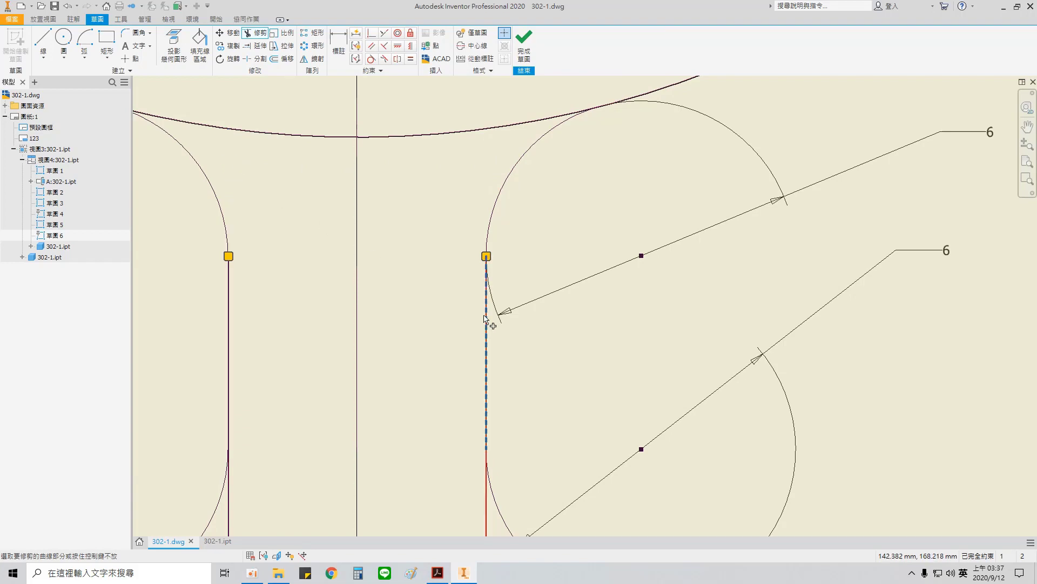
middle_click_drag(487, 504, 514, 362)
left_click(514, 379)
left_click(256, 392)
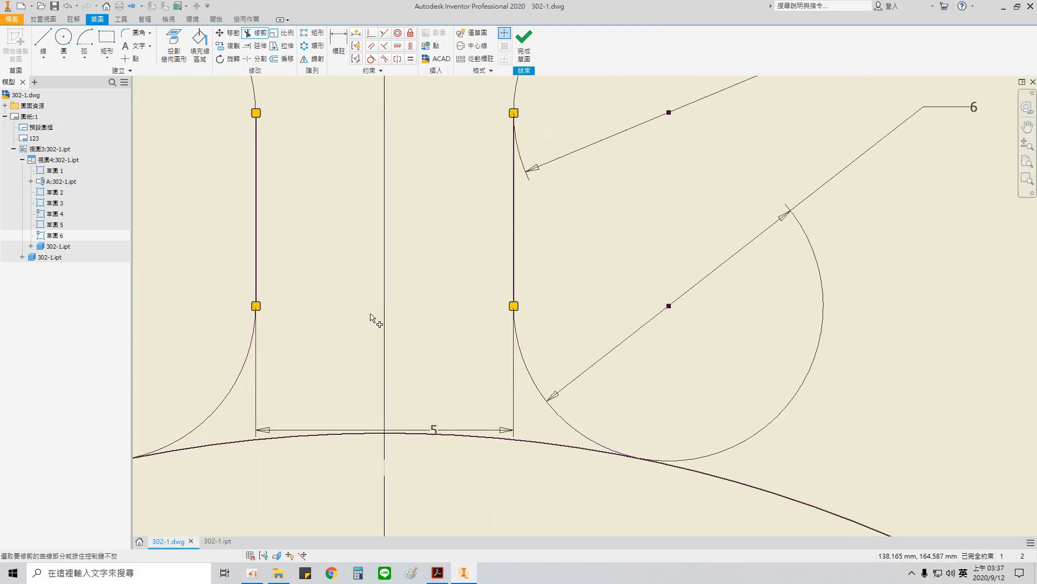
left_click(527, 60)
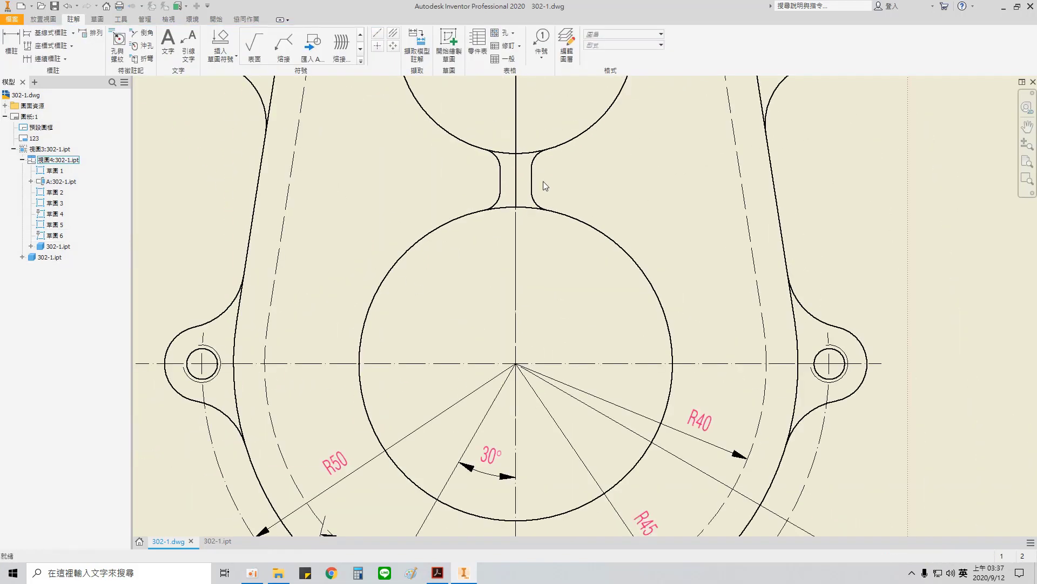
- Examine the vertical centre line between the two bosses, both inside the rib sketch and on the sheet
scroll(585, 186, "down", 3)
middle_click_drag(562, 192, 533, 332)
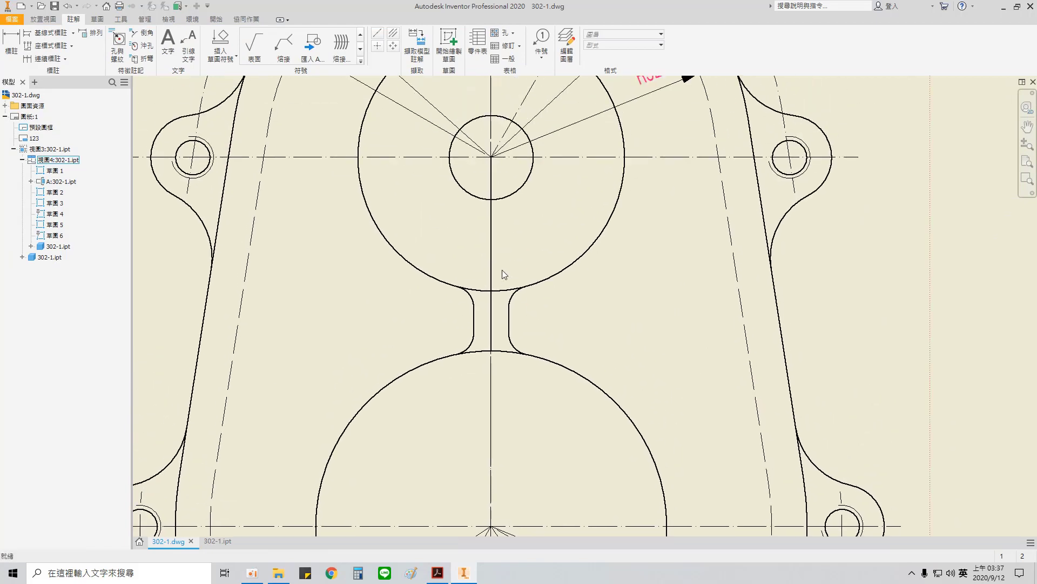
scroll(518, 320, "down", 5)
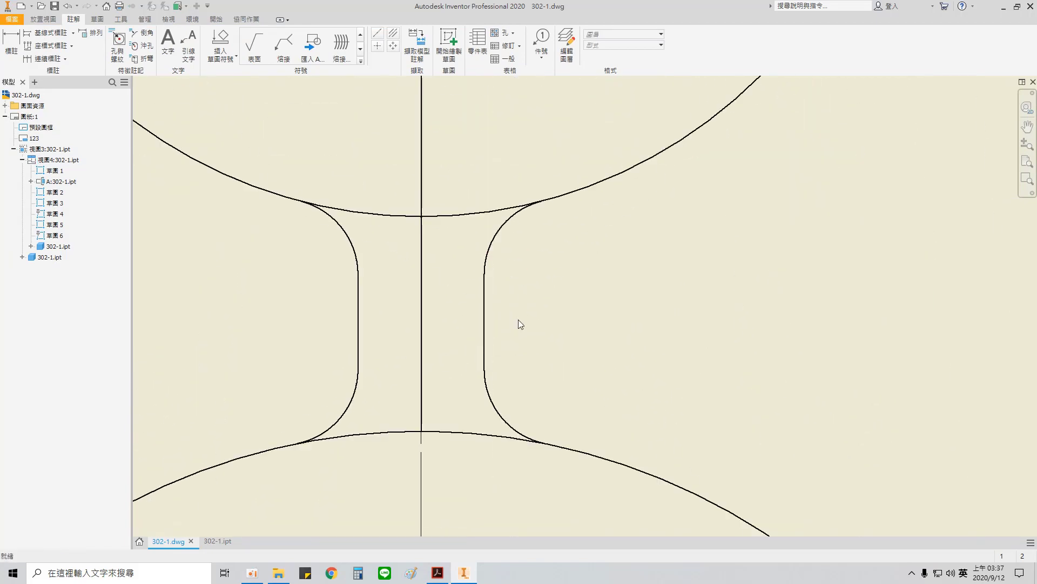
double_click(485, 325)
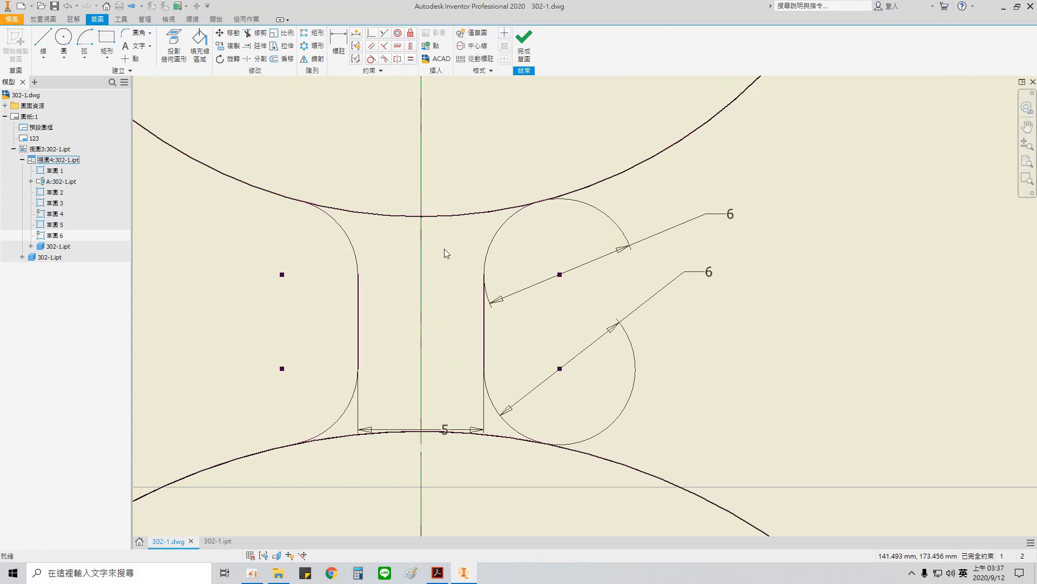
left_click(423, 311)
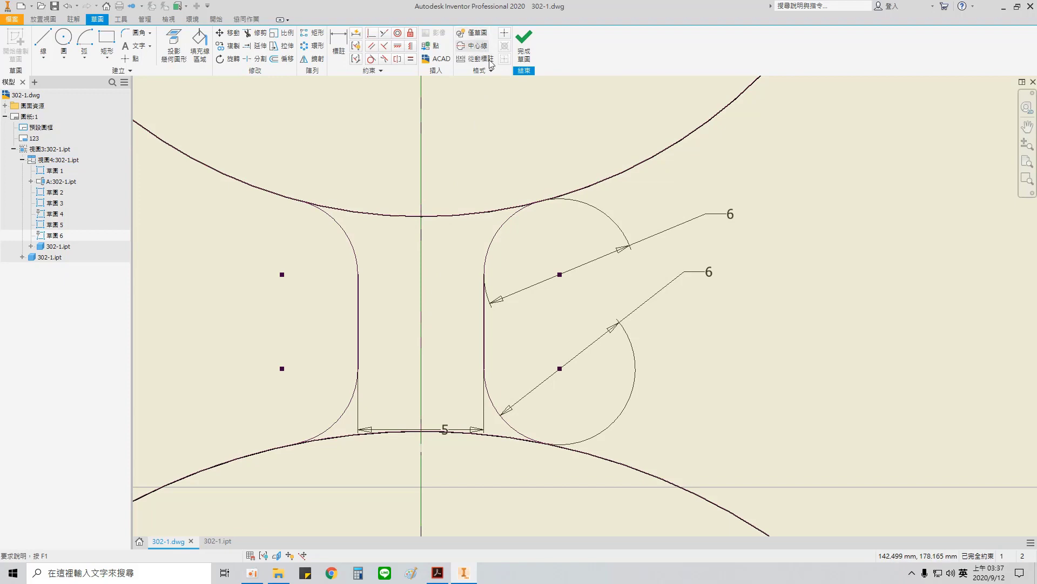
scroll(435, 381, "down", 2)
left_click(423, 332)
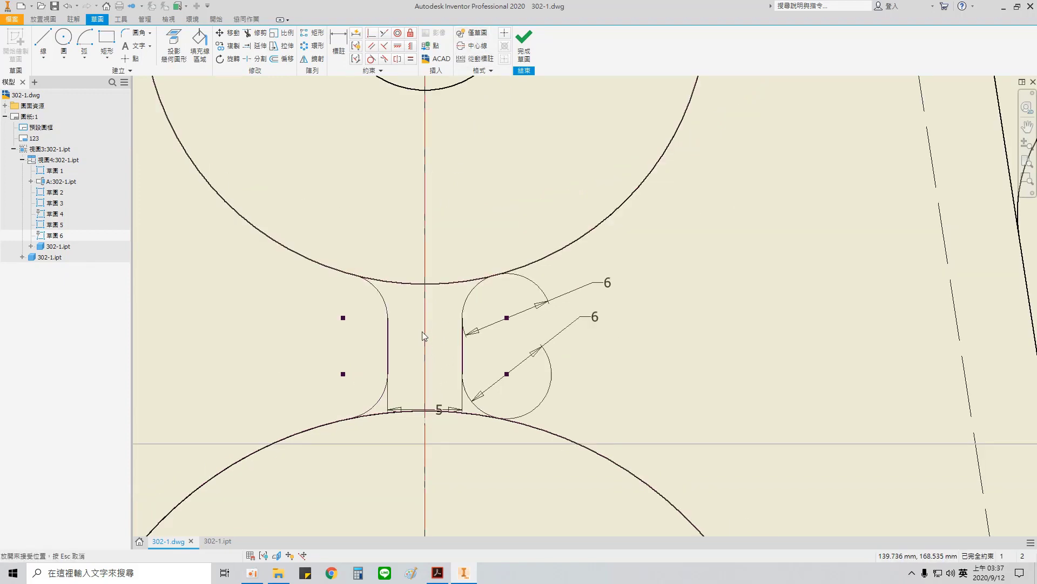
scroll(426, 331, "down", 3)
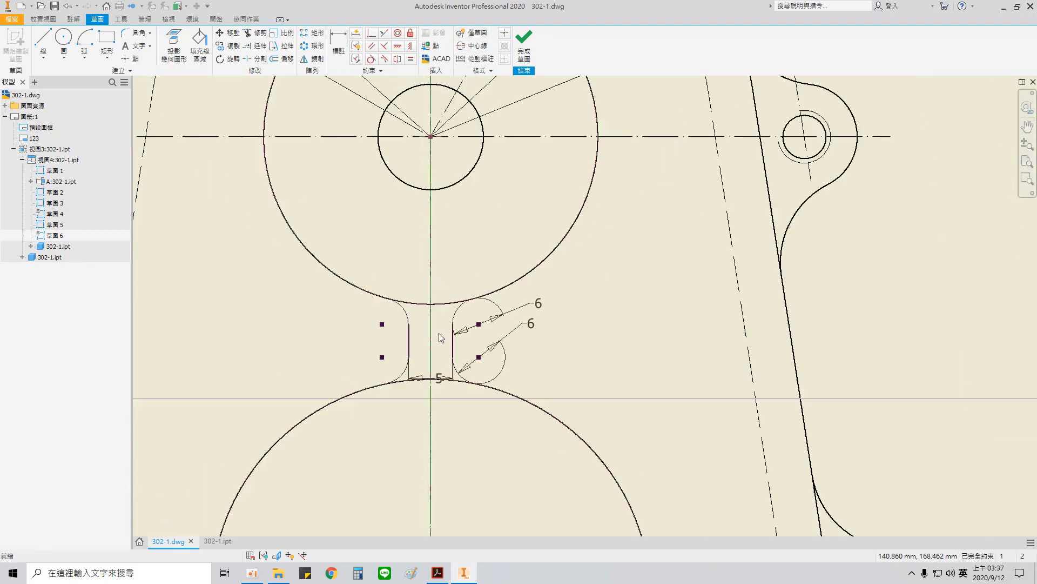
scroll(433, 331, "up", 2)
left_click(432, 329)
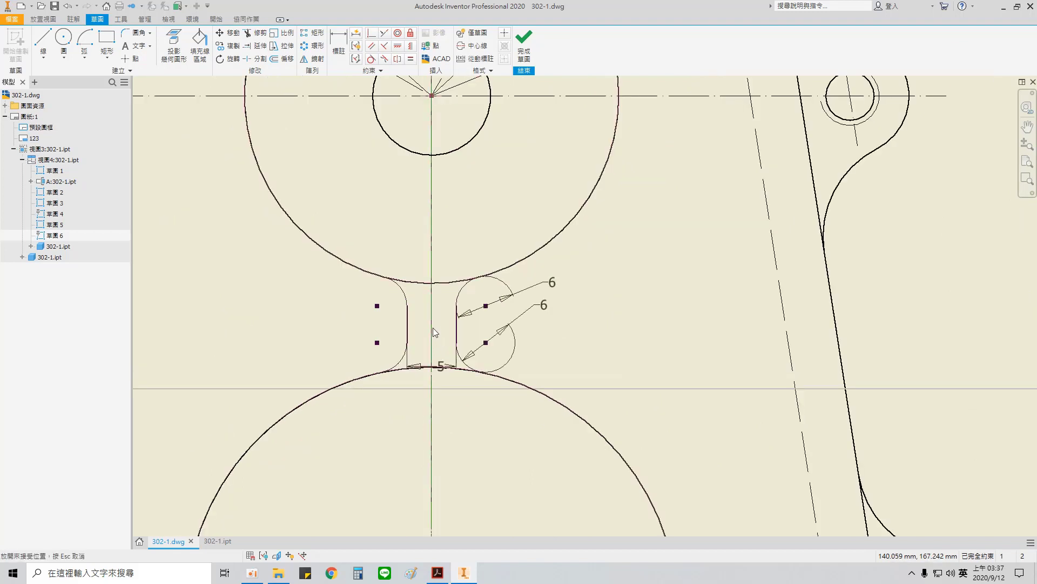
left_click(432, 341)
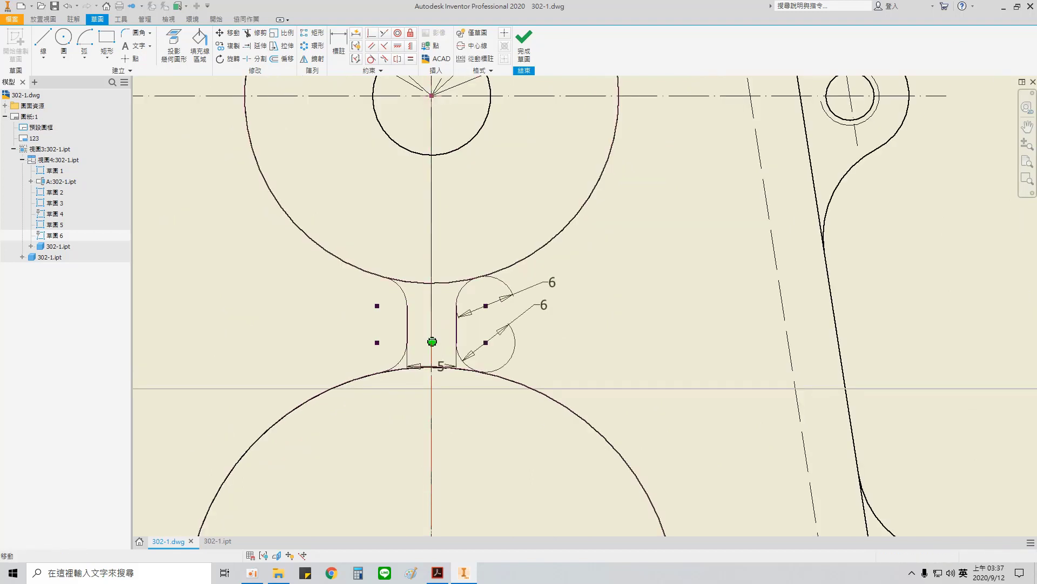
left_click(524, 43)
left_click(433, 320)
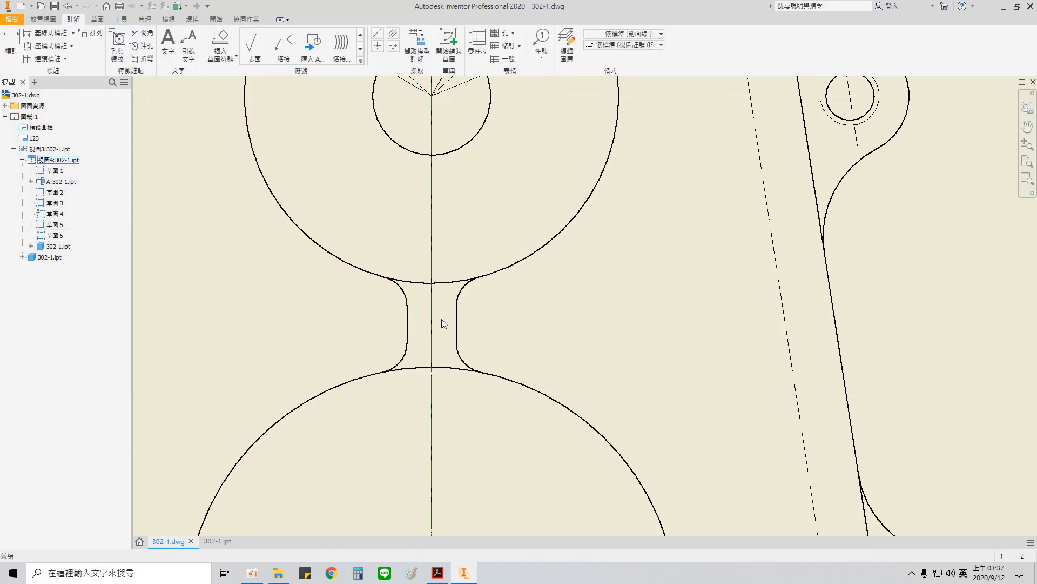
- Reopen the rib sketch and move the rib width dimension down below the edge of the lower boss
double_click(457, 324)
scroll(446, 323, "down", 3)
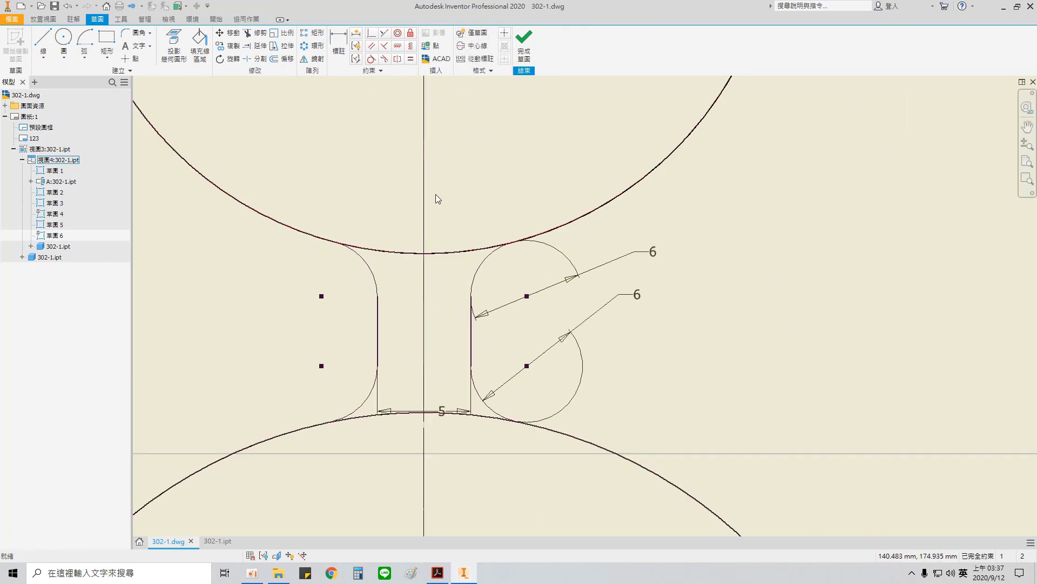
scroll(436, 193, "up", 3)
left_click_drag(430, 83, 470, 390)
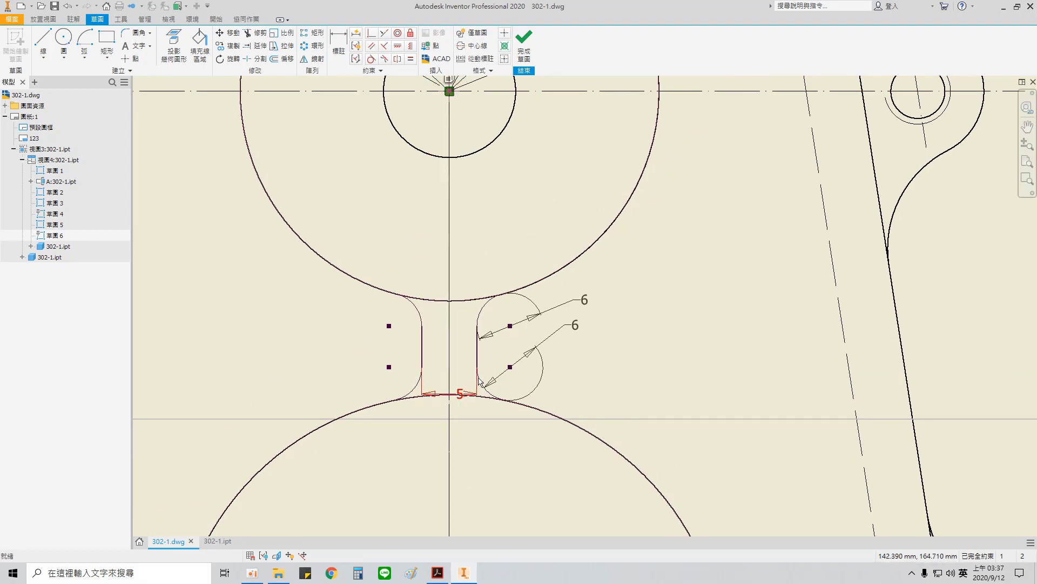
scroll(467, 400, "down", 3)
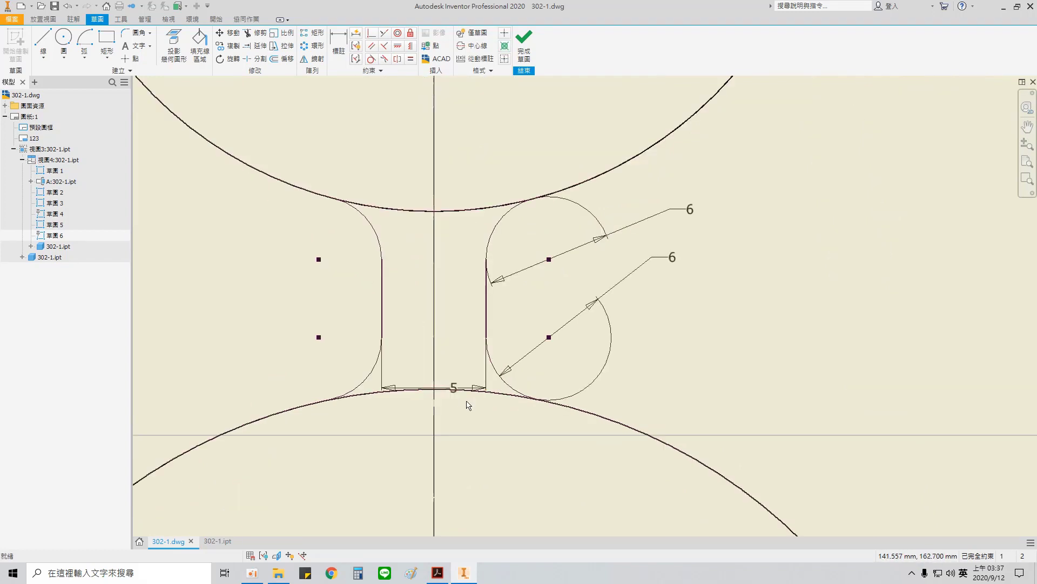
left_click_drag(455, 392, 454, 438)
scroll(414, 527, "up", 2)
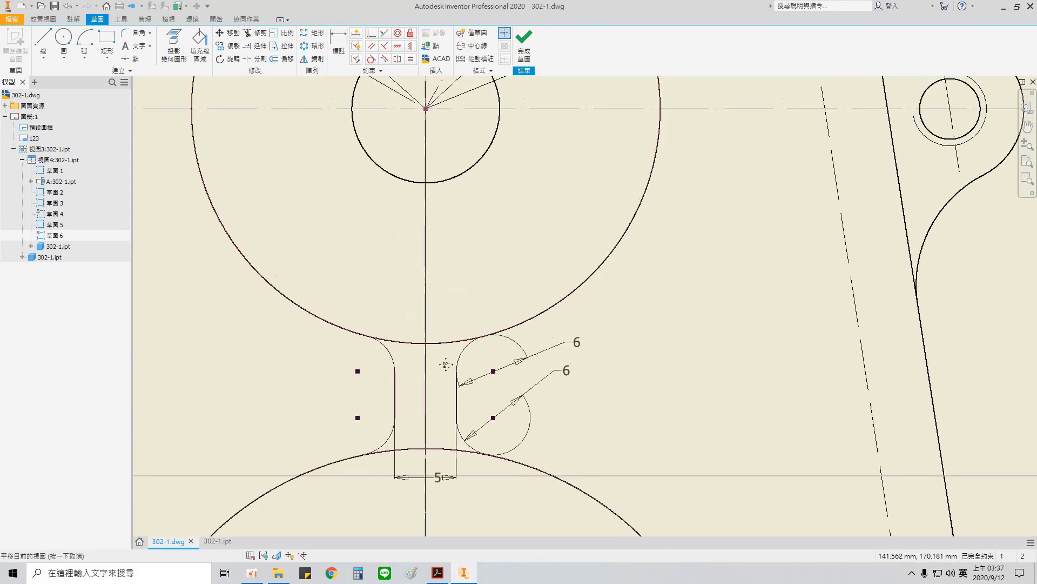
- Try to reposition the upper vertical centre line's lower end between the two bosses, and finish the sketch
left_click_drag(406, 96, 447, 449)
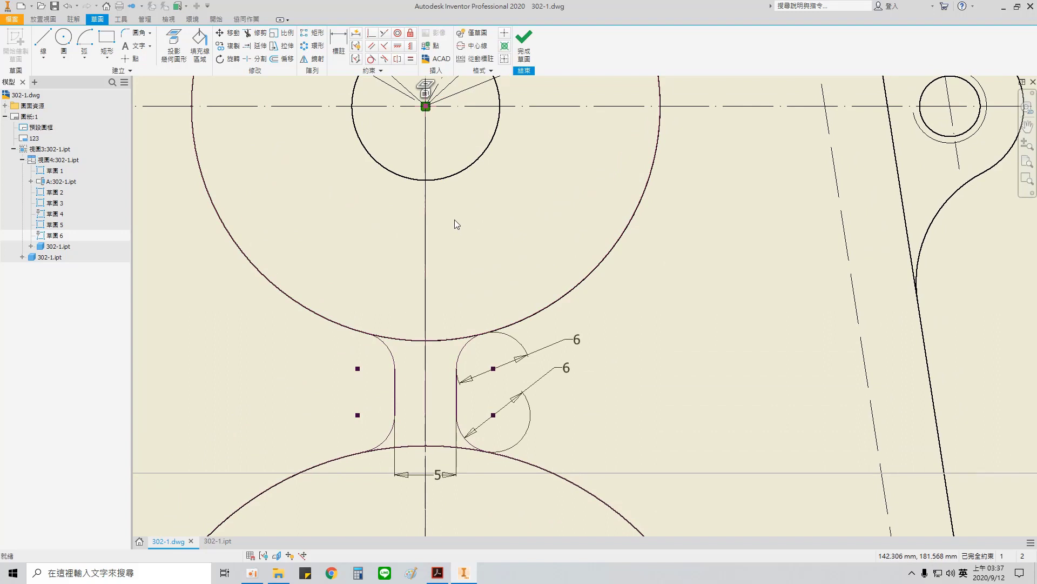
left_click(425, 366)
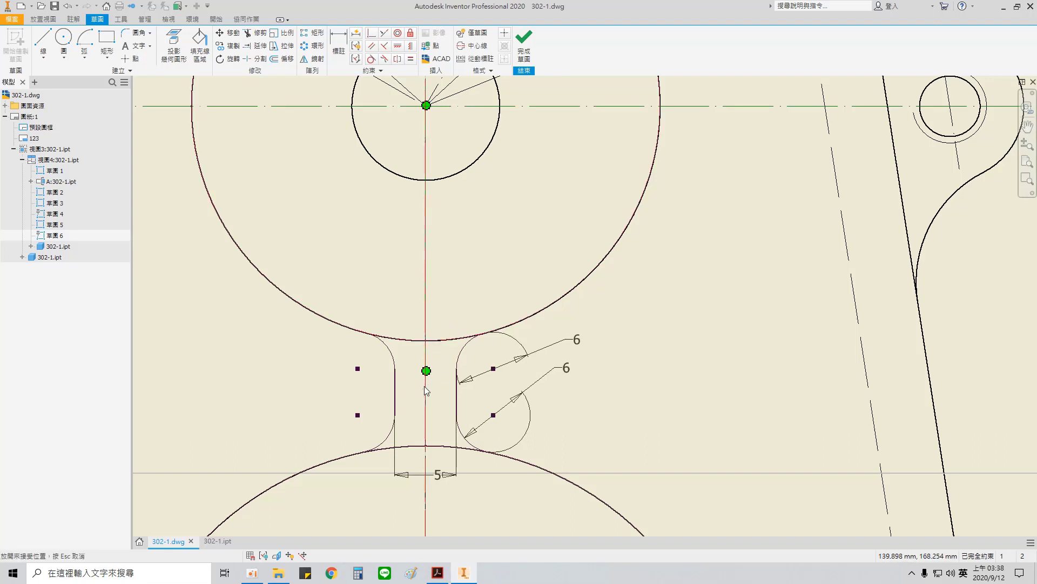
left_click_drag(424, 386, 426, 397)
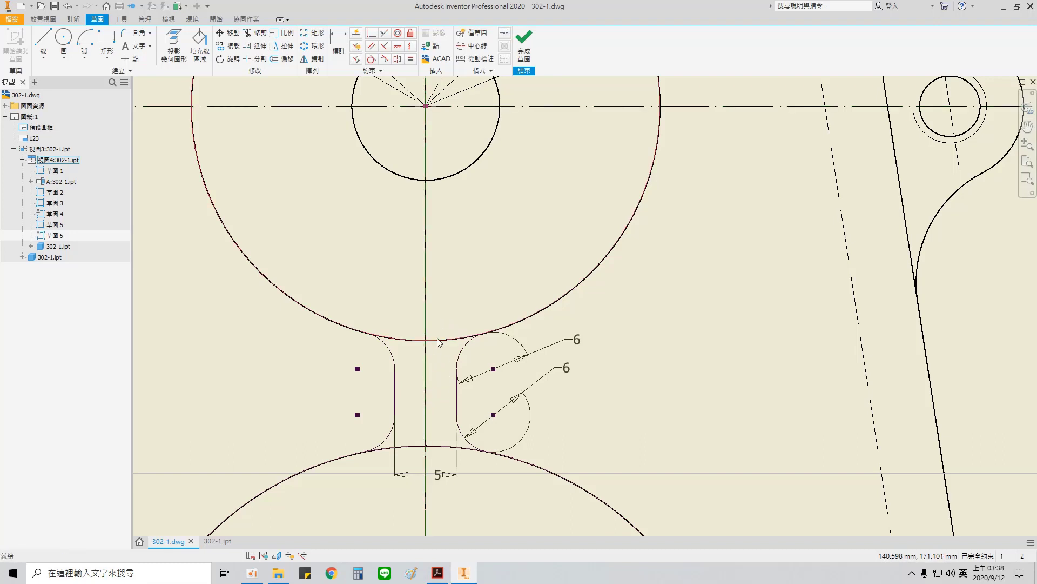
left_click(522, 48)
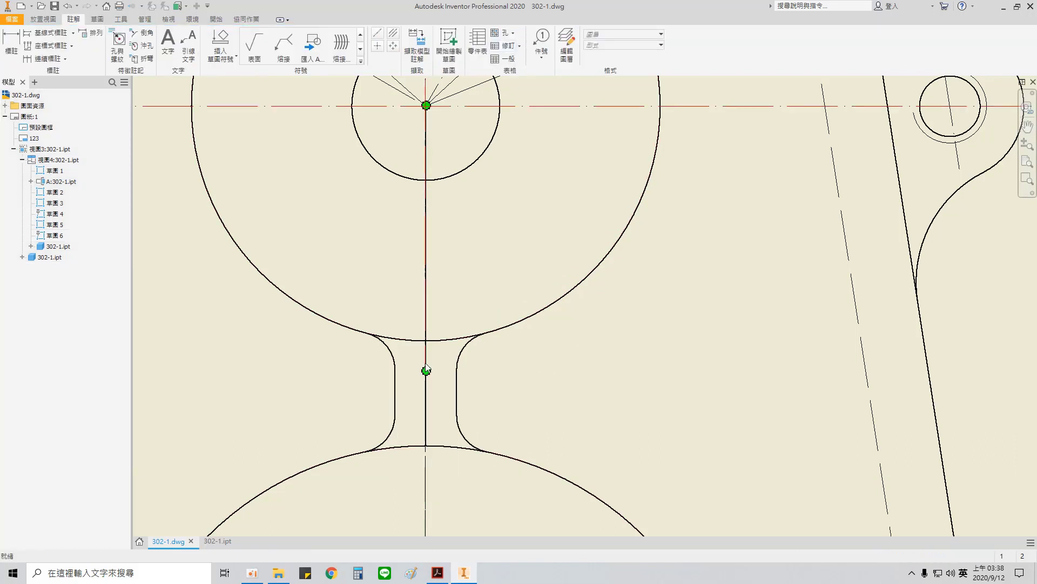
- Reopen the rib sketch, trim the vertical line overlapping the centre line between the bosses, and finish the sketch
double_click(458, 384)
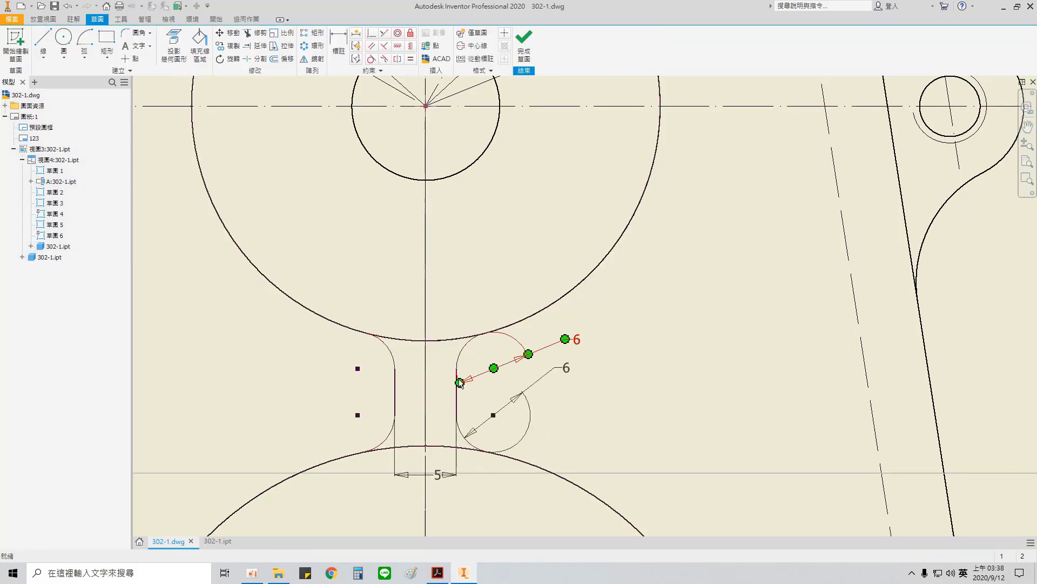
right_click(426, 362)
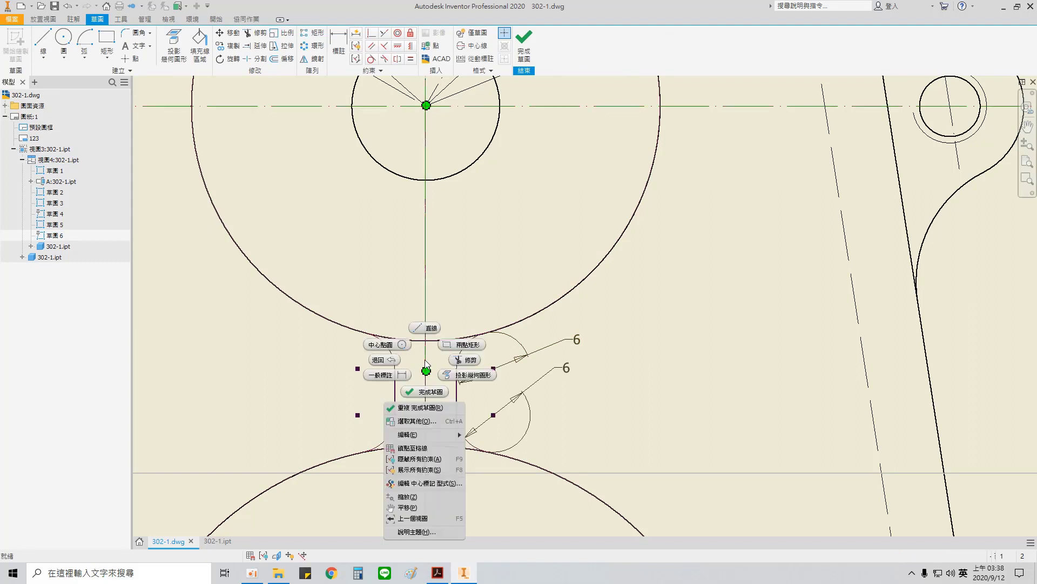
left_click(442, 262)
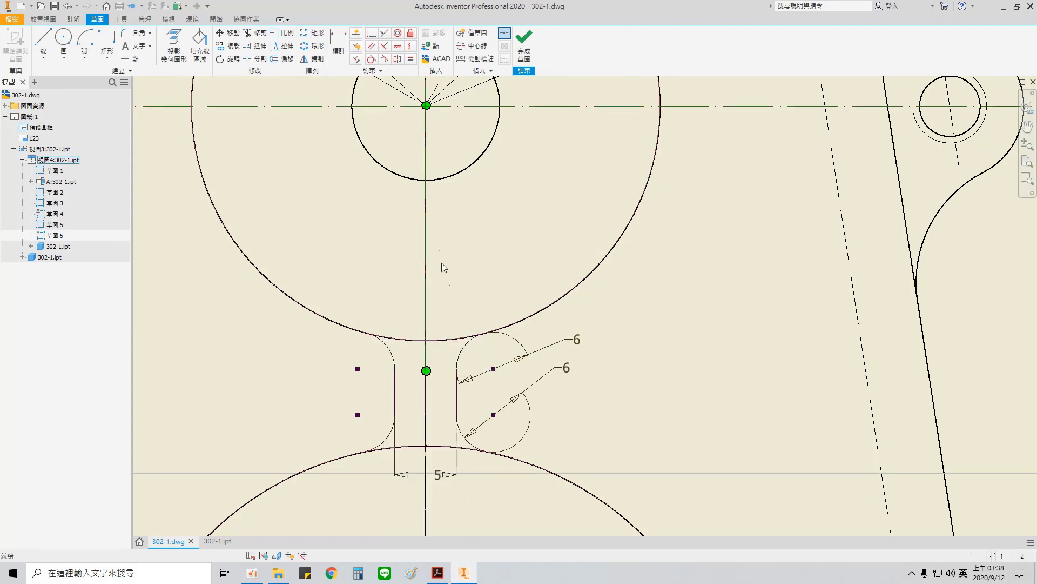
right_click(428, 218)
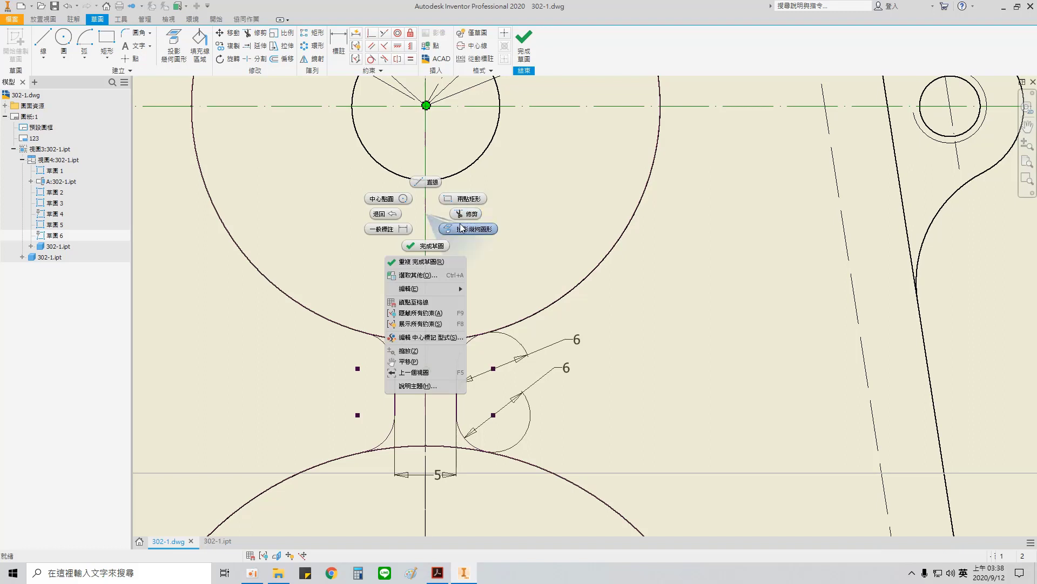
left_click(468, 215)
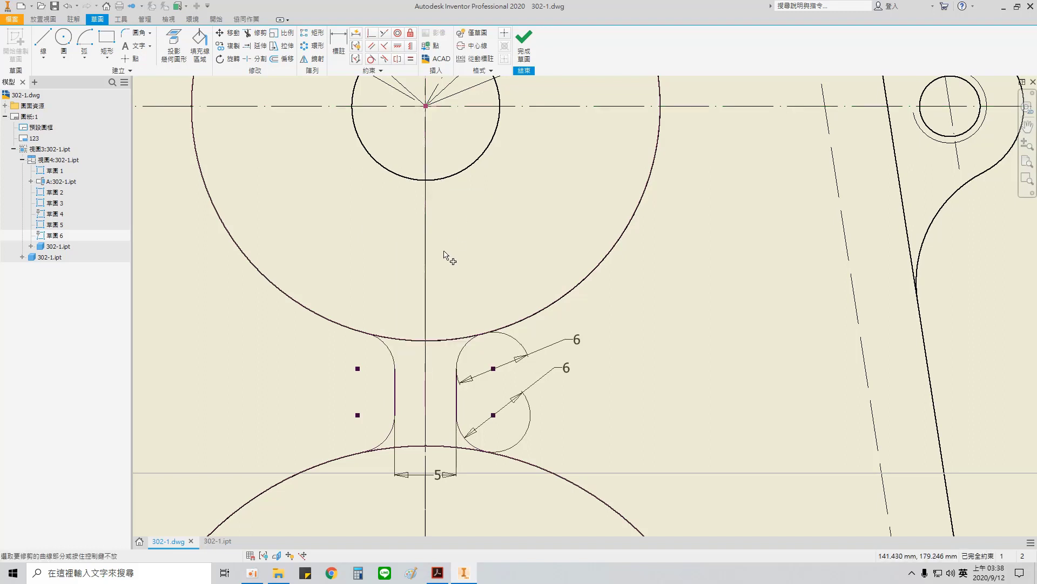
left_click(426, 296)
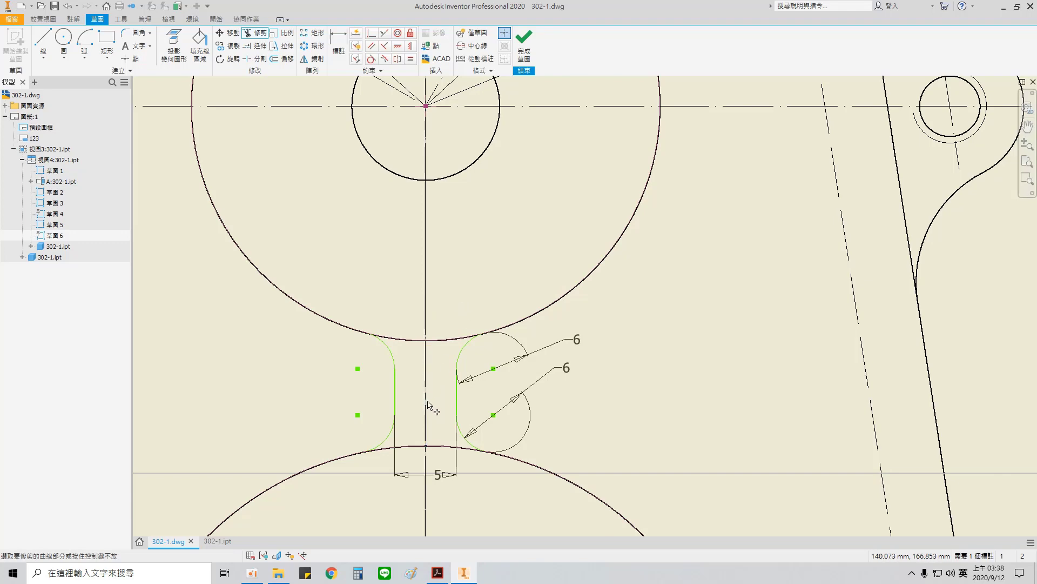
left_click(524, 42)
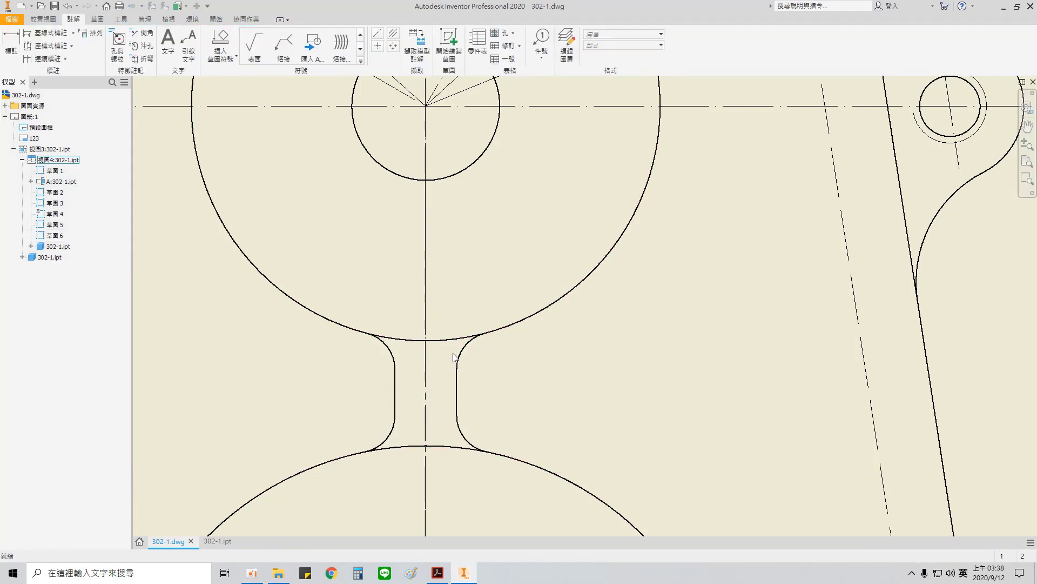
- Dimension the width between the rib's vertical edges and place the text outside the rib on its right side
scroll(455, 368, "down", 5)
middle_click_drag(495, 317, 569, 317)
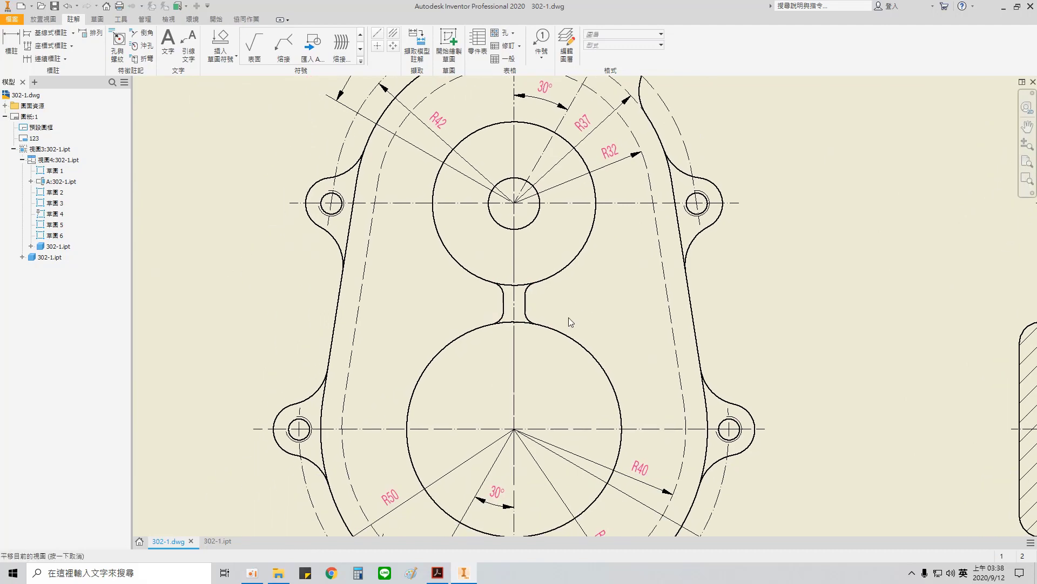
scroll(568, 316, "down", 2)
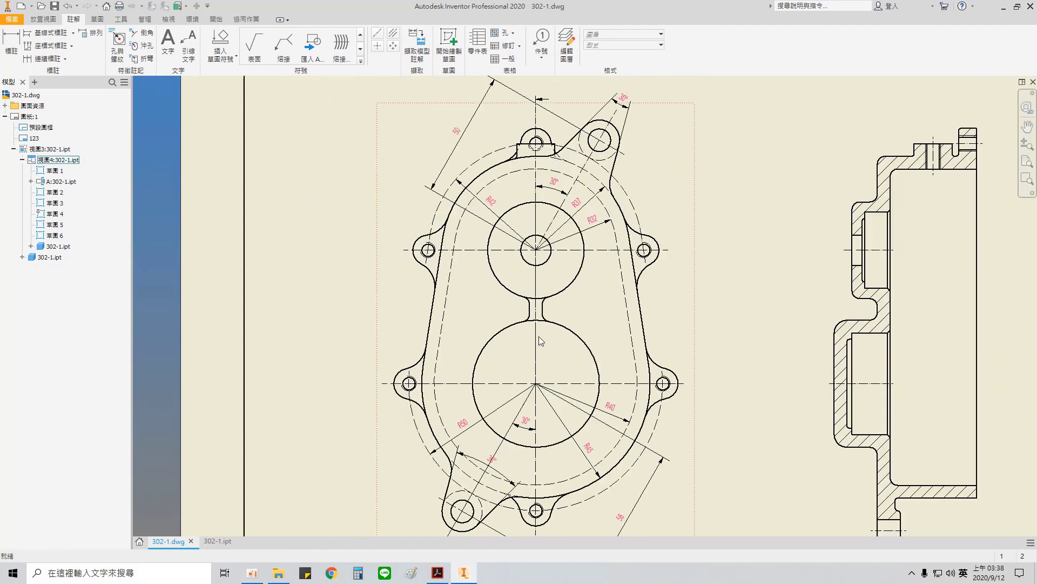
scroll(545, 306, "up", 8)
key("d")
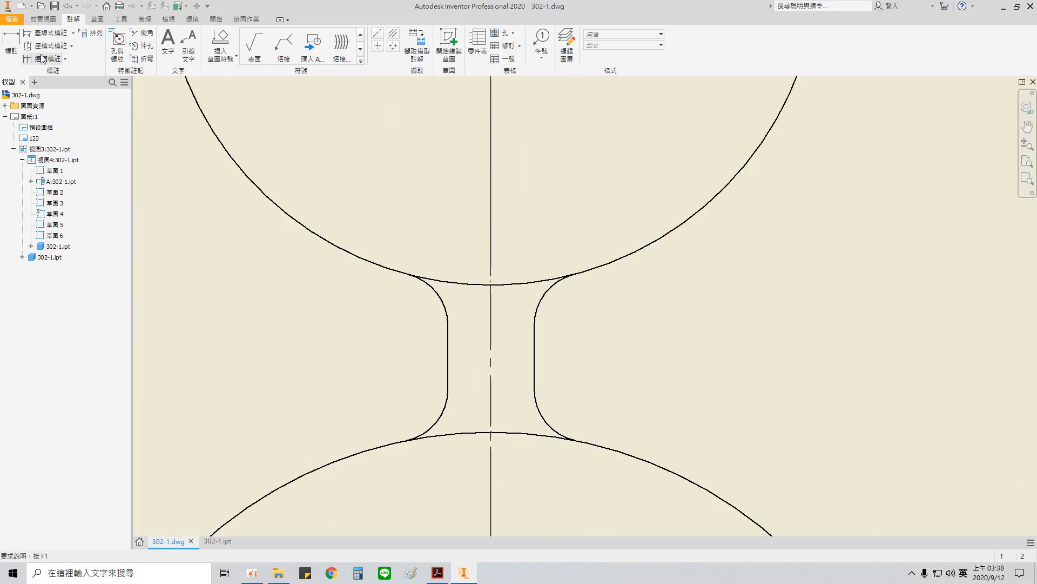
left_click(538, 368)
left_click(448, 371)
middle_click_drag(549, 499, 561, 397)
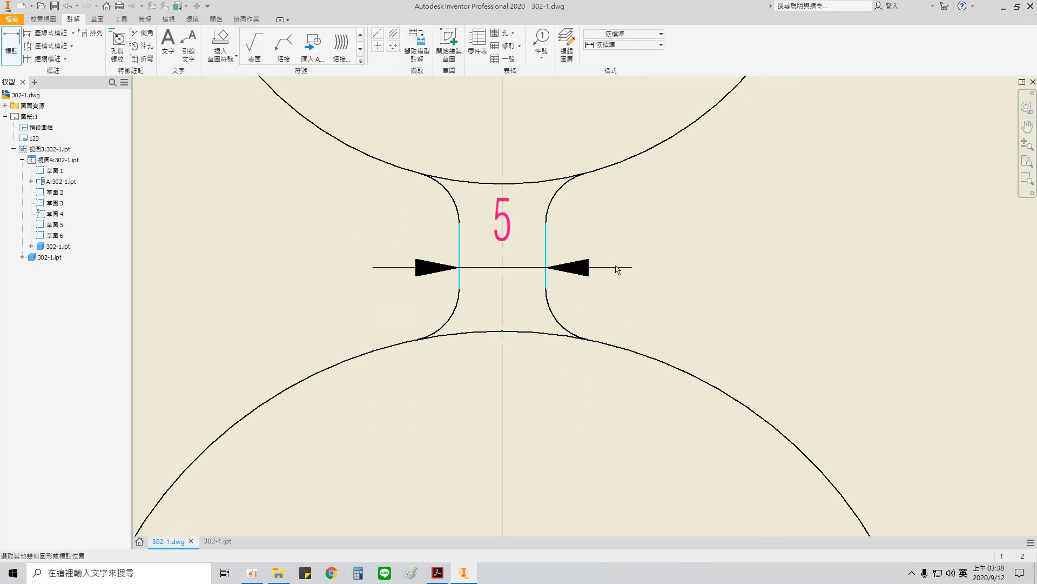
left_click(617, 270)
key("Escape")
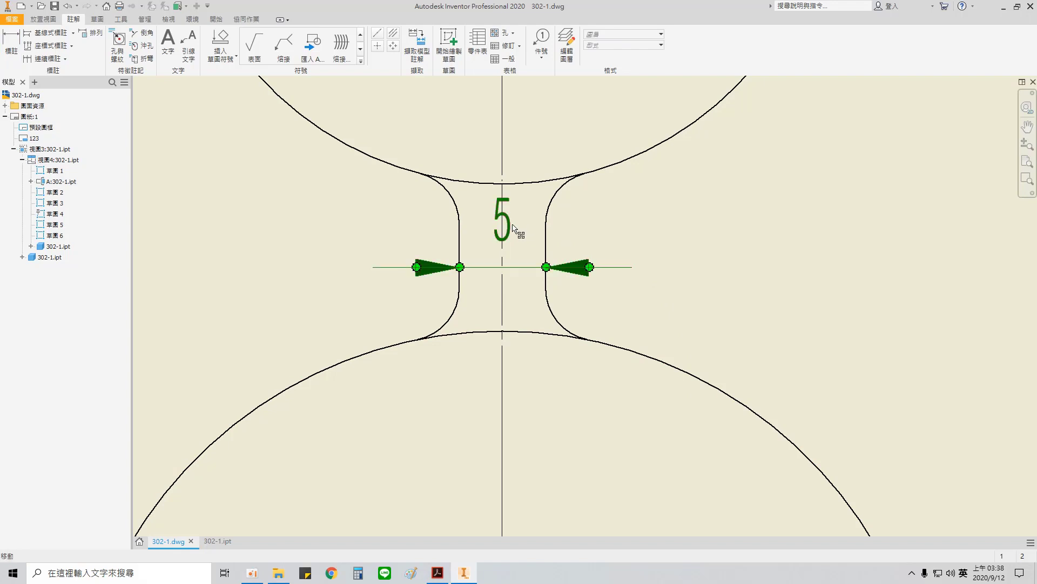
left_click_drag(516, 225, 644, 263)
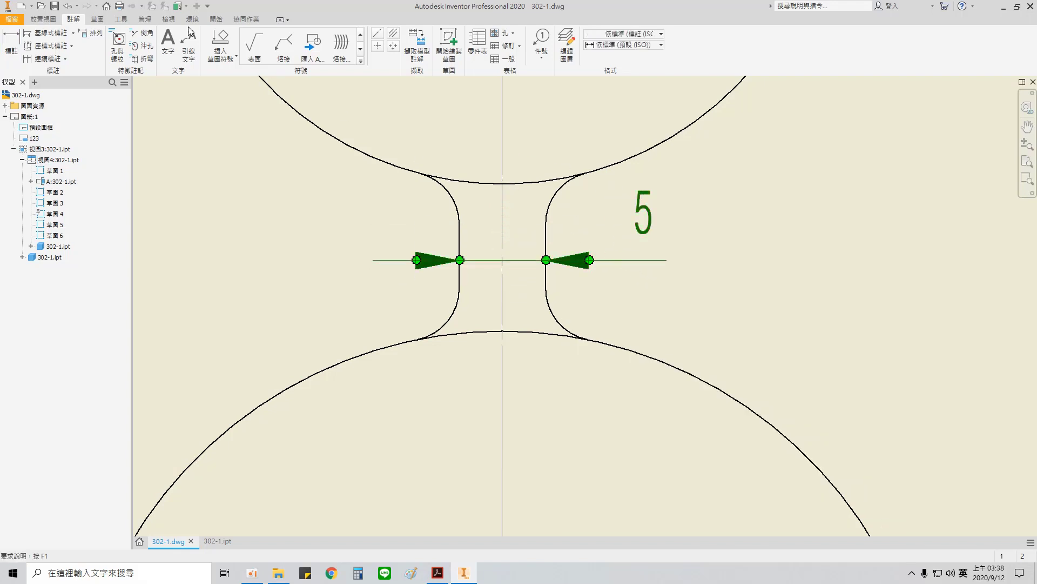
- Add a radius dimension to the rib's upper-left fillet arc, placing its text outside the rib
key("d")
left_click(441, 189)
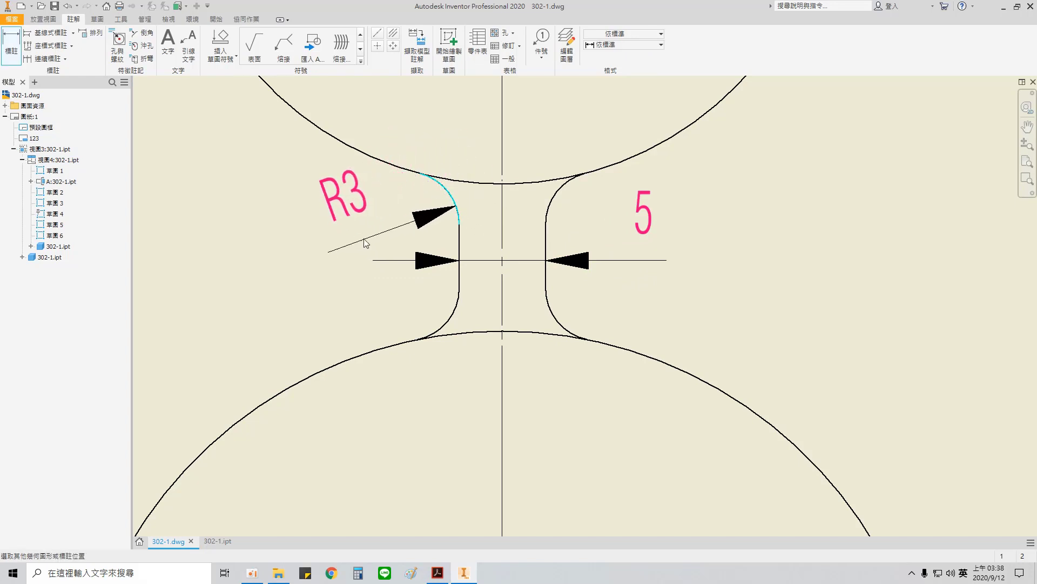
left_click(366, 243)
left_click(859, 506)
- Dimension the vertical distance between the two bosses' horizontal centre lines, placed to the right of the housing view
scroll(676, 375, "up", 5)
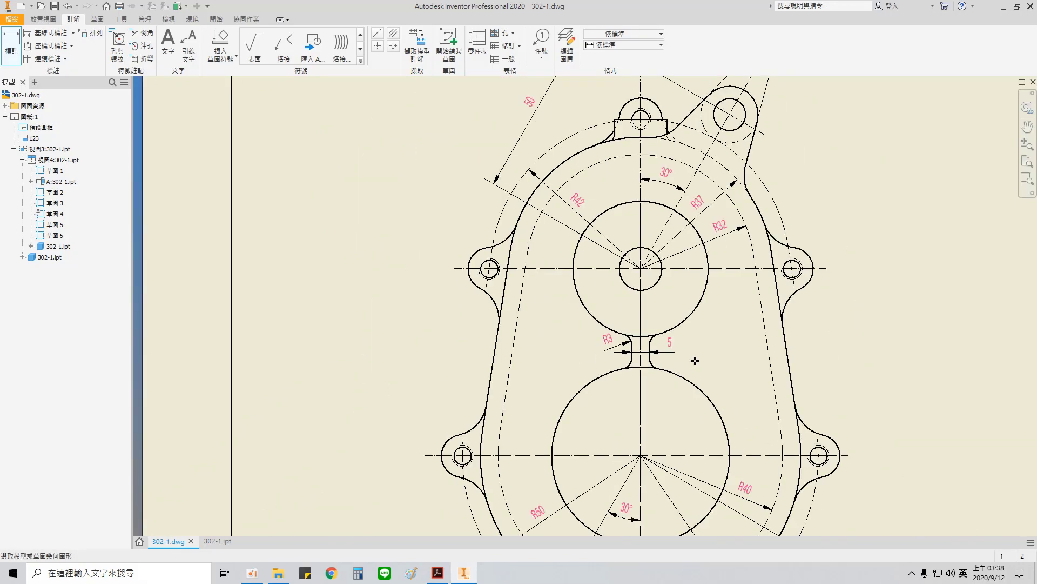
scroll(728, 345, "up", 3)
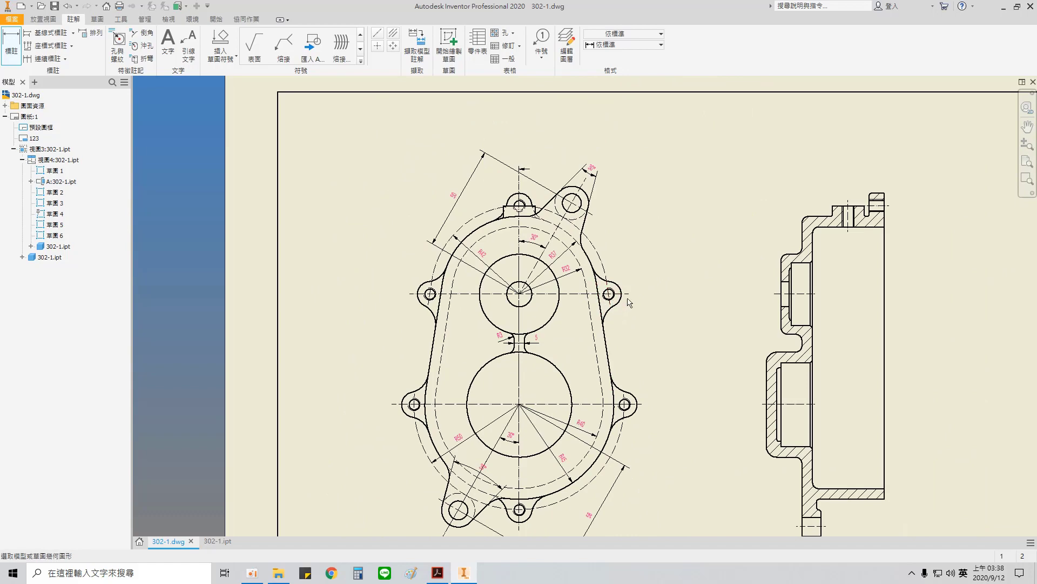
scroll(610, 295, "down", 6)
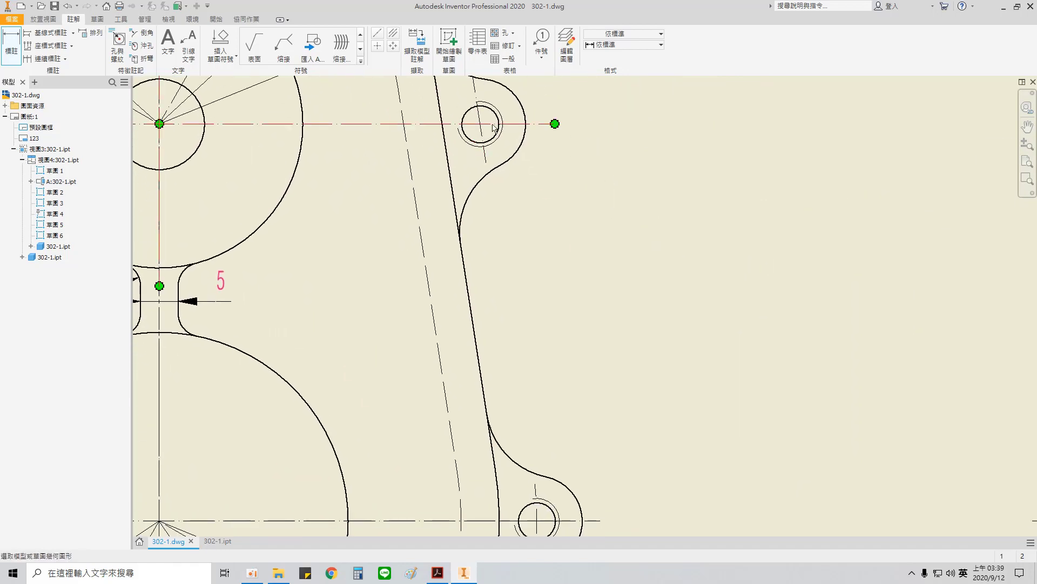
left_click(554, 126)
middle_click_drag(587, 339, 584, 216)
scroll(583, 215, "up", 1)
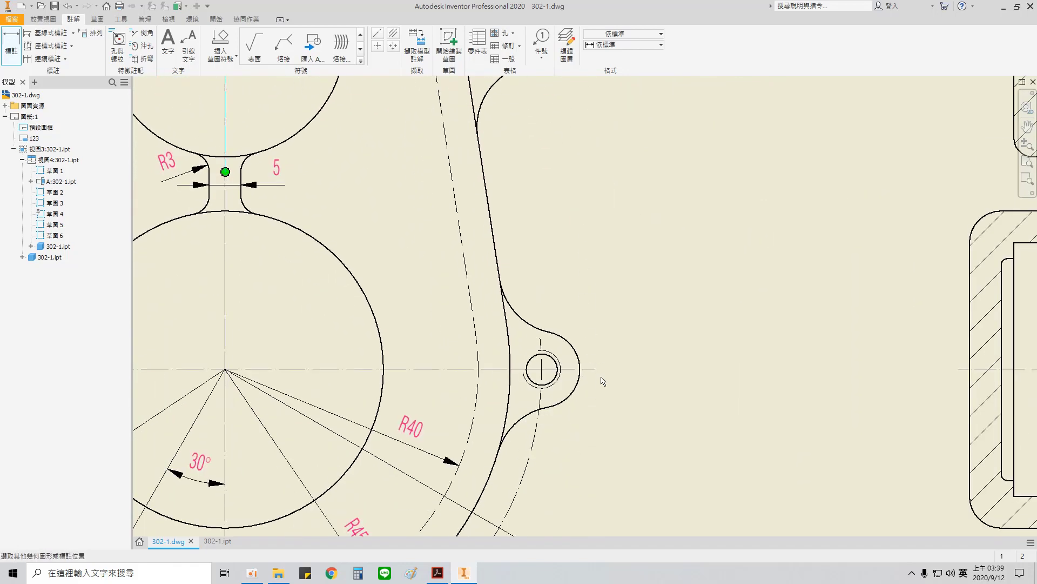
left_click(600, 369)
scroll(605, 367, "up", 4)
scroll(613, 295, "down", 3)
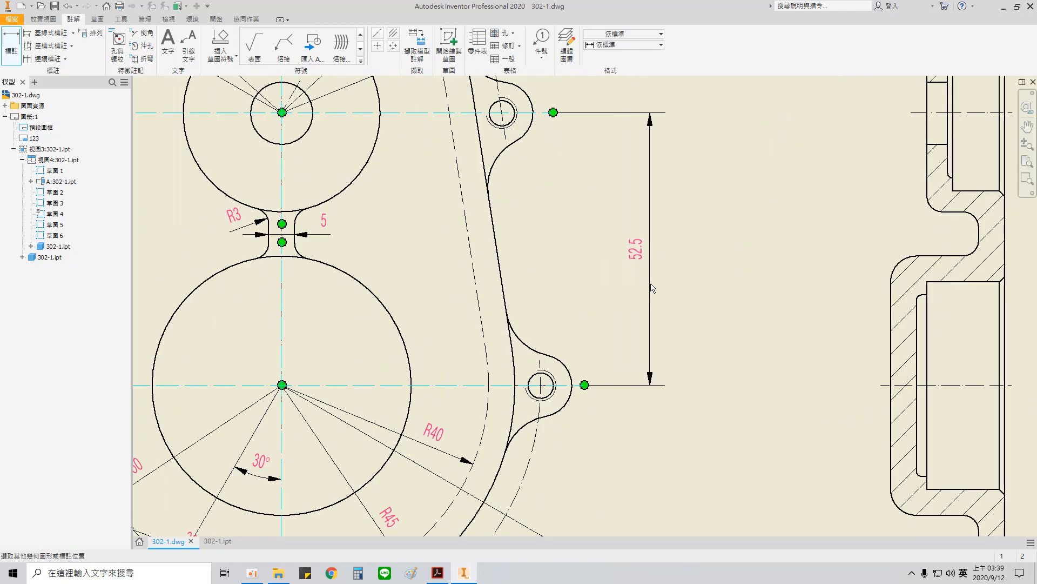
left_click(651, 287)
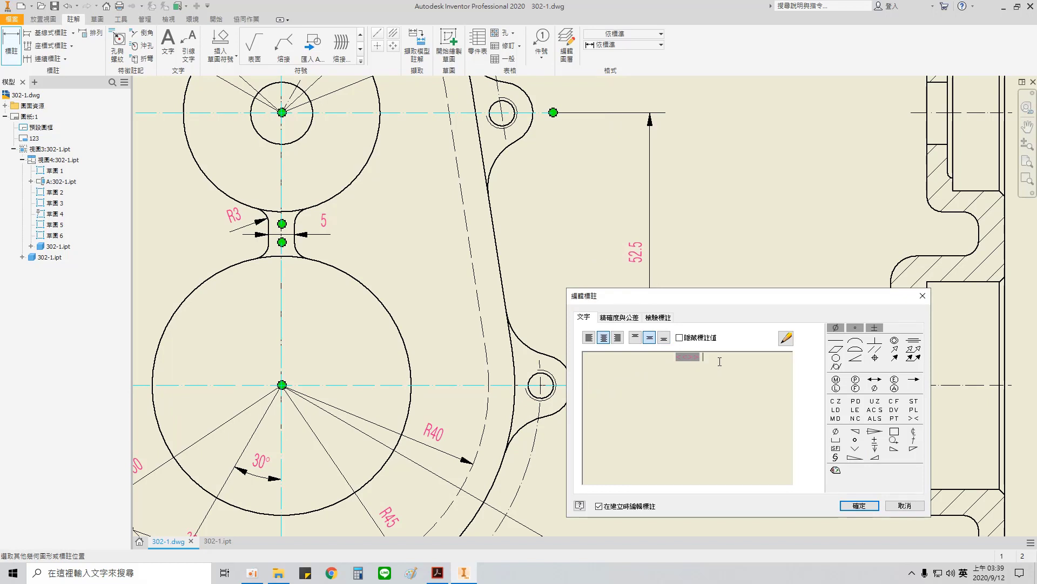
- Add an upper tolerance of +0.05 and a lower tolerance of 0 to the boss centre distance text
type("0")
key("Return")
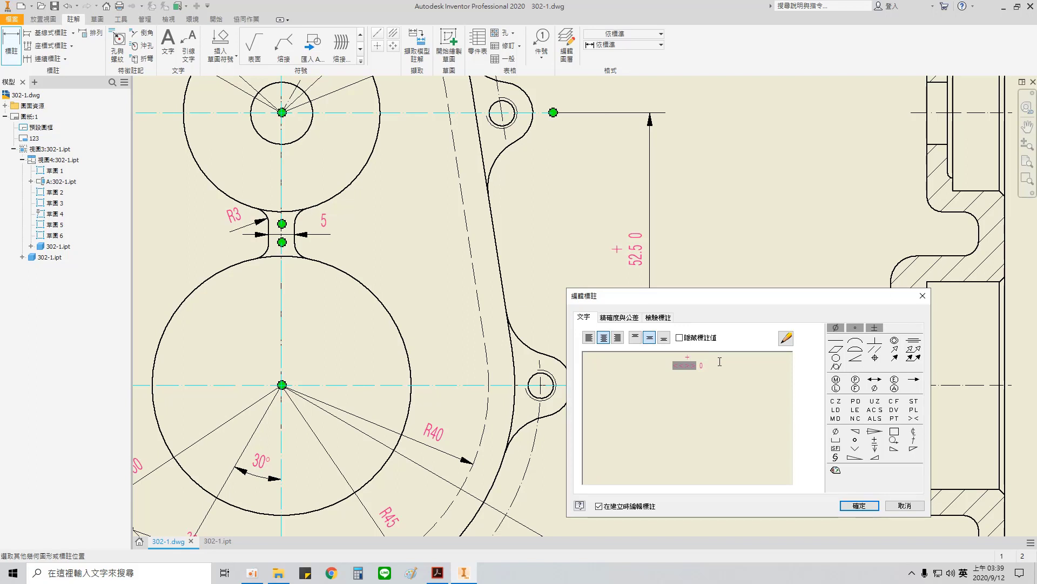
type("+0.05")
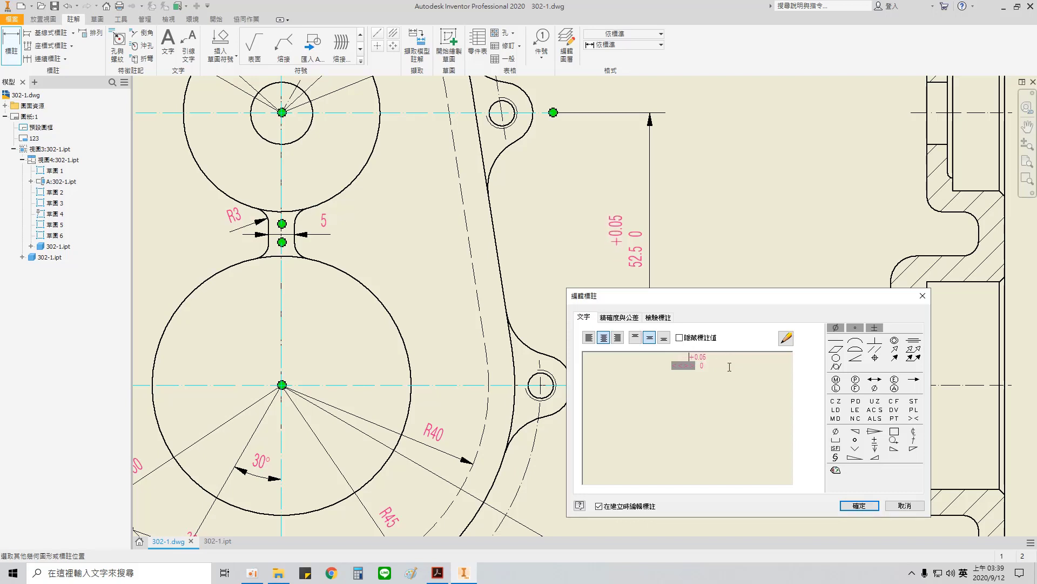
left_click(861, 502)
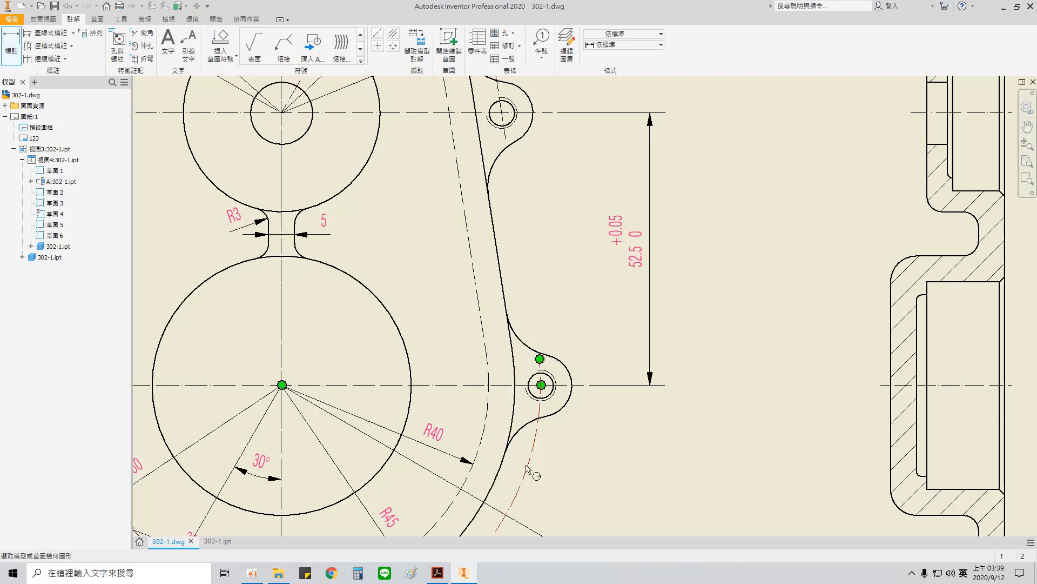
- Add a radius dimension to the fillet arc joining the upper-right lug to the housing outline
scroll(500, 289, "up", 3)
scroll(493, 180, "down", 4)
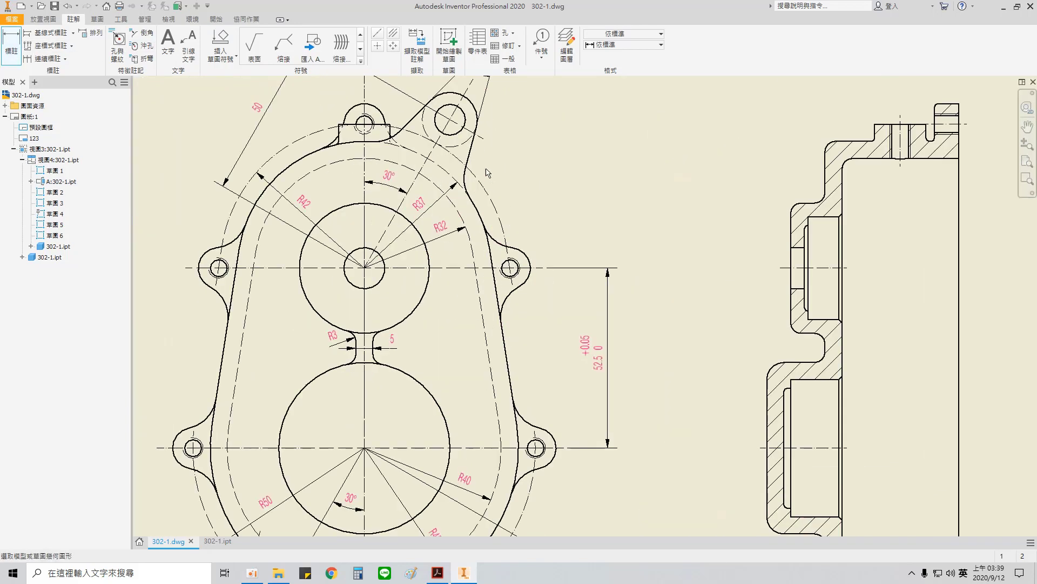
left_click(447, 178)
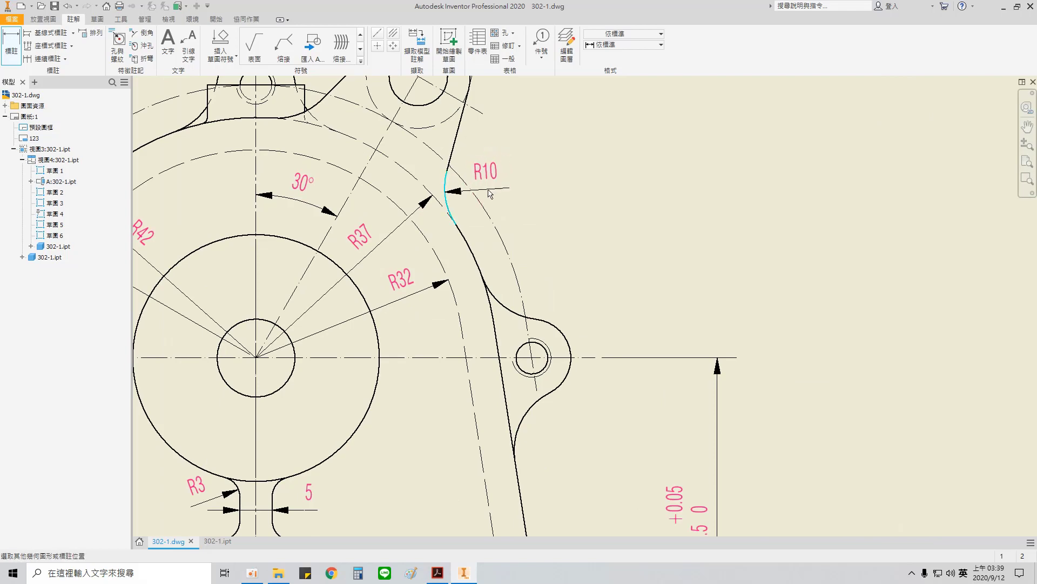
left_click(505, 204)
left_click(854, 503)
scroll(466, 478, "up", 3)
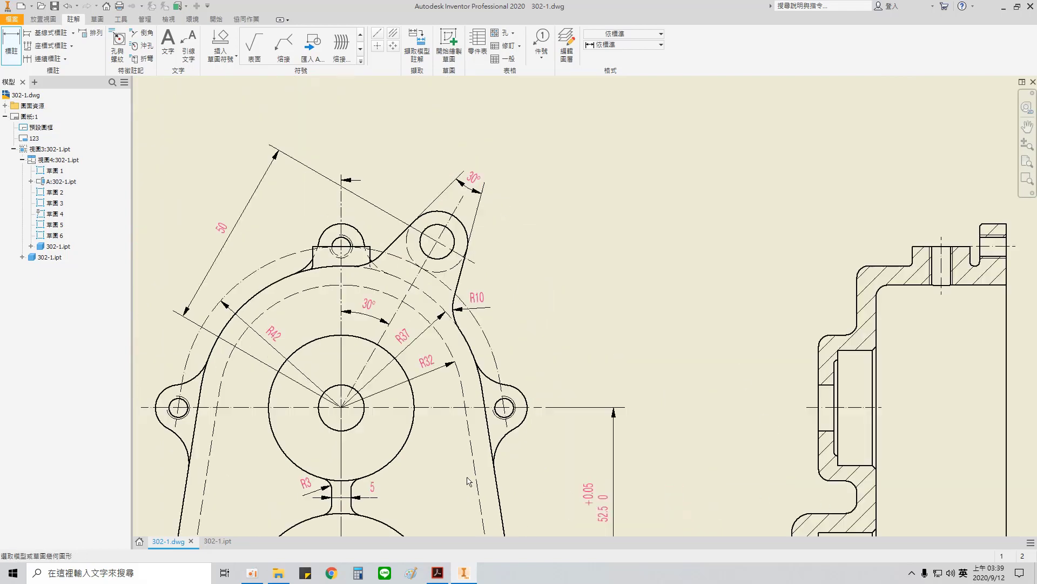
middle_click_drag(457, 464, 471, 369)
scroll(472, 368, "up", 2)
scroll(488, 293, "down", 6)
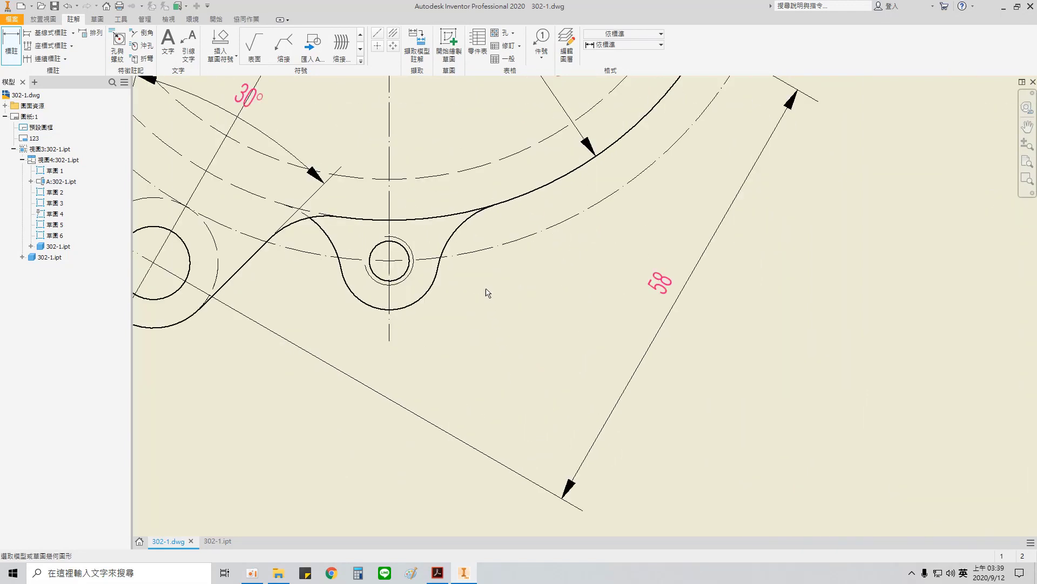
- Add a radius dimension to the fillet arc on the right side of the bottom lug, placing its text outside the housing outline
left_click(469, 223)
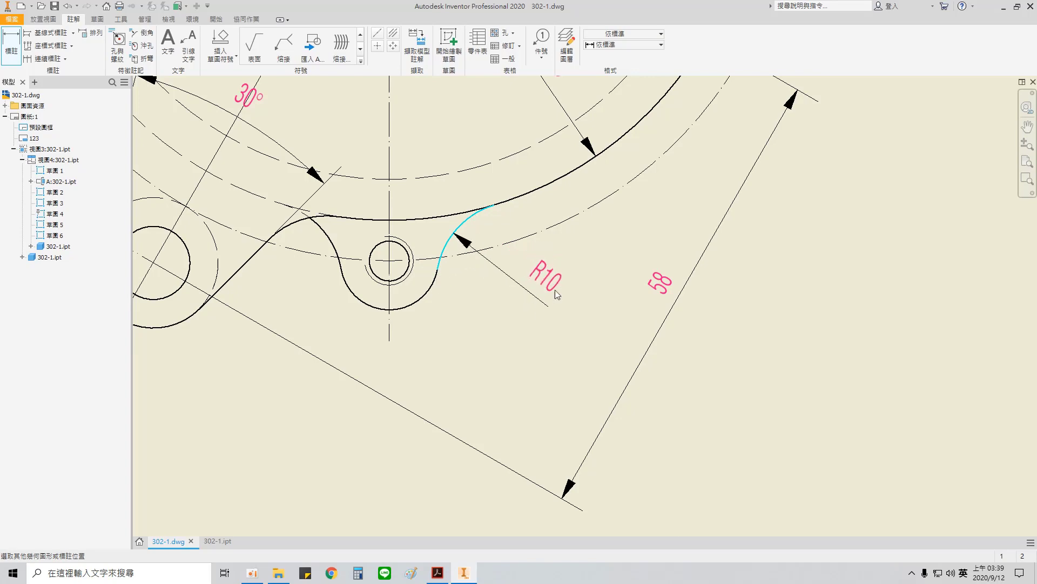
left_click(557, 295)
left_click(854, 509)
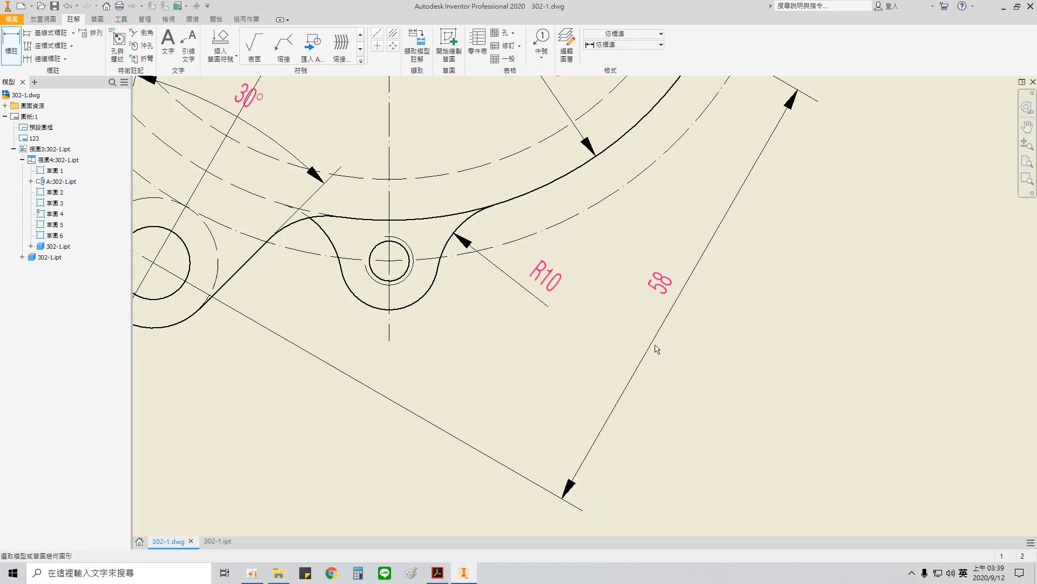
- Add a radius dimension to the lower fillet arc joining the lower boss's right-hand lug to the housing, with its text below the lug
scroll(657, 348, "down", 3)
scroll(579, 331, "up", 5)
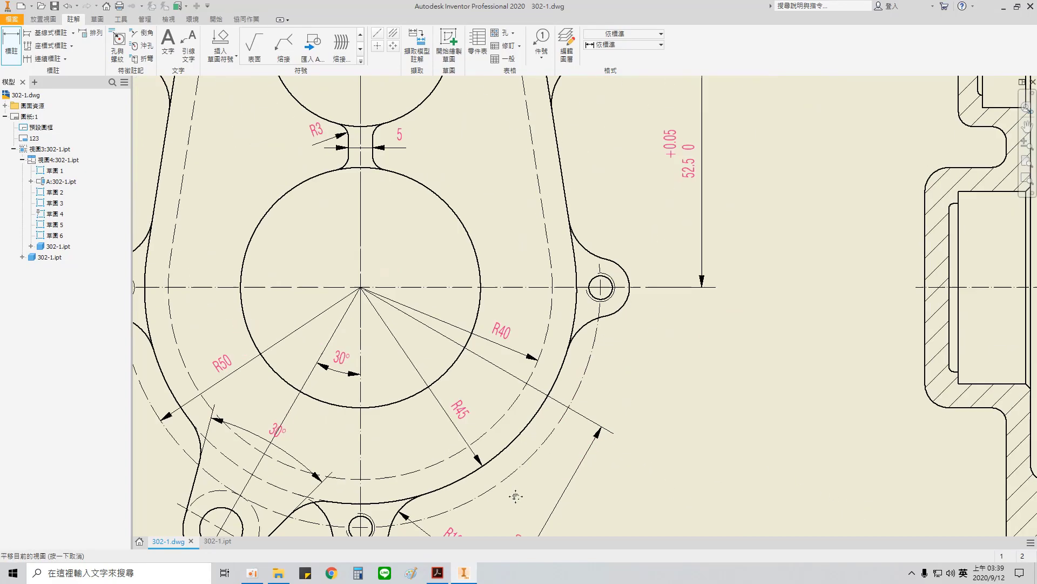
left_click(592, 326)
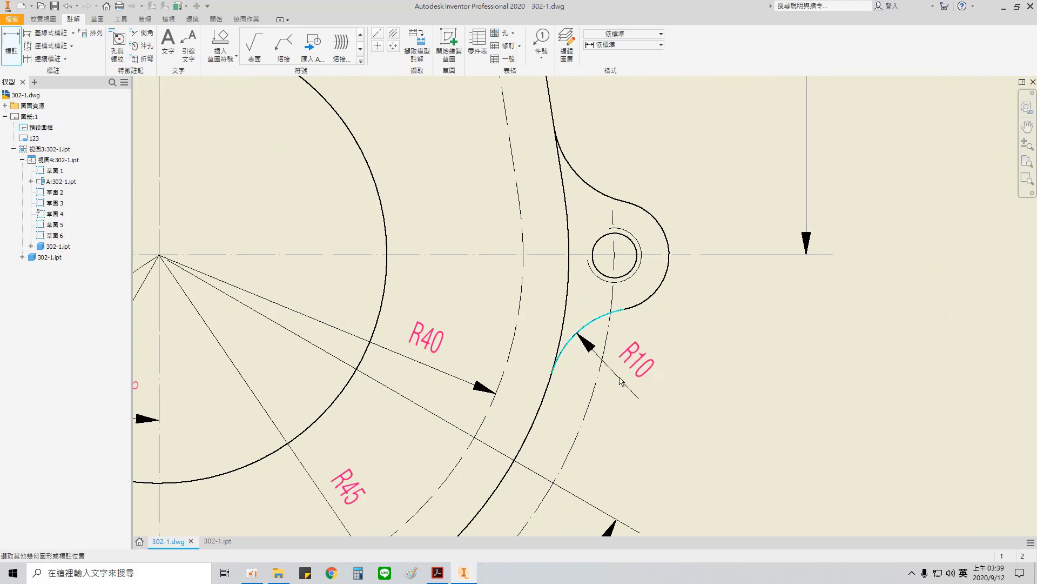
left_click(729, 428)
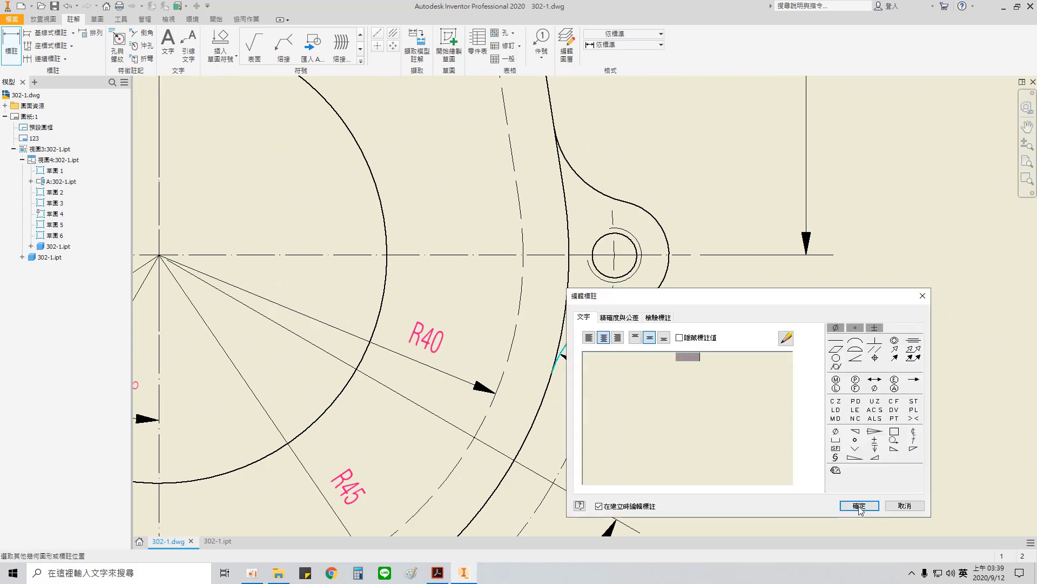
left_click(860, 511)
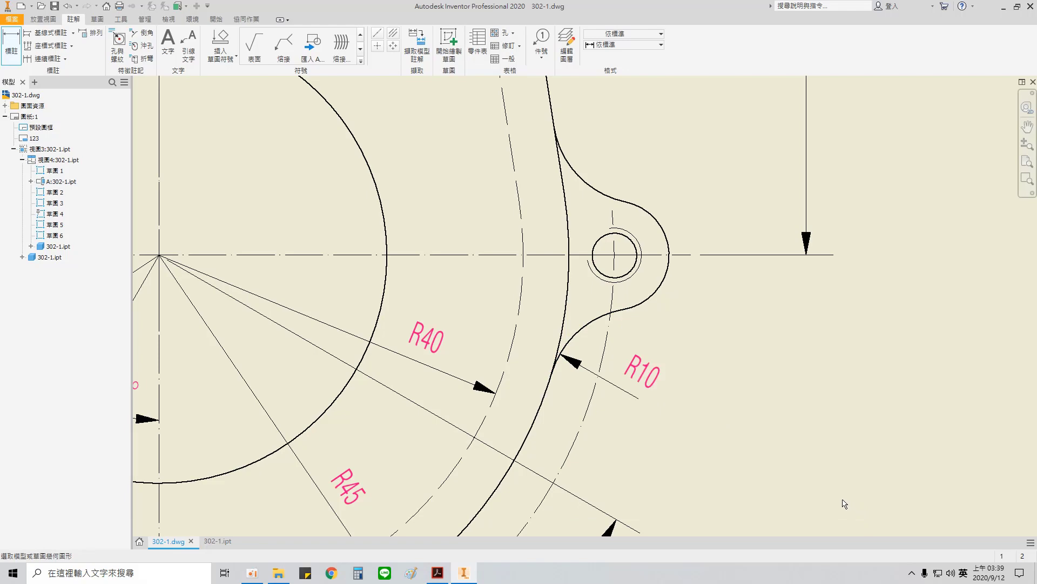
- Dimension the thread arc around the right-hand lug's hole, switching the dimension type from radius to diameter
scroll(676, 373, "up", 4)
scroll(556, 431, "down", 3)
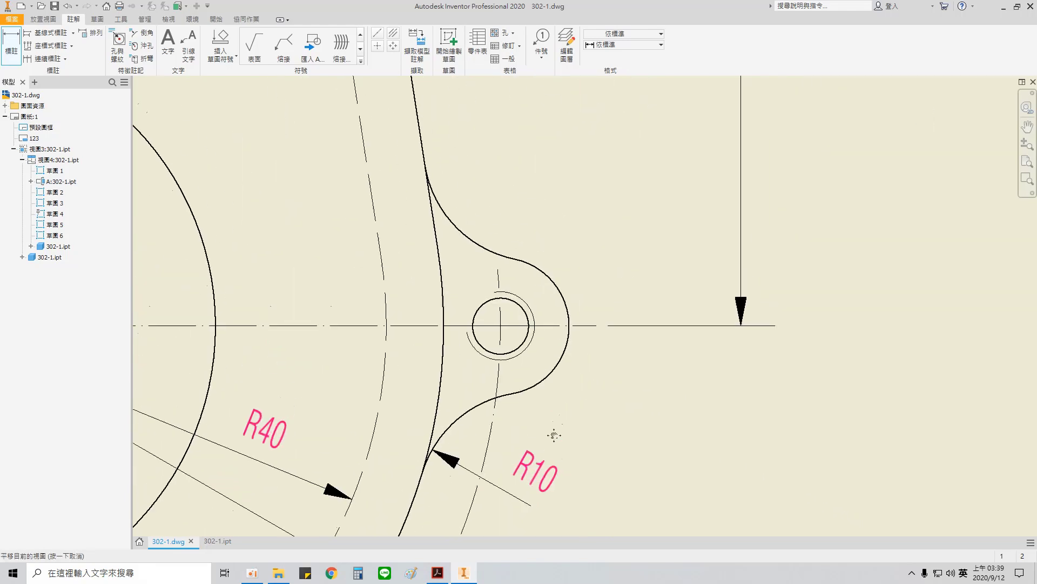
scroll(496, 269, "up", 5)
scroll(496, 268, "down", 3)
scroll(508, 268, "up", 2)
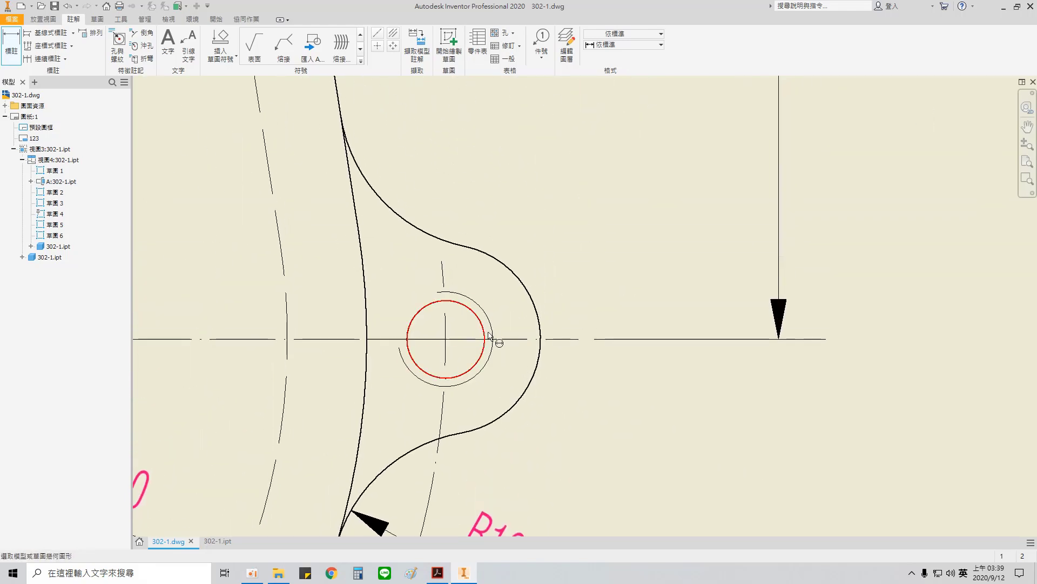
left_click(474, 303)
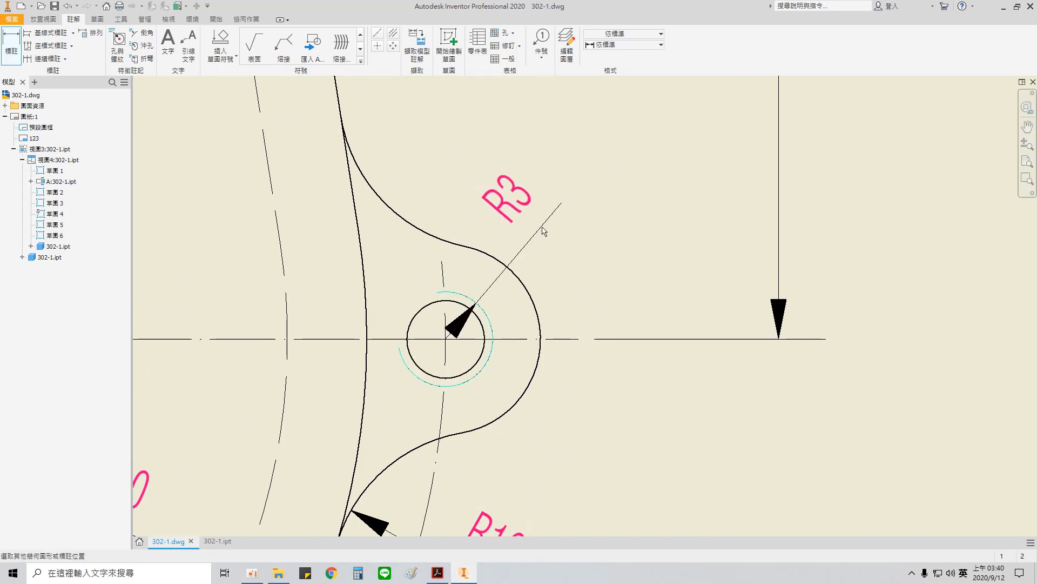
right_click(543, 231)
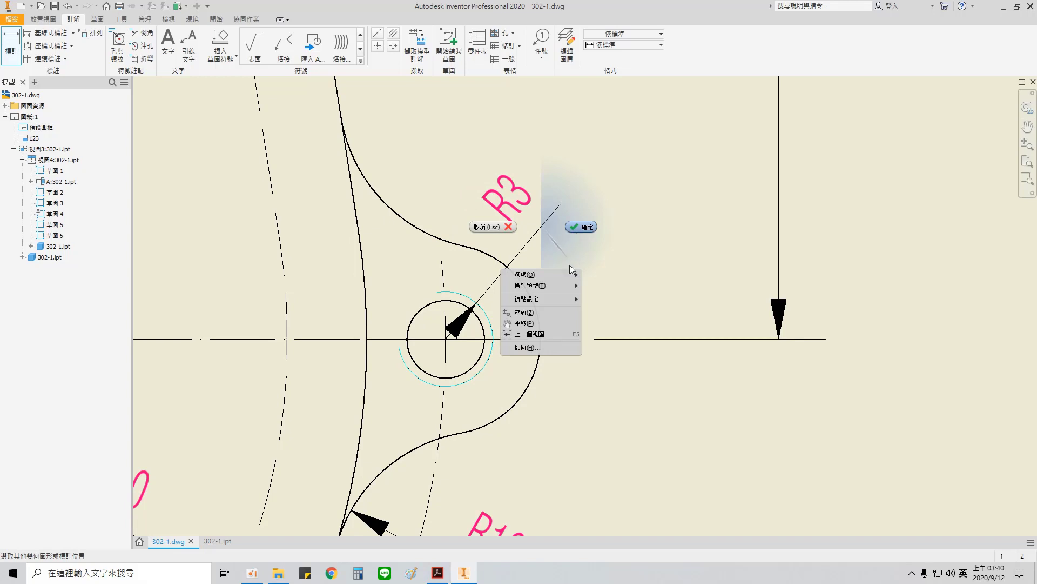
mouse_move(564, 285)
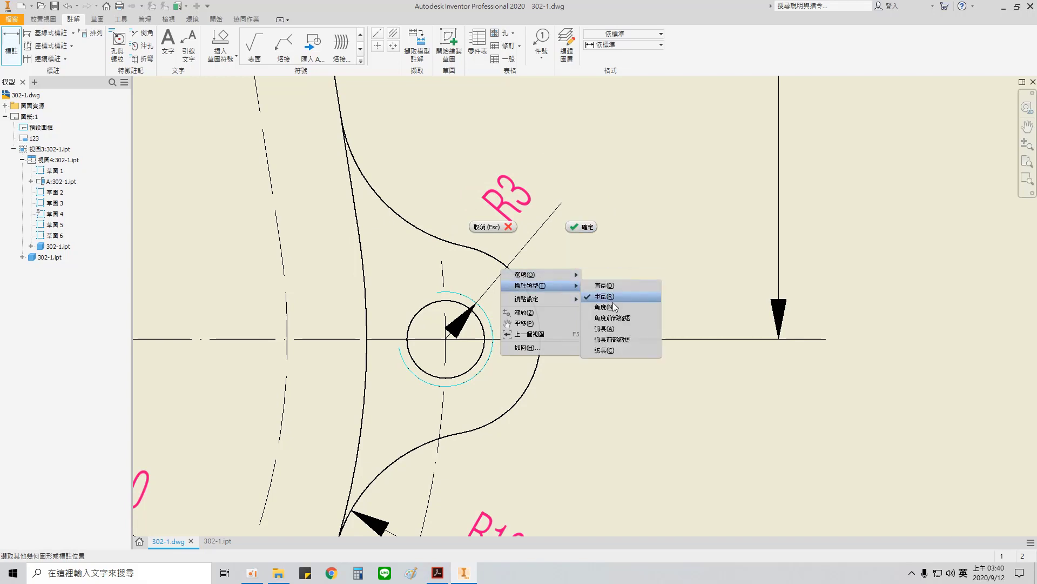
left_click(615, 287)
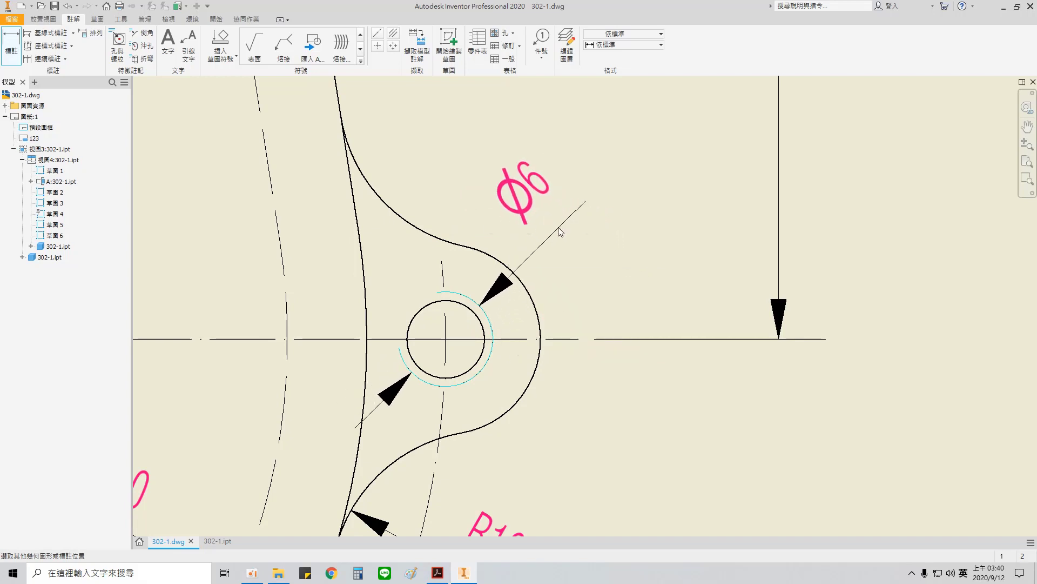
- Give the lug hole's thread diameter dimension a centre leader and place it diagonally outside the lug
right_click(518, 271)
mouse_move(579, 274)
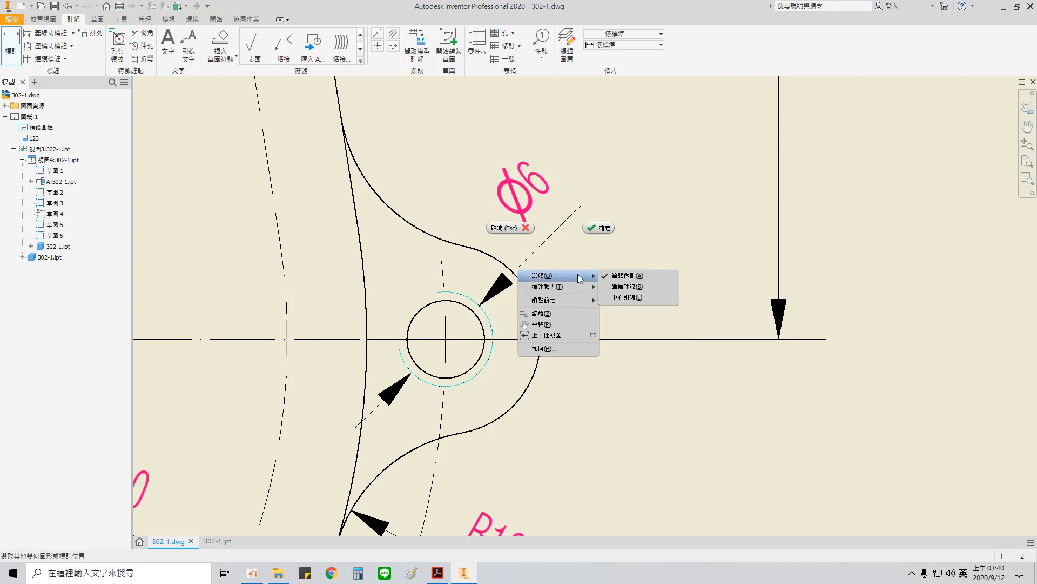
left_click(631, 297)
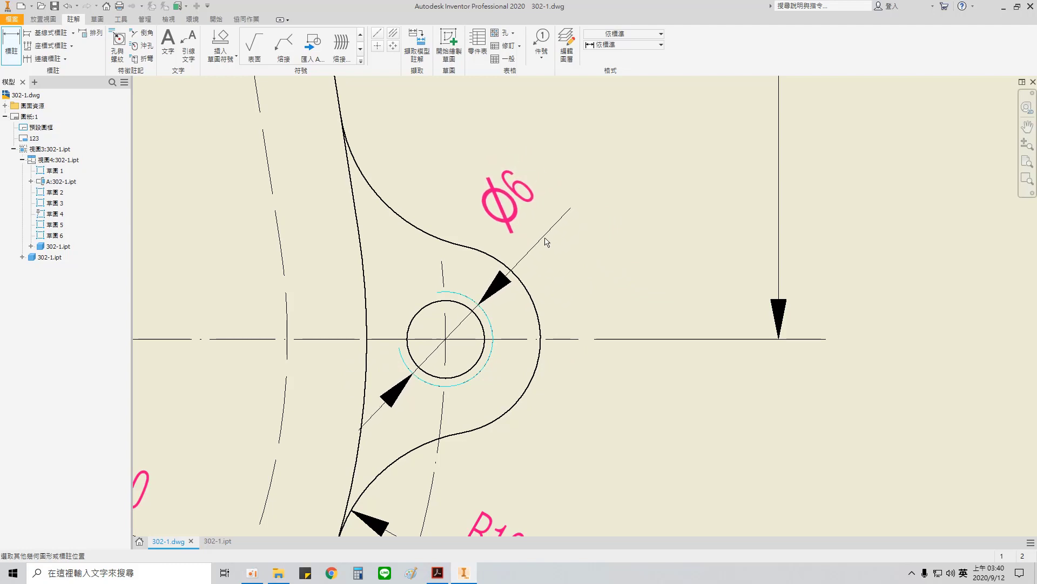
left_click(553, 241)
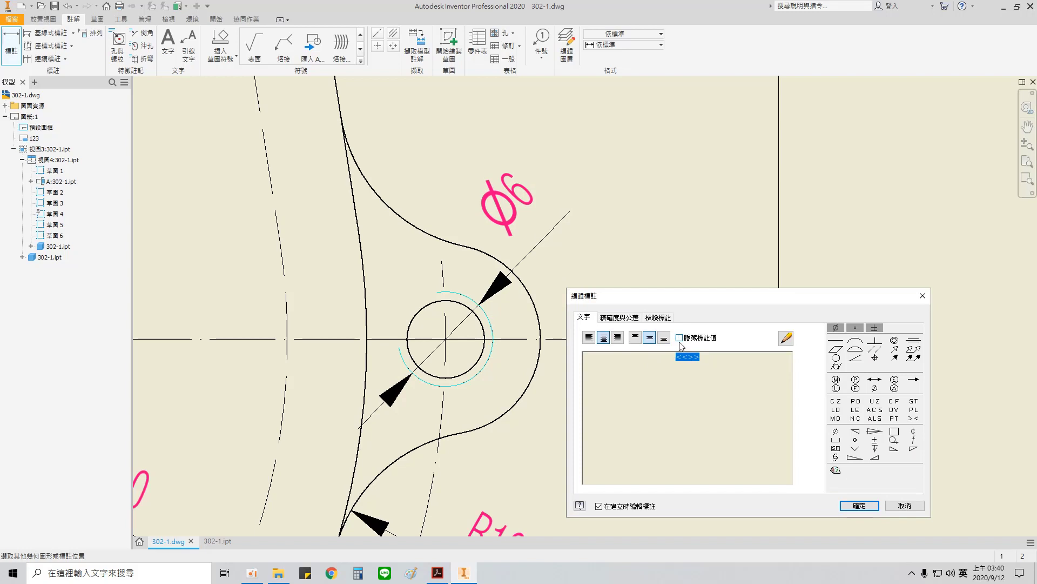
- Override the lug hole's dimension text as 6xM6 with the measured value hidden
left_click(657, 363)
type("6")
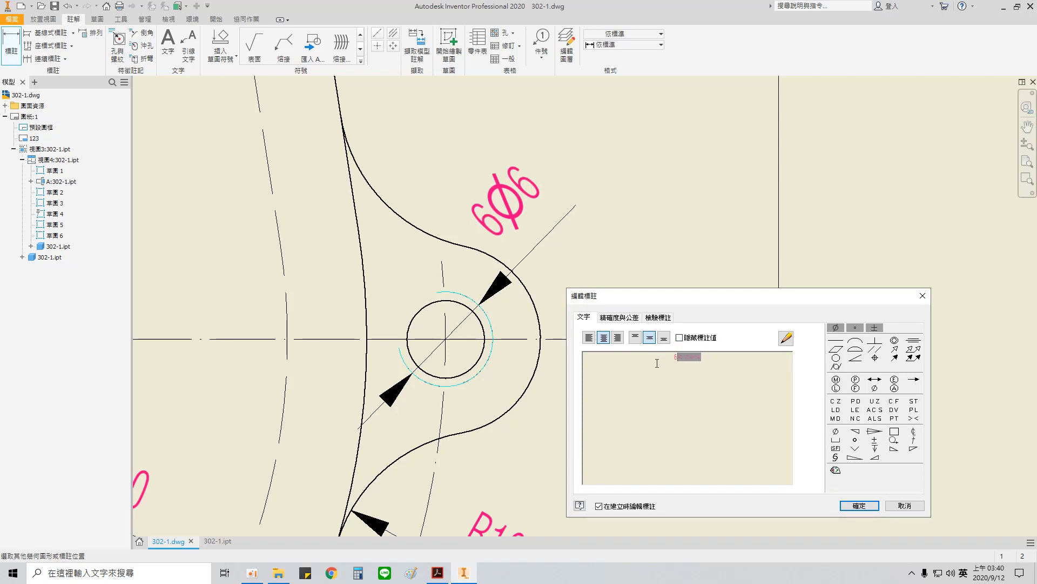
type("x<<>>")
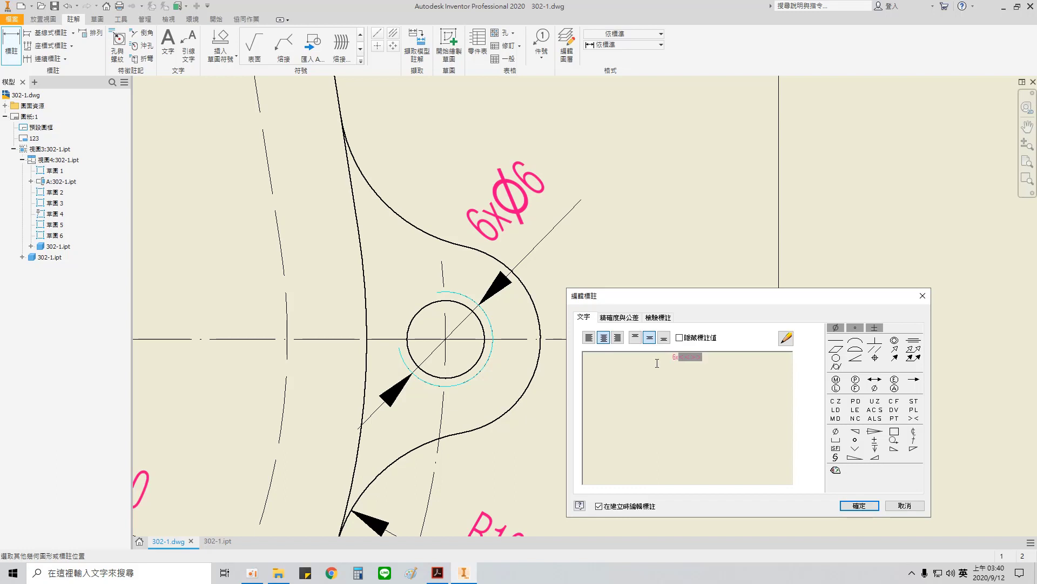
type("M")
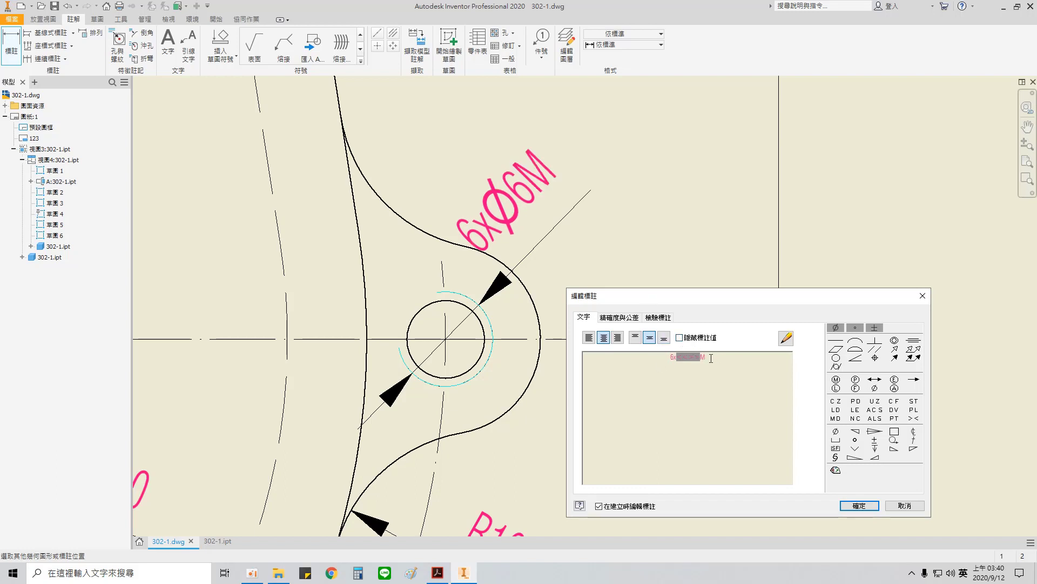
left_click(680, 338)
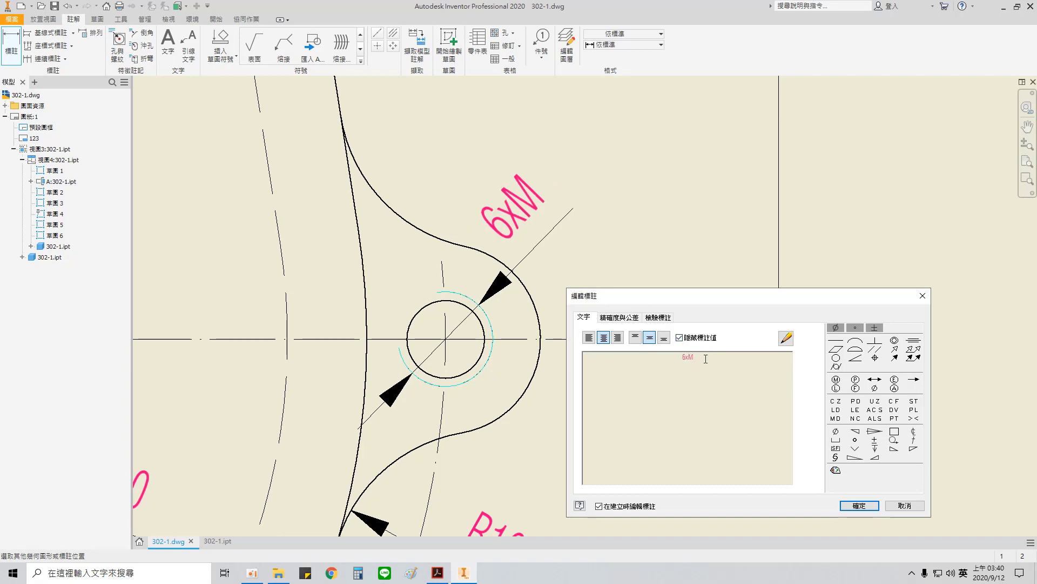
type("6")
left_click(864, 506)
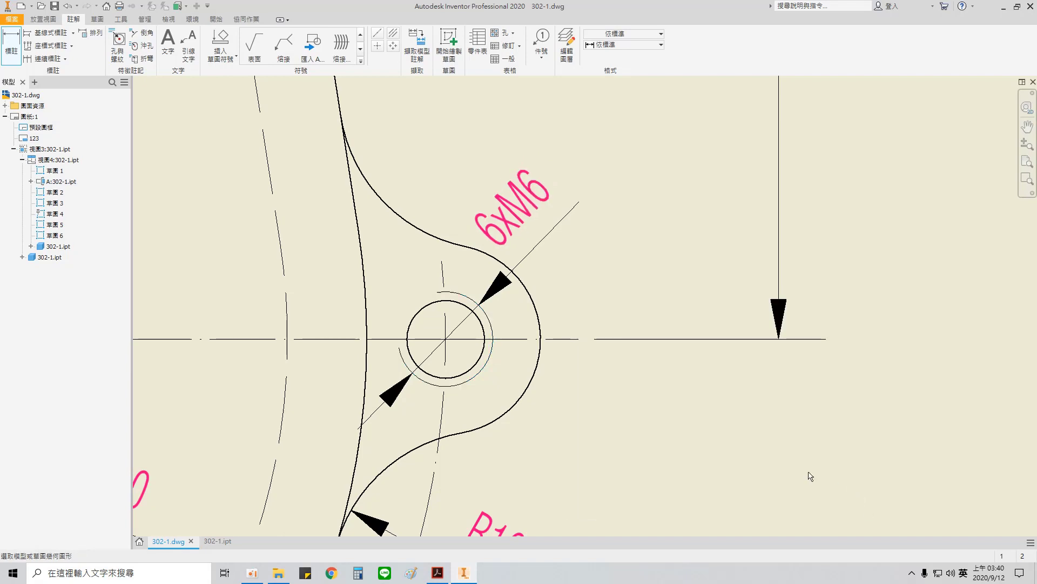
- Dimension the outer arc radius of the lug at the small bore's level in the front view
scroll(583, 280, "down", 5)
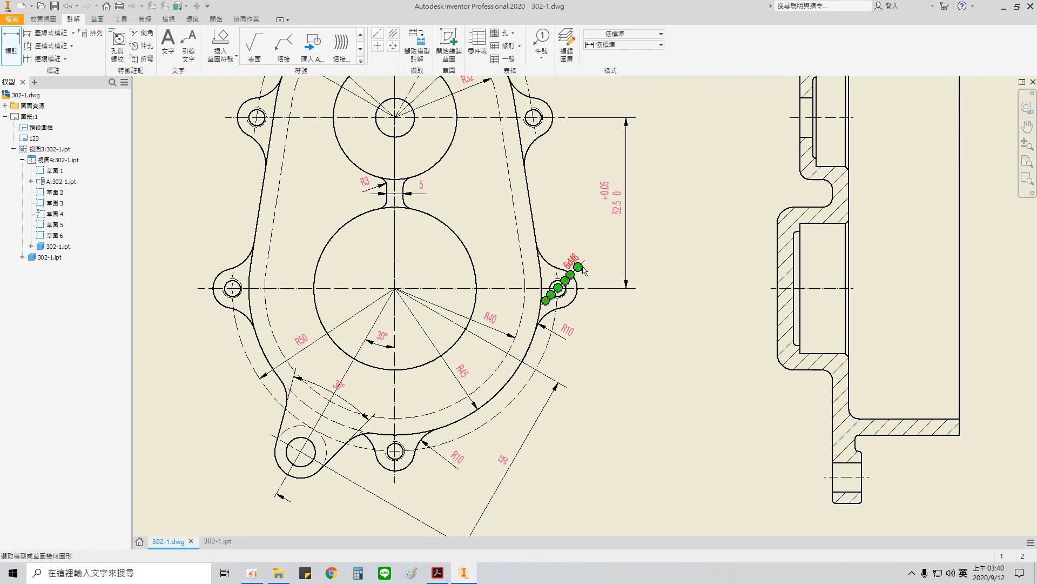
scroll(576, 263, "up", 5)
left_click(575, 268)
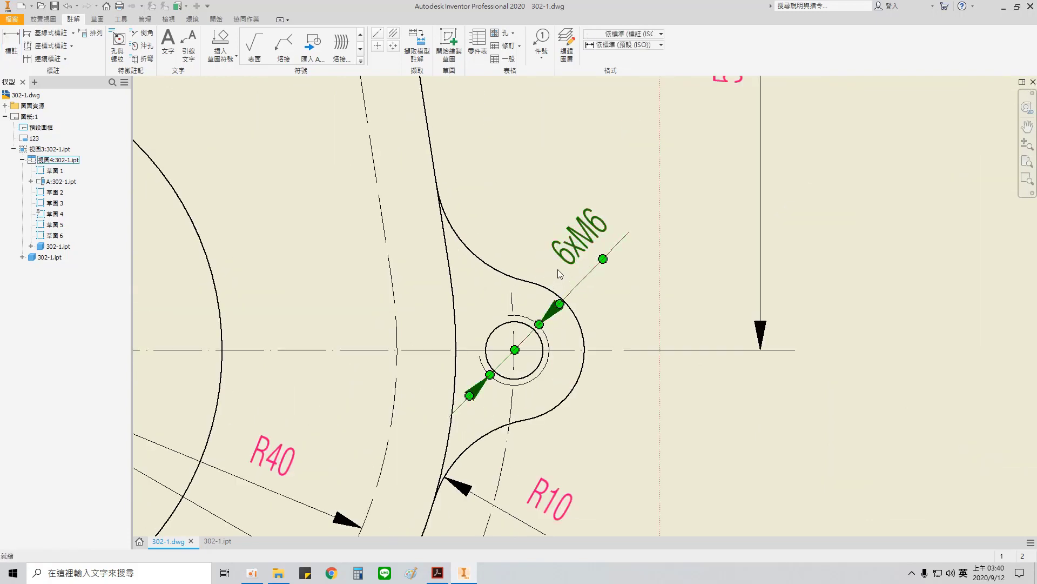
scroll(562, 273, "down", 5)
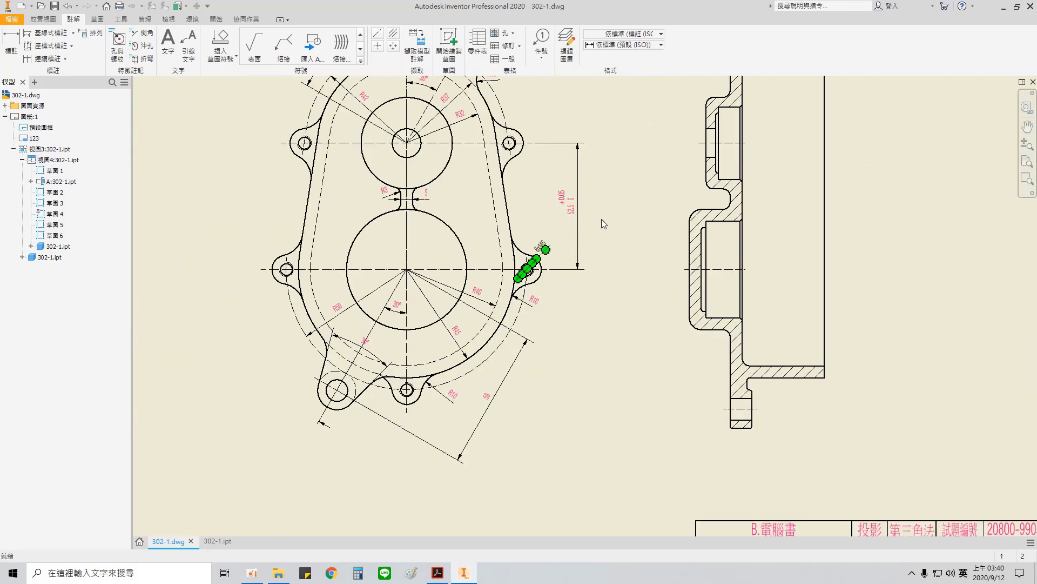
scroll(530, 162, "up", 5)
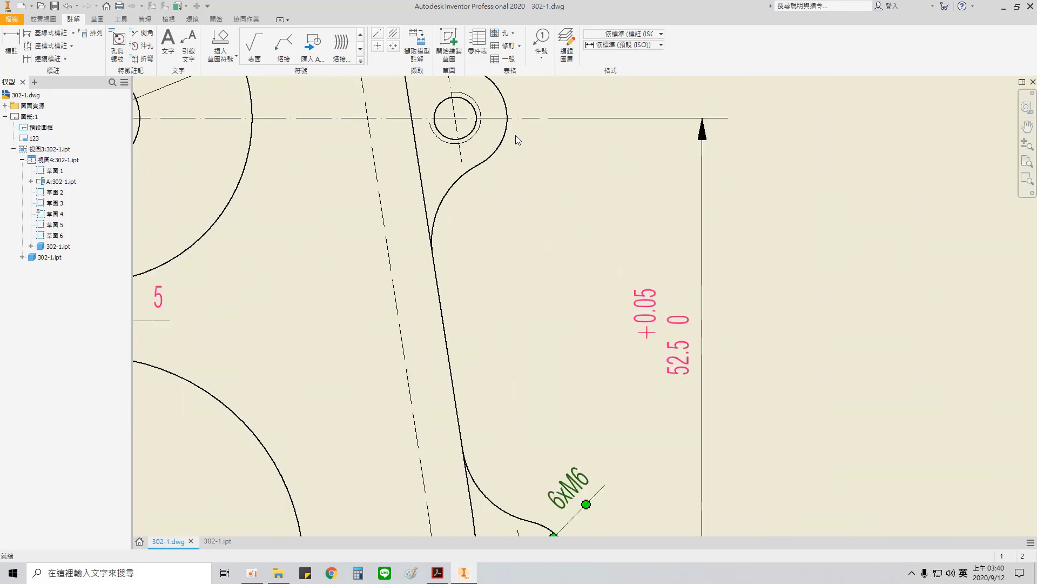
middle_click_drag(515, 135, 525, 272)
key("d")
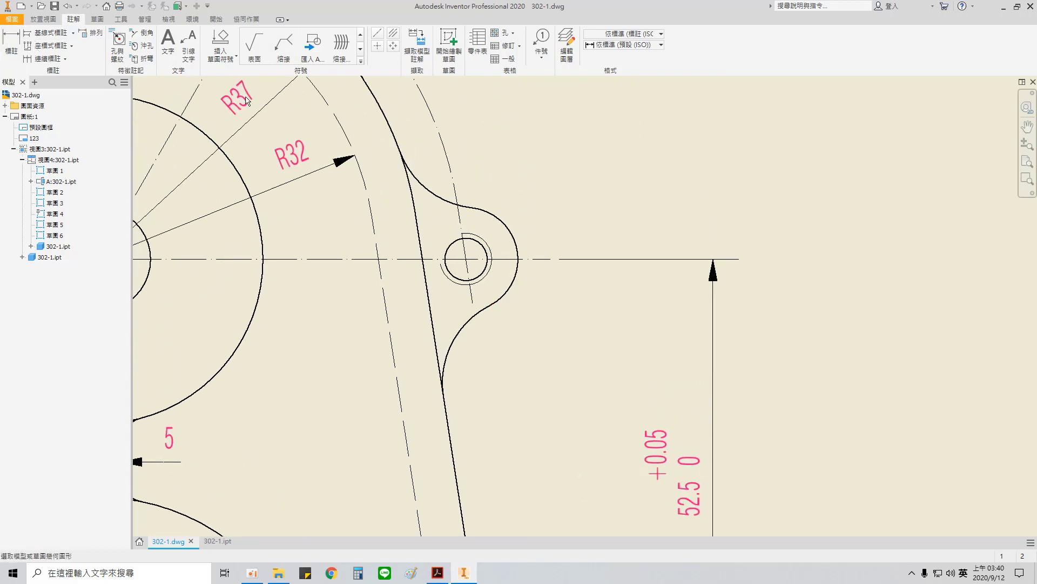
left_click(509, 218)
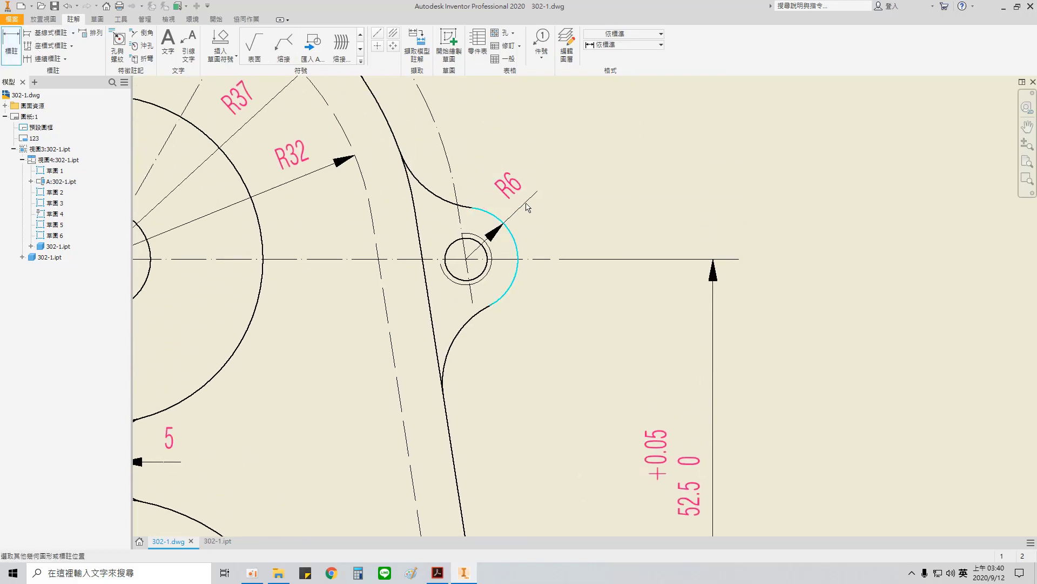
left_click(538, 201)
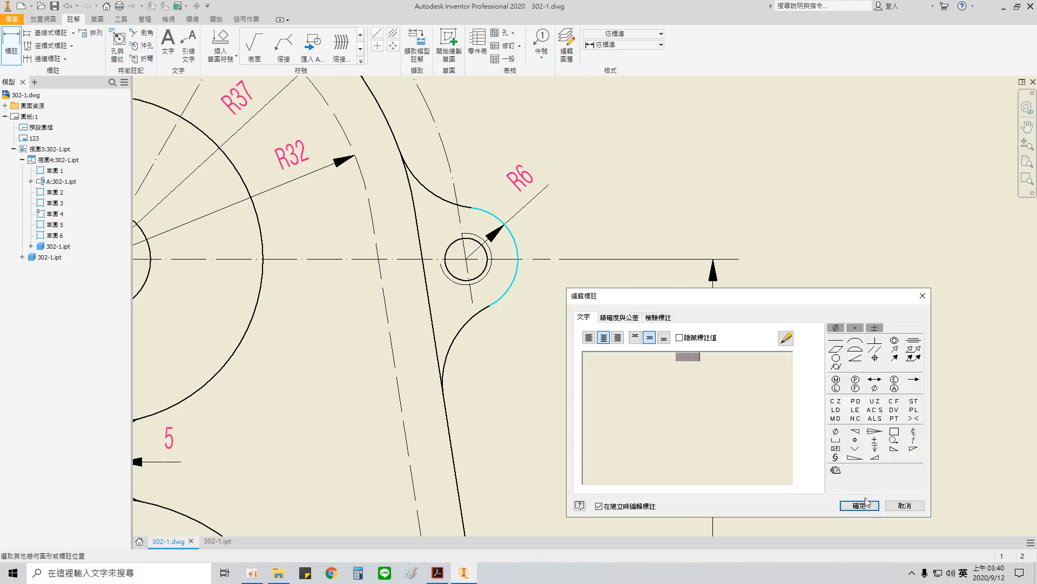
left_click(859, 505)
- Turn off the arrowheads-inside option for the new lug radius dimension
left_click(496, 231)
right_click(492, 232)
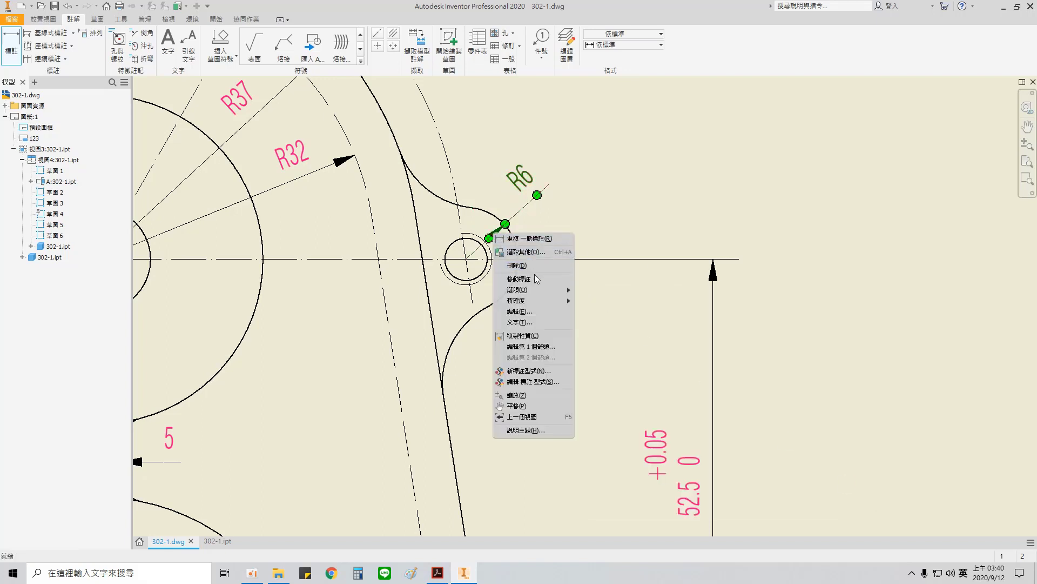
mouse_move(542, 290)
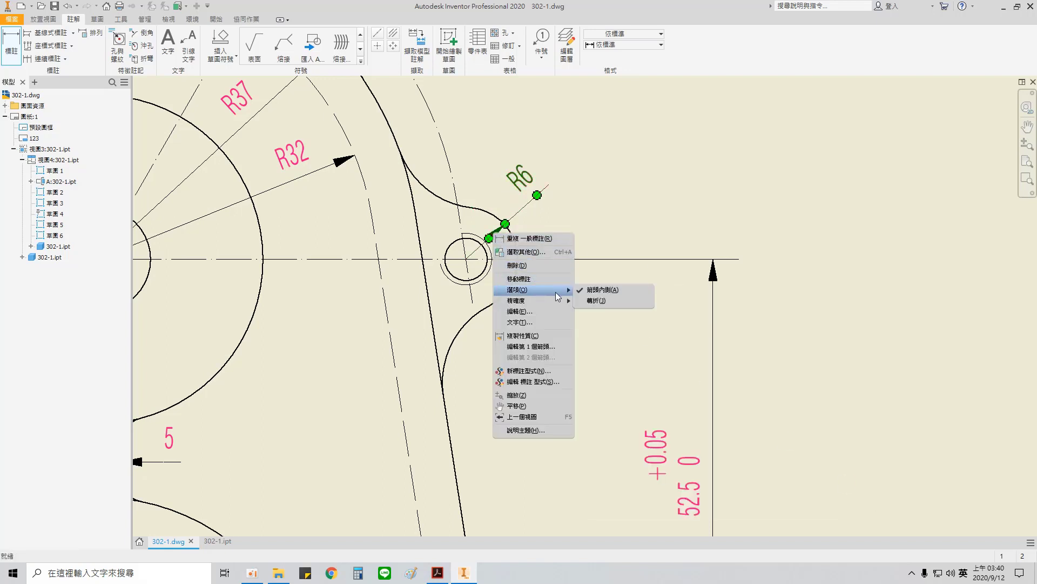
left_click(601, 292)
- Dimension the horizontal distance from the upper bearing boss's outer face to the flange face, placing it above the section view
scroll(571, 251, "down", 6)
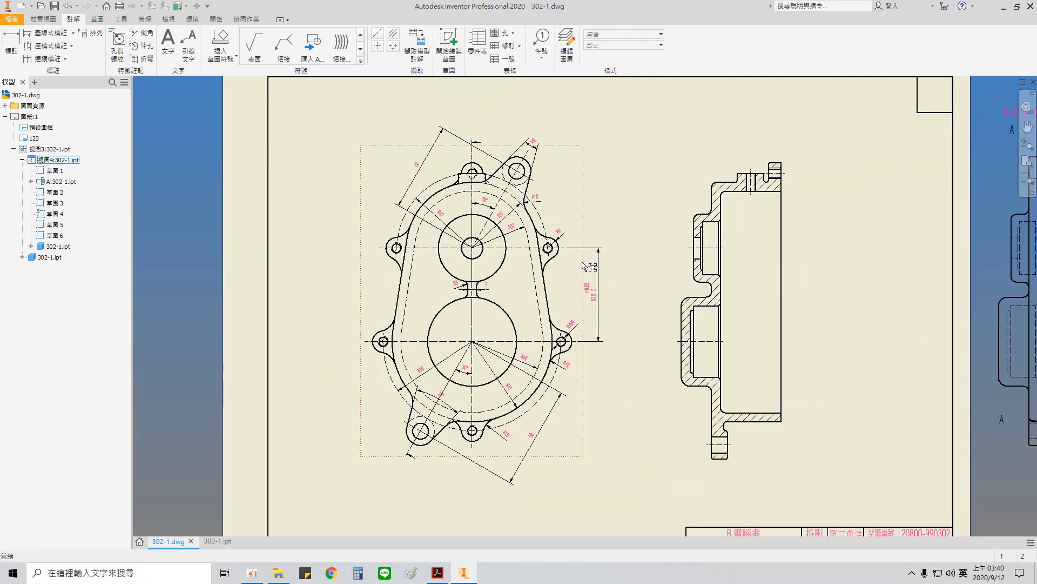
middle_click_drag(736, 246, 504, 229)
scroll(503, 229, "up", 4)
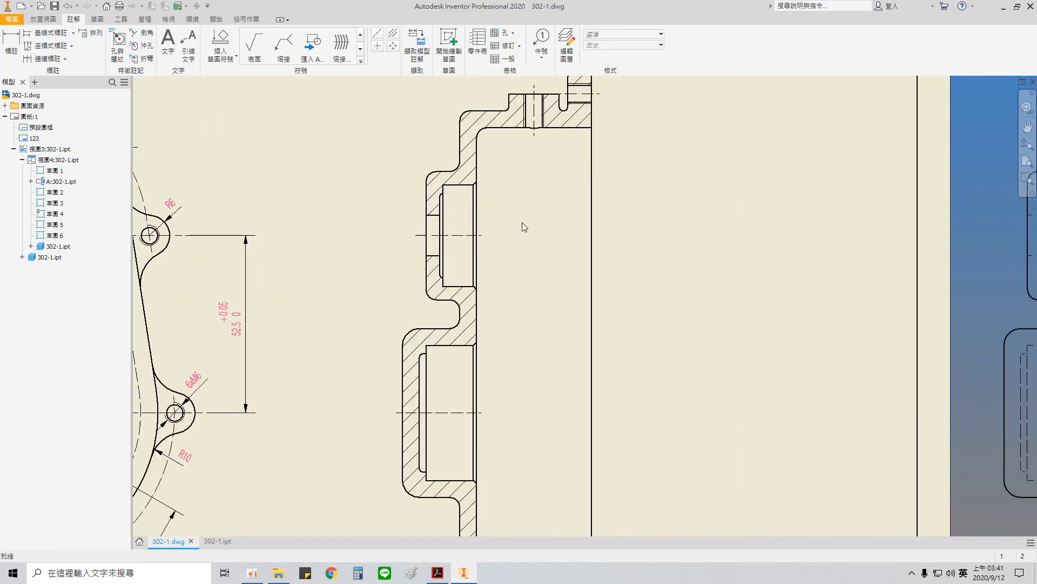
scroll(537, 221, "down", 3)
scroll(540, 198, "up", 4)
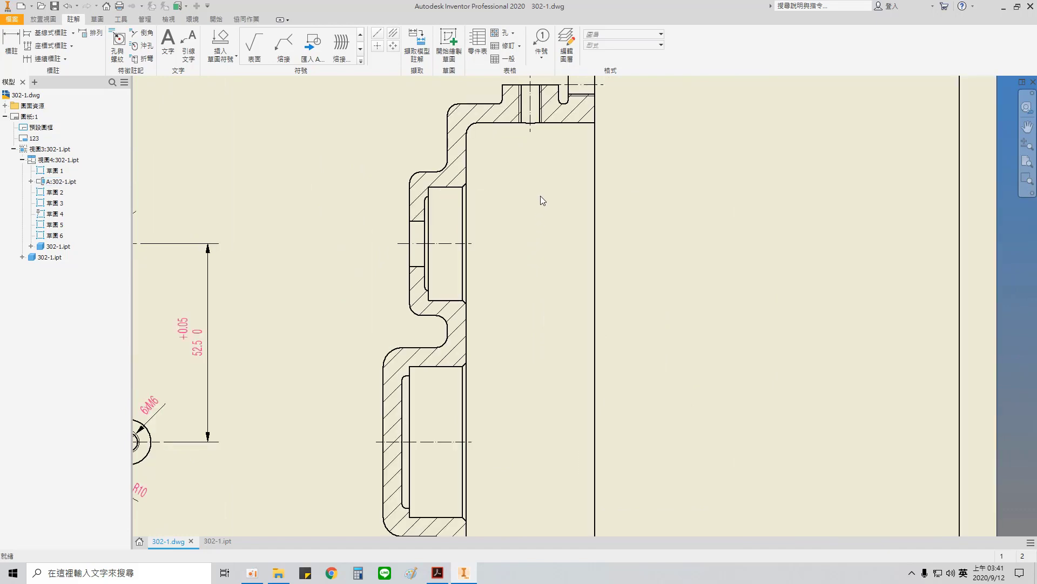
scroll(514, 327, "down", 3)
key("d")
scroll(438, 331, "up", 4)
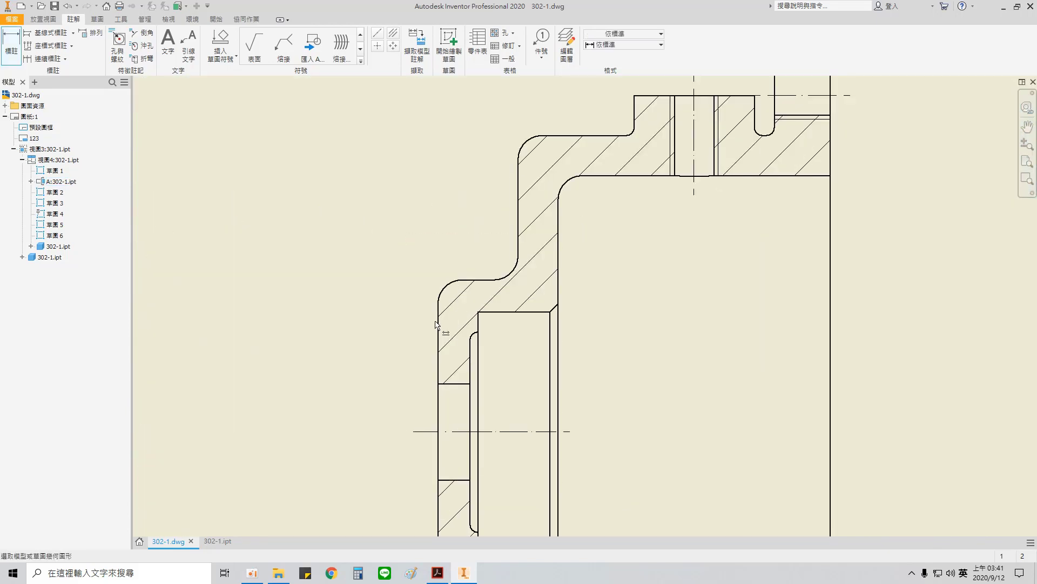
left_click(439, 303)
scroll(593, 265, "down", 2)
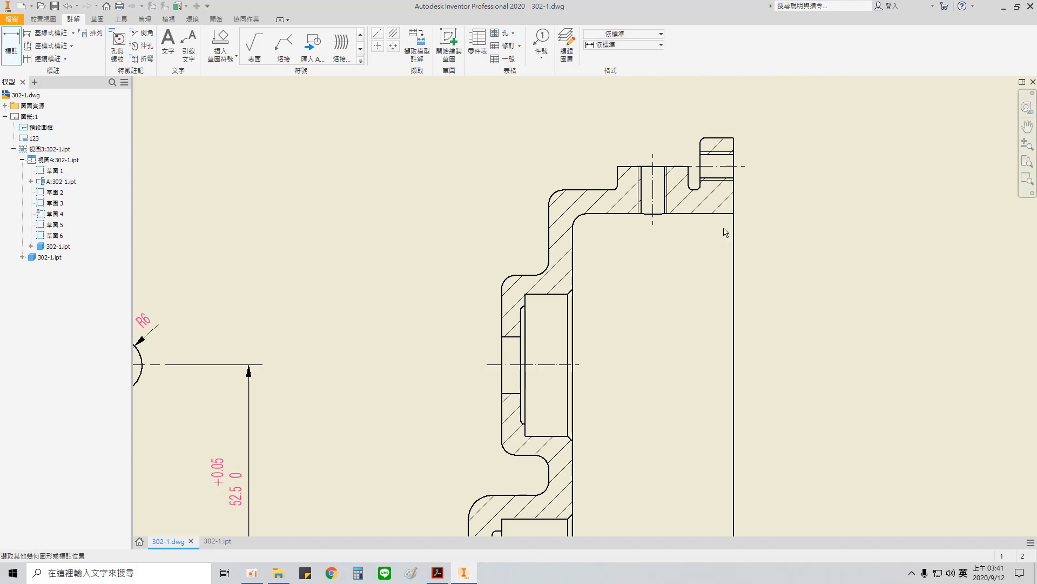
left_click(734, 144)
scroll(651, 270, "down", 2)
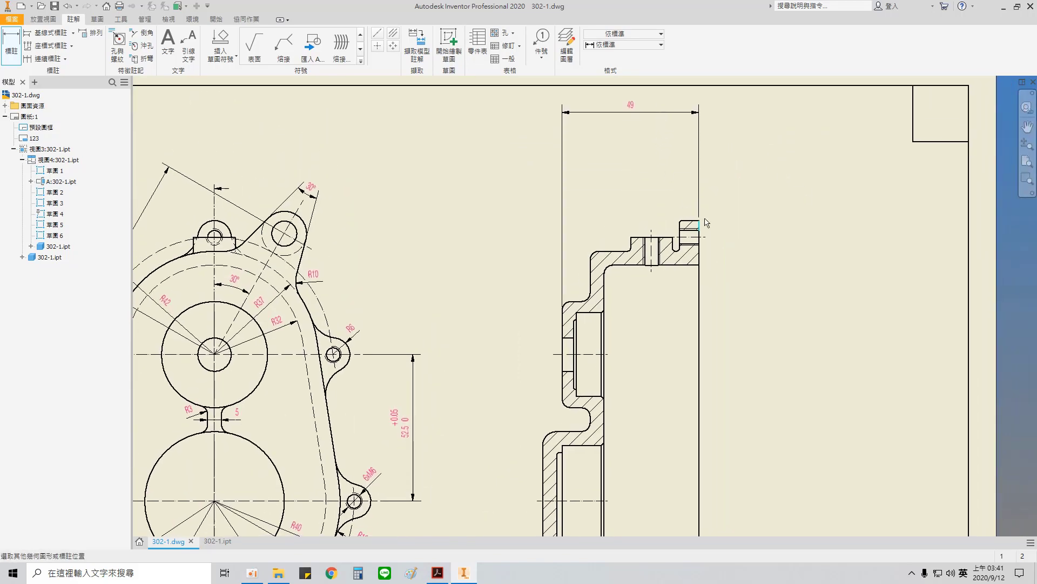
left_click(705, 222)
left_click(864, 503)
- Dimension the thickness of the flange lug at the top of the section view, placing it below the overall width
scroll(705, 248, "up", 4)
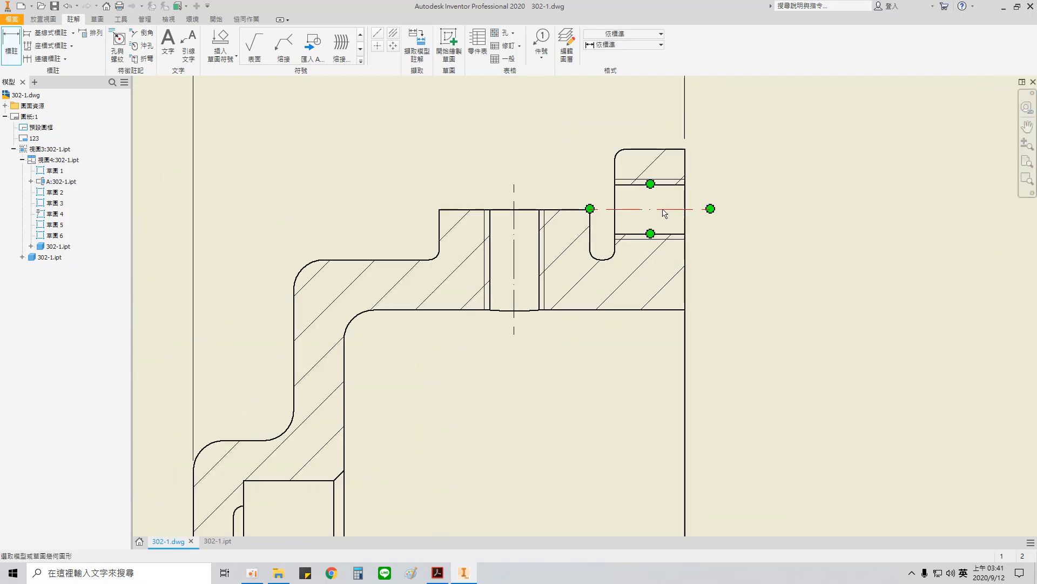
middle_click_drag(624, 174, 565, 312)
left_click(556, 306)
left_click(625, 303)
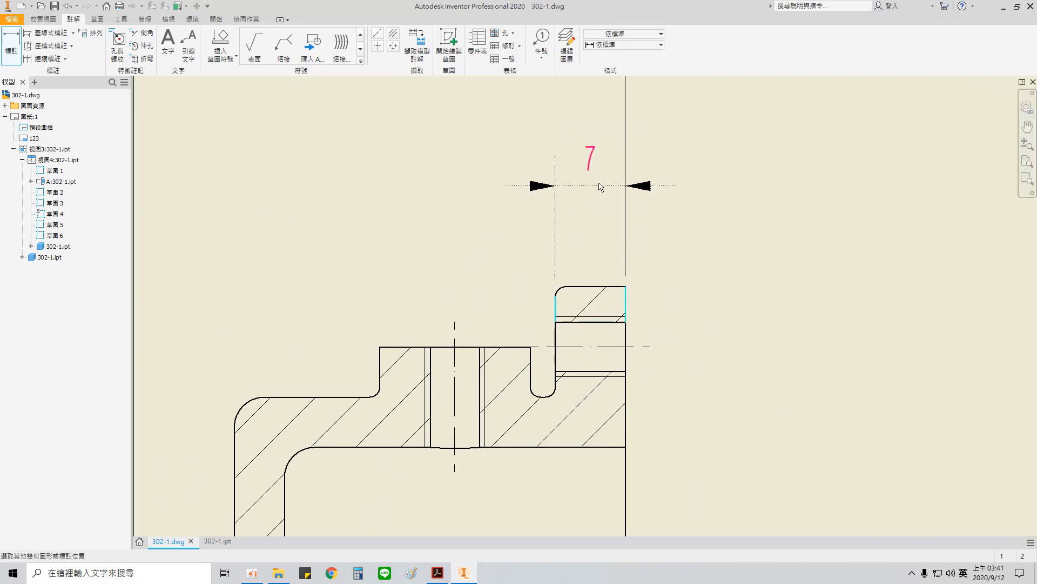
scroll(597, 179, "down", 4)
left_click(595, 158)
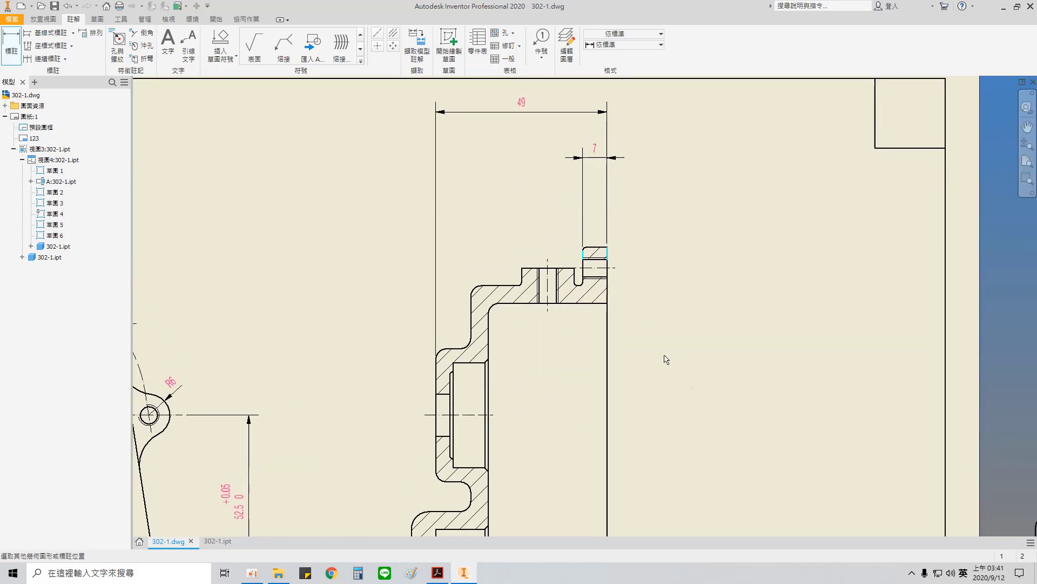
key("Return")
- Dimension the threaded boss's width above the section view and prefix its text with a diameter symbol
scroll(566, 330, "up", 3)
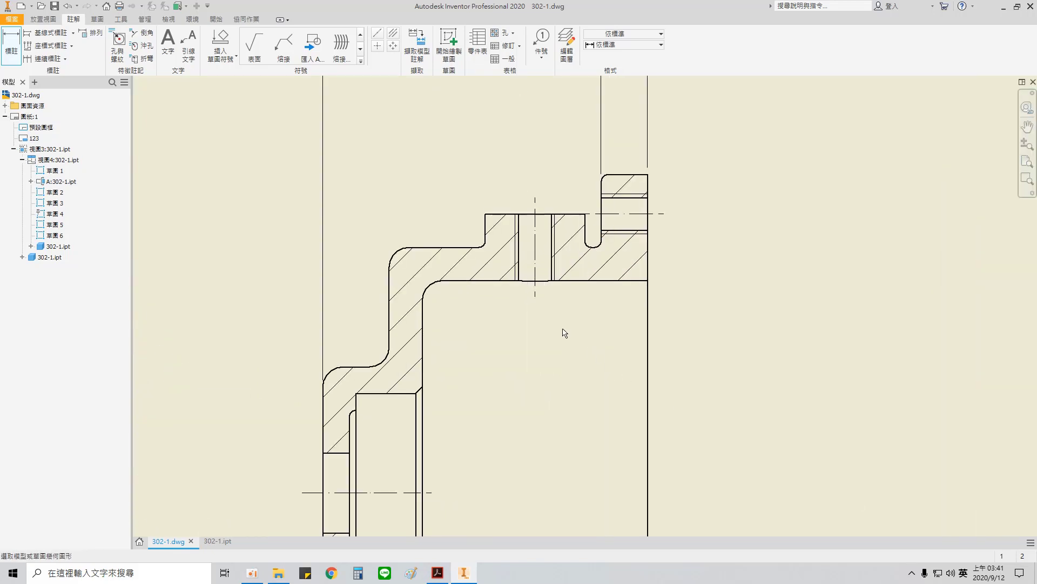
left_click(486, 227)
left_click(585, 227)
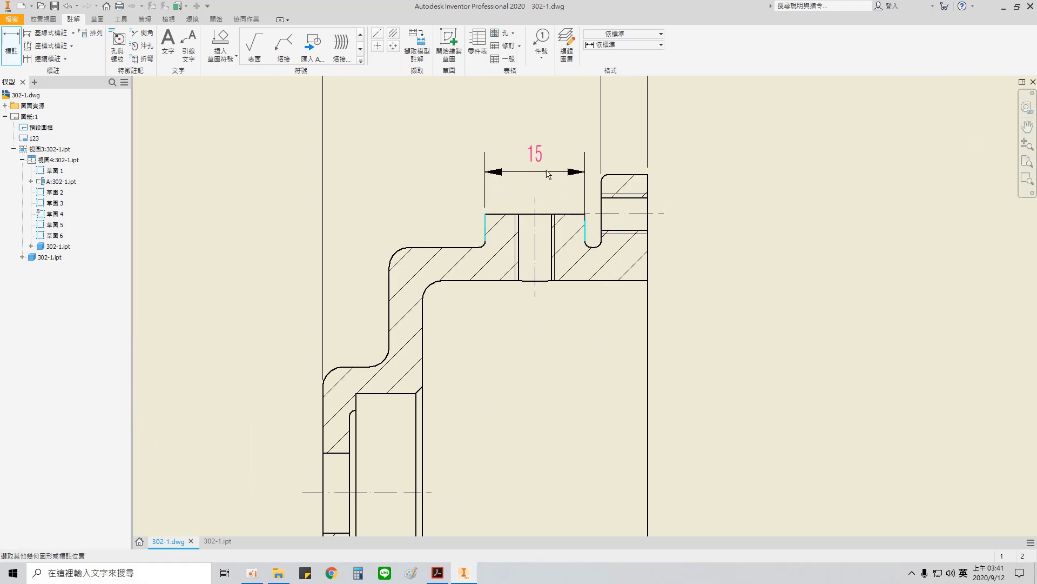
middle_click_drag(542, 154, 539, 224)
left_click(540, 187)
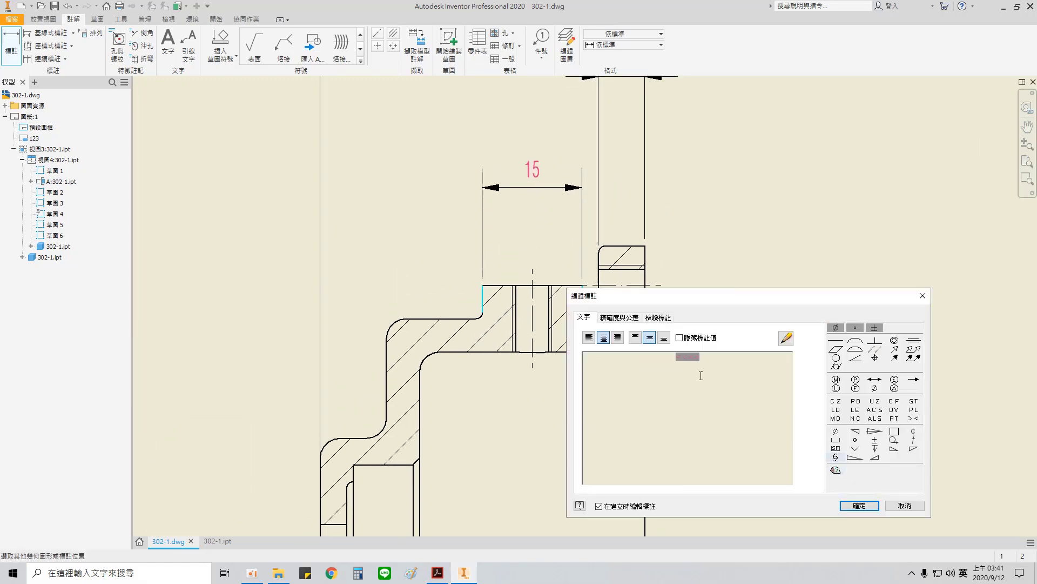
left_click(680, 357)
left_click(836, 431)
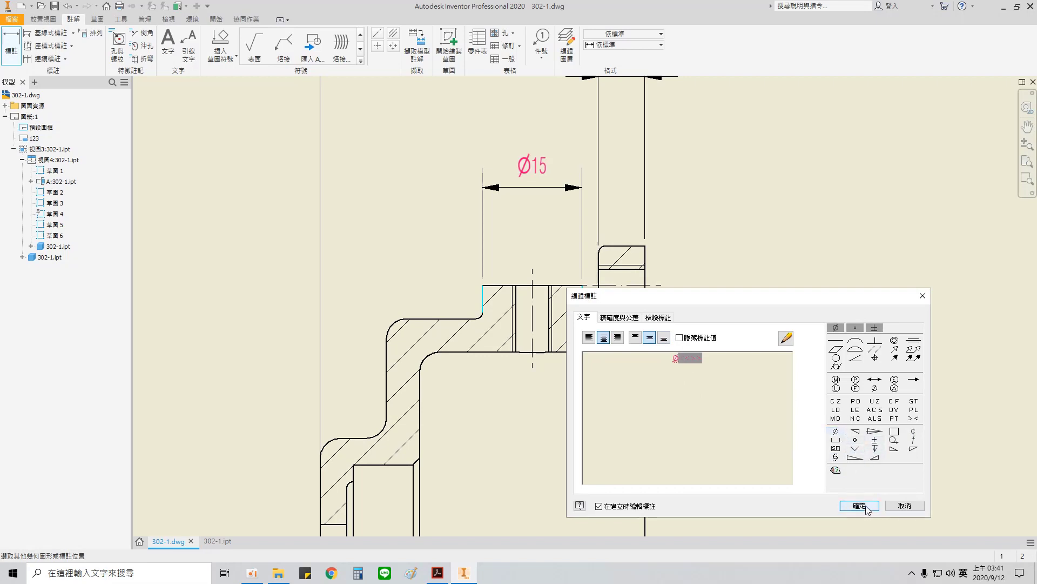
left_click(859, 506)
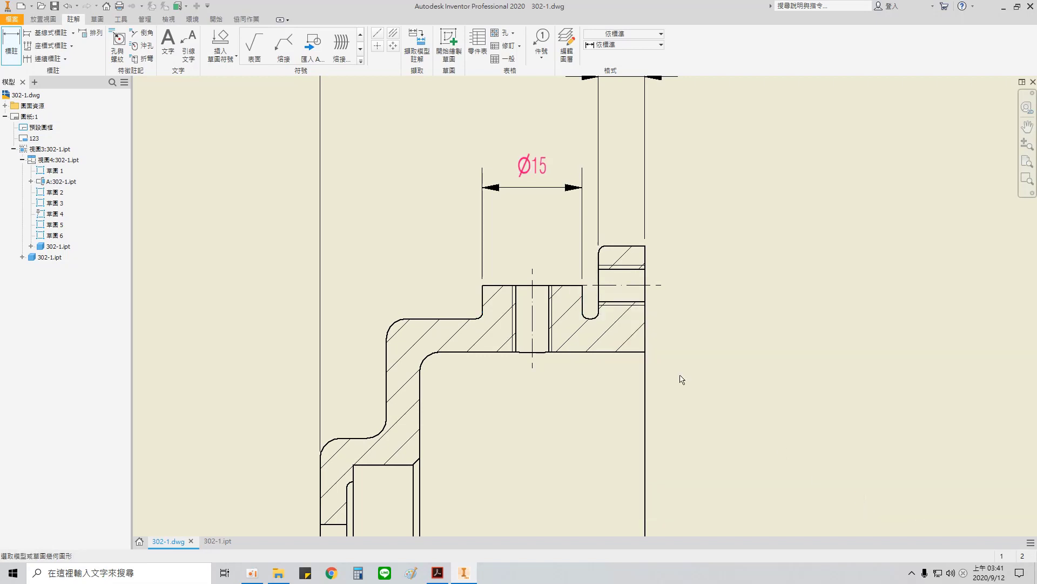
- Dimension the boss's threaded hole between its thread lines and prefix the text with M
left_click(550, 309)
left_click(513, 311)
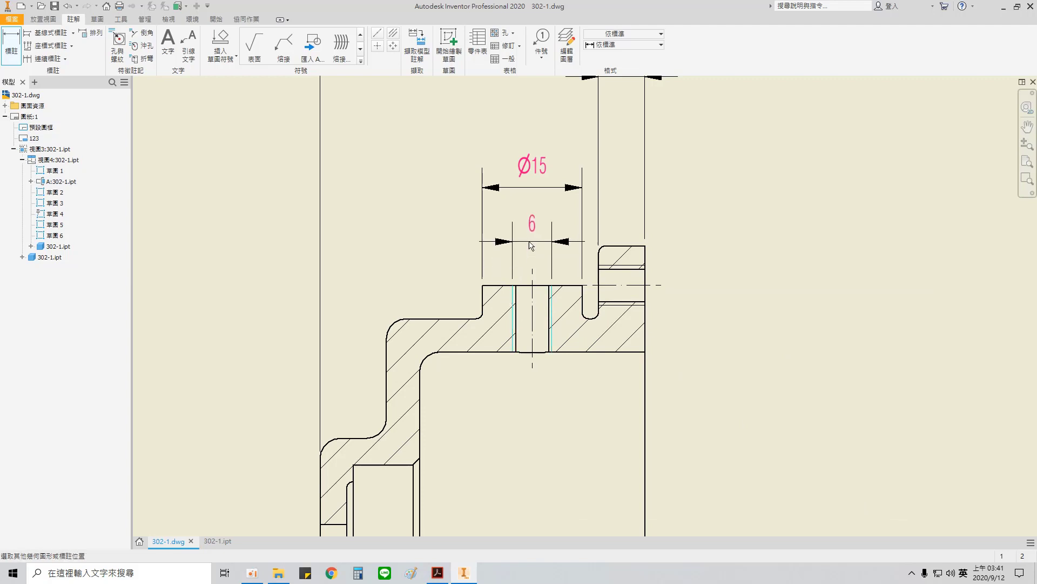
left_click(531, 246)
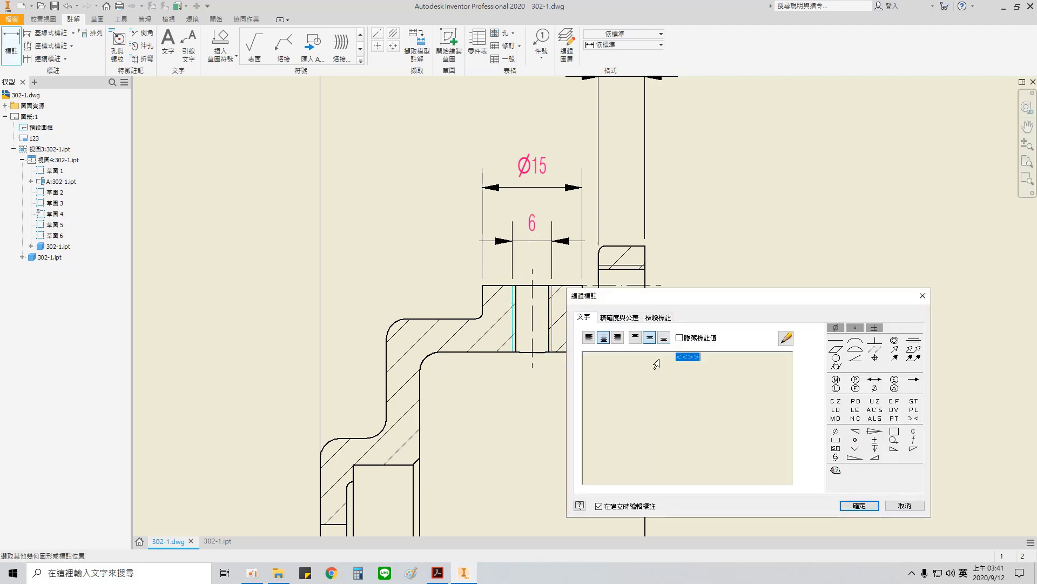
left_click(656, 364)
type("M")
left_click(873, 504)
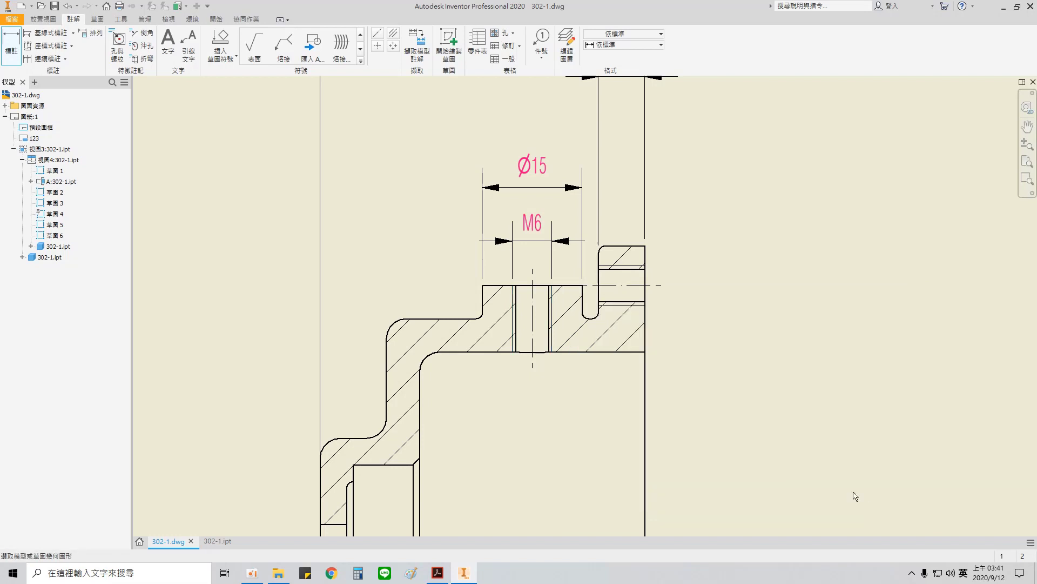
- Dimension the threaded boss's height above the housing shoulder in the section view, placing it beside the boss
left_click(495, 285)
left_click(462, 319)
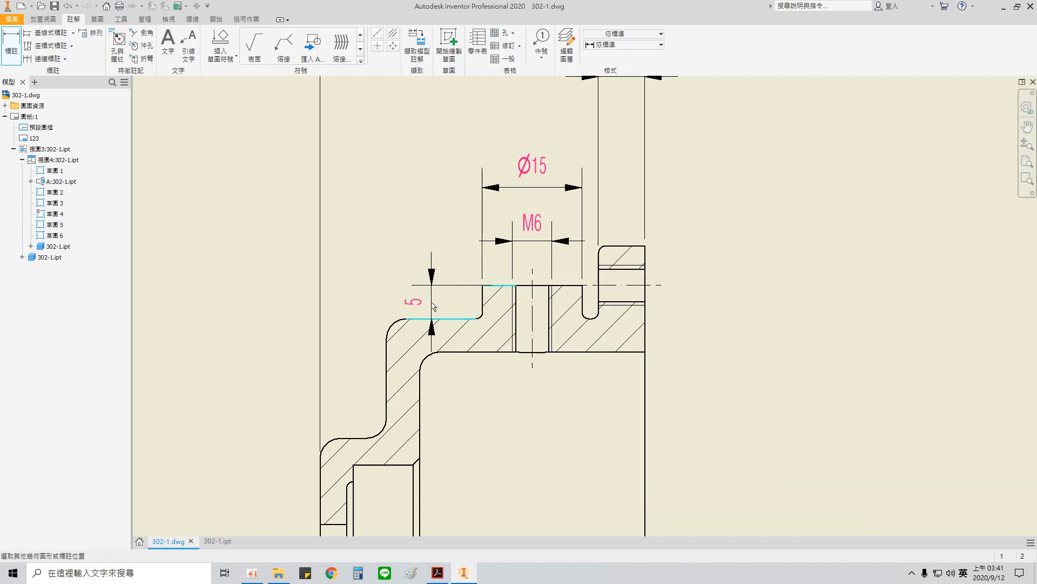
left_click(444, 305)
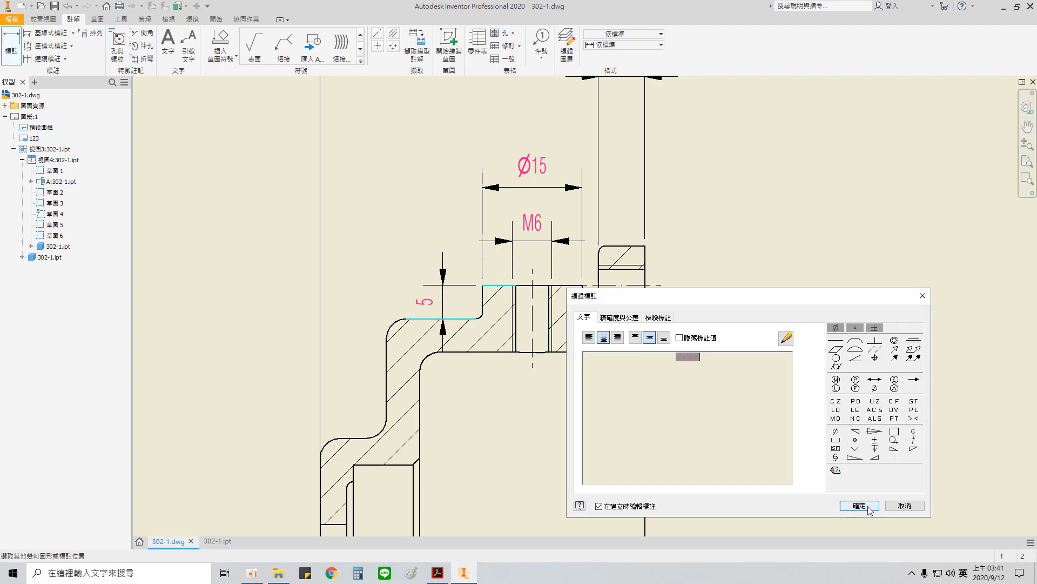
left_click(870, 507)
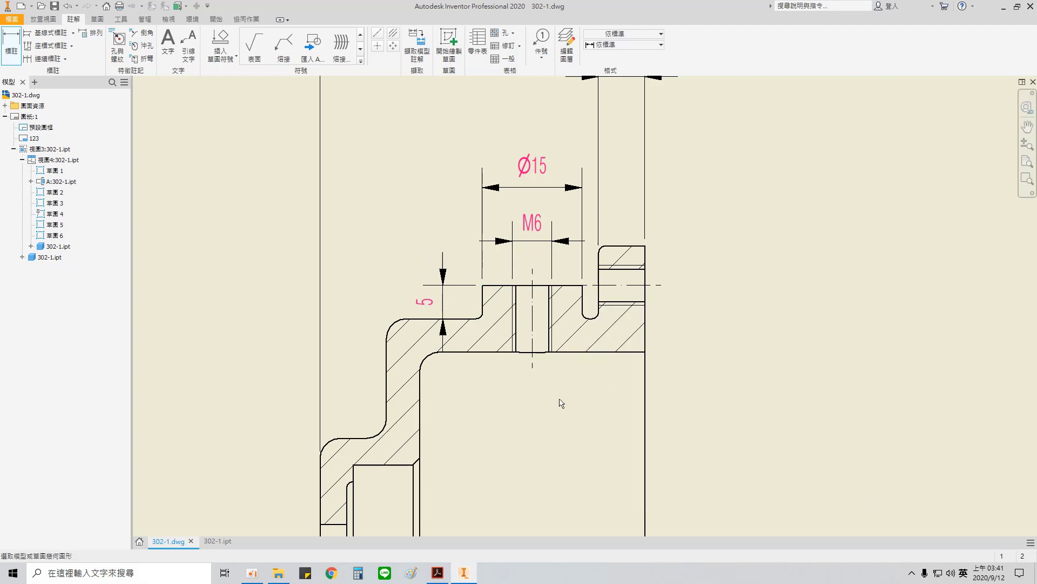
- Dimension the horizontal distance from the upper bearing boss's outer face to the housing's stepped wall, placing it above the step
left_click(387, 370)
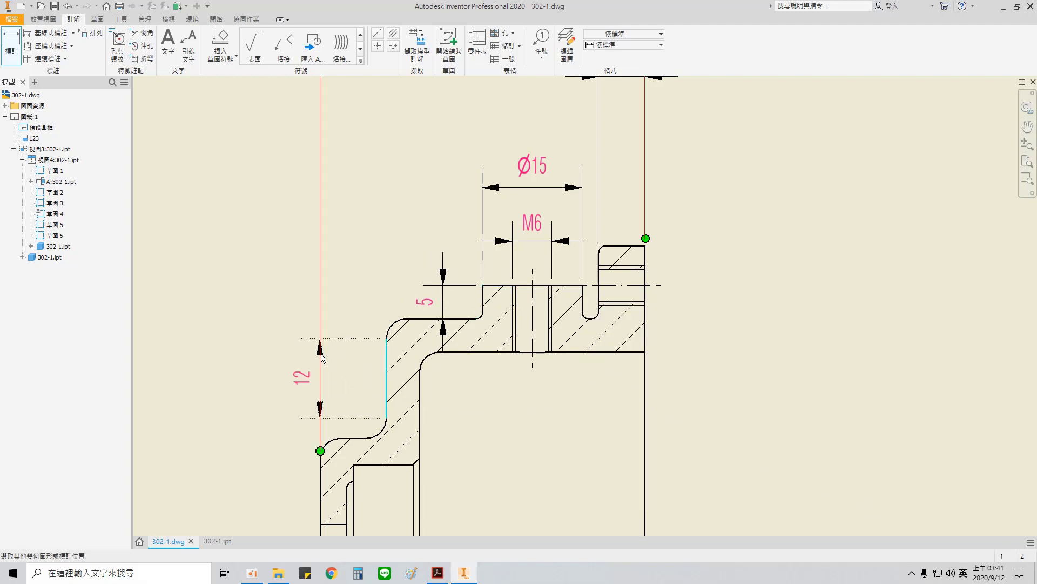
left_click(320, 464)
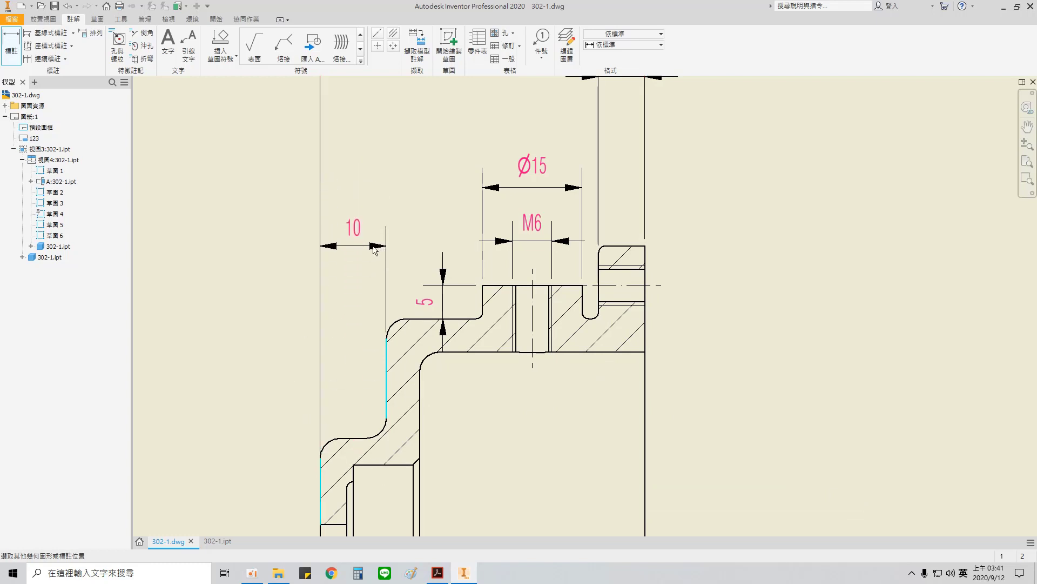
left_click(378, 243)
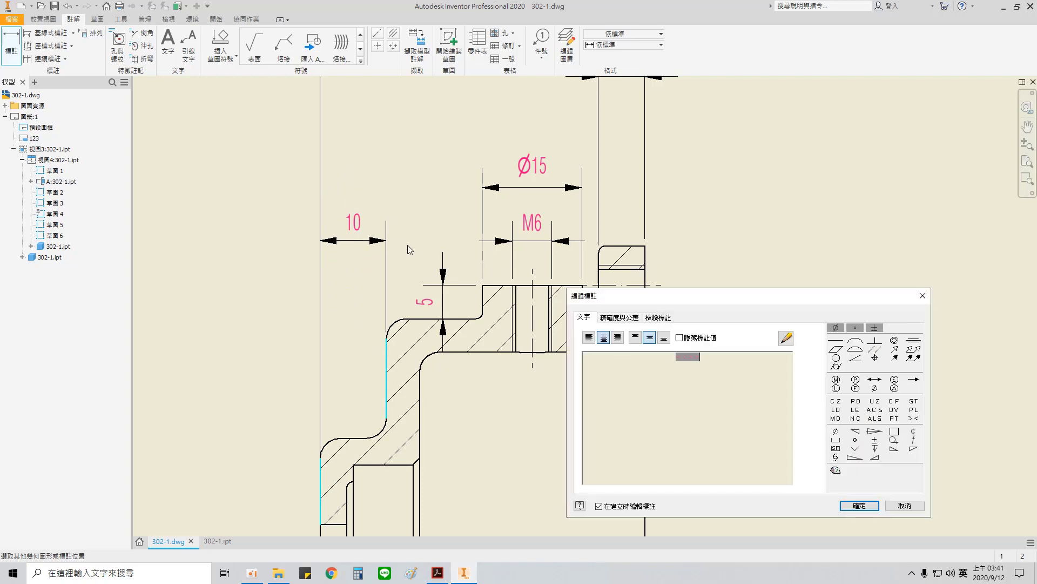
left_click(859, 505)
- Move the M6 thread dimension farther above the threaded boss and align the 10 mm step dimension with it
scroll(525, 232, "up", 3)
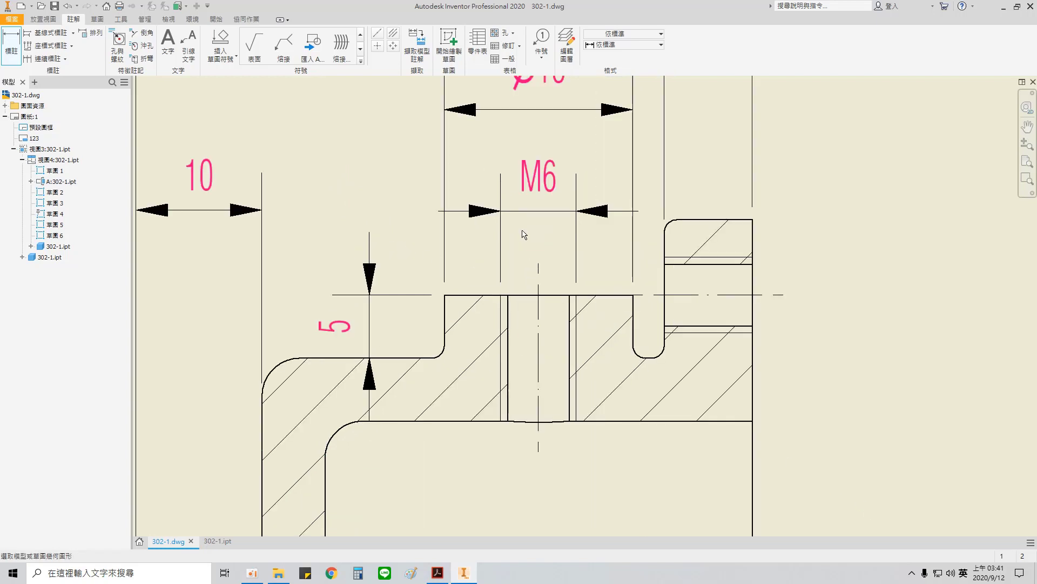
middle_click_drag(576, 330, 573, 387)
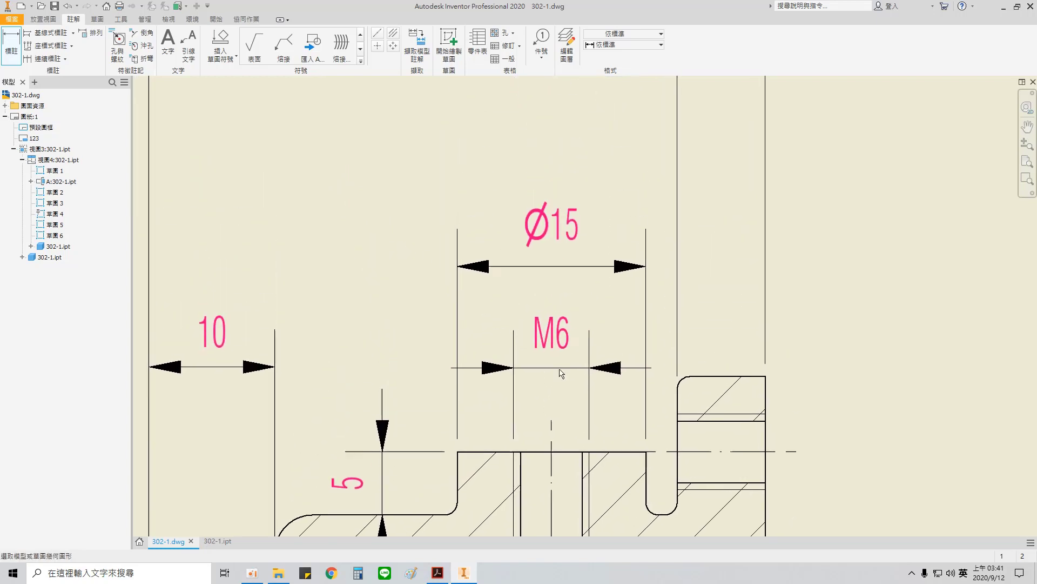
left_click(563, 335)
double_click(565, 325)
key("Escape")
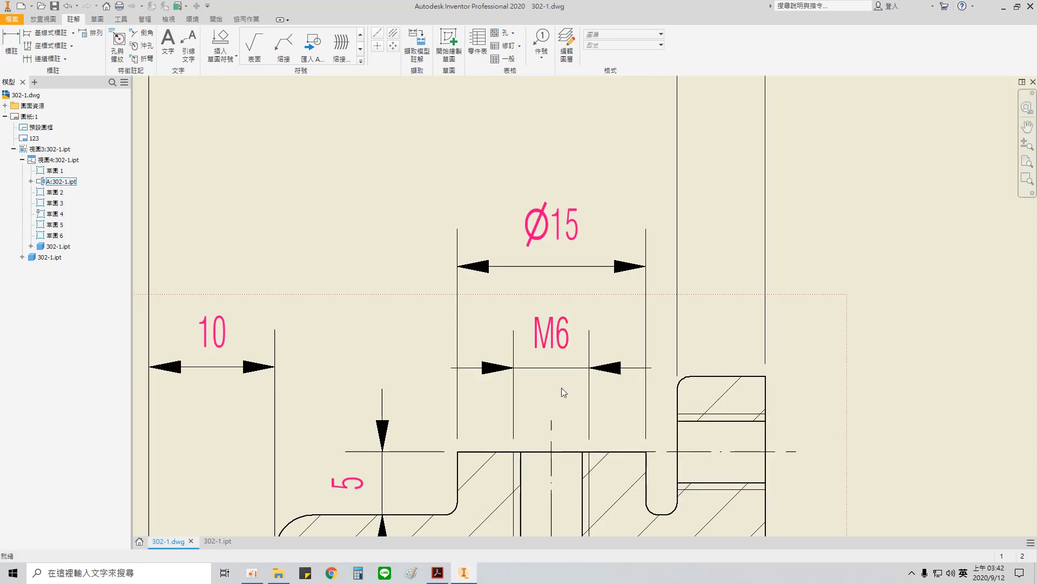
left_click(563, 371)
left_click_drag(563, 372, 568, 327)
left_click_drag(227, 366, 536, 326)
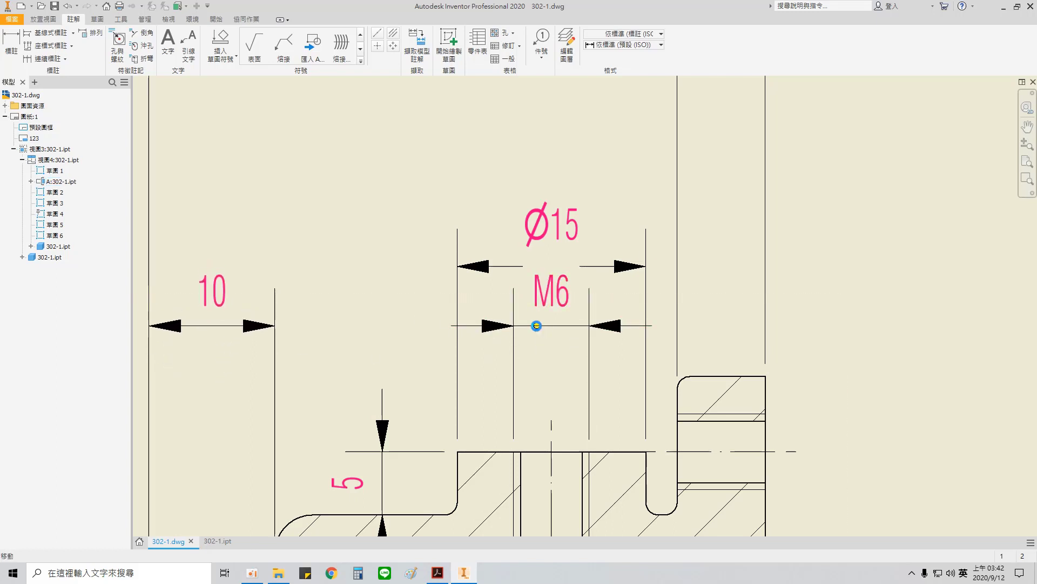
- Raise the boss diameter, flange lug thickness and overall width dimensions to space them out above the section view
left_click(592, 266)
left_click_drag(593, 267, 584, 187)
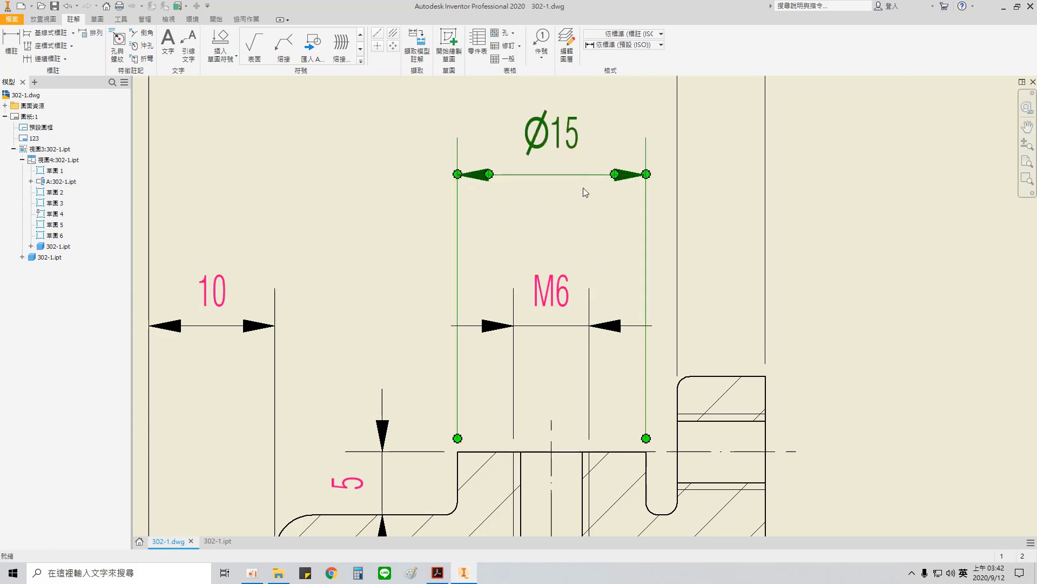
scroll(594, 243, "down", 3)
scroll(608, 306, "up", 2)
mouse_move(651, 285)
left_mouse_down()
mouse_move(650, 265)
mouse_move(630, 363)
mouse_move(652, 267)
left_mouse_up()
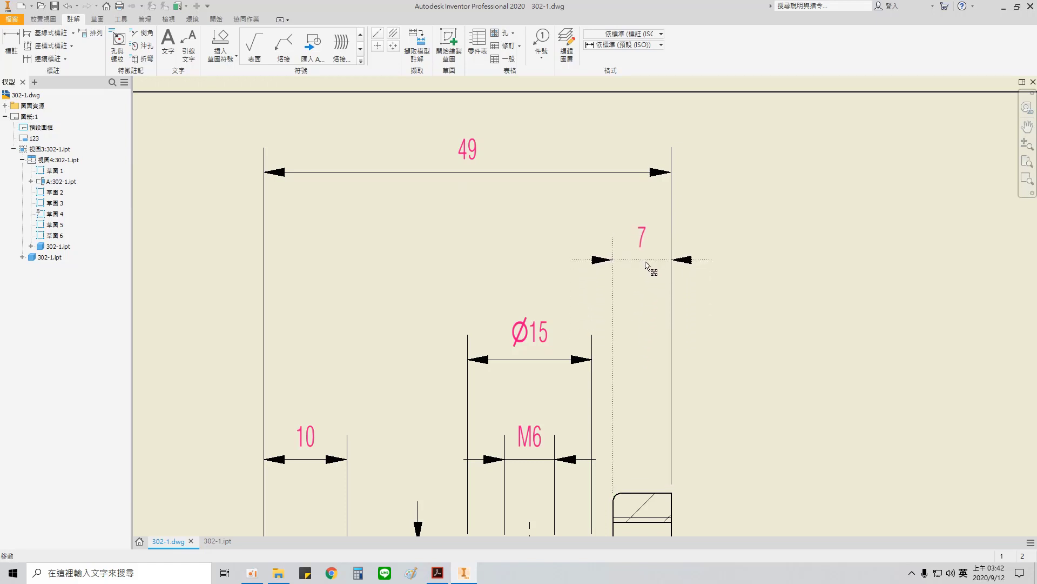
left_click_drag(487, 174, 490, 164)
- Dimension the distance from the threaded hole's centerline to the flange face, placing it inside the housing cavity
scroll(497, 202, "up", 4)
scroll(532, 314, "down", 3)
middle_click_drag(532, 316, 592, 138)
scroll(571, 305, "up", 2)
middle_click_drag(562, 339, 639, 273)
scroll(609, 294, "down", 3)
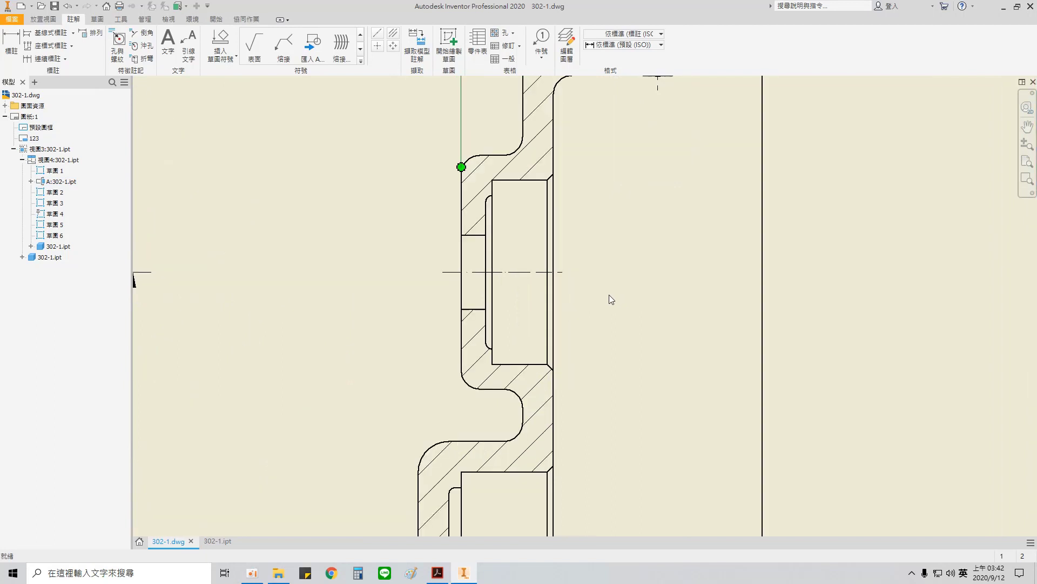
middle_click_drag(676, 131, 449, 268)
key("d")
left_click(431, 203)
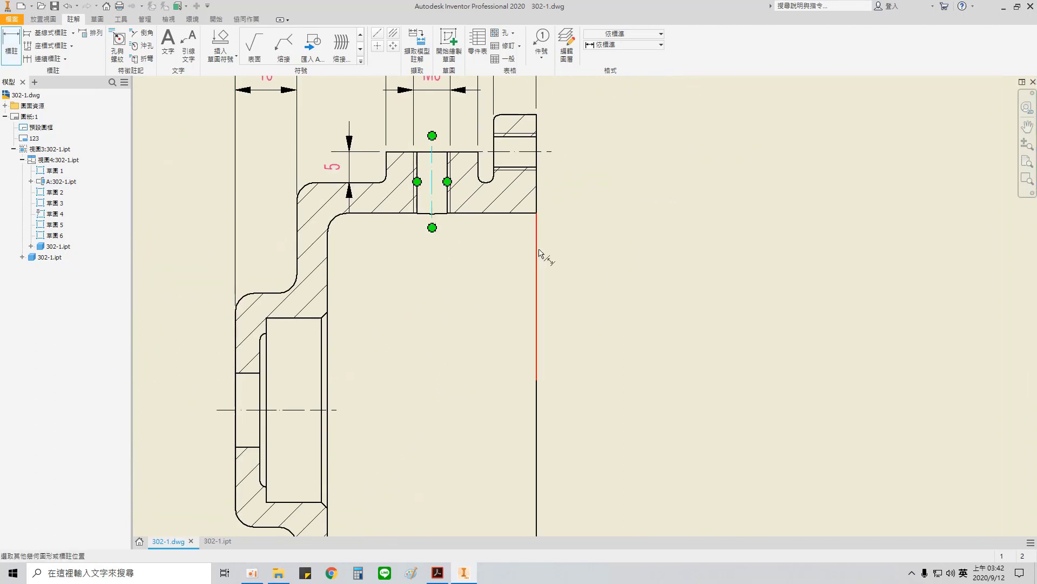
left_click(535, 238)
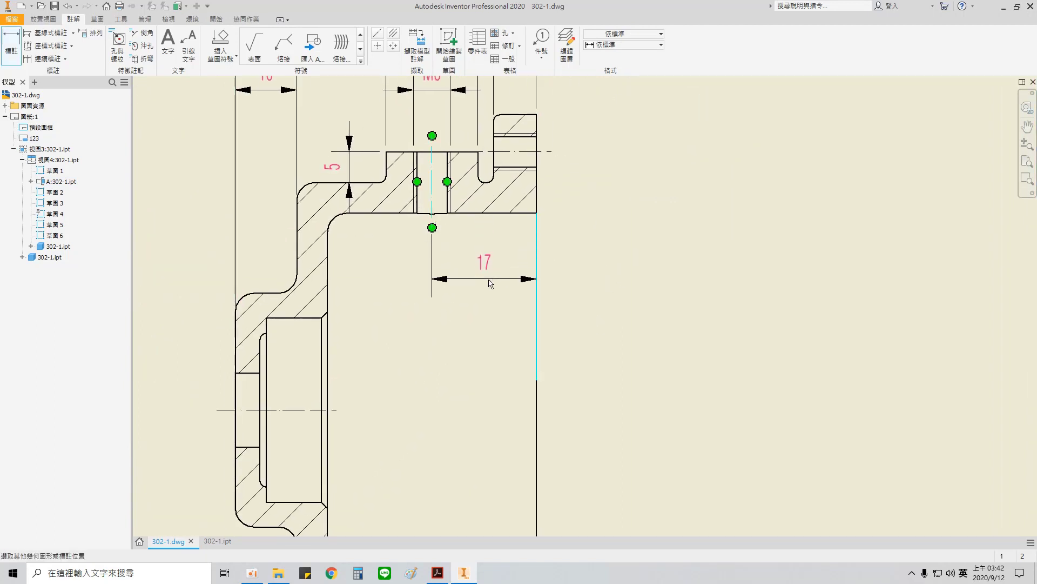
left_click(517, 360)
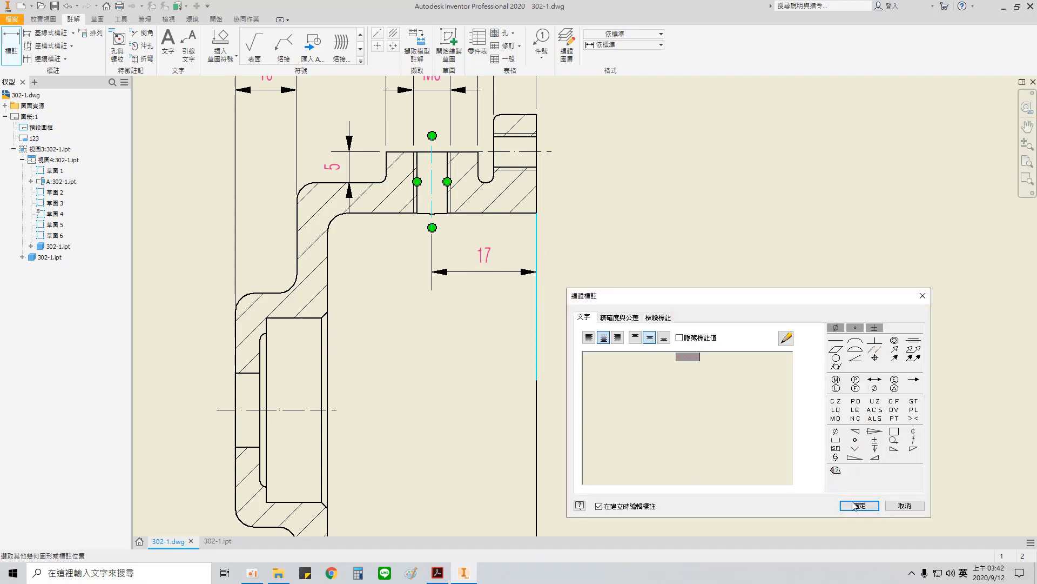
key("Return")
- Dimension the radii of the concave fillet and the outer corner at the top of the upper bearing boss
scroll(440, 331, "up", 3)
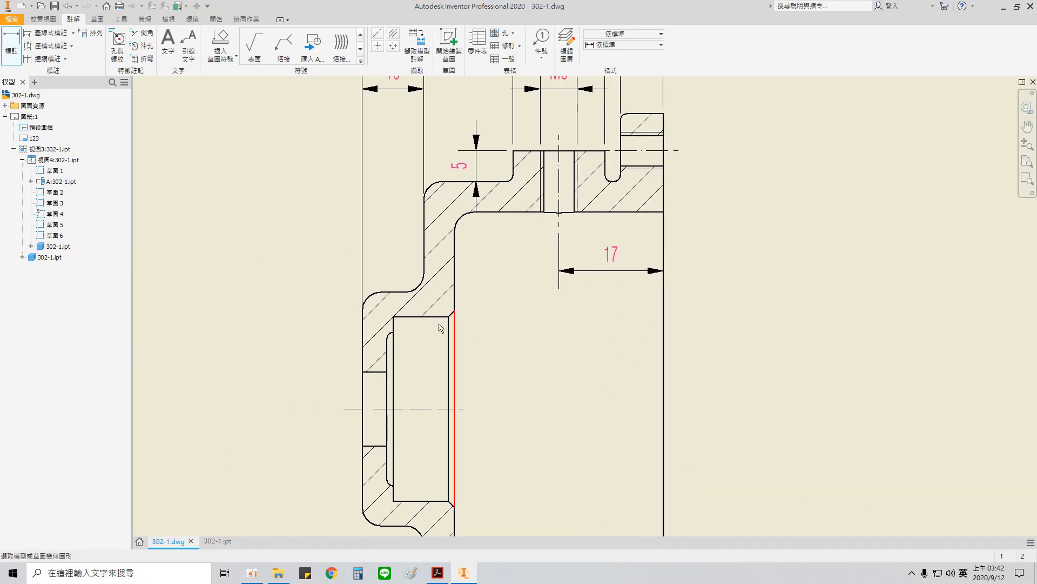
left_click(416, 255)
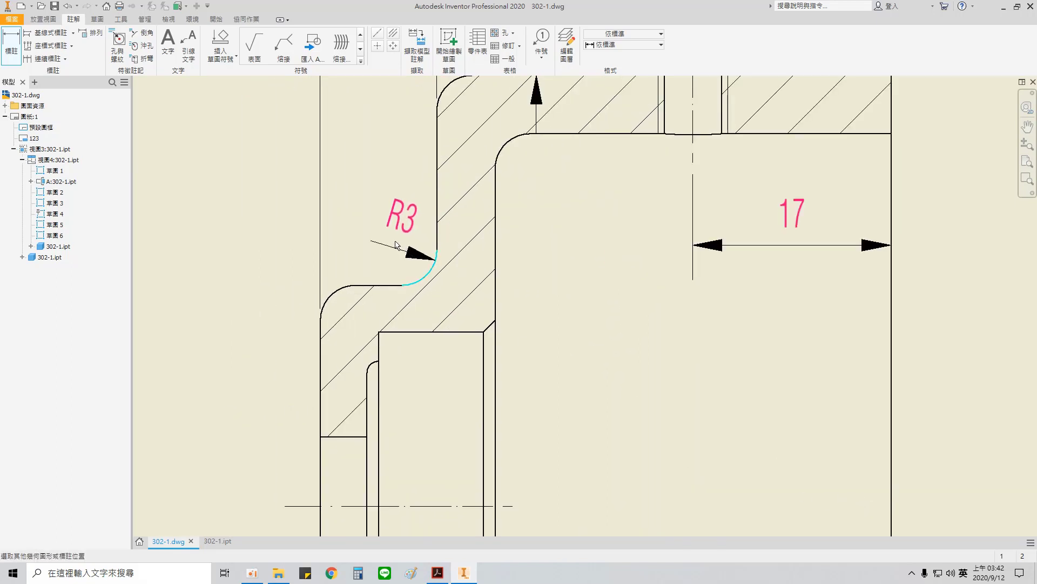
left_click(321, 296)
left_click(859, 508)
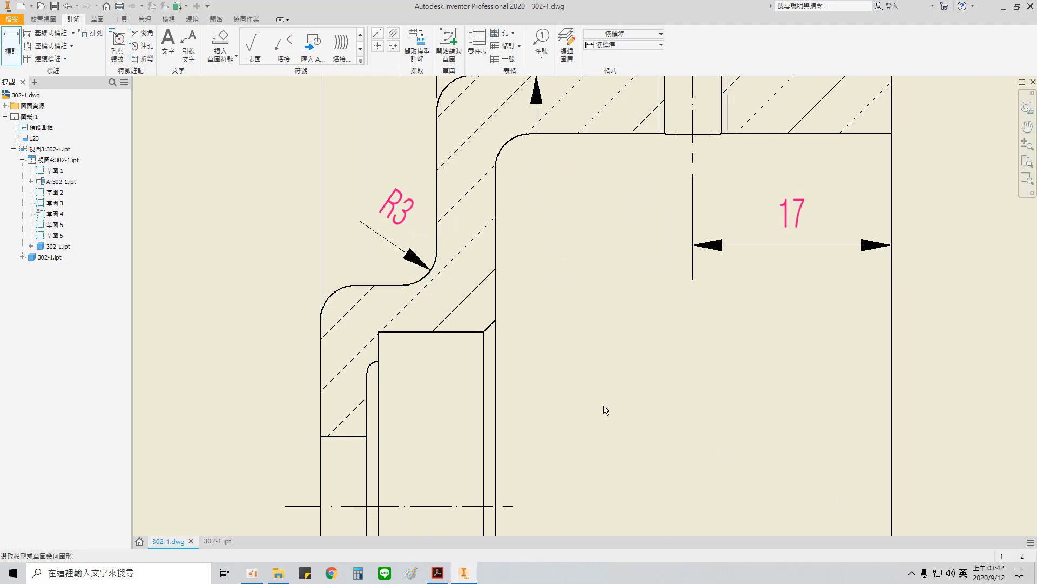
left_click(331, 292)
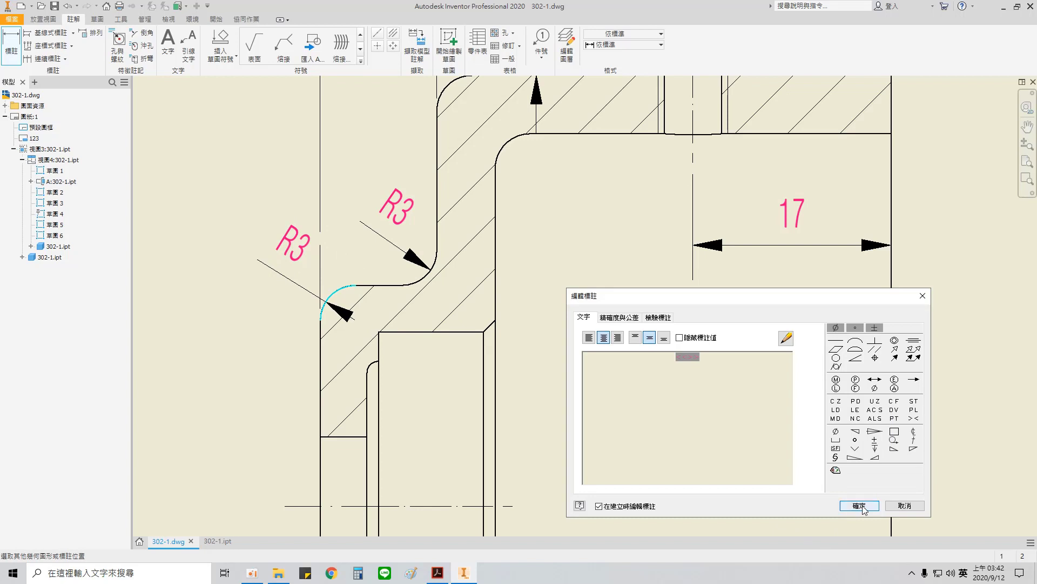
left_click(859, 506)
- Flip the outer corner radius dimension's arrowhead to the outside of the arc and move its text slightly outward
right_click(335, 304)
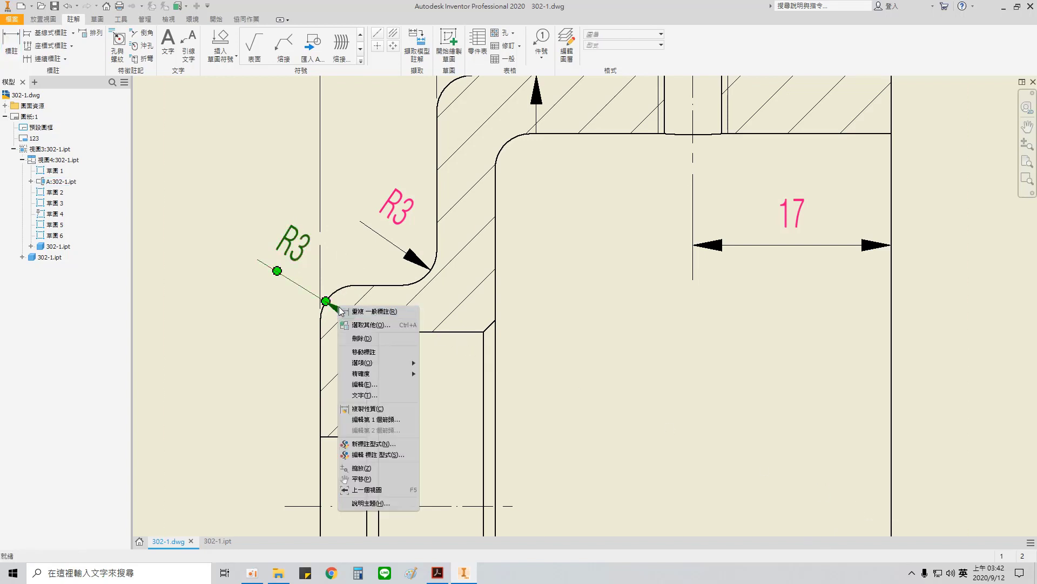
mouse_move(382, 363)
left_click(449, 364)
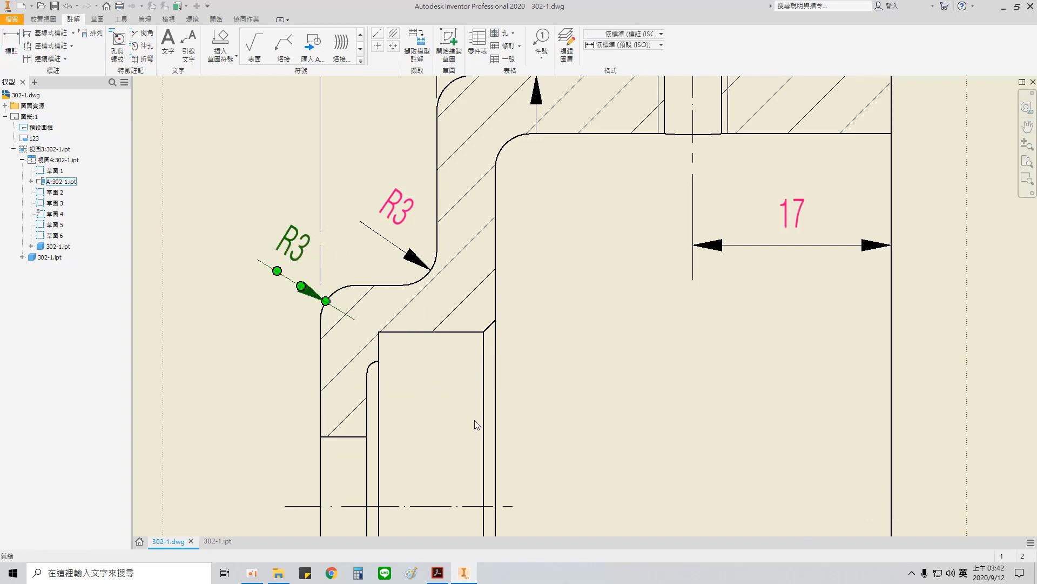
middle_click_drag(443, 408, 557, 330)
key("Escape")
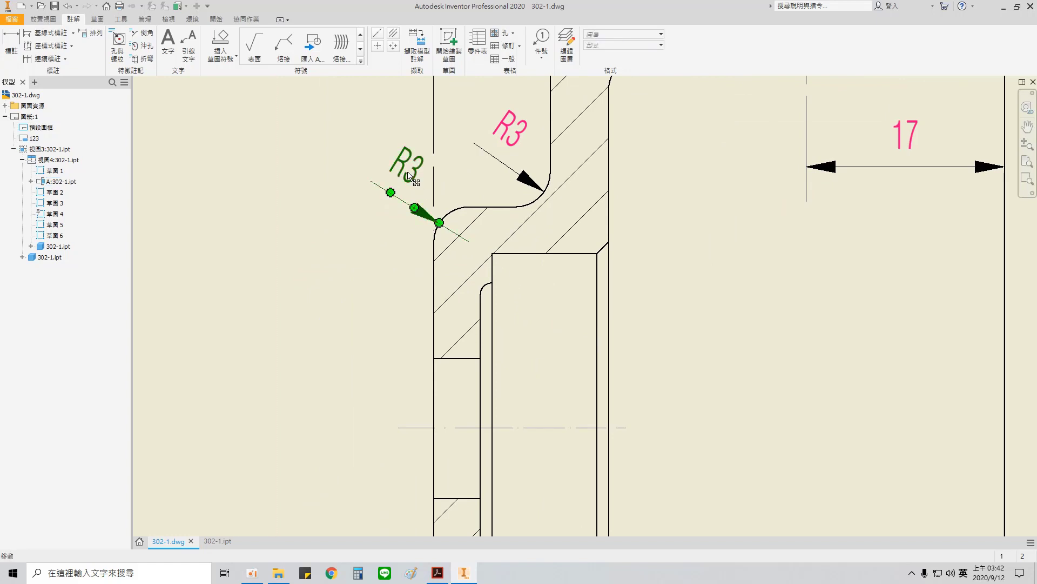
left_click_drag(411, 178, 397, 186)
middle_click_drag(462, 212, 468, 228)
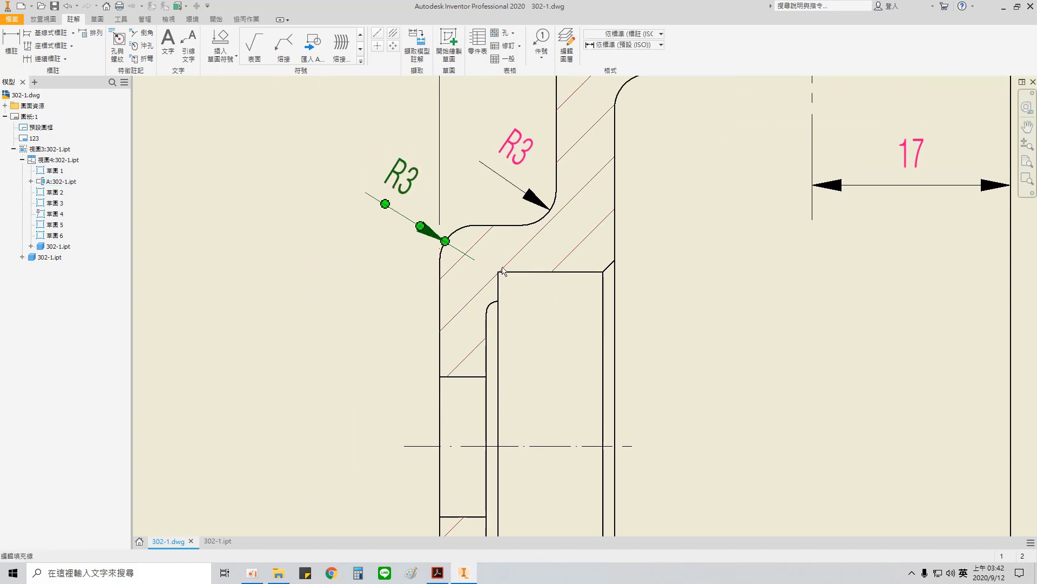
- Dimension the upper bearing bore's depth from the recess's bottom face to the housing's inner wall, placing it inside the bore
mouse_move(528, 362)
middle_mouse_down()
mouse_move(523, 325)
mouse_move(480, 256)
middle_mouse_up()
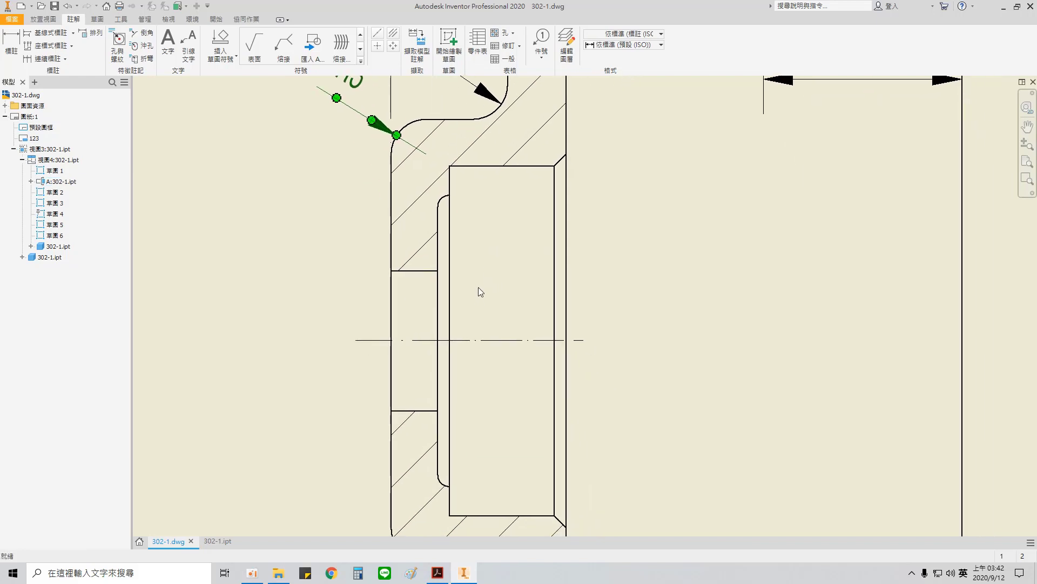
key("d")
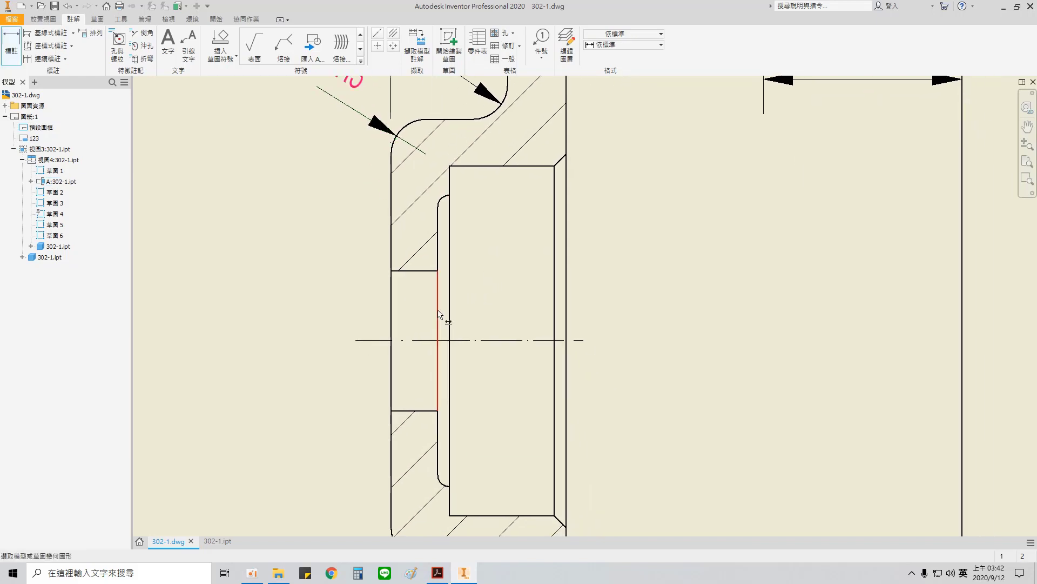
left_click(438, 315)
left_click(566, 308)
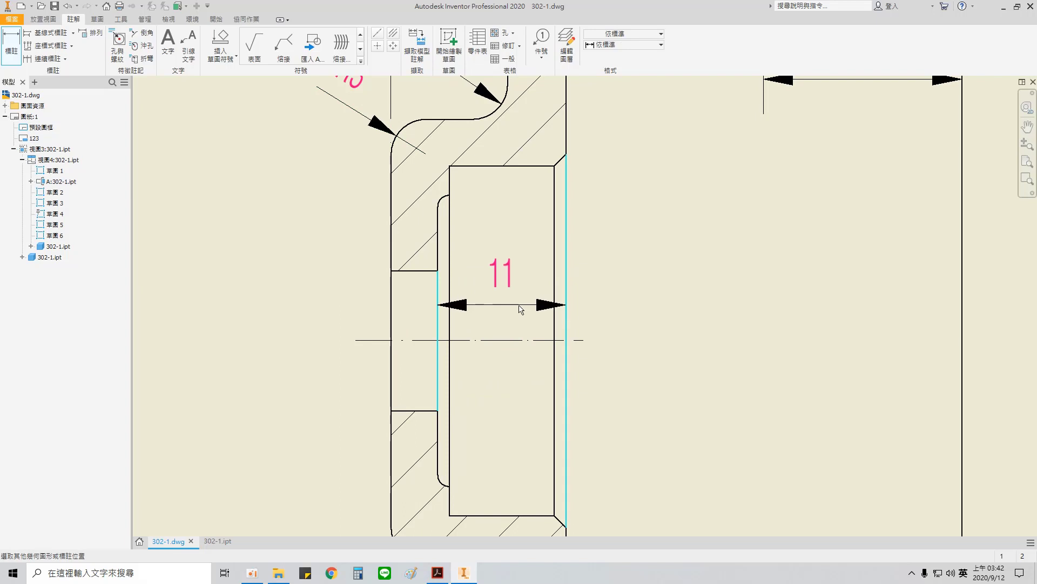
left_click(657, 402)
left_click(864, 508)
- Dimension the upper bearing bore between its two horizontal edges, placing the dimension outside the flange face
middle_click_drag(702, 308, 568, 303)
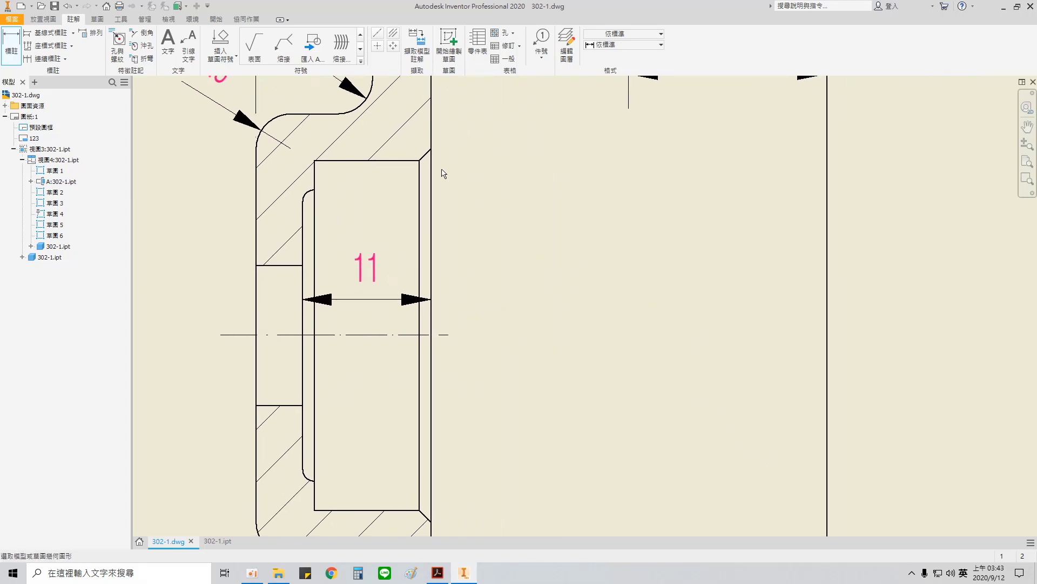
left_click(407, 161)
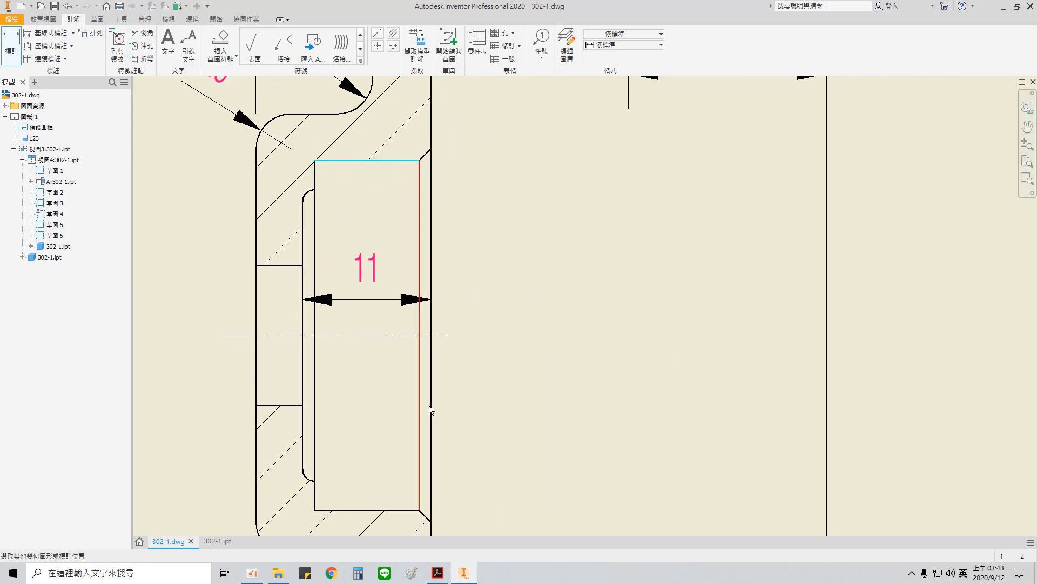
left_click(412, 510)
scroll(890, 396, "down", 5)
scroll(908, 394, "up", 2)
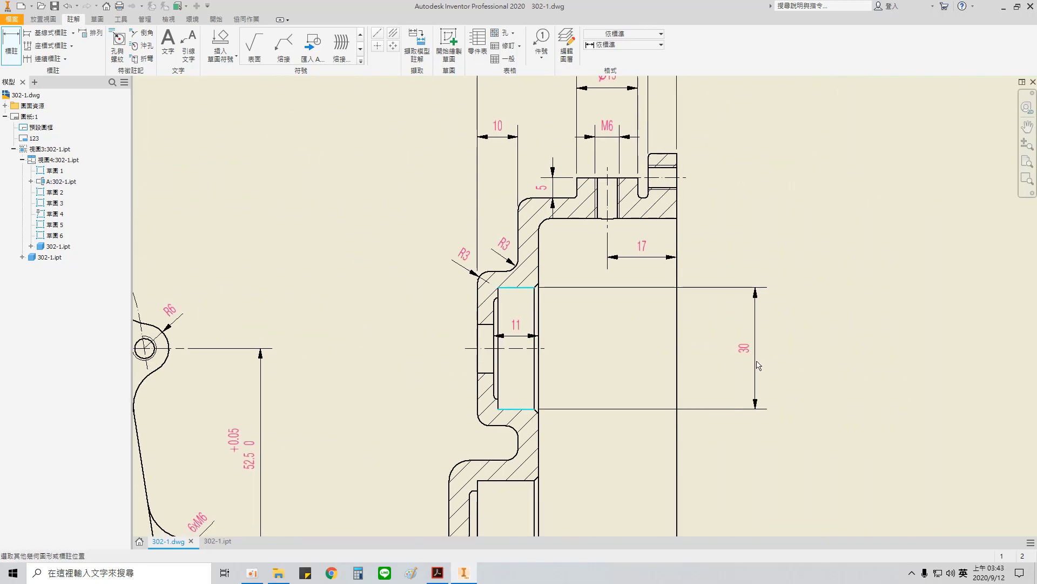
left_click(757, 365)
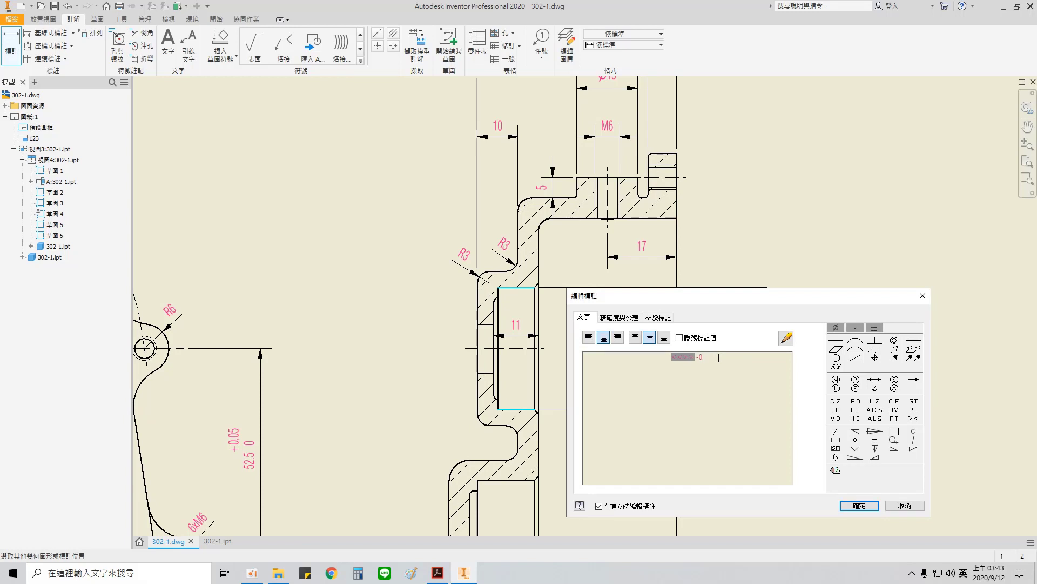
- Add tolerance text to the bearing bore dimension, with -0.021 after the value and 0 above it, and move it closer to the view
type("-0.021")
key("Return")
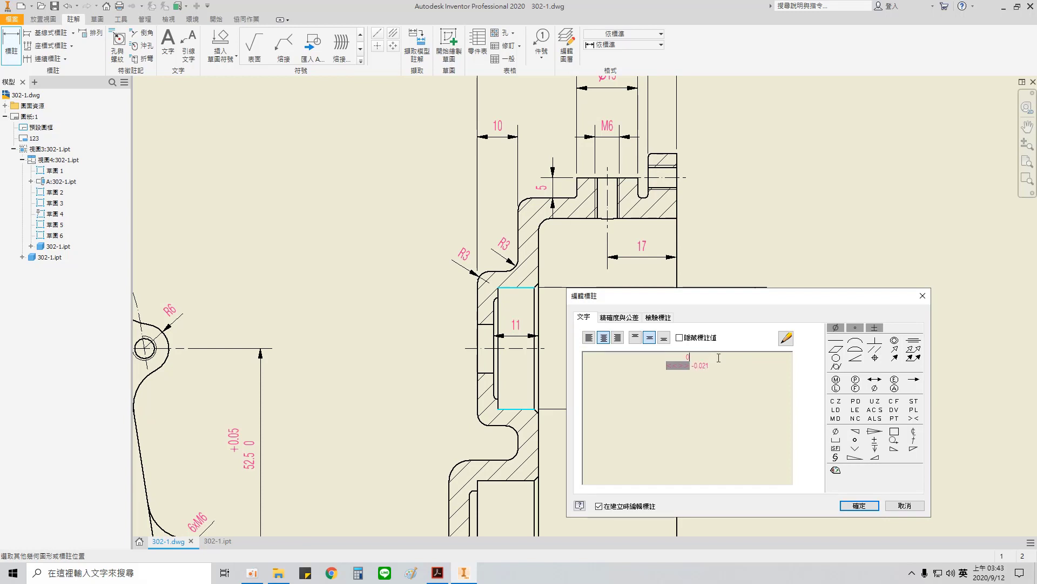
mouse_move(799, 304)
left_mouse_down()
mouse_move(574, 256)
mouse_move(508, 253)
left_mouse_up()
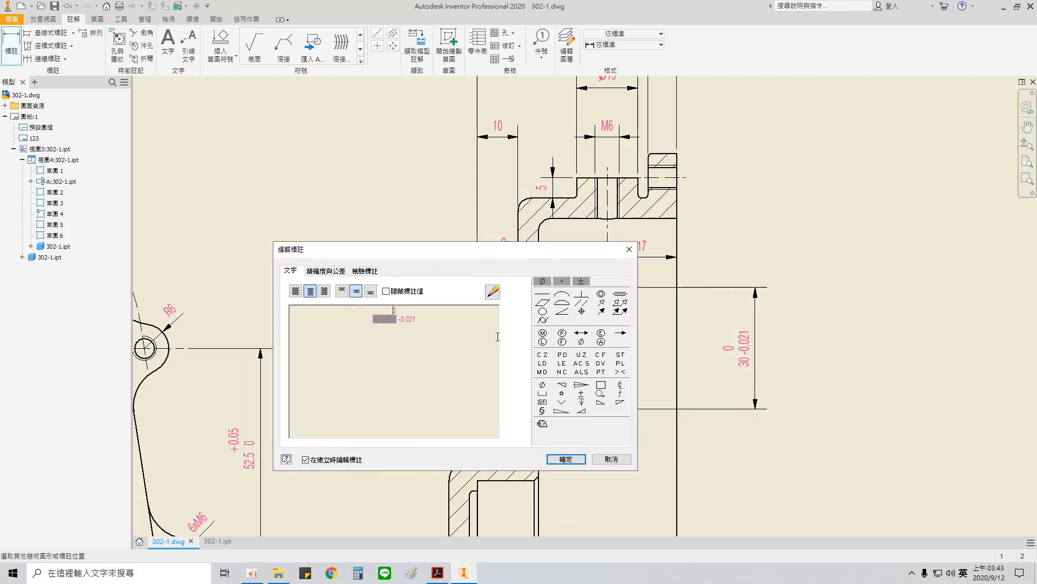
key("Delete")
type("-")
left_click(586, 461)
key("Escape")
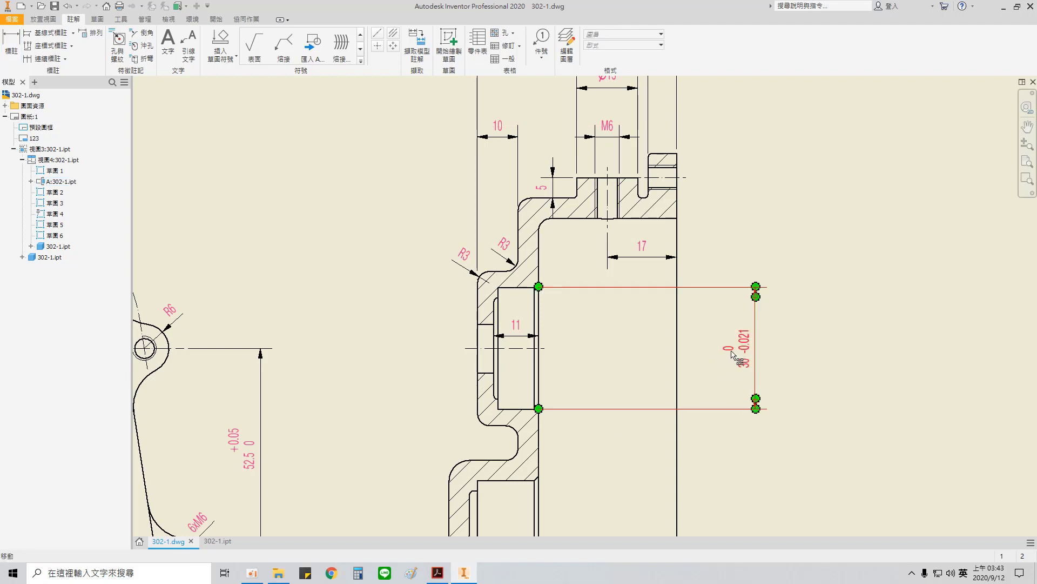
left_click_drag(744, 349, 737, 351)
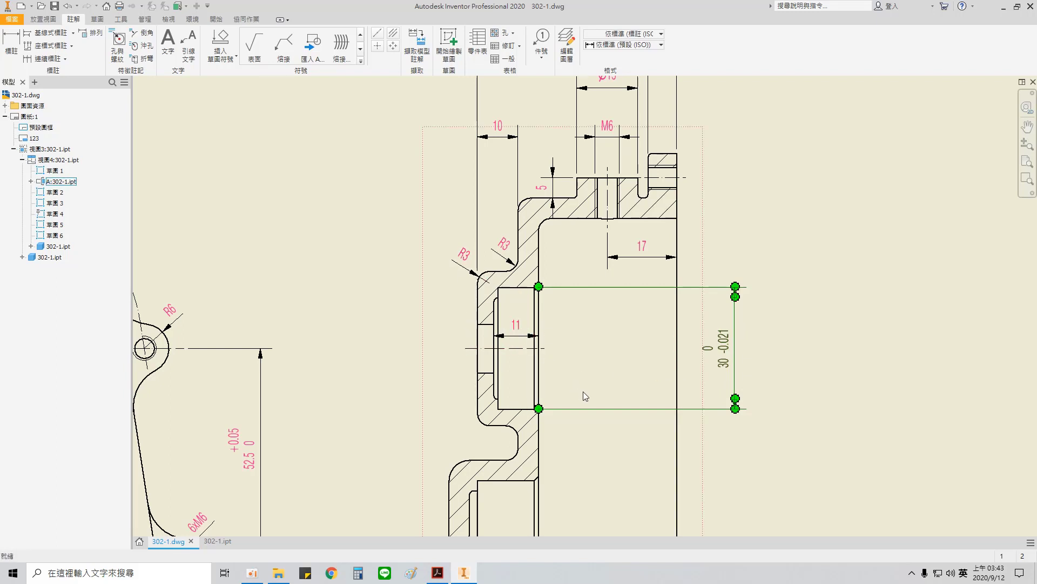
key("d")
left_click(538, 382)
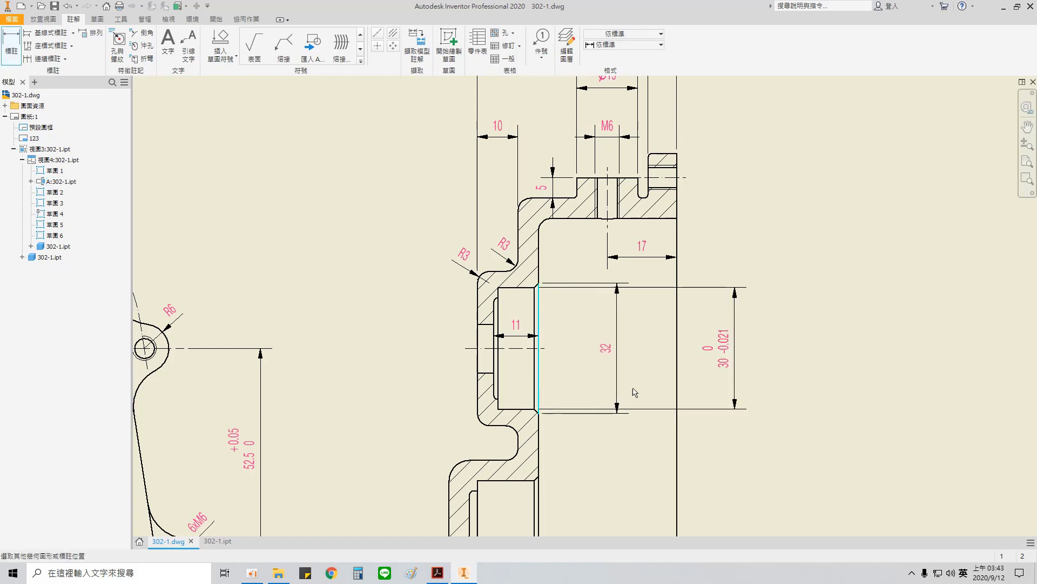
left_click(676, 389)
key("Escape")
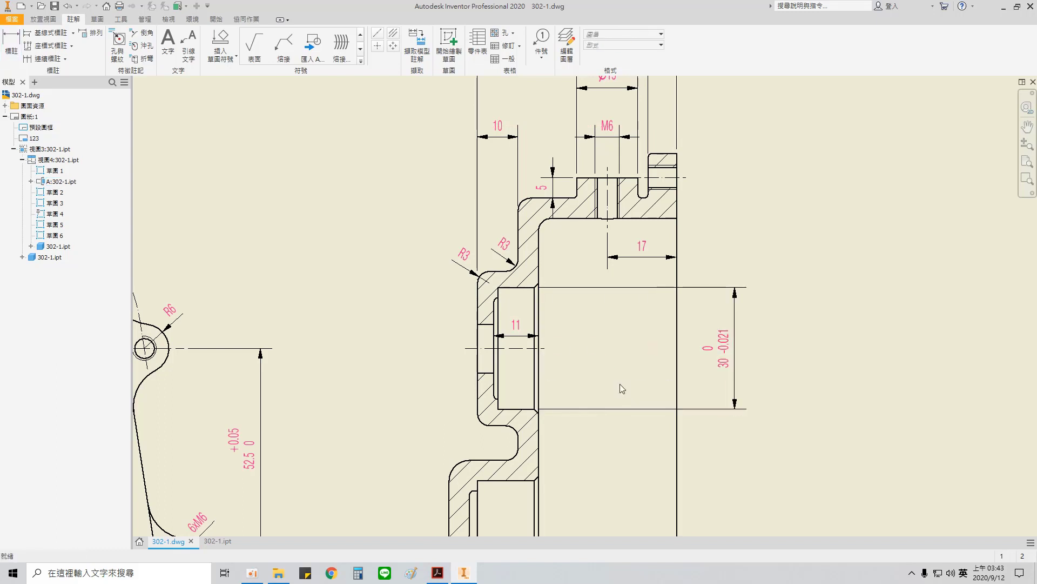
- Dimension from the upper bearing bore's bottom face to the flange face, adding tolerance text of +0.05 above and 0 after the value
left_click(497, 373)
left_click(677, 378)
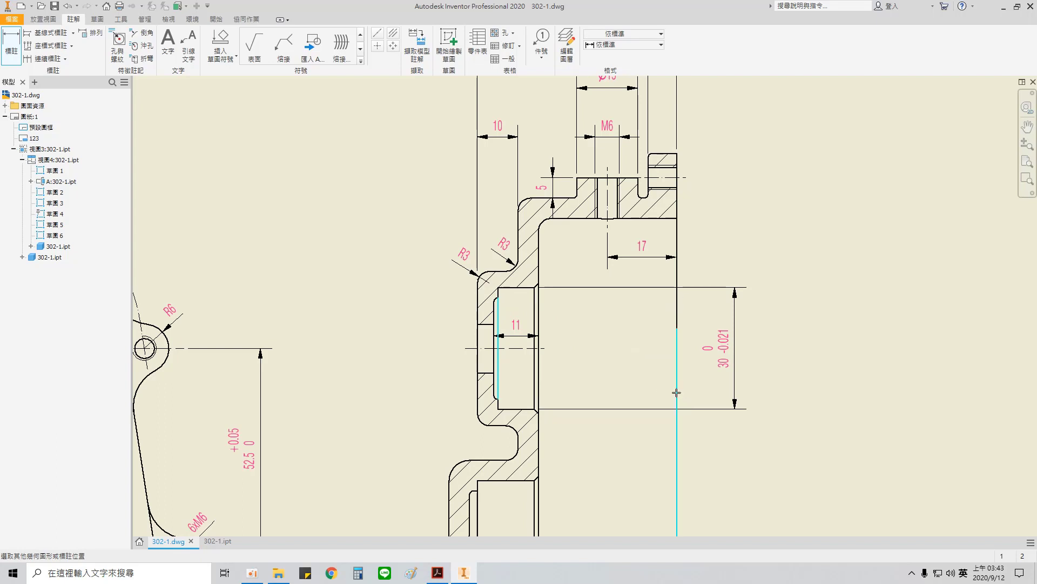
left_click(629, 389)
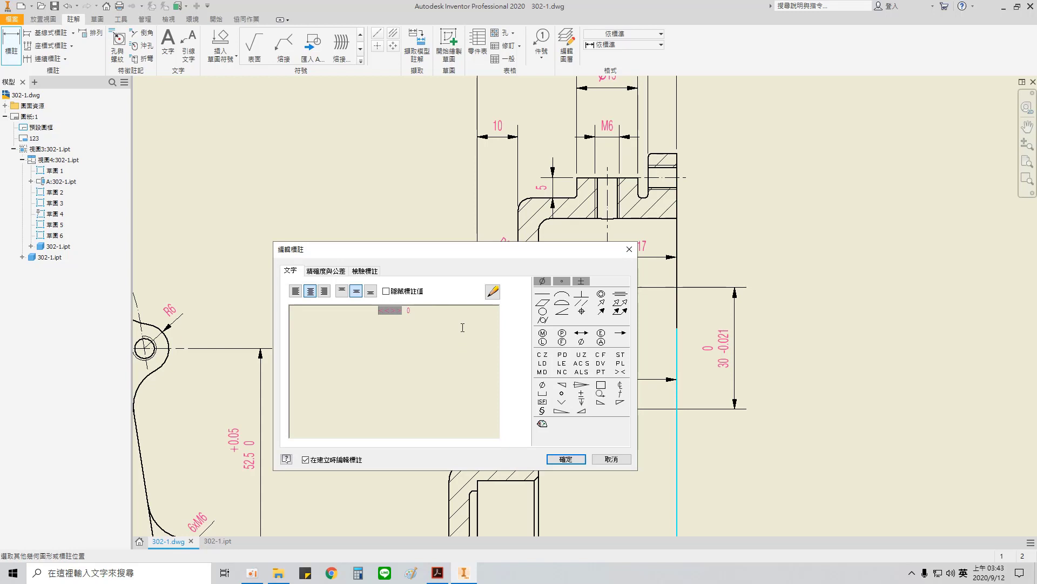
key("Return")
left_click_drag(474, 256, 382, 292)
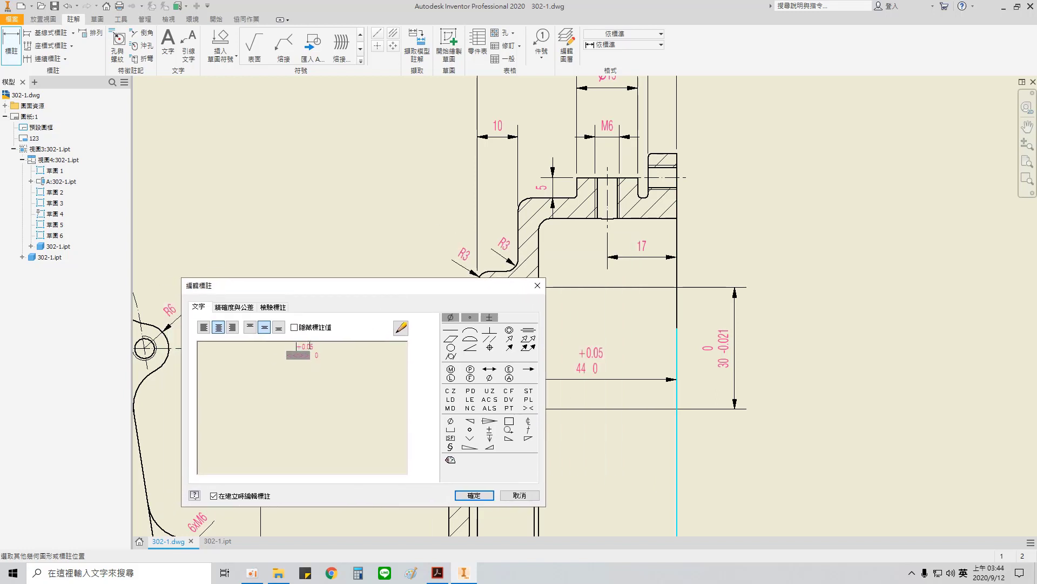
left_click(476, 495)
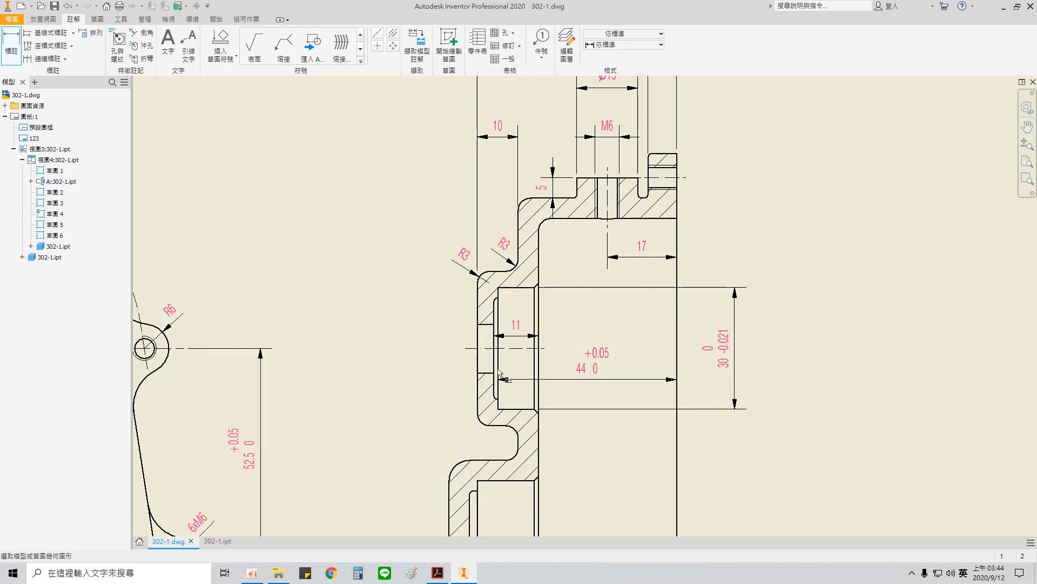
- Dimension the small through hole in the upper bearing boss between its horizontal edges, outside the housing, with a diameter symbol before the value
left_click(486, 323)
left_click(486, 372)
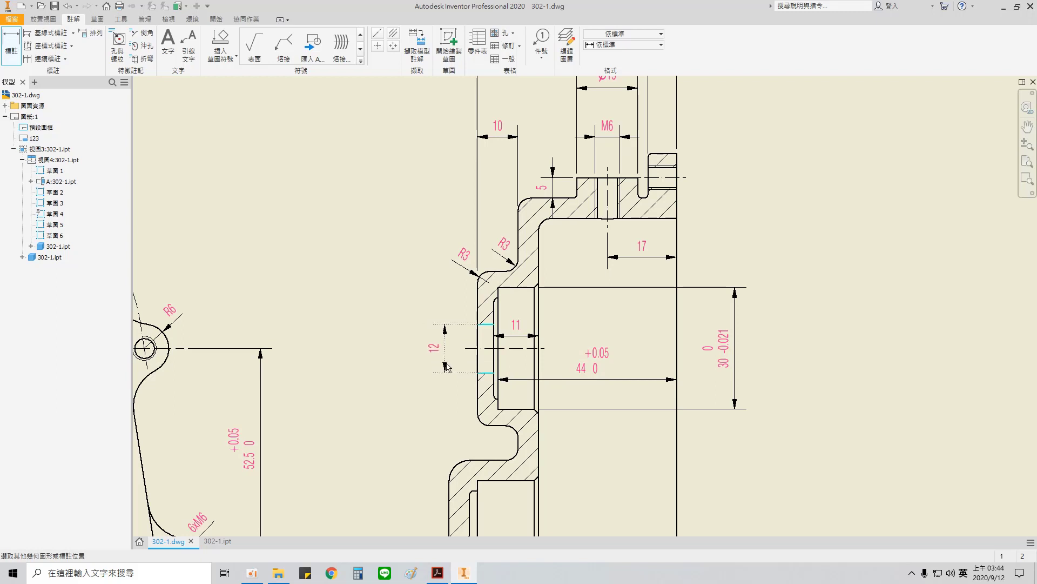
left_click(534, 363)
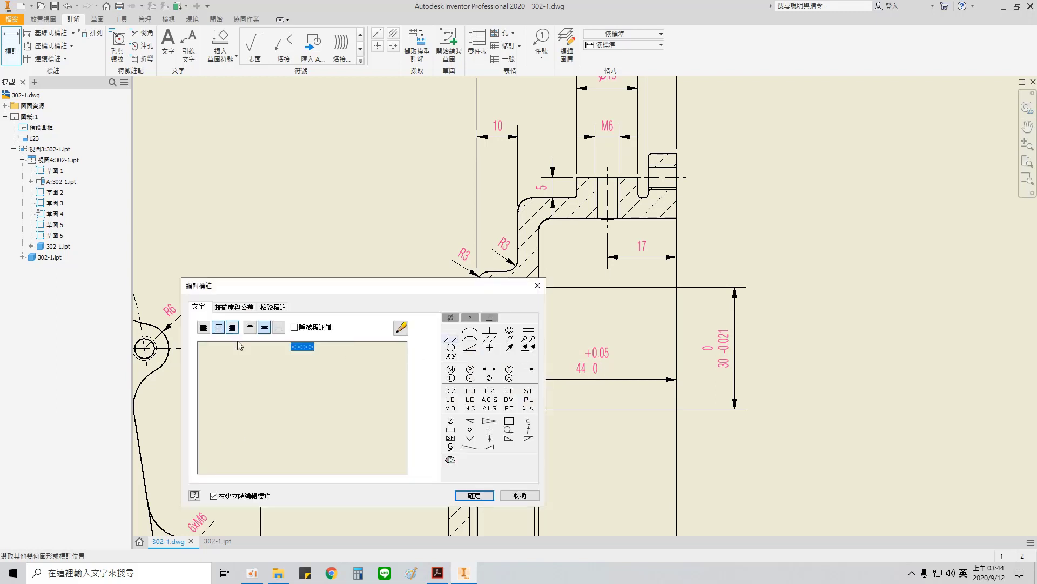
left_click(453, 425)
left_click(453, 421)
left_click(474, 495)
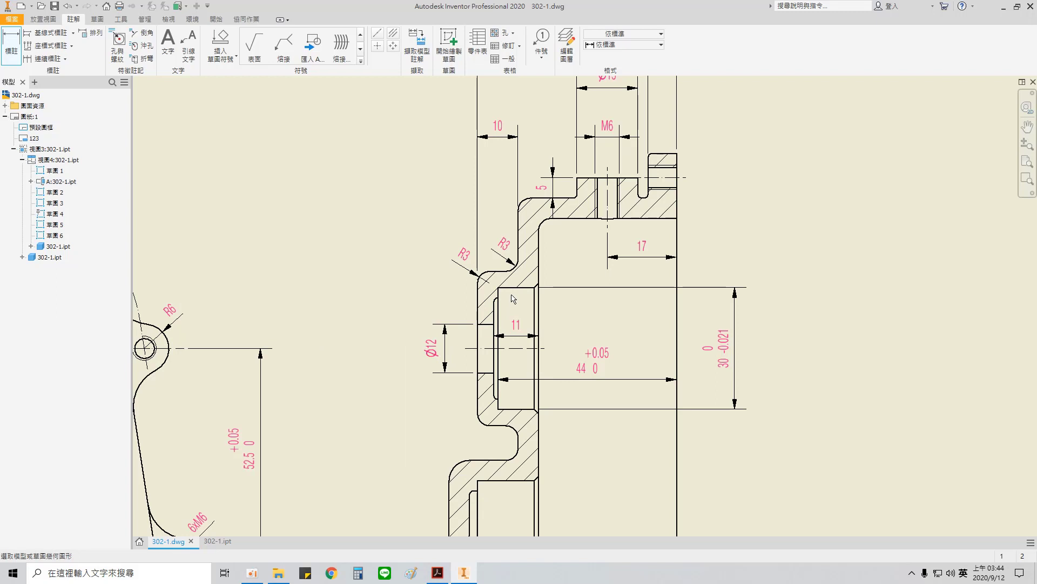
- Dimension the shallow recess behind the upper bearing bore across its outer corner points, placing it beyond the hole dimension with a diameter symbol
scroll(502, 295, "up", 5)
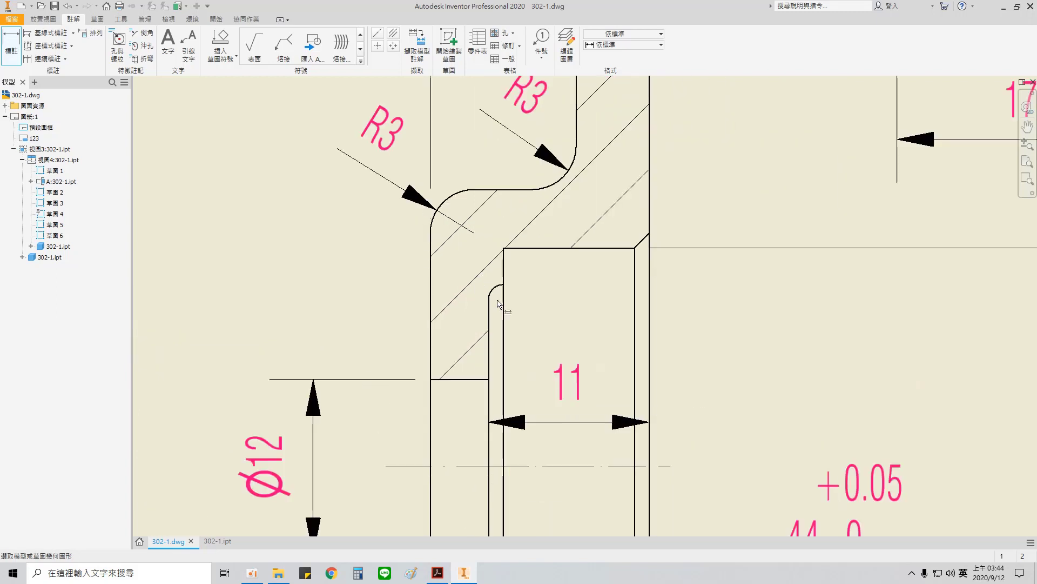
left_click(503, 285)
middle_click_drag(506, 301, 514, 159)
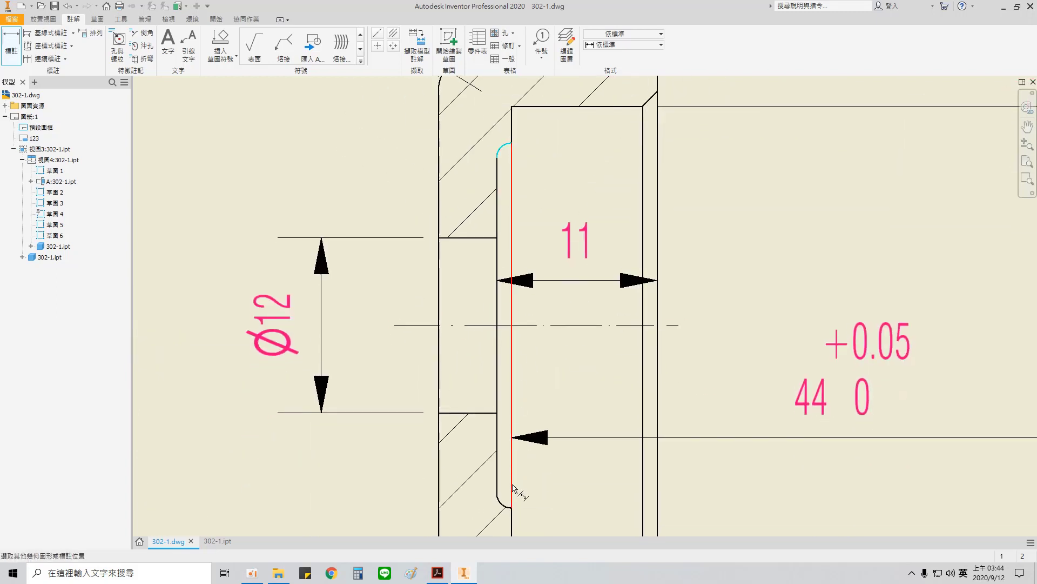
left_click(511, 507)
scroll(394, 422, "down", 3)
middle_click_drag(349, 418, 552, 430)
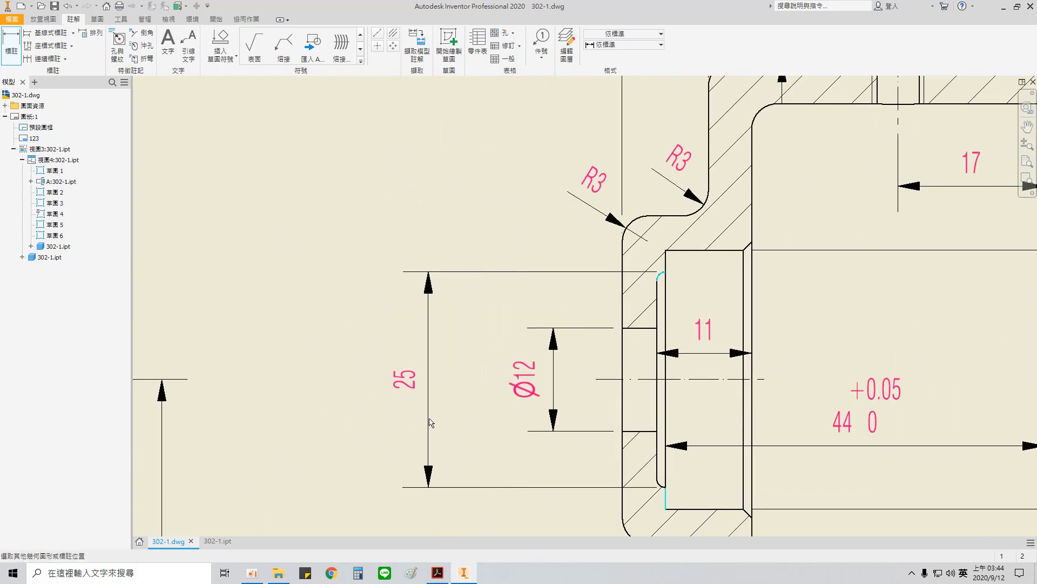
left_click(424, 422)
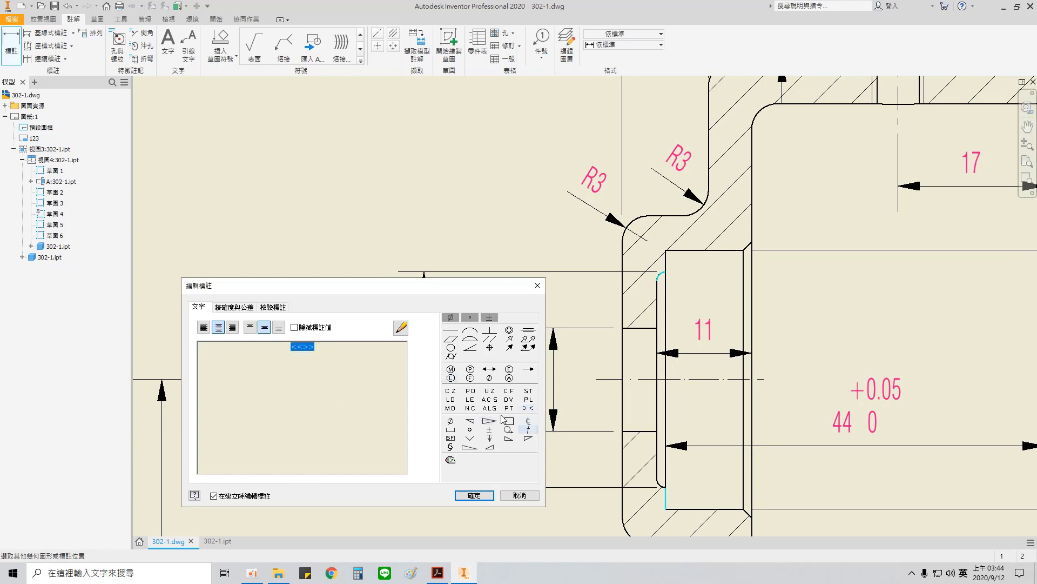
left_click(451, 422)
left_click(474, 495)
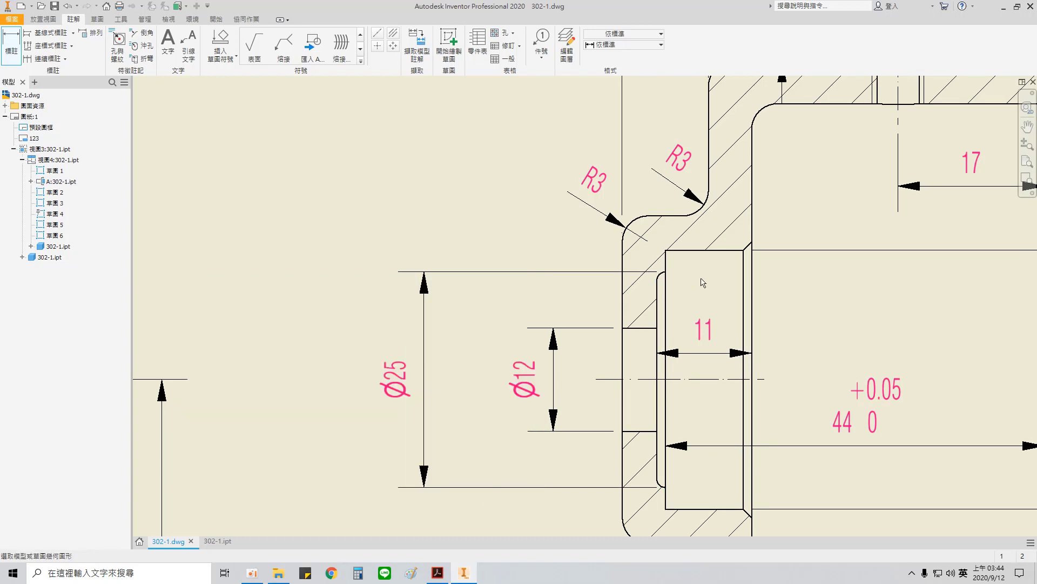
- Dimension the upper bearing boss between its outer horizontal edges, placing it beyond the recess dimension with a diameter symbol before the value
left_click(660, 221)
middle_click_drag(660, 222, 670, 116)
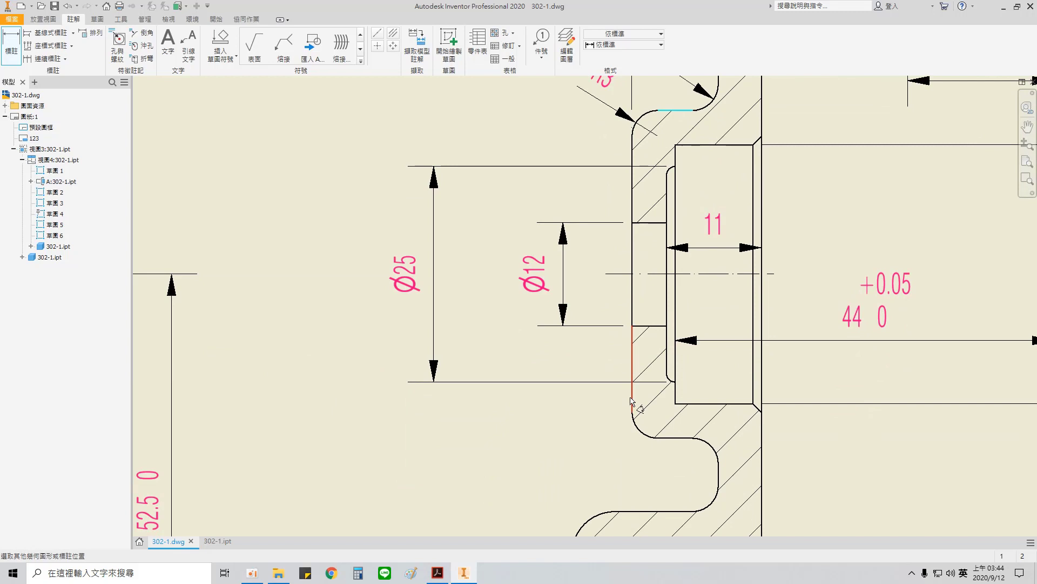
left_click(675, 437)
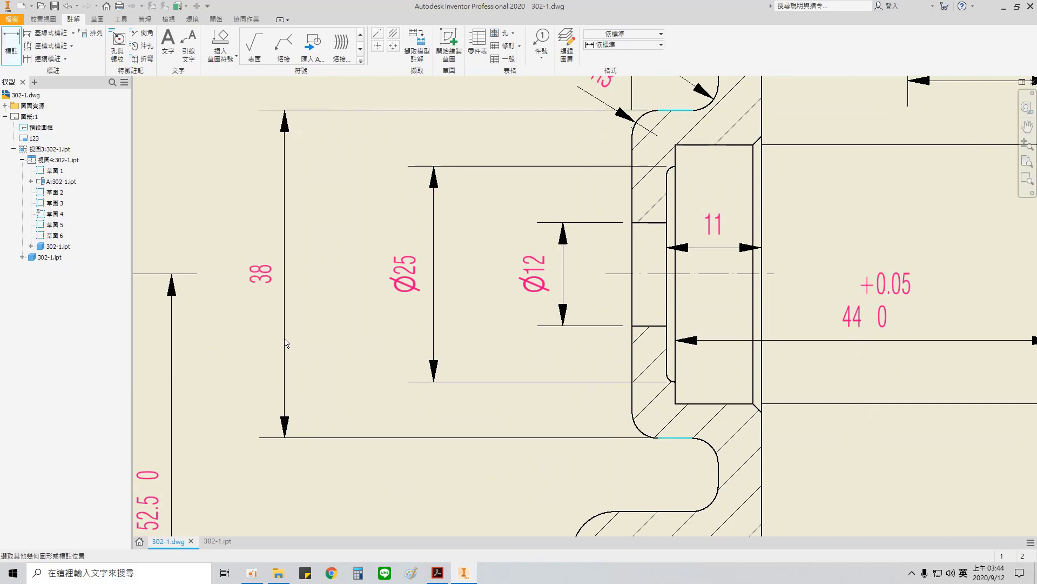
left_click(383, 343)
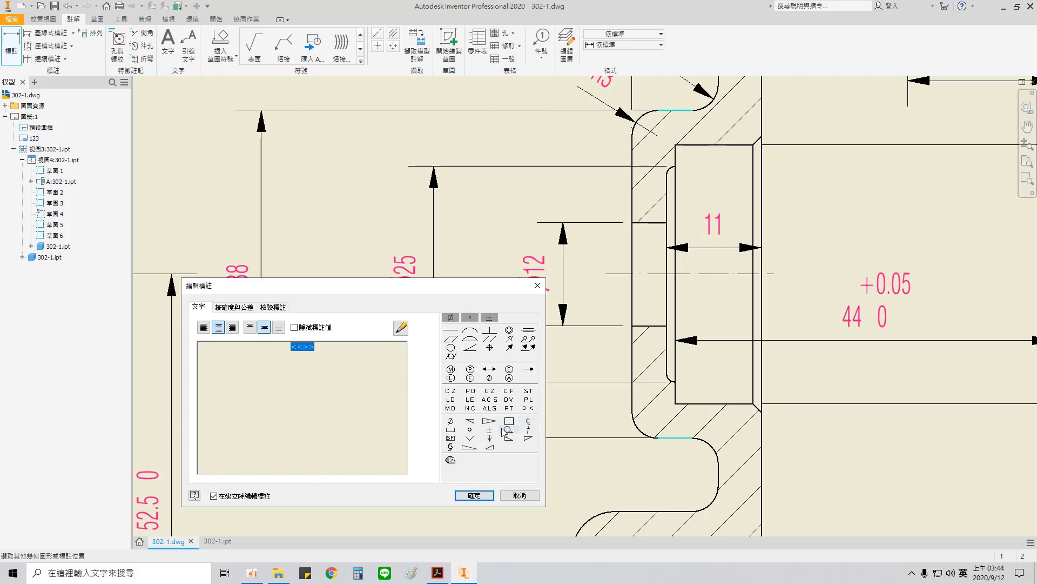
left_click(451, 421)
left_click(474, 495)
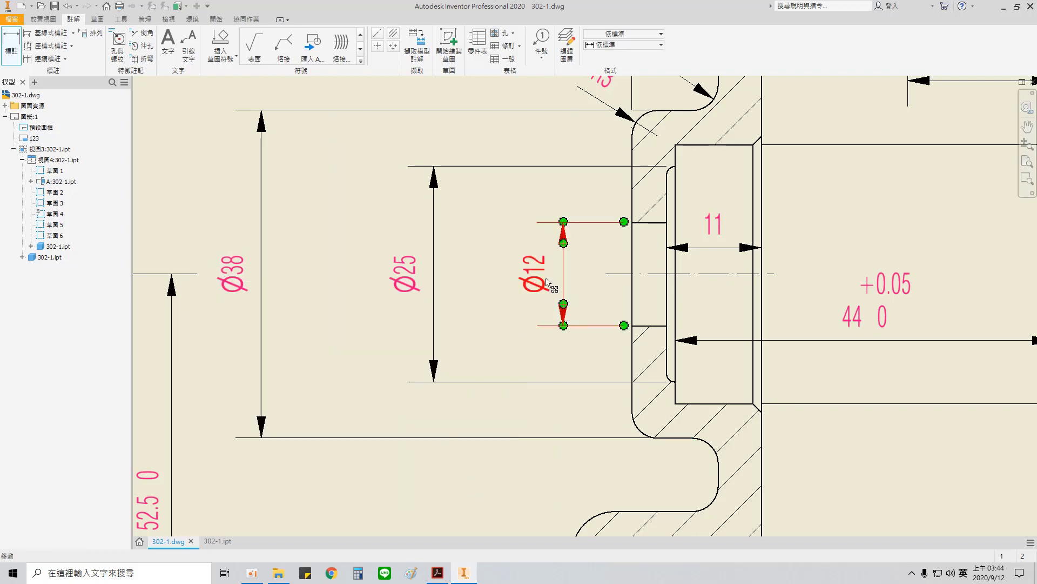
- Tighten the spacing of the three stacked diameter dimensions by moving the recess and boss dimensions closer to the housing
left_click_drag(538, 277, 565, 278)
left_click_drag(435, 277, 477, 280)
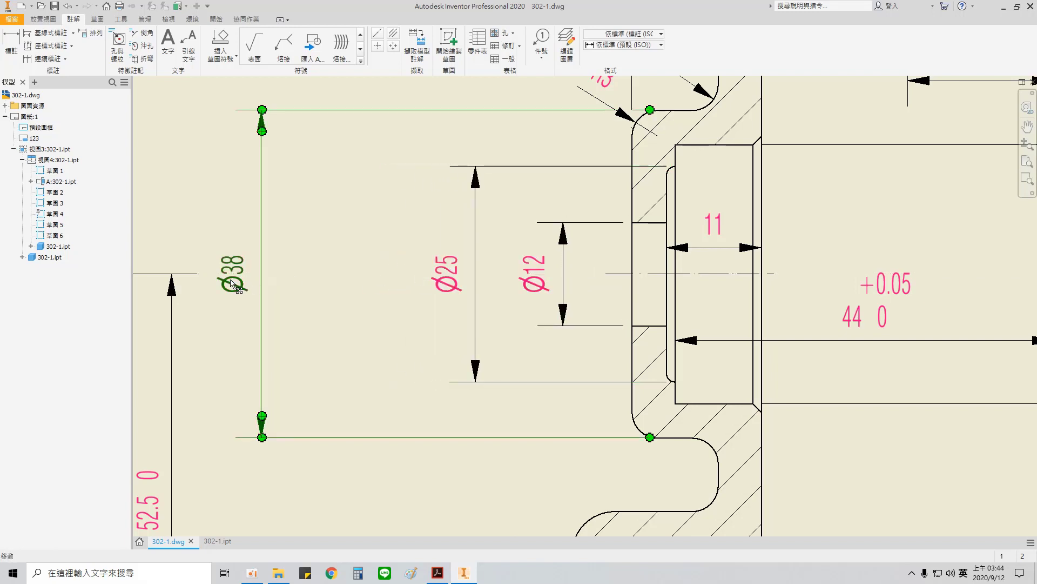
left_click_drag(263, 281, 384, 285)
- Start a sketch on the section view and project the end wall and corner arcs of the groove between the two bearing bosses
scroll(438, 308, "down", 5)
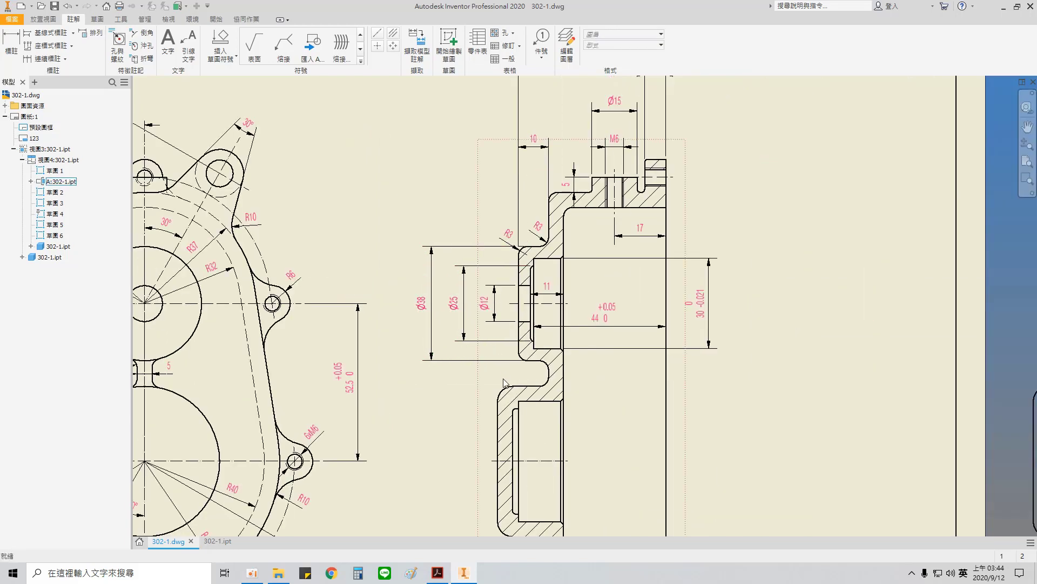
scroll(513, 373, "up", 5)
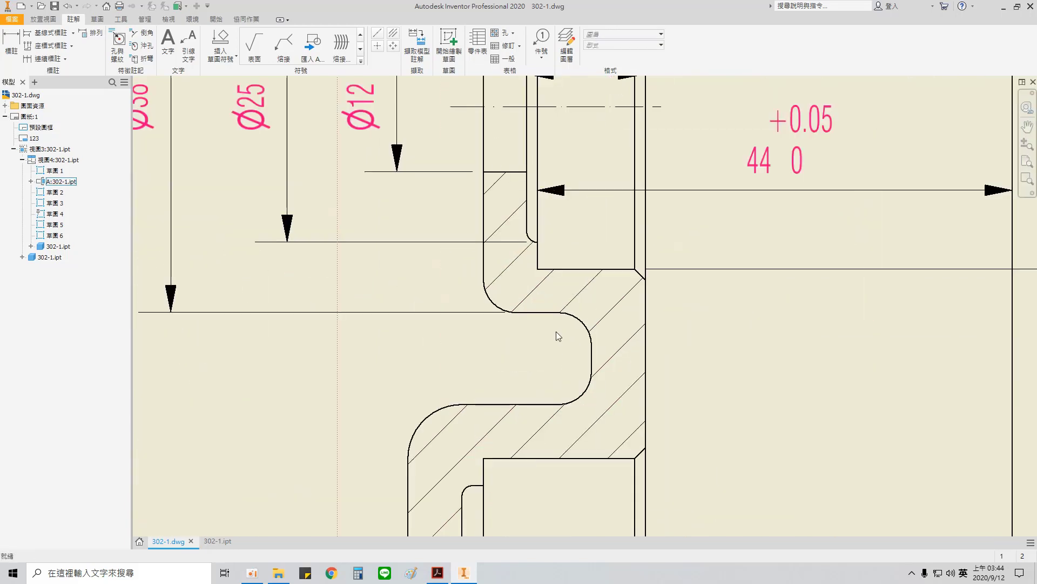
scroll(581, 342, "down", 2)
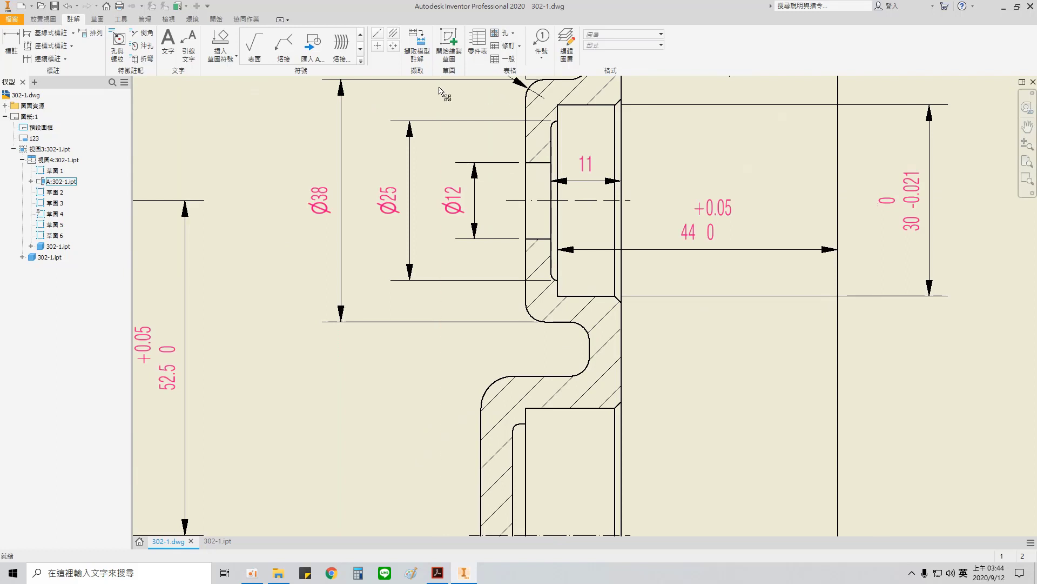
left_click(449, 48)
scroll(565, 359, "up", 3)
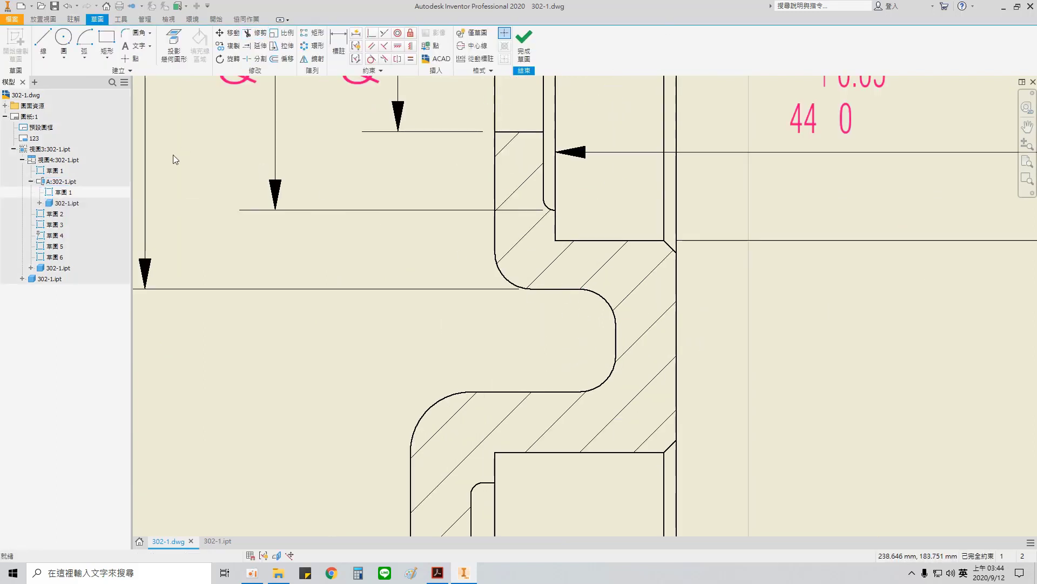
left_click(174, 48)
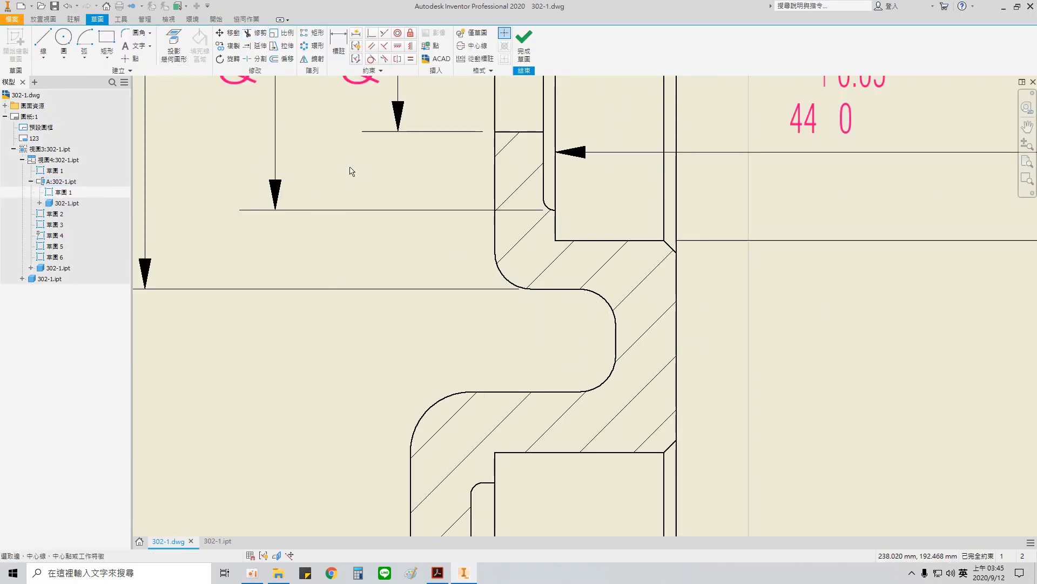
left_click(615, 338)
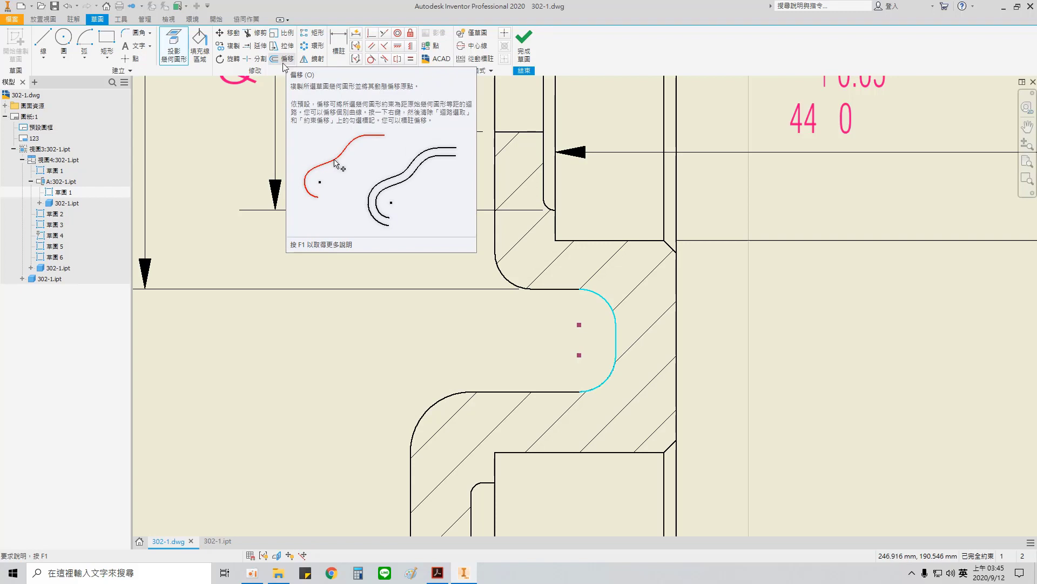
left_click(233, 45)
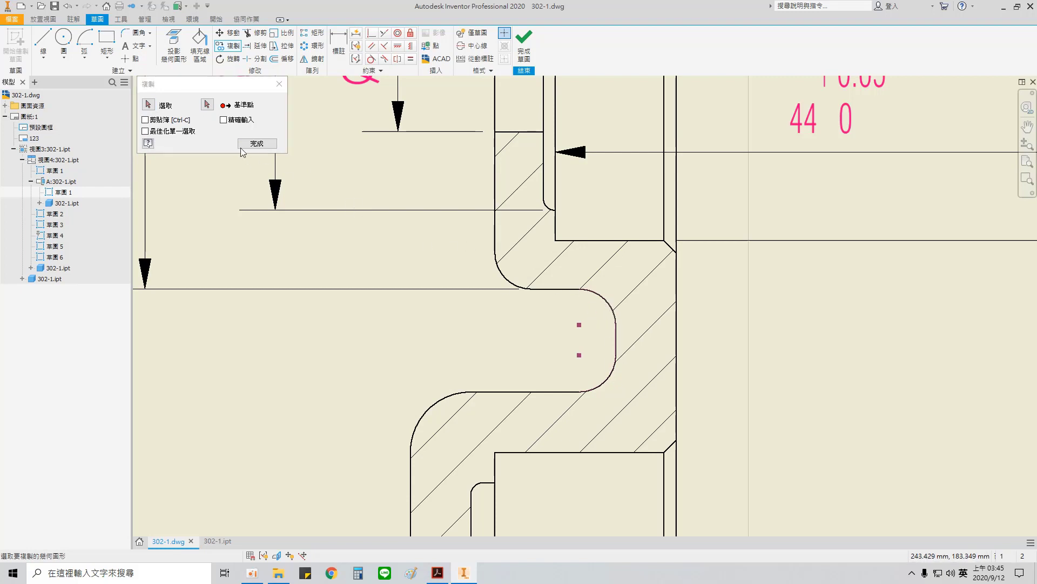
left_click(209, 106)
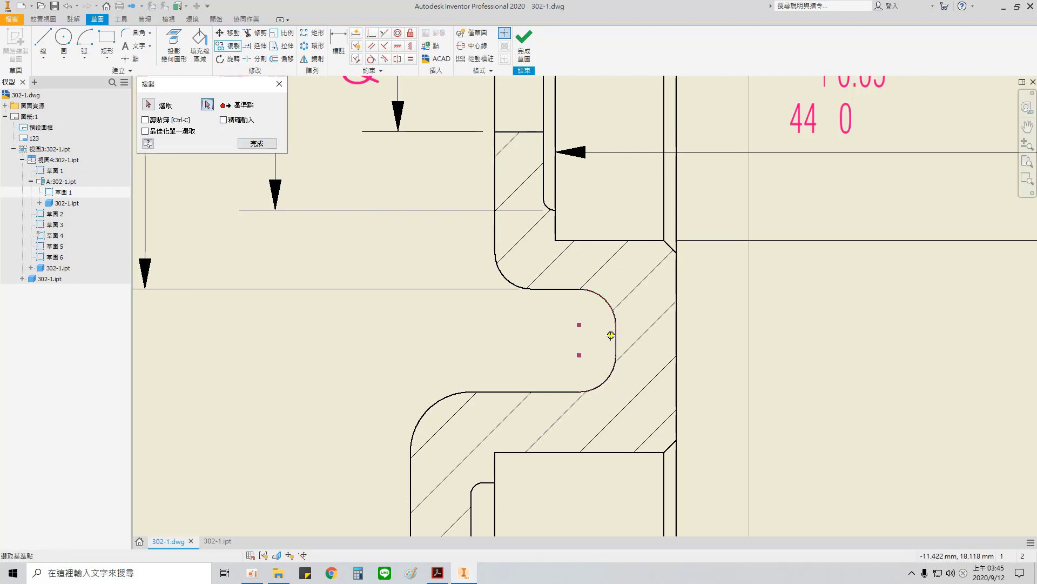
left_click(580, 324)
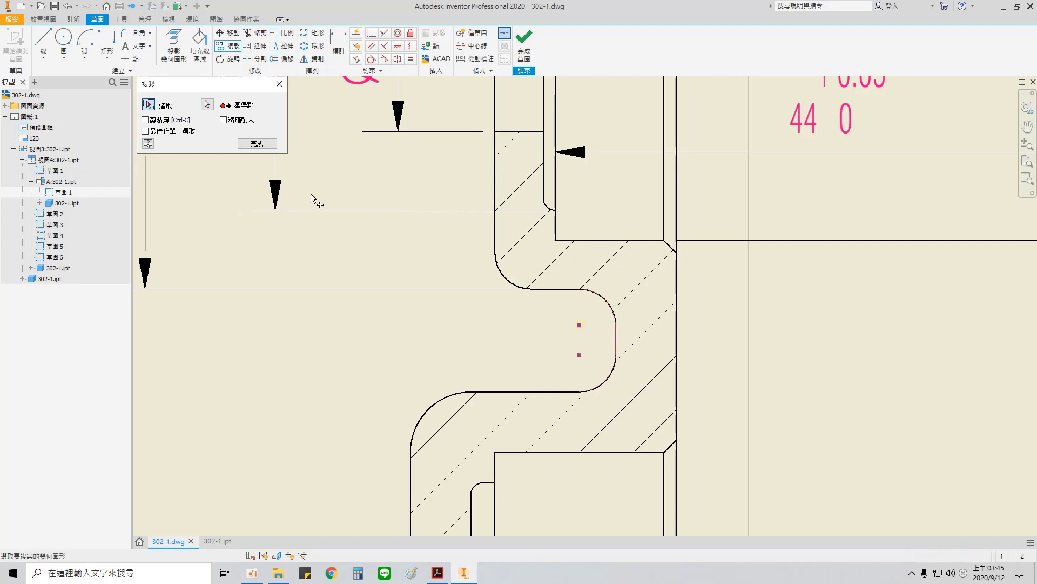
left_click(579, 354)
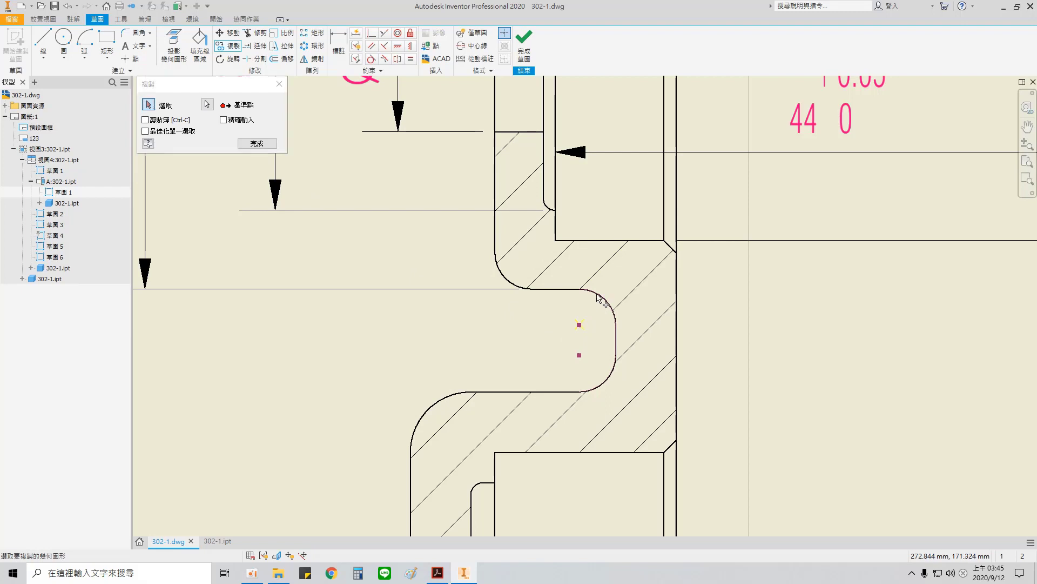
left_click(264, 145)
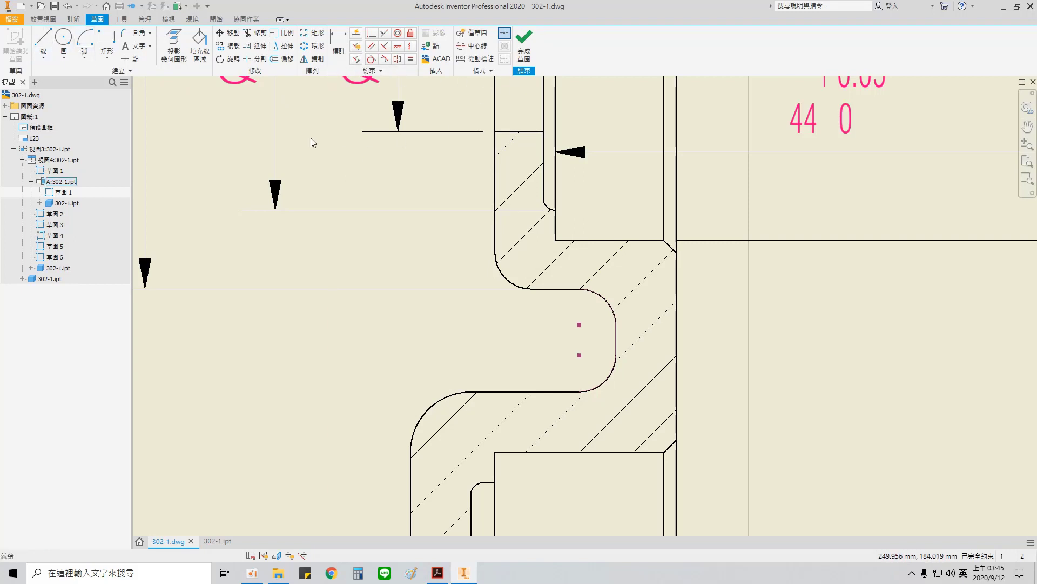
- Draw a vertical line about 8.5 mm long across the groove, from its upper edge to its lower edge
key("l")
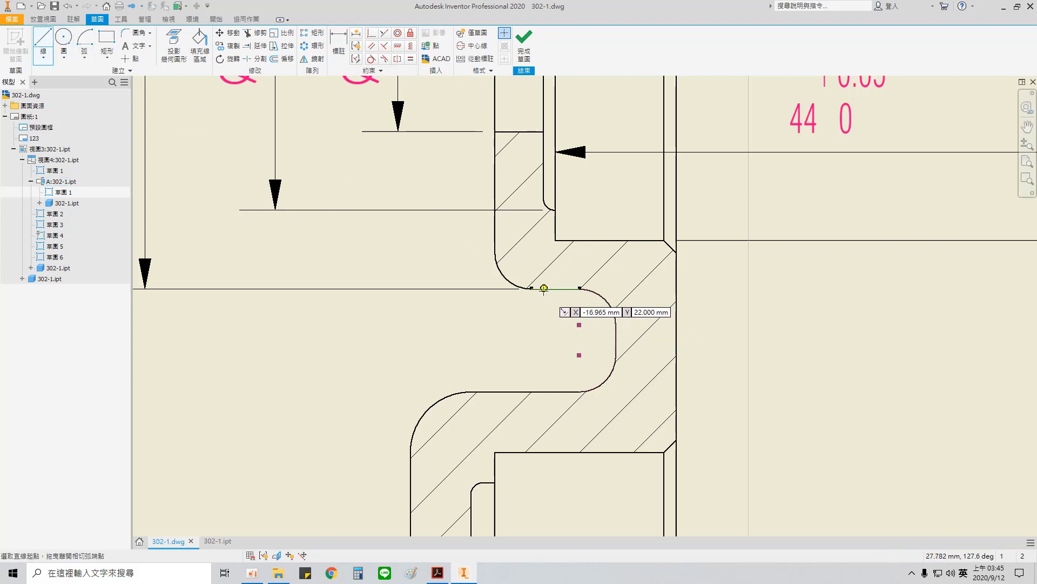
left_click(544, 288)
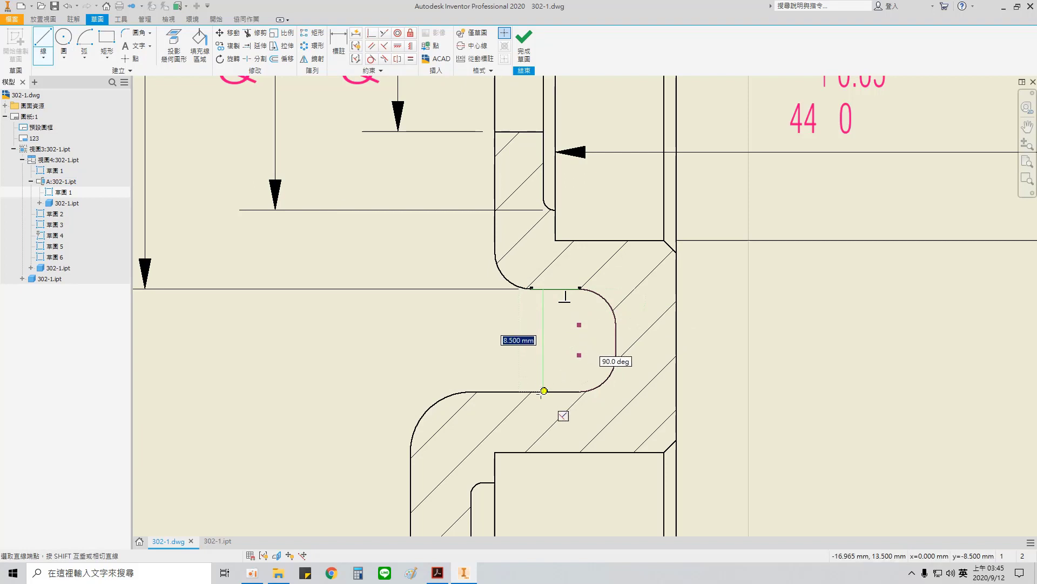
left_click(544, 391)
- Dimension the vertical line from the groove's end wall and set the distance to 6 mm
key("d")
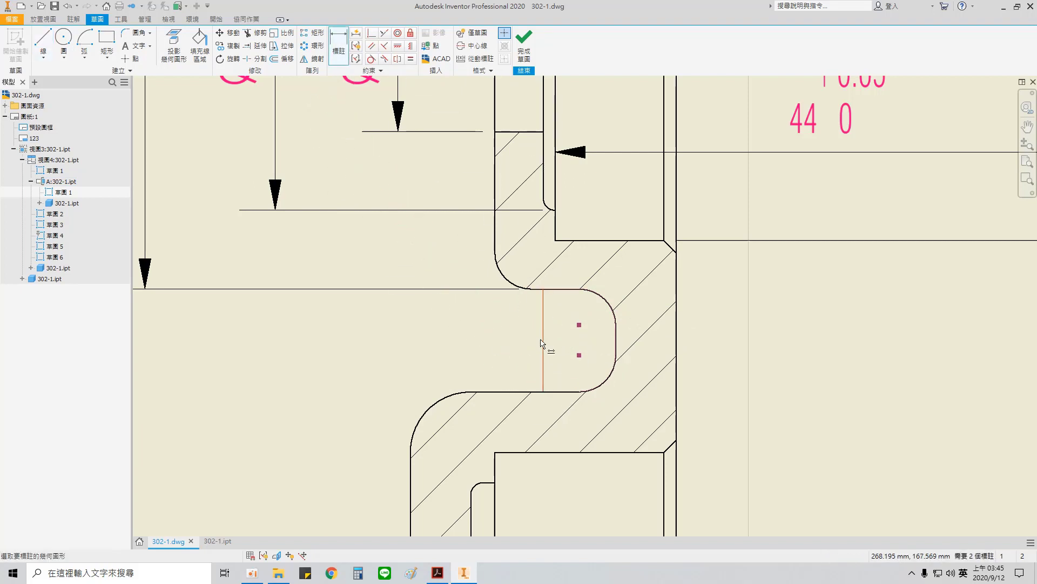
left_click(542, 343)
left_click(616, 348)
left_click(590, 416)
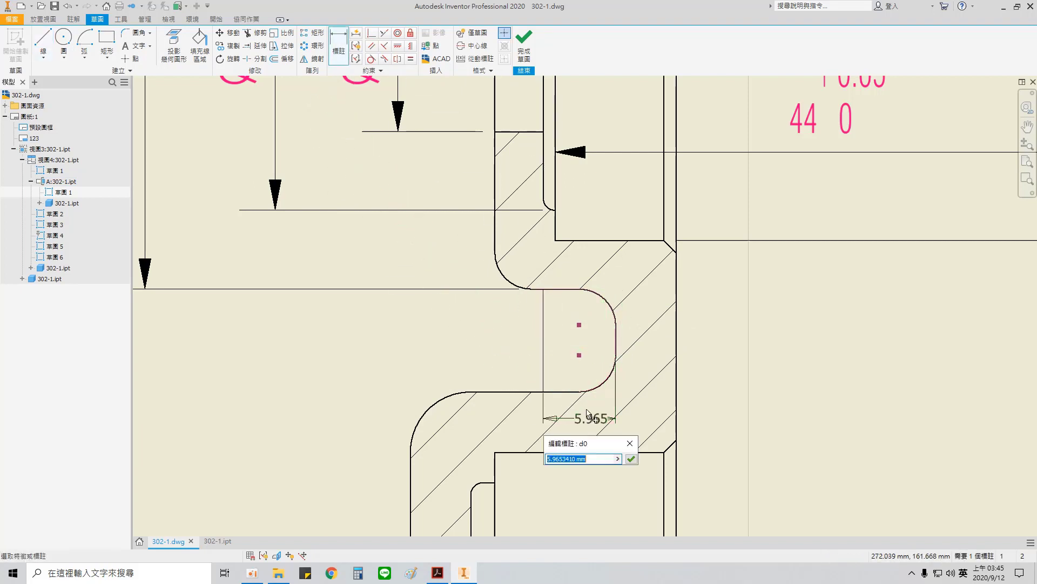
type("6")
key("Return")
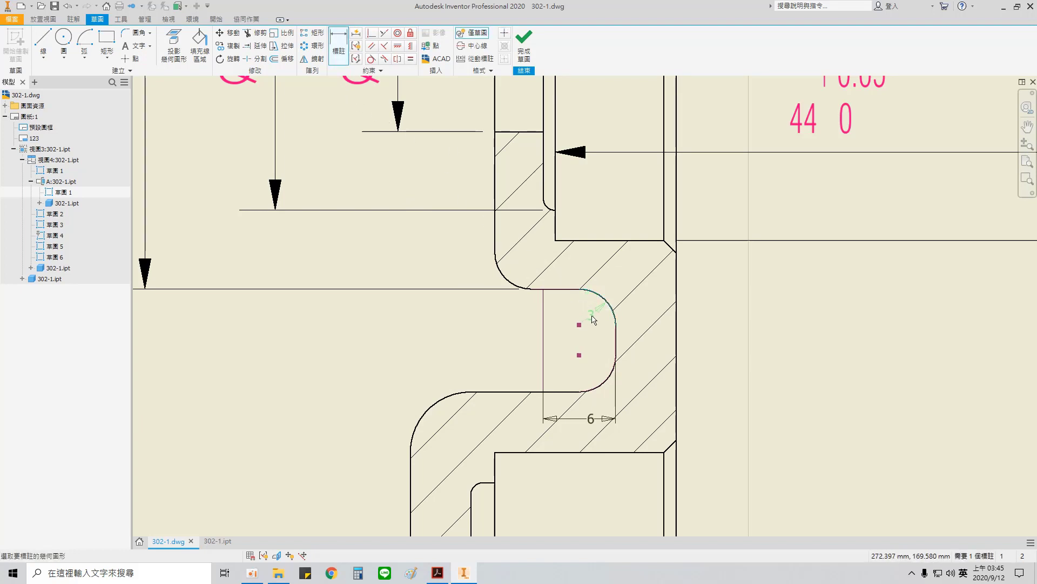
- Draw a center-point arc of 3 mm radius inside the groove, level with its upper corner arc and reaching the groove's upper edge
key("Escape")
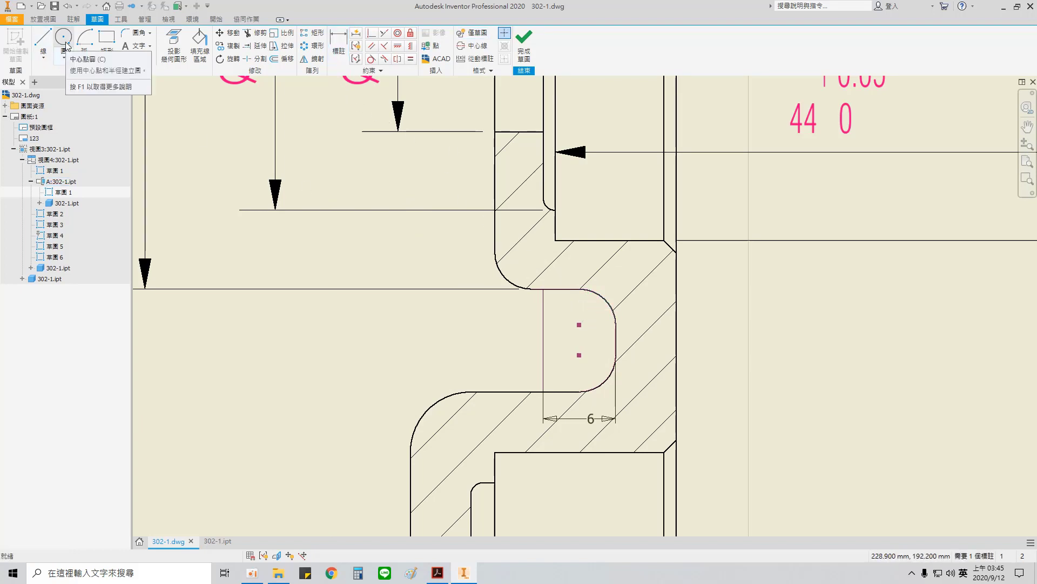
left_click(85, 56)
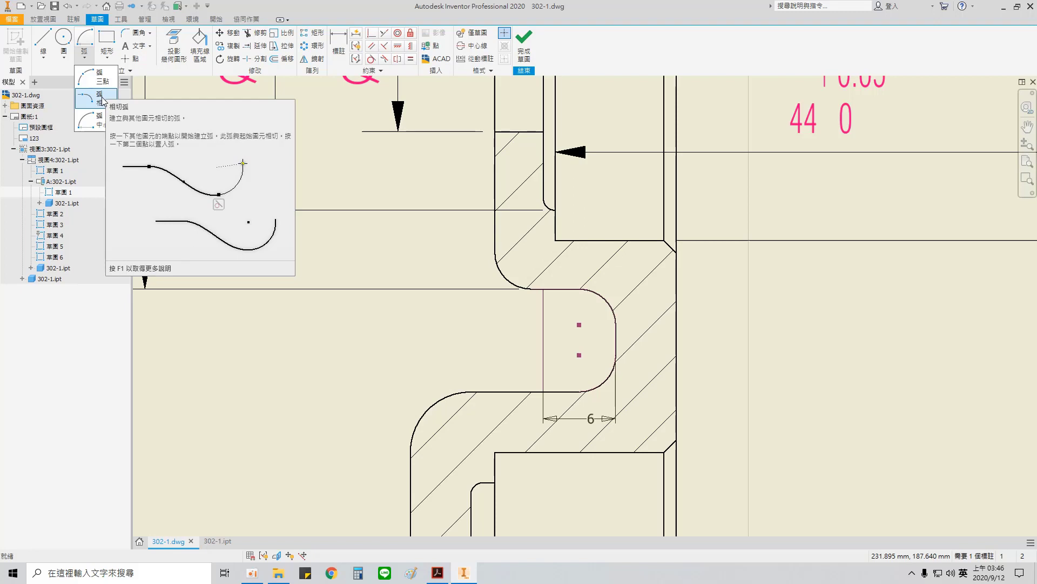
left_click(100, 126)
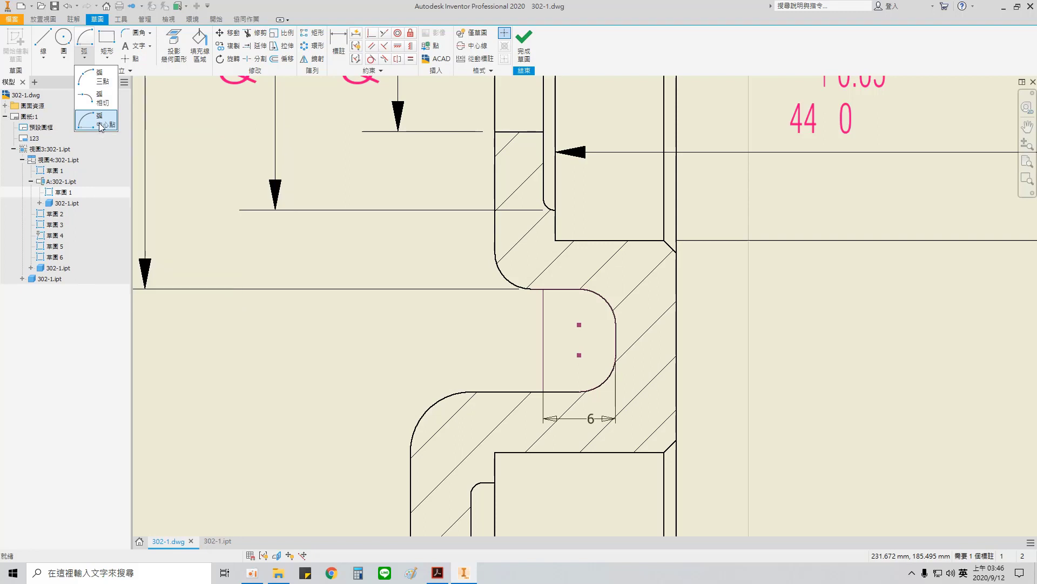
left_click(485, 324)
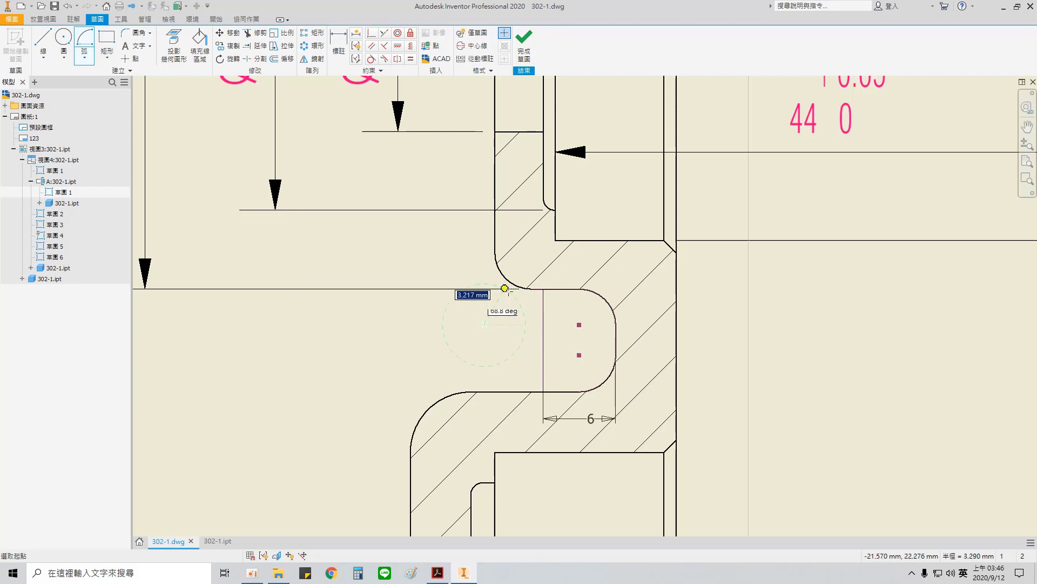
left_click(579, 325)
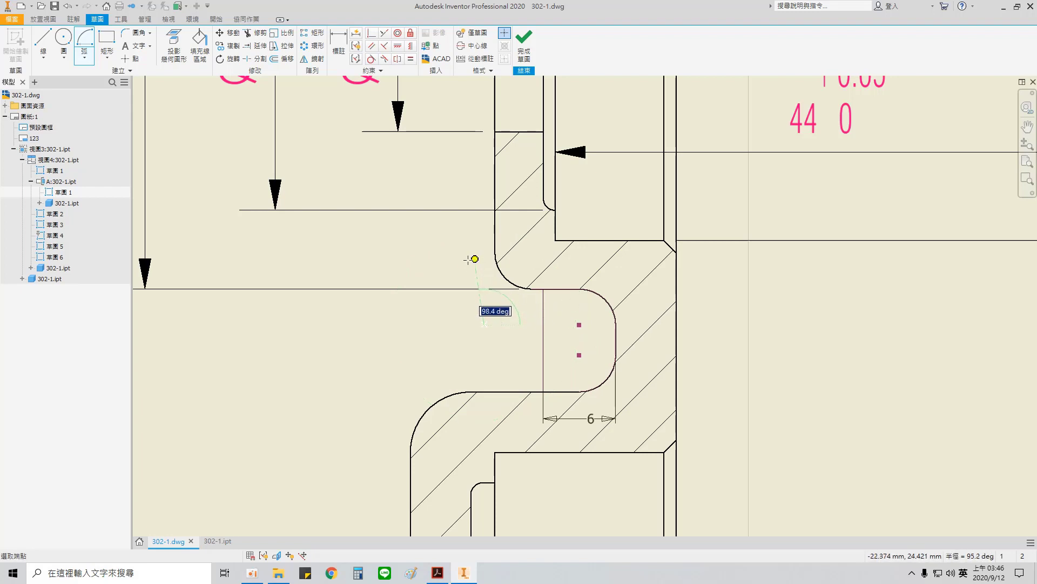
left_click(430, 303)
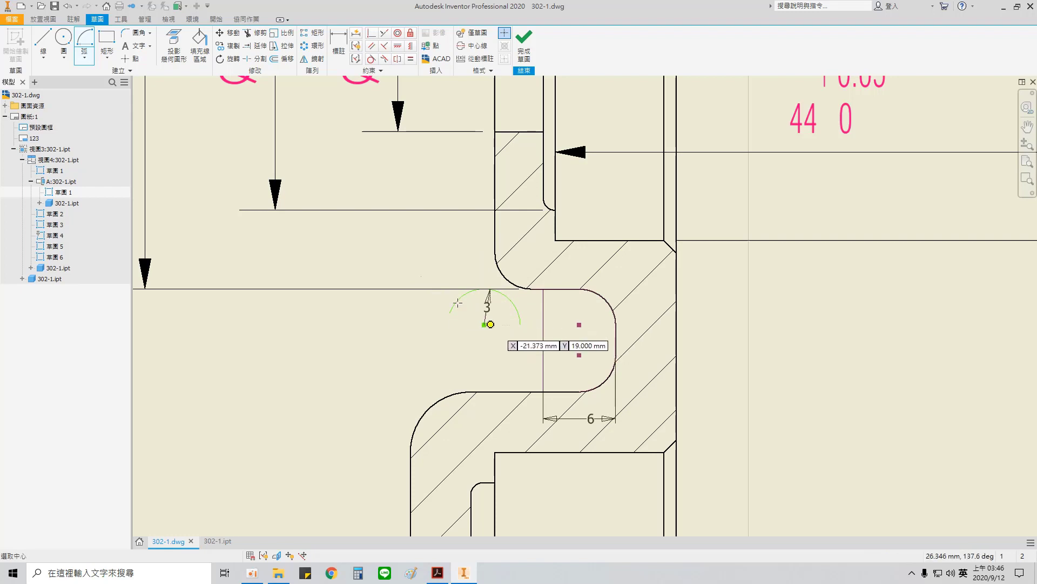
left_click(84, 56)
left_click(102, 123)
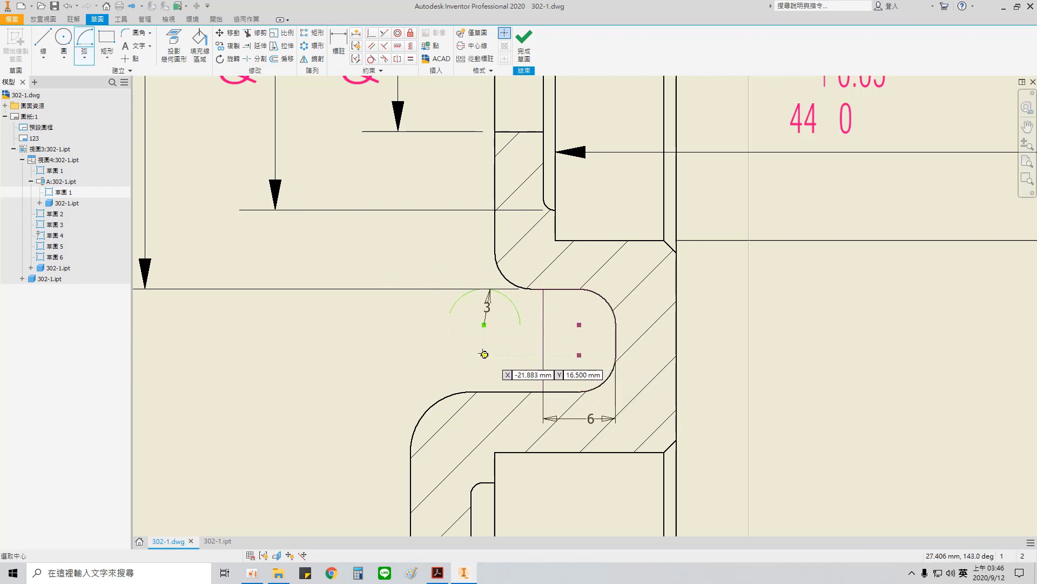
left_click(484, 355)
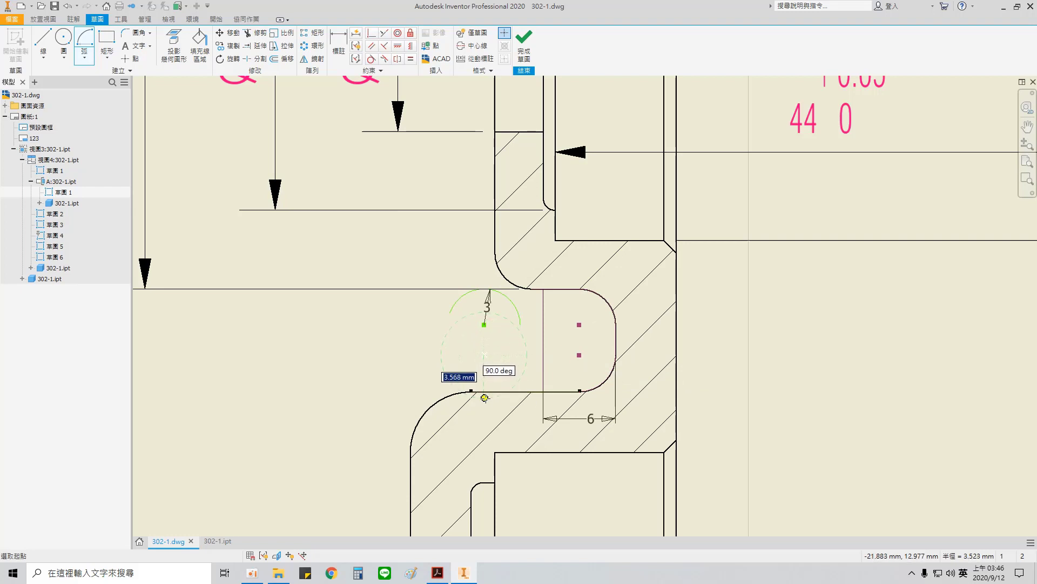
left_click(483, 392)
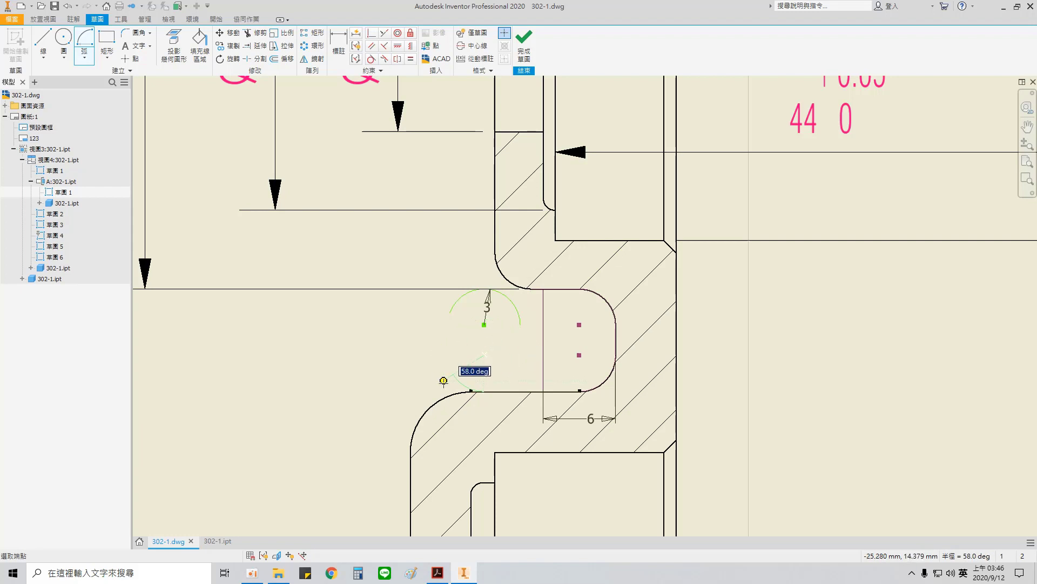
key("Escape")
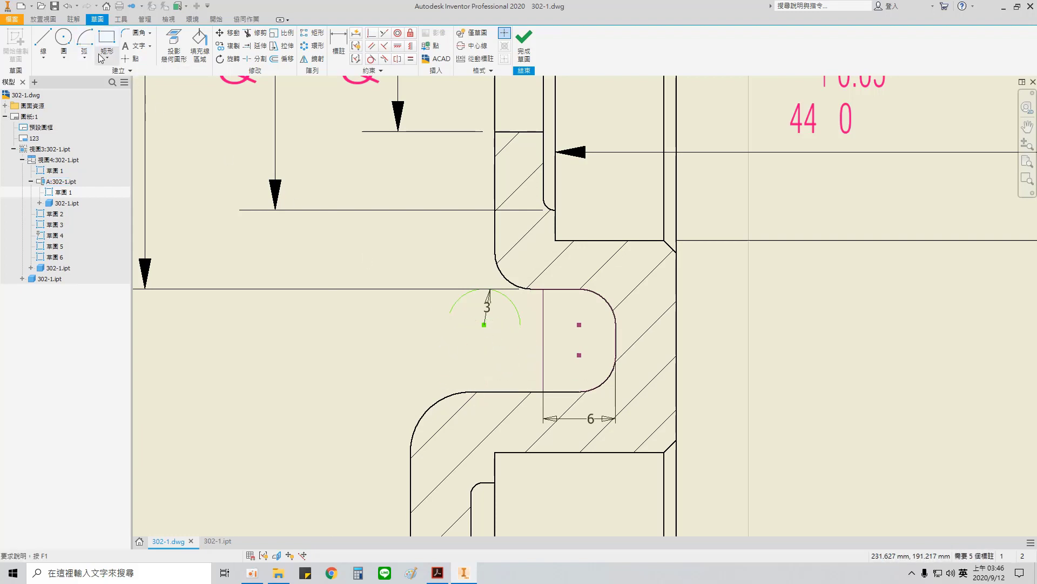
- Draw a second center-point arc of 3 mm radius directly below the first, level with the groove's lower corner arc
left_click(84, 57)
left_click(95, 121)
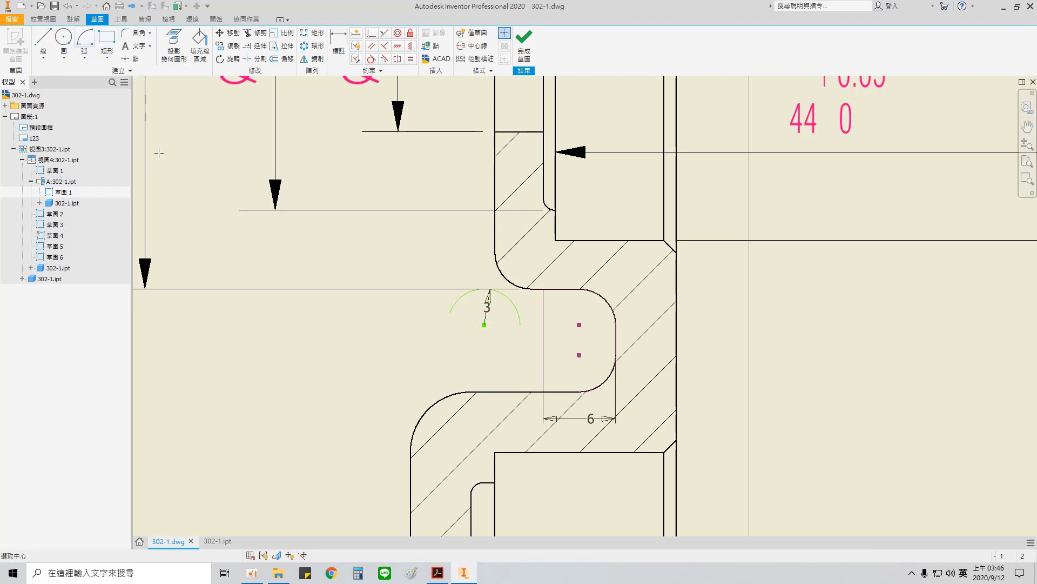
left_click(484, 354)
left_click(438, 363)
left_click(531, 355)
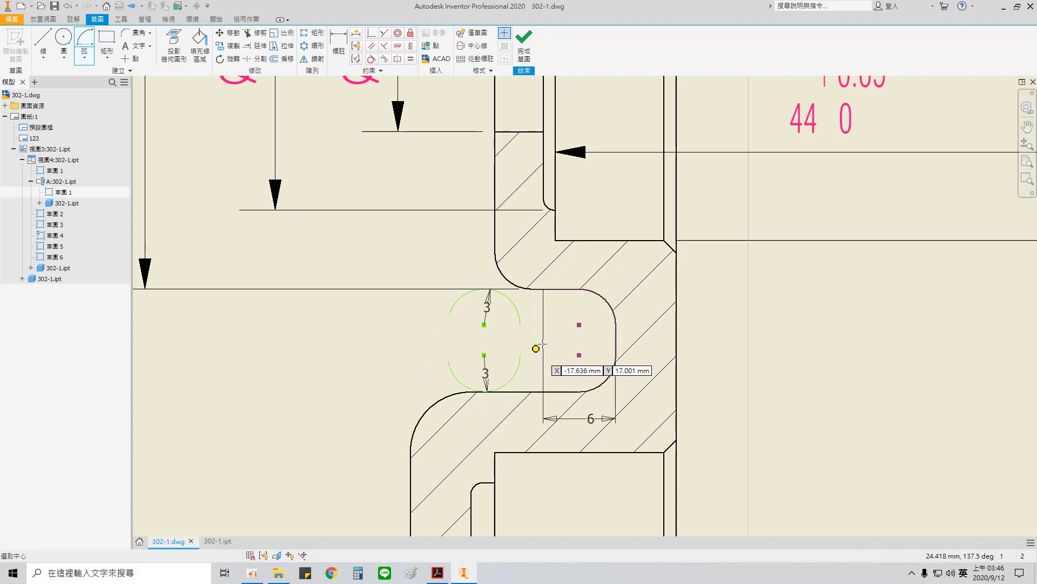
key("Escape")
- Make the lower arc tangent to the groove's lower edge and the vertical line, and the upper arc tangent to the upper edge and the line
left_click(371, 59)
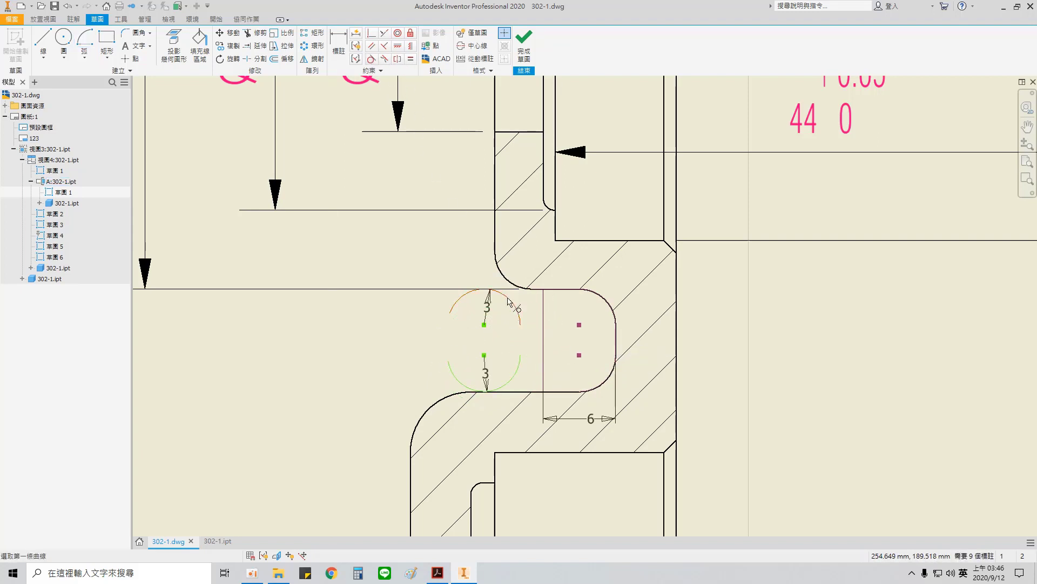
left_click(512, 379)
left_click(533, 390)
left_click(519, 369)
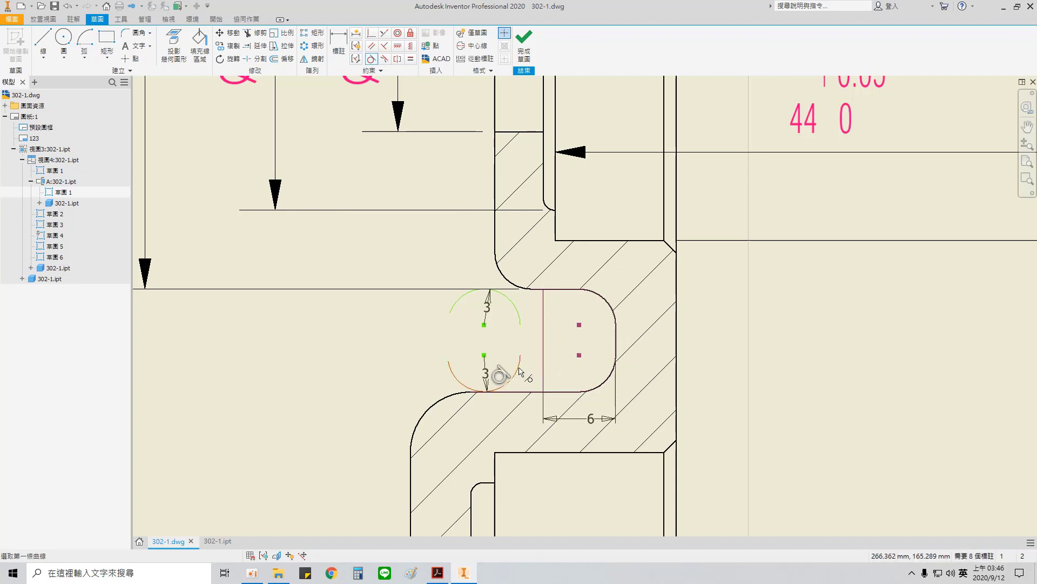
left_click(543, 374)
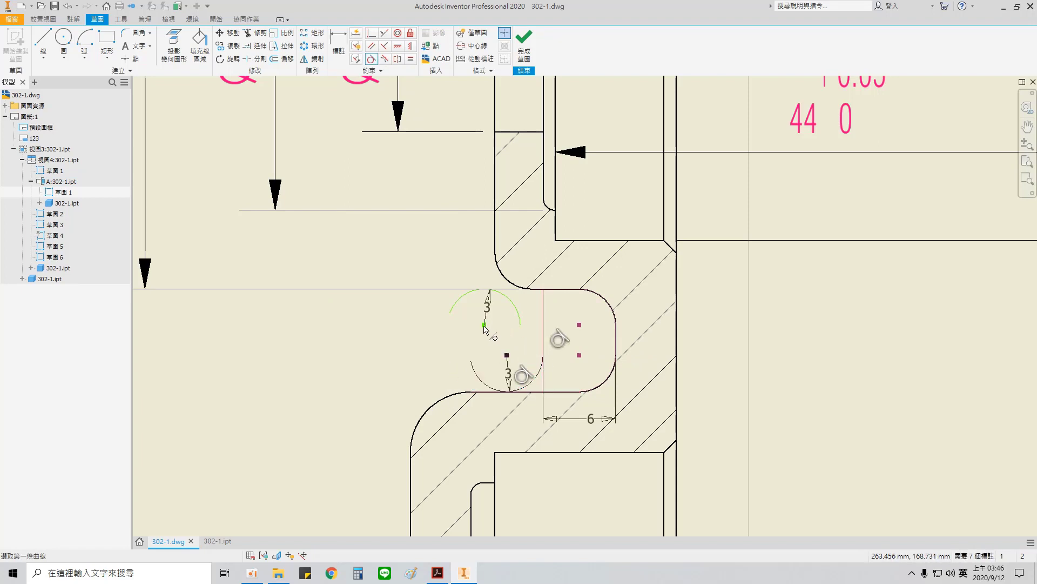
left_click(510, 302)
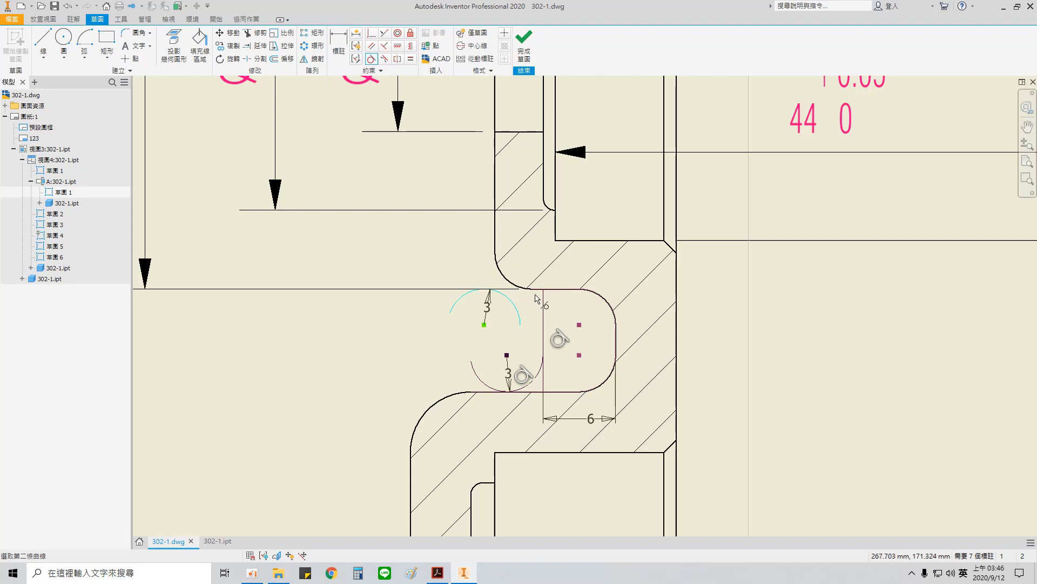
left_click(536, 293)
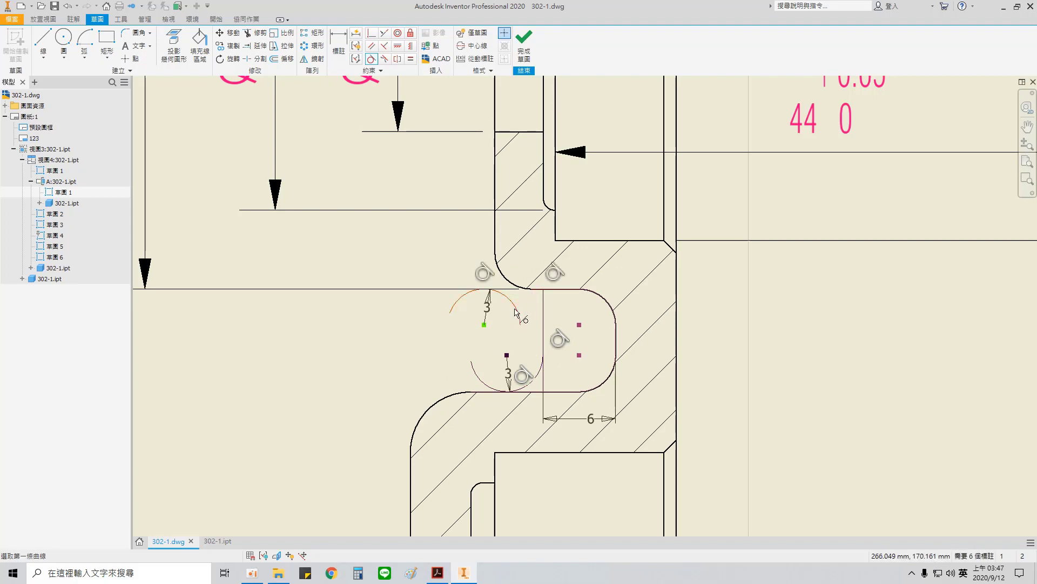
left_click(543, 317)
key("Escape")
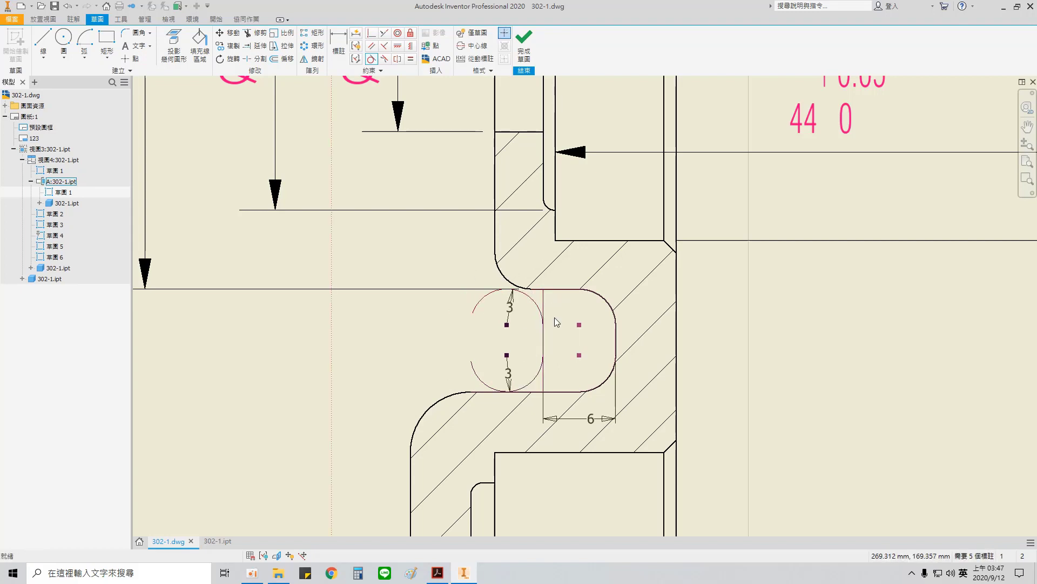
- Trim the outer portions of both arcs and the vertical line's ends, leaving a continuous profile with two rounded corners
scroll(543, 306, "up", 5)
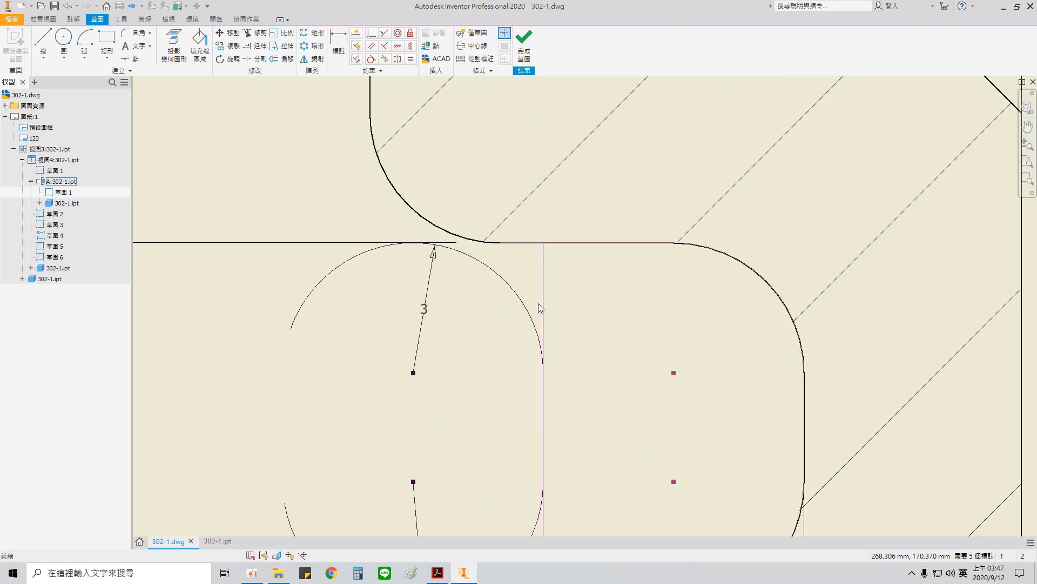
scroll(548, 293, "down", 6)
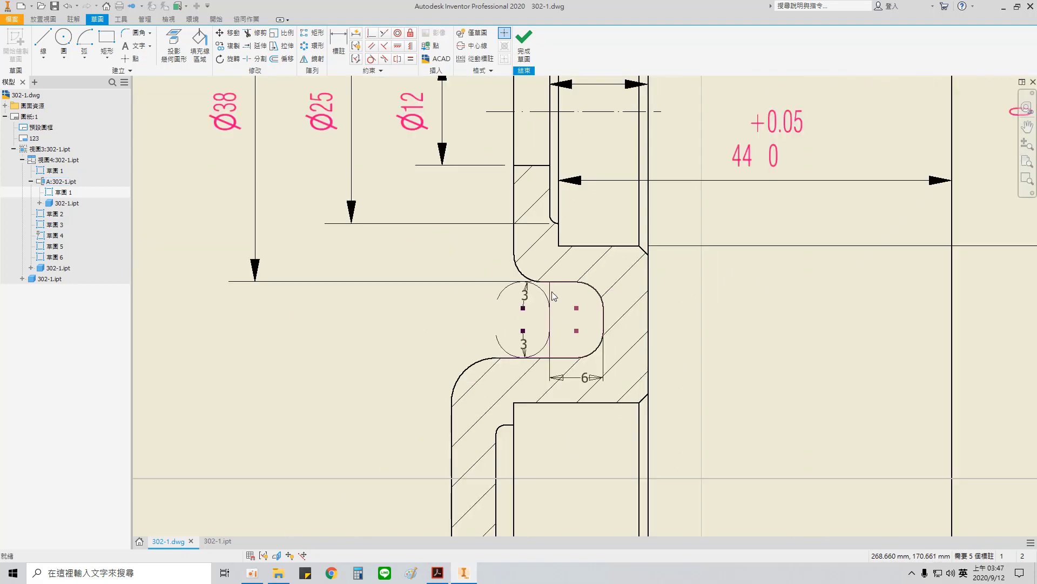
scroll(544, 310, "up", 5)
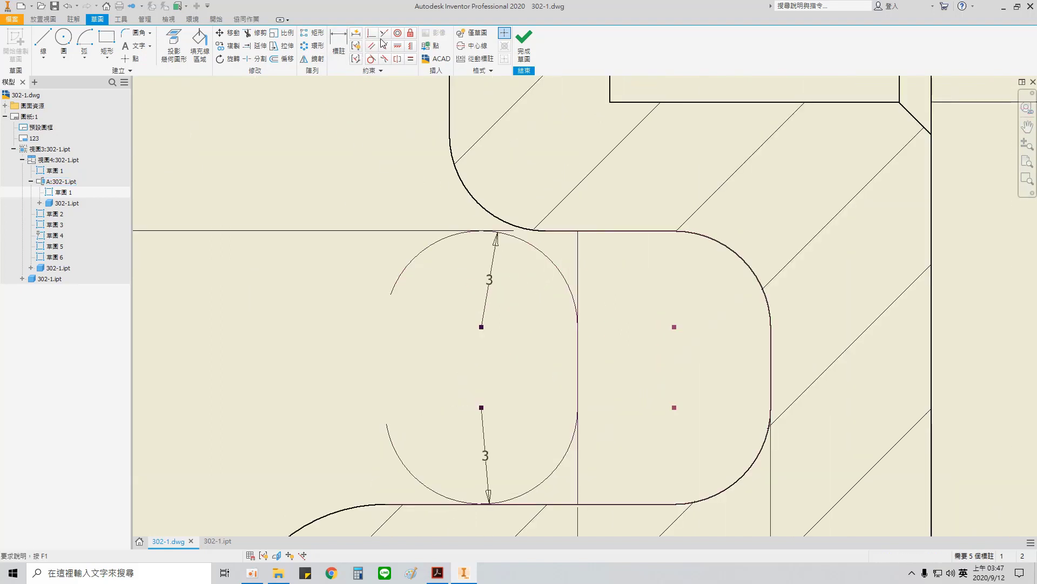
left_click(254, 33)
left_click(445, 238)
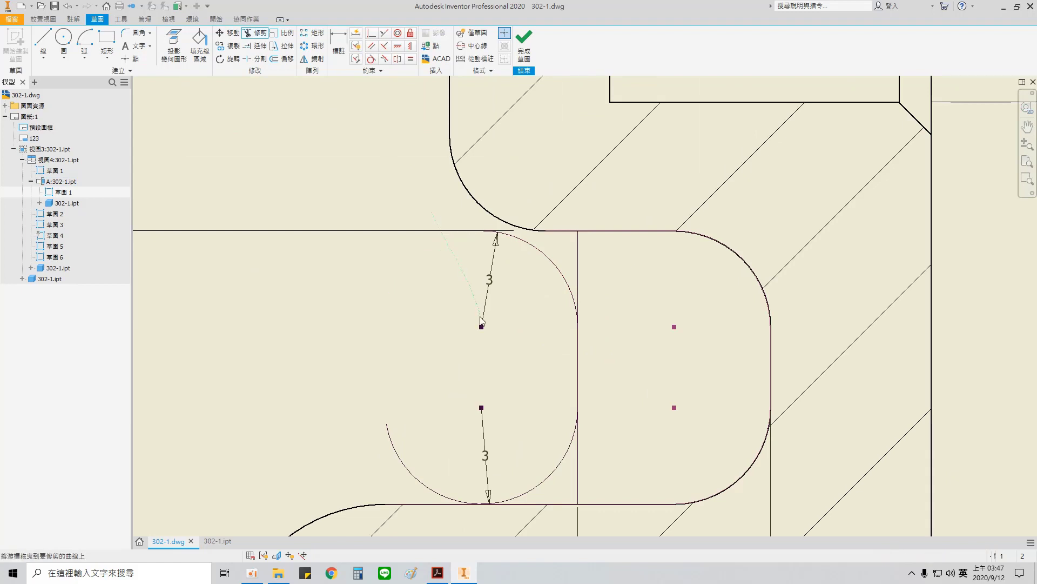
left_click(406, 468)
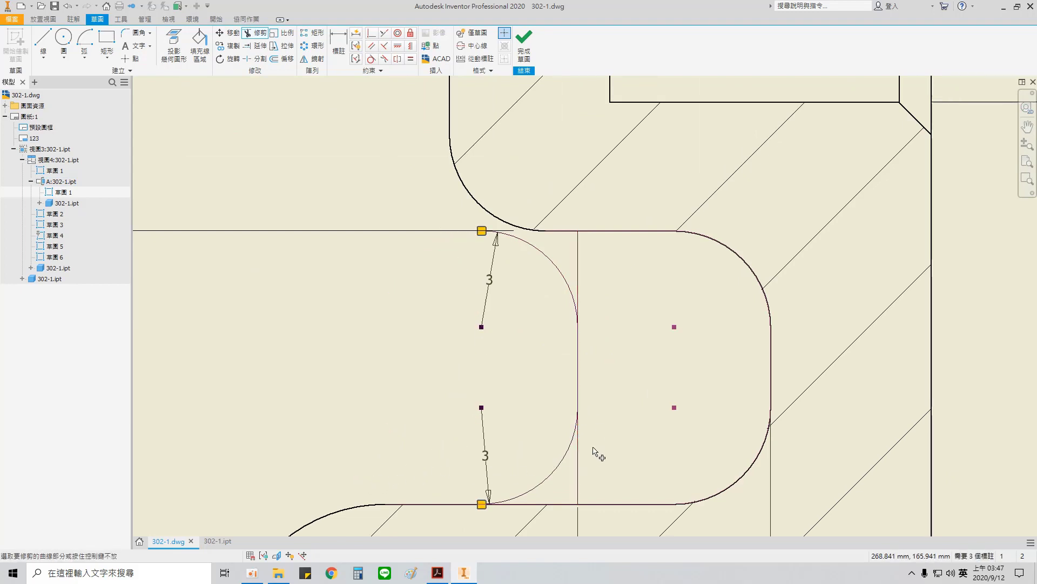
left_click(579, 466)
left_click(579, 289)
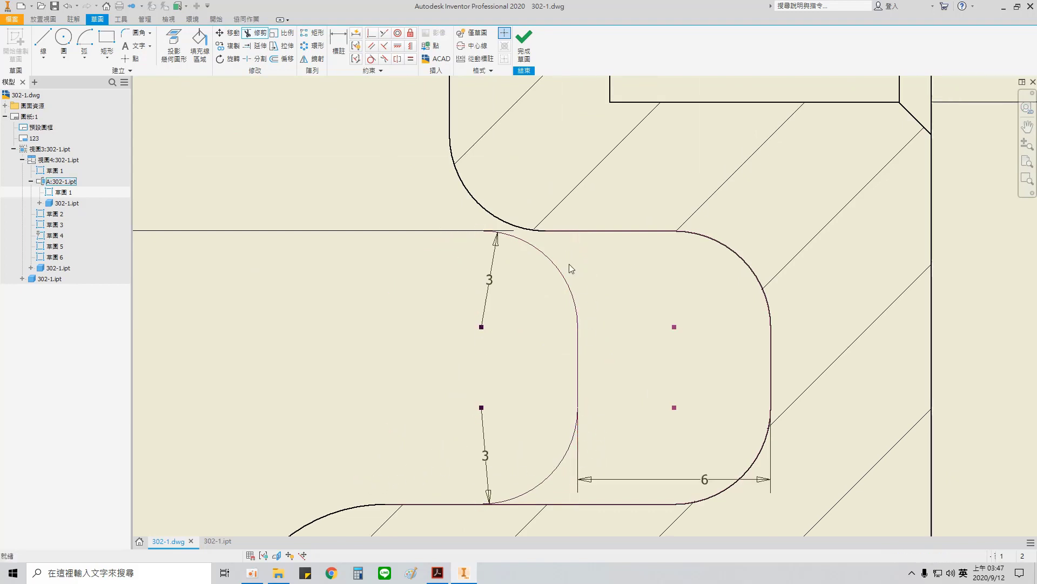
key("Escape")
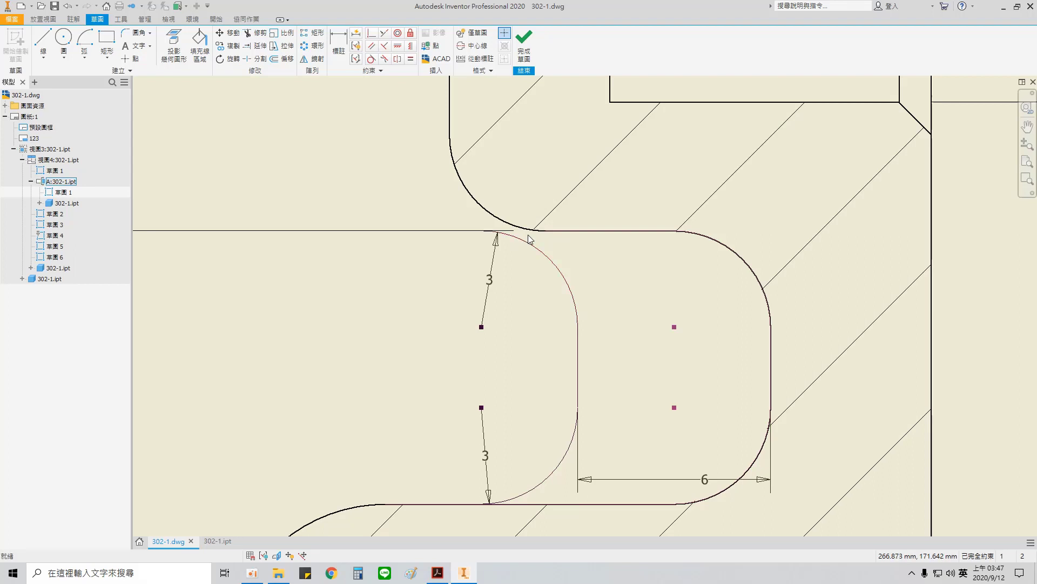
- Try to make the sketched upper arc tangent to the fillet at the groove's mouth
left_click(371, 58)
left_click(534, 244)
left_click(520, 226)
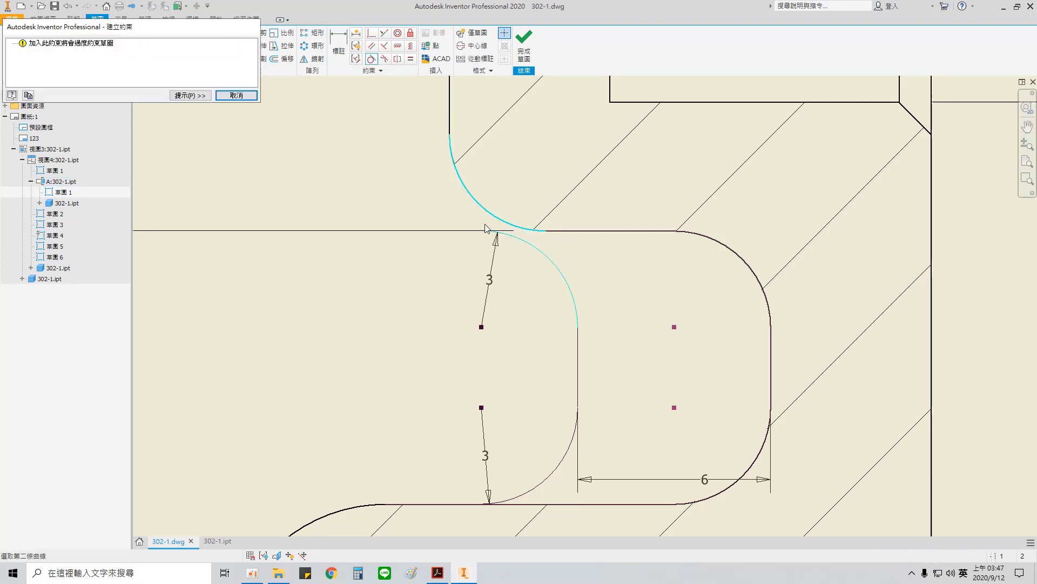
left_click(246, 97)
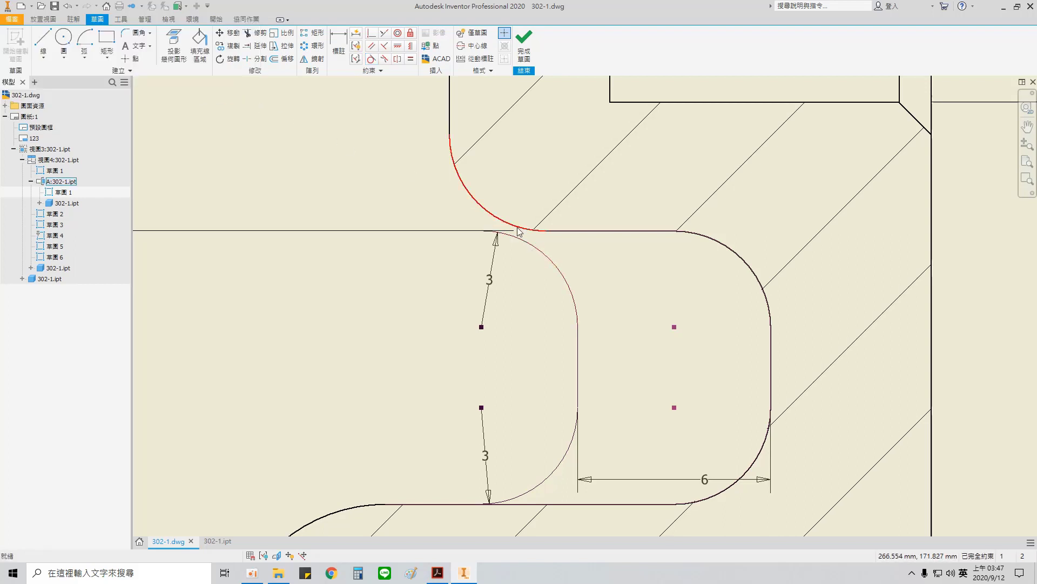
- Finish the section-view sketch and set the line weight of the sketched groove profile to 0.50 mm
left_click(523, 37)
scroll(593, 276, "down", 4)
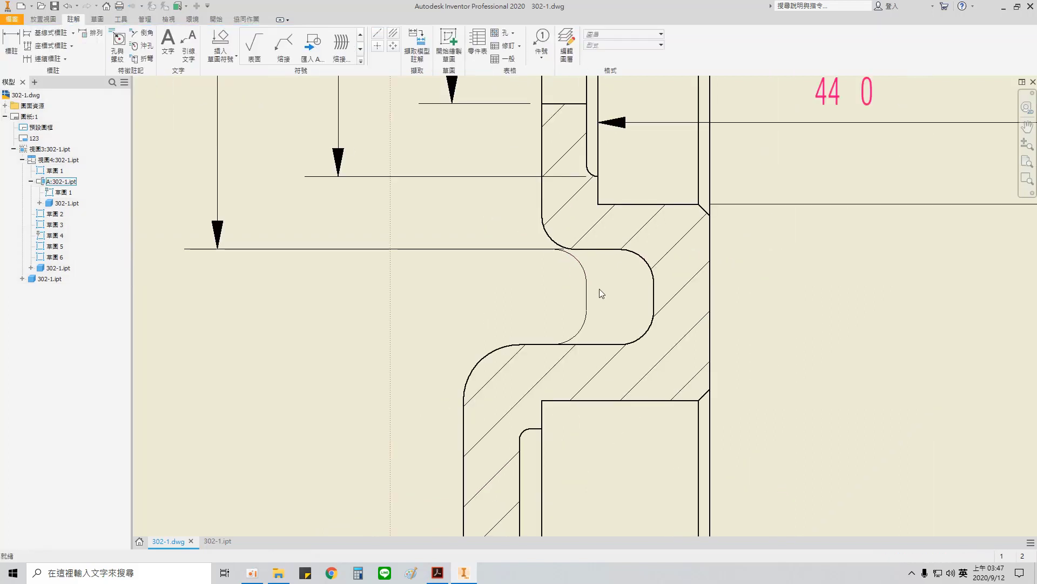
left_click(584, 277)
scroll(588, 294, "up", 4)
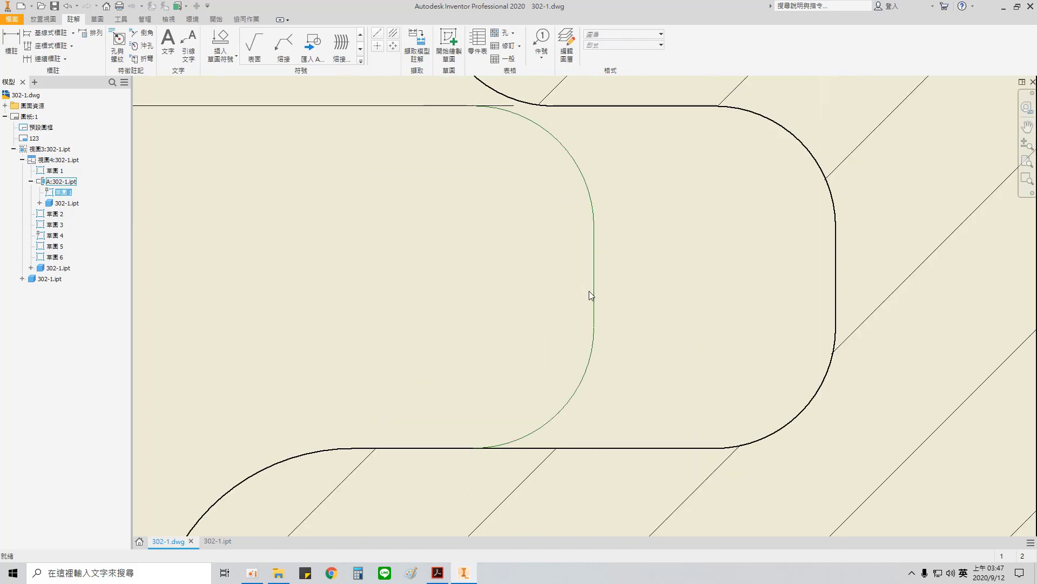
scroll(588, 275, "down", 3)
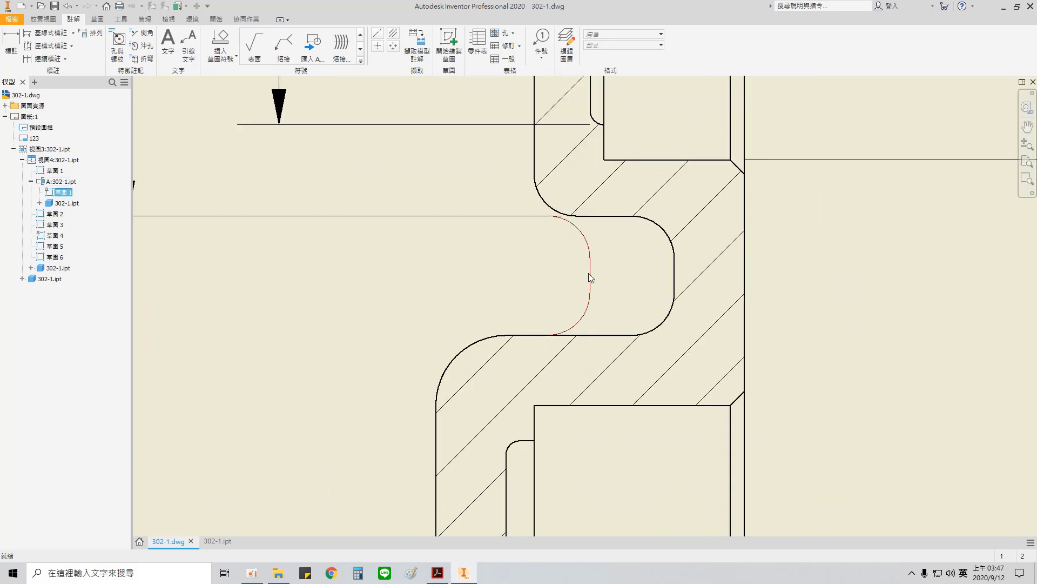
scroll(654, 271, "down", 3)
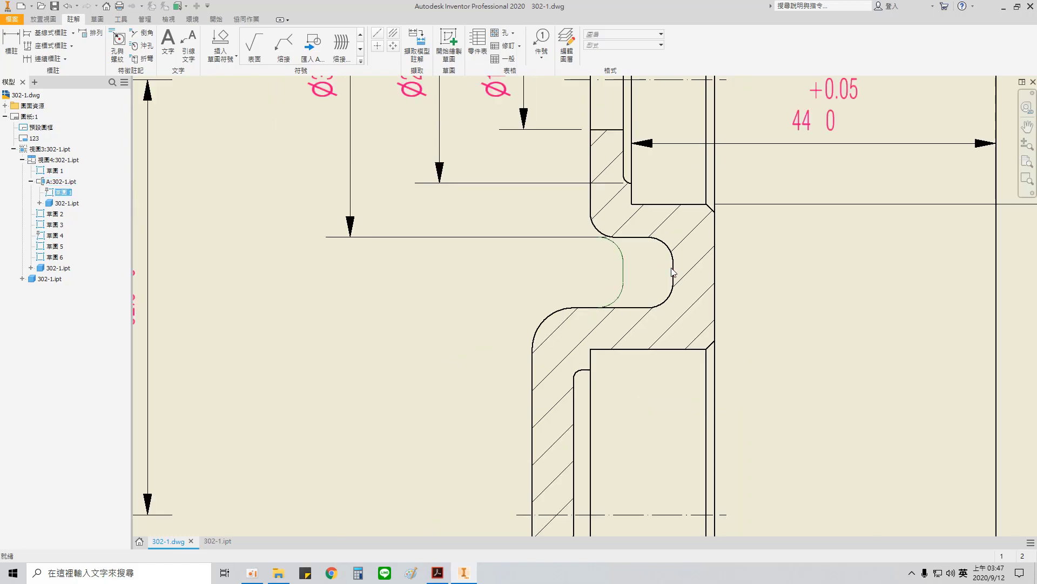
scroll(666, 270, "up", 4)
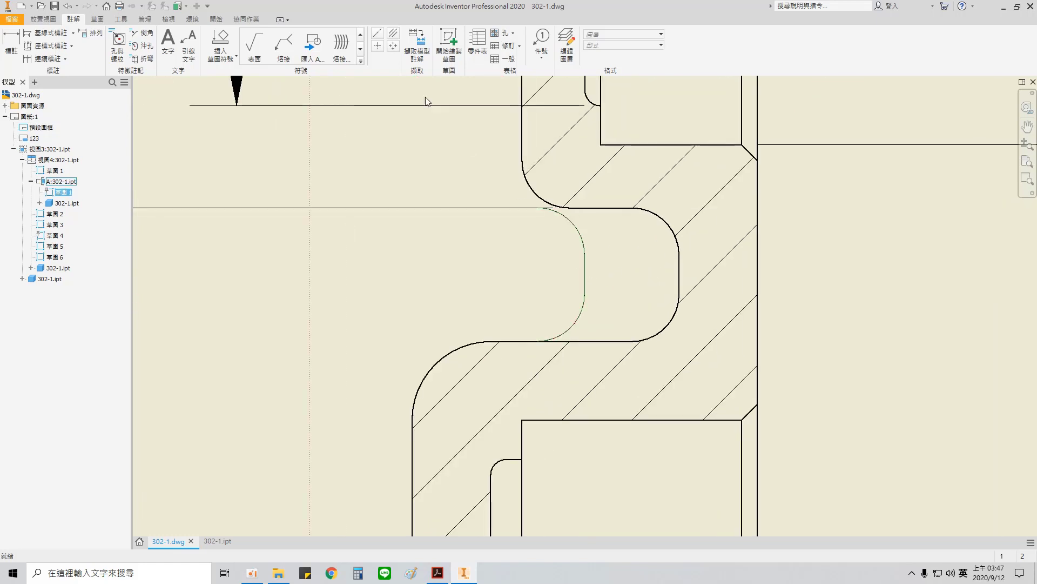
right_click(586, 258)
left_click(631, 336)
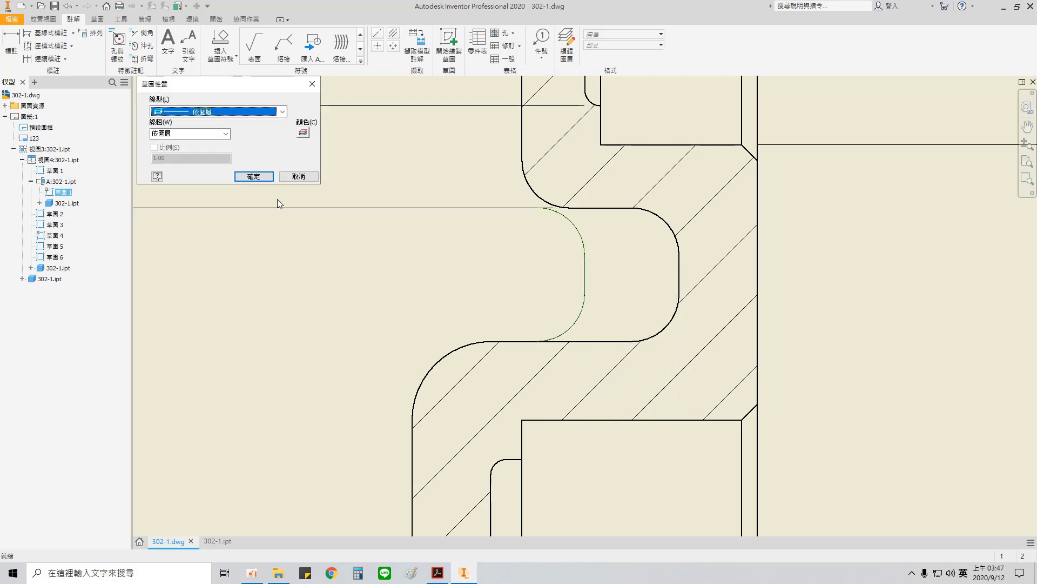
left_click(226, 134)
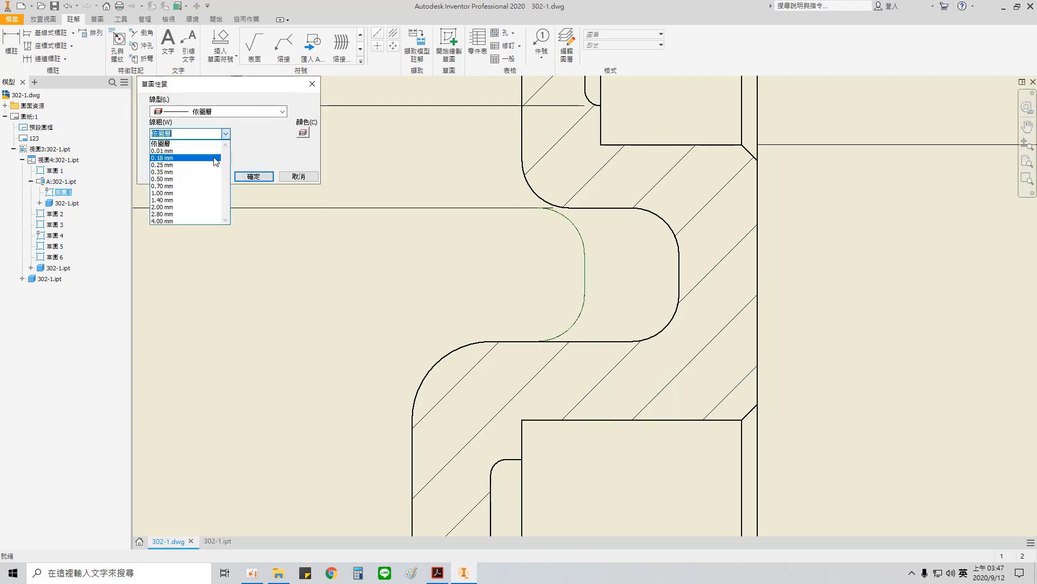
left_click(197, 179)
left_click(254, 177)
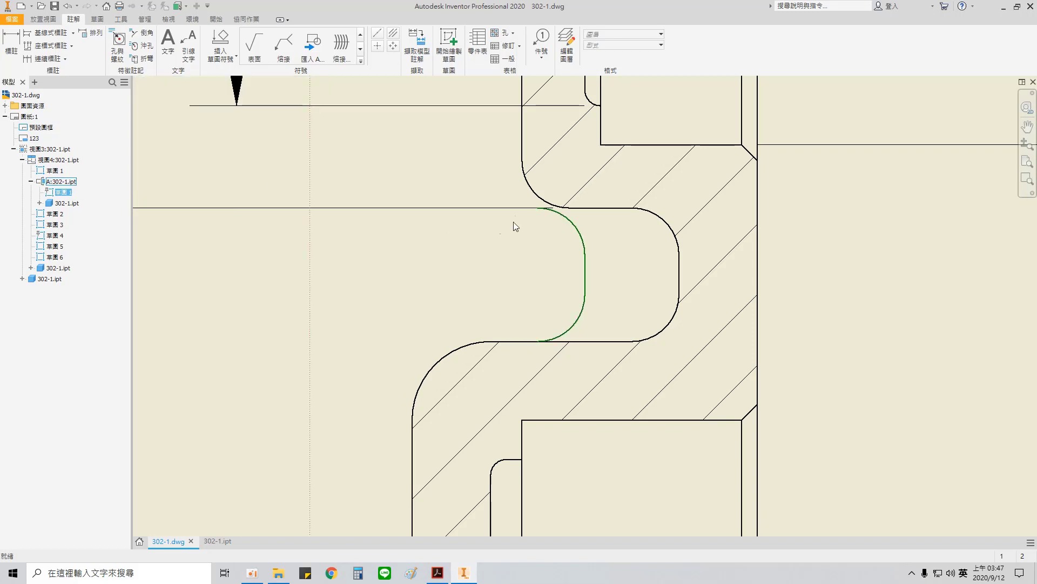
- Dimension the horizontal distance between the sketched vertical line and the groove's inner wall, and place the dimension near the groove's mid-height
key("d")
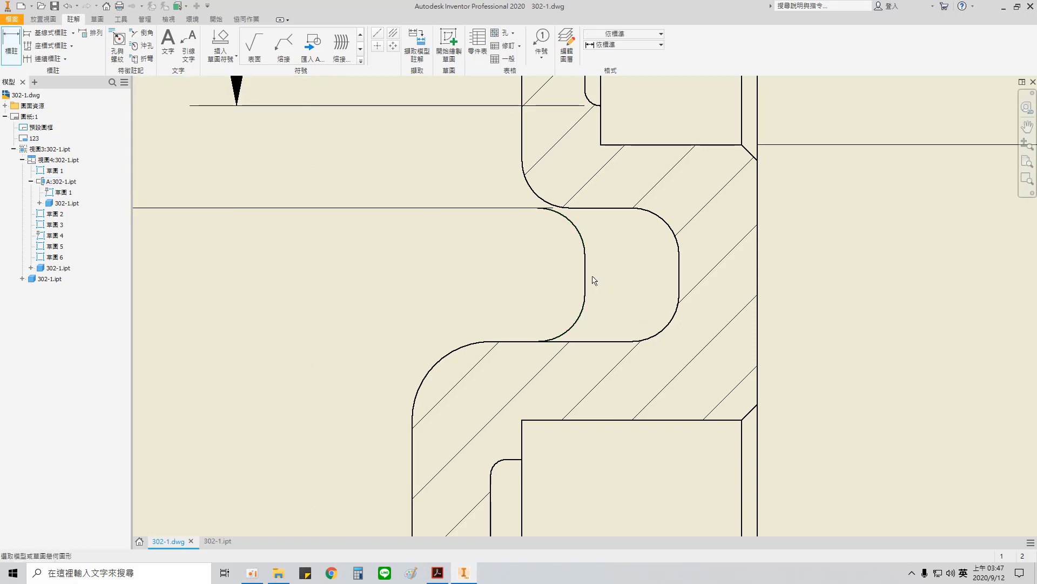
left_click(586, 278)
left_click(679, 281)
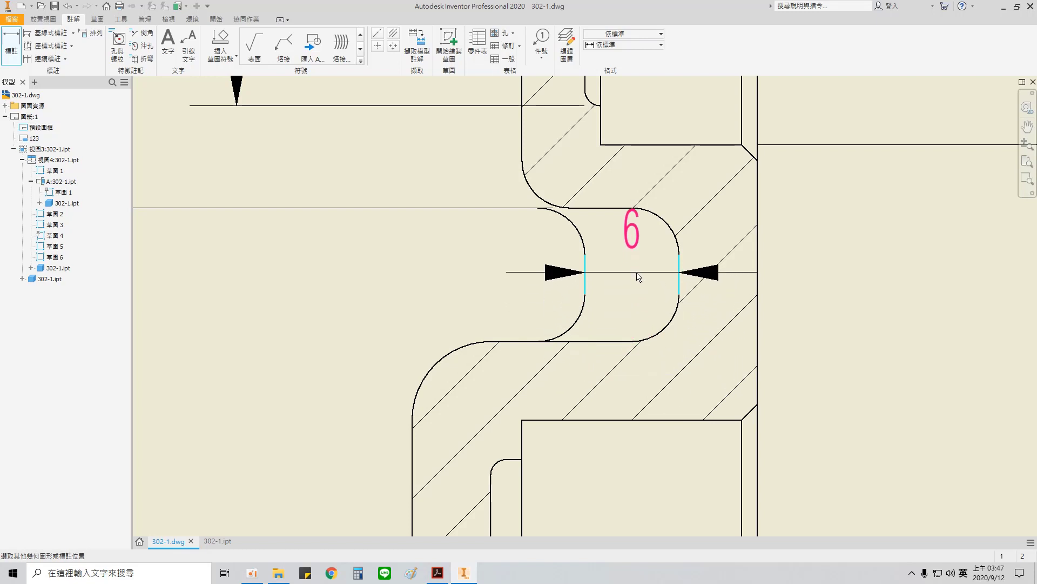
left_click(642, 280)
left_click(474, 495)
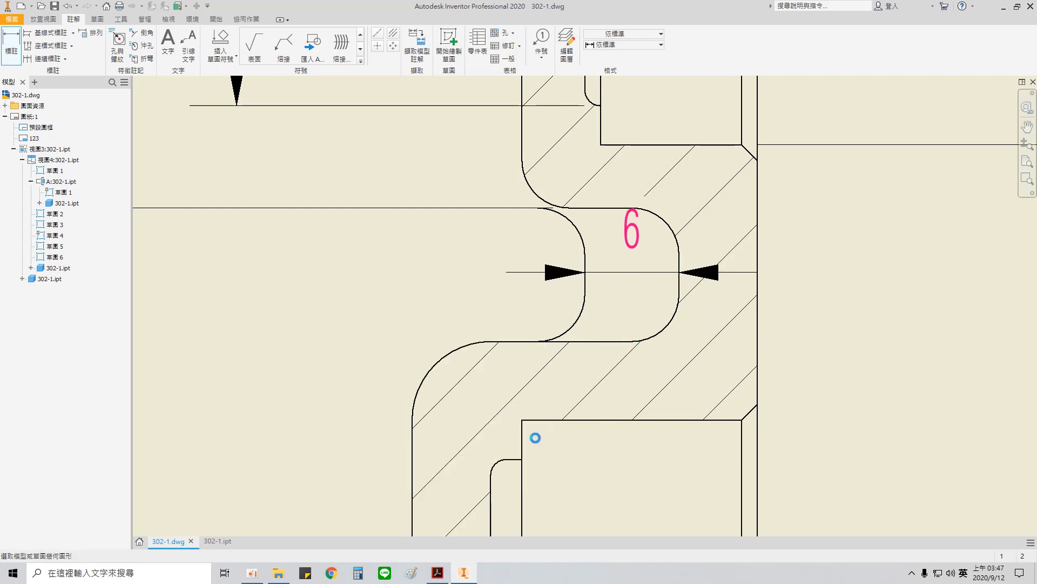
mouse_move(635, 278)
left_mouse_down()
mouse_move(822, 296)
mouse_move(819, 285)
mouse_move(665, 271)
mouse_move(636, 288)
left_mouse_up()
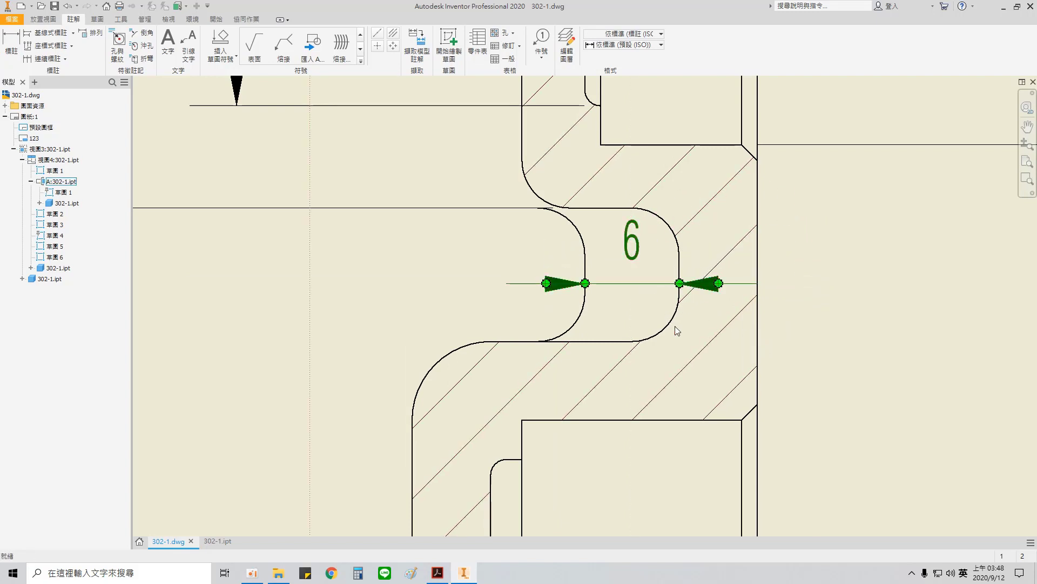
left_click(655, 301)
scroll(655, 302, "down", 3)
scroll(644, 363, "down", 2)
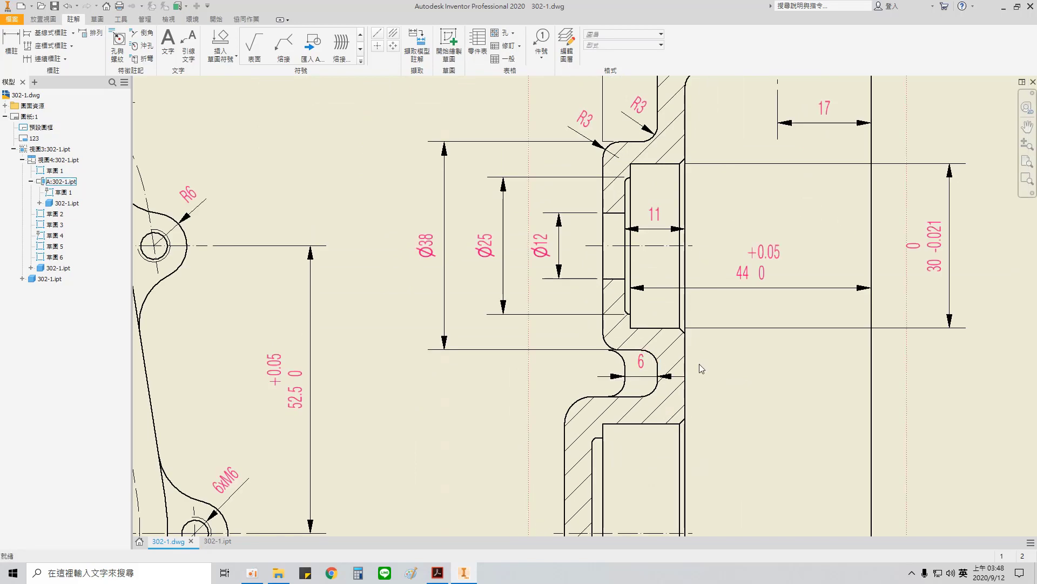
scroll(702, 370, "down", 3)
scroll(712, 415, "up", 2)
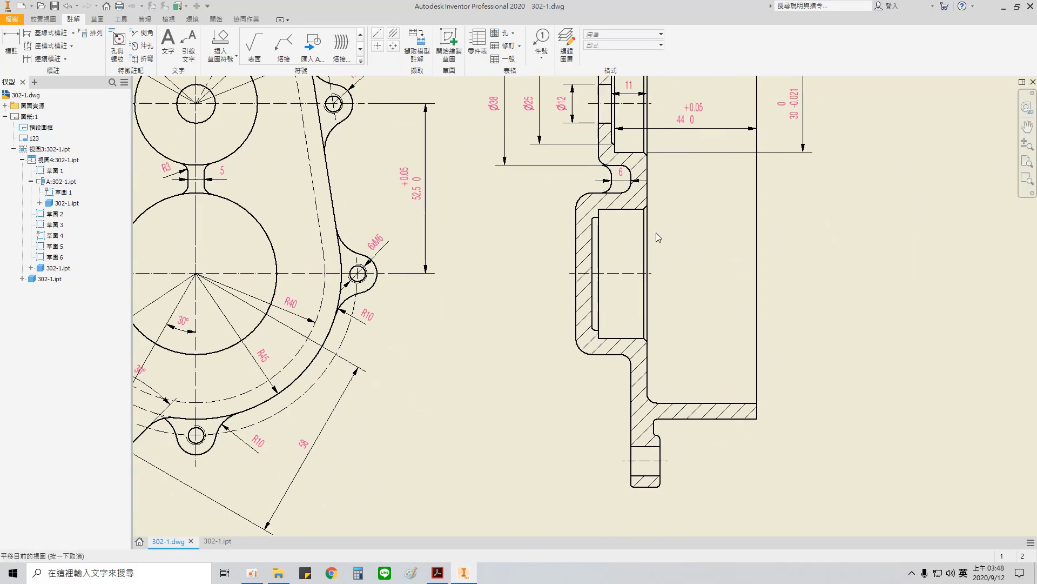
middle_click_drag(637, 332, 597, 341)
scroll(557, 249, "up", 4)
key("d")
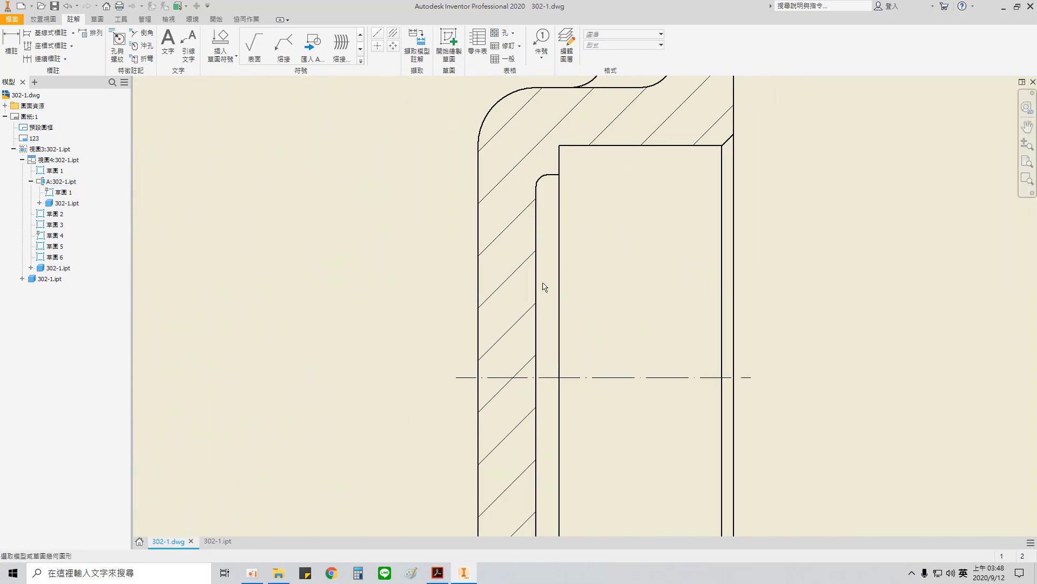
left_click(536, 285)
left_click(722, 290)
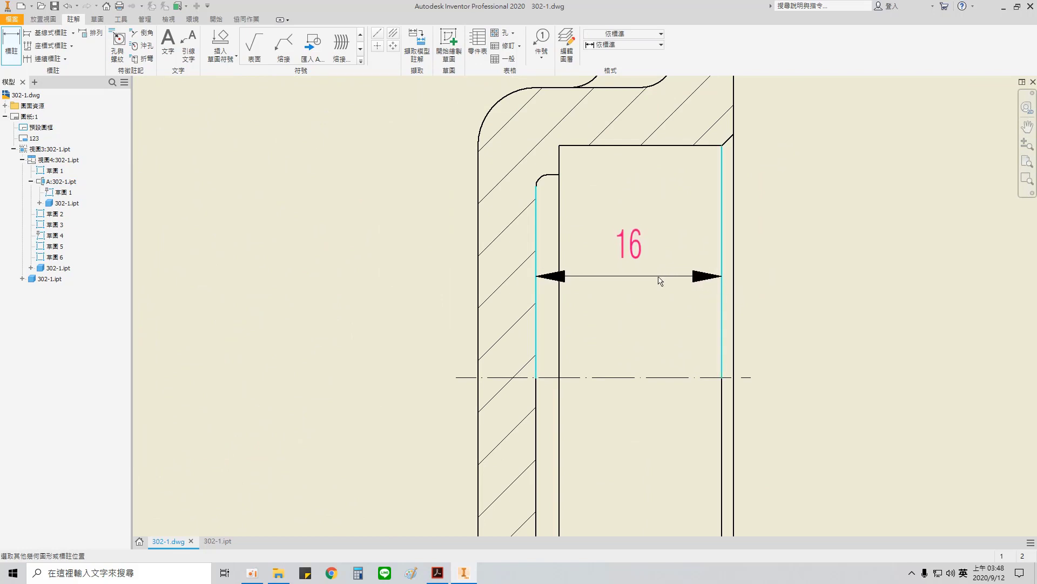
key("Escape")
- Dimension the lower bore's total depth from the recess floor to the housing's inner face, placing it inside the bore
left_click(537, 300)
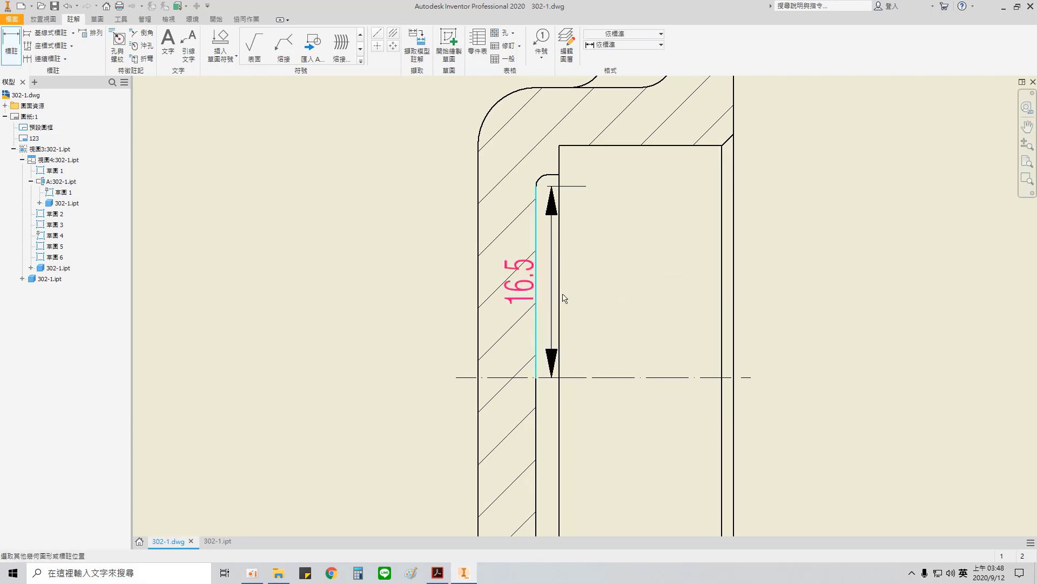
left_click(733, 299)
left_click(664, 299)
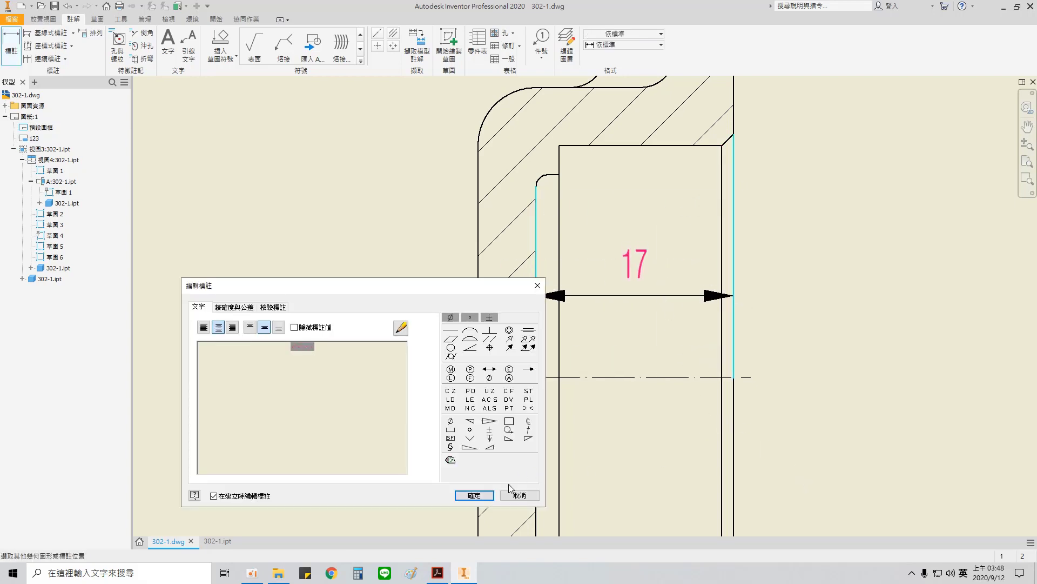
left_click(482, 495)
- Dimension the lower recess between its two corner fillets, outside the boss, and add a diameter symbol before the value
mouse_move(514, 407)
middle_mouse_down()
mouse_move(570, 371)
mouse_move(587, 342)
middle_mouse_up()
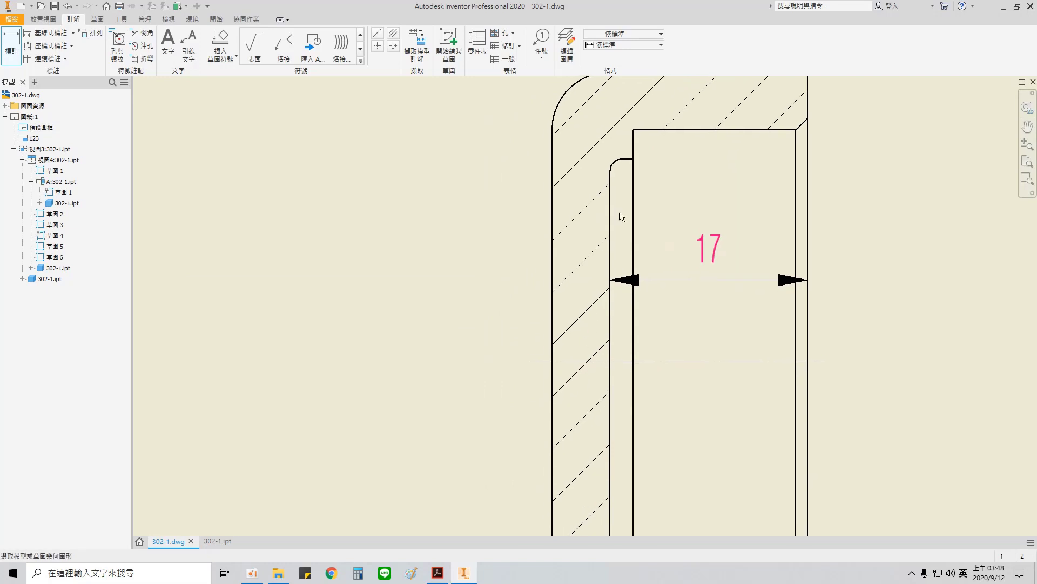
left_click(615, 163)
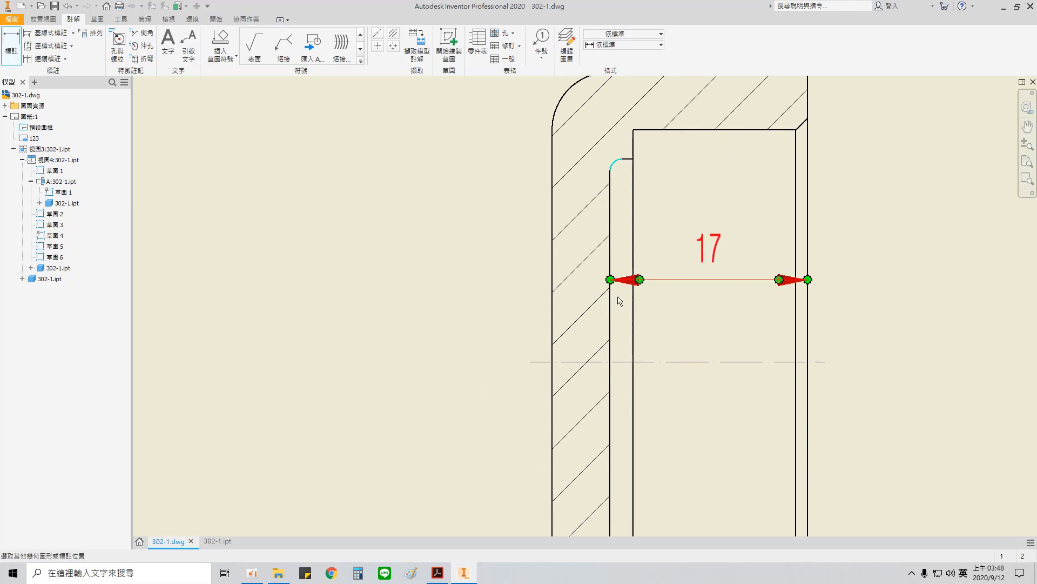
middle_click_drag(620, 481, 612, 283)
left_click(606, 363)
scroll(498, 270, "up", 3)
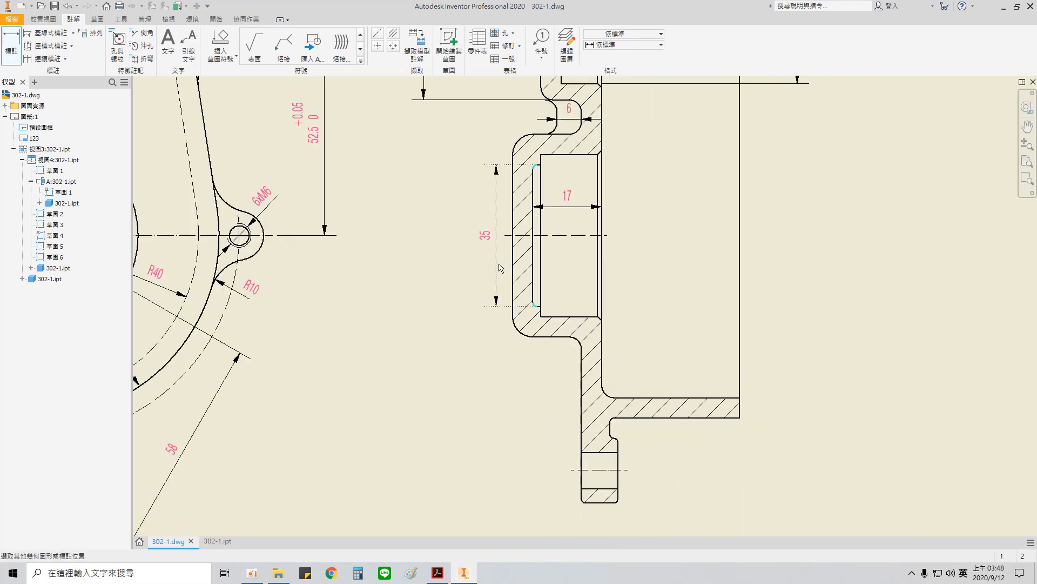
middle_click_drag(498, 267, 520, 324)
scroll(517, 318, "down", 2)
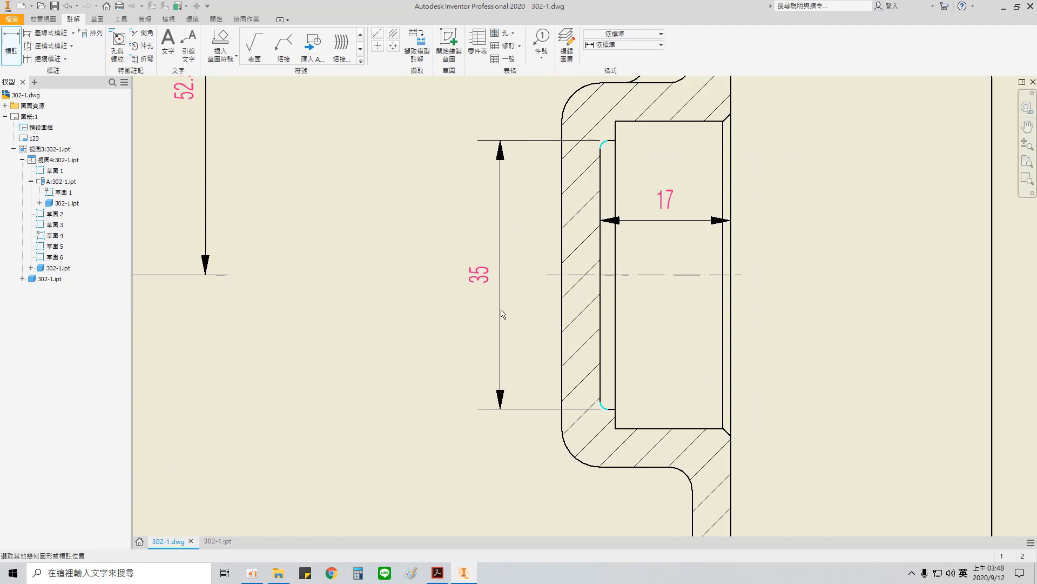
left_click(506, 317)
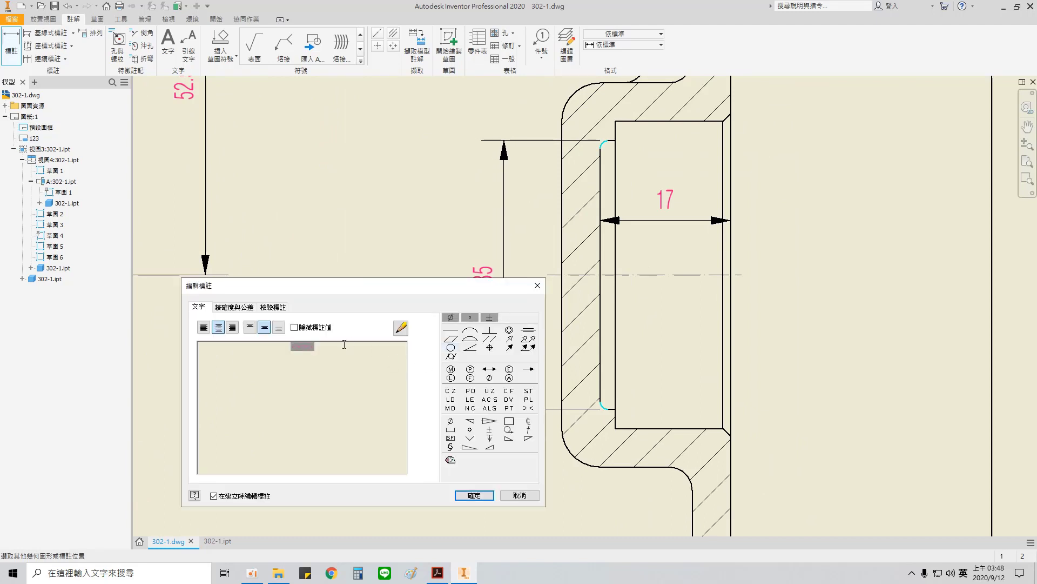
left_click(450, 421)
left_click(474, 494)
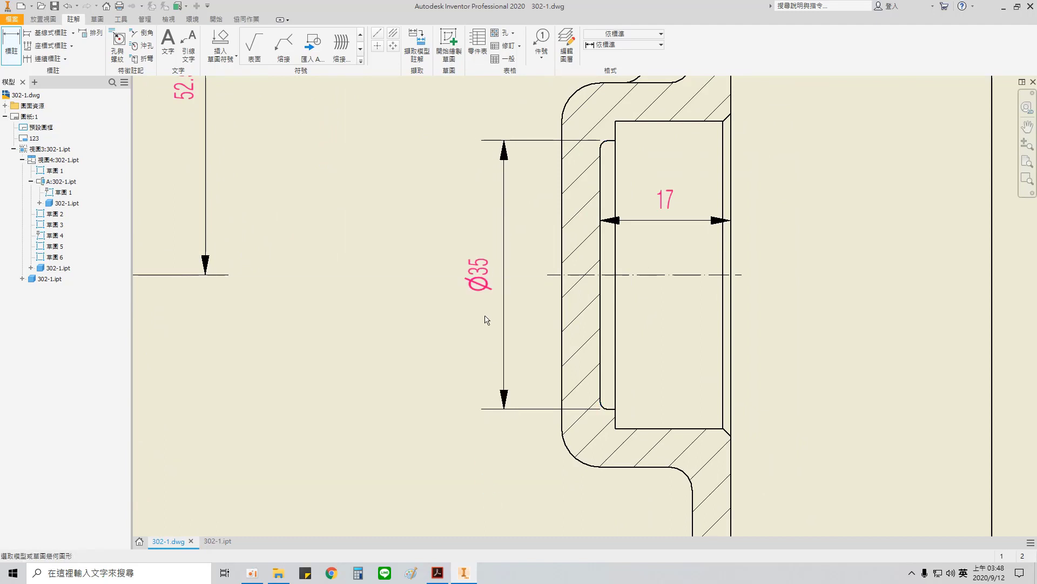
- Dimension the lower boss's outer diameter beyond the Ø35 dimension and add a diameter symbol before the value
left_click(601, 82)
left_click(592, 463)
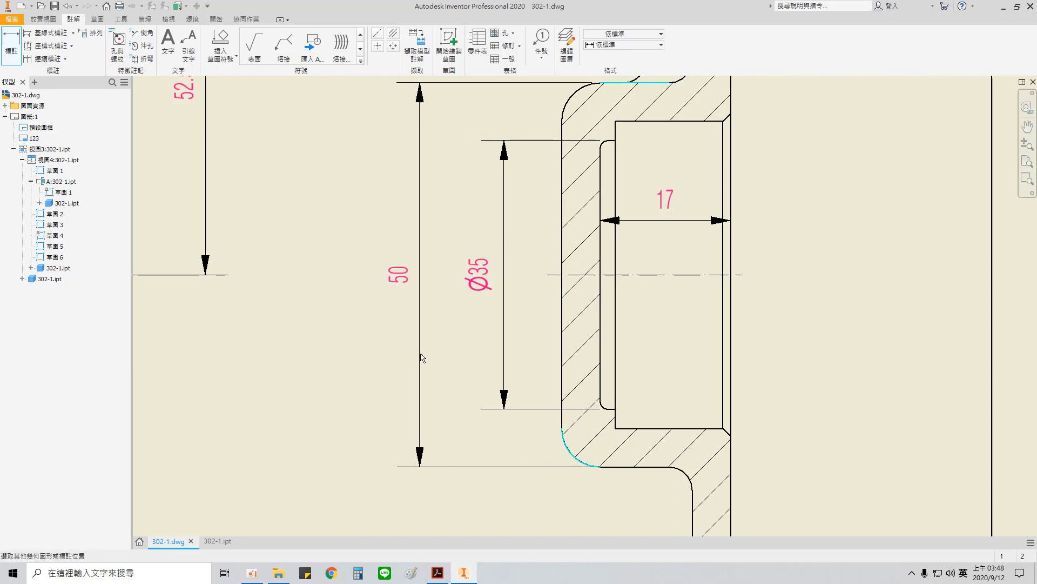
left_click(422, 358)
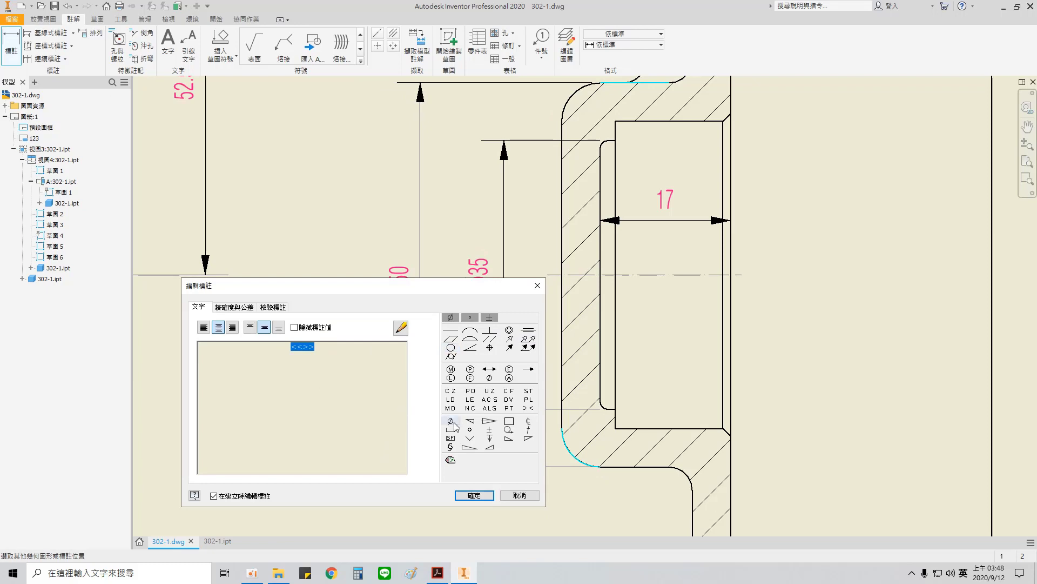
left_click(456, 424)
left_click(489, 494)
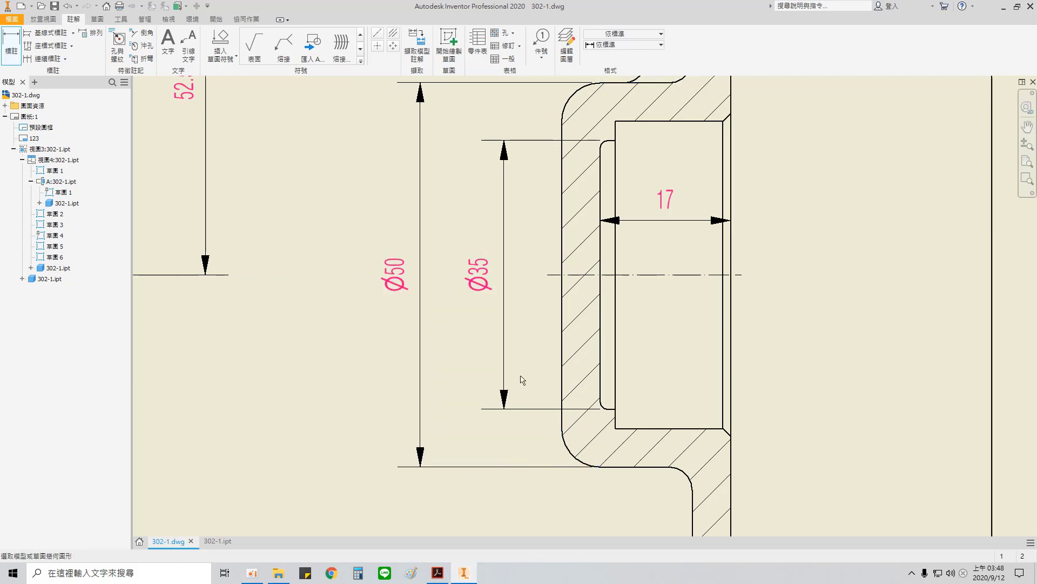
scroll(523, 368, "down", 4)
key("Escape")
- Align the Ø35 dimension with the Ø25 dimension above it and the Ø50 dimension with the Ø38 dimension
scroll(516, 300, "up", 5)
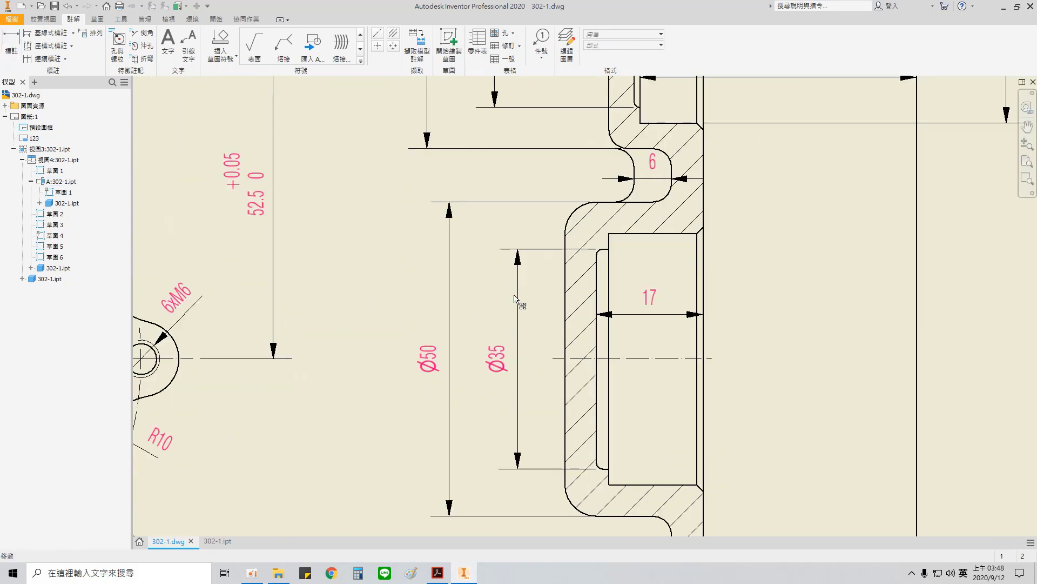
scroll(516, 299, "down", 3)
scroll(519, 330, "up", 2)
left_click(518, 332)
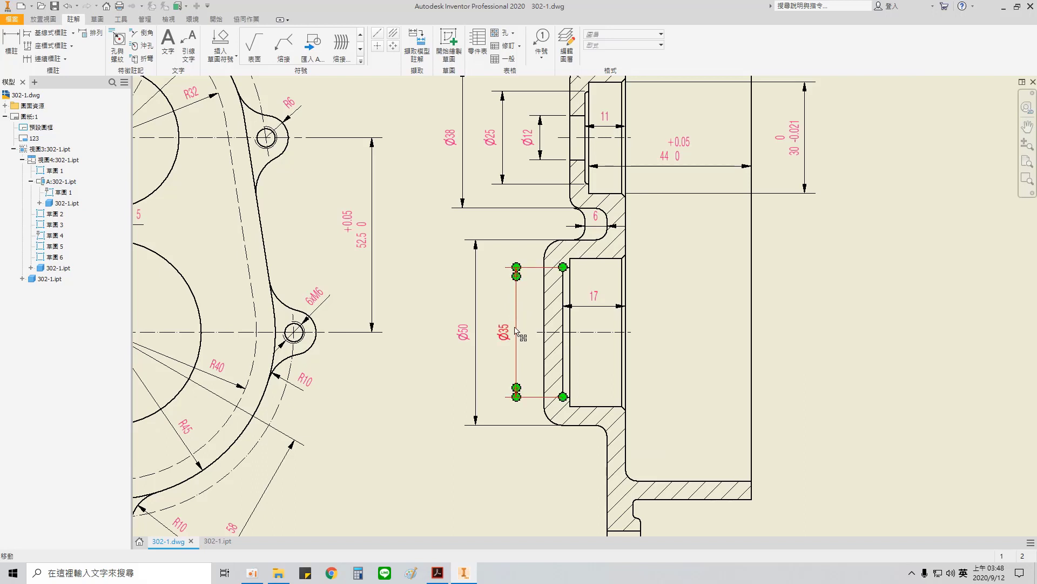
left_click(477, 321)
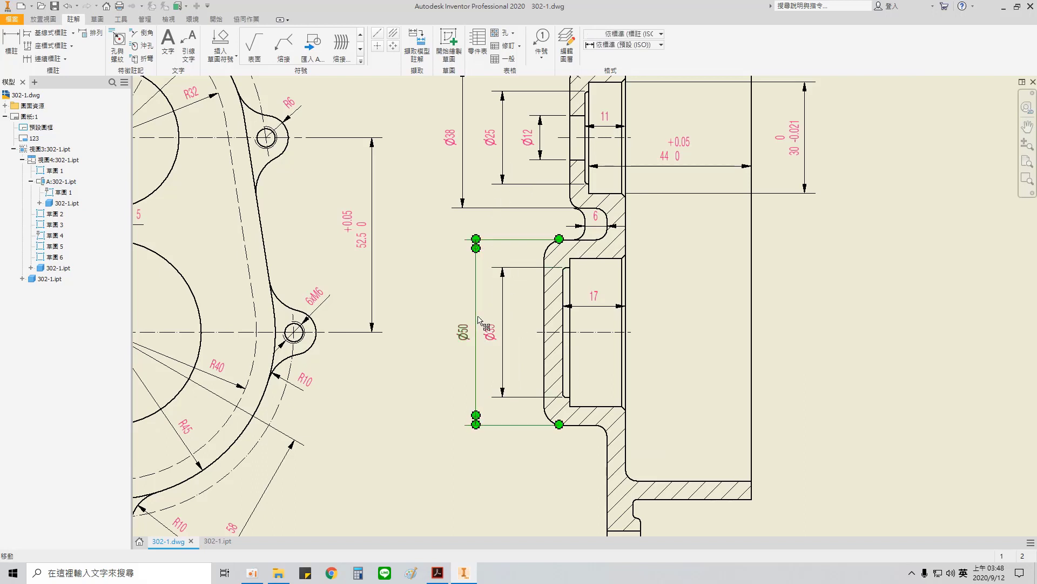
left_click_drag(478, 317, 463, 208)
left_click(480, 229)
- Dimension the distance from the lower bearing bore's shoulder to the housing's open end face, below the bore's centerline
middle_click_drag(624, 383, 501, 368)
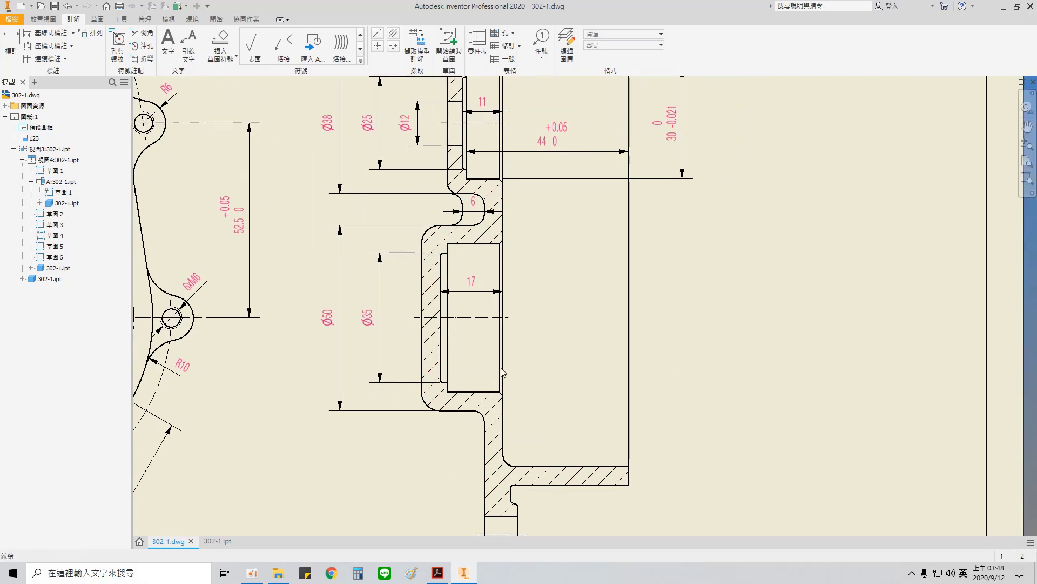
middle_click_drag(615, 356, 505, 355)
scroll(505, 354, "up", 3)
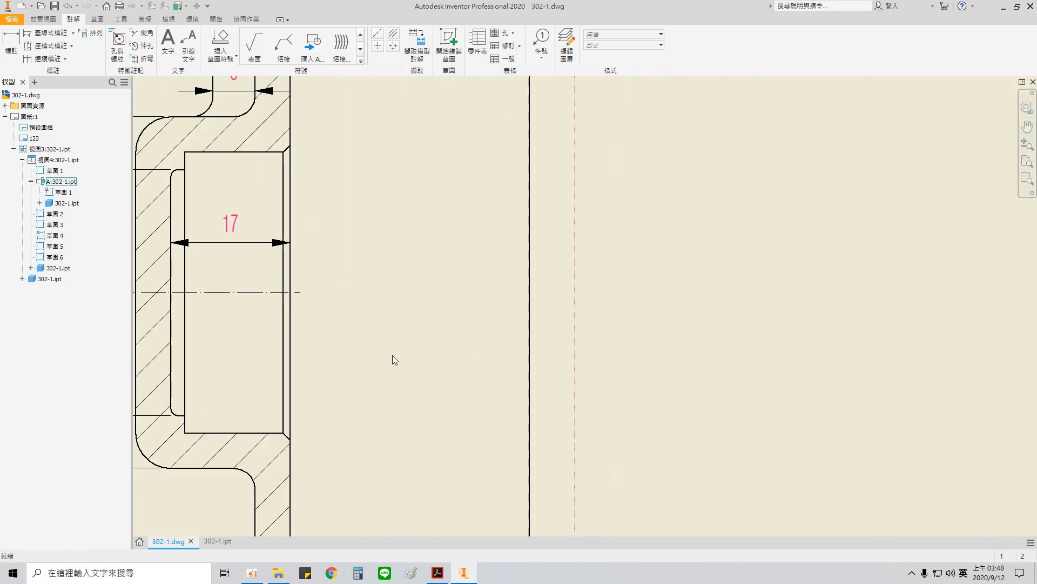
key("d")
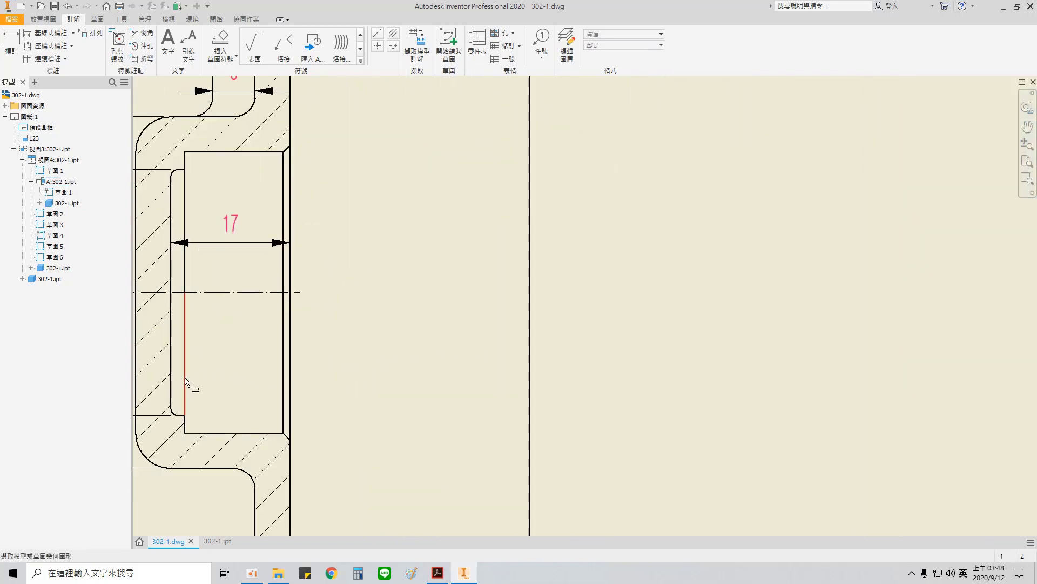
left_click(185, 381)
left_click(530, 397)
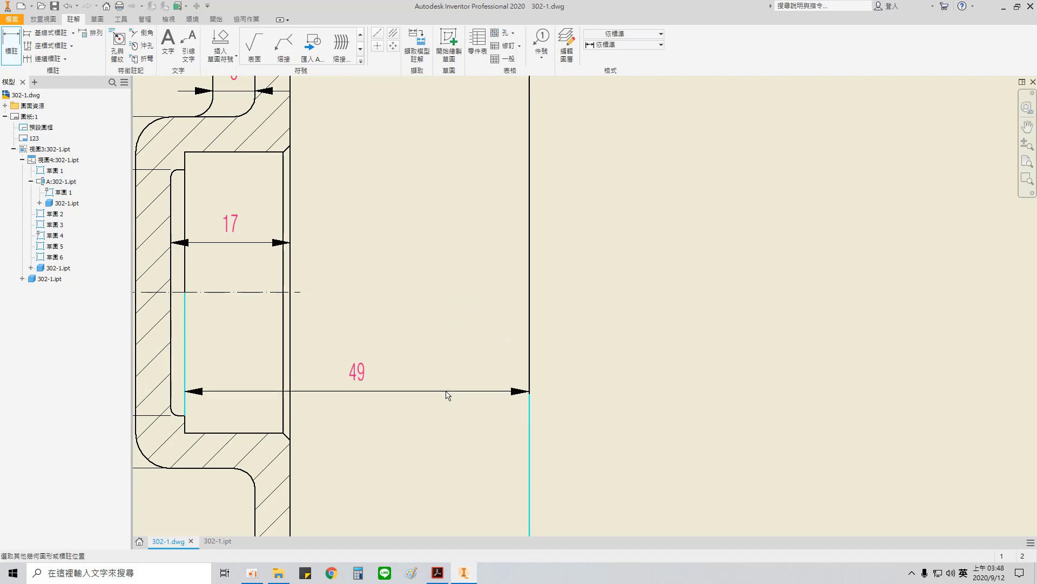
left_click(437, 374)
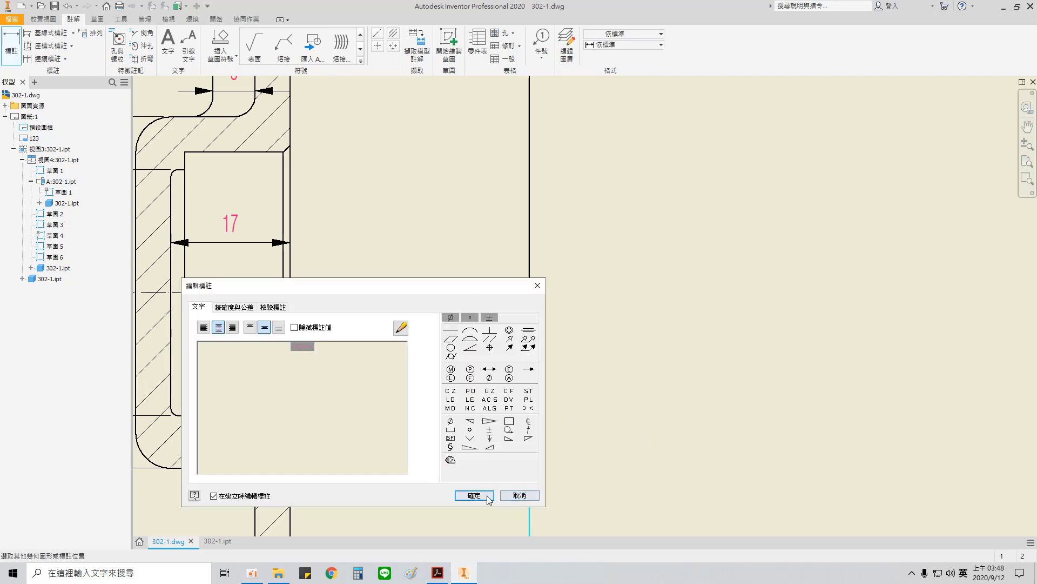
left_click(486, 497)
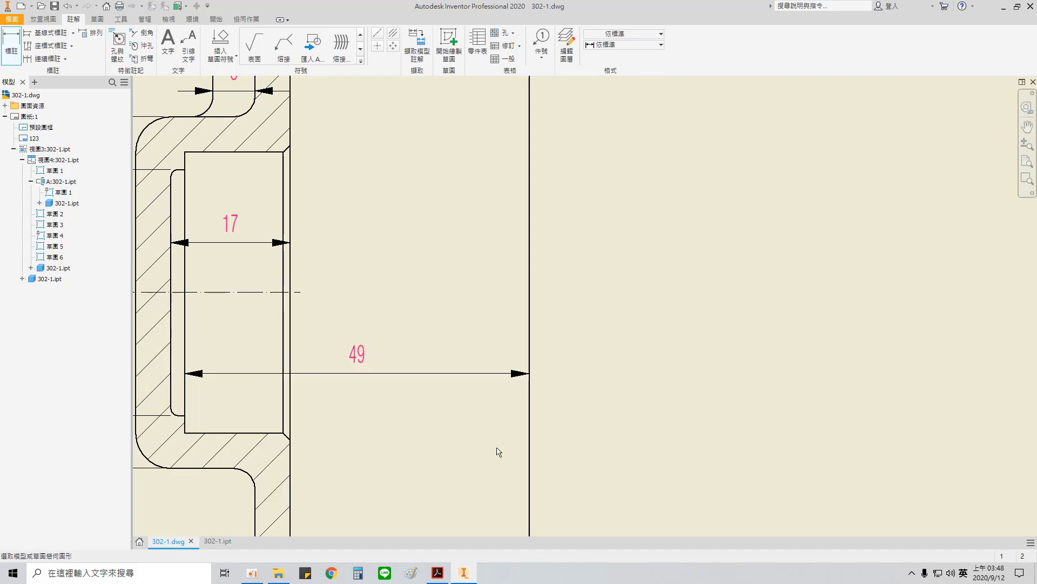
- Dimension the distance from the housing's inner face to its open end face, level with the 17 depth dimension
left_click(291, 262)
left_click(529, 265)
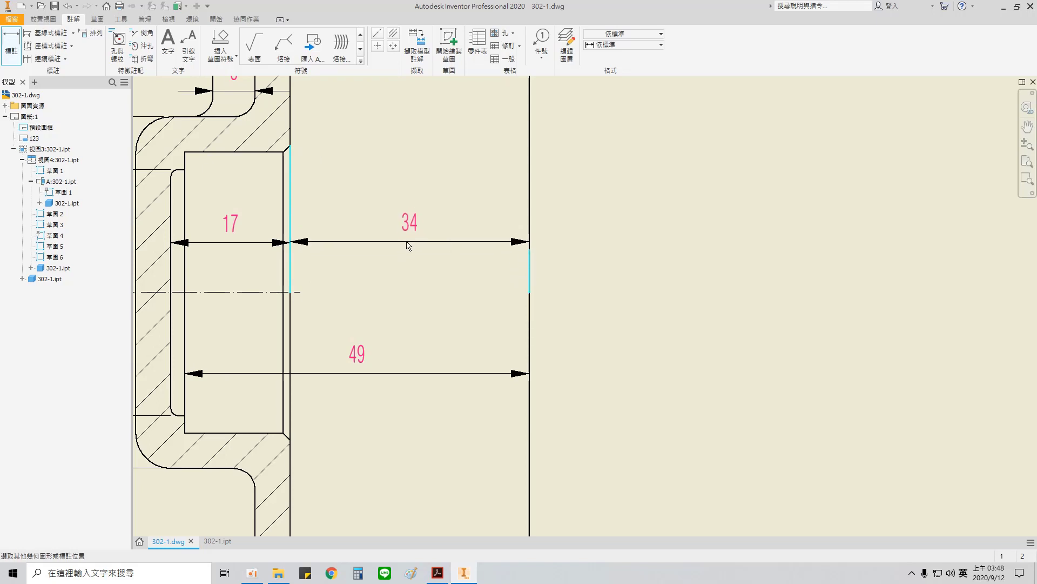
left_click(409, 250)
left_click(475, 495)
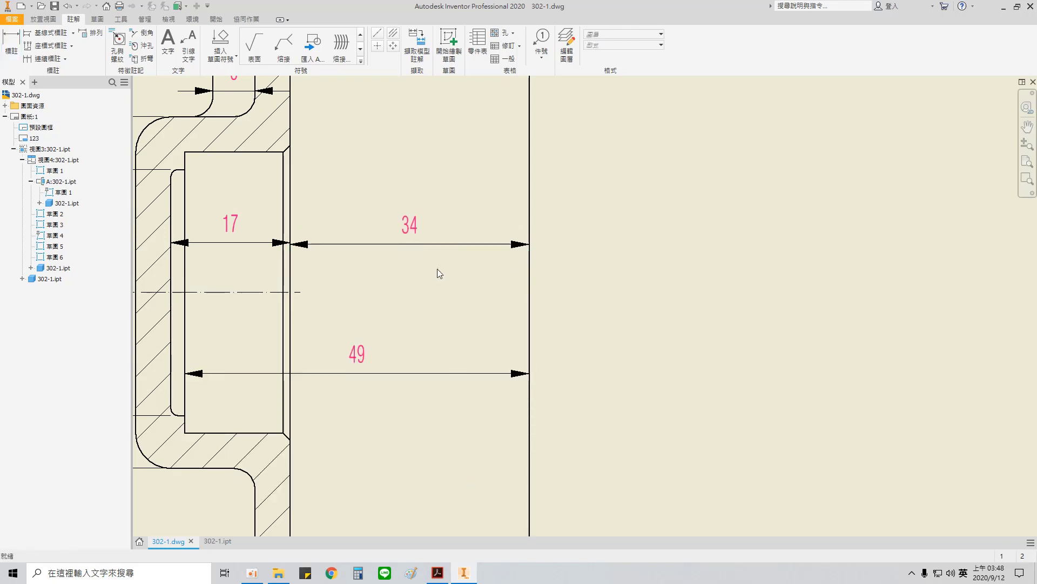
- Dimension the lower bearing bore between its upper and lower edges, placing the vertical dimension outside the housing's open end
scroll(489, 342, "up", 5)
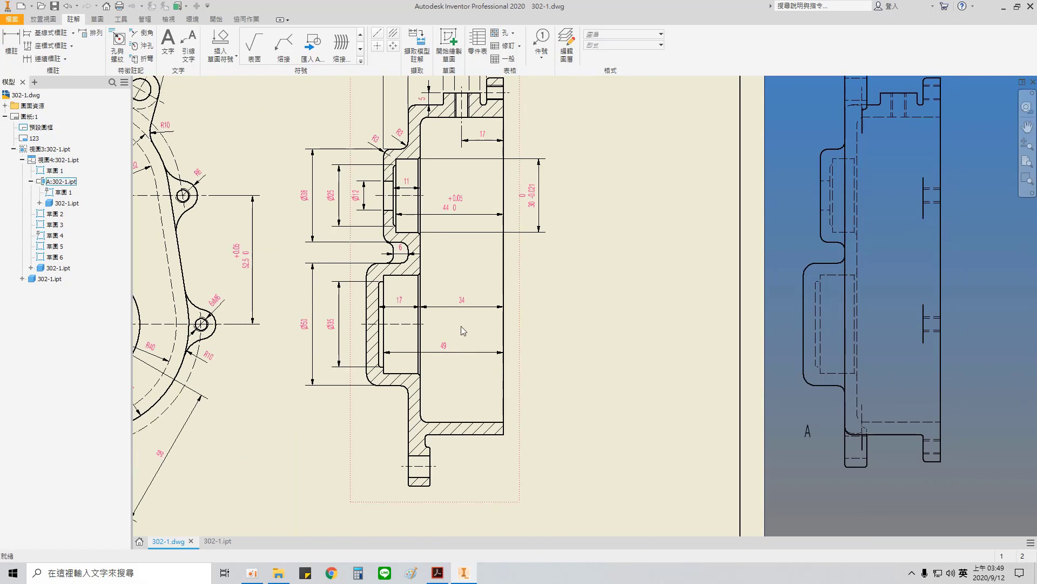
key("d")
scroll(429, 274, "down", 3)
left_click(391, 278)
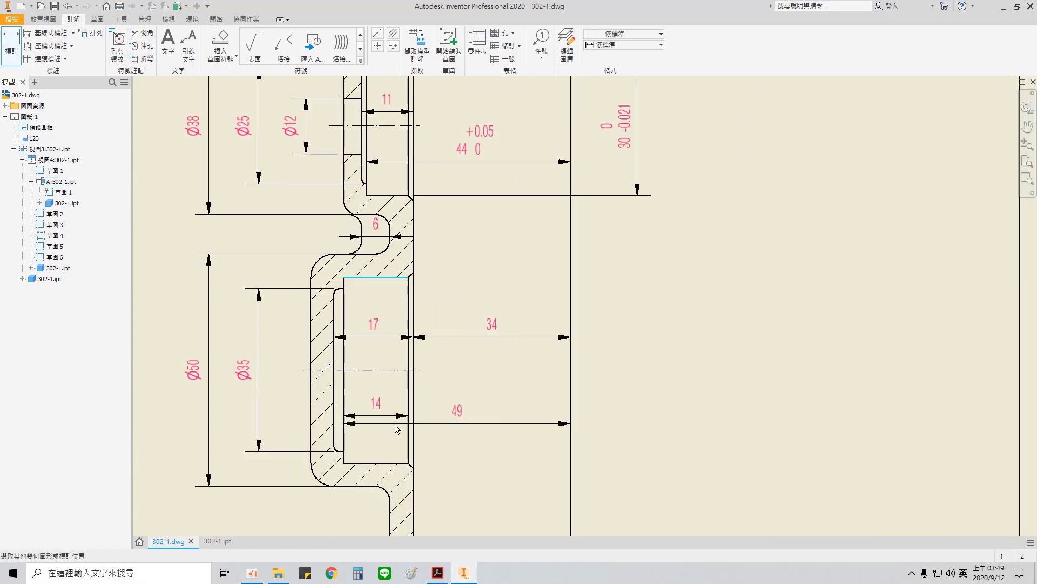
left_click(398, 466)
left_click(654, 409)
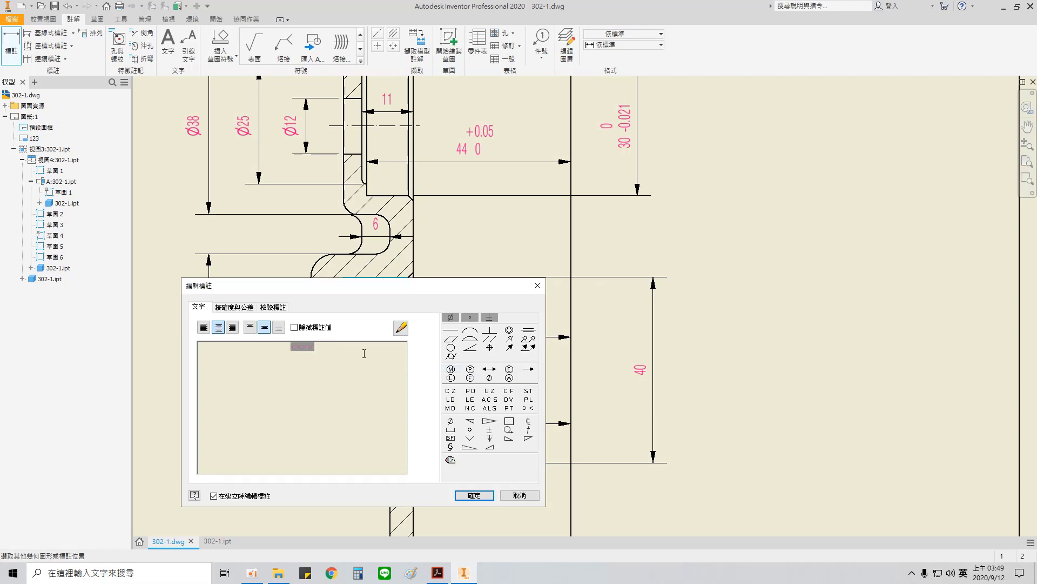
- Add a diameter symbol and stacked tolerances of 0 and -0.025 to the lower bearing bore's dimension
left_click(448, 419)
type("-0.025")
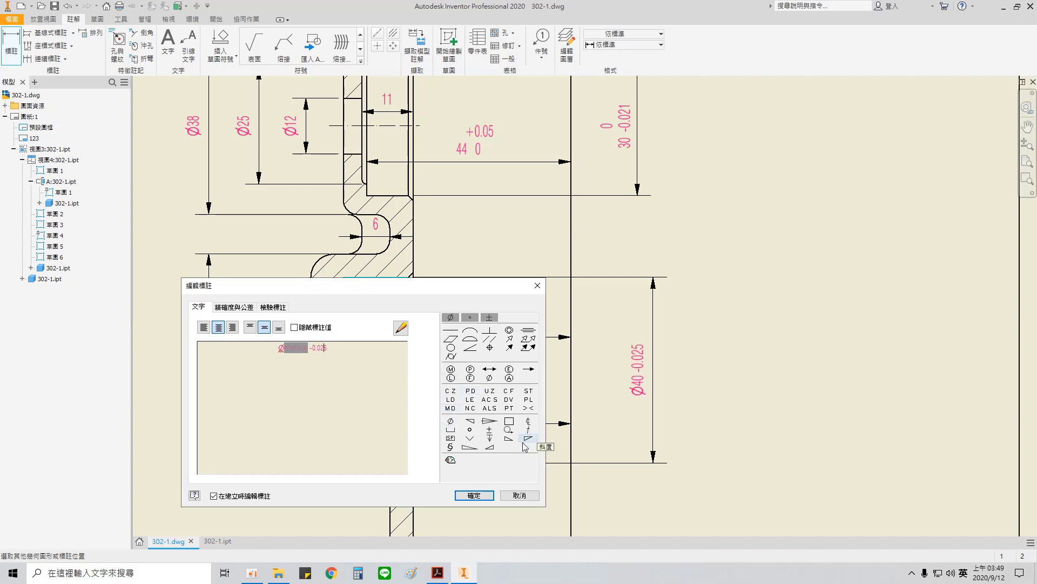
key("Left")
key("Left")
key("Left")
key("Left")
key("Return")
key("Up")
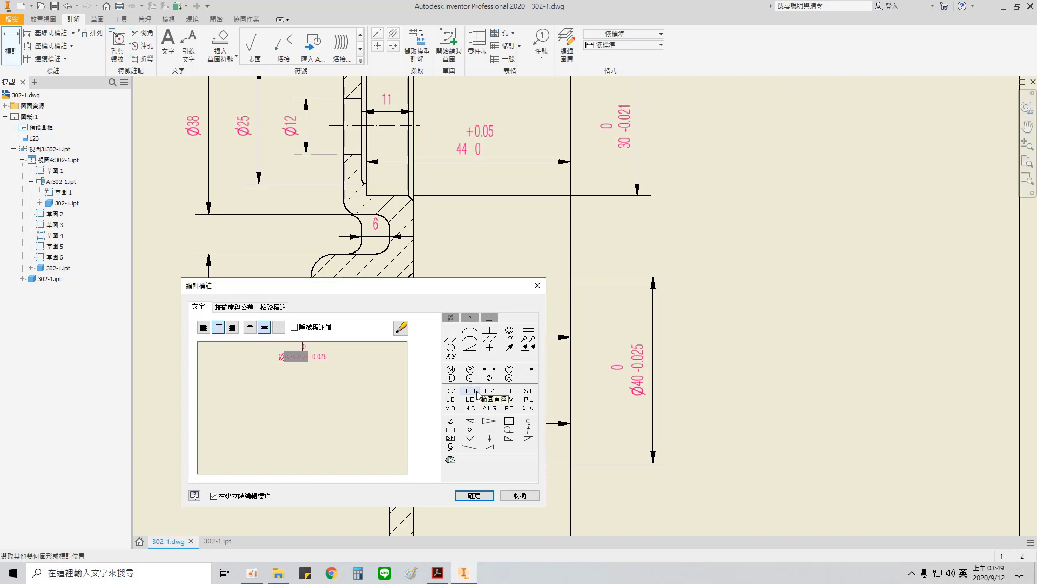
left_click(474, 495)
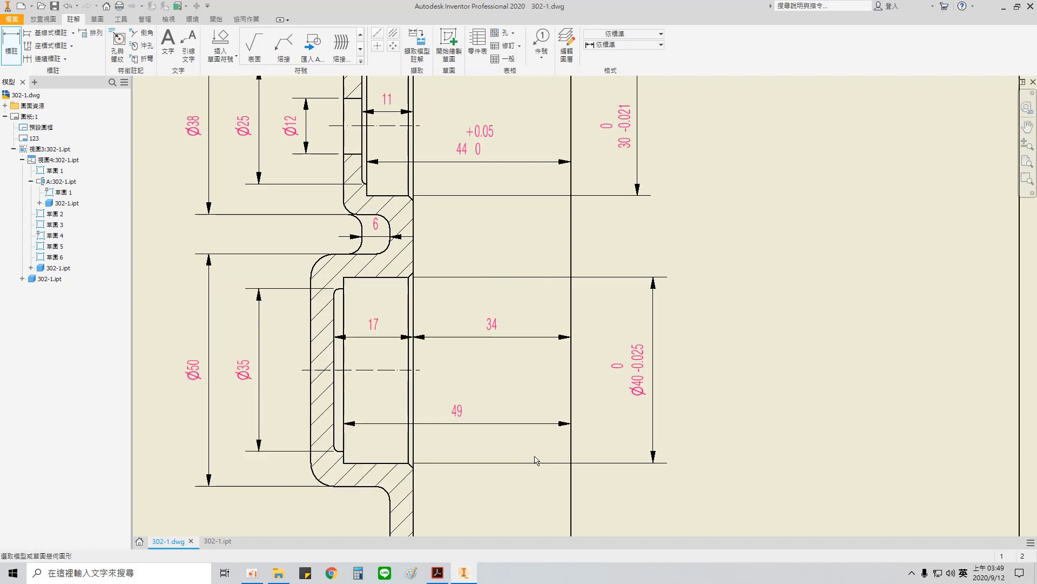
- Add a diameter symbol in front of the upper bearing bore's toleranced 30 dimension
double_click(638, 129)
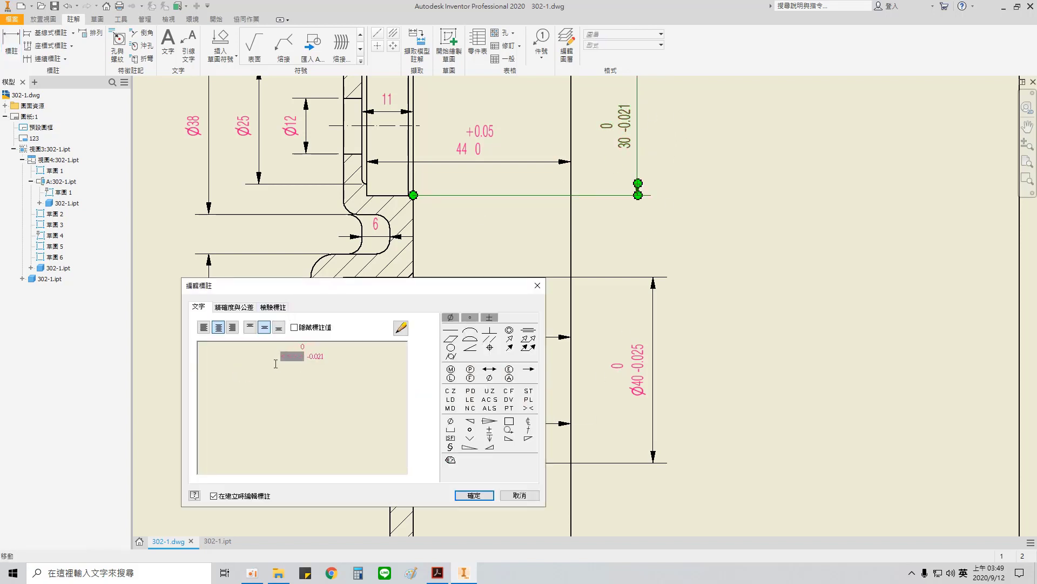
left_click(276, 360)
left_click(451, 421)
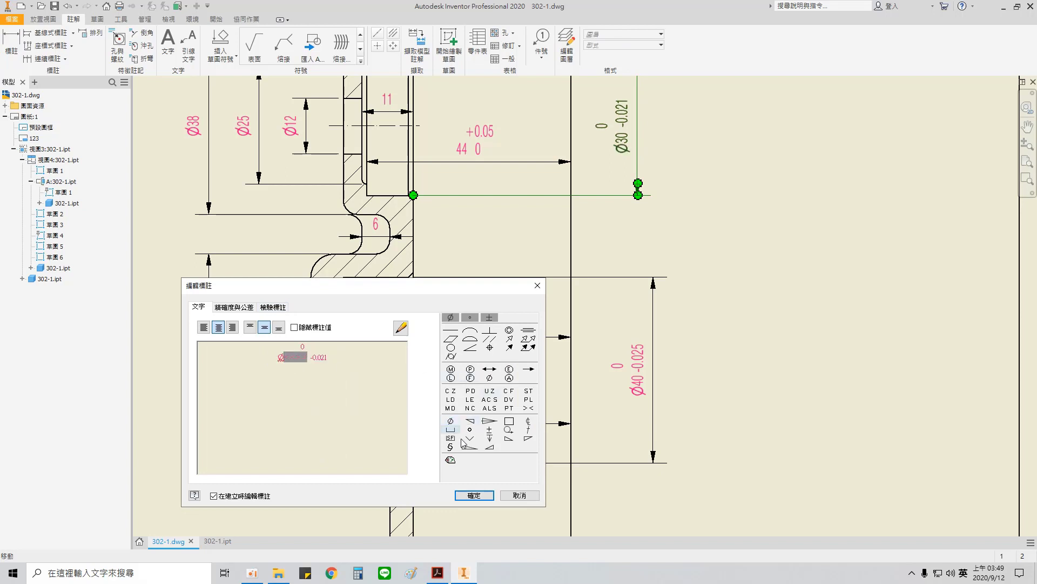
left_click(474, 494)
double_click(637, 156)
key("Left")
left_click(474, 495)
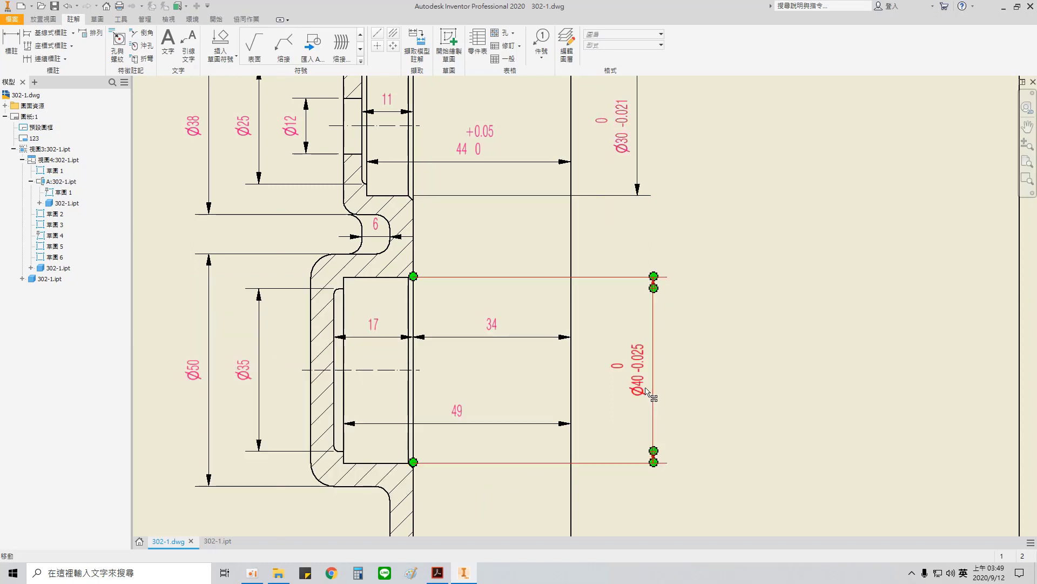
- Move the Ø40 bore dimension closer to the housing, in line with the Ø30 dimension above it
left_click(519, 340)
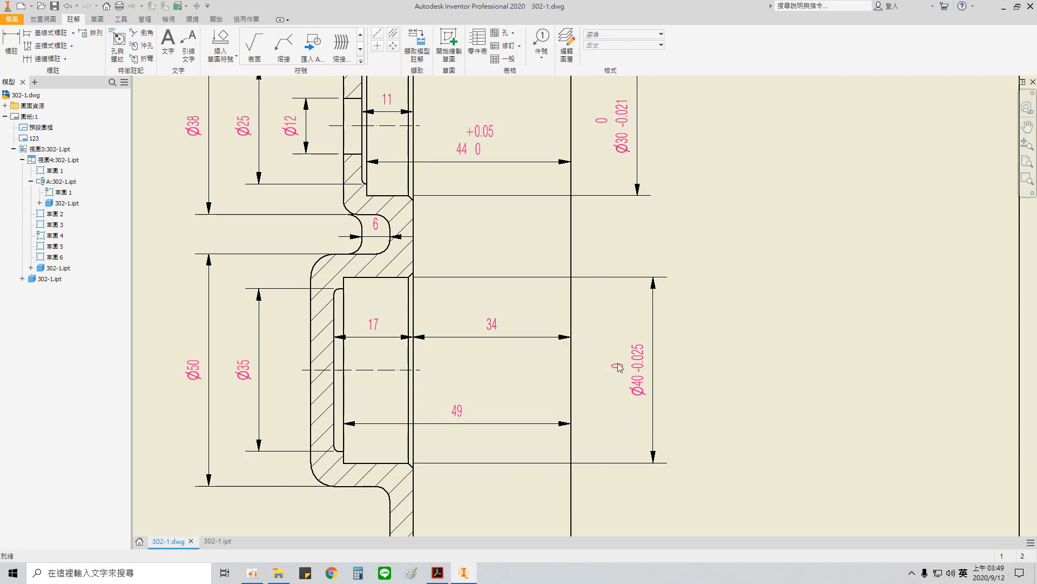
left_click(653, 370)
left_click_drag(654, 373, 638, 373)
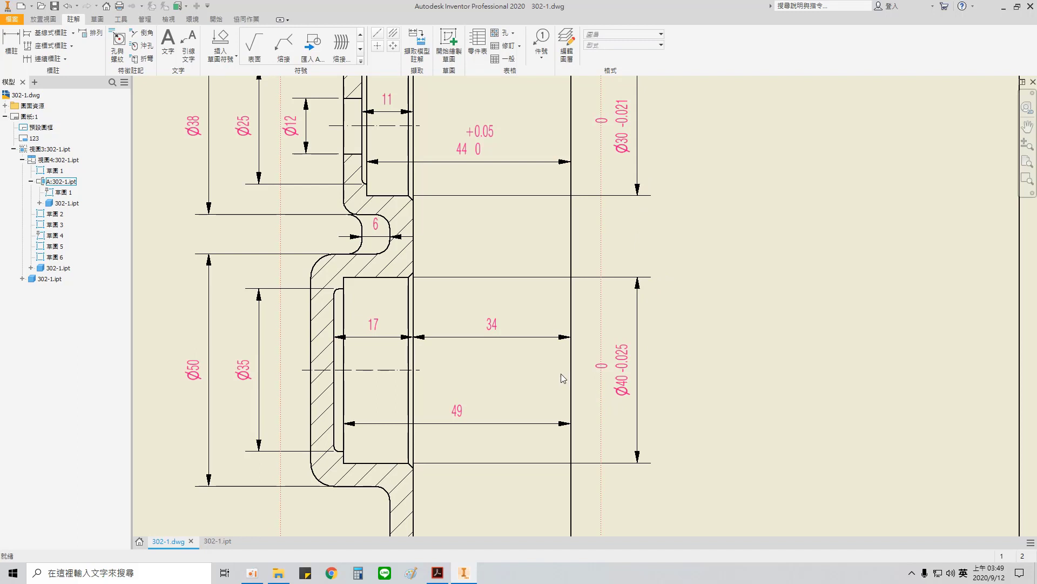
- Dimension the radius of the inner fillet between the housing's back wall and bottom wall, placing it inside the cavity
scroll(554, 357, "down", 4)
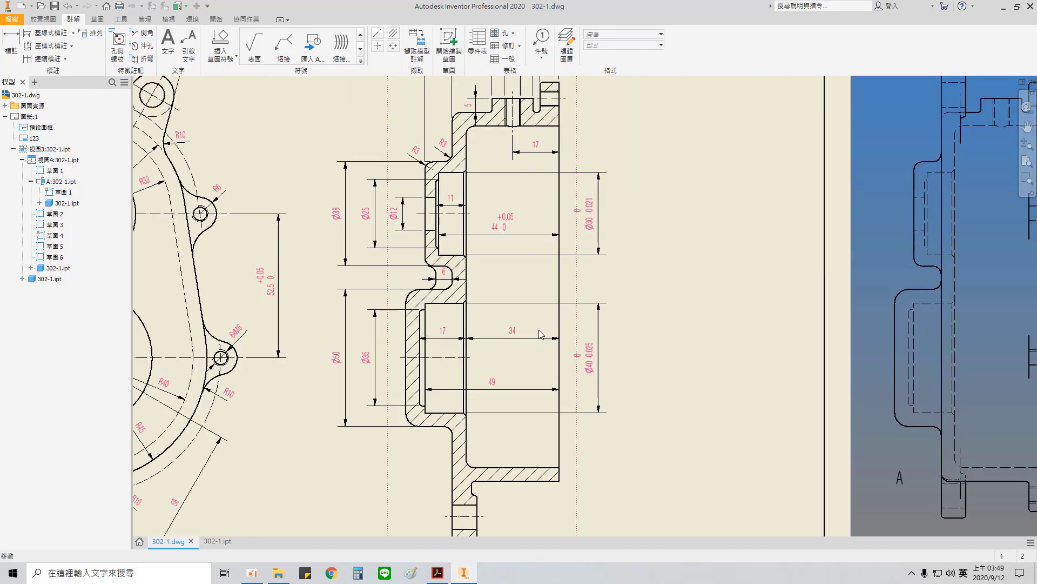
scroll(503, 384, "up", 4)
middle_click_drag(503, 384, 519, 157)
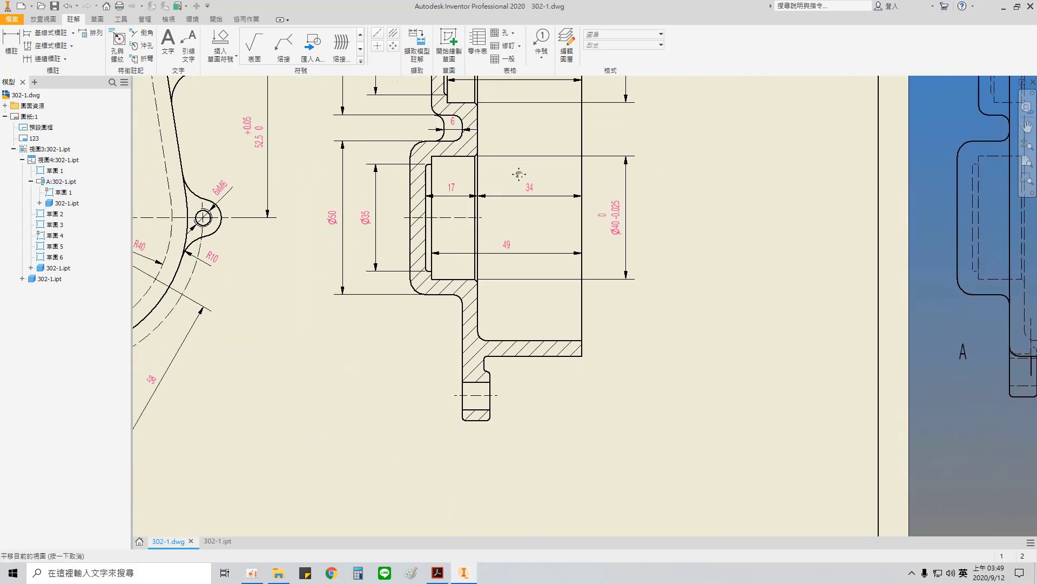
middle_click_drag(520, 309, 522, 251)
scroll(515, 269, "up", 3)
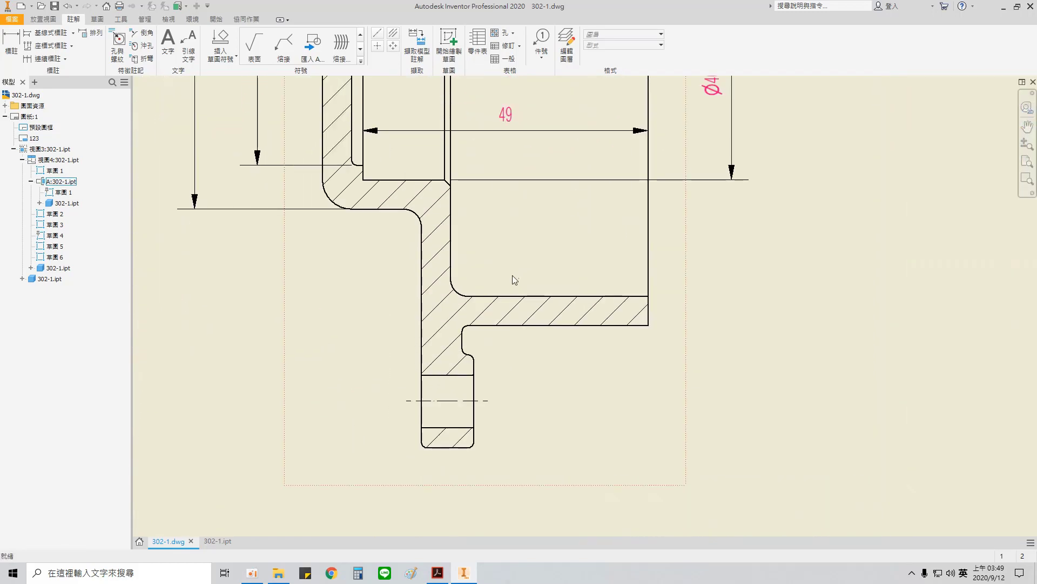
key("d")
left_click(452, 289)
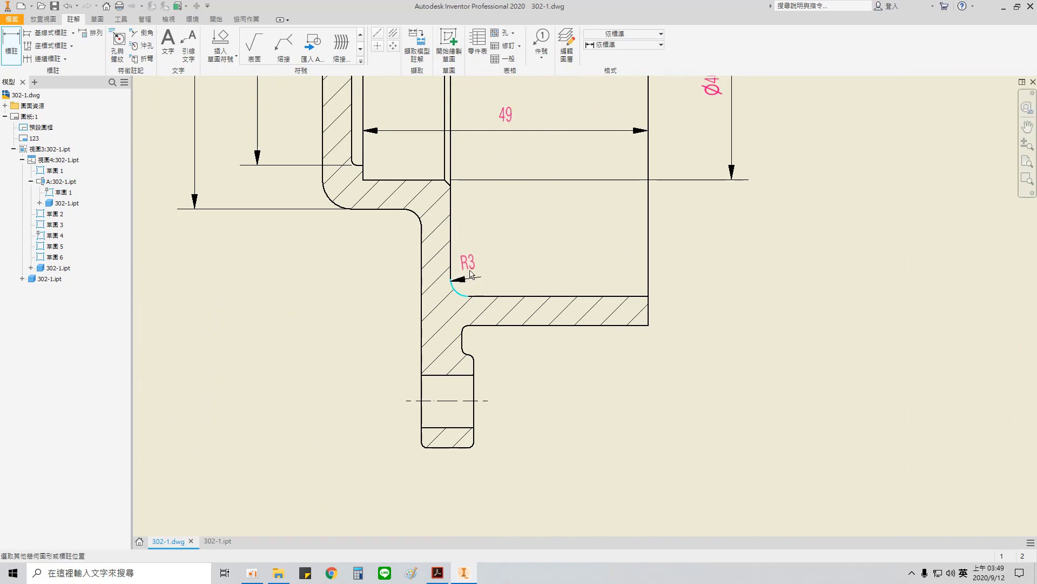
left_click(708, 456)
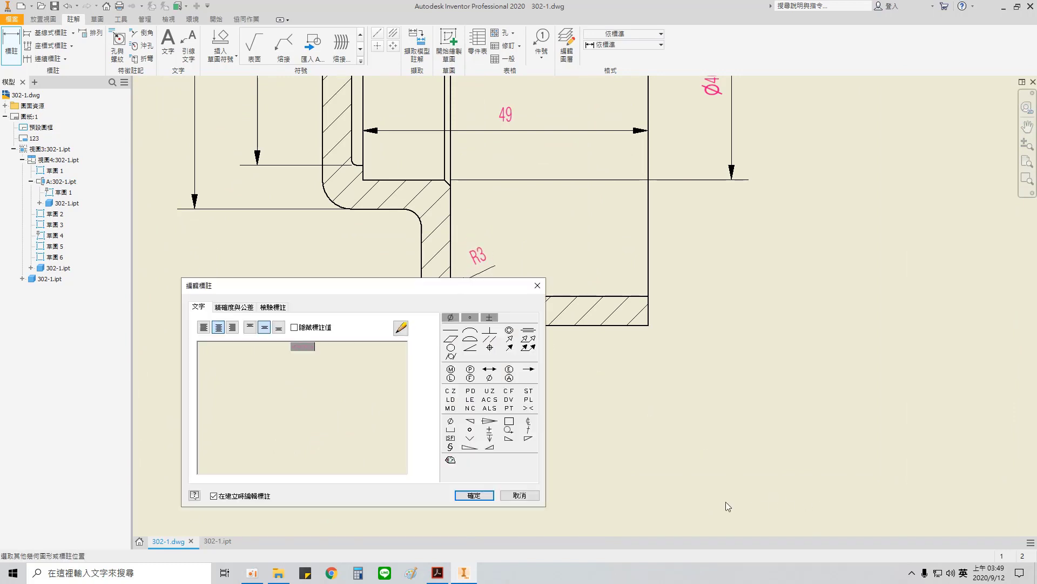
left_click(475, 494)
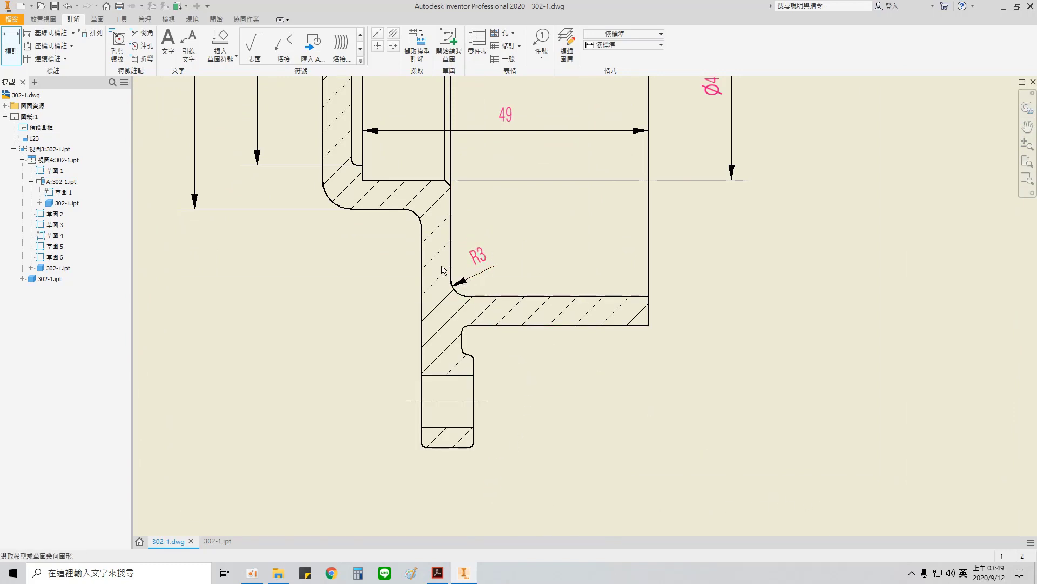
- Dimension the back wall's thickness below the lower boss and move the dimension up, clear of the inner fillet's radius dimension
left_click(421, 257)
left_click(450, 259)
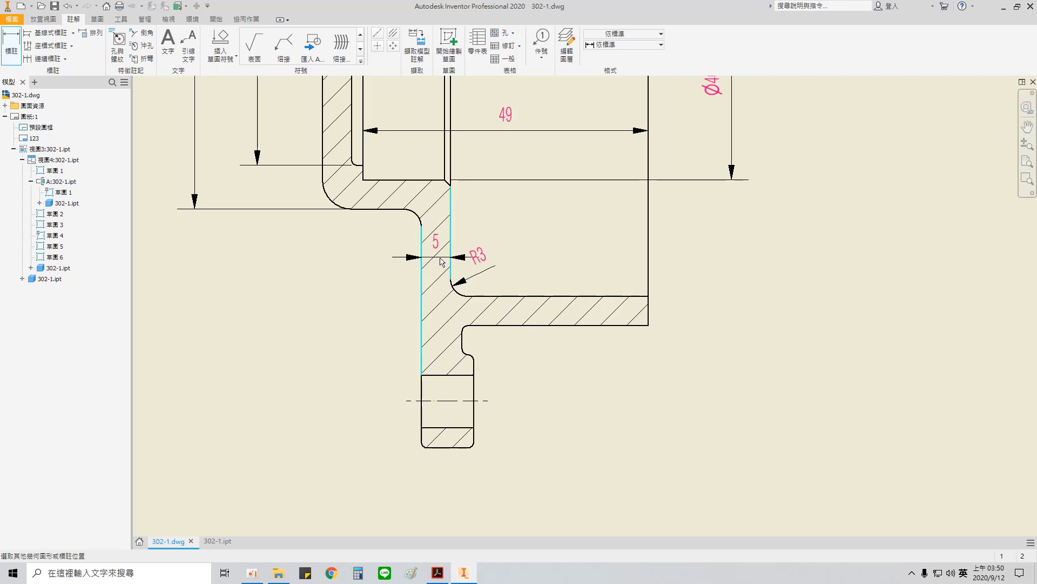
left_click(447, 264)
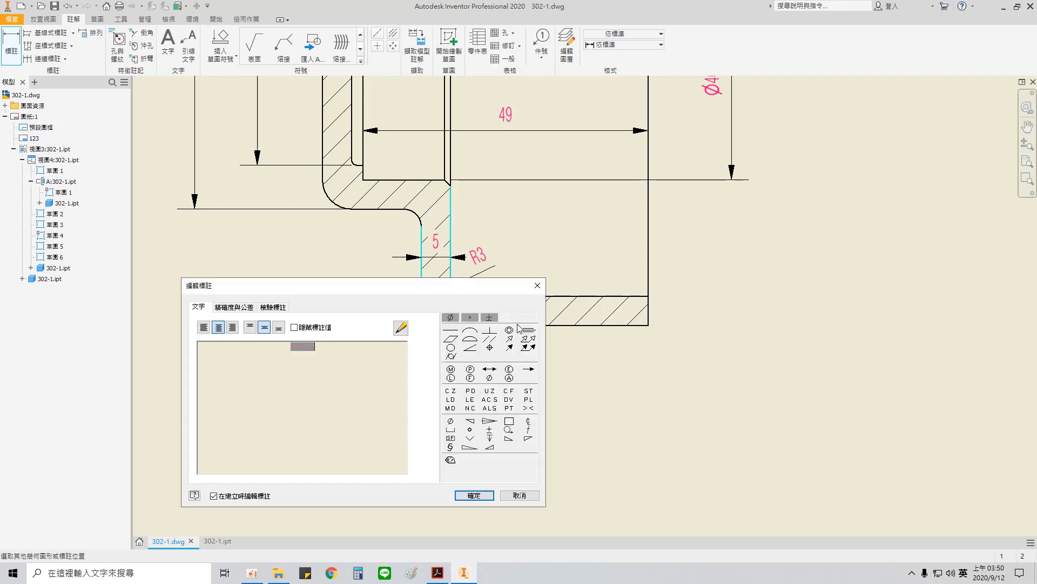
left_click(475, 494)
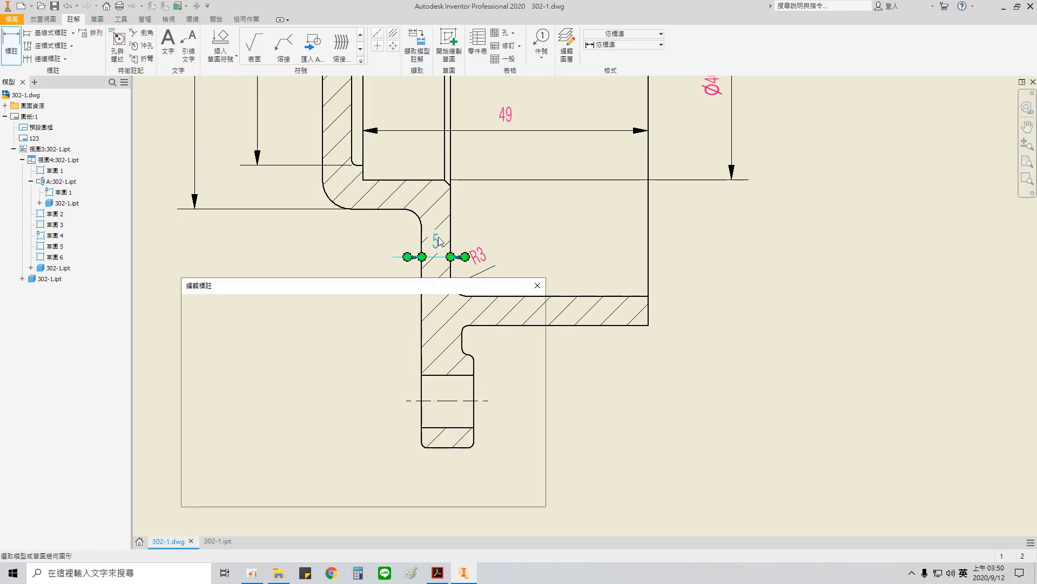
left_click_drag(439, 263, 441, 235)
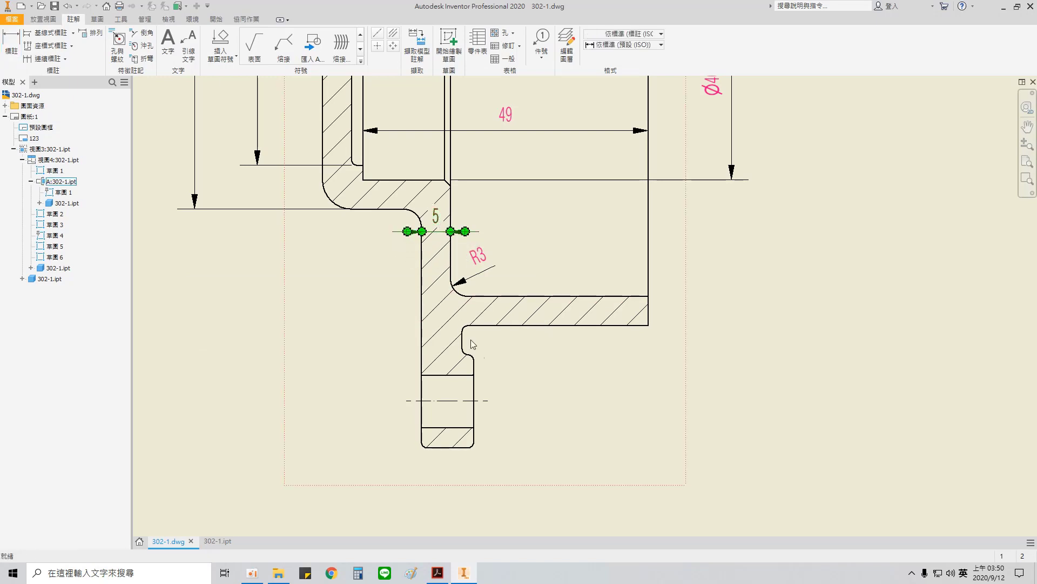
left_click(417, 218)
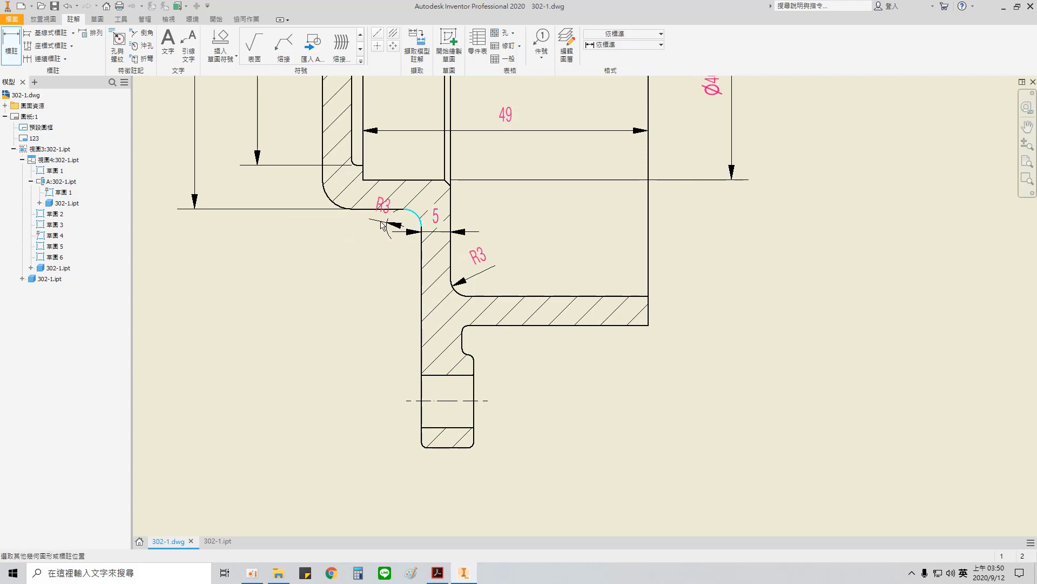
left_click(433, 225)
key("Escape")
key("Escape")
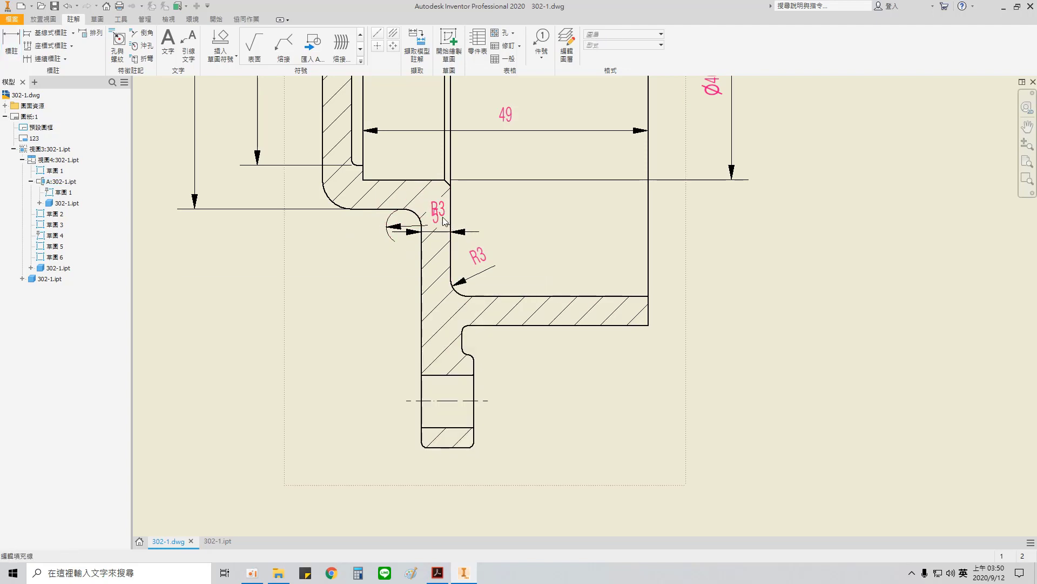
key("Delete")
- Dimension the radius of the outer fillet between the lower boss and the back wall, placing it outside the housing
left_click(12, 51)
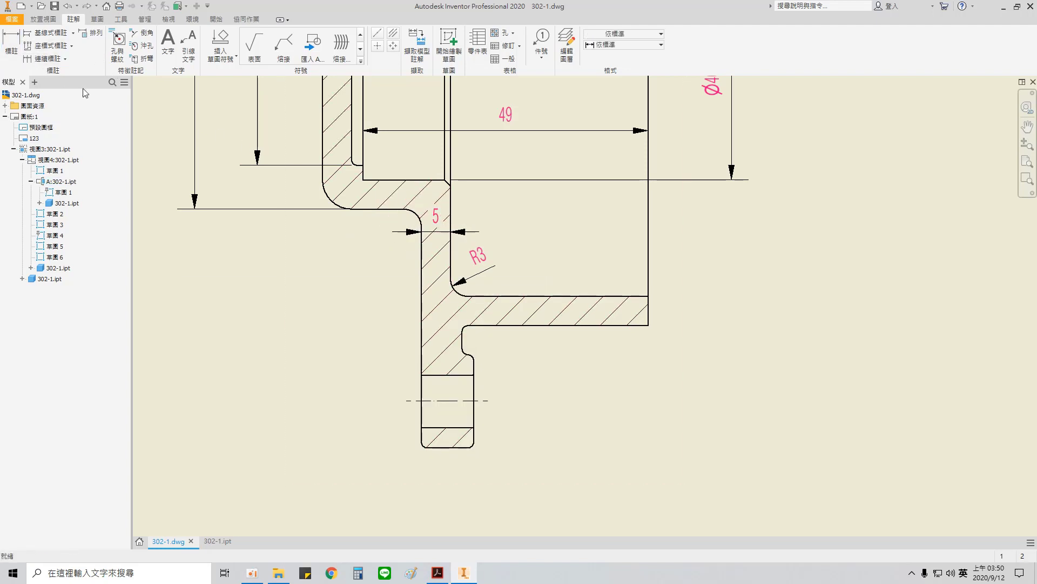
scroll(413, 222, "up", 5)
left_click(399, 196)
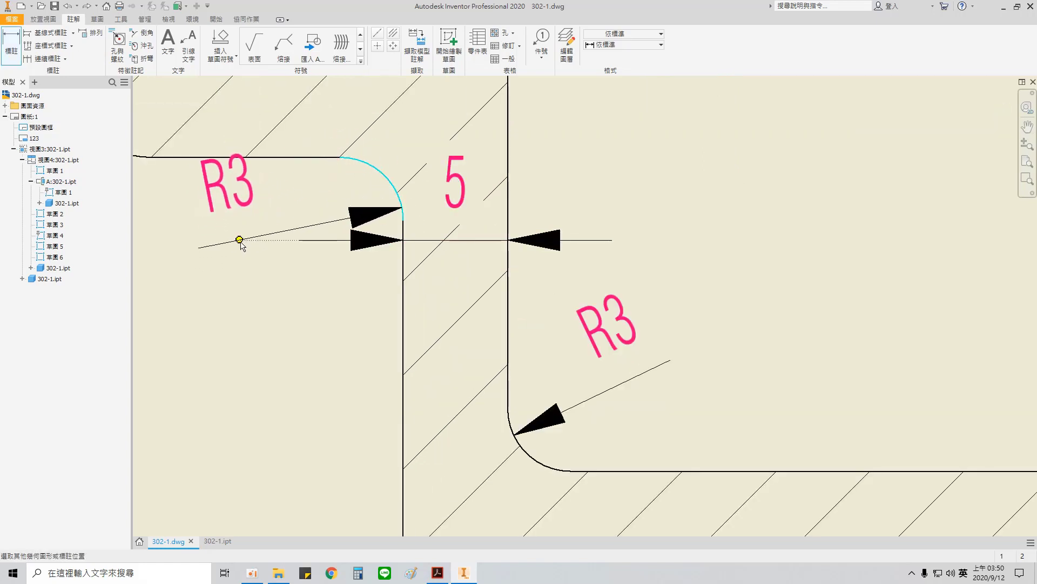
left_click(261, 250)
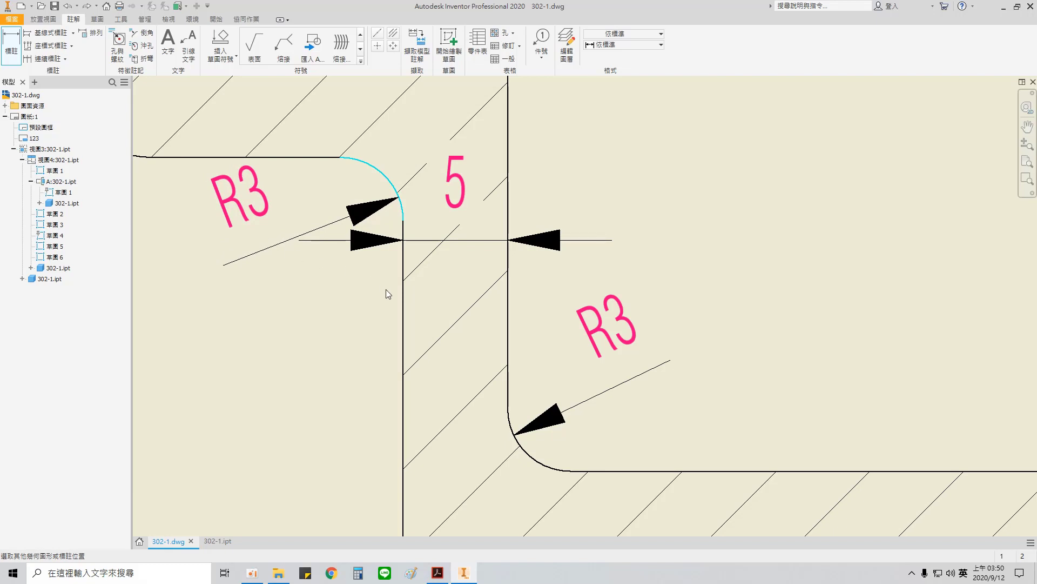
left_click(475, 493)
- Dimension the radius of the lower boss's bottom outer corner, placing the text outside the boss
middle_click_drag(380, 367, 621, 436)
scroll(622, 436, "down", 1)
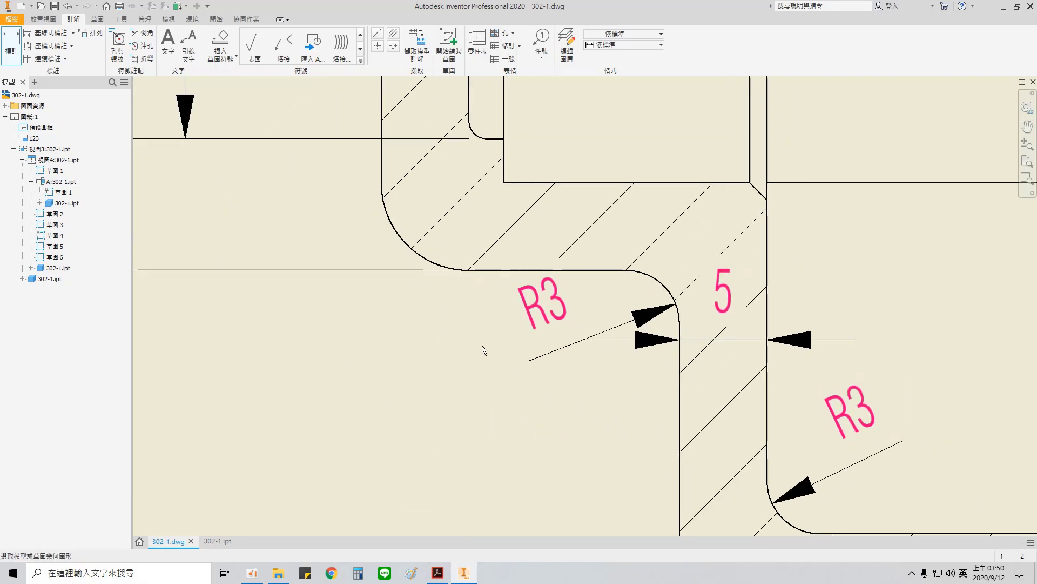
left_click(405, 239)
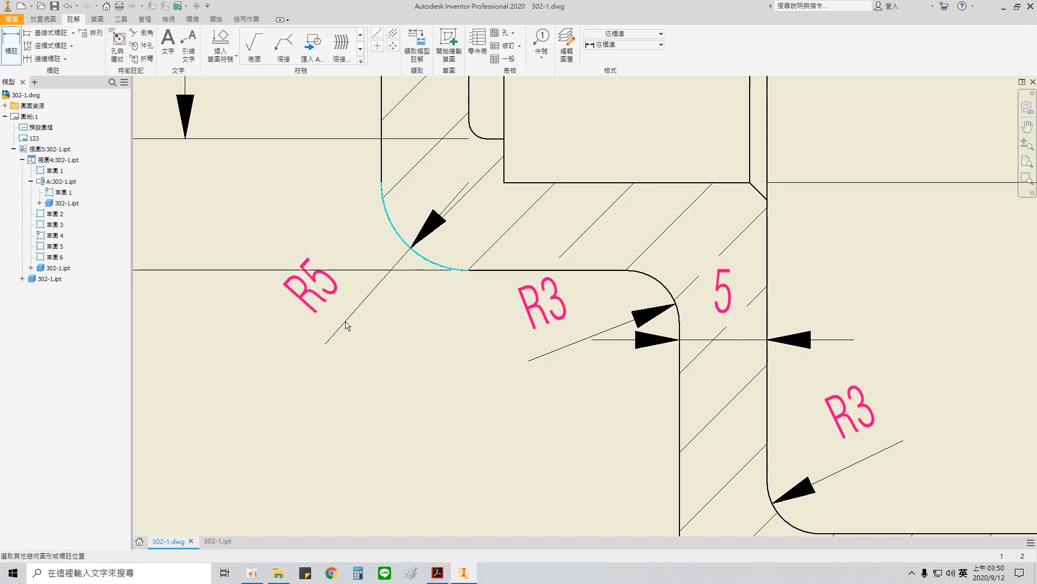
left_click(319, 343)
left_click(475, 498)
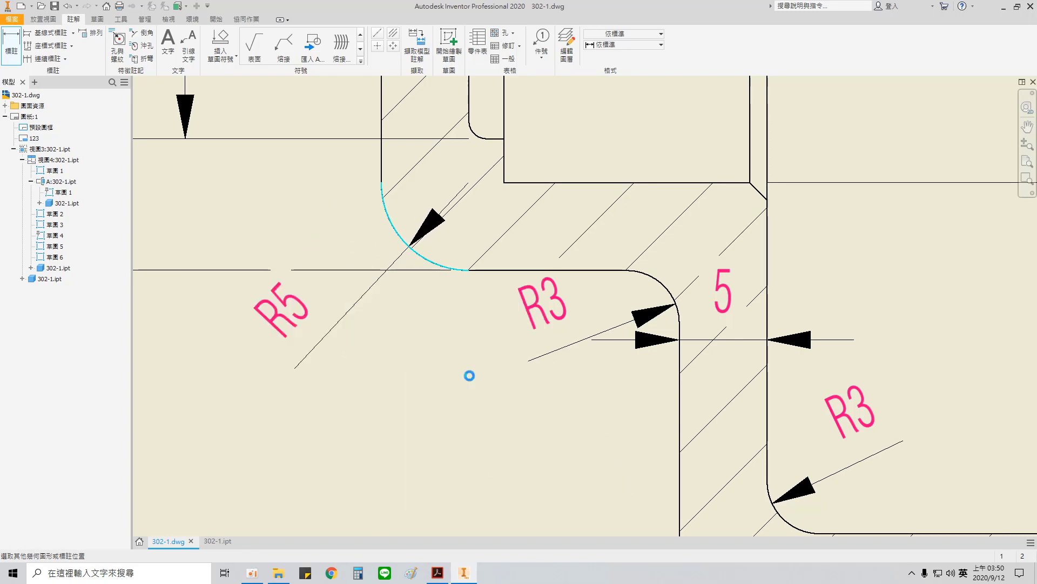
- Turn off the inside arrowhead option for the boss corner's R5 dimension
left_click(429, 218)
right_click(432, 224)
left_click(482, 275)
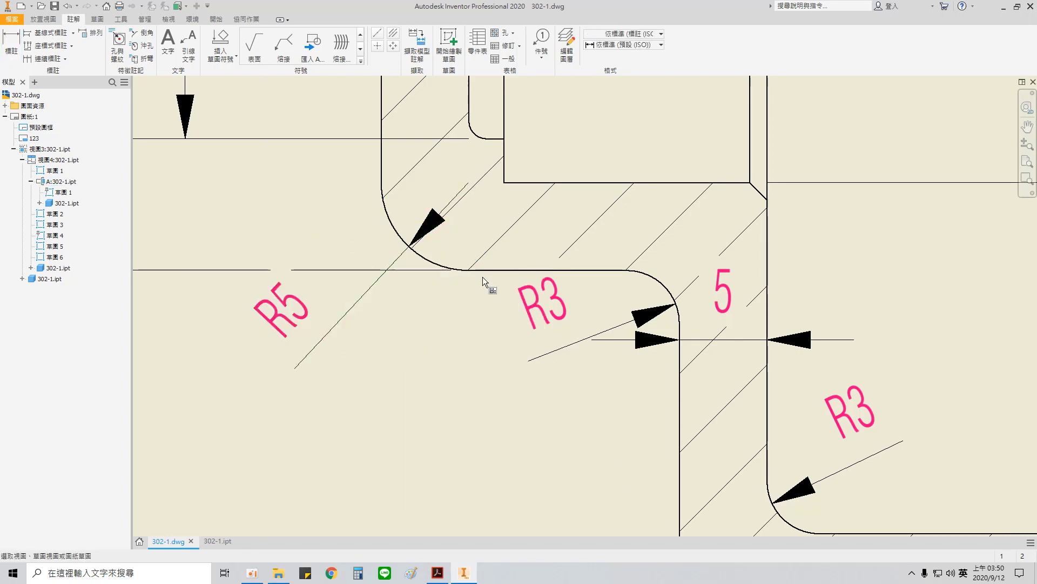
key("Escape")
right_click(431, 226)
mouse_move(500, 278)
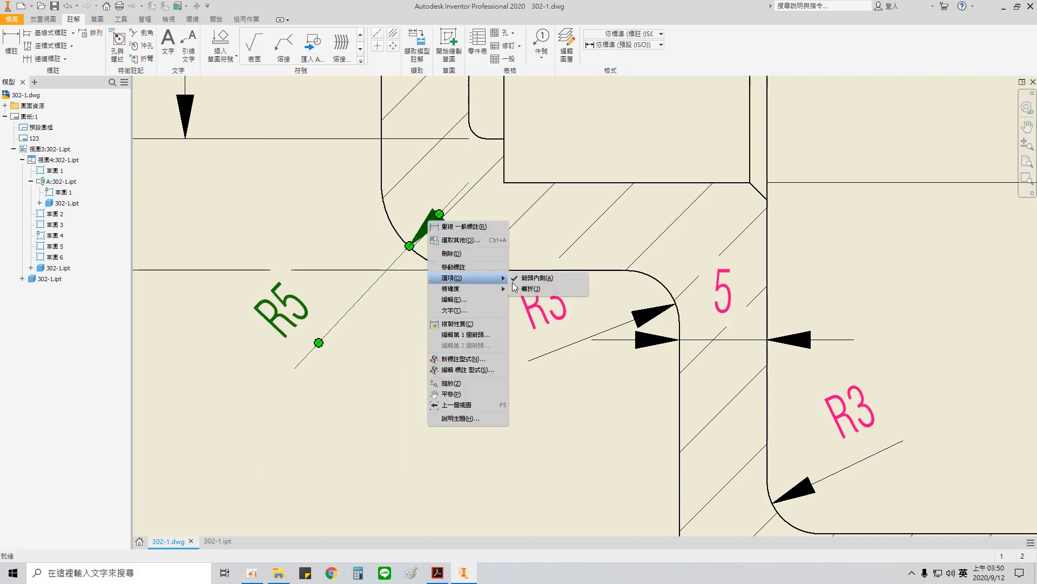
left_click(540, 279)
scroll(513, 324, "up", 3)
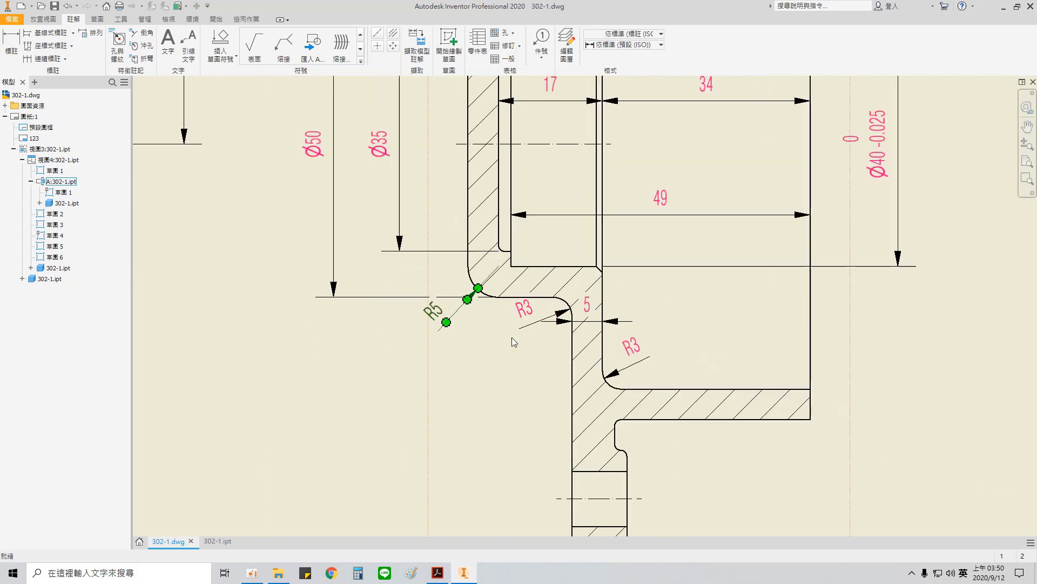
left_click(509, 348)
- Shift the R5 dimension text slightly farther out from the boss corner
middle_click_drag(495, 388, 430, 284)
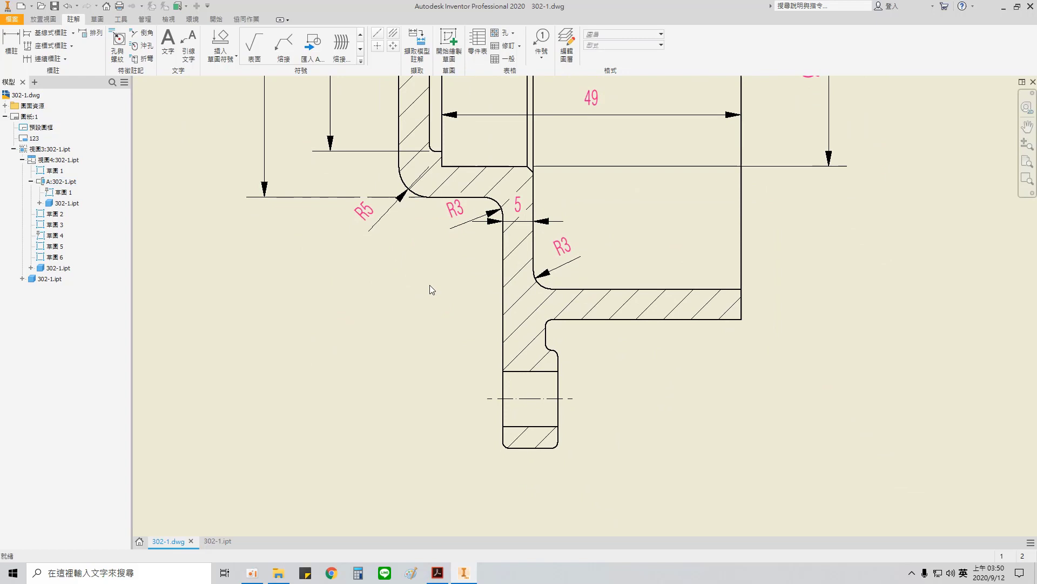
left_click(374, 221)
left_click_drag(375, 222, 375, 227)
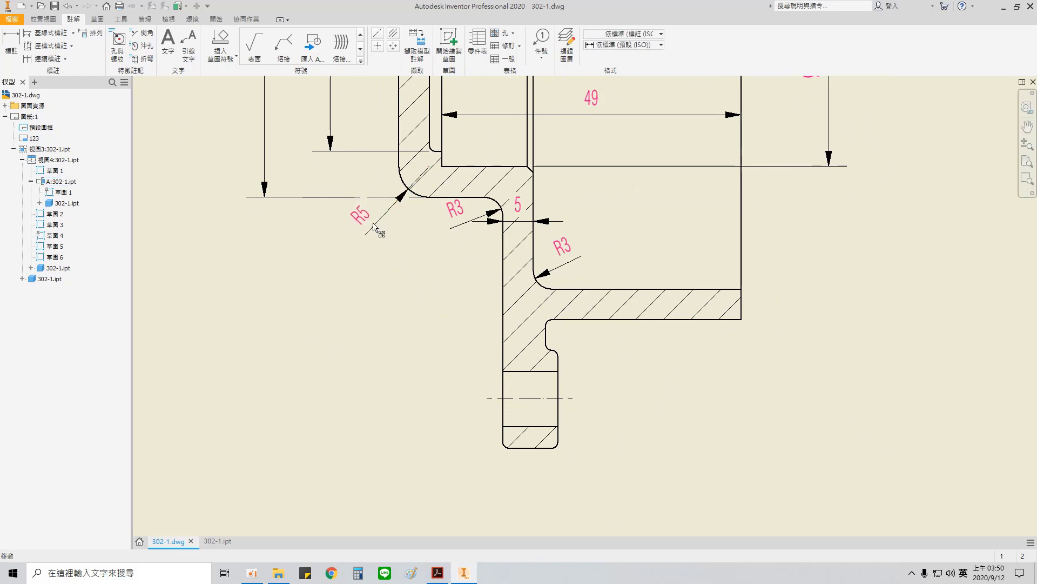
left_click(420, 279)
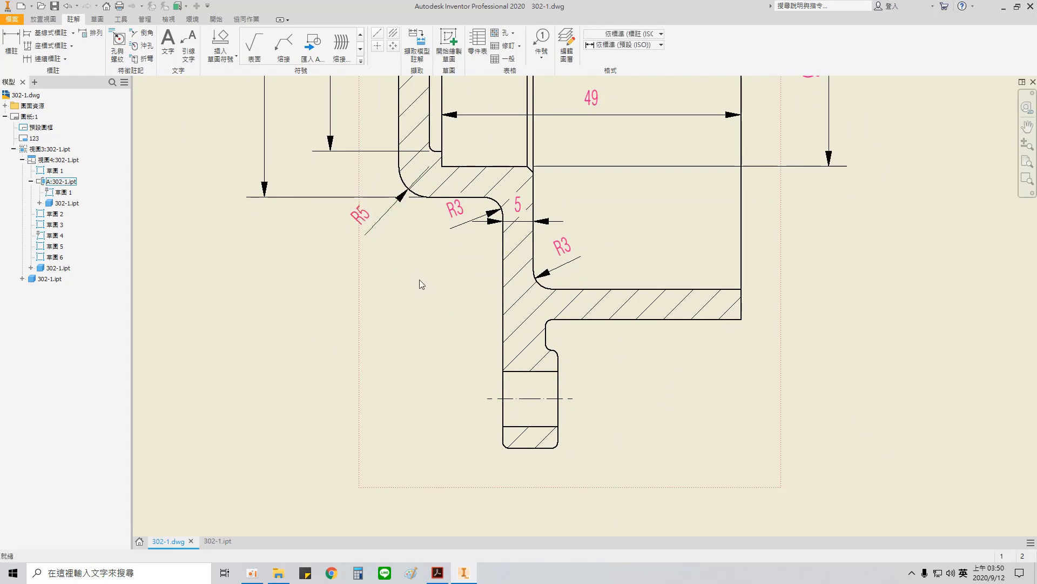
- Dimension the wall thickness from the flange's outer face to the groove face just above the lower lug
scroll(456, 293, "up", 4)
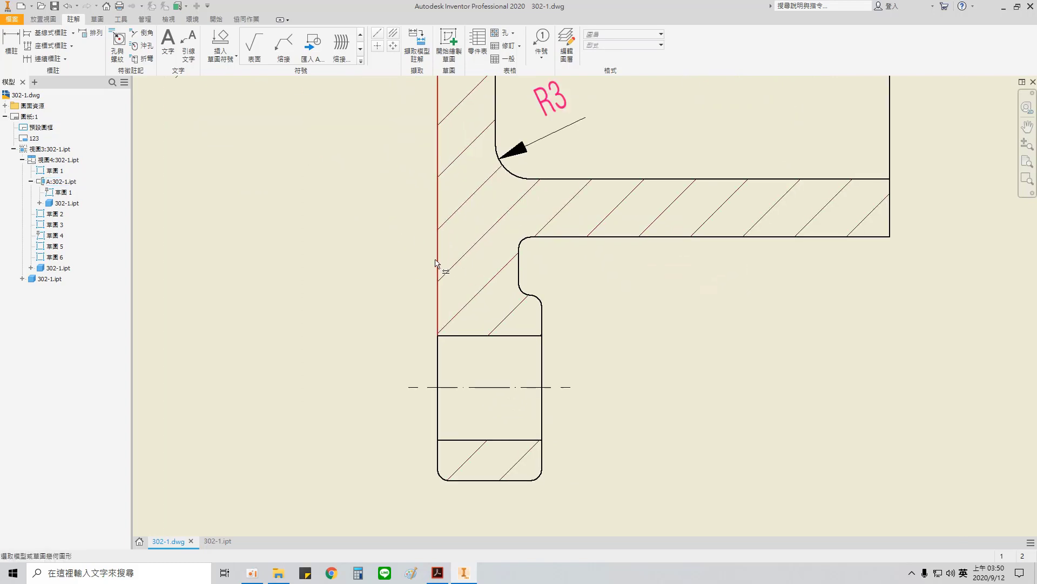
left_click(437, 263)
left_click(519, 275)
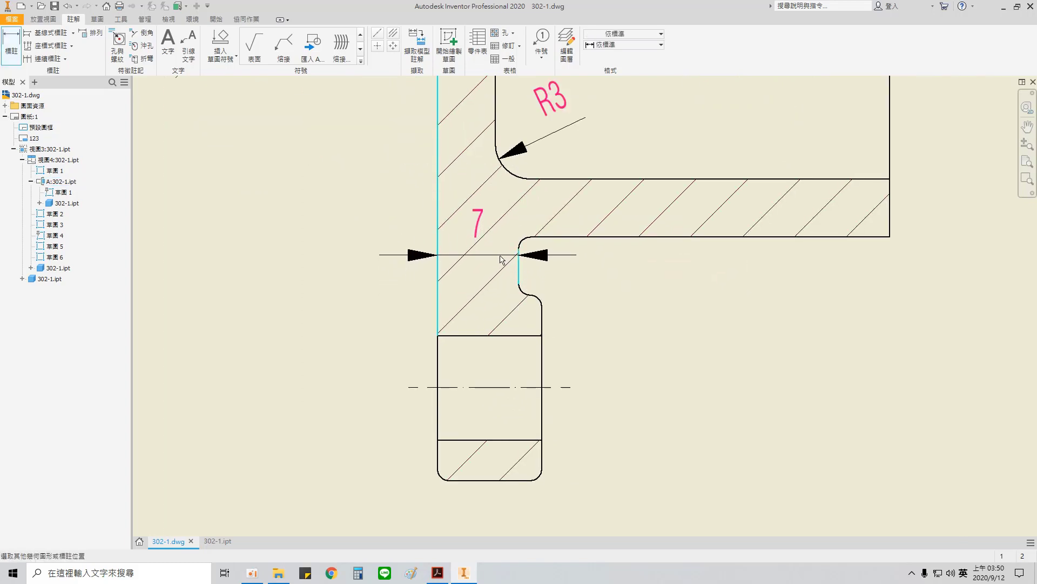
left_click(522, 314)
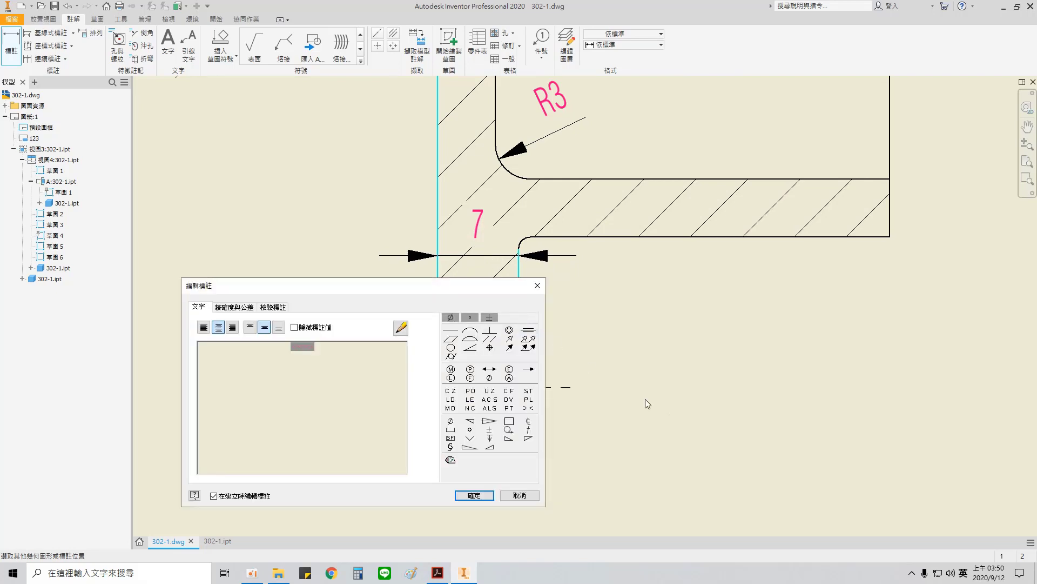
left_click(471, 495)
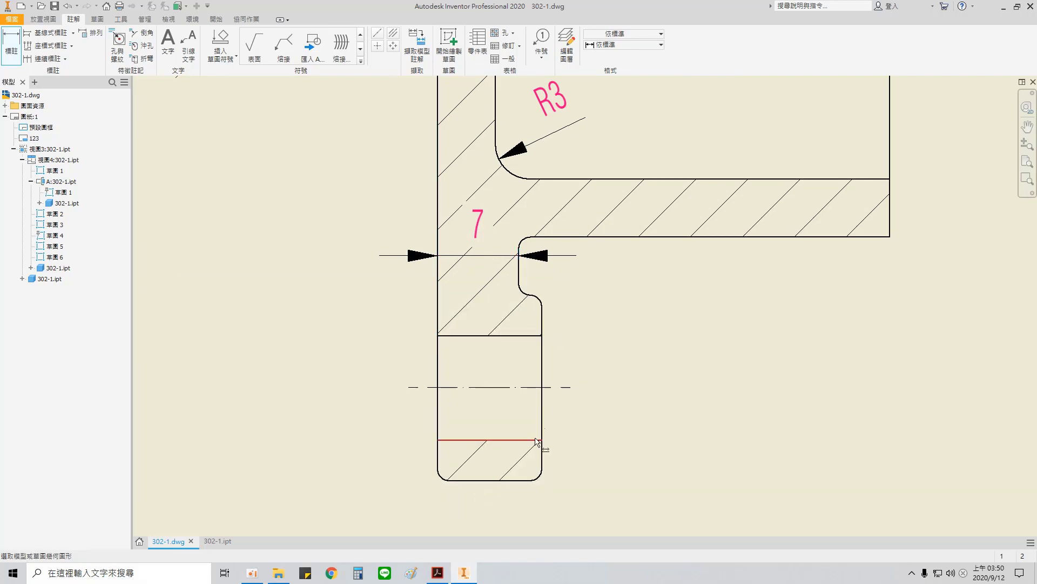
- Dimension the lower lug's hole across its two edges, adding a diameter symbol before the value
middle_click_drag(593, 405, 607, 340)
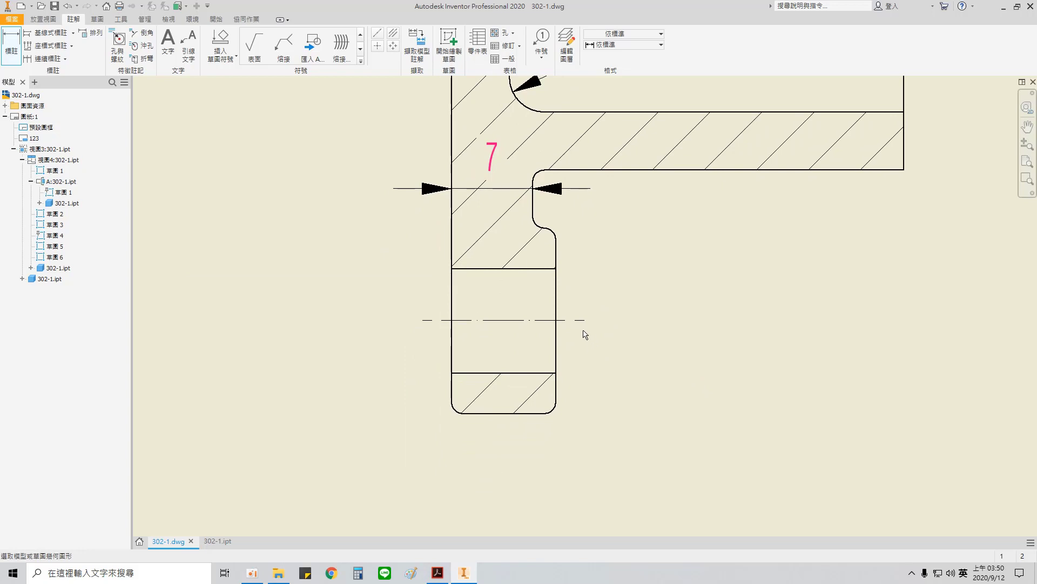
left_click(542, 268)
left_click(544, 372)
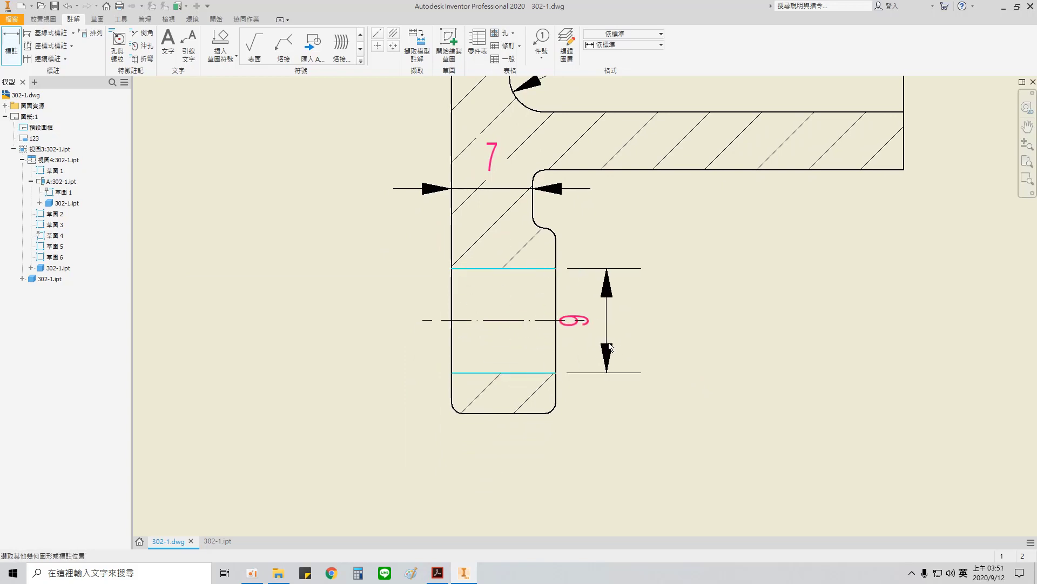
left_click(640, 349)
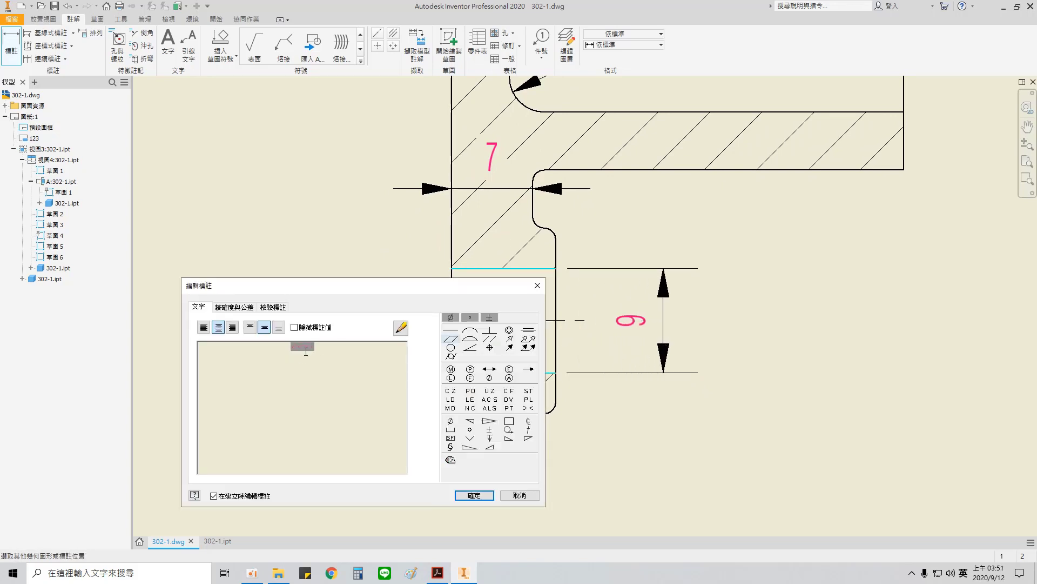
left_click(450, 421)
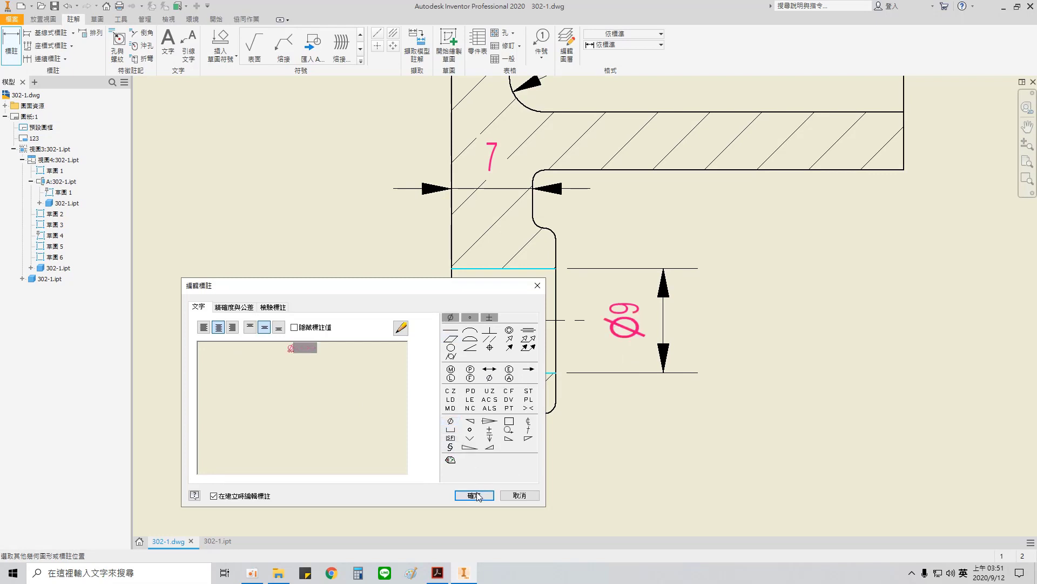
left_click(474, 495)
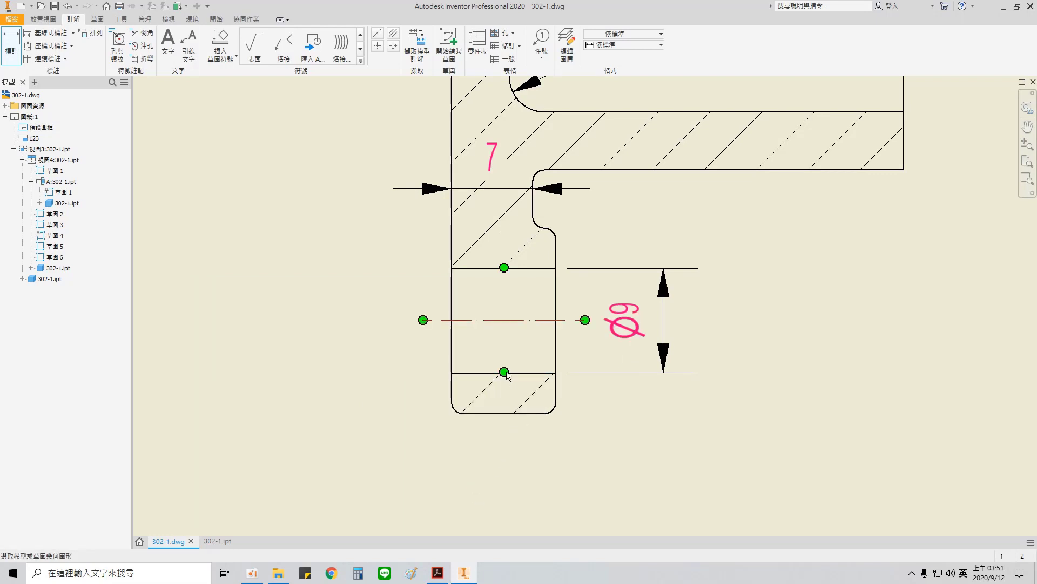
- Dimension the lower lug's full outer height with a diameter symbol, placing it outside the hole's diameter dimension
left_click(545, 239)
left_click(544, 416)
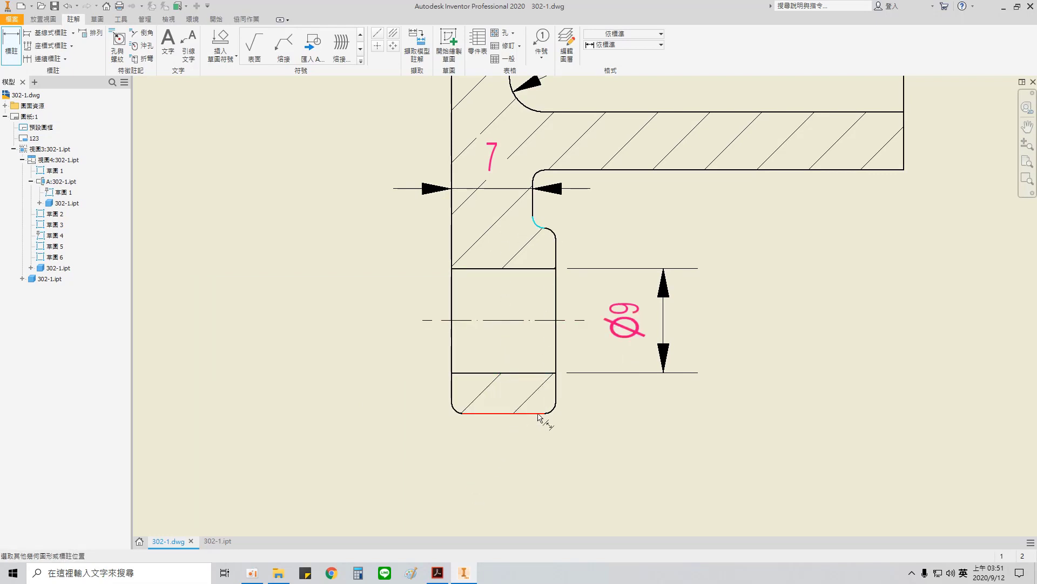
left_click(792, 353)
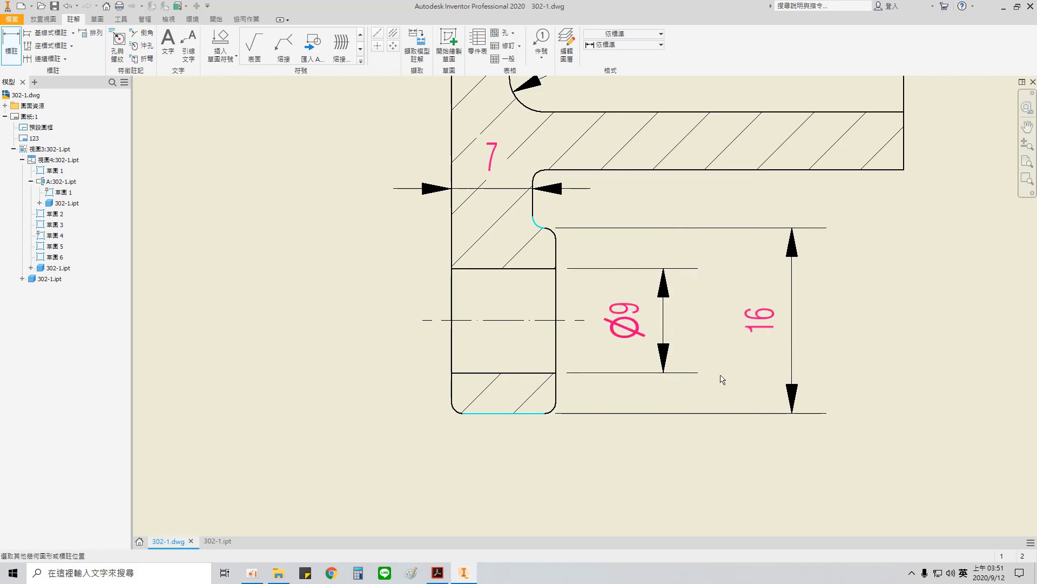
left_click(451, 421)
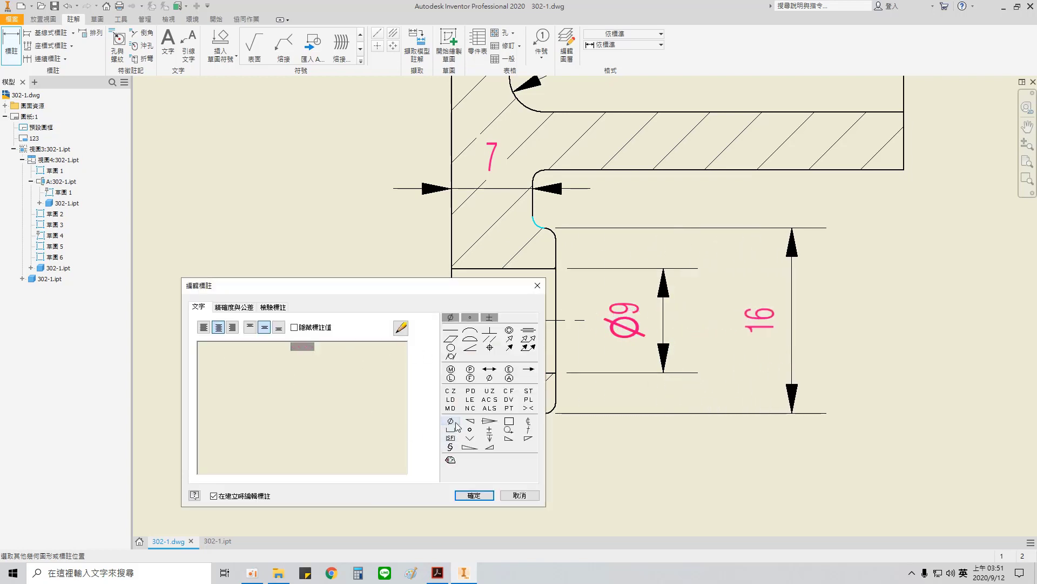
left_click(474, 495)
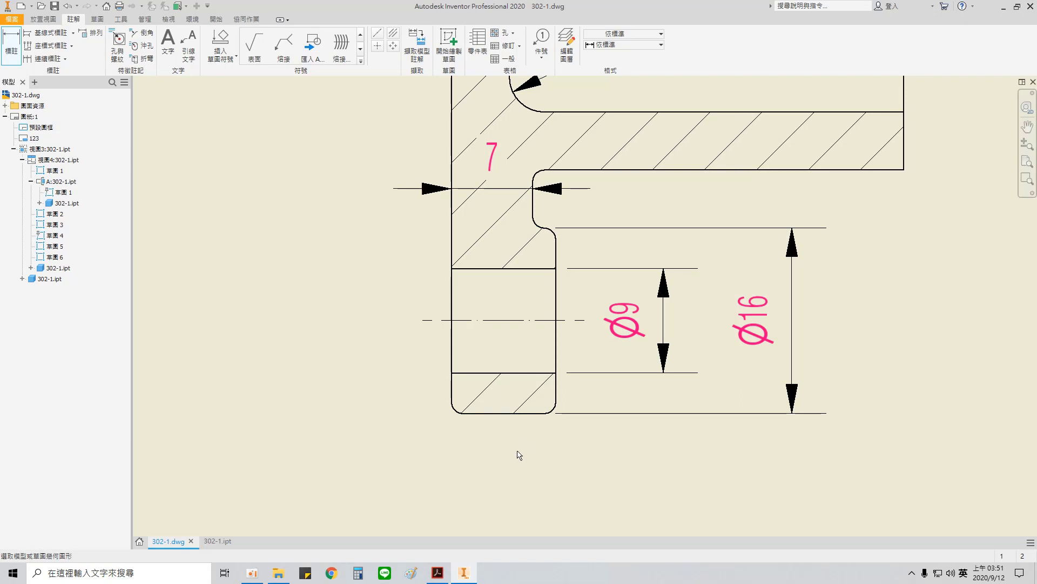
- Dimension the lower lug's width between its two side faces, placing the dimension below the lug
left_click(556, 394)
left_click(452, 394)
left_click(510, 512)
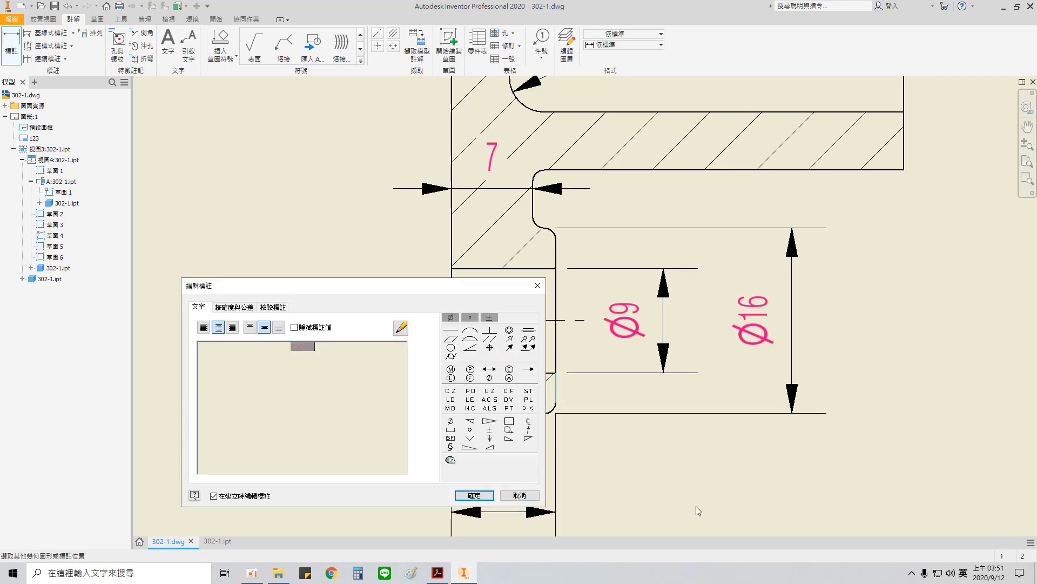
left_click(474, 495)
- Dimension the distance from the lower boss's outer face to the lug face, in line with the lug's width dimension
scroll(523, 489, "down", 4)
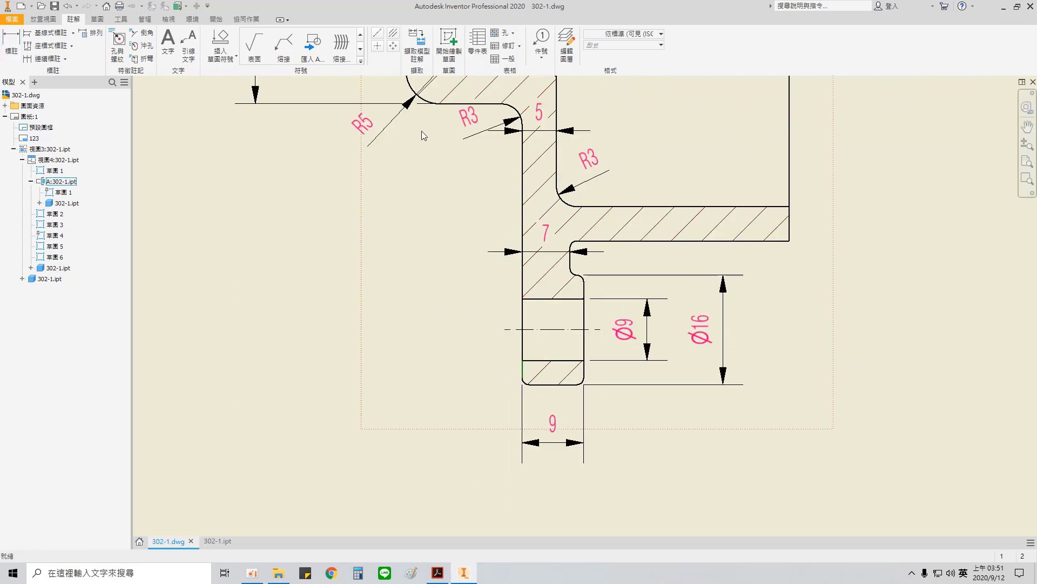
middle_click_drag(422, 131, 423, 166)
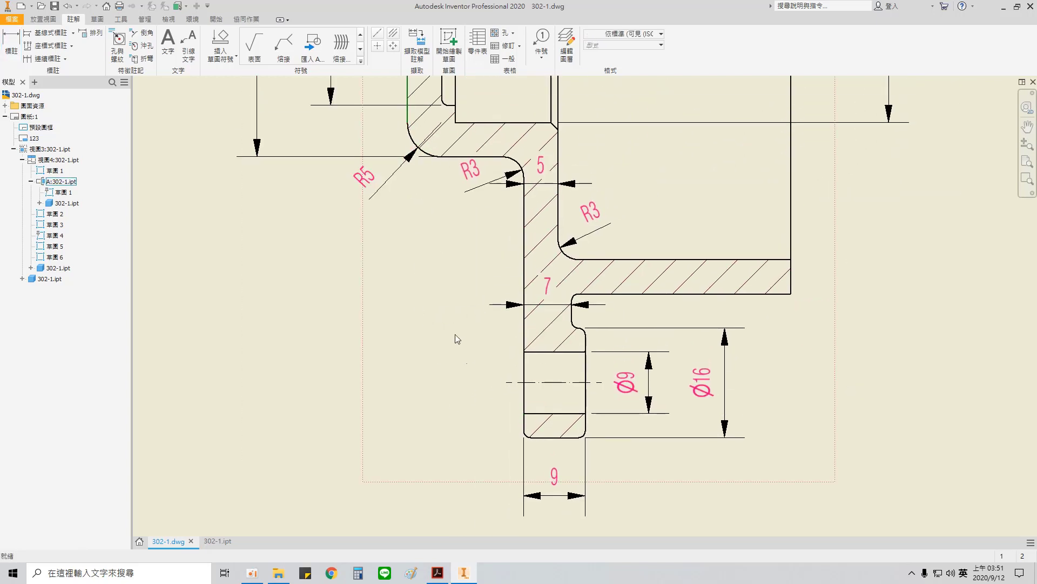
key("d")
left_click(524, 424)
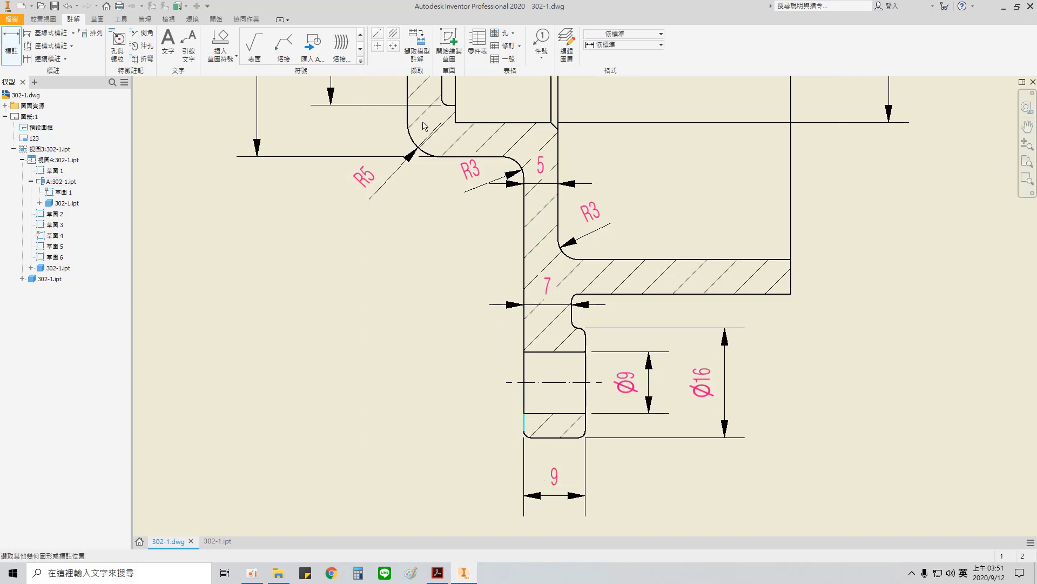
left_click(407, 116)
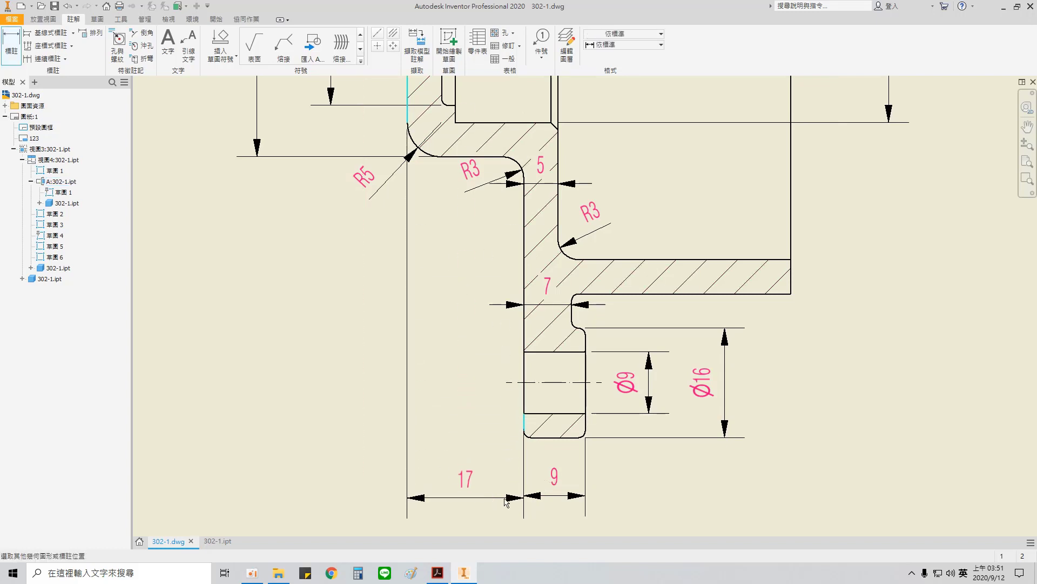
left_click(542, 508)
left_click(493, 497)
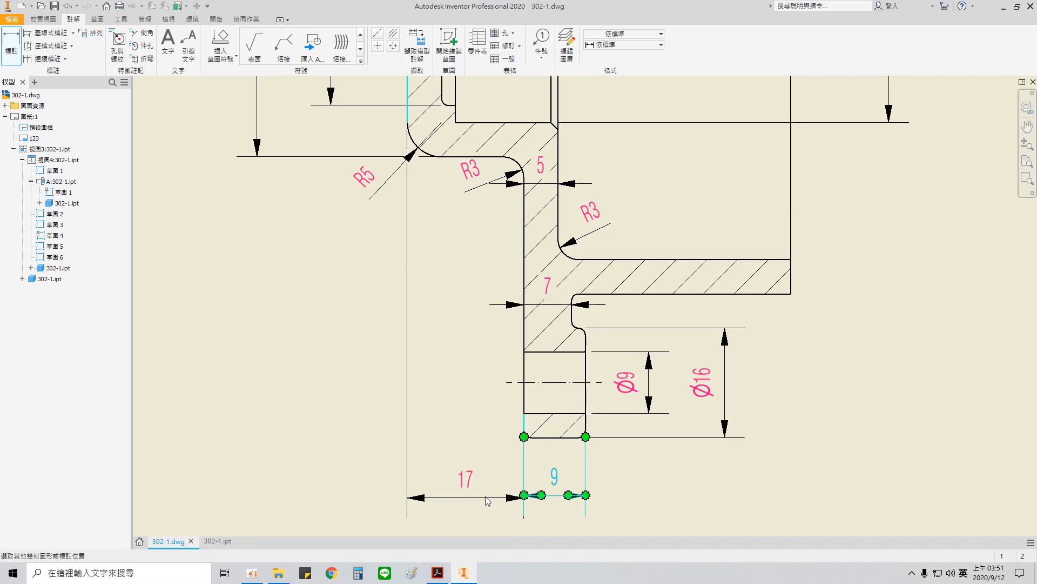
scroll(500, 503, "up", 3)
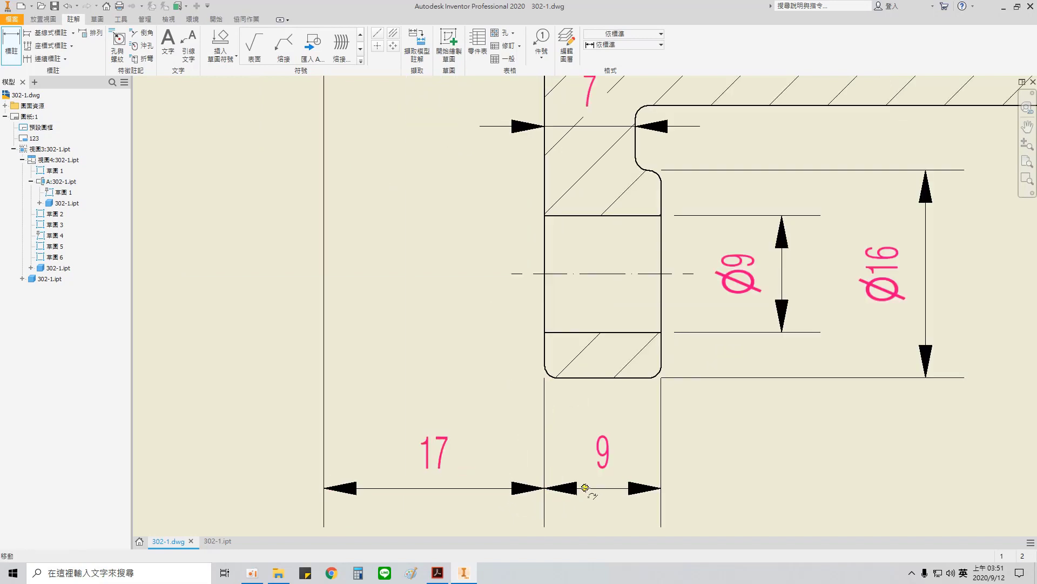
key("Escape")
- Dimension the housing's overall depth from the lower boss's outer face to the open end face, below the other horizontal dimensions
scroll(585, 495, "down", 5)
middle_click_drag(611, 495, 536, 377)
key("d")
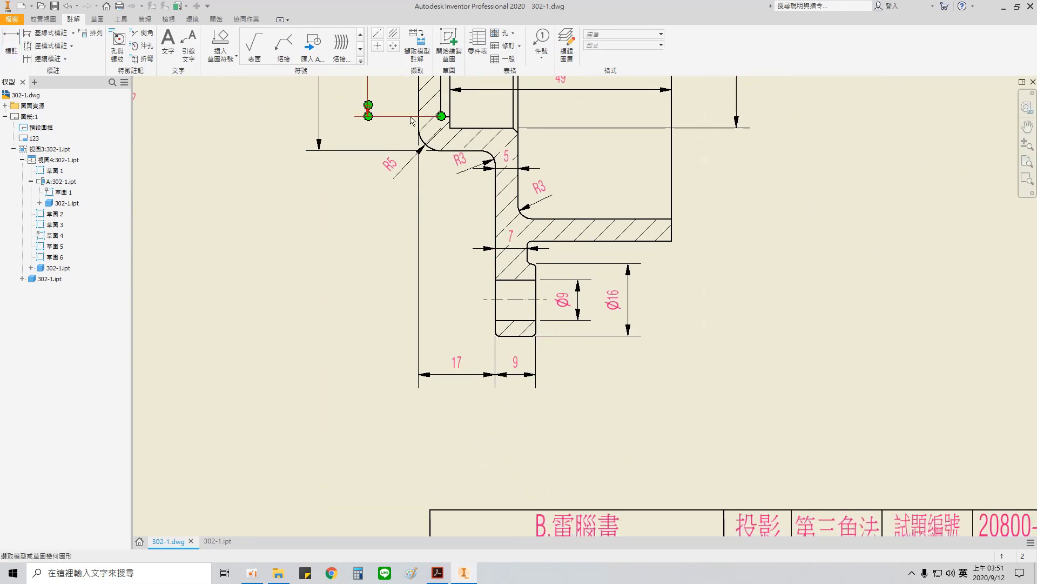
left_click(418, 106)
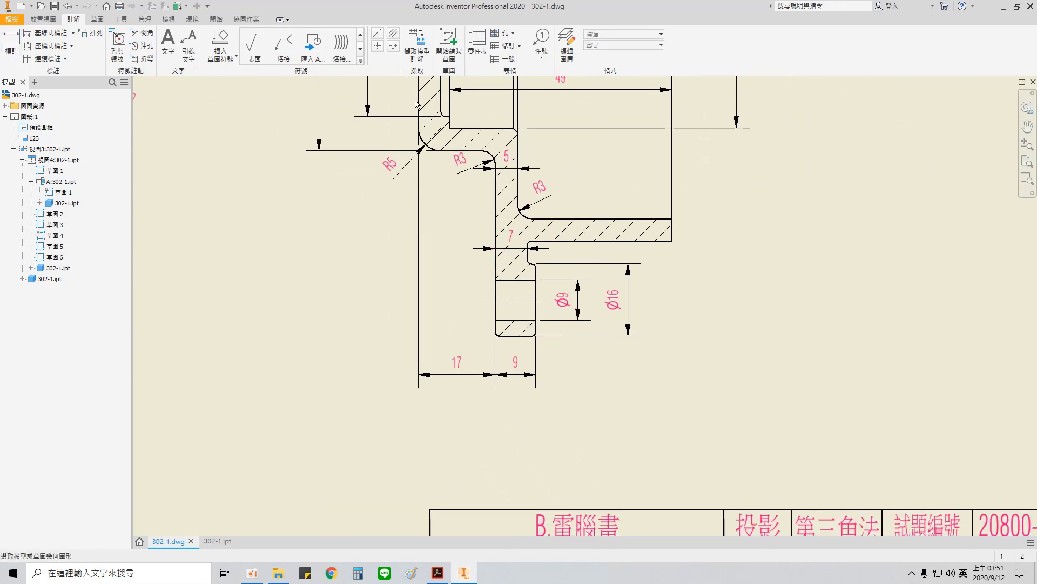
left_click(671, 233)
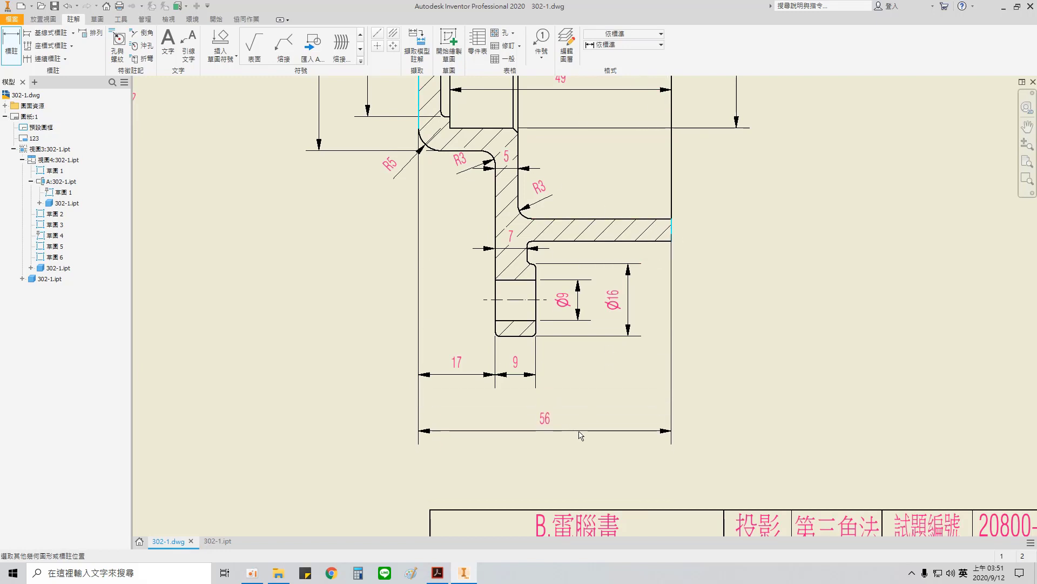
left_click(610, 347)
left_click(471, 431)
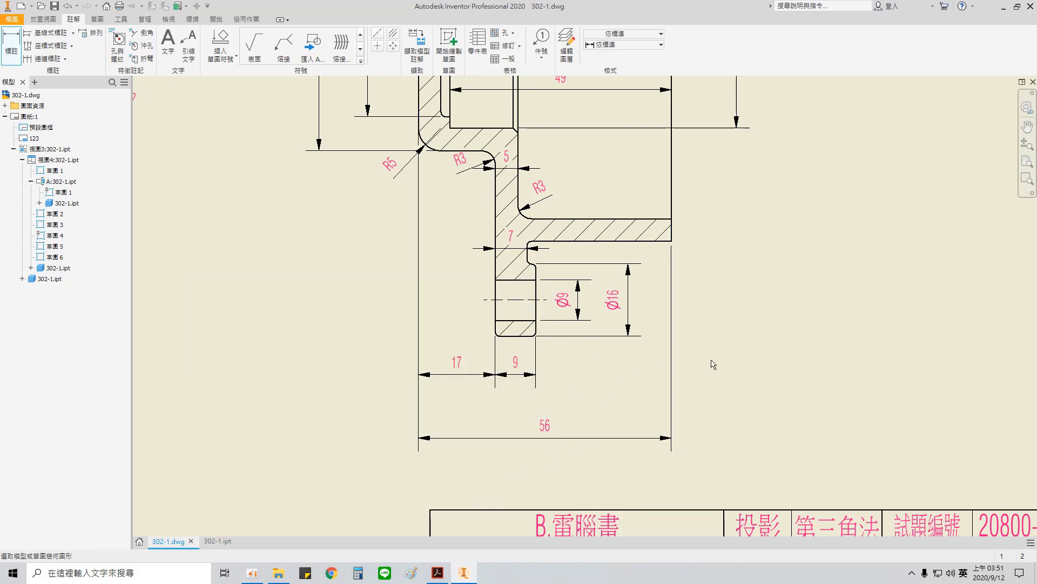
- Place a surface texture symbol on the top face of the threaded M6 boss in the section view
scroll(726, 351, "down", 4)
scroll(616, 394, "up", 4)
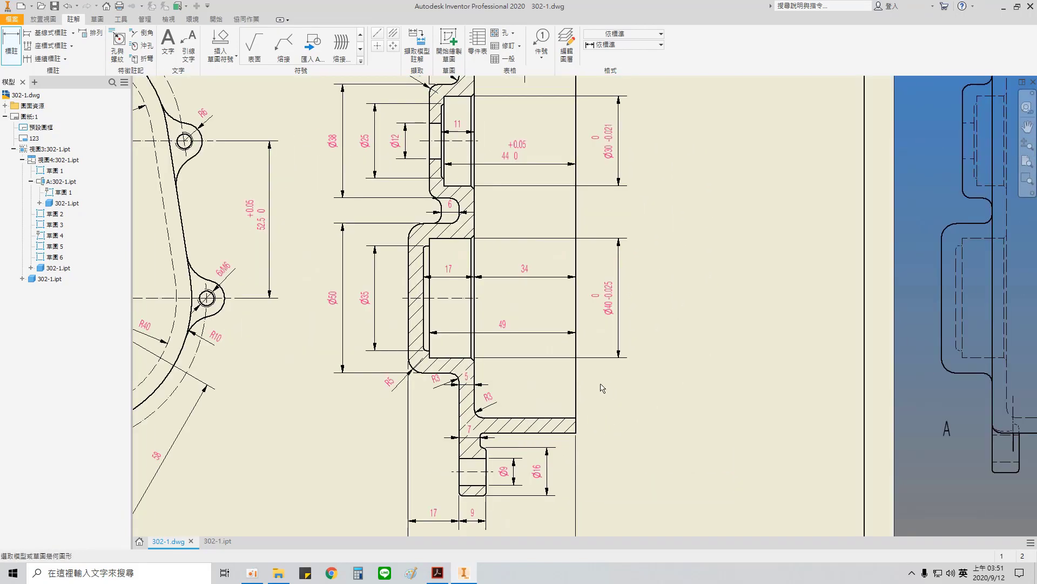
scroll(475, 361, "down", 2)
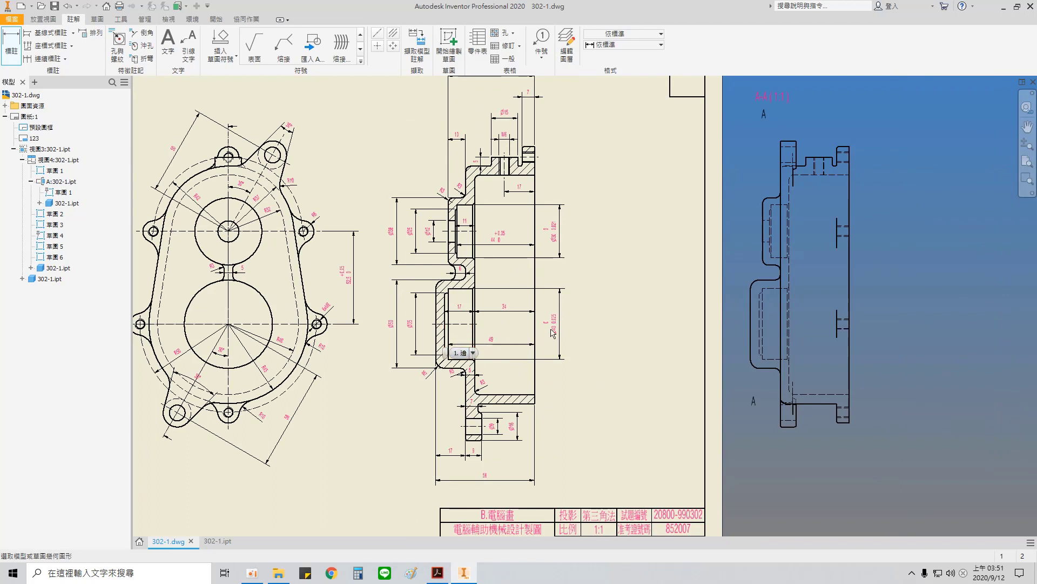
middle_click_drag(619, 316, 532, 356)
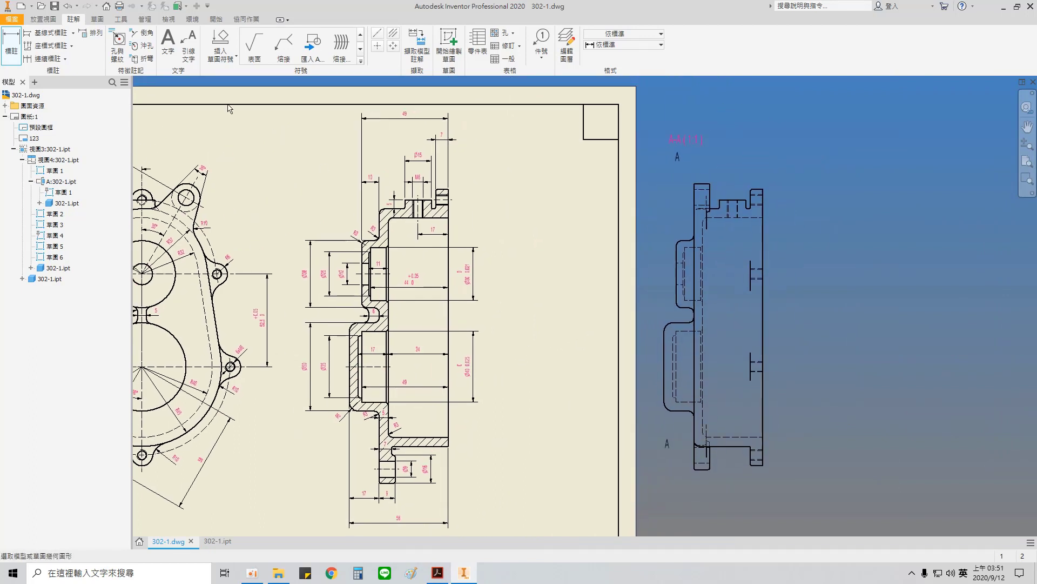
left_click(259, 54)
scroll(367, 140, "up", 5)
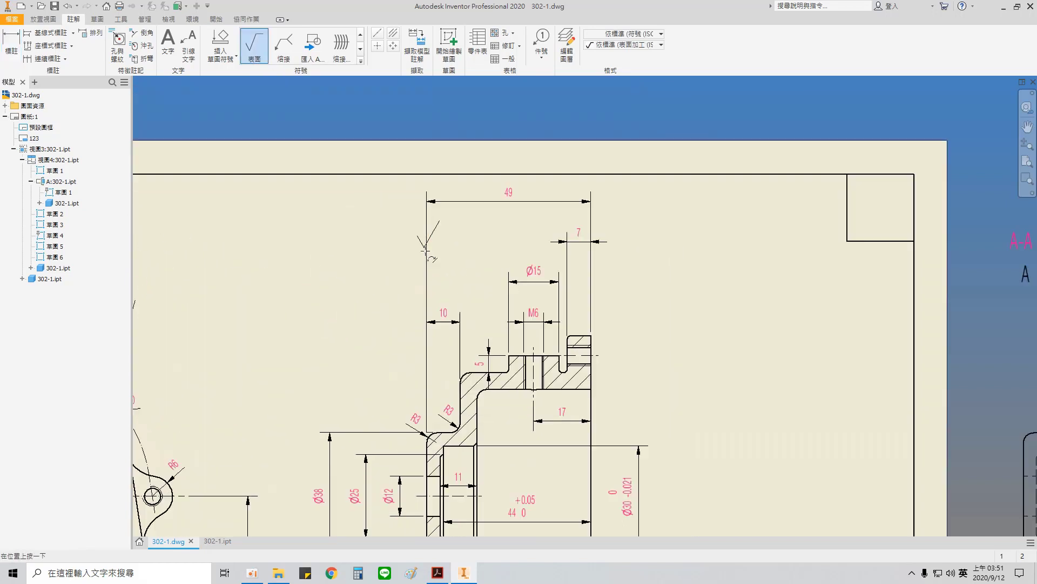
middle_click_drag(521, 390, 578, 363)
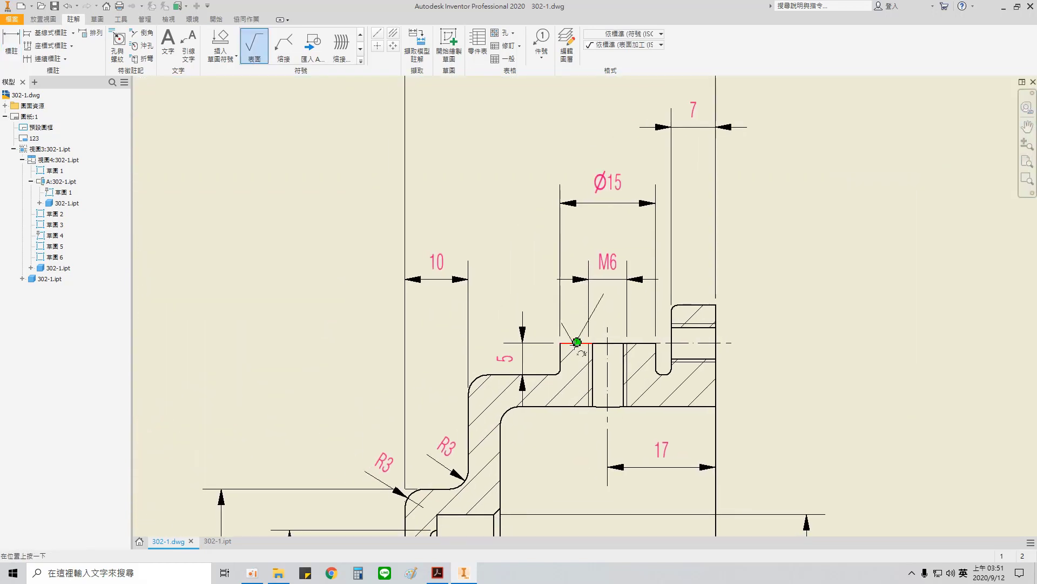
double_click(577, 342)
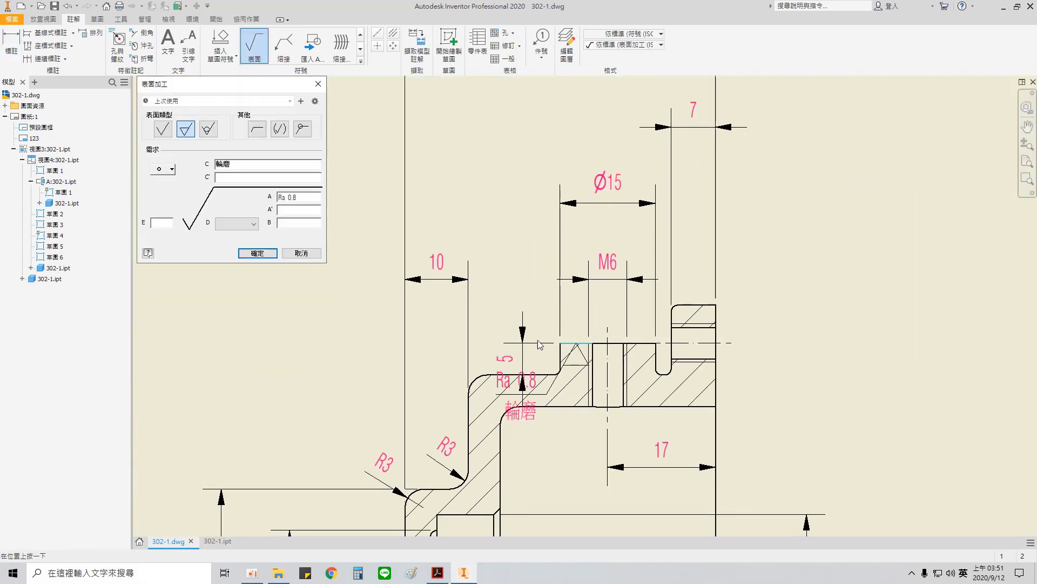
- Set the symbol's roughness to Ra 12.5, clear its production method, and move it outside the view along an extension of the boss face
double_click(291, 196)
type("12.5")
key("BackSpace")
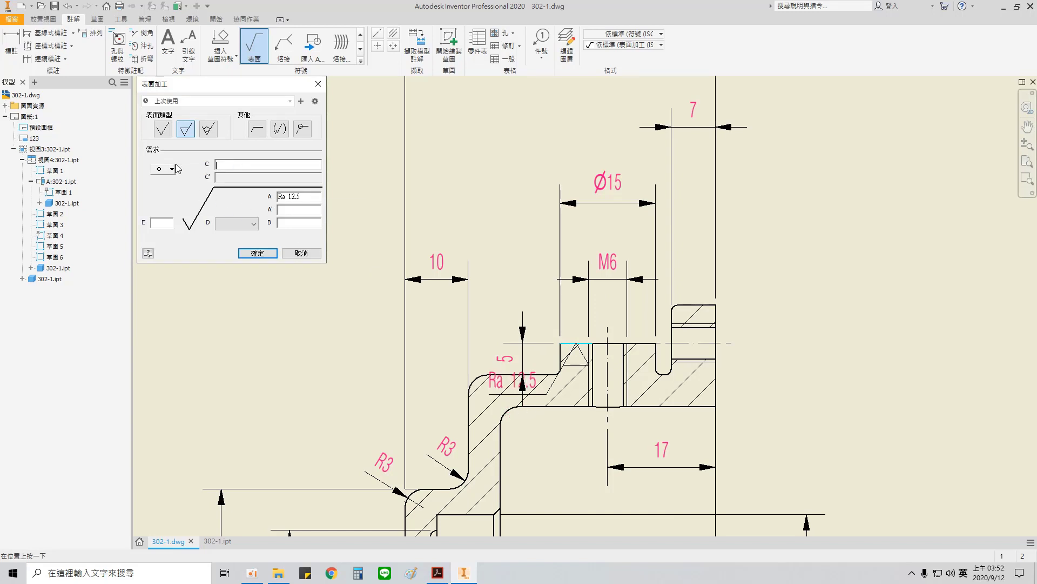
left_click(258, 253)
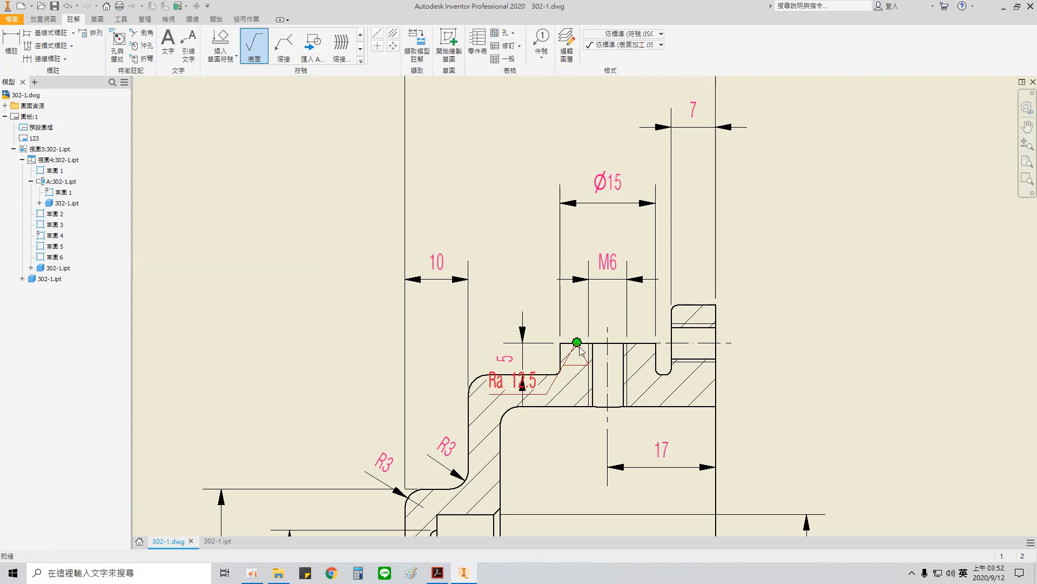
left_click_drag(578, 346, 281, 342)
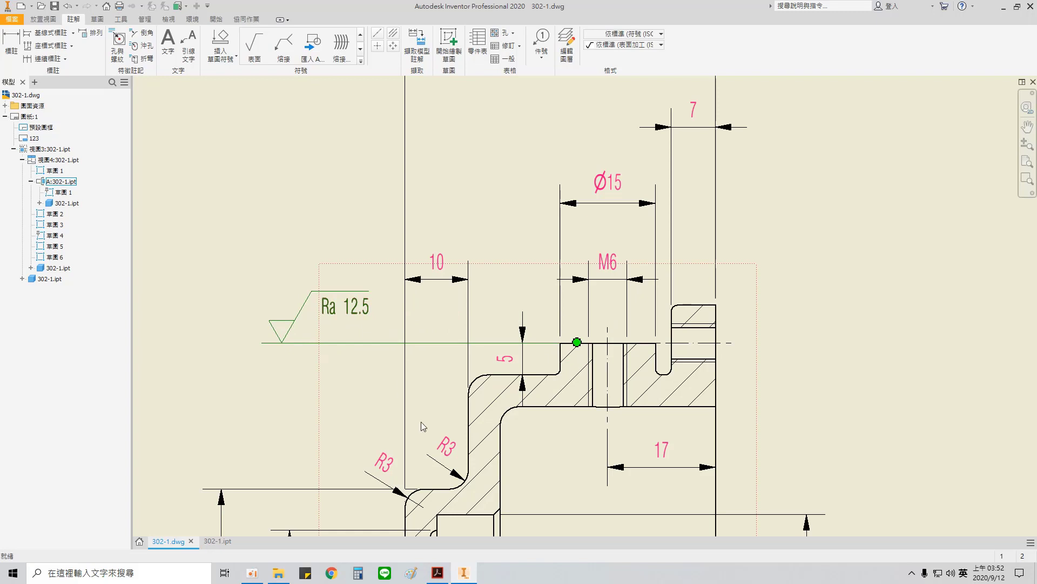
- Add a surface texture symbol of Ra 12.5 with a leader to the lower extension line of the Ø12 hole's dimension
middle_click_drag(342, 357, 431, 270)
middle_click_drag(443, 388, 365, 177)
left_click(252, 46)
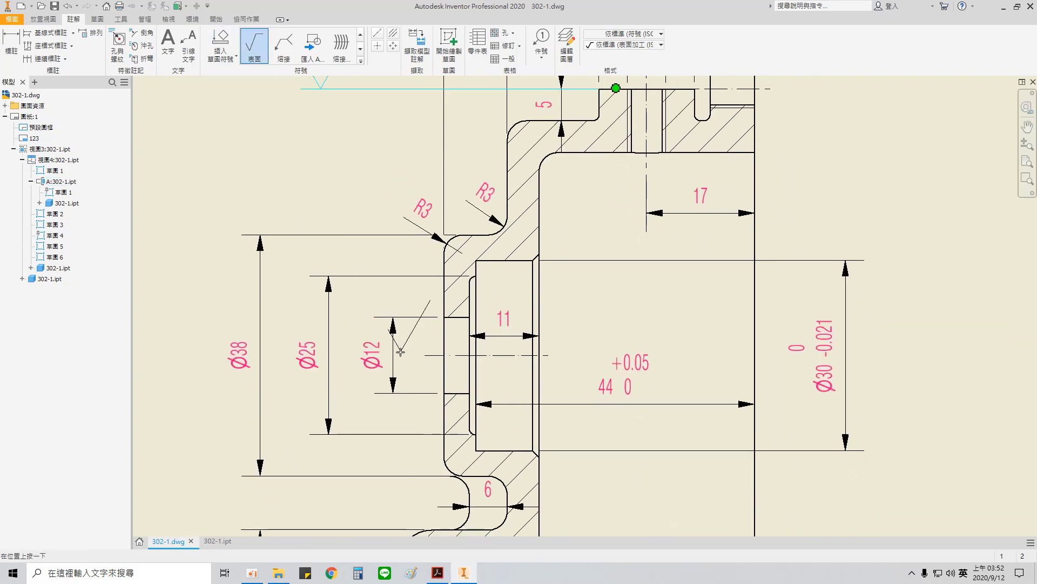
left_click(423, 391)
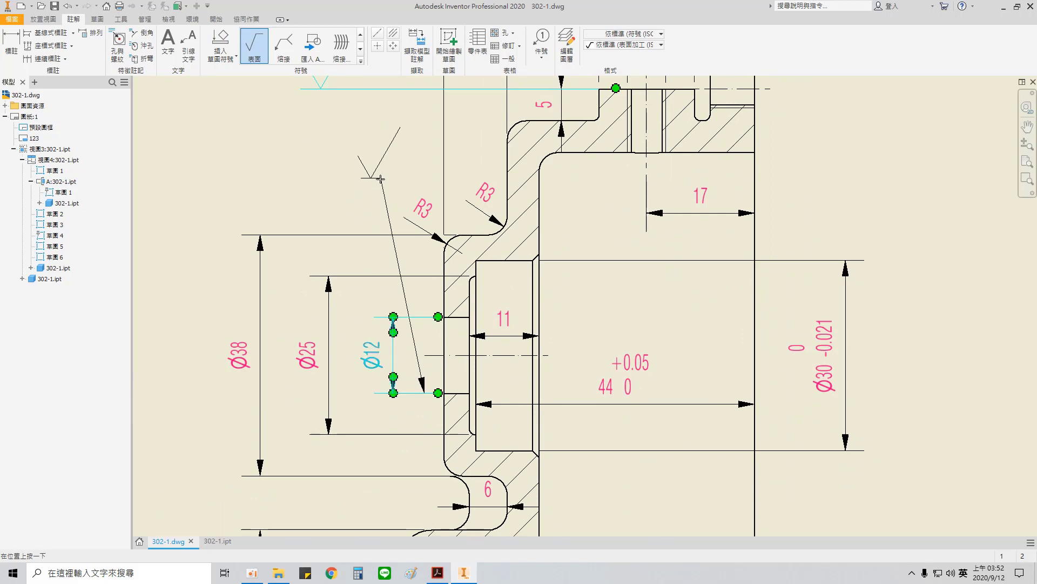
left_click(381, 178)
double_click(333, 178)
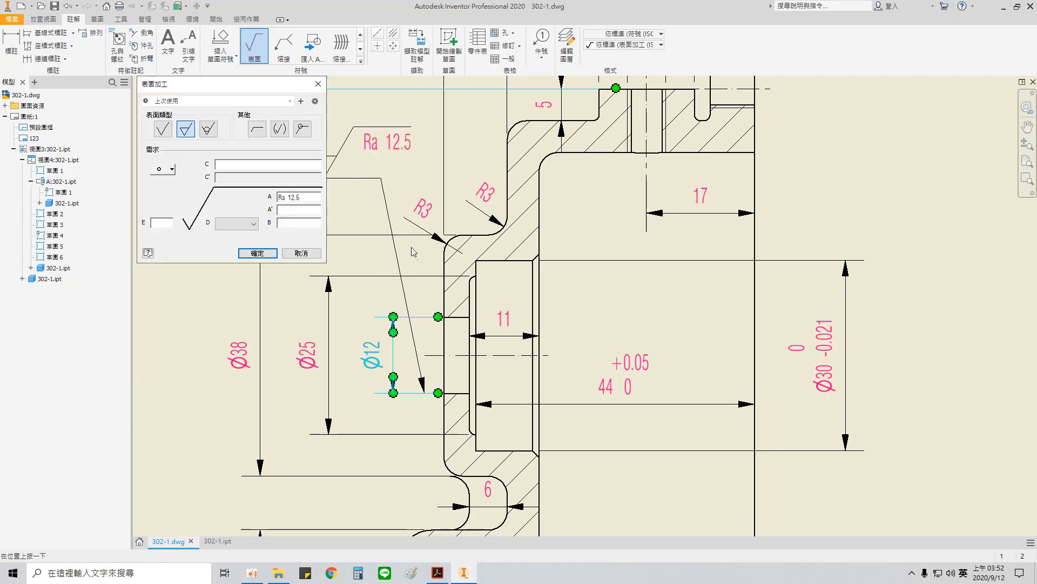
key("Return")
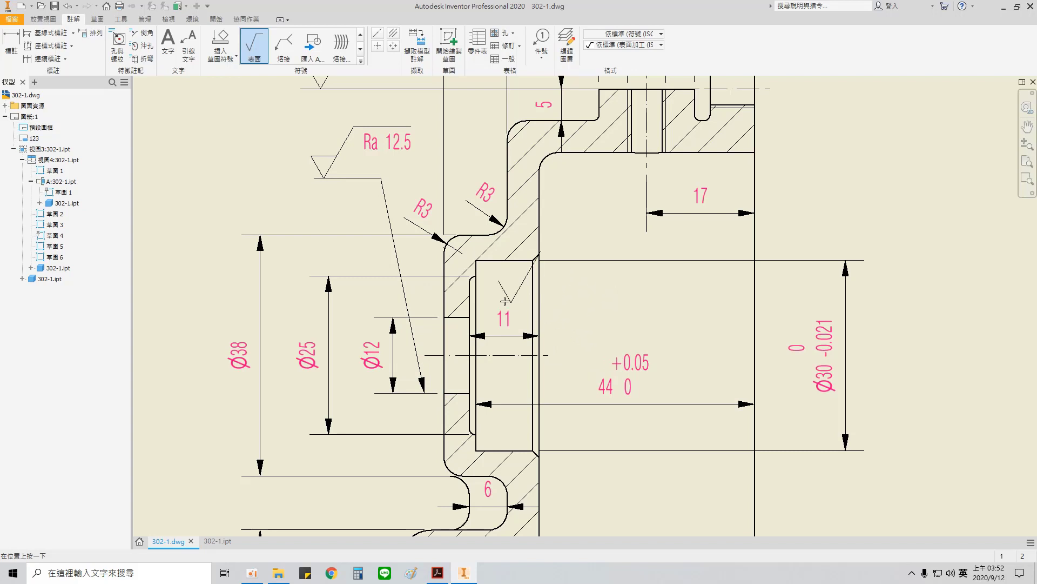
- Add a surface texture symbol of Ra 3.2 with a leader to the shoulder face at the Ø30 bore's inner end
scroll(483, 281, "up", 2)
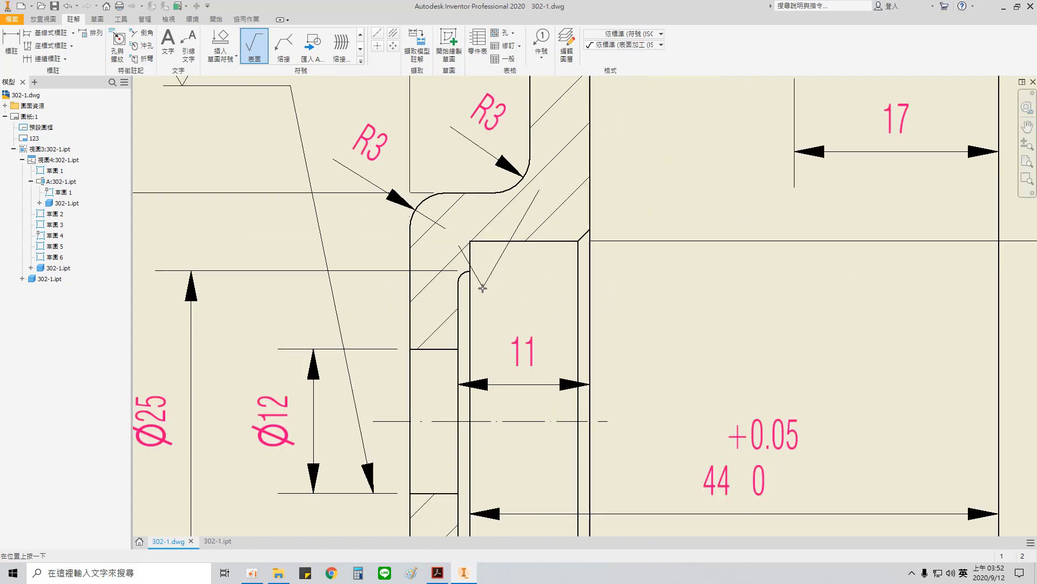
left_click(470, 263)
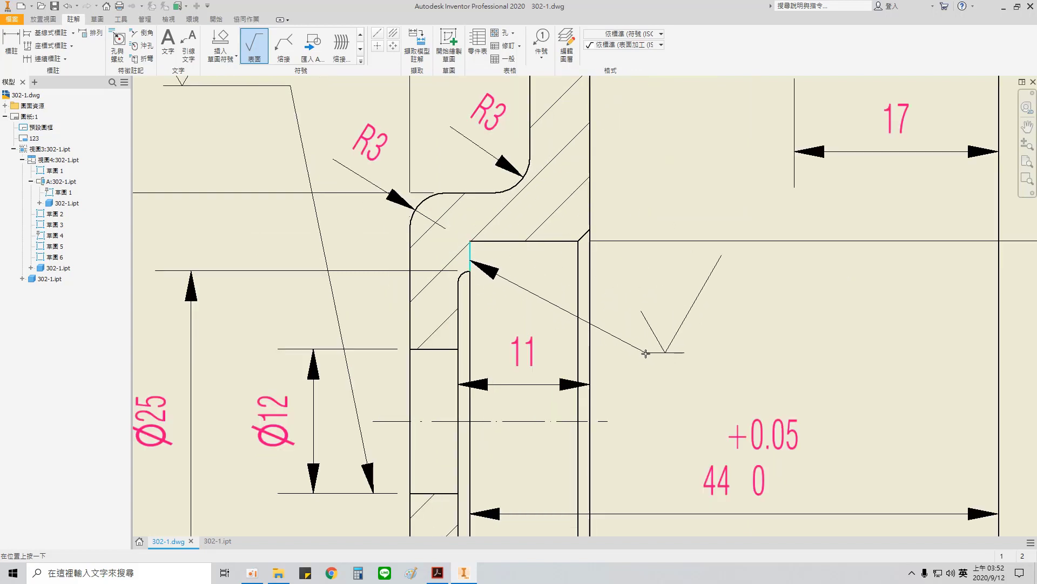
double_click(647, 355)
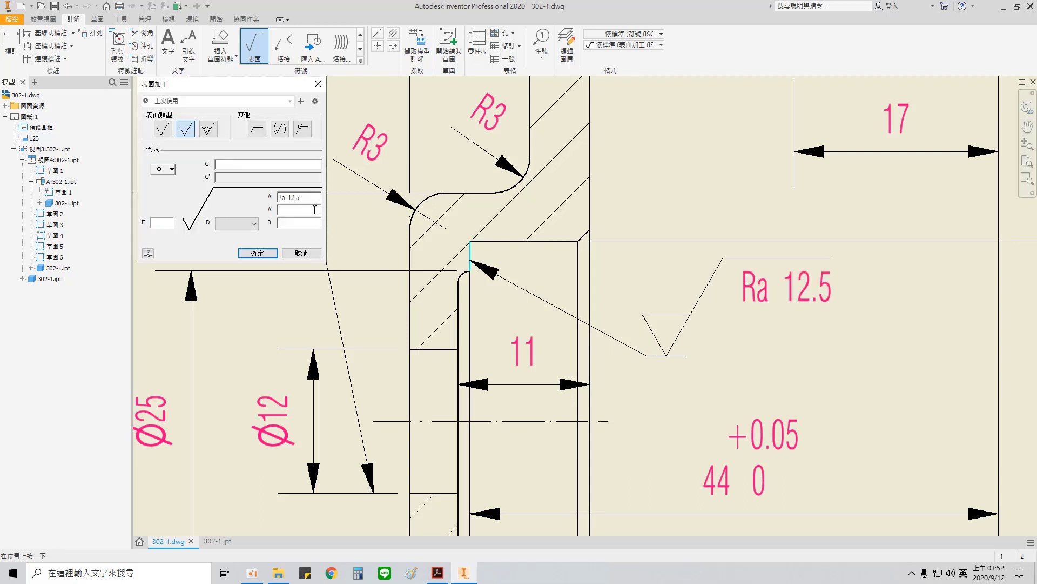
type("3.2")
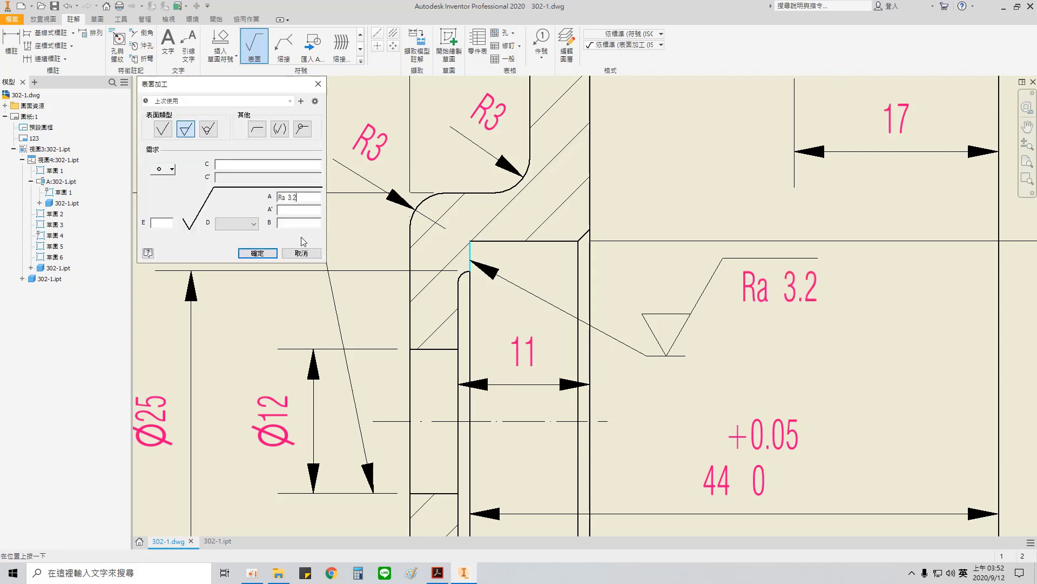
left_click(270, 254)
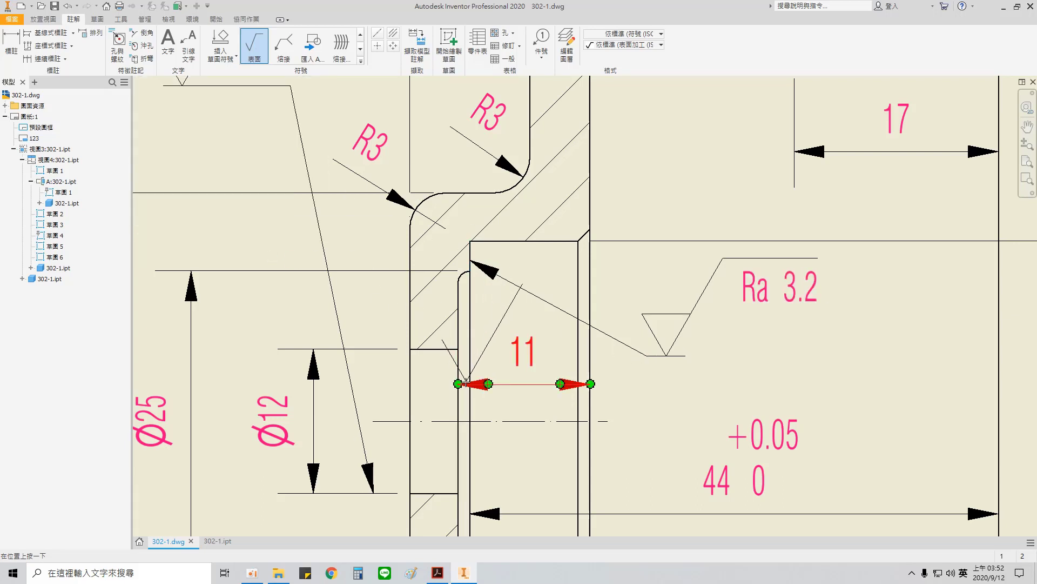
- Add a surface texture symbol of Ra 3.2 with a leader to the shoulder face at the Ø40 bore's inner end
middle_click_drag(468, 375, 403, 144)
middle_click_drag(483, 419, 485, 152)
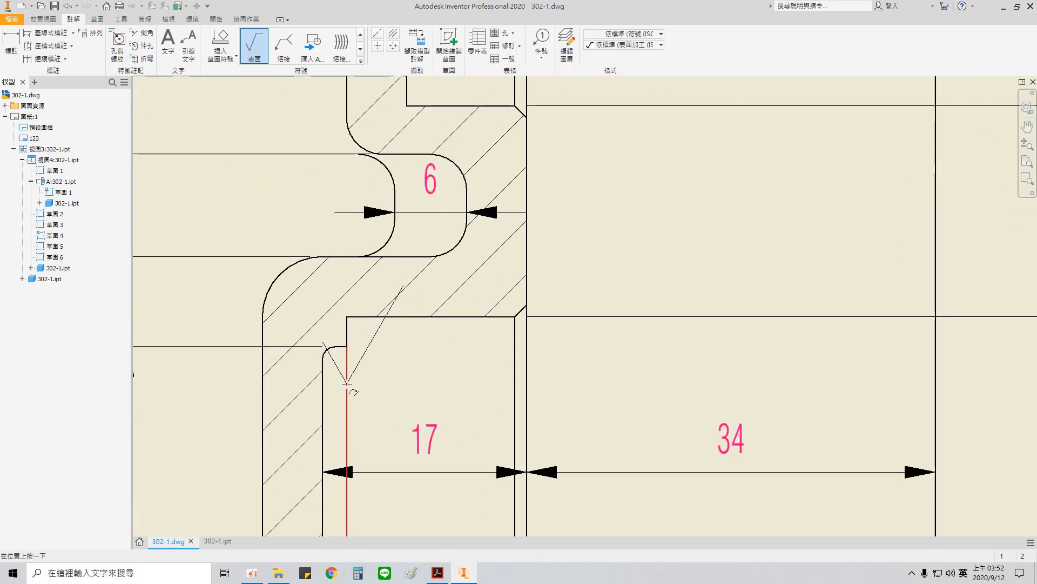
left_click(347, 384)
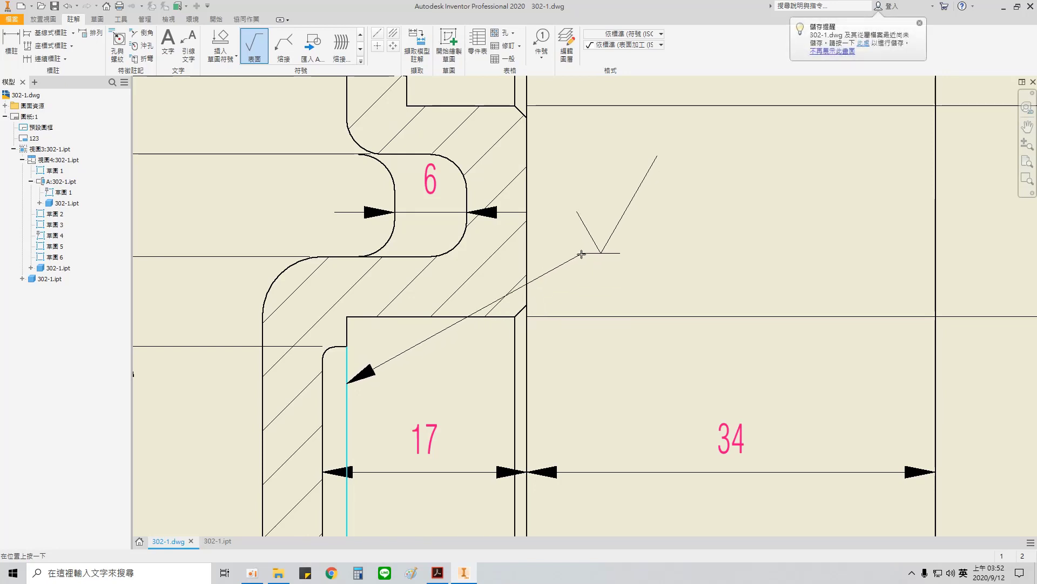
double_click(570, 245)
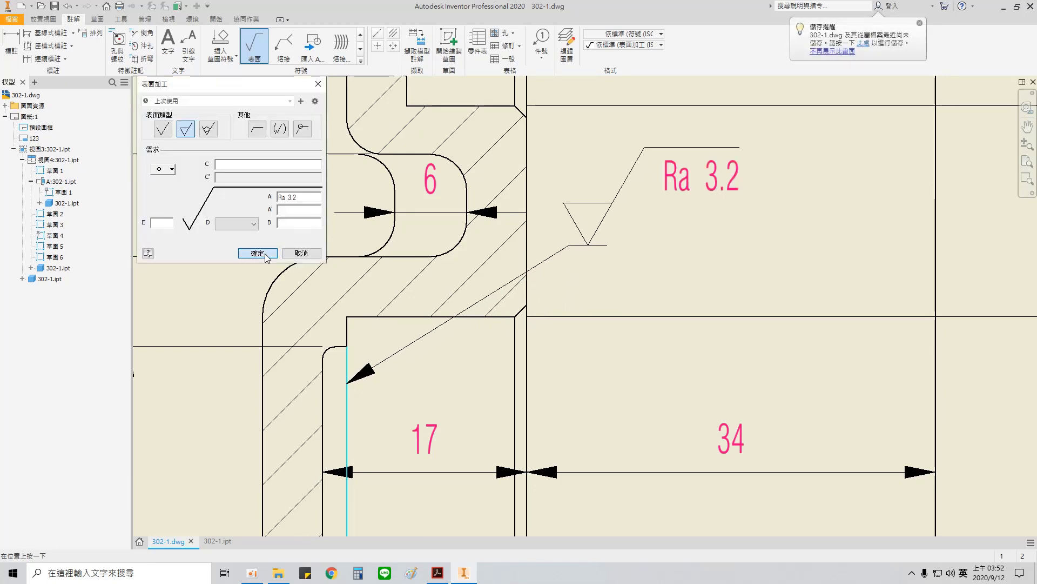
left_click(257, 252)
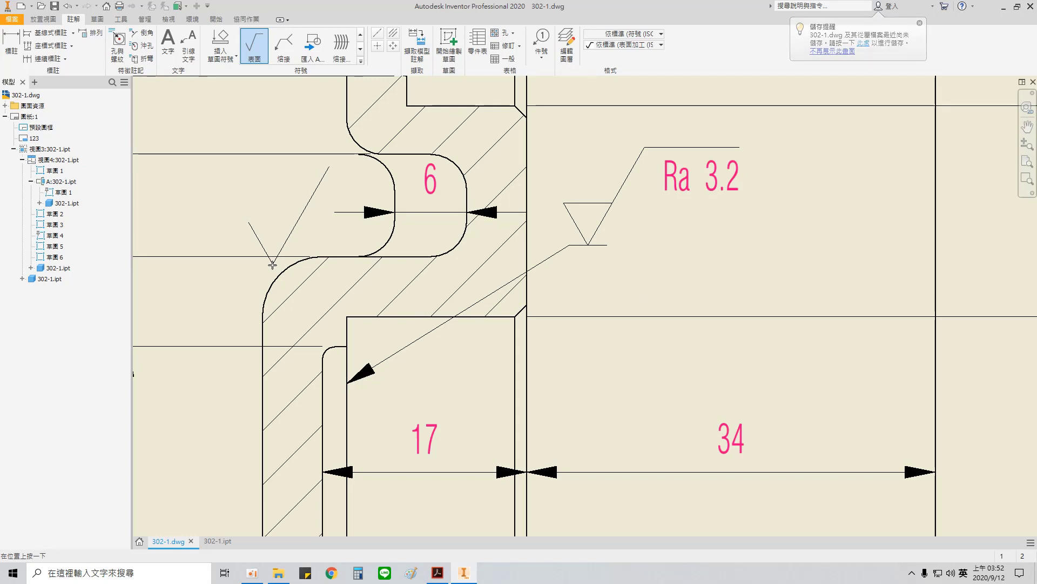
- Place a feature control frame with a bent leader at the lower arrow of the Ø30 bore's dimension
scroll(439, 238, "down", 5)
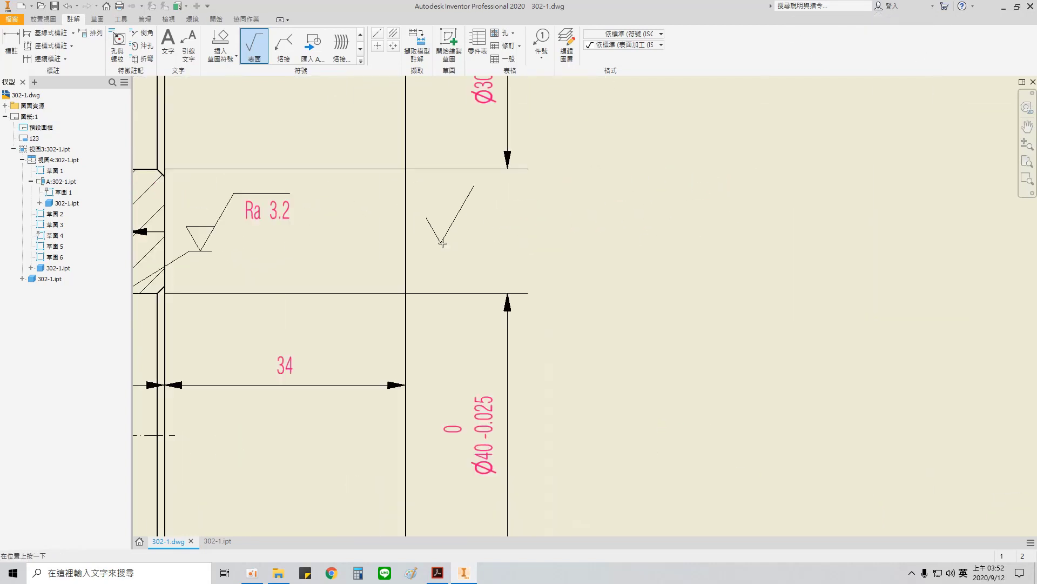
left_click(361, 36)
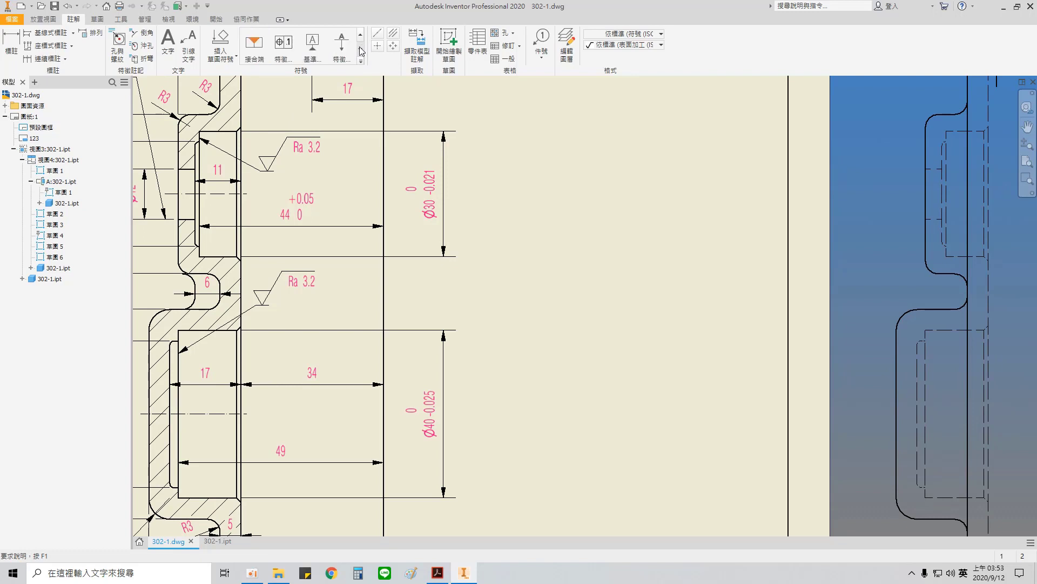
left_click(288, 54)
scroll(452, 267, "up", 5)
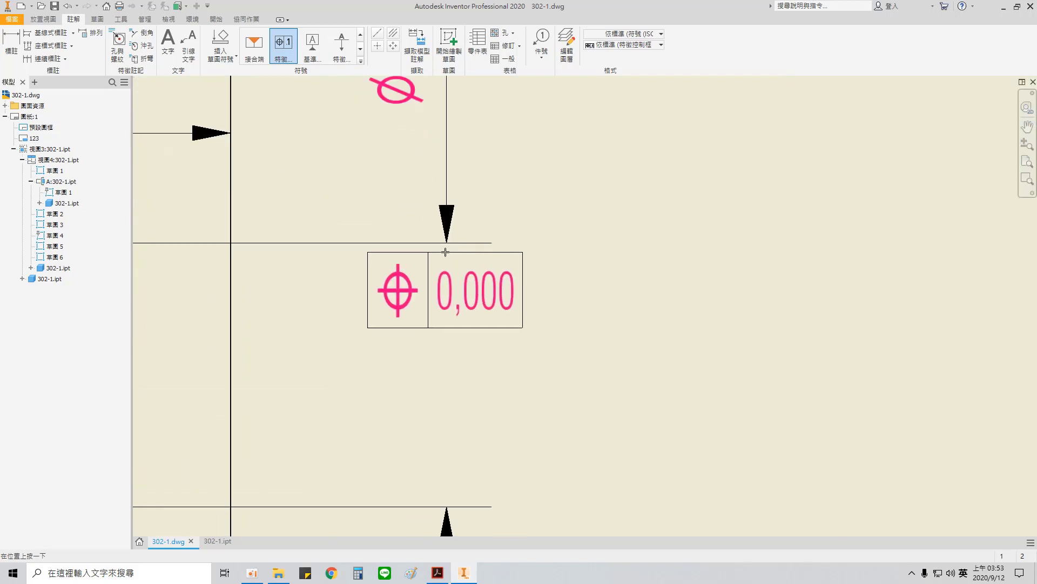
left_click(444, 273)
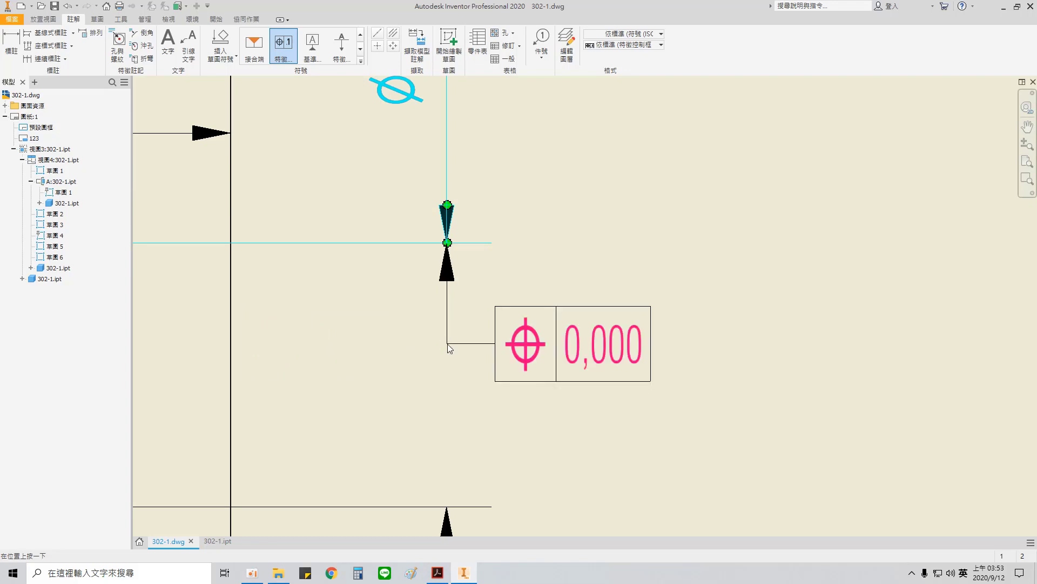
key("Return")
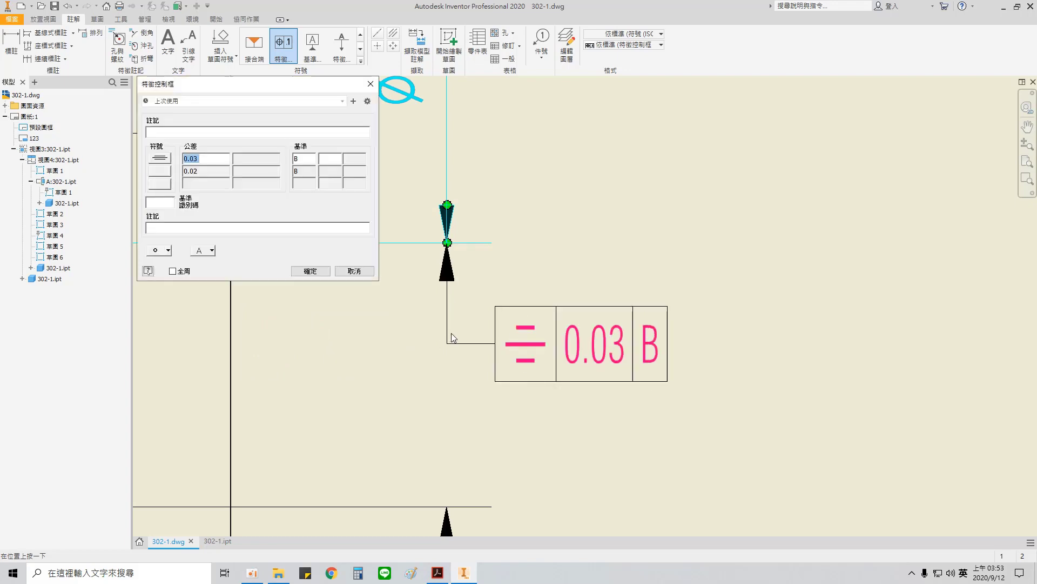
- Set the frame to a perpendicularity tolerance of Ø0.01 relative to datum A
left_click(160, 160)
left_click(162, 231)
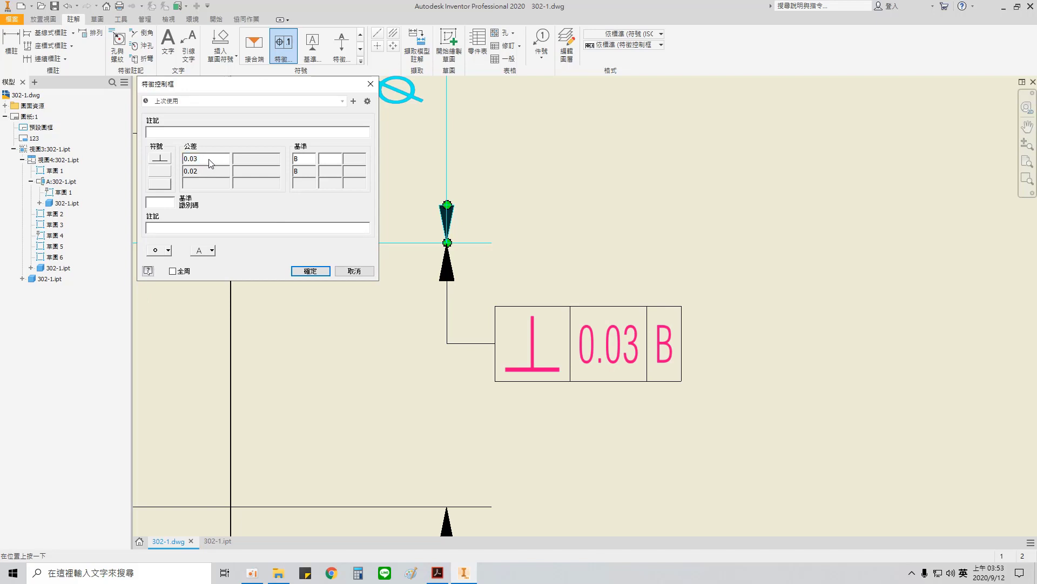
left_click(167, 250)
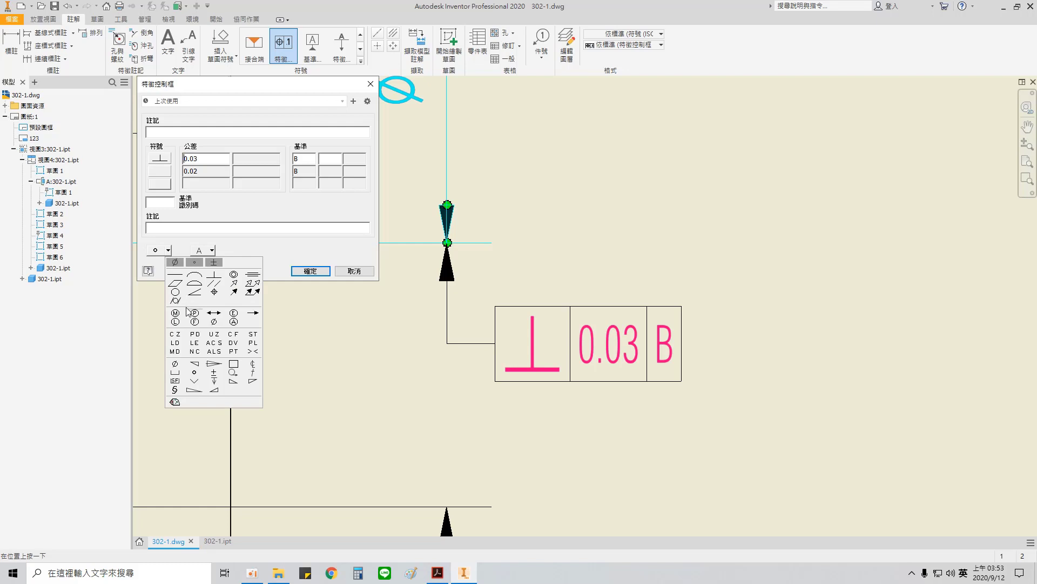
left_click(175, 365)
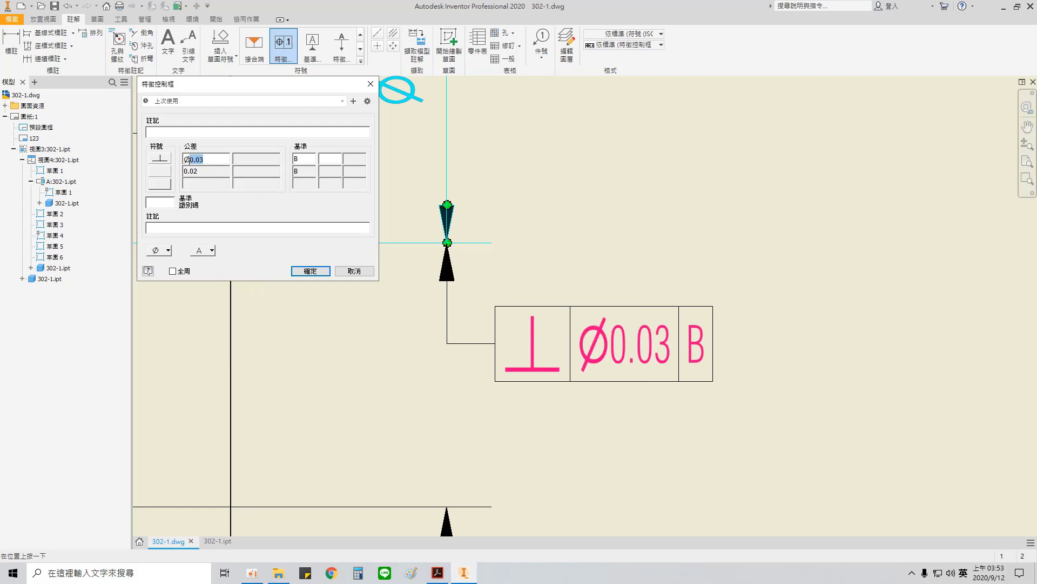
type("0.01")
left_click(323, 274)
- Add a perpendicularity frame of Ø0.01 to datum A at the lower arrow of the Ø40 bore's dimension
scroll(535, 248, "down", 1)
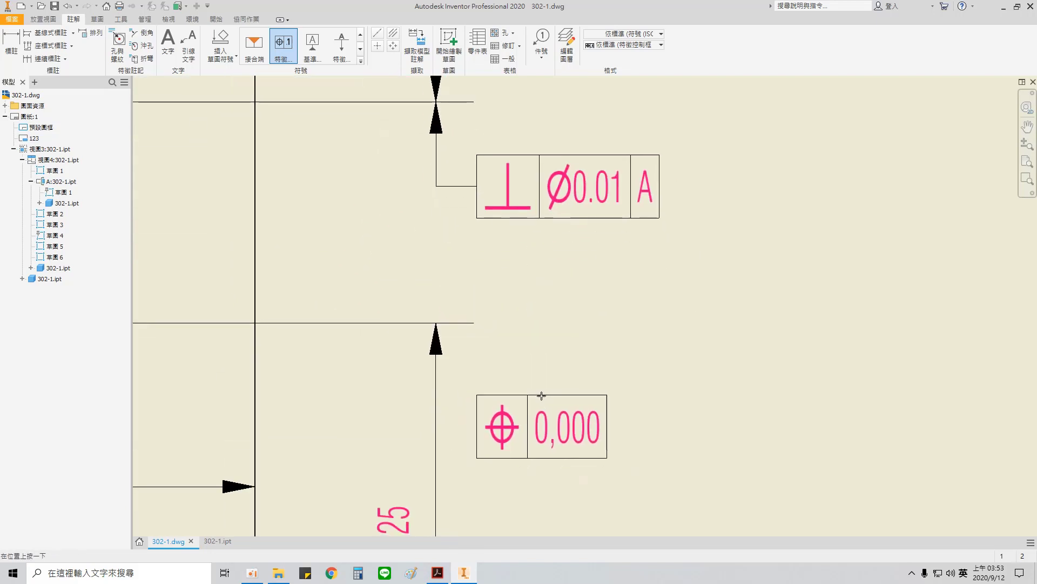
mouse_move(542, 395)
middle_mouse_down()
mouse_move(551, 378)
mouse_move(549, 259)
middle_mouse_up()
middle_click_drag(491, 381, 530, 180)
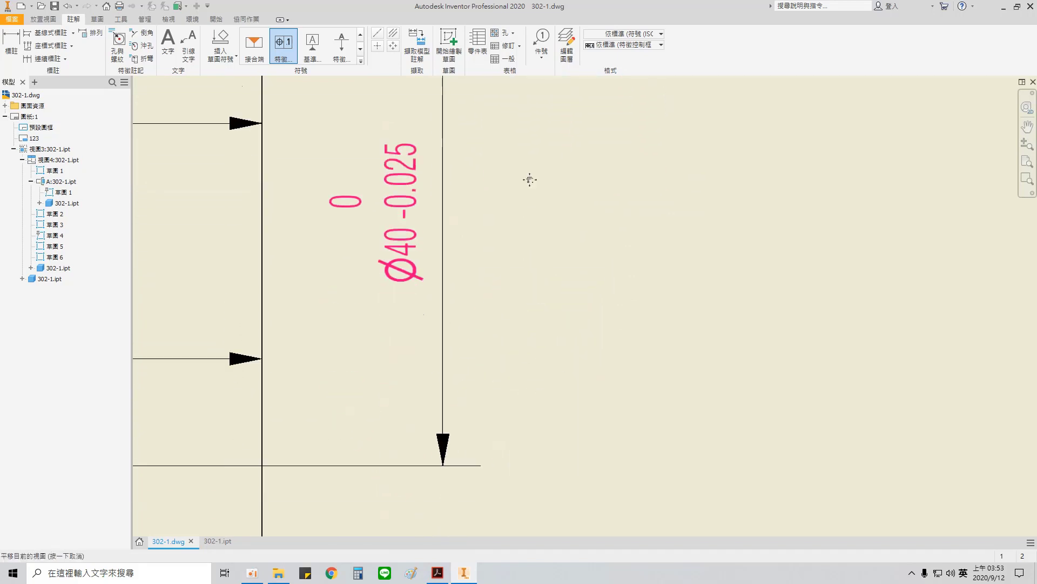
left_click(449, 392)
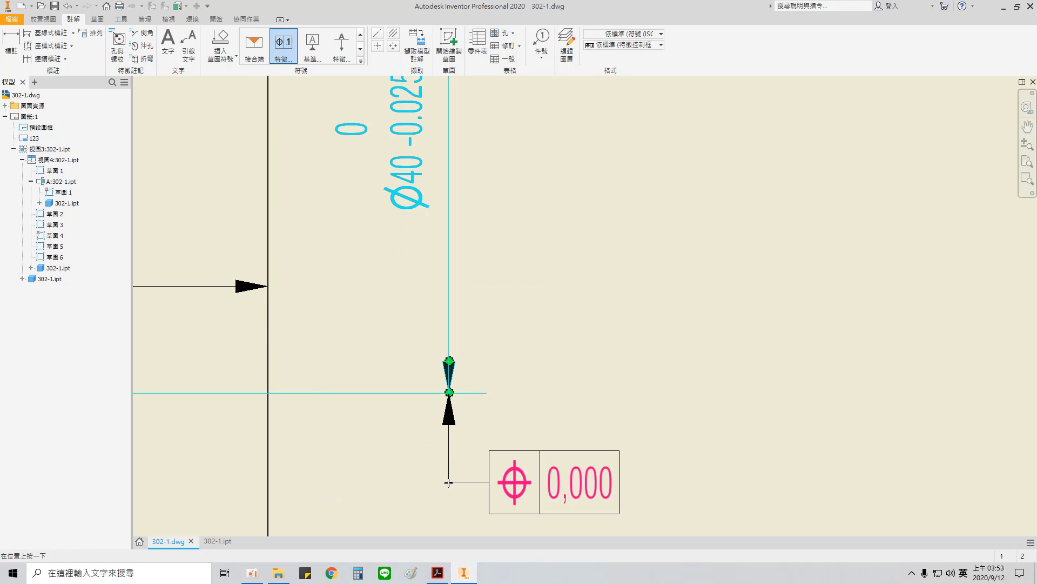
double_click(449, 482)
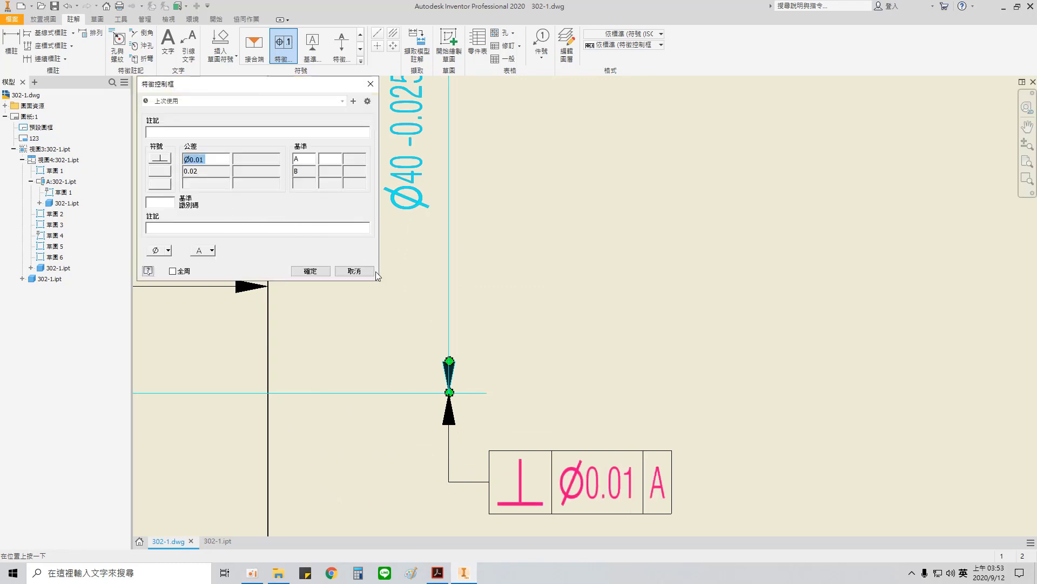
left_click(322, 274)
- Add a flatness frame with tolerance 0.01 and a leader to the open end face's extension line, below the section view
scroll(488, 343, "down", 3)
middle_click_drag(562, 378, 547, 258)
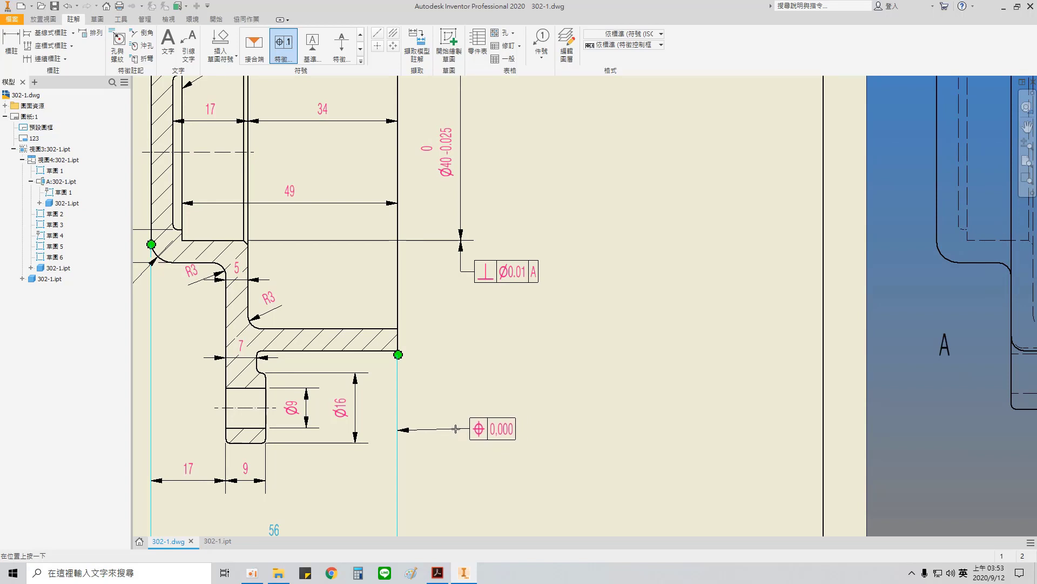
left_click(456, 430)
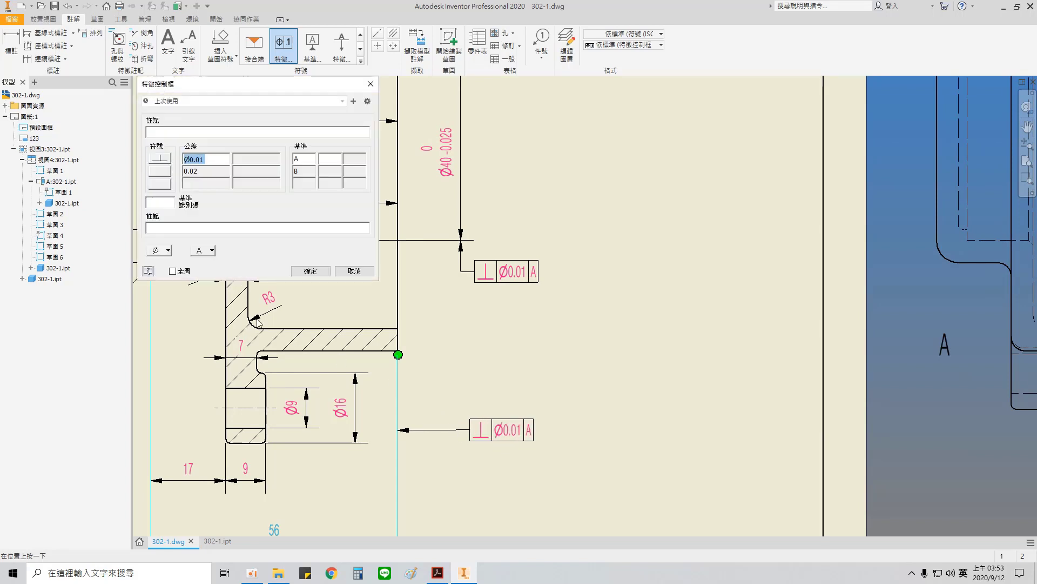
left_click(170, 170)
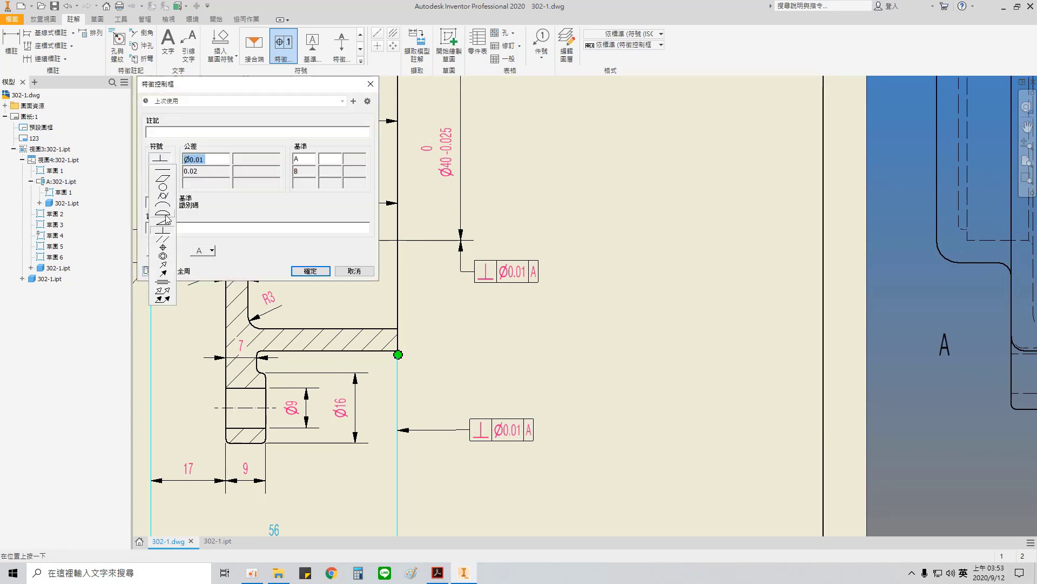
left_click(163, 178)
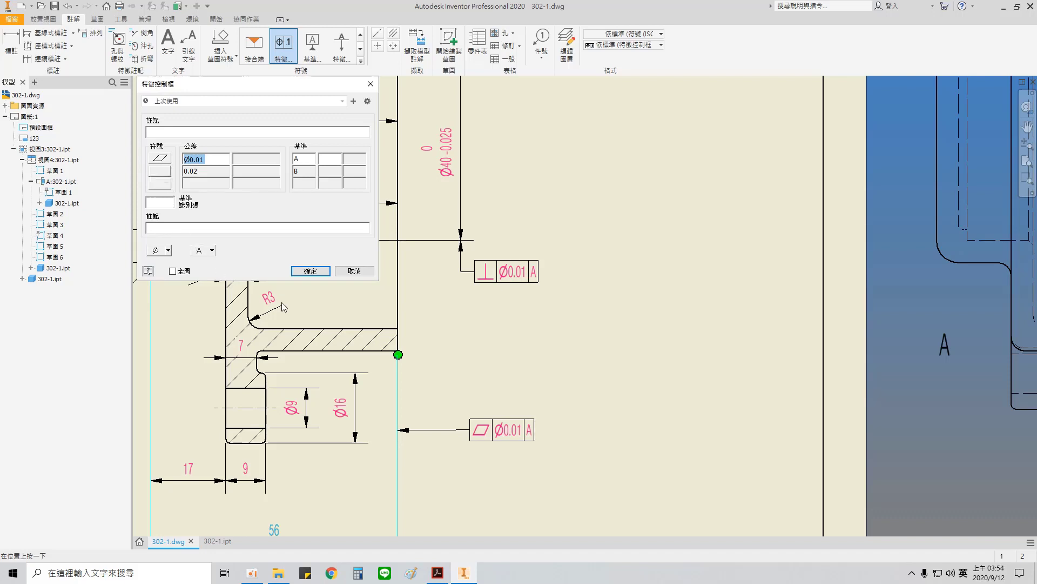
key("BackSpace")
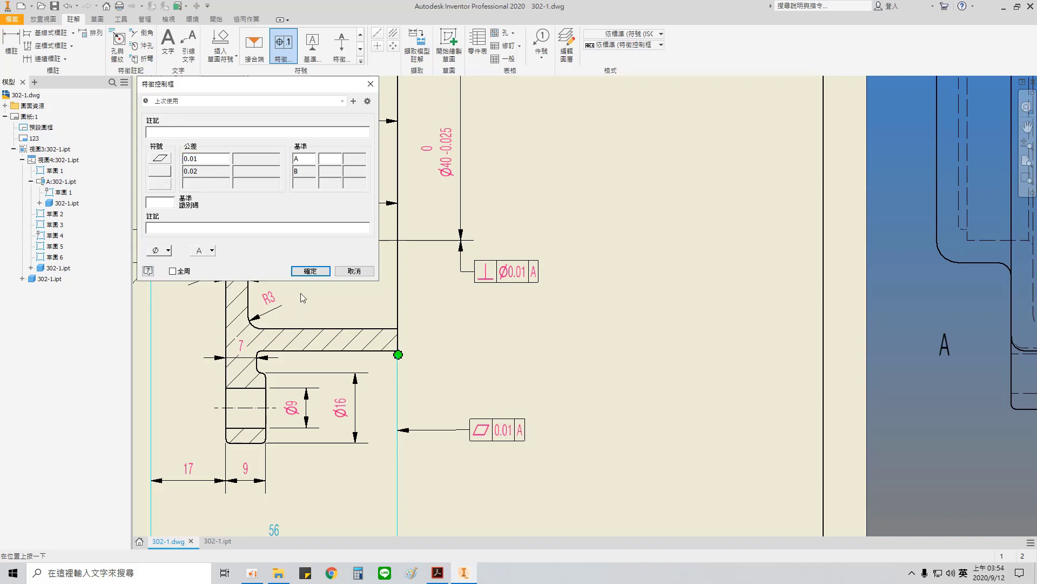
left_click(310, 270)
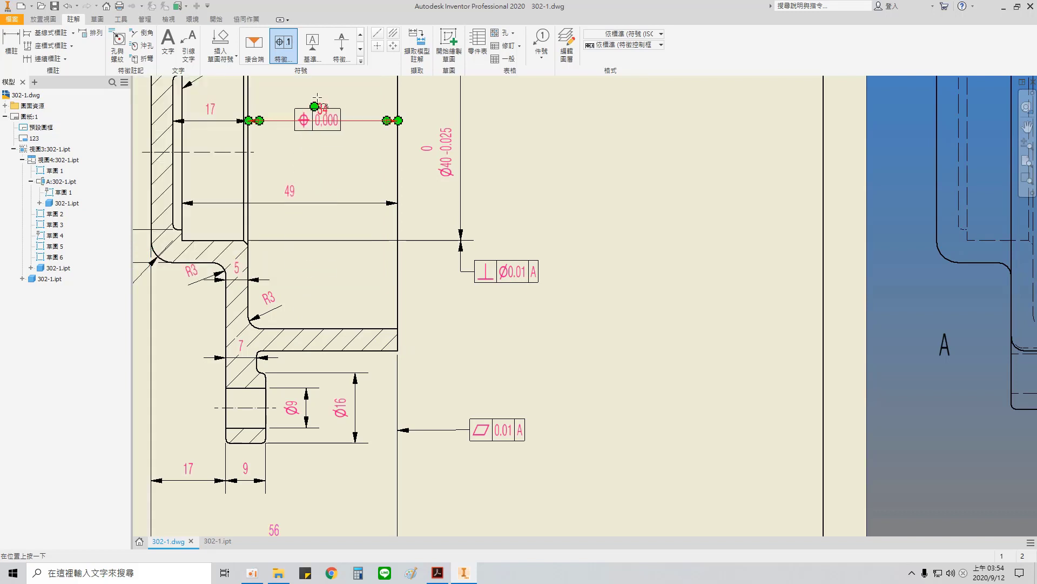
- Attach a datum identifier A with a bent leader to the underside of the flatness frame
left_click(312, 46)
scroll(499, 458, "down", 4)
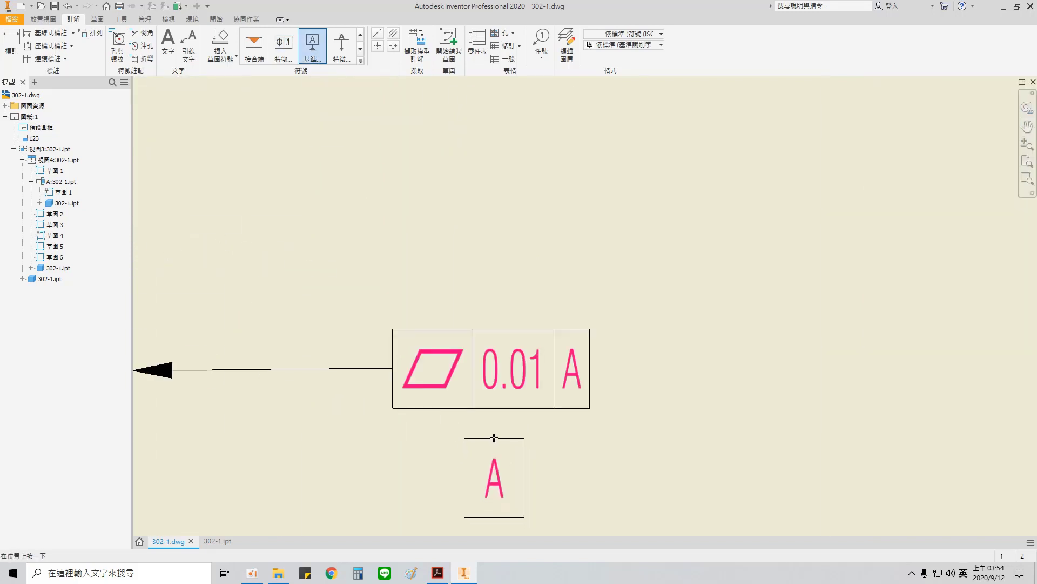
left_click(435, 409)
middle_click_drag(439, 468, 436, 348)
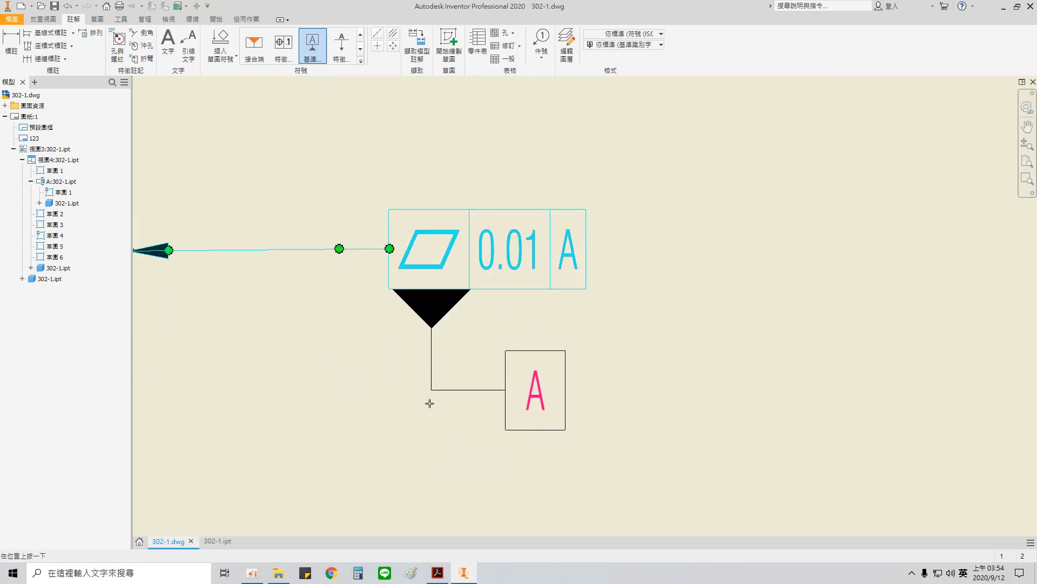
left_click(444, 355)
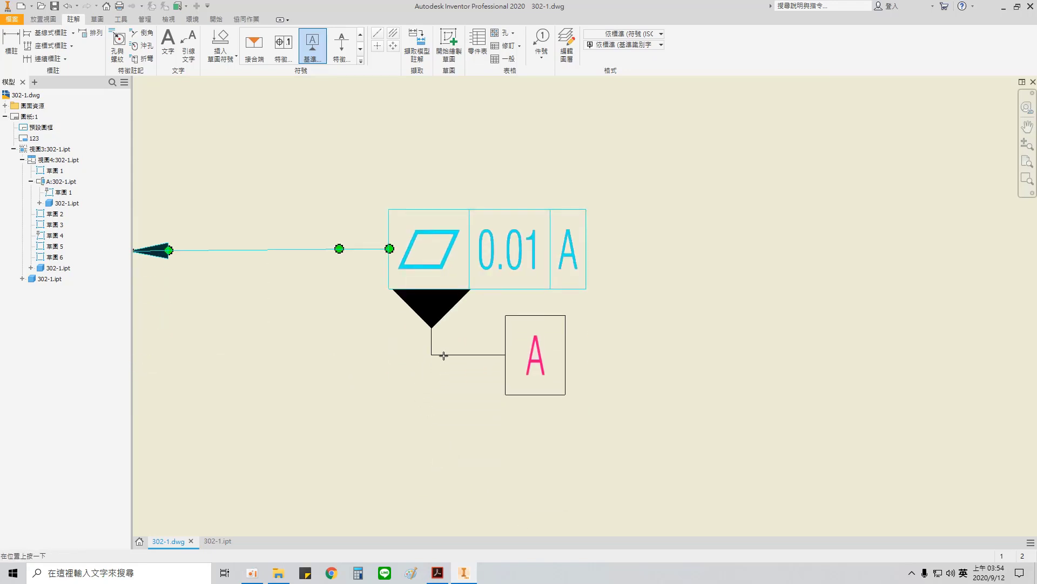
left_click(865, 455)
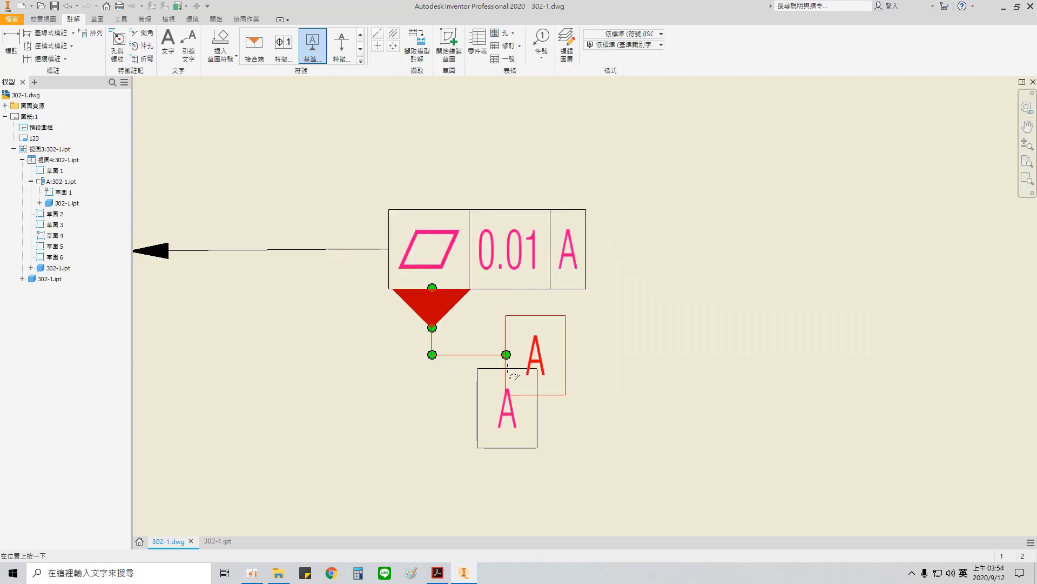
- Straighten the datum A identifier's leader so its box hangs directly below the flatness frame
key("Escape")
left_click_drag(432, 355, 443, 373)
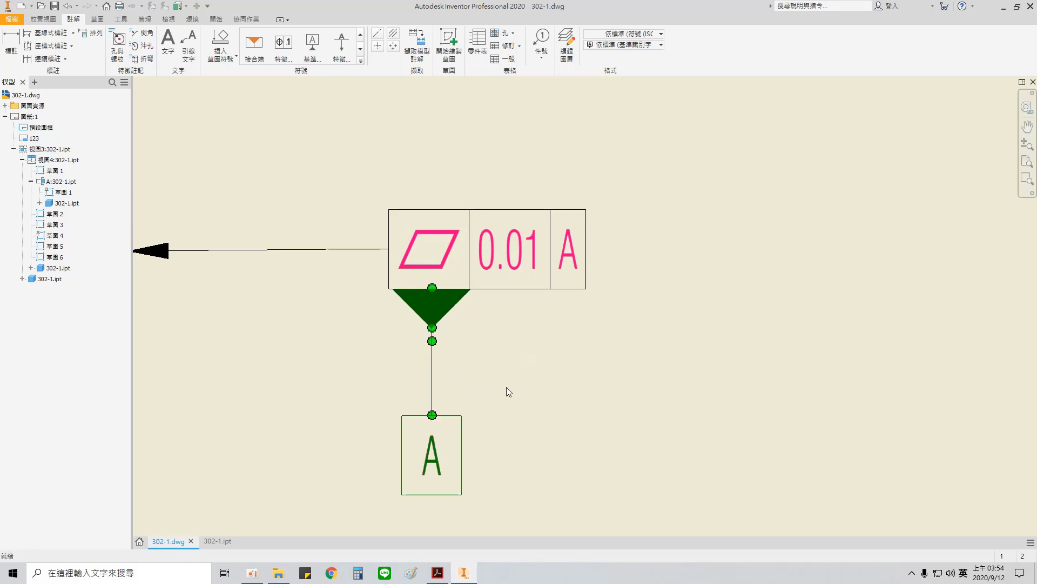
scroll(506, 395, "down", 5)
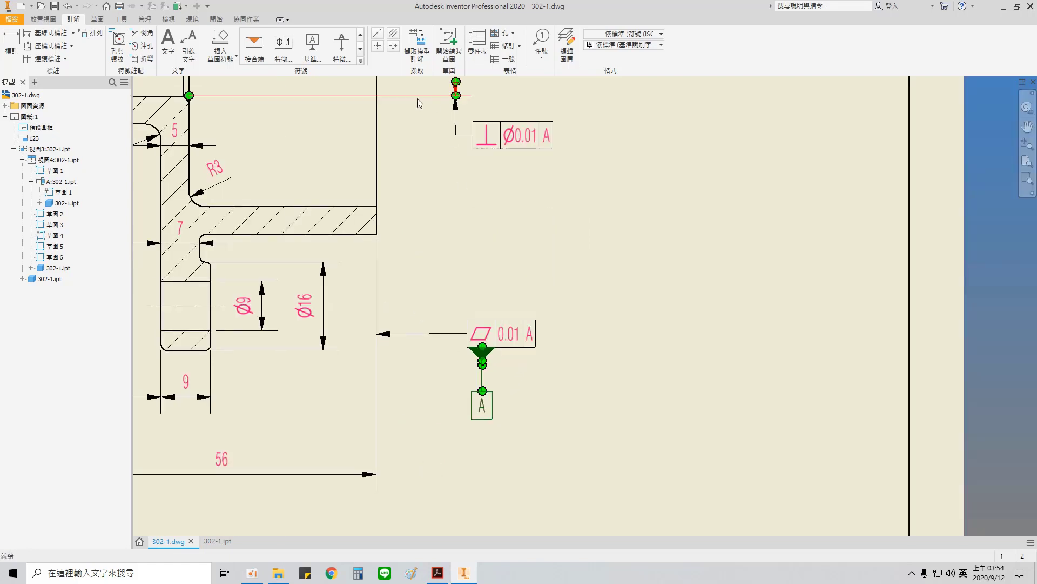
- Attach a material-removal surface texture symbol with Ra 0.8 to the perpendicularity frame at the Ø30 bore's dimension
left_click(361, 38)
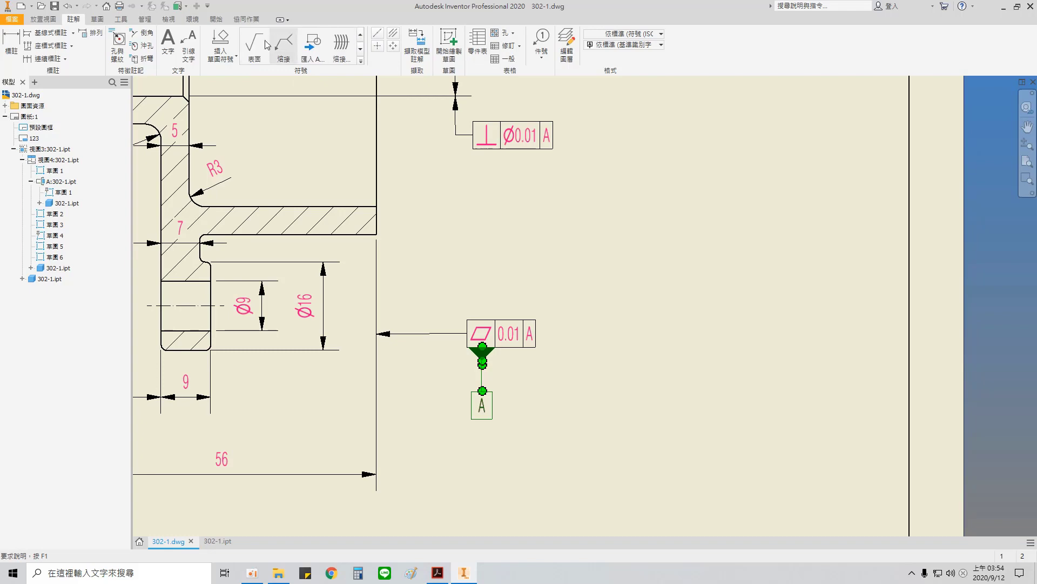
left_click(254, 46)
scroll(427, 162, "down", 3)
scroll(455, 178, "up", 2)
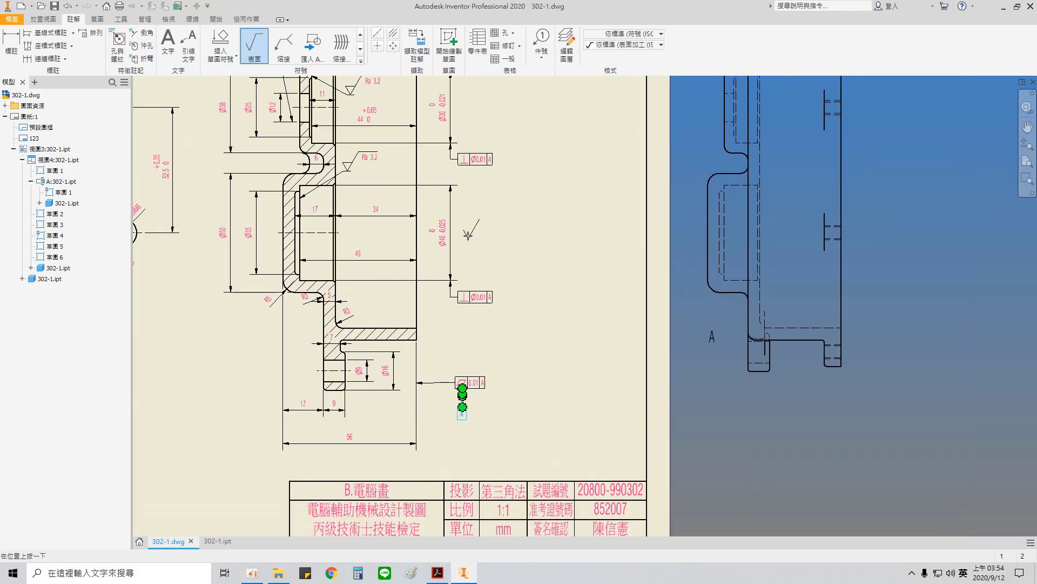
scroll(459, 190, "up", 3)
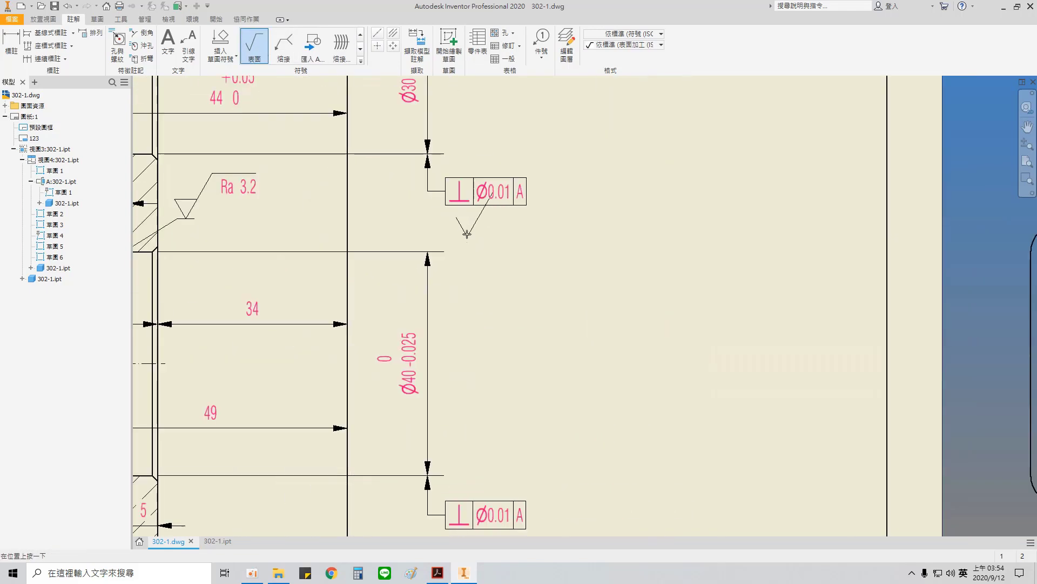
scroll(460, 190, "up", 3)
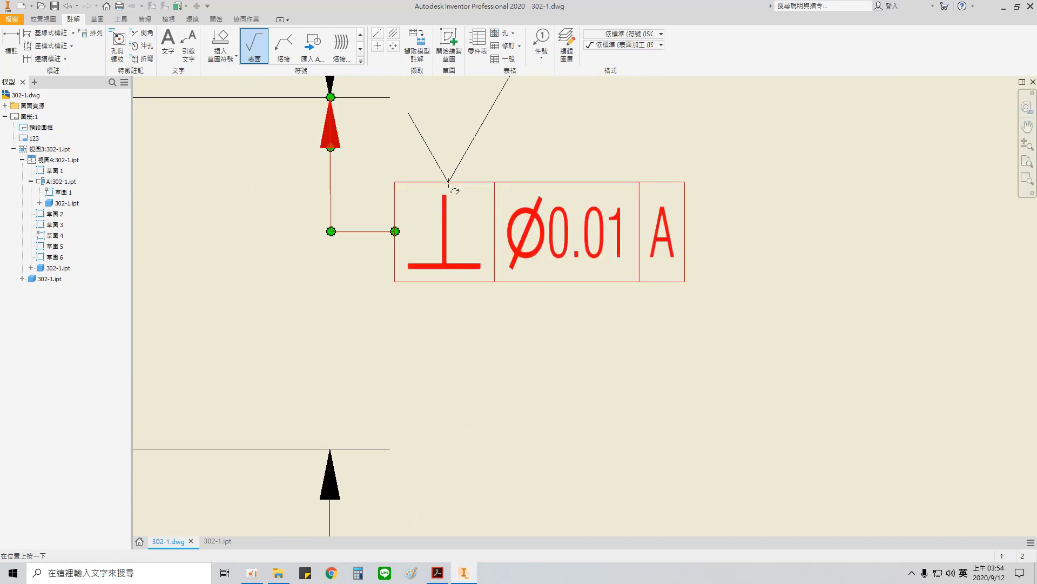
double_click(448, 182)
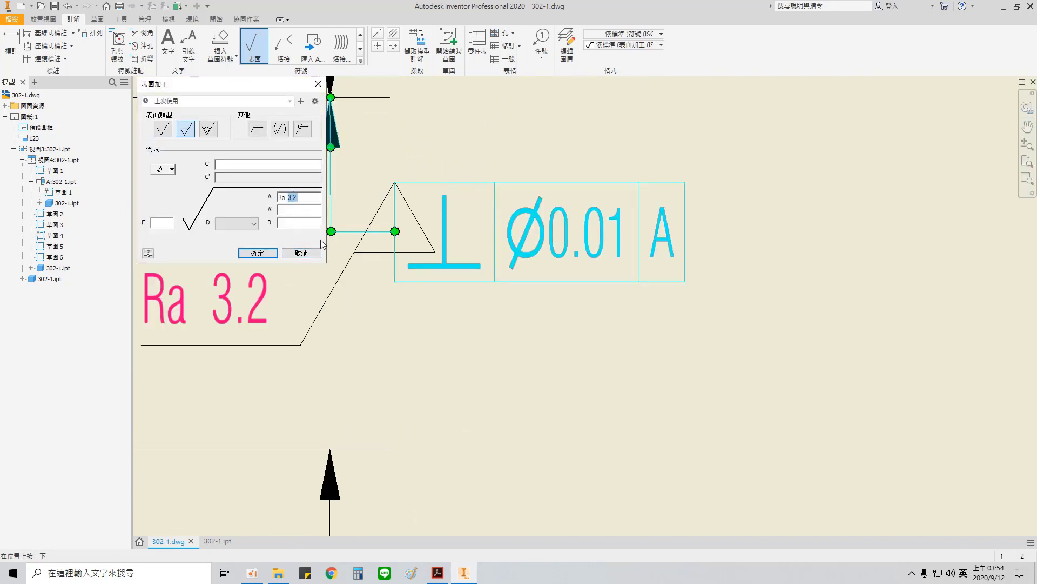
type("0.8")
left_click(258, 253)
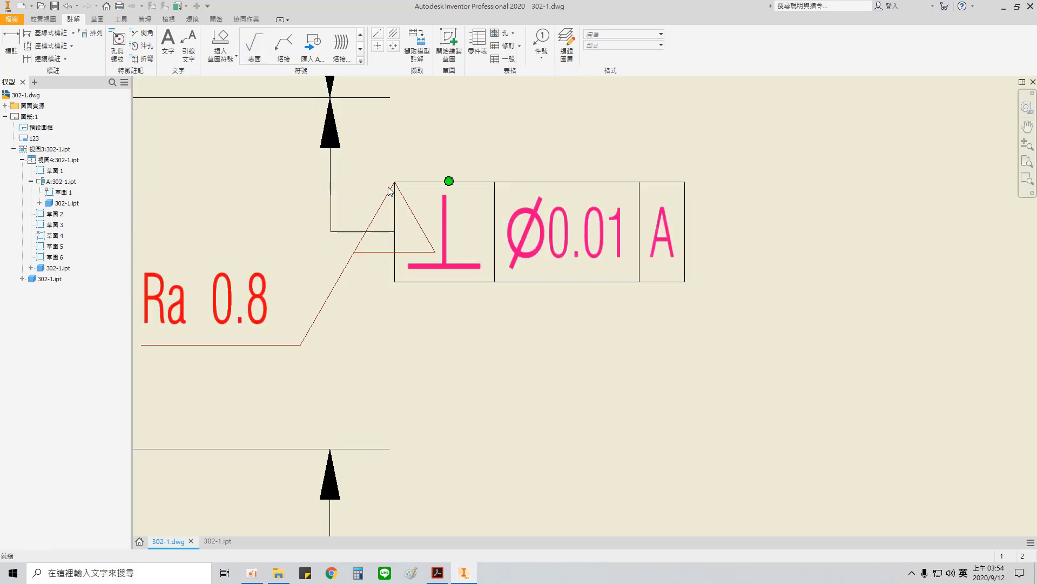
- Remove the upside-down Ra 0.8 symbol from the Ø30 bore's perpendicularity frame
double_click(396, 186)
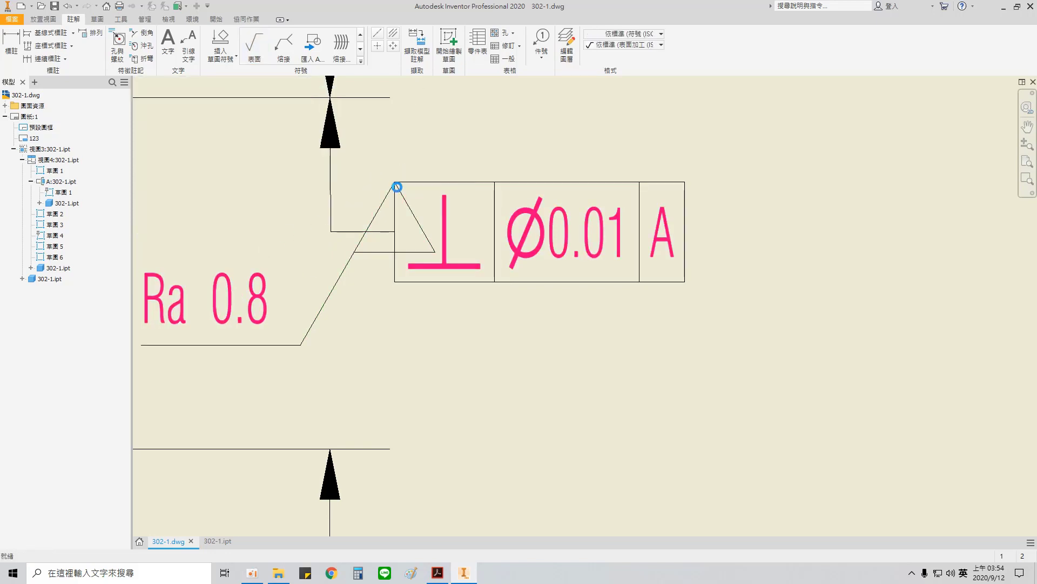
left_click_drag(397, 187, 393, 263)
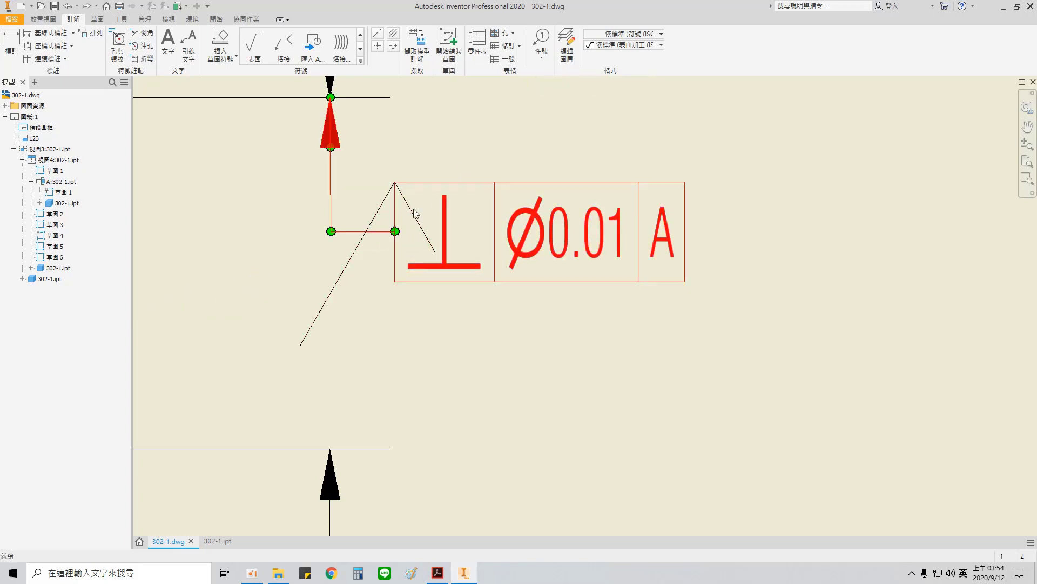
key("Delete")
- Place a material-removal Ra 0.8 surface texture symbol above the Ø30 bore's perpendicularity frame and move its tip onto the frame's upper edge
left_click(254, 46)
scroll(492, 157, "down", 3)
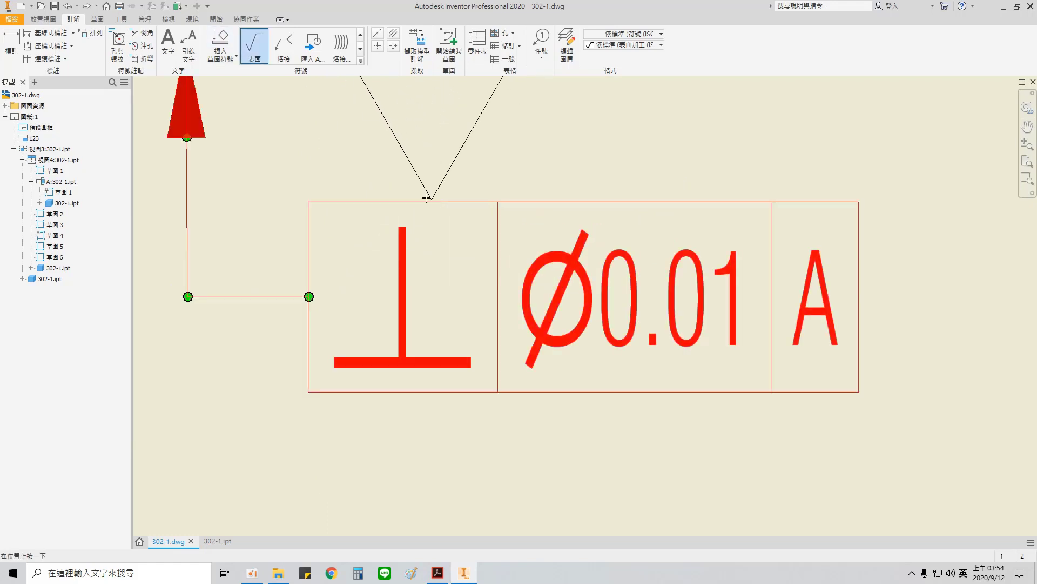
scroll(446, 171, "up", 2)
middle_click_drag(442, 146, 433, 268)
double_click(427, 279)
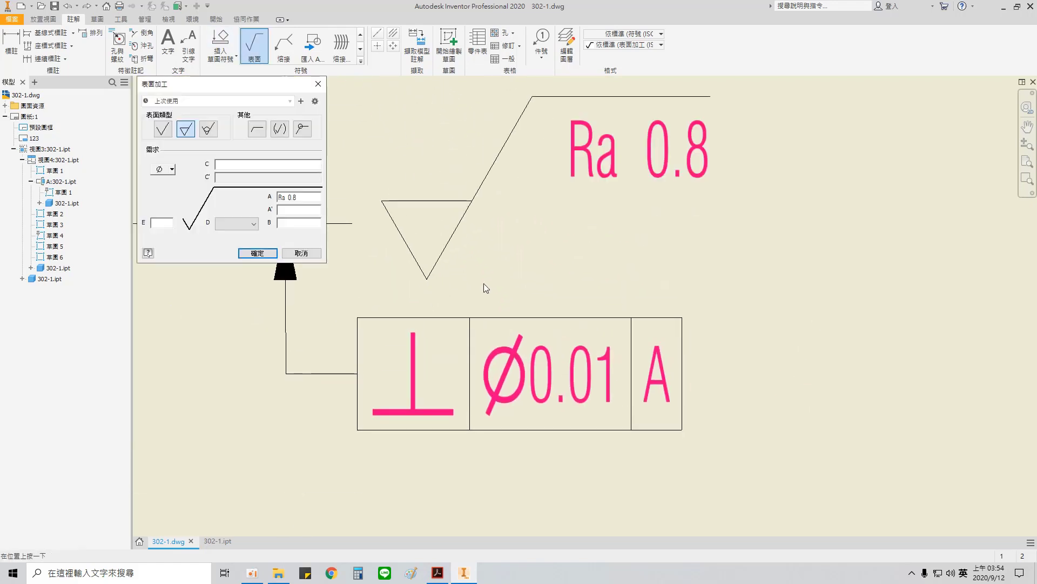
left_click(272, 254)
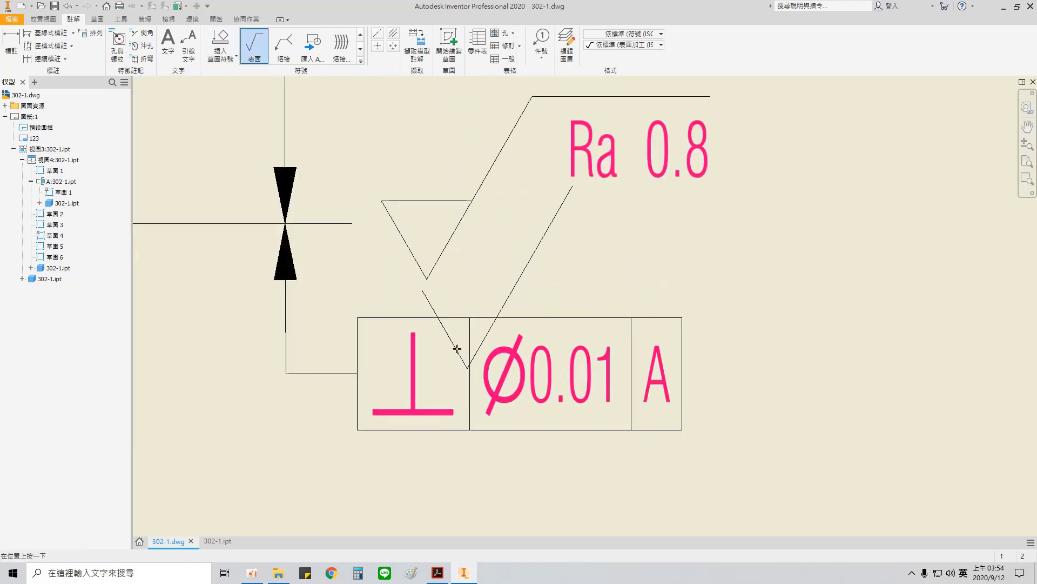
key("Escape")
left_click_drag(427, 282, 414, 319)
scroll(414, 322, "down", 4)
scroll(416, 324, "up", 6)
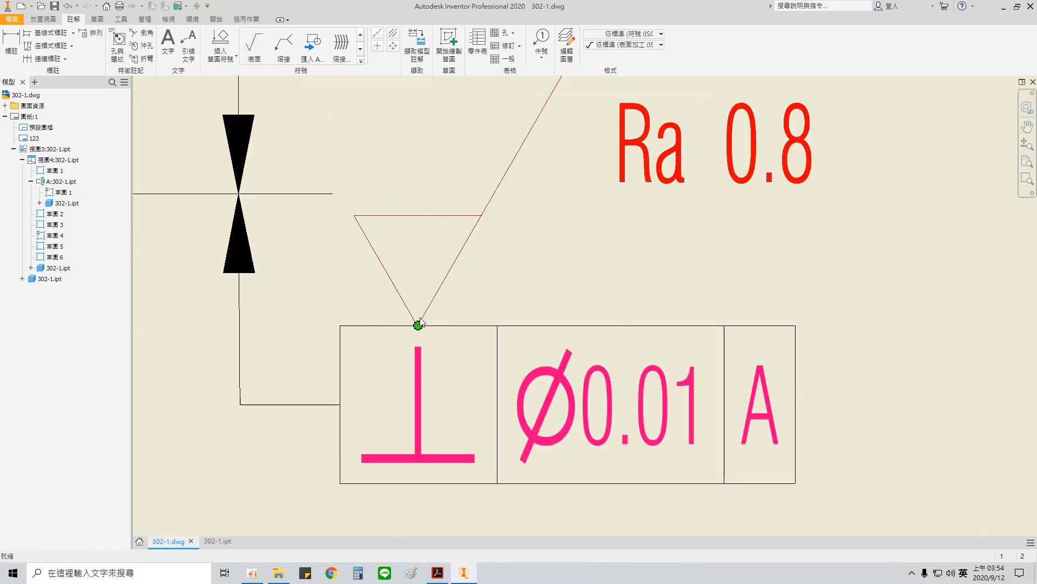
- Add a material-removal Ra 0.8 surface texture symbol with its tip on the upper edge of the Ø40 bore's perpendicularity frame
middle_click_drag(440, 431, 526, 162)
middle_click_drag(513, 391, 479, 225)
middle_click_drag(558, 459, 521, 264)
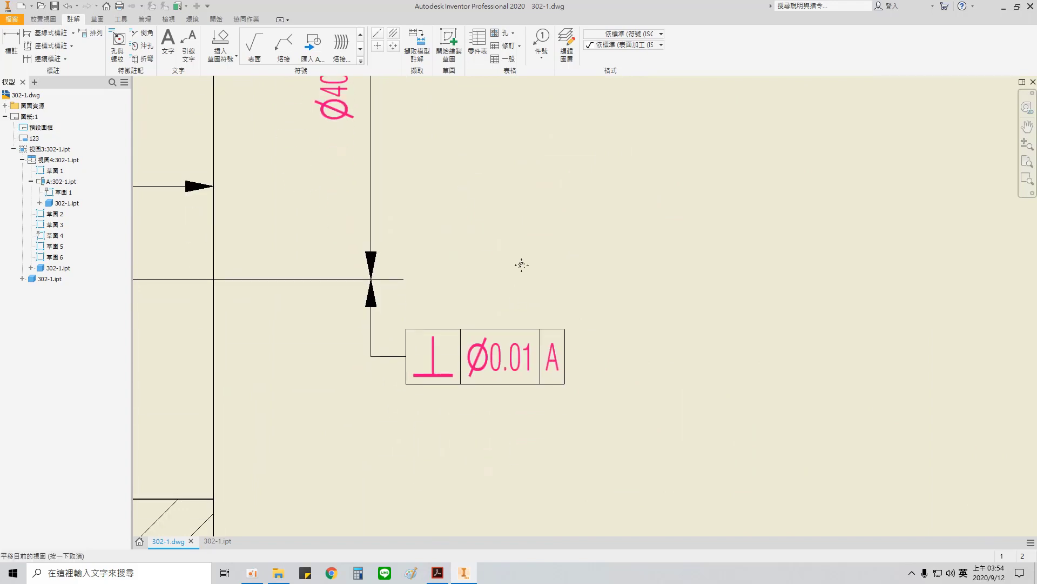
scroll(521, 240, "up", 3)
left_click(255, 44)
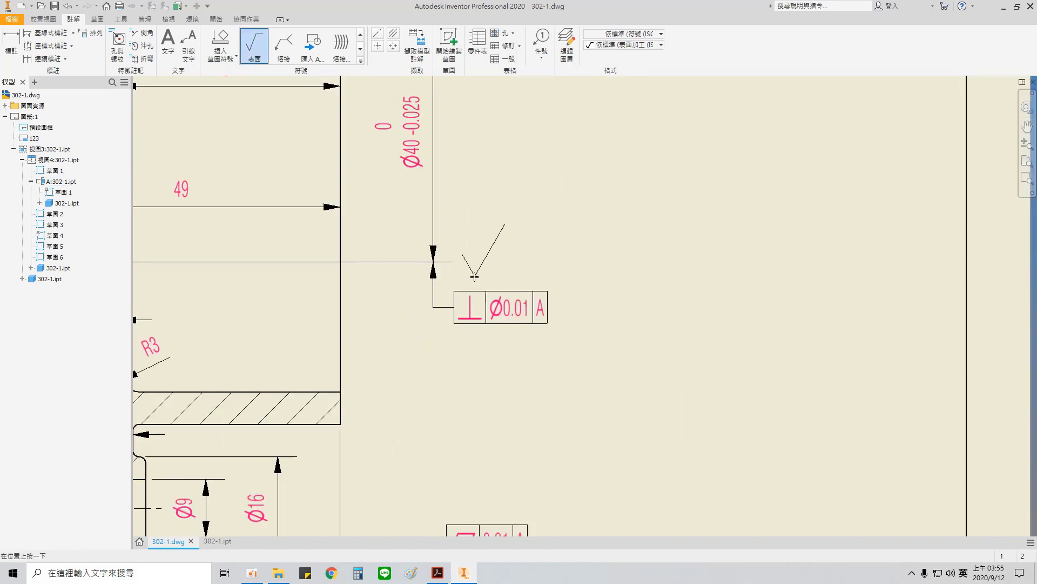
double_click(473, 281)
left_click(271, 256)
scroll(467, 293, "down", 5)
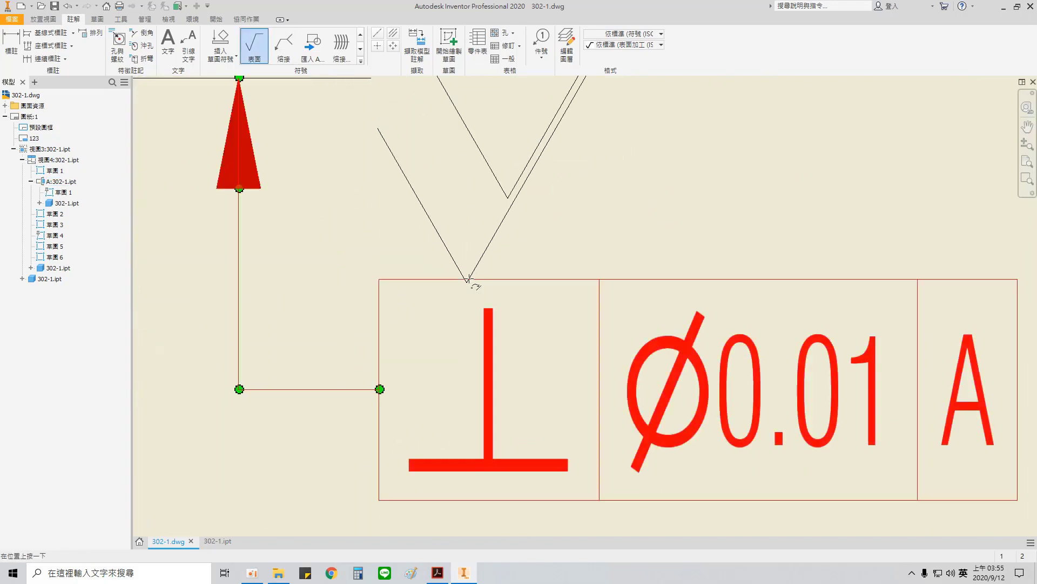
key("Escape")
left_click_drag(508, 201, 487, 279)
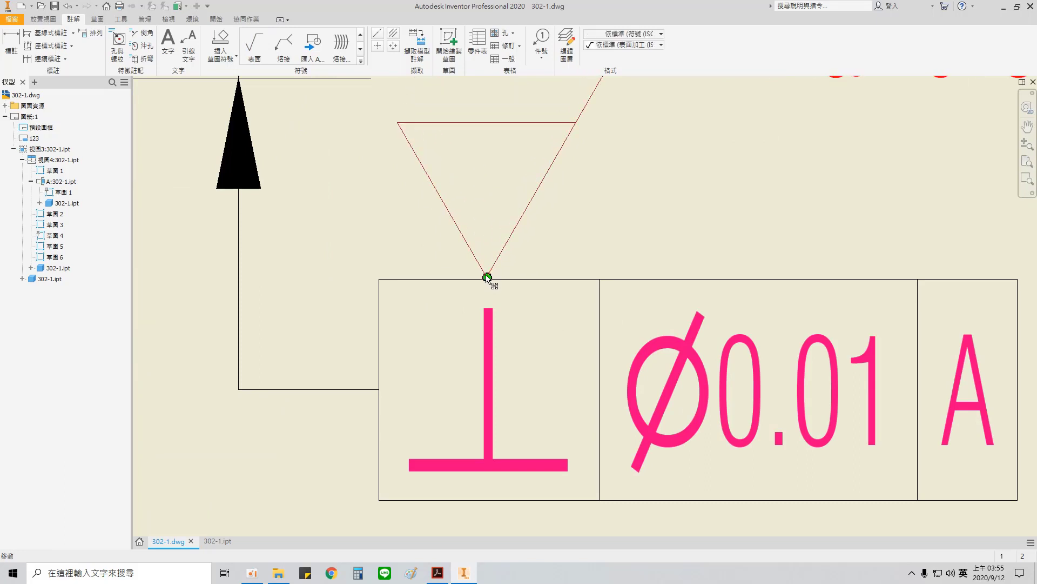
scroll(489, 278, "up", 4)
left_click(503, 362)
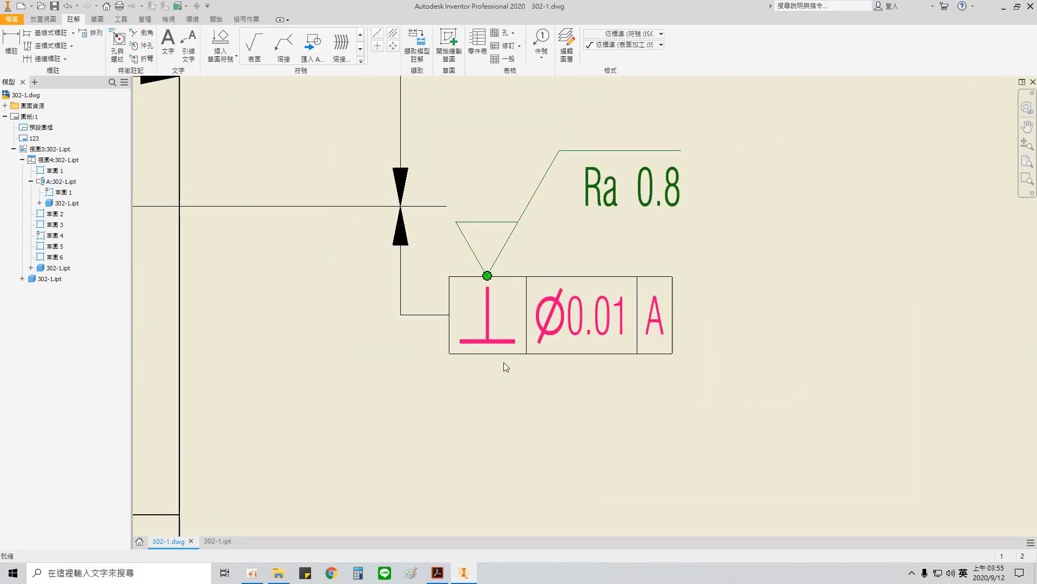
- Add a material-removal Ra 3.2 surface texture symbol with its tip on the upper edge of the flatness frame
scroll(511, 365, "down", 3)
scroll(494, 354, "up", 4)
scroll(502, 425, "up", 3)
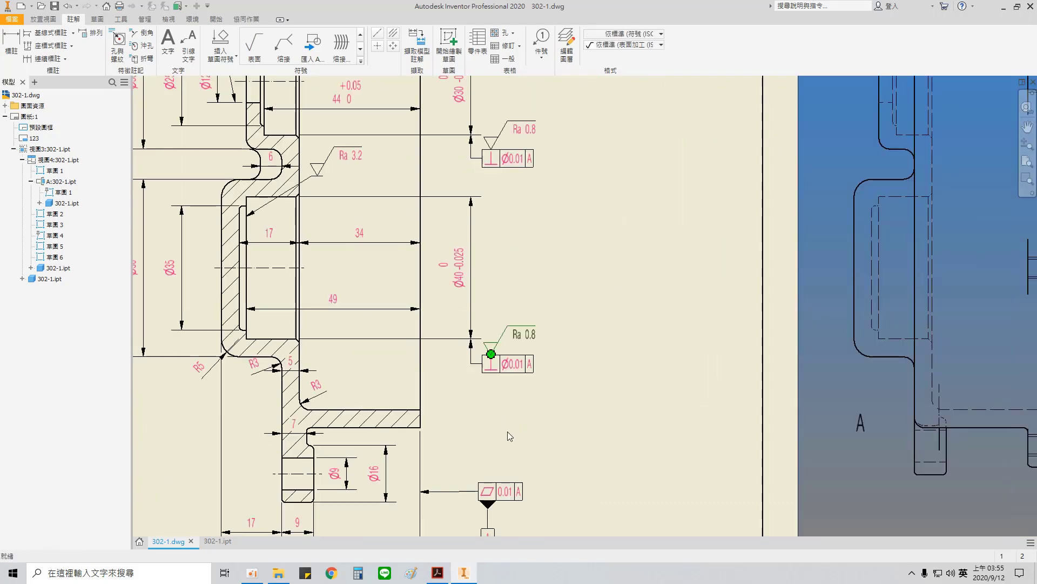
scroll(504, 482, "down", 3)
middle_click_drag(503, 481, 471, 243)
left_click(254, 48)
scroll(404, 239, "down", 5)
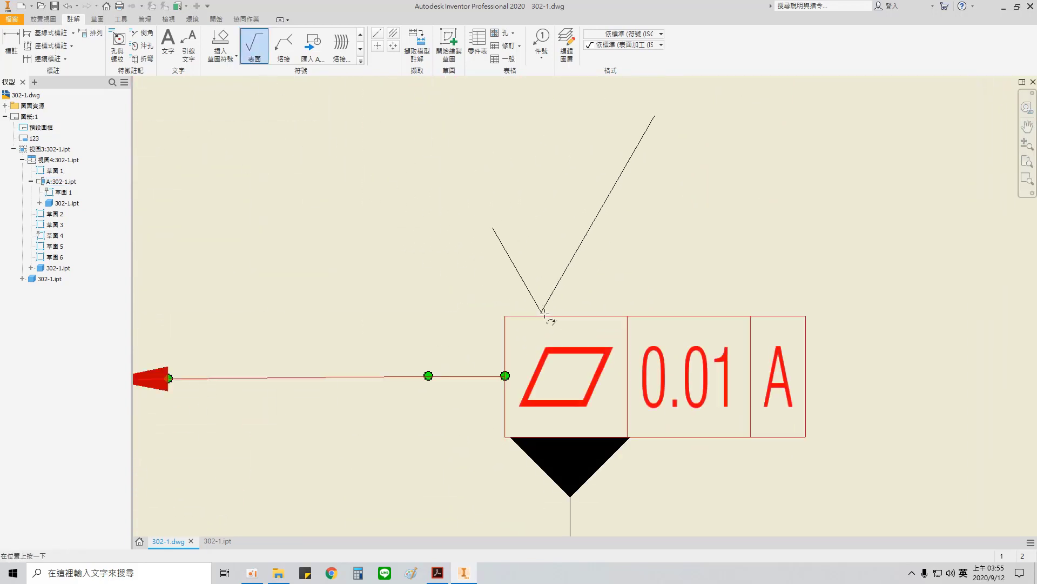
double_click(572, 277)
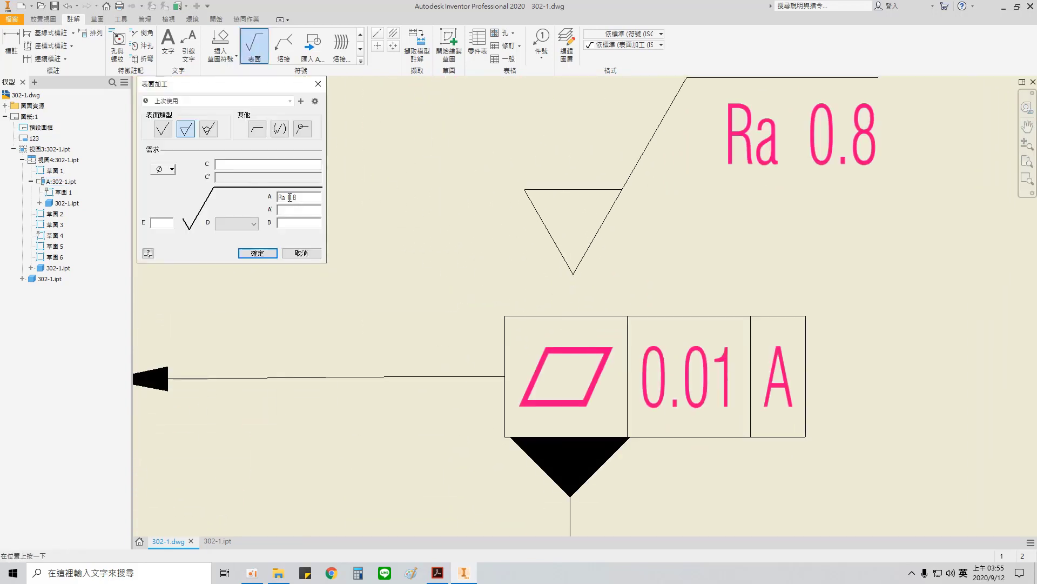
type("3.2")
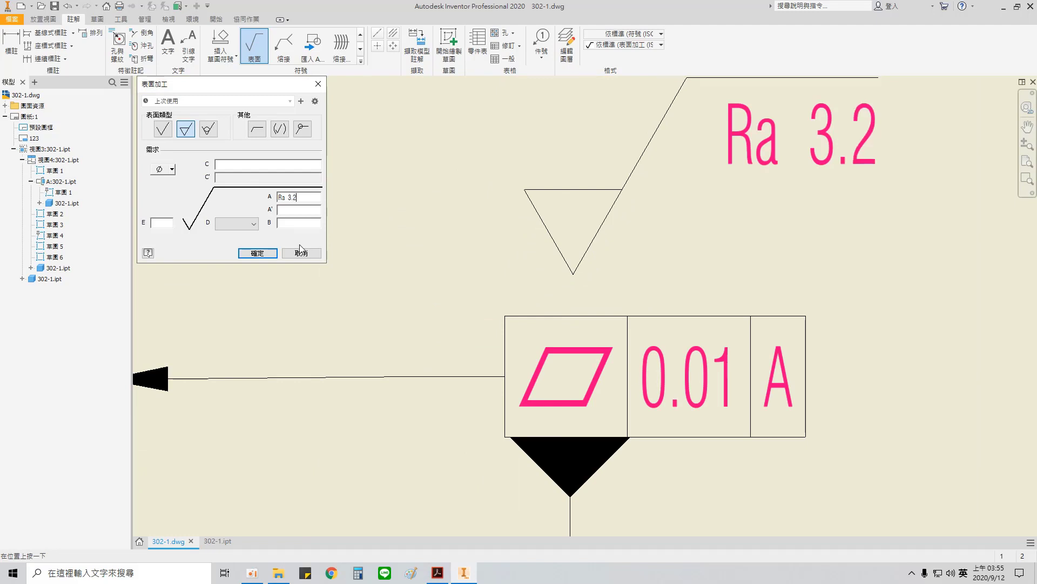
left_click(257, 253)
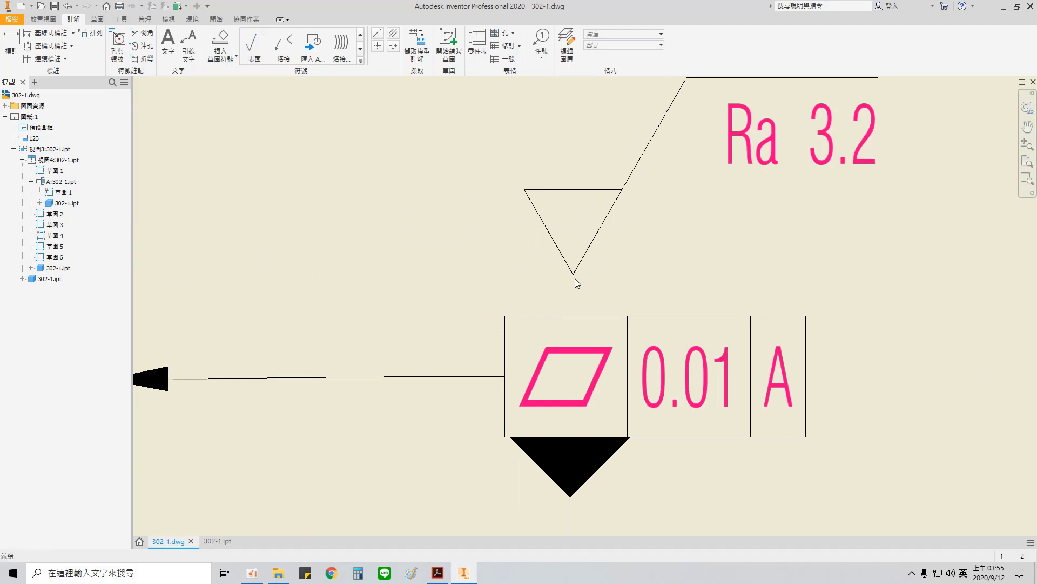
left_click_drag(575, 277, 569, 316)
- Place a general Ra 50 surface texture symbol with material removal prohibited and a bracketed basic symbol in the empty area above the title block
scroll(579, 312, "up", 3)
middle_click_drag(777, 370, 339, 213)
scroll(545, 317, "up", 3)
scroll(545, 324, "down", 2)
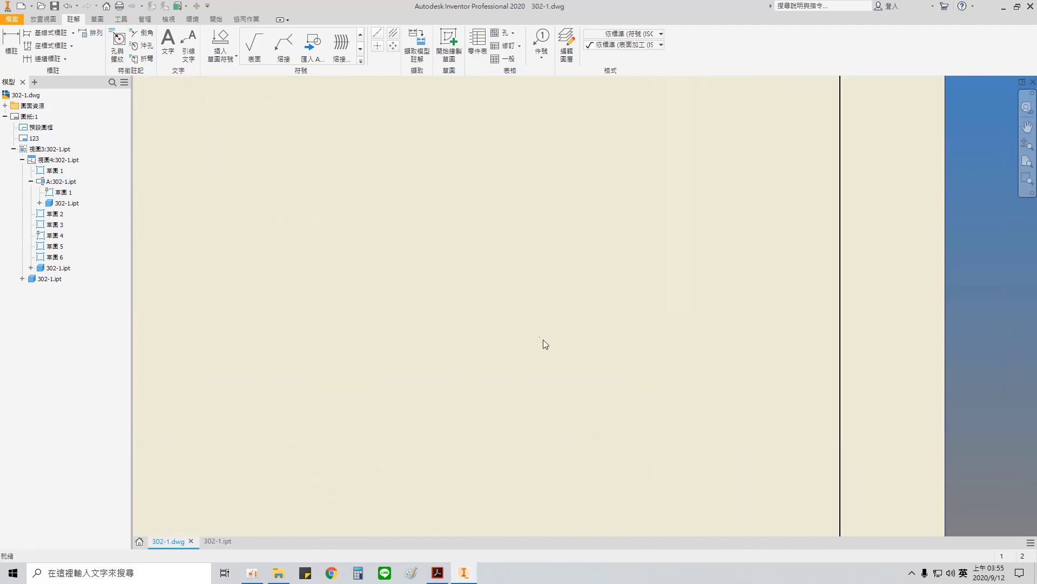
left_click(254, 46)
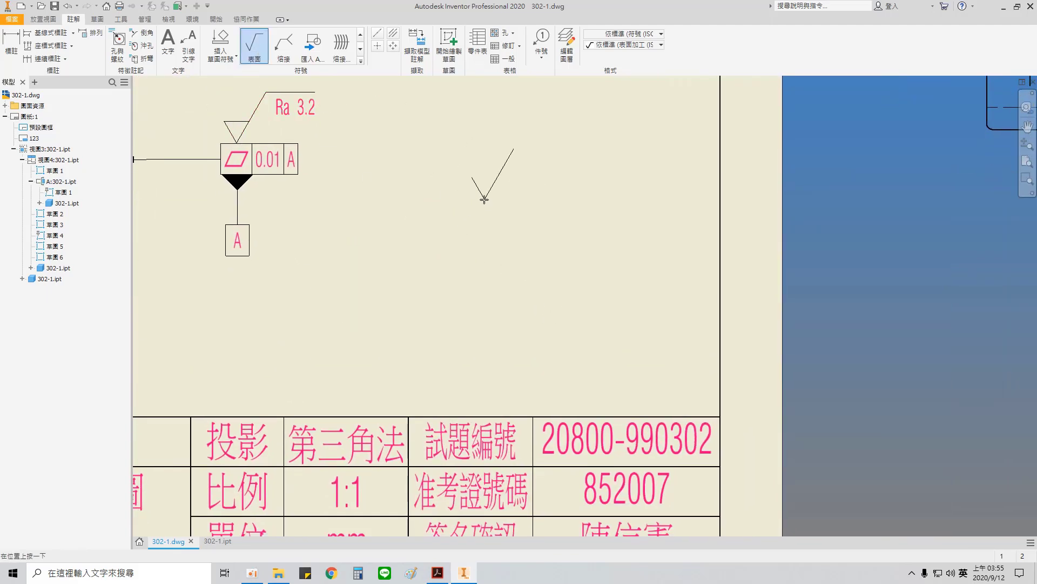
double_click(473, 200)
left_click(208, 129)
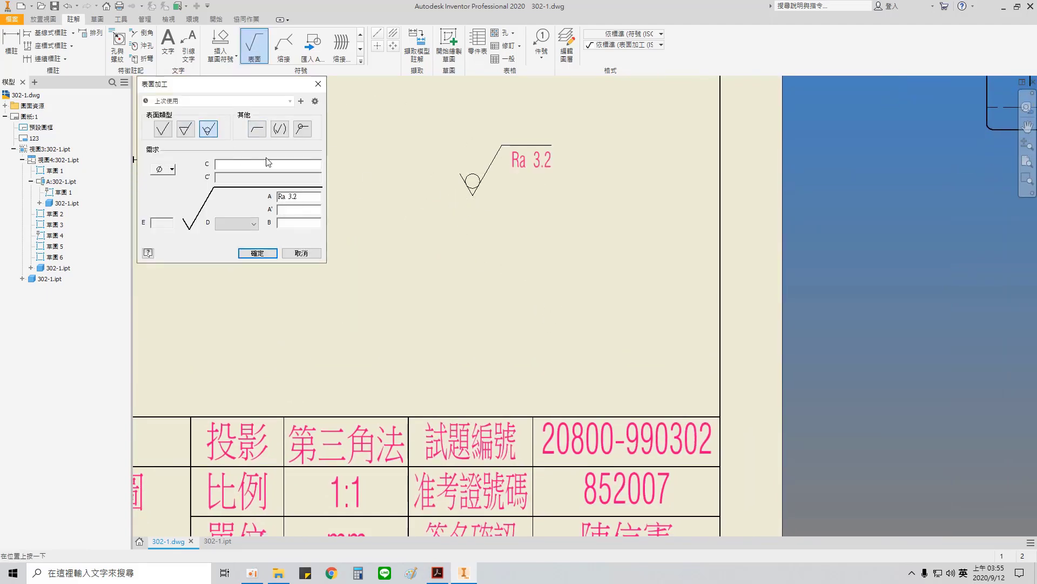
type("50")
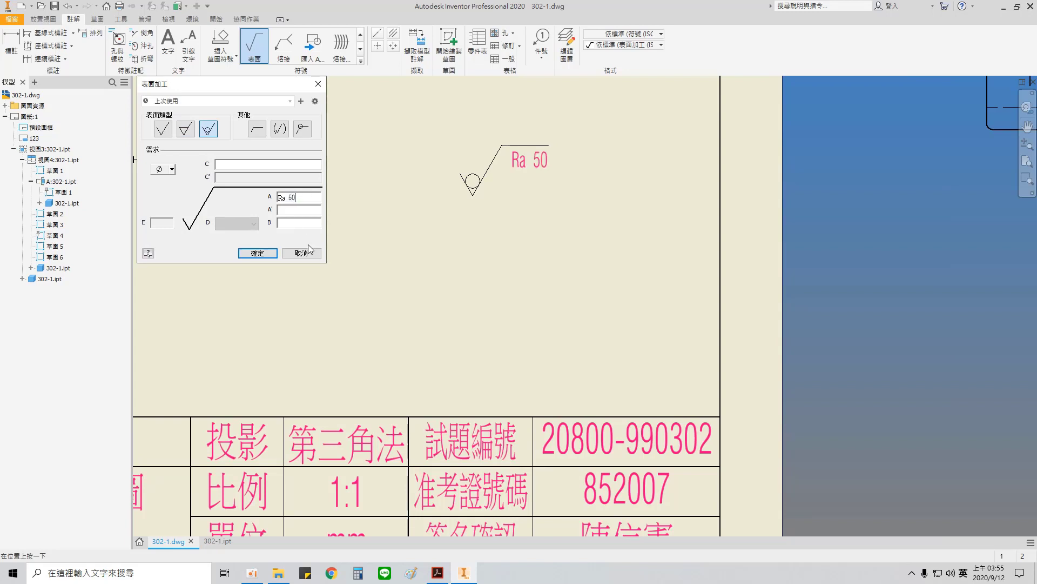
left_click(279, 129)
left_click(257, 253)
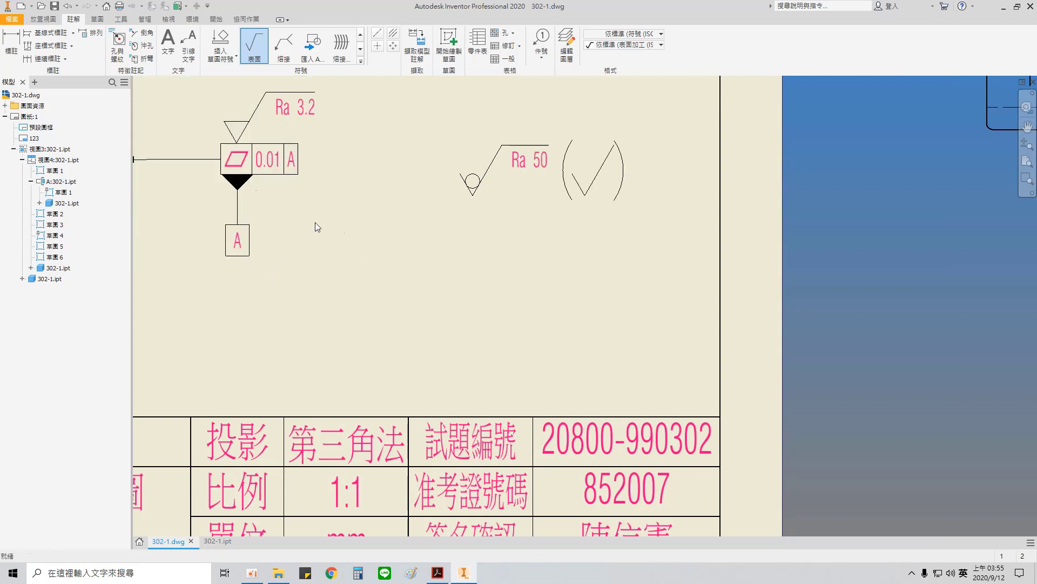
- Create a text note between the Ra 50 symbol and title block, using the 標示文字 (ISO) style and exact line spacing of 8.00 mm
left_click(168, 46)
left_click(386, 239)
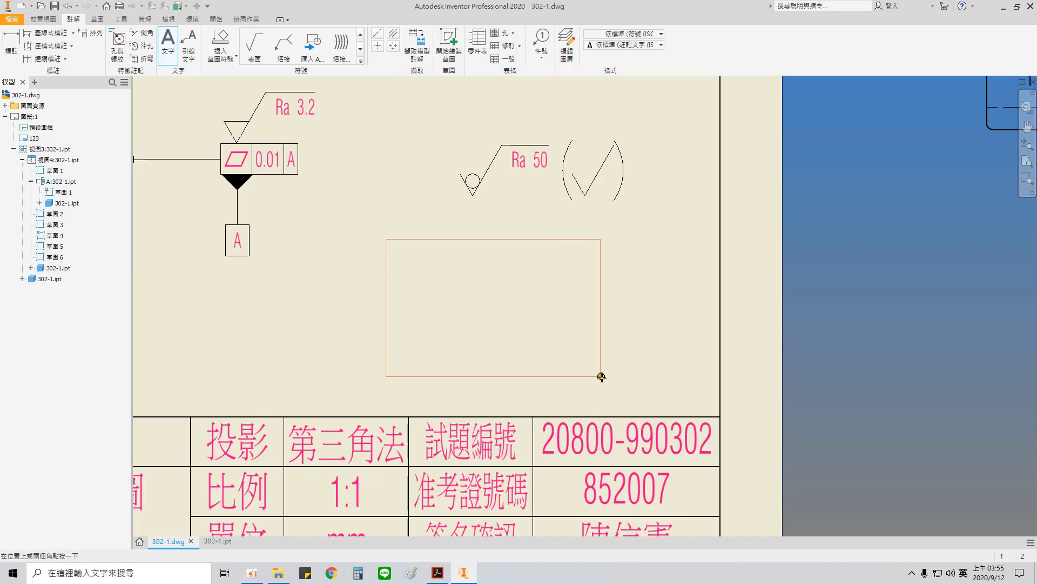
left_click(698, 393)
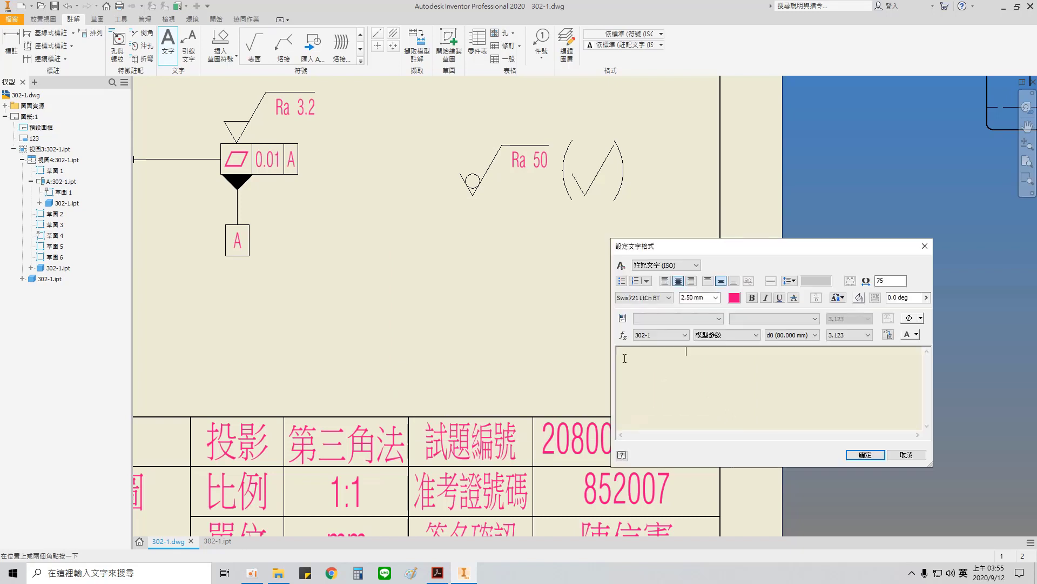
left_click(695, 269)
left_click(684, 282)
left_click(794, 282)
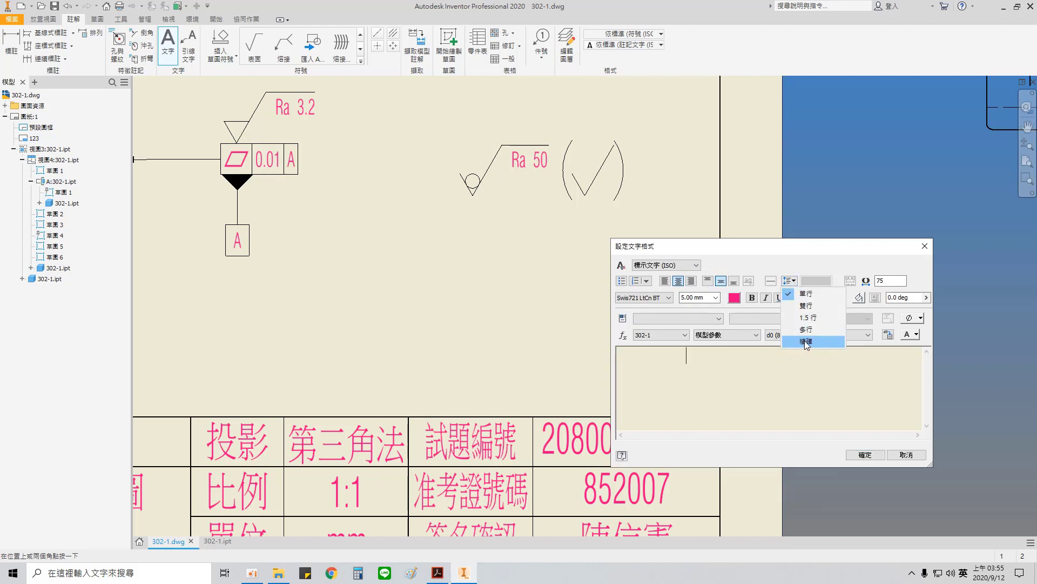
left_click(808, 345)
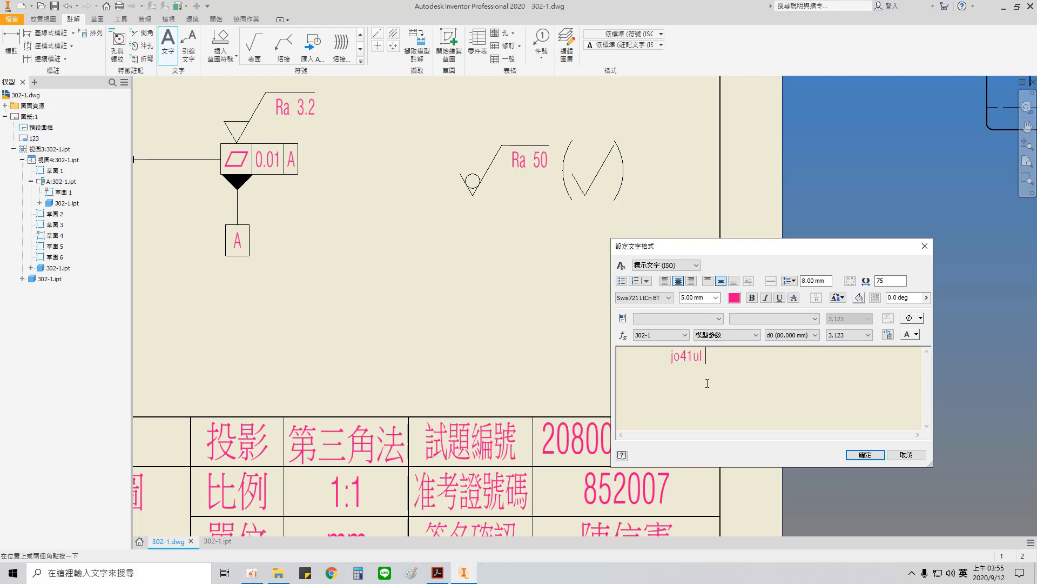
type("5j4")
key("BackSpace")
key("BackSpace")
key("BackSpace")
key("BackSpace")
key("BackSpace")
key("BackSpace")
key("BackSpace")
key("BackSpace")
key("BackSpace")
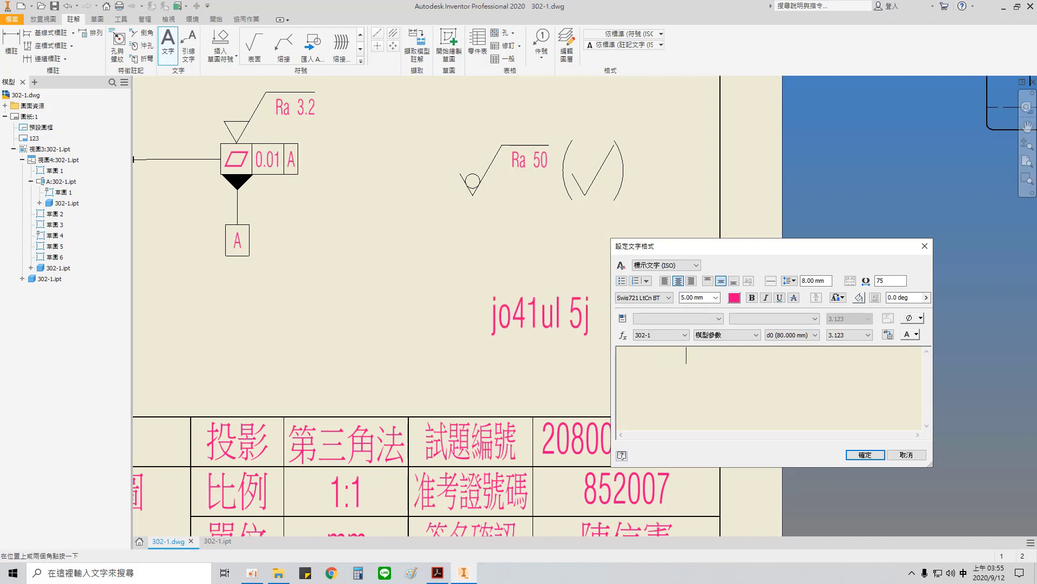
- Enter 未標註之圓角為R1 as the first line of the general note
type("ㄨ")
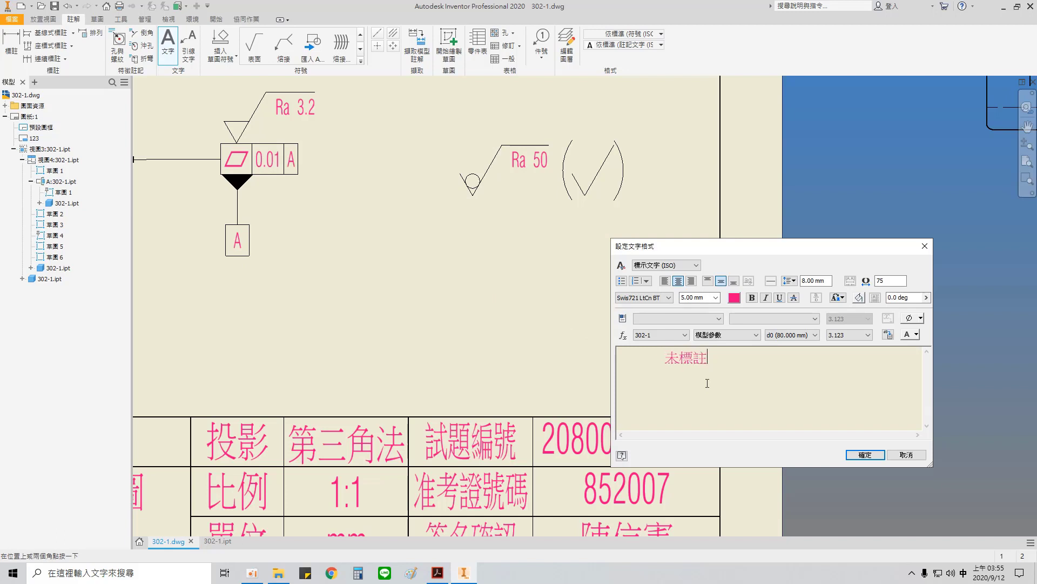
type("之圓角")
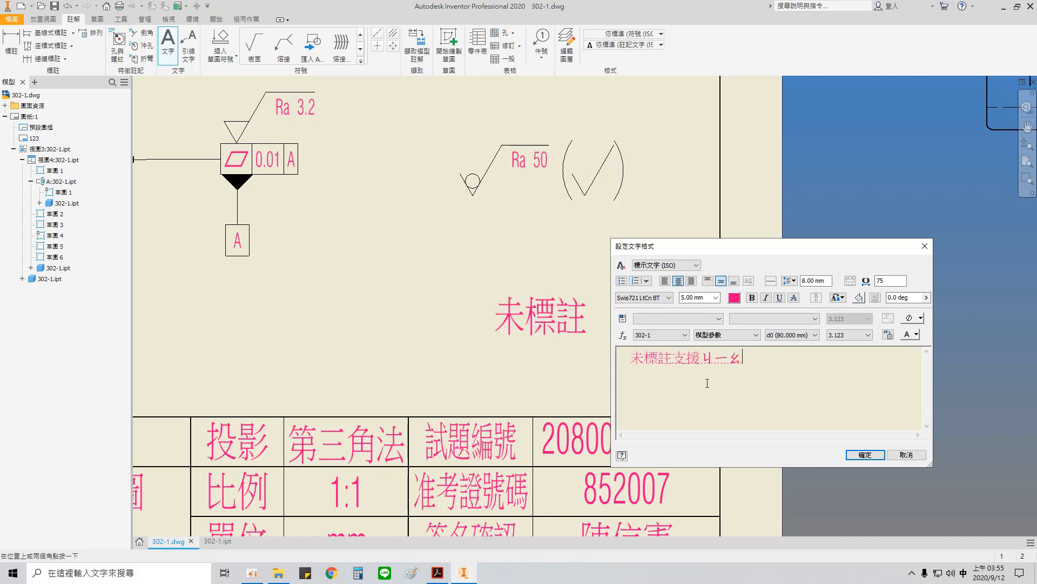
type("為")
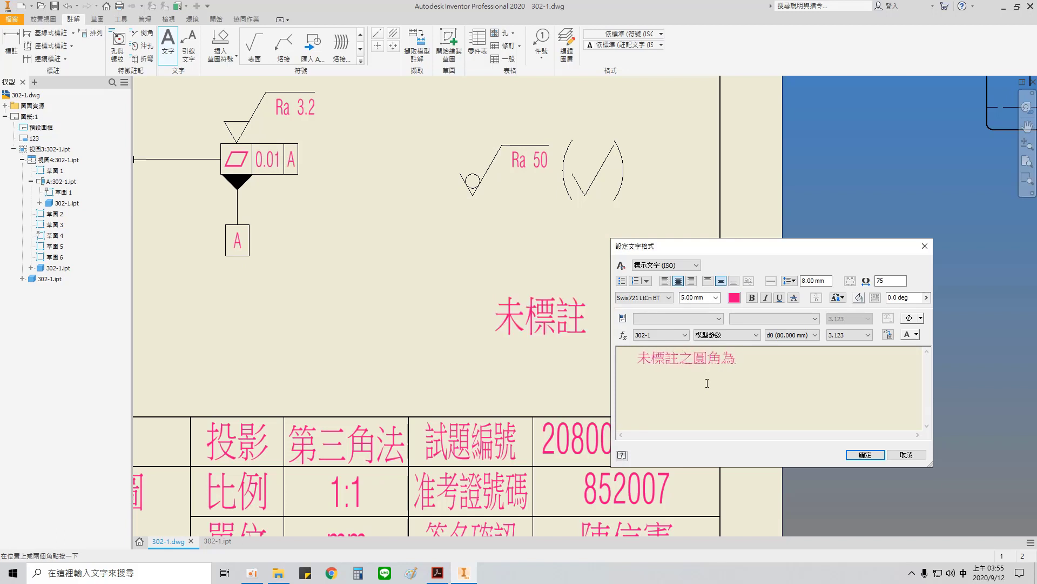
type("R1")
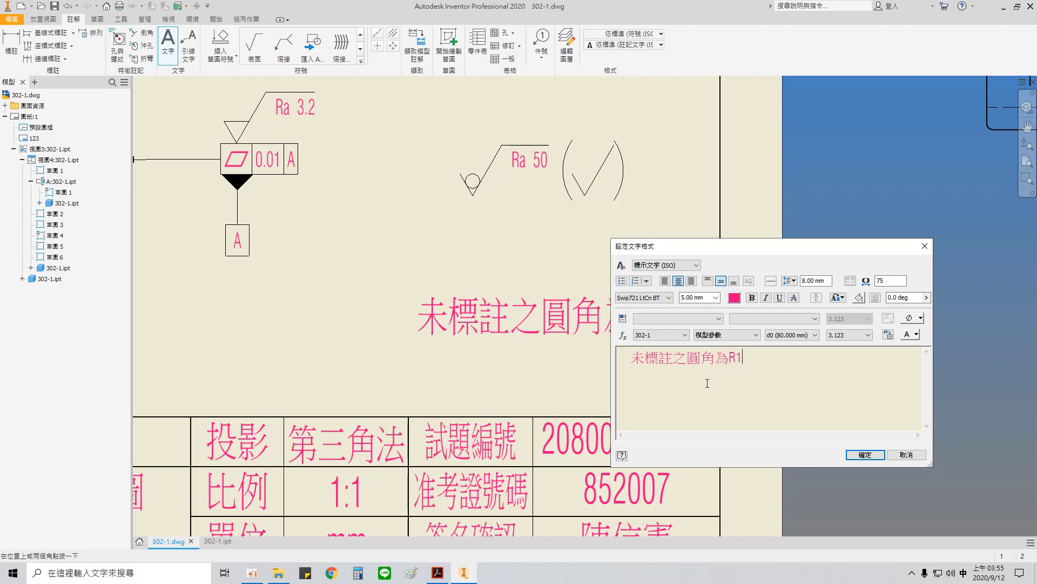
type("未標註之")
type("趣繳ㄨㄟ")
type("為")
key("Return")
type("1ㄌ")
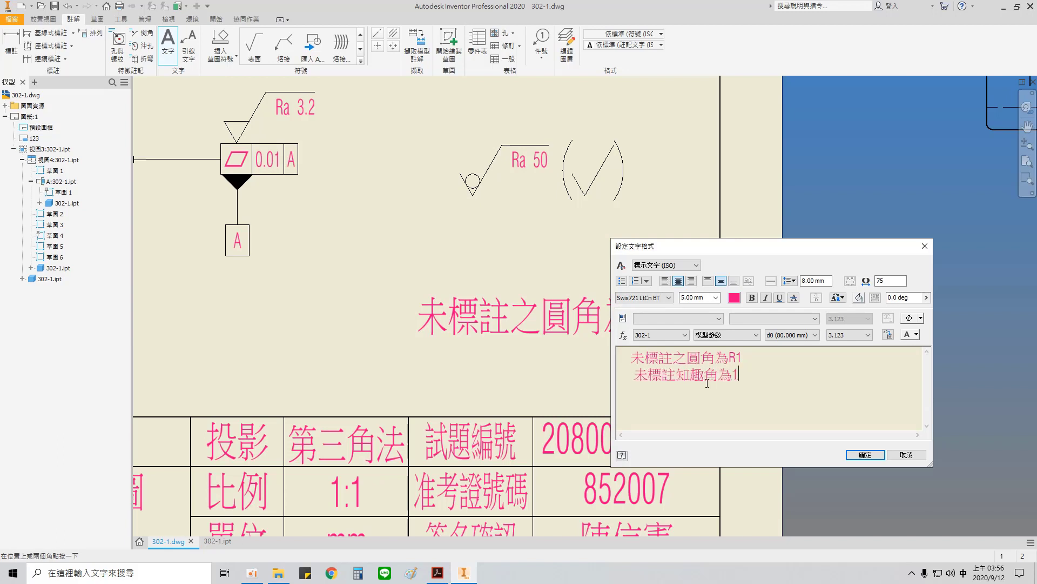
key("shift")
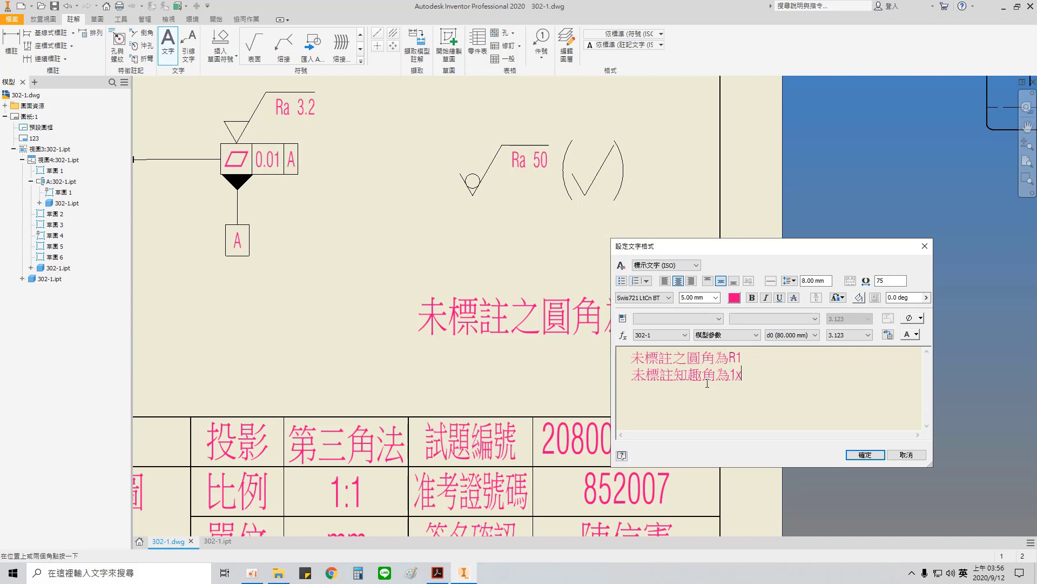
type("45")
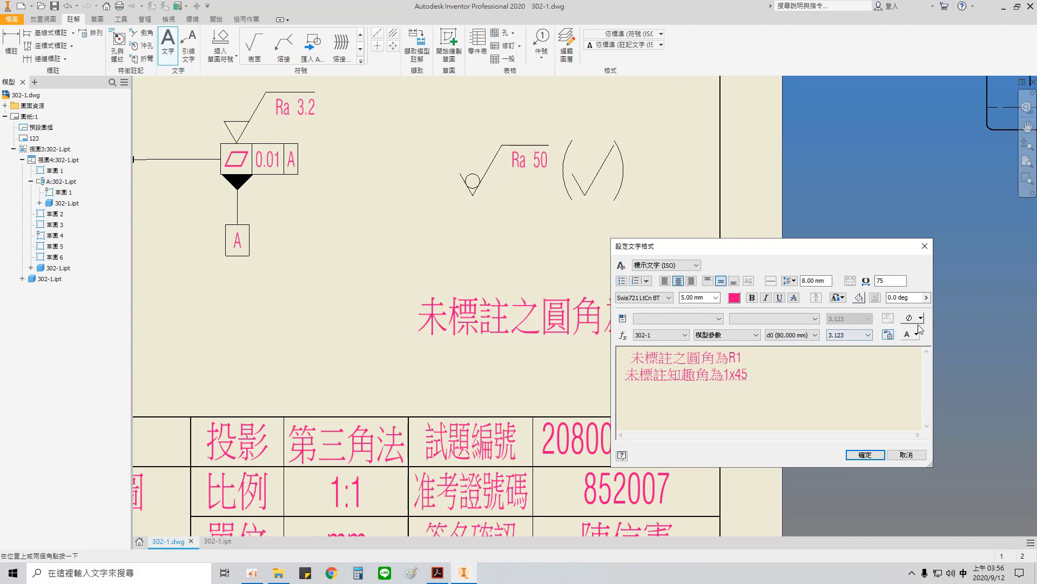
left_click(920, 320)
left_click(955, 432)
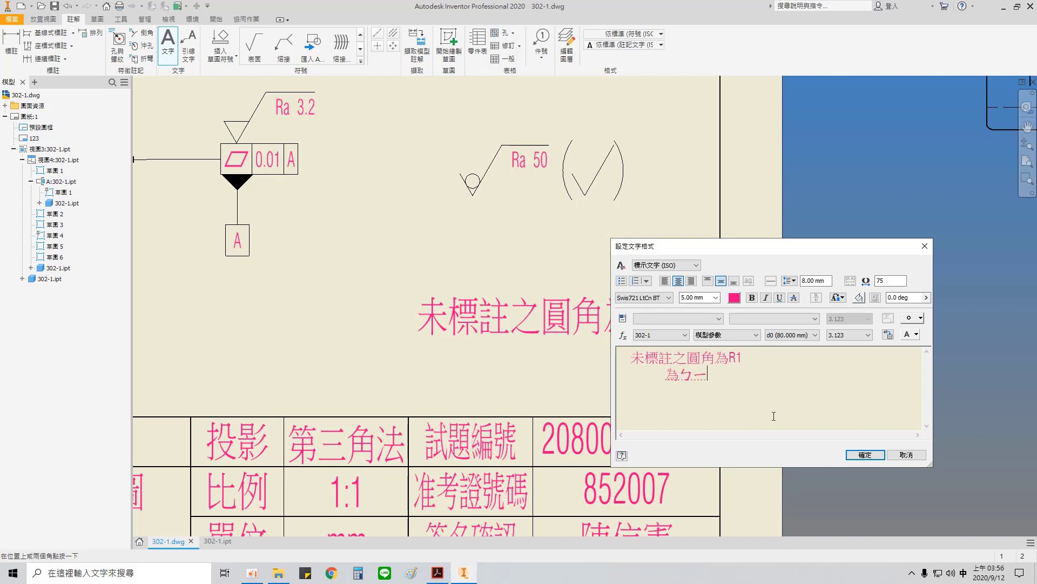
- Start the note's second line with 未標註之去角為, choosing the correct characters 去 and 角
type("標註之ㄩ圓角")
key("BackSpace")
key("BackSpace")
type("趣角為")
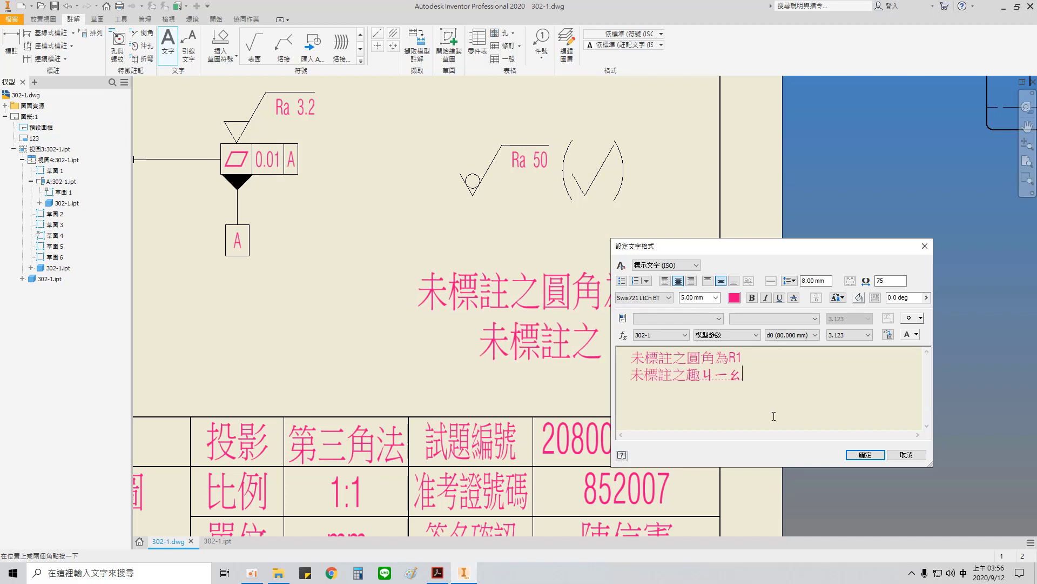
key("Left")
key("Down")
key("Down")
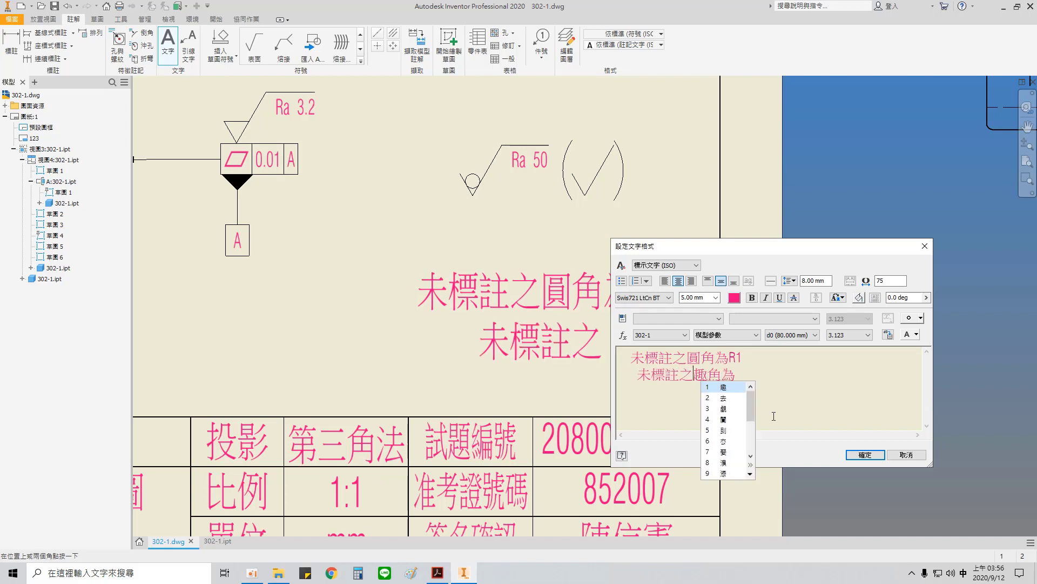
key("Escape")
key("Left")
key("Left")
key("BackSpace")
type("繳")
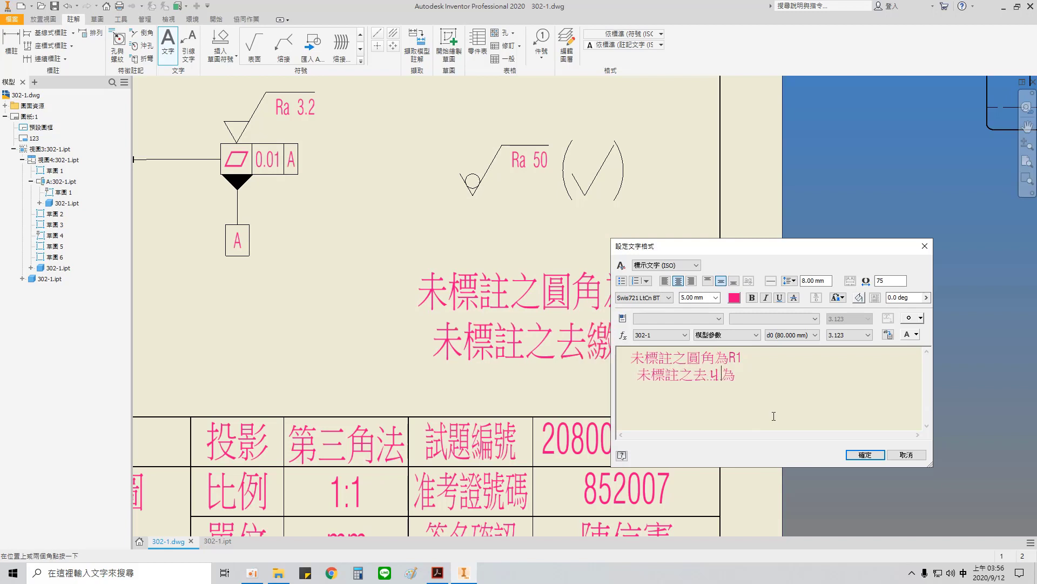
key("Left")
key("Down")
key("Down")
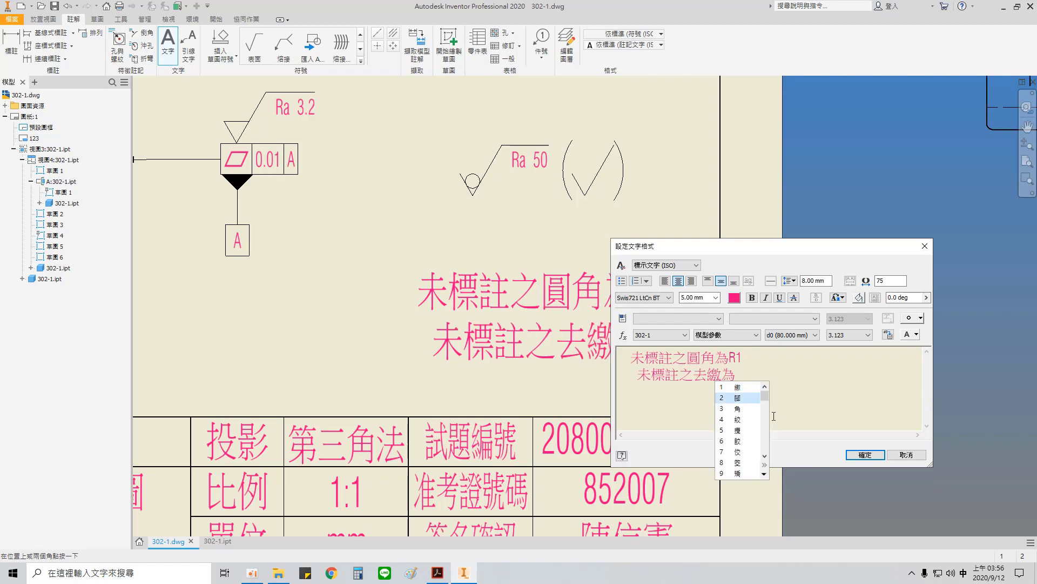
key("Down")
key("Return")
- Complete the second note line with 1x45 followed by a degree symbol and place the note on the sheet
type("1X")
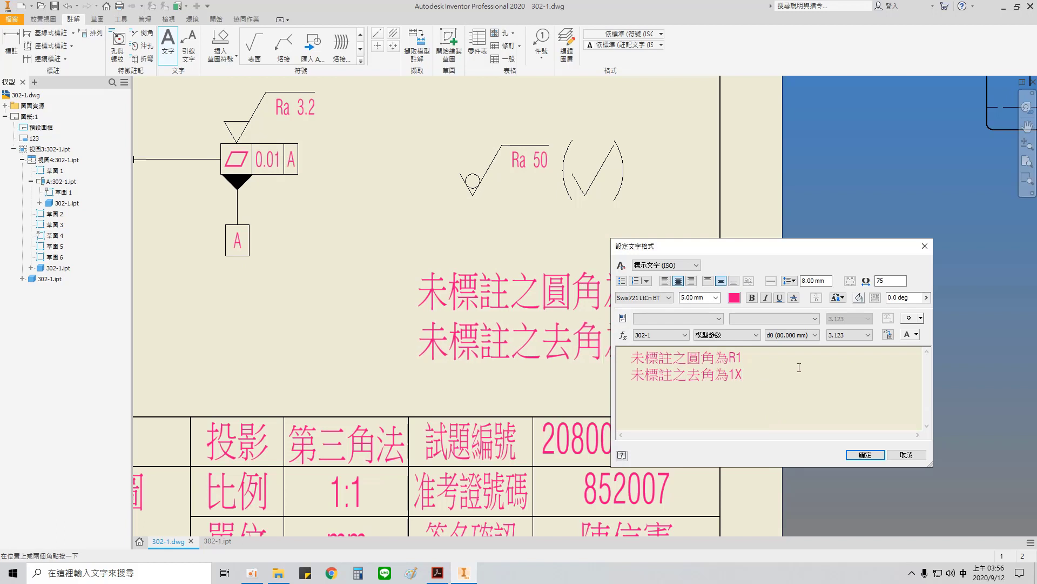
key("BackSpace")
type("ㄌ.")
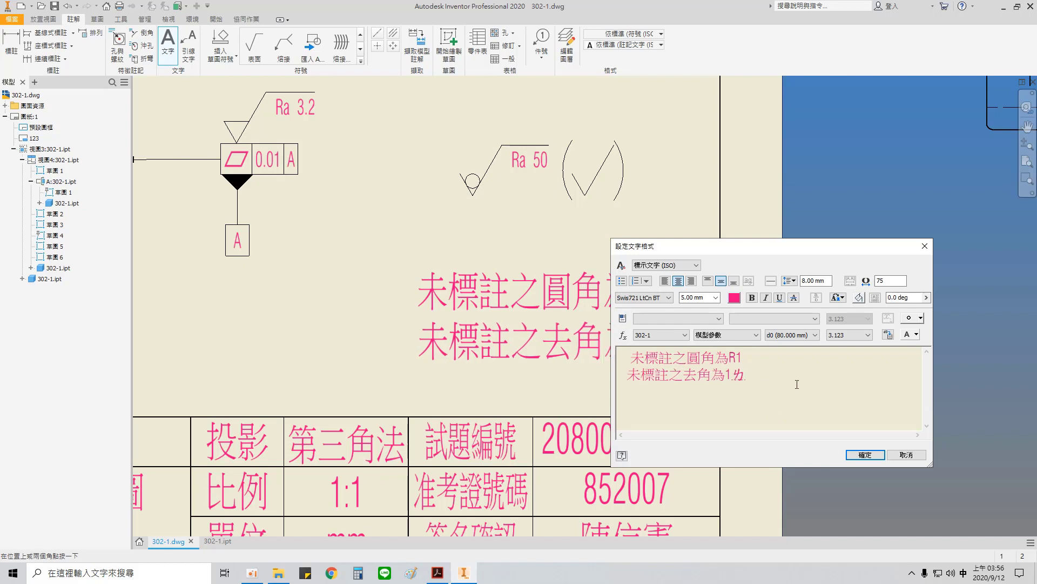
key("shift")
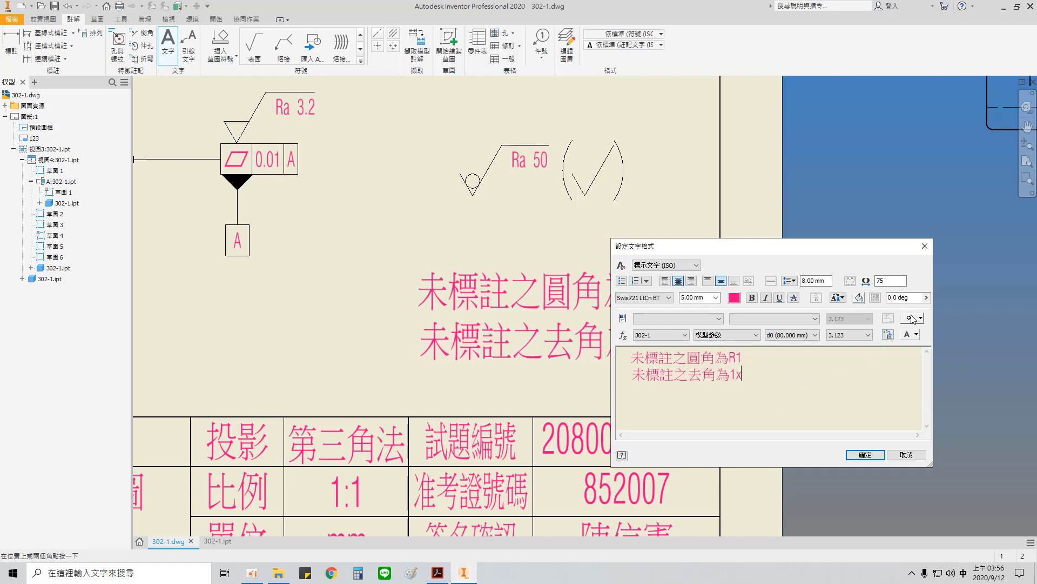
type("45")
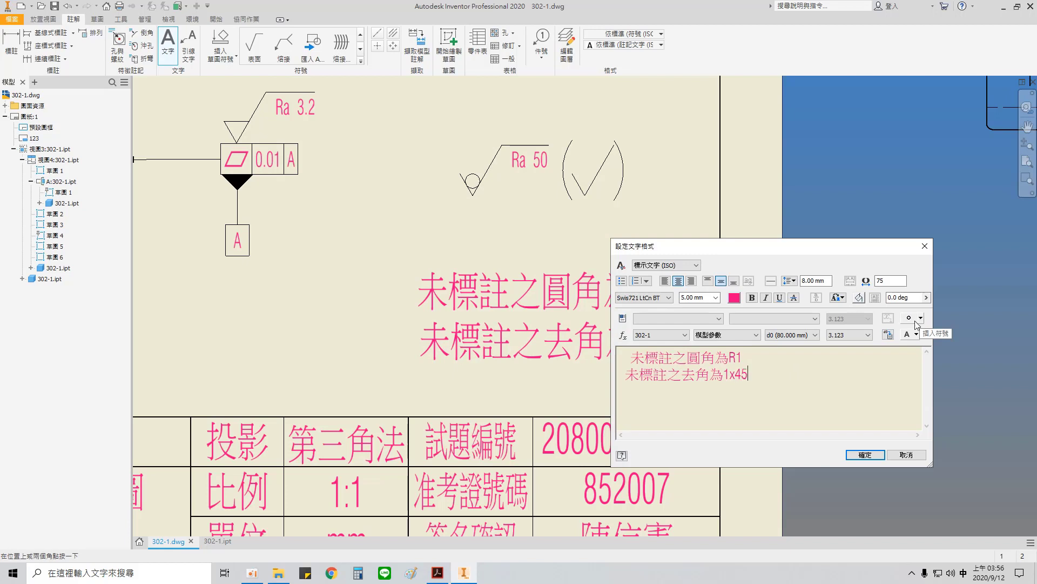
left_click(910, 319)
left_click(878, 454)
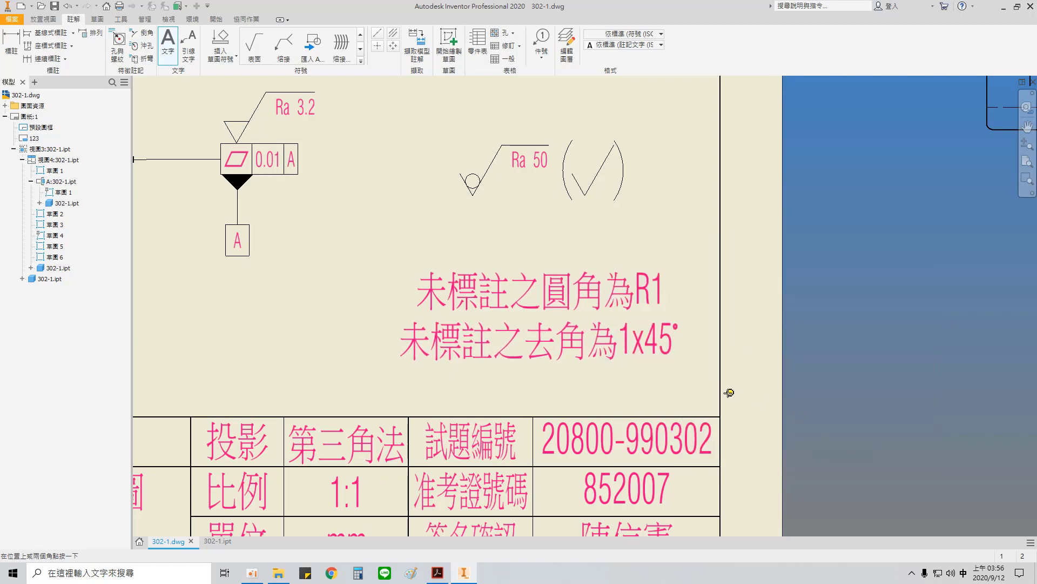
- Reopen the general note and left-align both of its lines
double_click(557, 299)
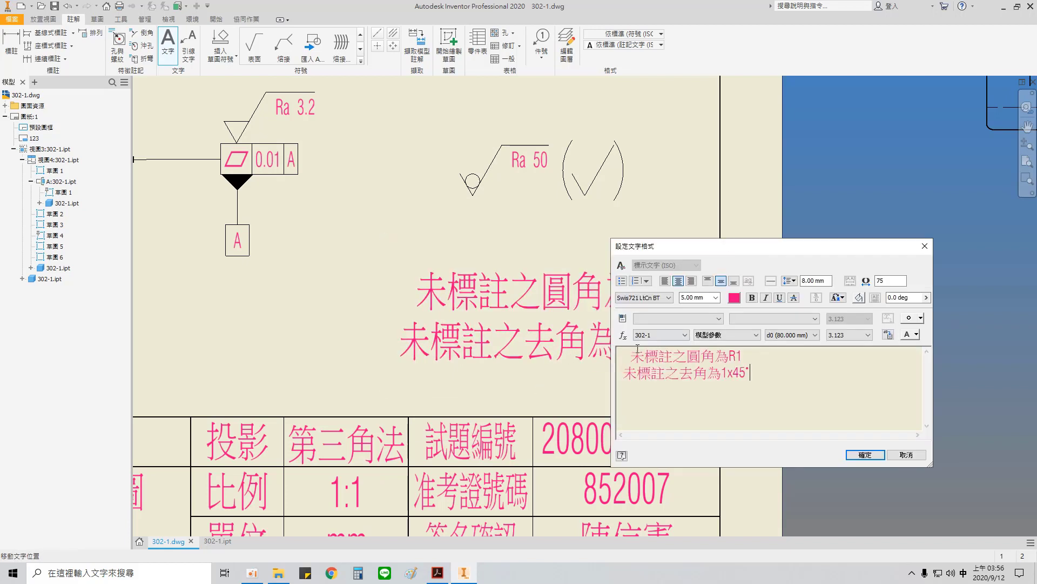
key("ctrl+a")
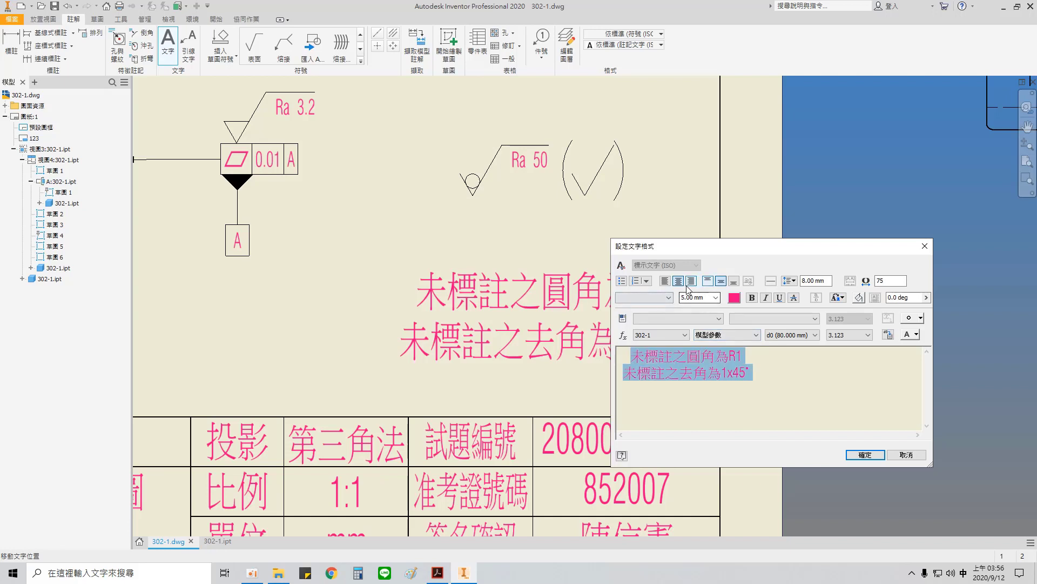
left_click(665, 281)
left_click(865, 455)
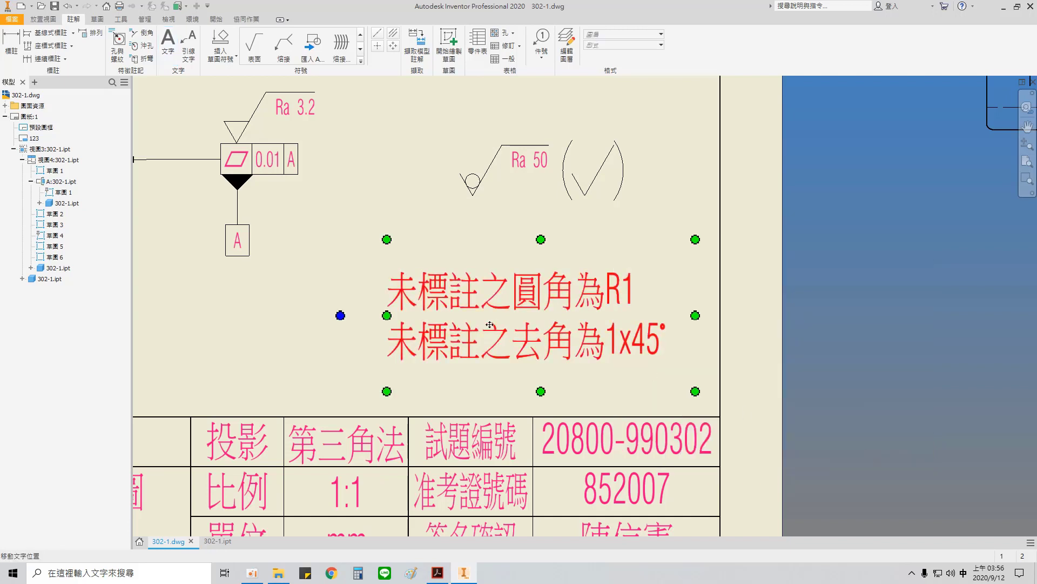
- Shorten the note's text box, then arrange the note just above the title block with the general Ra 50 symbol directly above it
left_click_drag(541, 391, 543, 343)
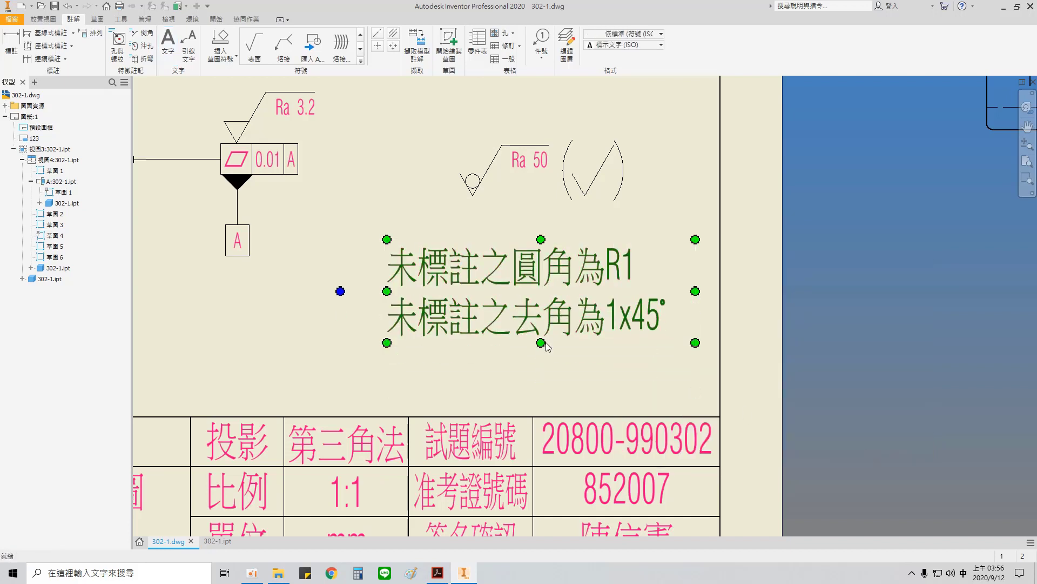
left_click_drag(557, 298, 566, 358)
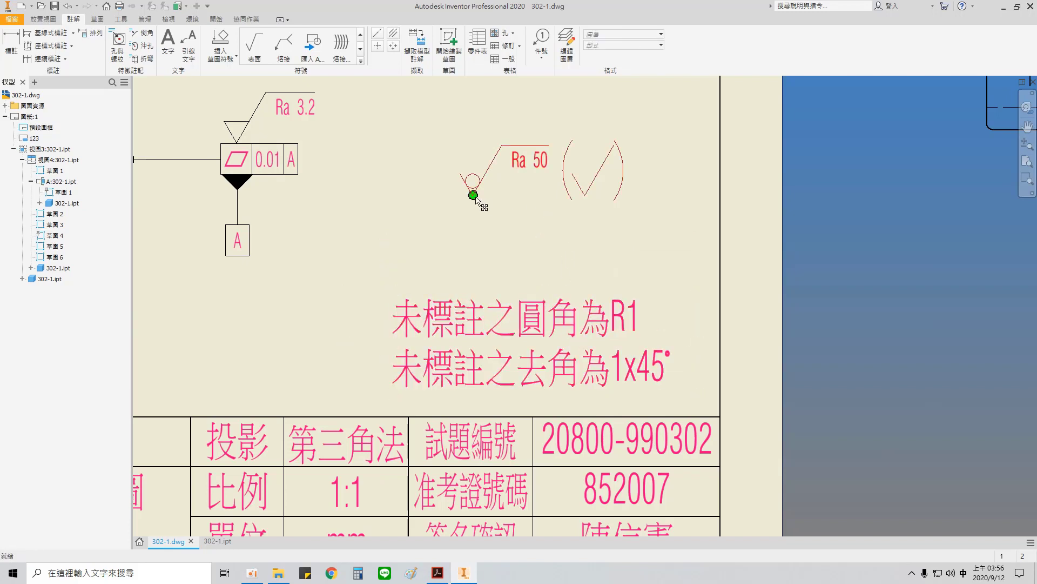
left_click_drag(474, 201, 407, 270)
left_click_drag(406, 270, 408, 273)
scroll(416, 268, "down", 5)
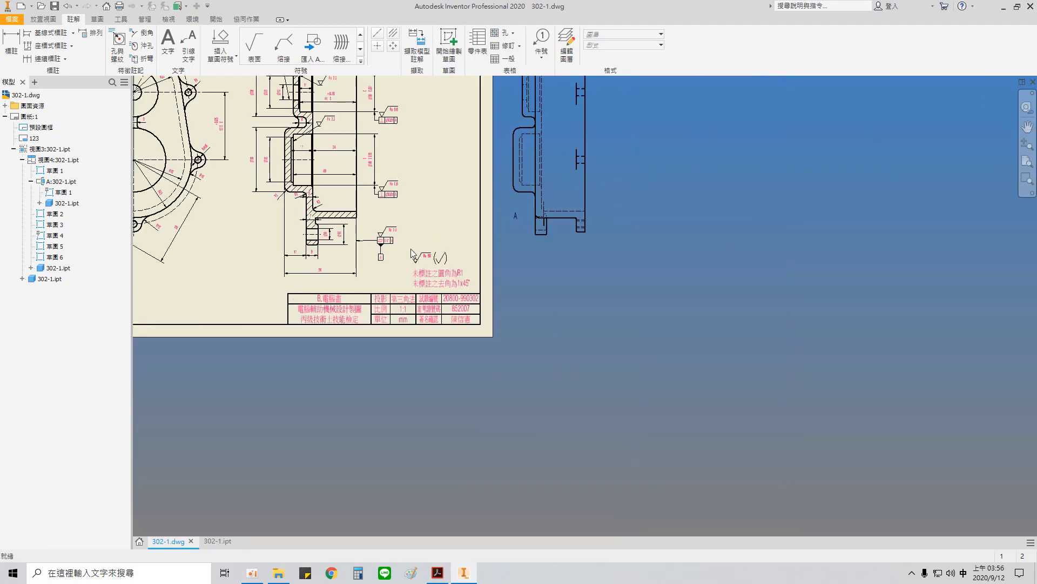
- Place the text 1 at an enlarged text height in the empty area between the tops of the front and section views
middle_click_drag(411, 248, 635, 379)
scroll(625, 340, "up", 1)
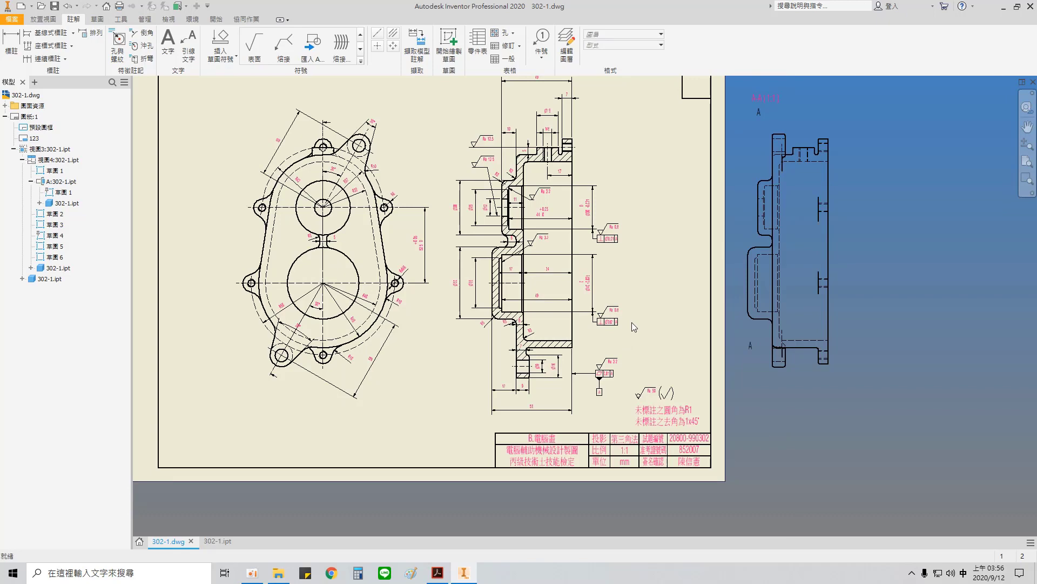
middle_click_drag(438, 159, 472, 274)
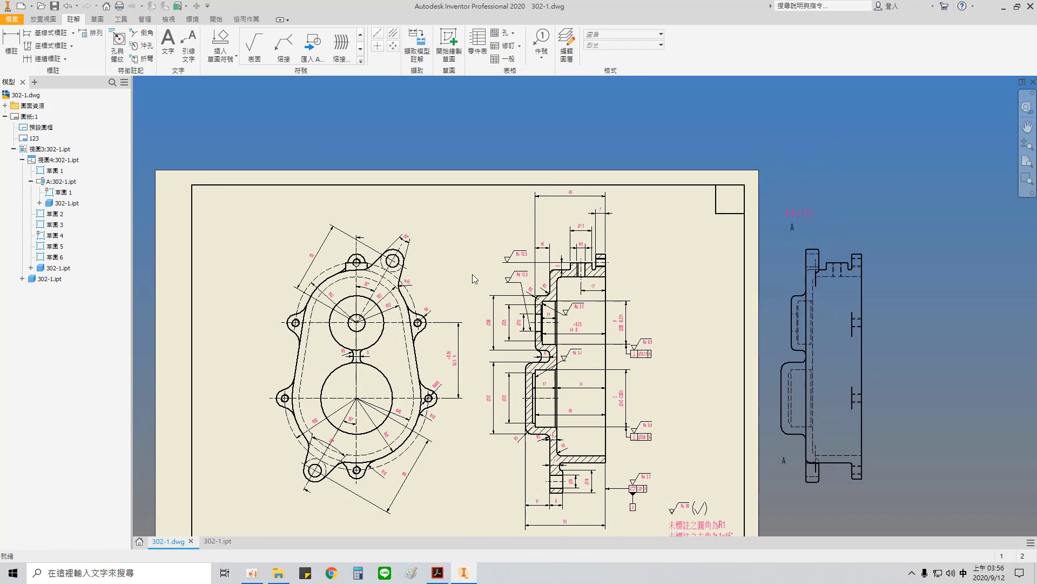
left_click(168, 43)
left_click(630, 280)
left_click(715, 297)
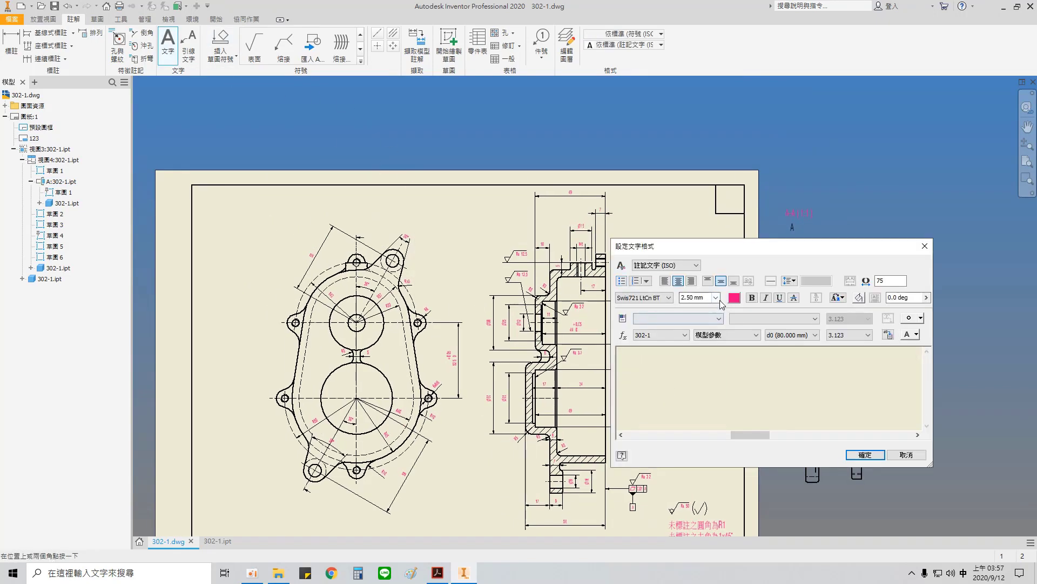
left_click(702, 329)
left_click(865, 455)
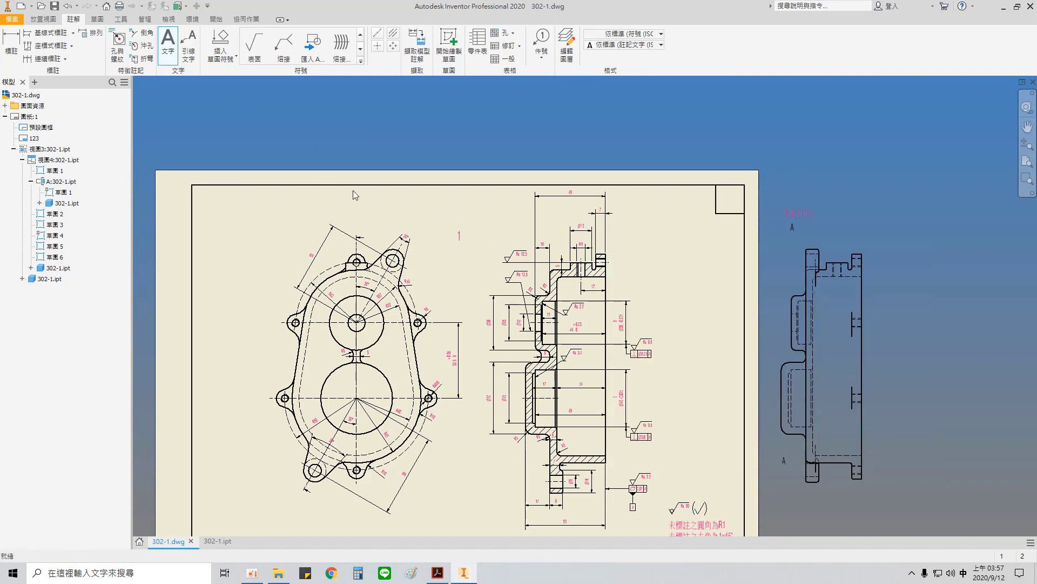
key("Escape")
- Fit the whole sheet in view and save drawing 302-1
middle_click(551, 279)
middle_click(551, 279)
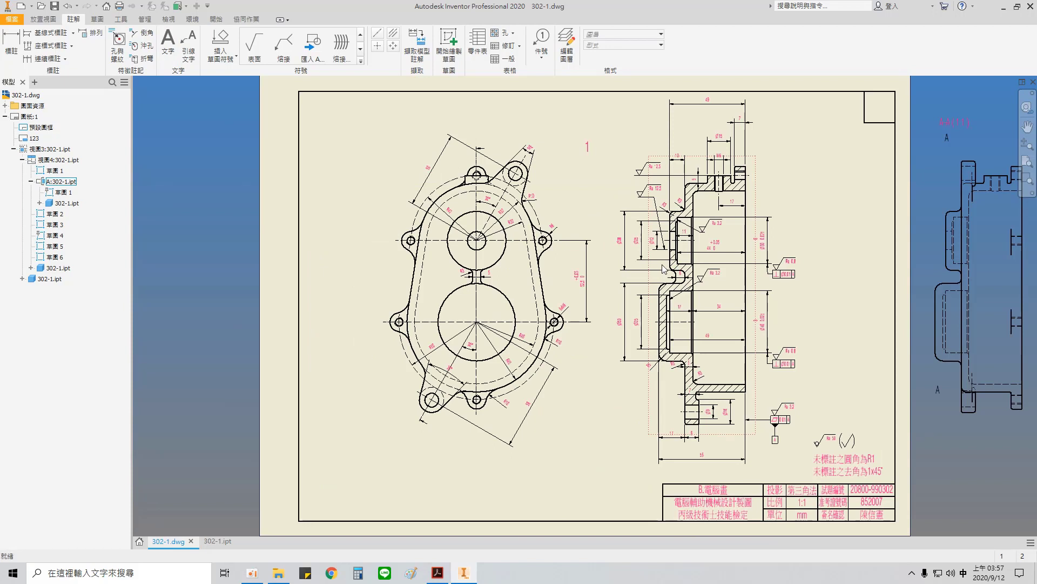
left_click(54, 6)
left_click(574, 247)
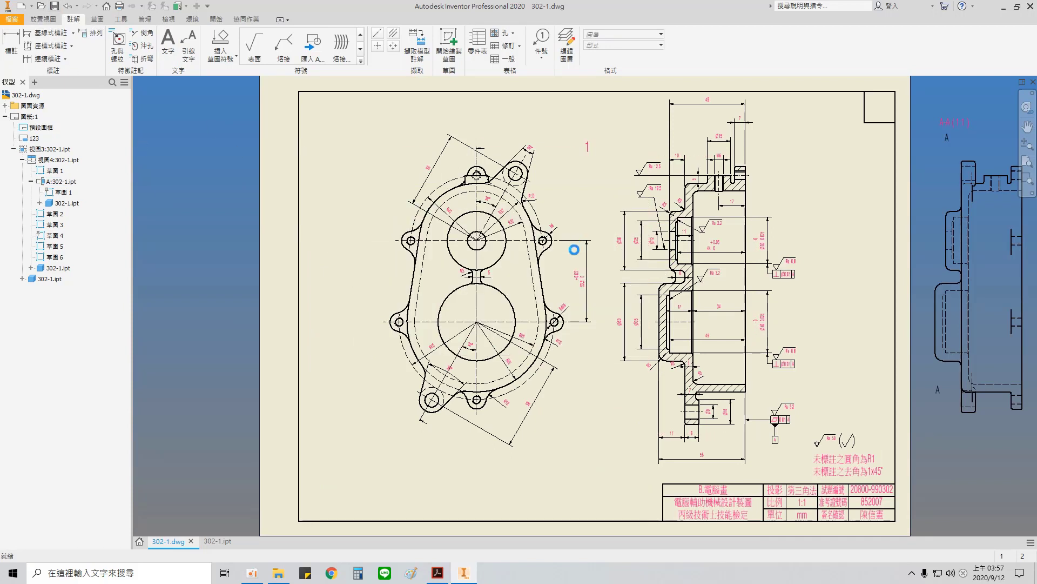